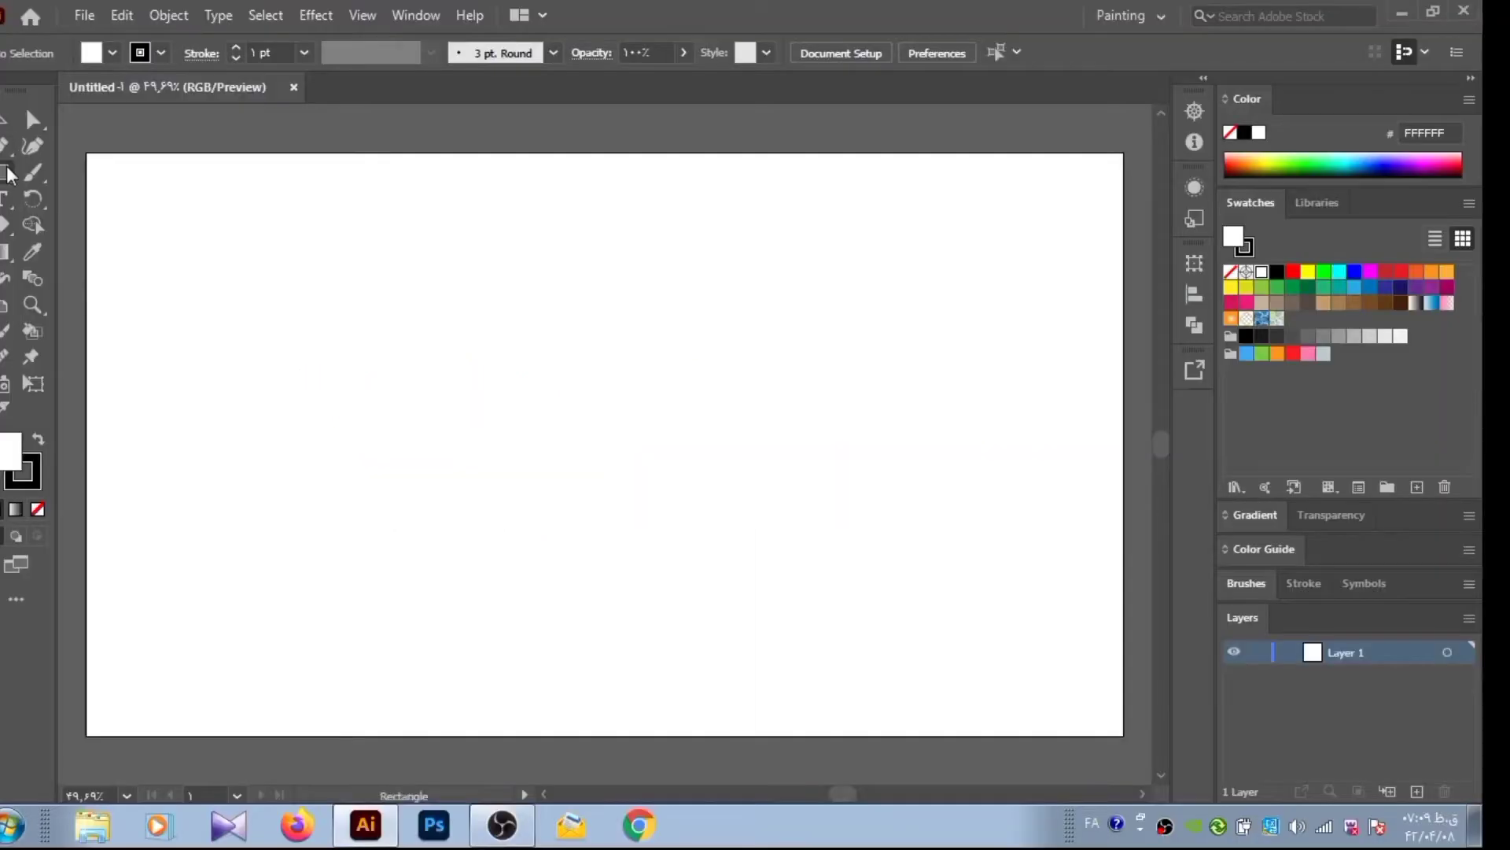
Draw a long thin tabletop rectangle and round its bottom corners
{"action": "left_click_drag", "start_coordinate": [409, 490], "coordinate": [860, 507]}
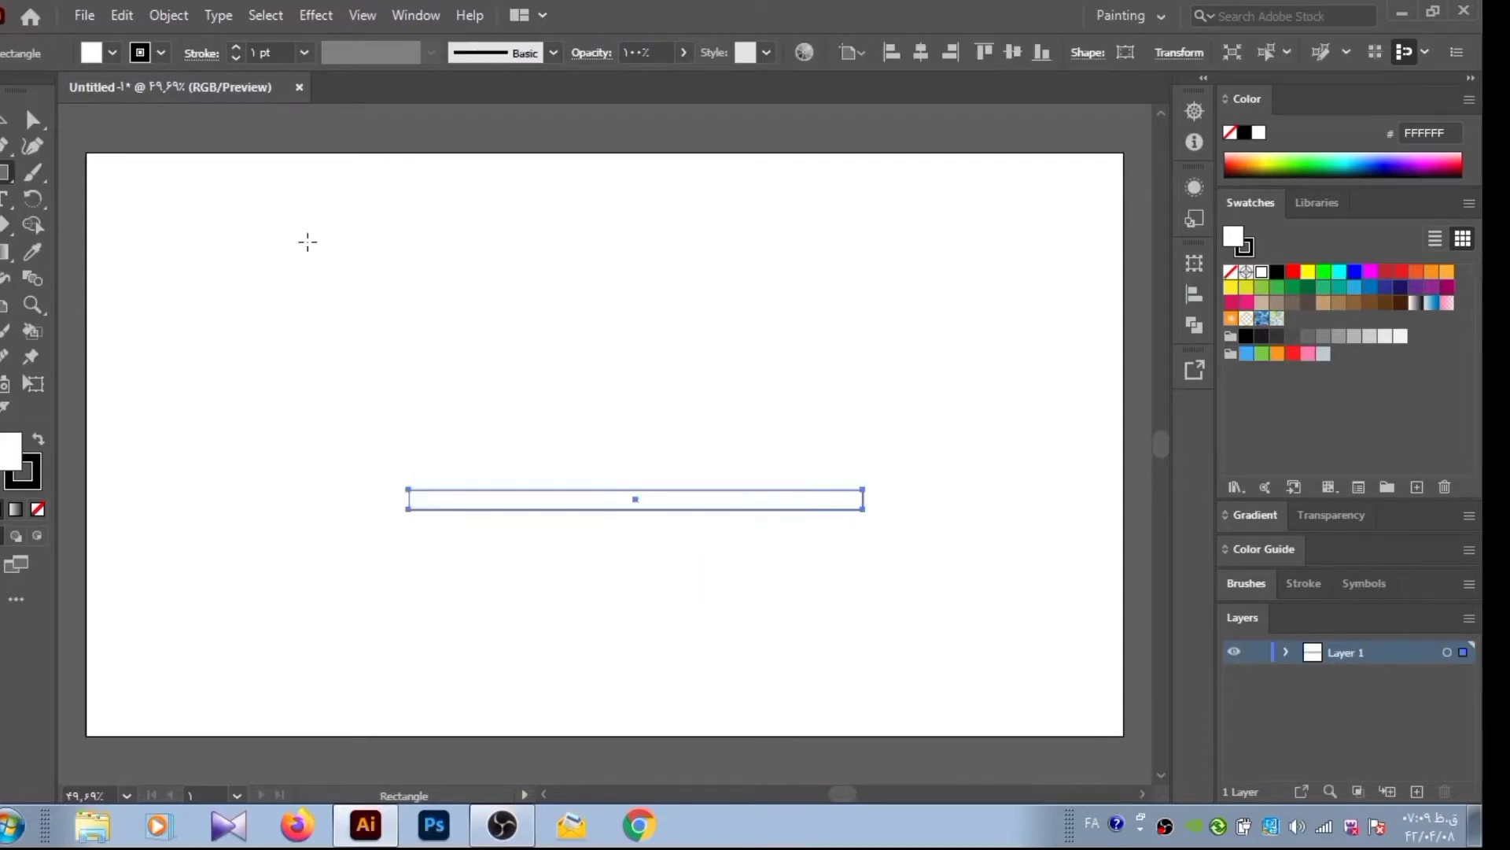
{"action": "key", "text": "a"}
{"action": "left_click", "coordinate": [410, 510]}
{"action": "left_click_drag", "start_coordinate": [861, 524], "coordinate": [860, 511]}
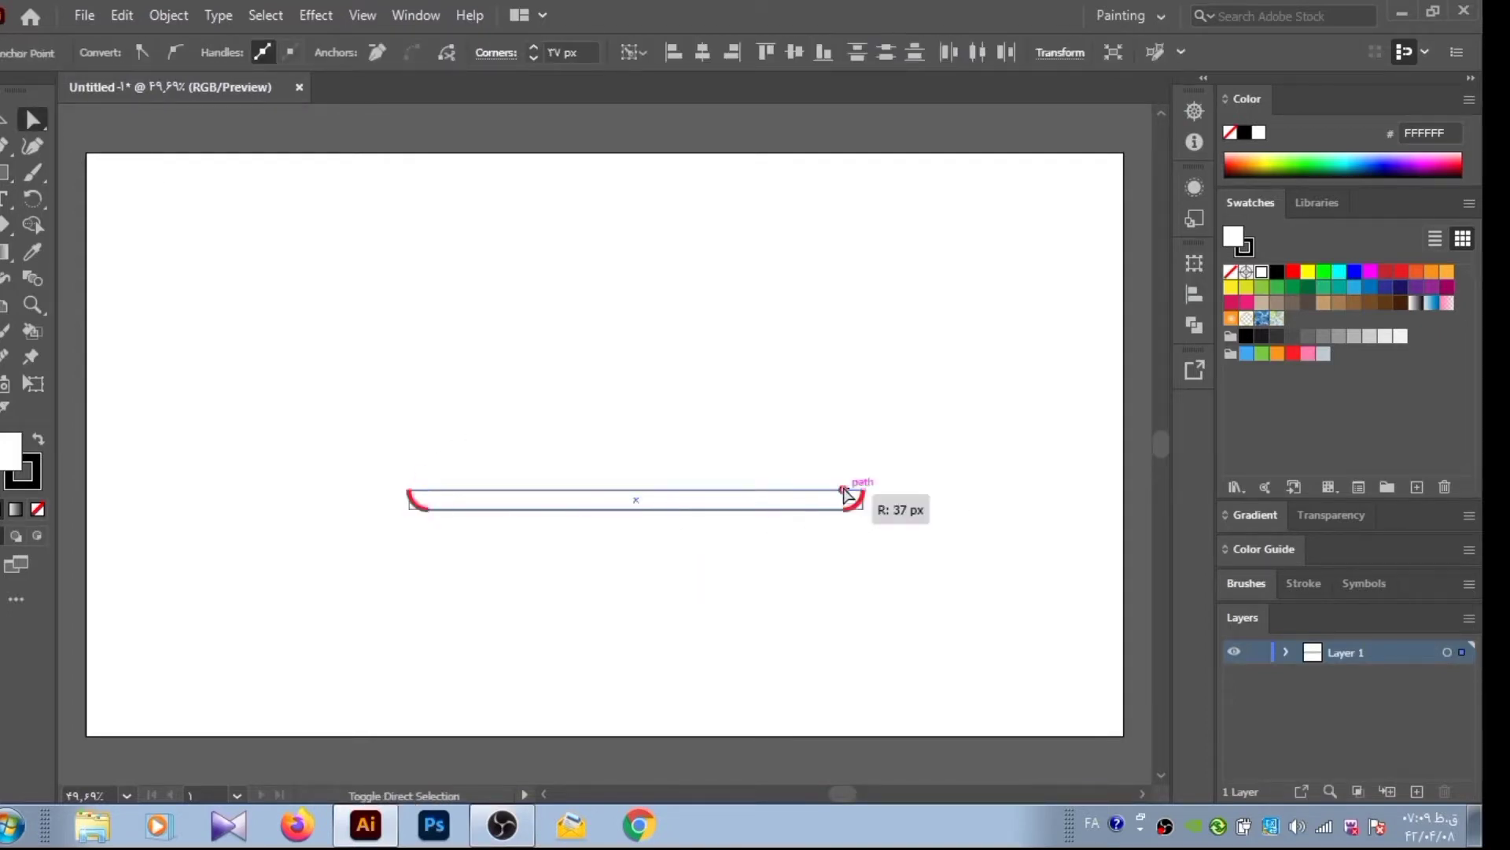
{"action": "left_click", "coordinate": [407, 253]}
Pen a small leg bracket just under the tabletop's left end
{"action": "left_click", "coordinate": [444, 510]}
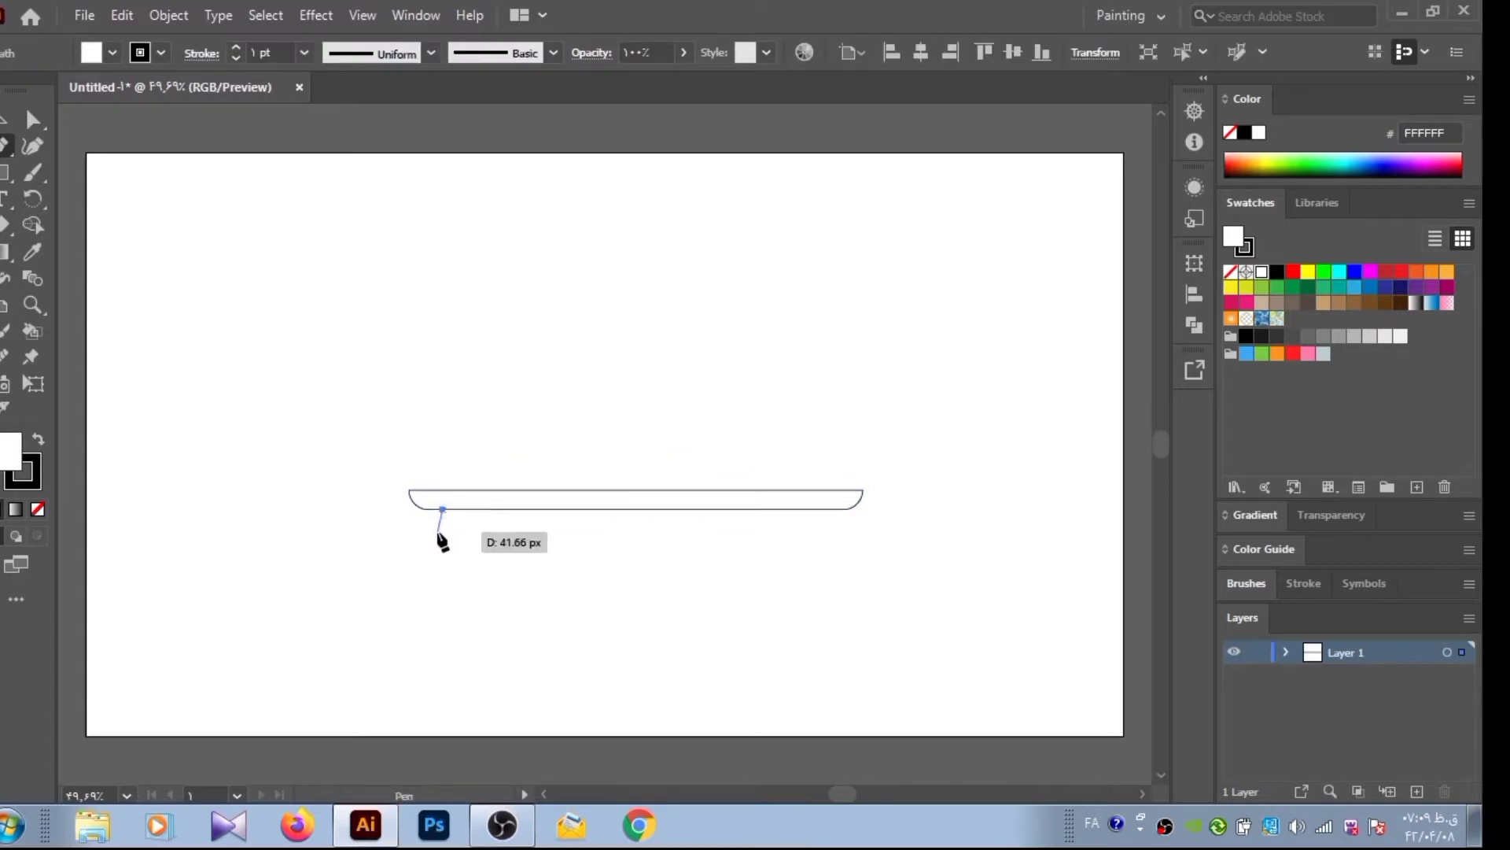
{"action": "left_click", "coordinate": [438, 538]}
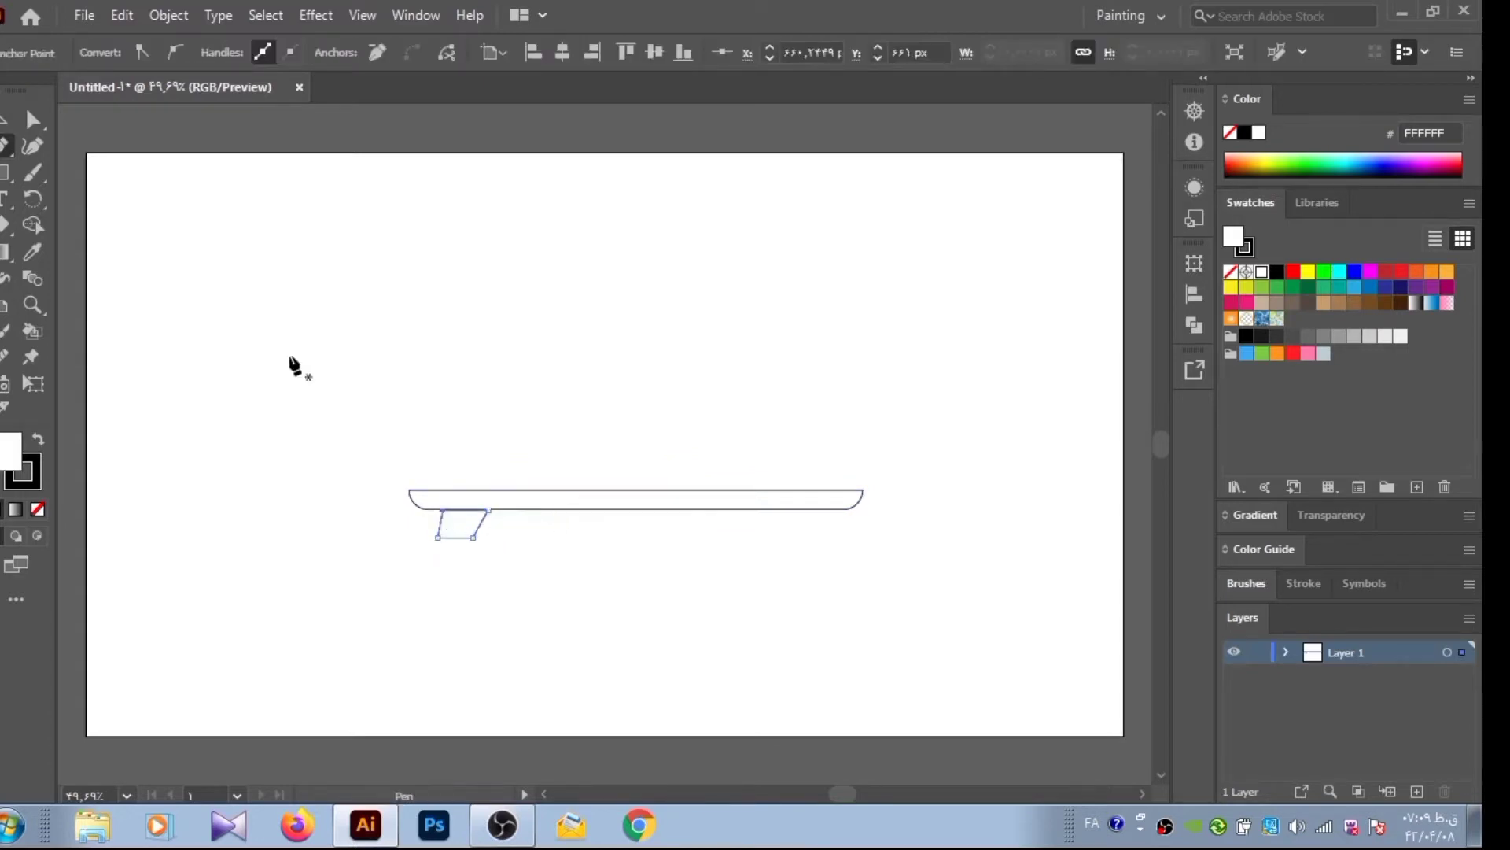
{"action": "left_click", "coordinate": [301, 332]}
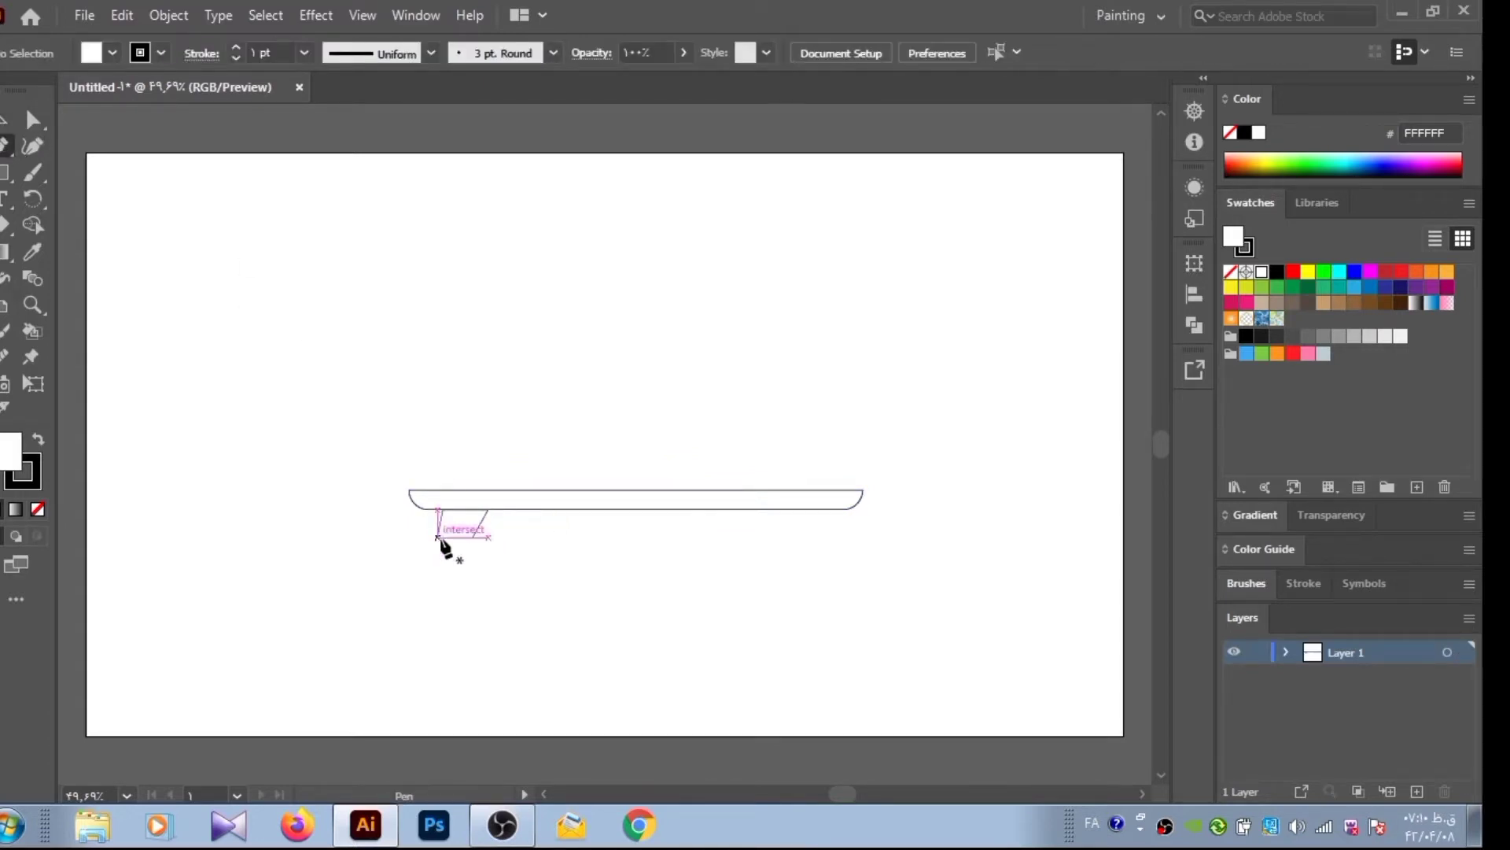
Pen a slanted left leg below the bracket, round its foot, and select leg and bracket
{"action": "left_click", "coordinate": [443, 538]}
{"action": "left_click", "coordinate": [409, 712]}
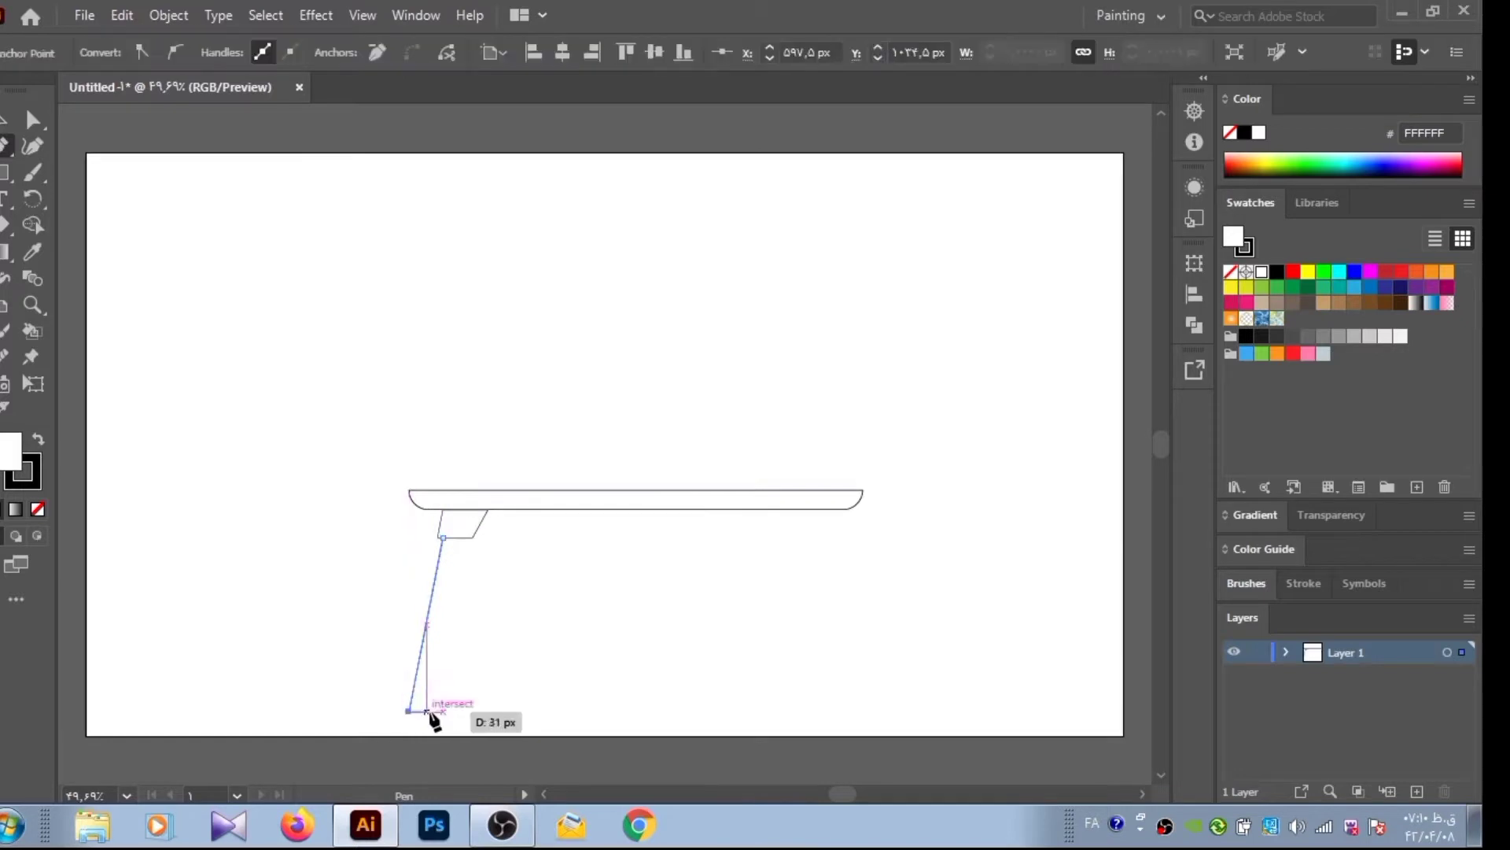
{"action": "left_click", "coordinate": [468, 536]}
{"action": "left_click", "coordinate": [33, 120]}
{"action": "left_click", "coordinate": [417, 692]}
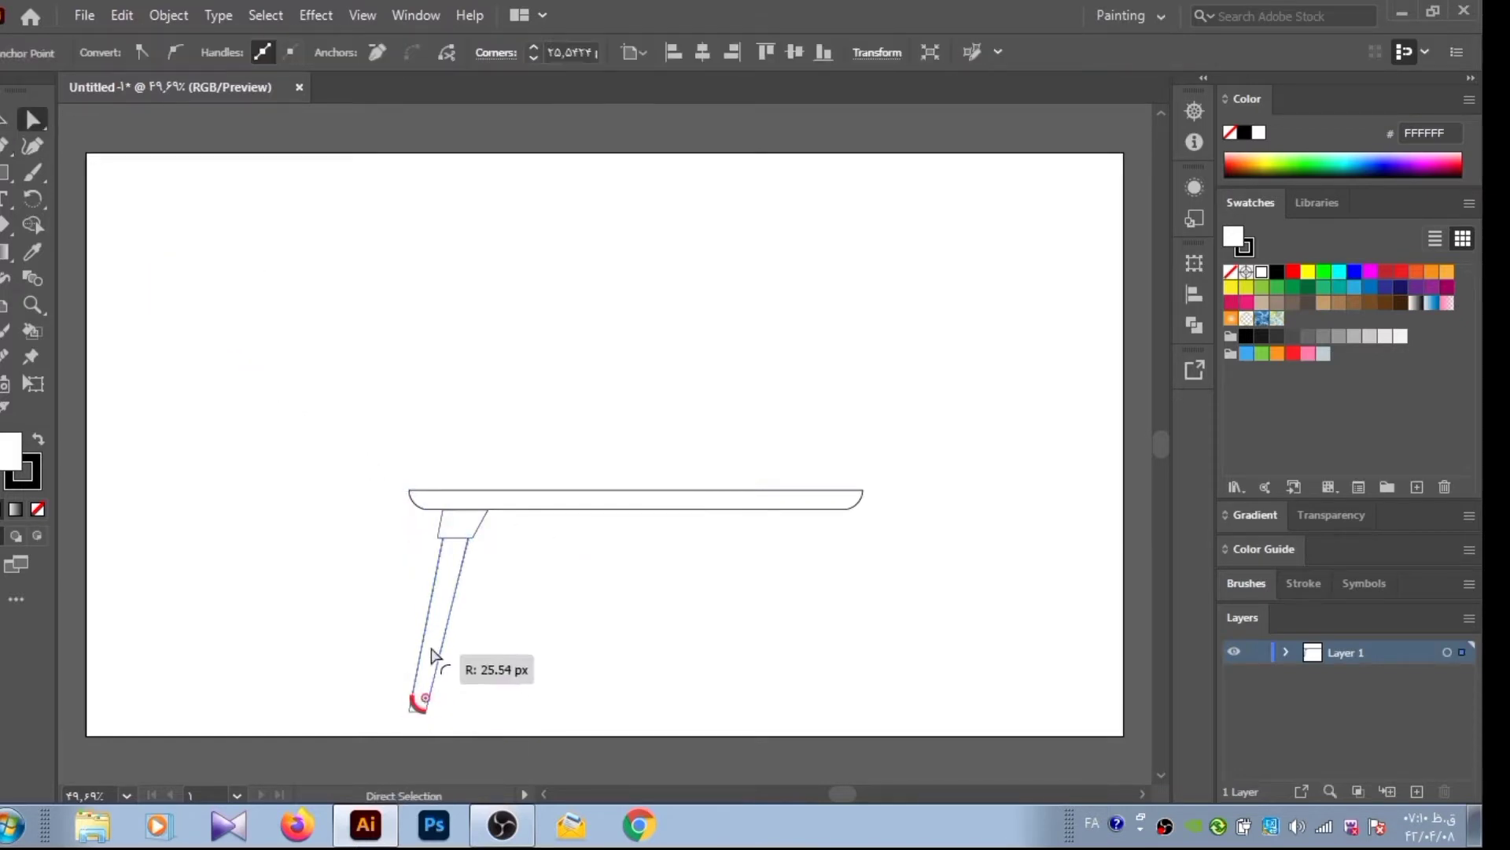
{"action": "mouse_move", "coordinate": [422, 698]}
{"action": "left_mouse_down"}
{"action": "mouse_move", "coordinate": [397, 661]}
{"action": "mouse_move", "coordinate": [418, 700]}
{"action": "left_mouse_up"}
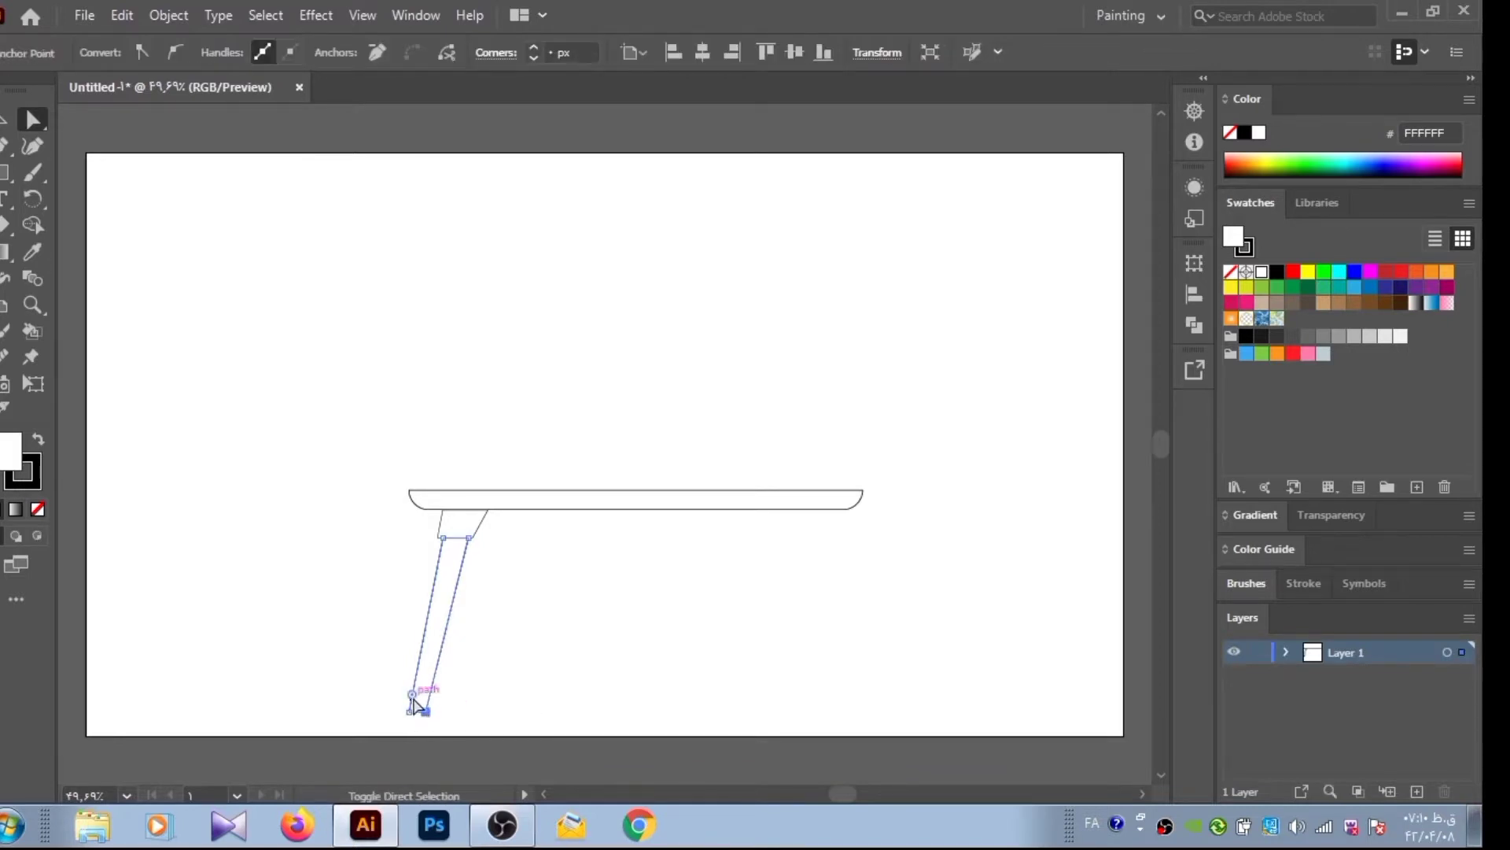
{"action": "left_click", "coordinate": [307, 568]}
{"action": "left_click", "coordinate": [436, 512]}
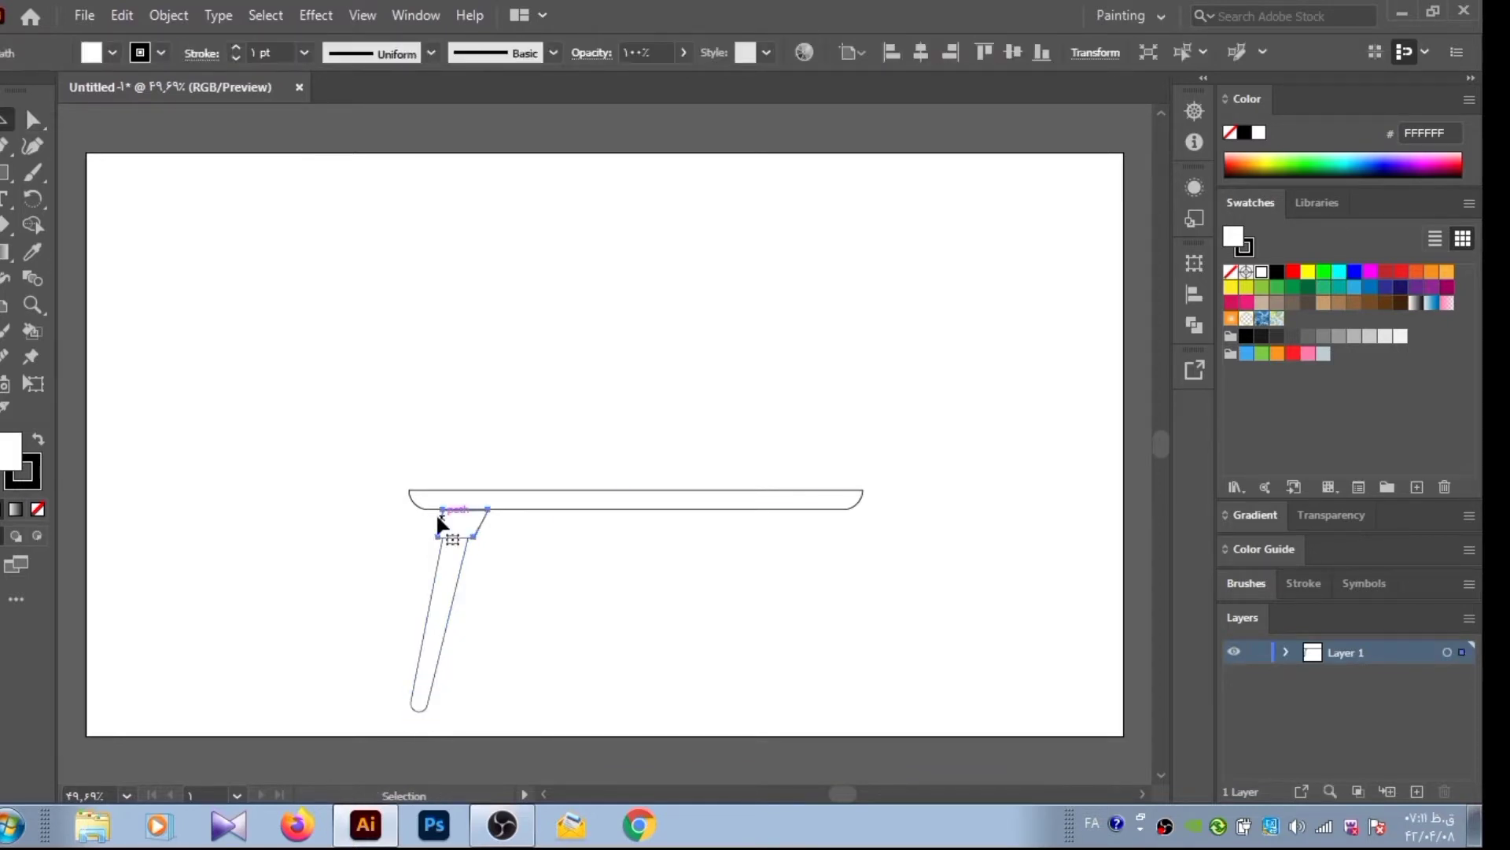
{"action": "left_click_drag", "start_coordinate": [394, 521], "coordinate": [500, 730]}
Make a vertical Reflect copy of the leg, then delete the misplaced copy
{"action": "left_click", "coordinate": [32, 198]}
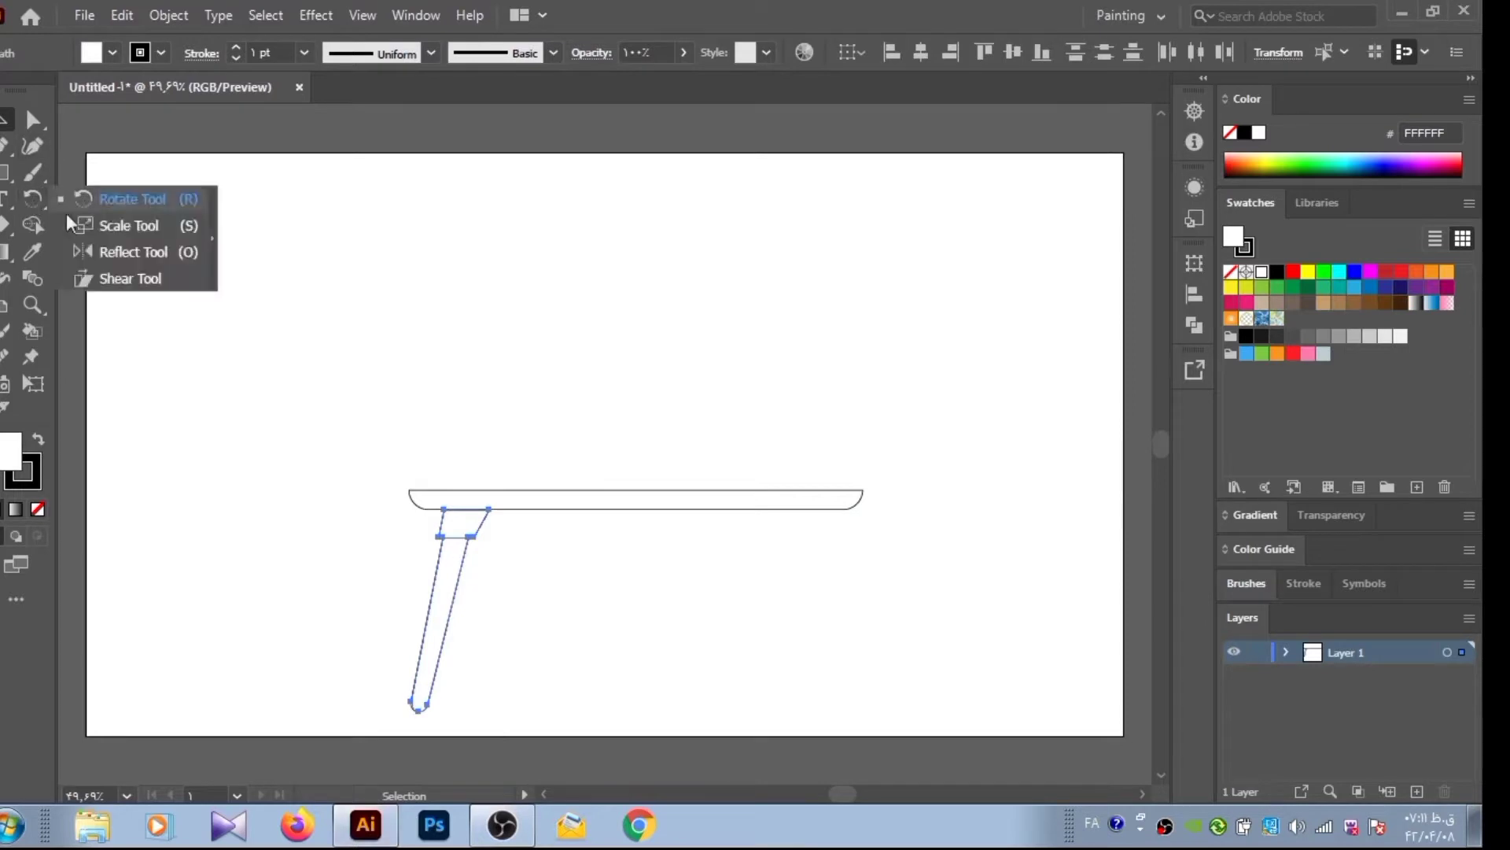
{"action": "left_click", "coordinate": [118, 259]}
{"action": "left_click", "coordinate": [586, 499], "text": "alt"}
{"action": "key", "text": "v"}
{"action": "key", "text": "ctrl+shift+a"}
{"action": "left_click", "coordinate": [727, 612]}
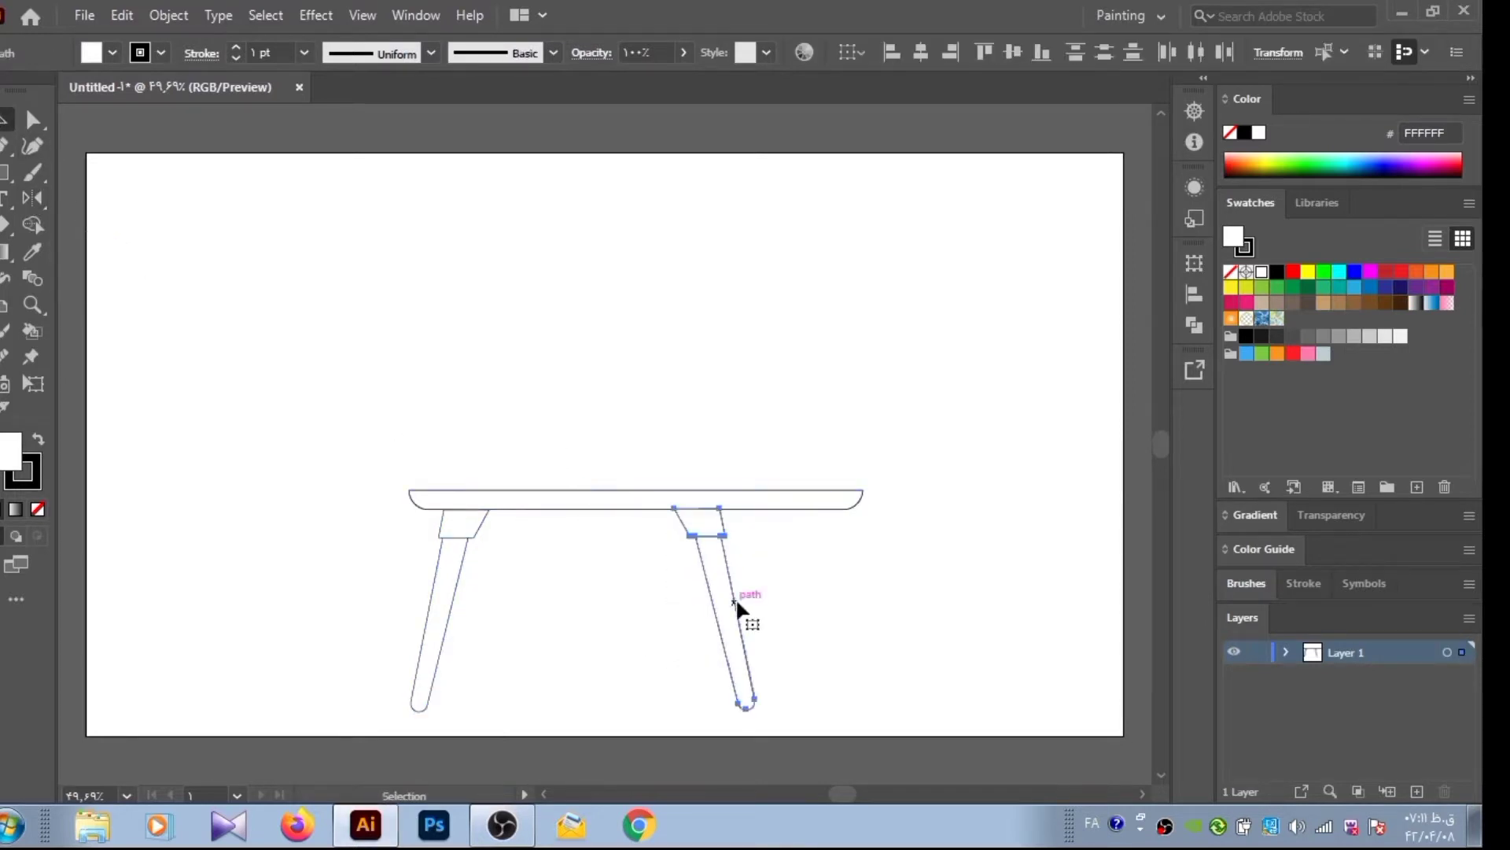
{"action": "key", "text": "Delete"}
Mirror the left leg and bracket again and move the copy to the tabletop's right end
{"action": "key", "text": "p"}
{"action": "left_click", "coordinate": [525, 364]}
{"action": "key", "text": "a"}
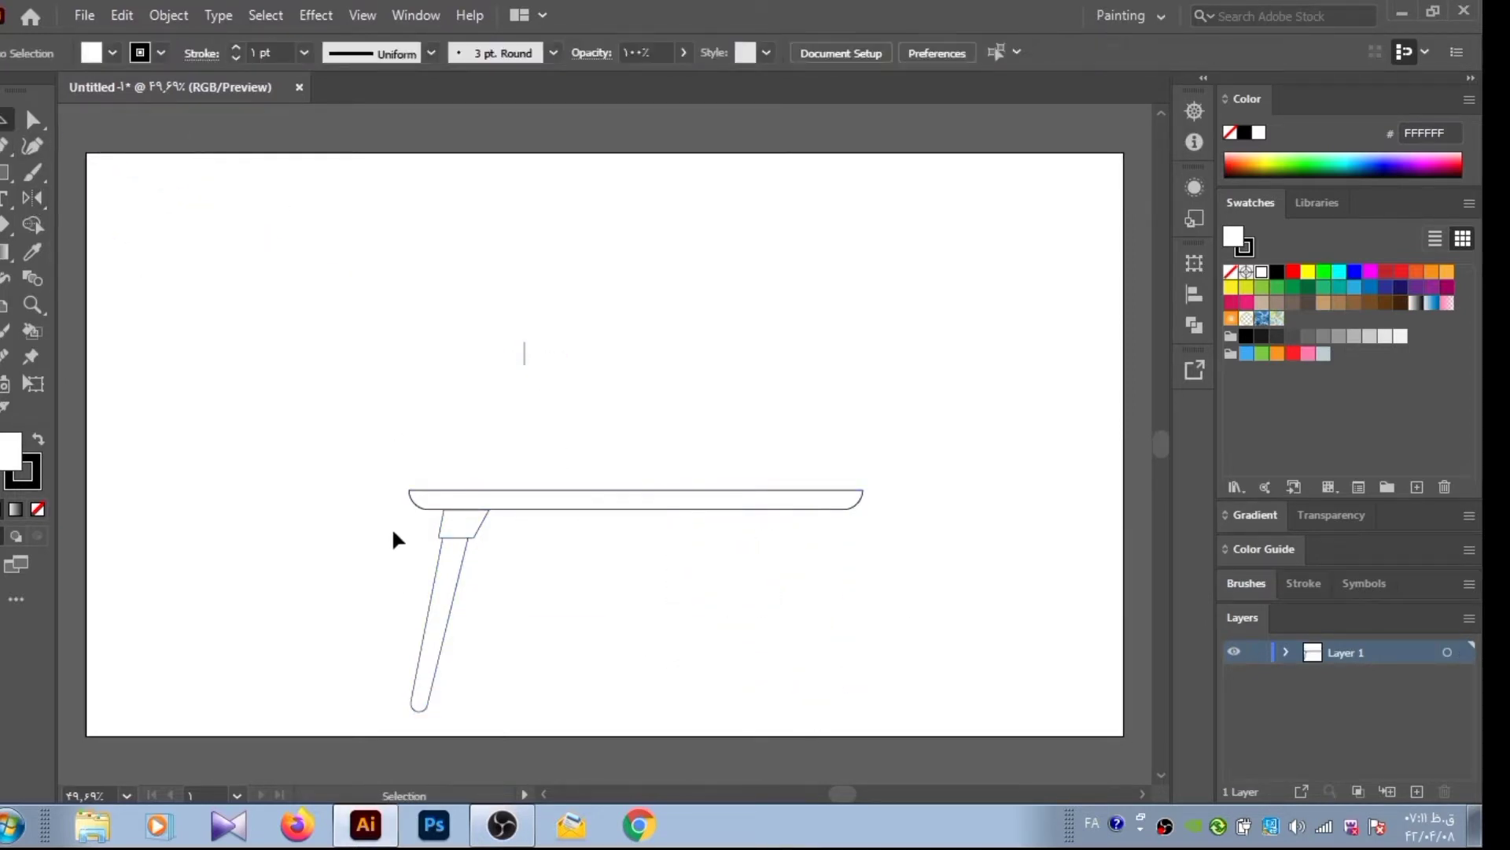
{"action": "left_click_drag", "start_coordinate": [392, 527], "coordinate": [527, 713]}
{"action": "left_click", "coordinate": [524, 360], "text": "alt"}
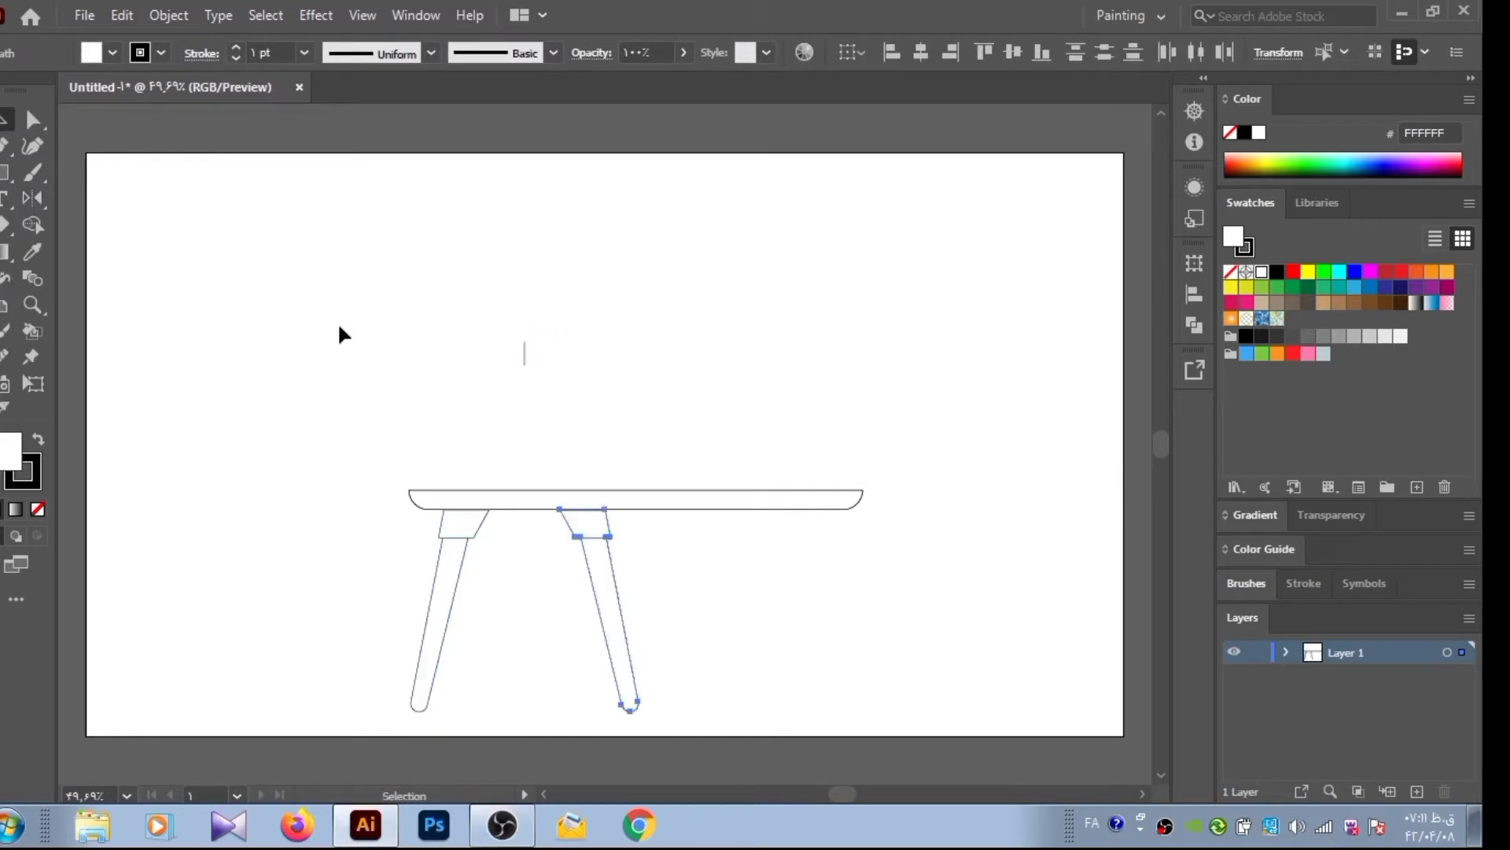
{"action": "key", "text": "v"}
{"action": "left_click_drag", "start_coordinate": [628, 621], "coordinate": [848, 618]}
{"action": "left_click", "coordinate": [435, 550]}
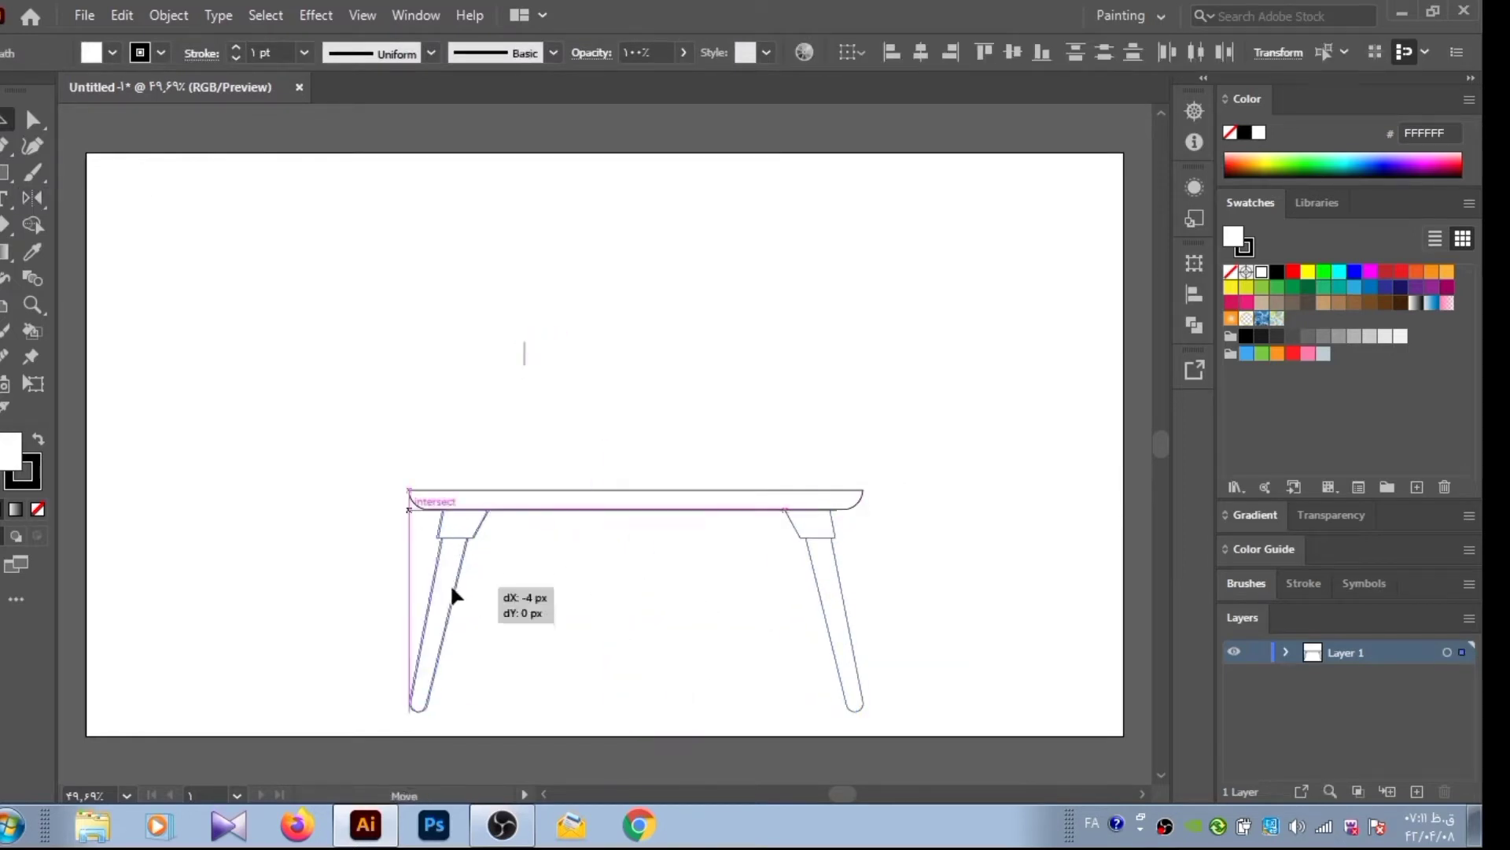
Give all the table outlines a 7 pt stroke weight
{"action": "key", "text": "ctrl+a"}
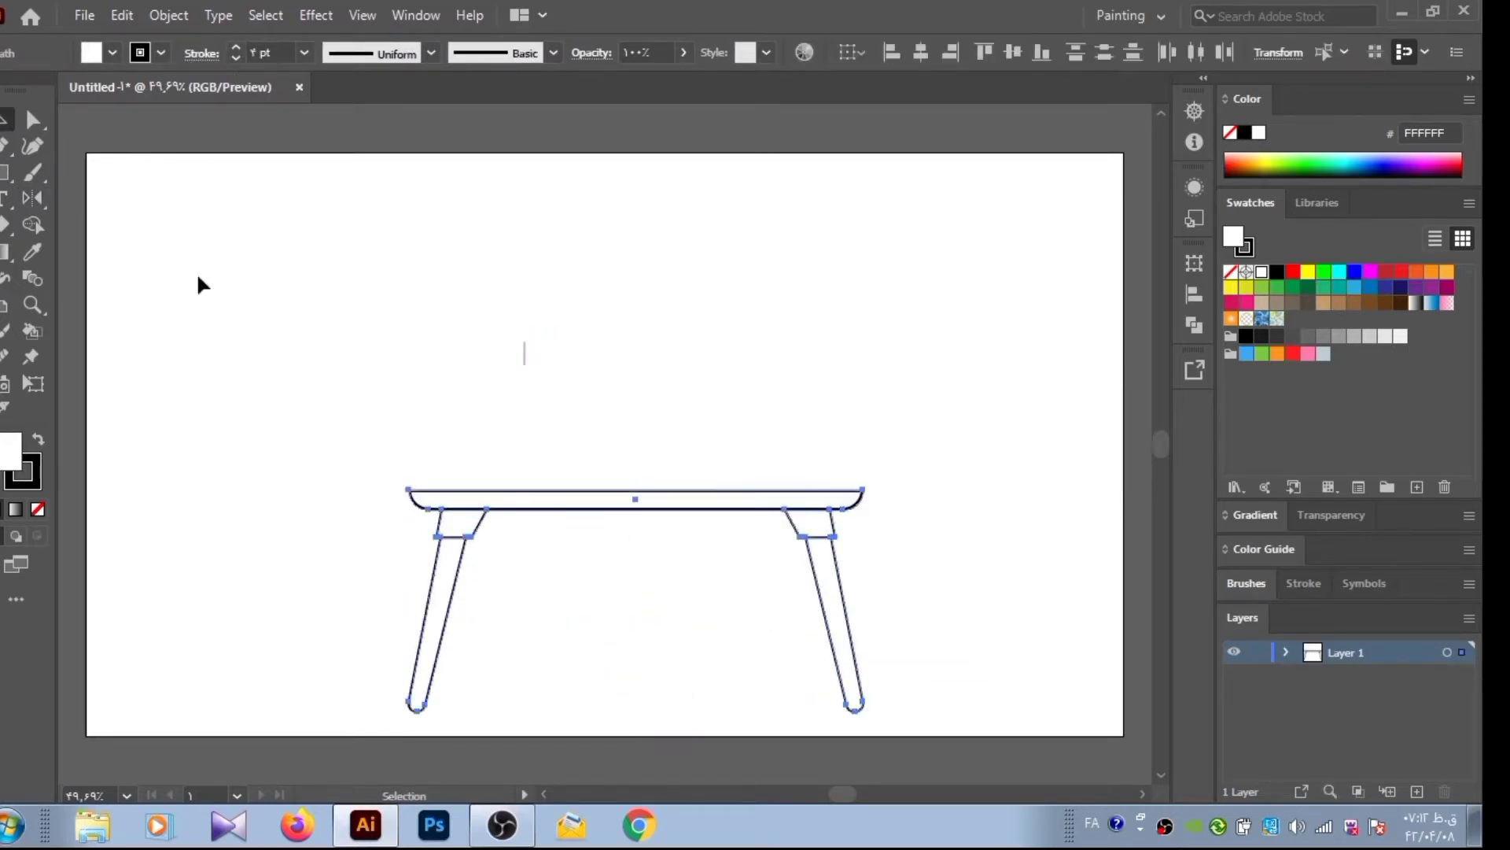
{"action": "left_click", "coordinate": [197, 273]}
{"action": "left_click_drag", "start_coordinate": [196, 272], "coordinate": [873, 720]}
{"action": "left_click", "coordinate": [235, 58]}
{"action": "left_click", "coordinate": [347, 282]}
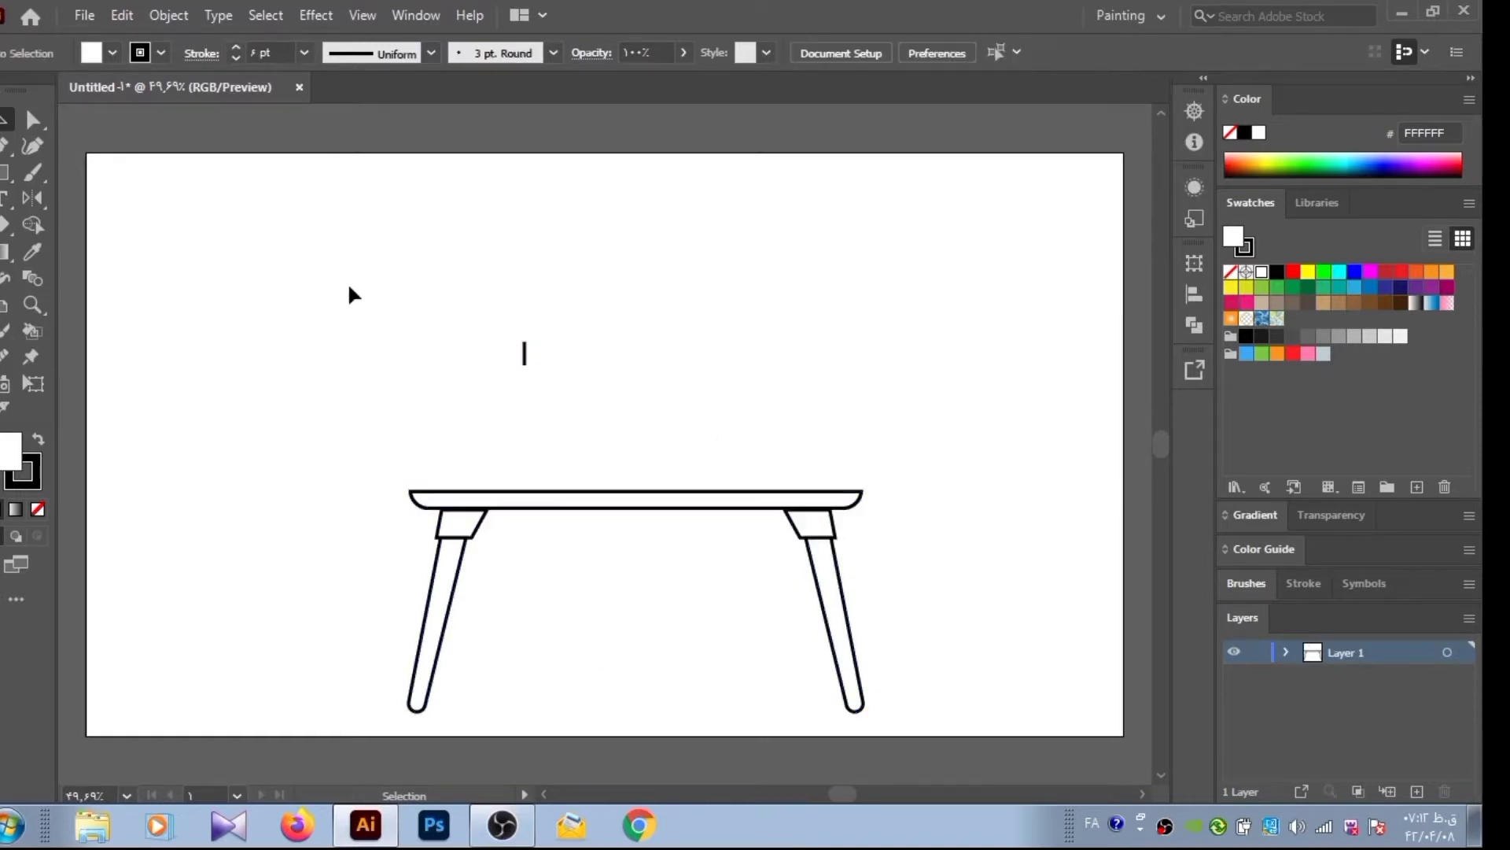
{"action": "left_click_drag", "start_coordinate": [294, 429], "coordinate": [887, 668]}
{"action": "left_click", "coordinate": [256, 208]}
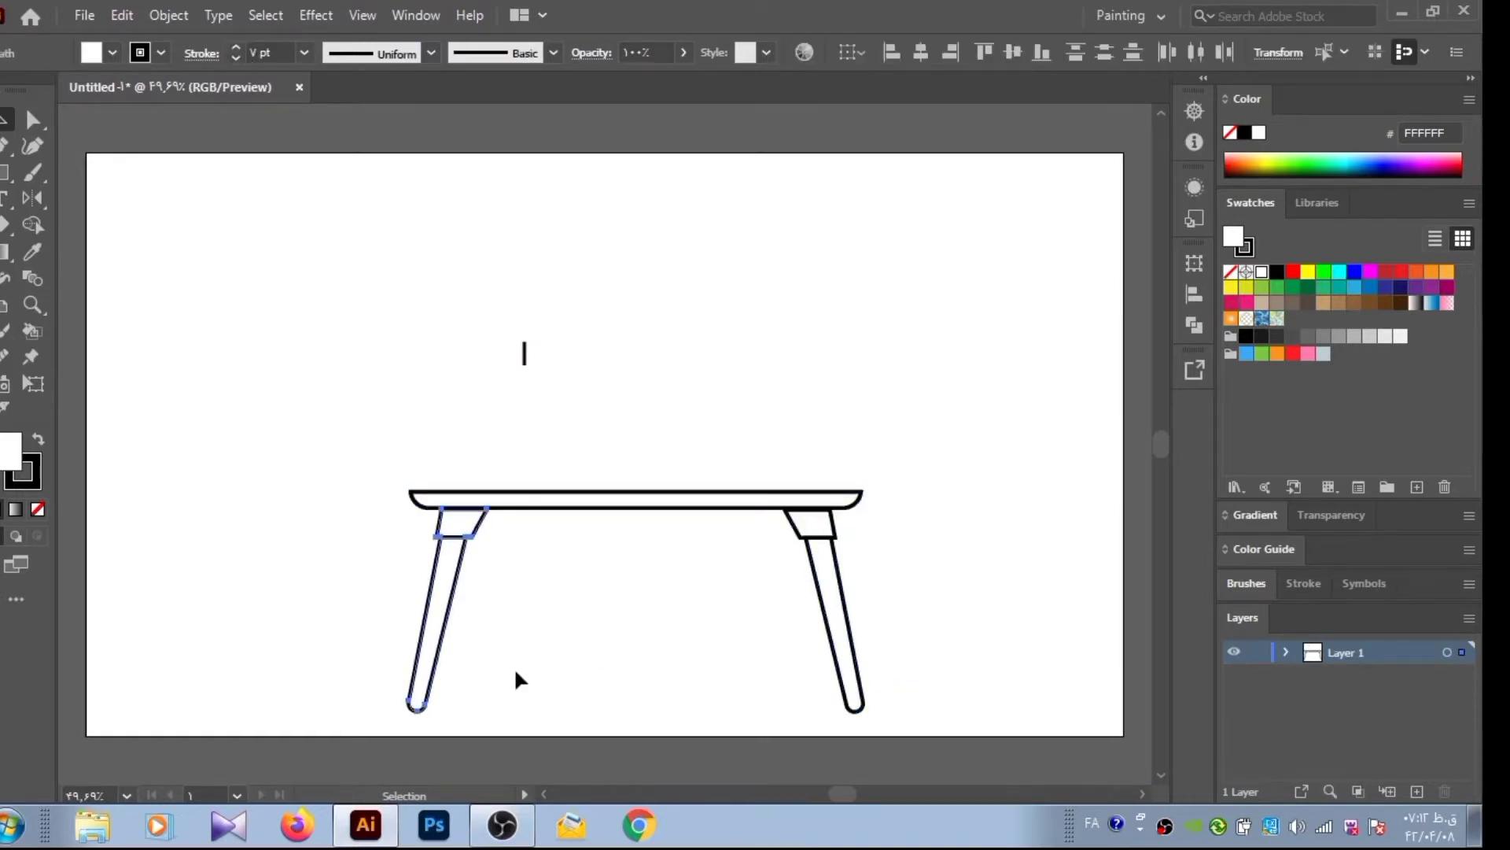
{"action": "left_click", "coordinate": [452, 621]}
{"action": "left_click", "coordinate": [522, 648]}
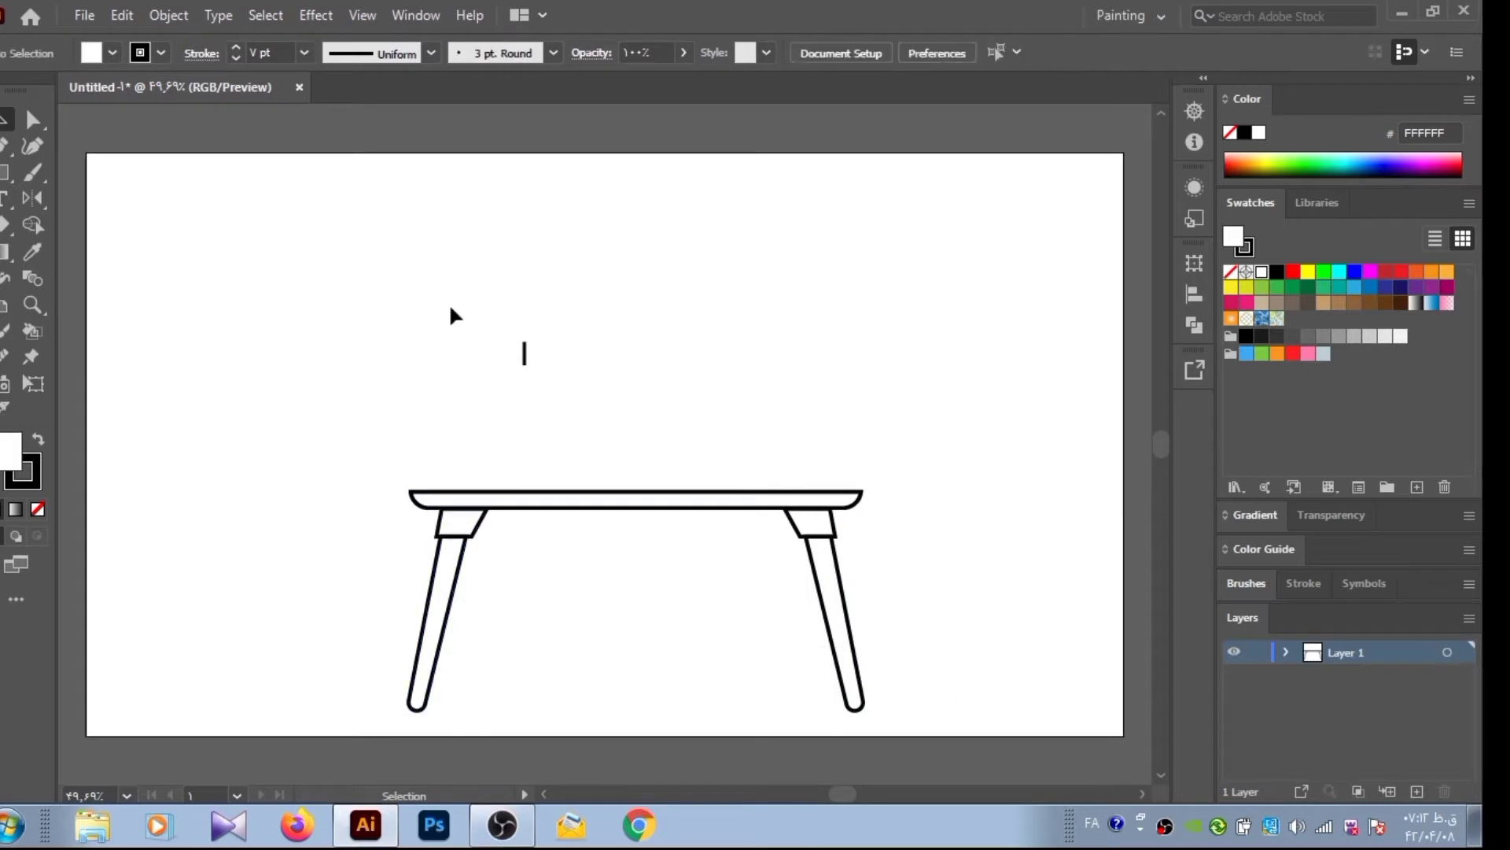
Draw a small monitor base rectangle on the tabletop and round its top into a dome
{"action": "left_click", "coordinate": [4, 171]}
{"action": "left_click_drag", "start_coordinate": [606, 471], "coordinate": [672, 489]}
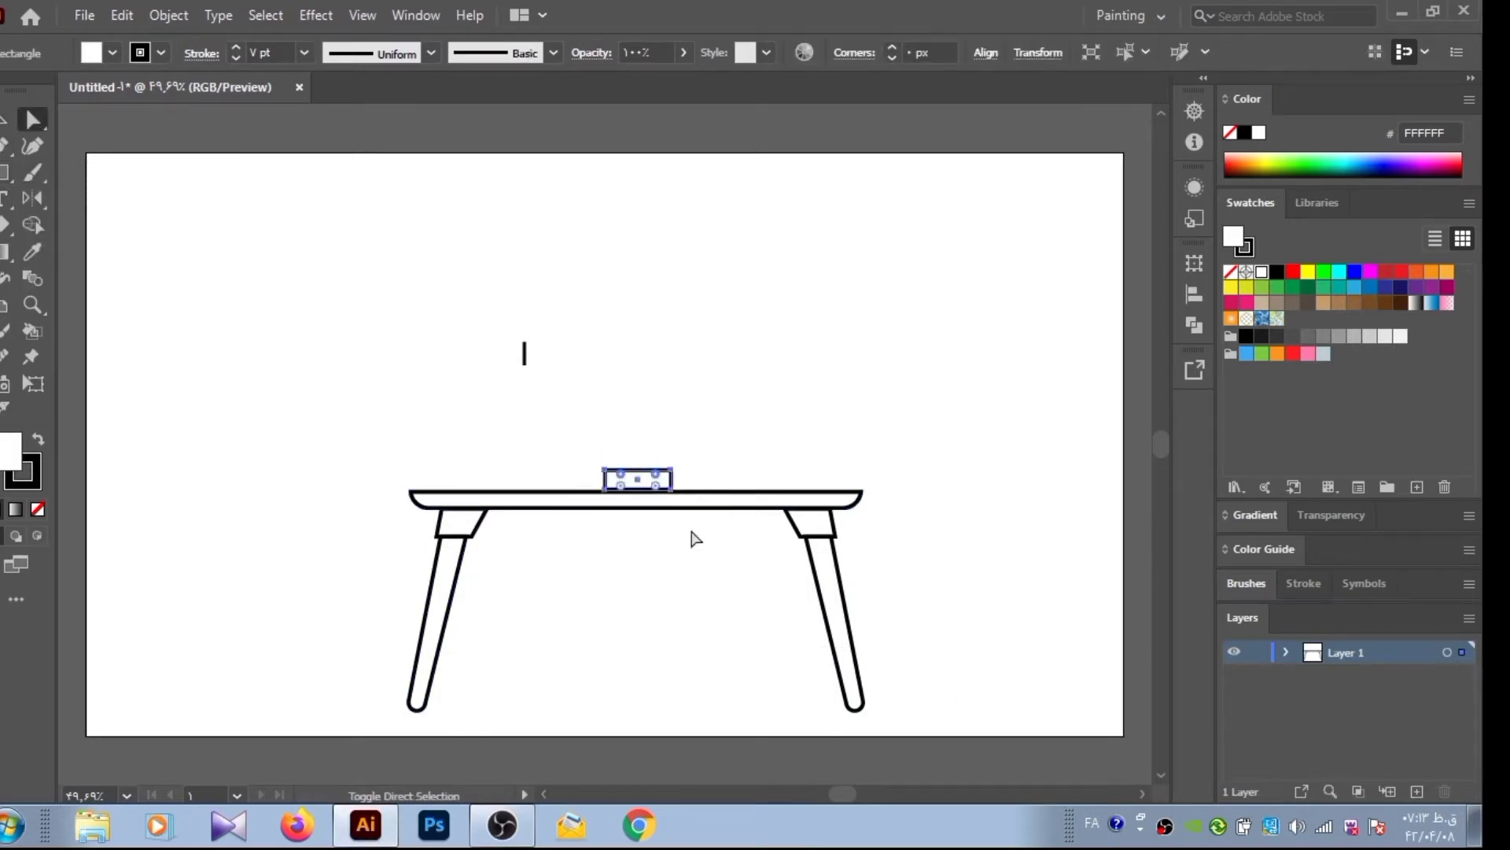
{"action": "left_click", "coordinate": [670, 471]}
{"action": "left_click_drag", "start_coordinate": [611, 478], "coordinate": [624, 512]}
{"action": "left_click", "coordinate": [705, 553]}
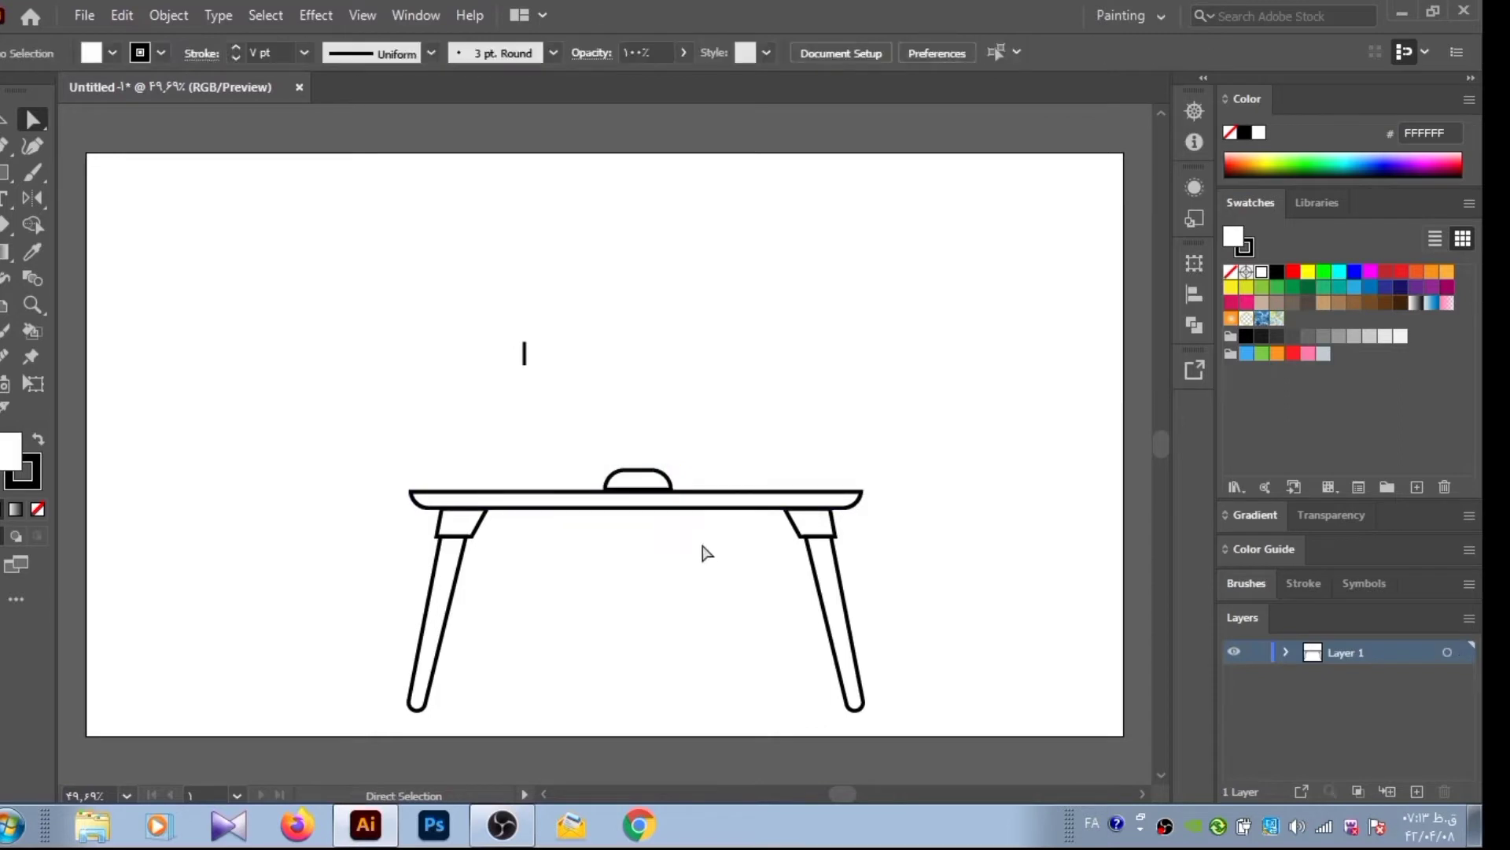
Draw the rounded monitor screen and a neck rectangle between screen and base
{"action": "mouse_move", "coordinate": [558, 304]}
{"action": "left_mouse_down"}
{"action": "mouse_move", "coordinate": [740, 450]}
{"action": "mouse_move", "coordinate": [584, 330]}
{"action": "mouse_move", "coordinate": [628, 302]}
{"action": "left_mouse_up"}
{"action": "key", "text": "a"}
{"action": "key", "text": "v"}
{"action": "key", "text": "m"}
{"action": "left_click_drag", "start_coordinate": [624, 452], "coordinate": [649, 470]}
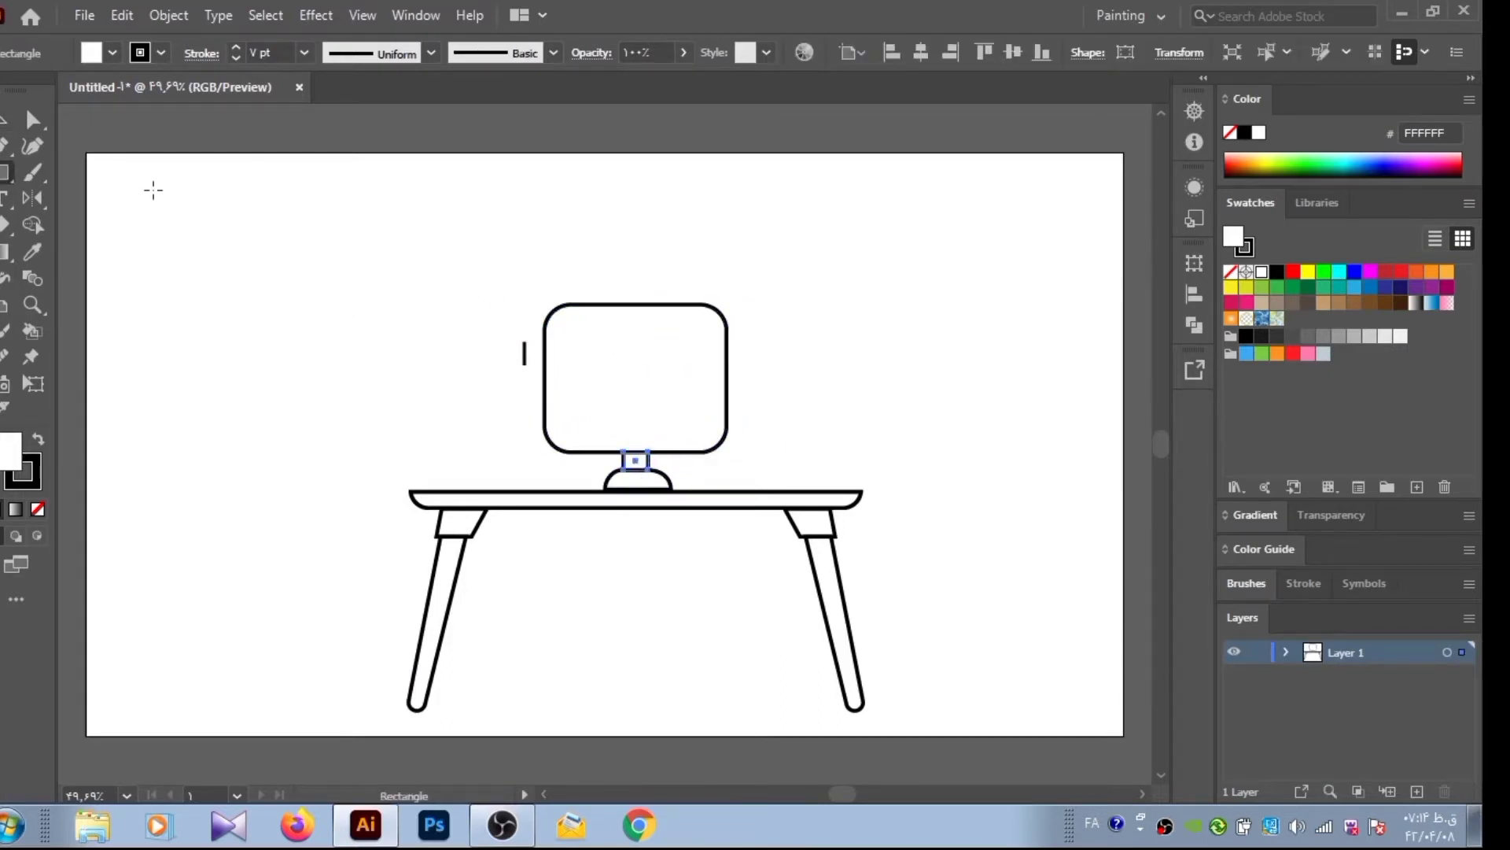
{"action": "key", "text": "v"}
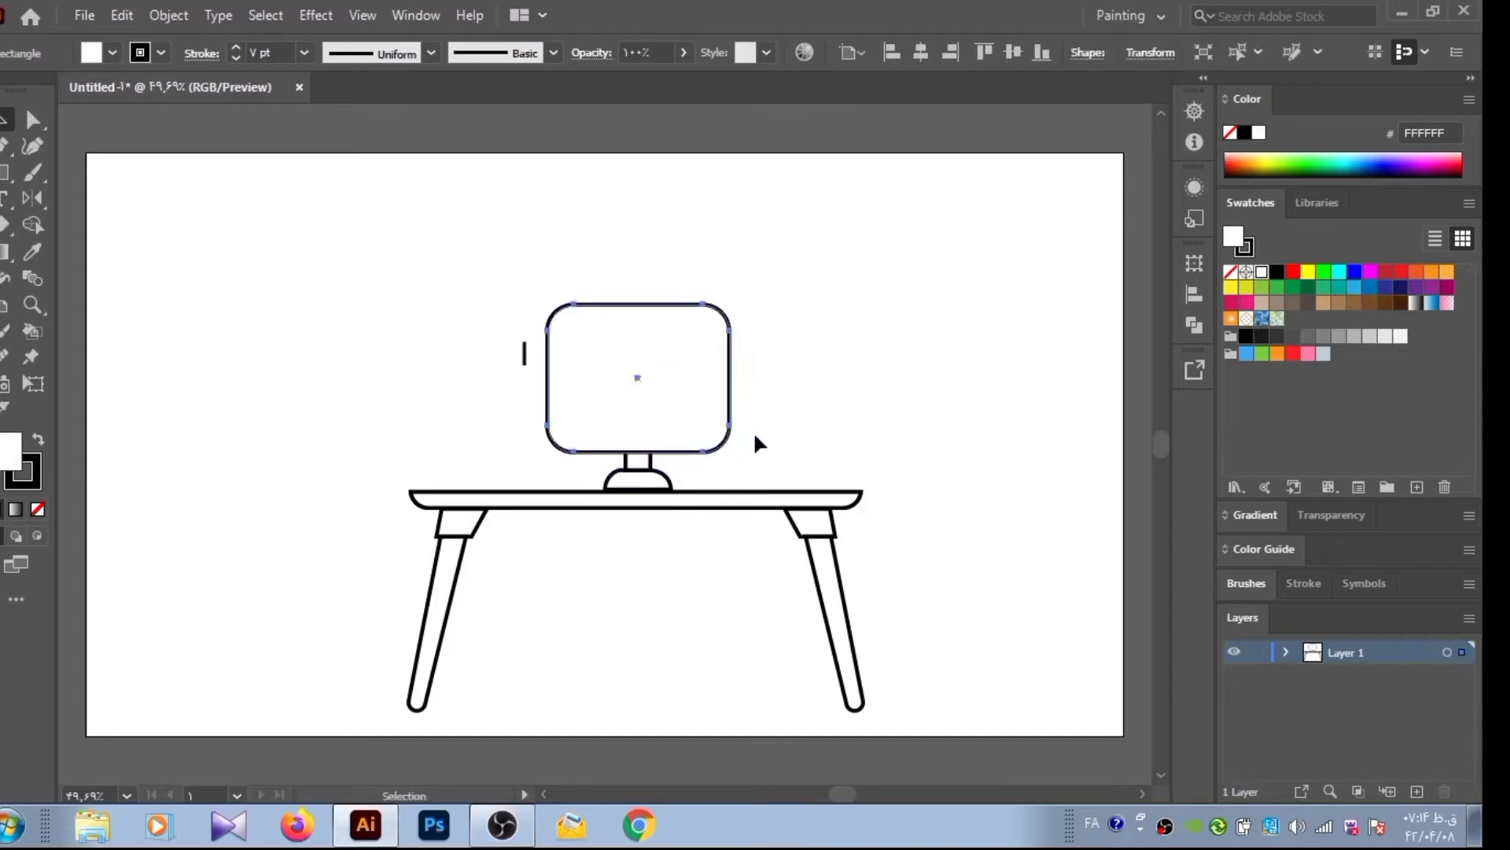
{"action": "left_click_drag", "start_coordinate": [515, 326], "coordinate": [487, 236]}
Add a bezel line across the screen's bottom and a small round power button
{"action": "left_click", "coordinate": [217, 329]}
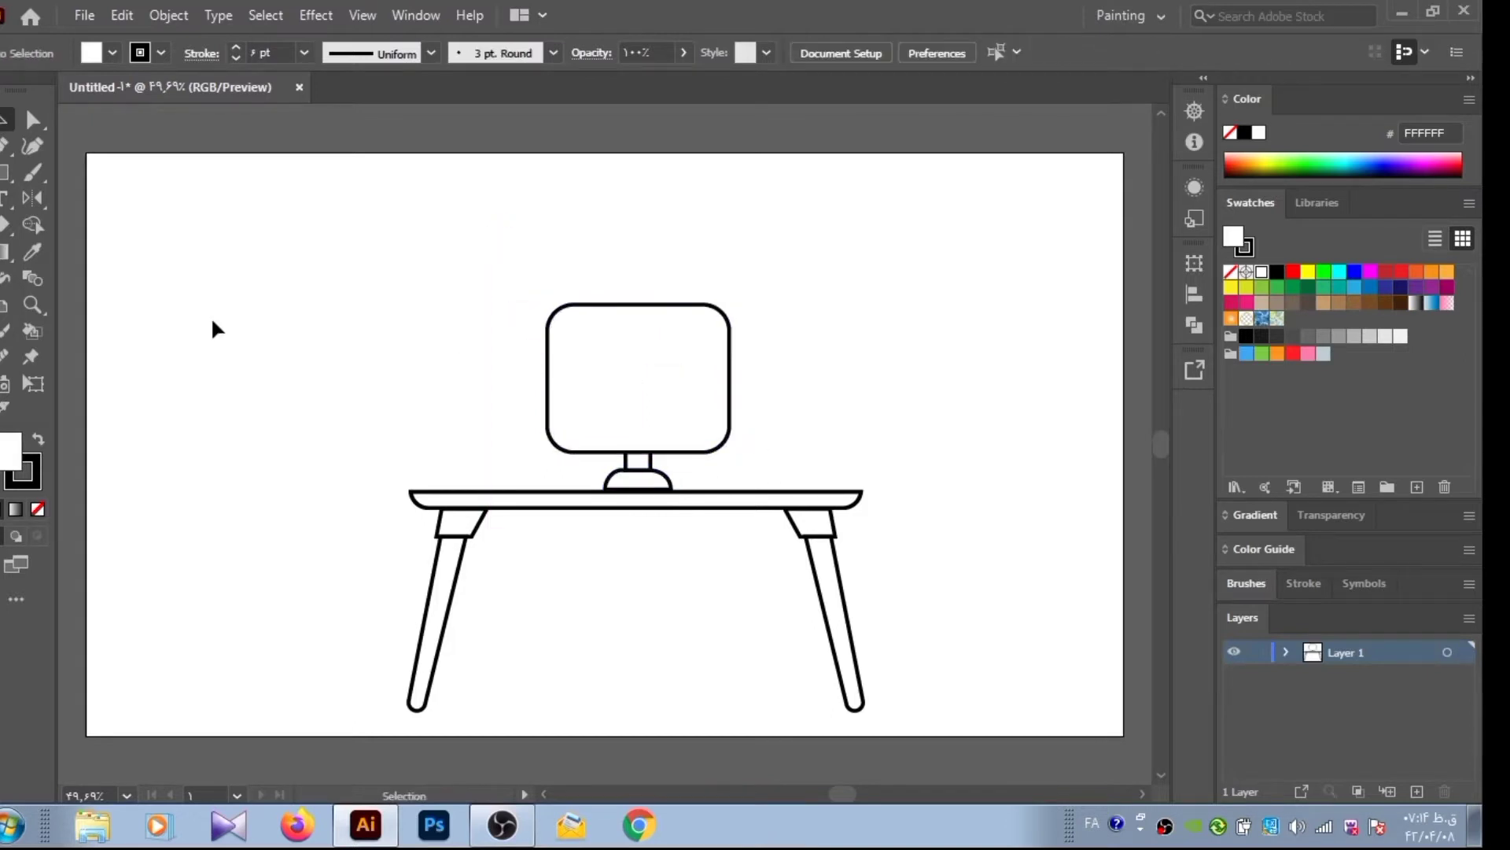
{"action": "left_click", "coordinate": [549, 421]}
{"action": "left_click", "coordinate": [730, 420]}
{"action": "left_click", "coordinate": [371, 236], "text": "ctrl"}
{"action": "key", "text": "l"}
{"action": "left_click_drag", "start_coordinate": [398, 341], "coordinate": [638, 438]}
{"action": "key", "text": "v"}
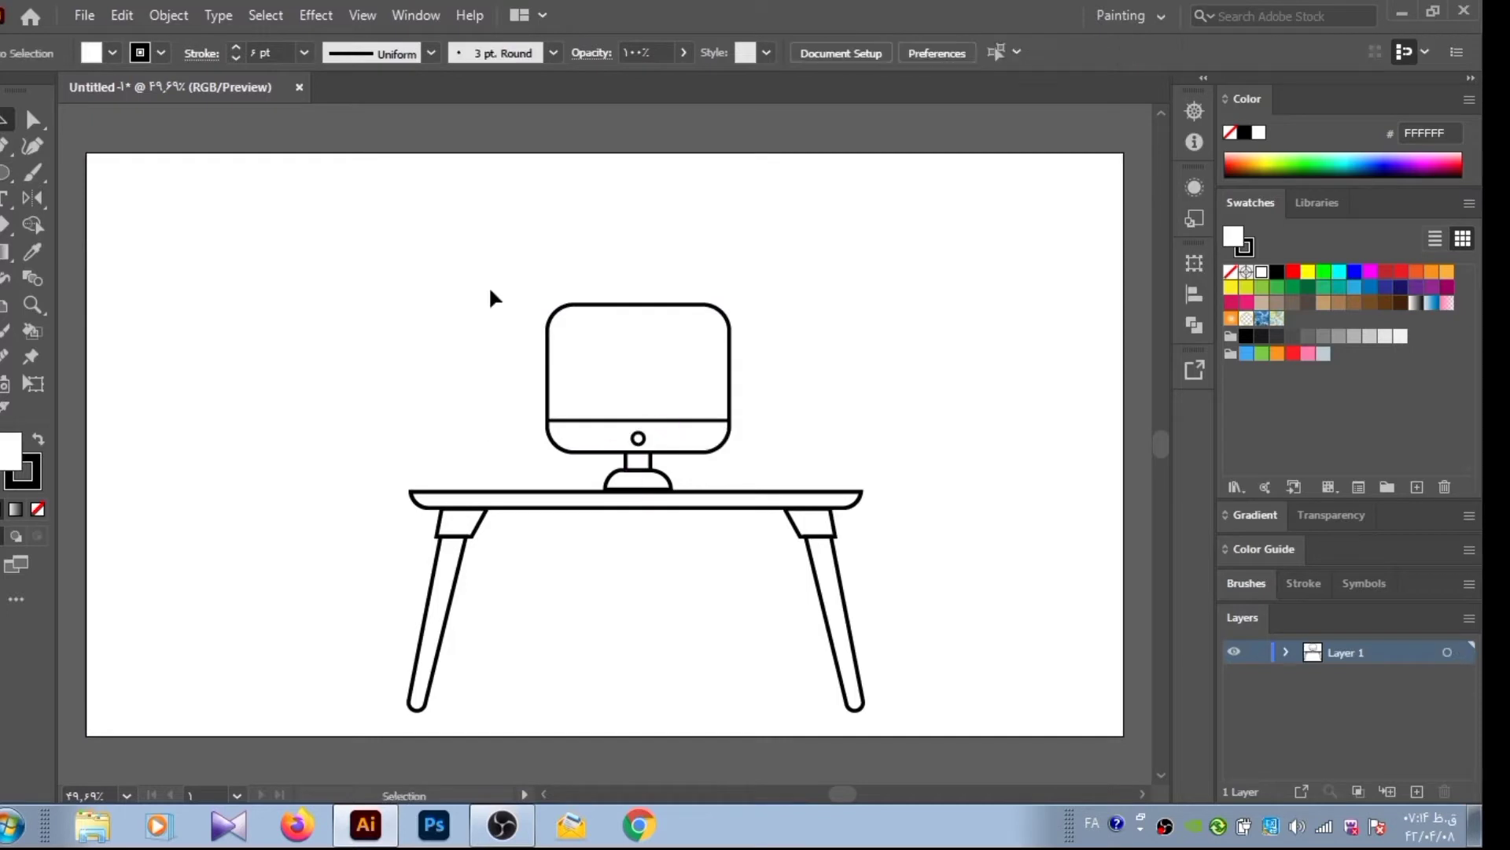
Widen the screen leftward with Free Transform and center it over the stand
{"action": "left_click_drag", "start_coordinate": [490, 295], "coordinate": [761, 441]}
{"action": "key", "text": "e"}
{"action": "mouse_move", "coordinate": [547, 304]}
{"action": "left_mouse_down"}
{"action": "mouse_move", "coordinate": [519, 303]}
{"action": "mouse_move", "coordinate": [625, 374]}
{"action": "left_mouse_up"}
{"action": "key", "text": "v"}
{"action": "left_click_drag", "start_coordinate": [610, 307], "coordinate": [621, 307]}
Select and inspect the monitor's screen, whole body and stand base
{"action": "left_click", "coordinate": [494, 291]}
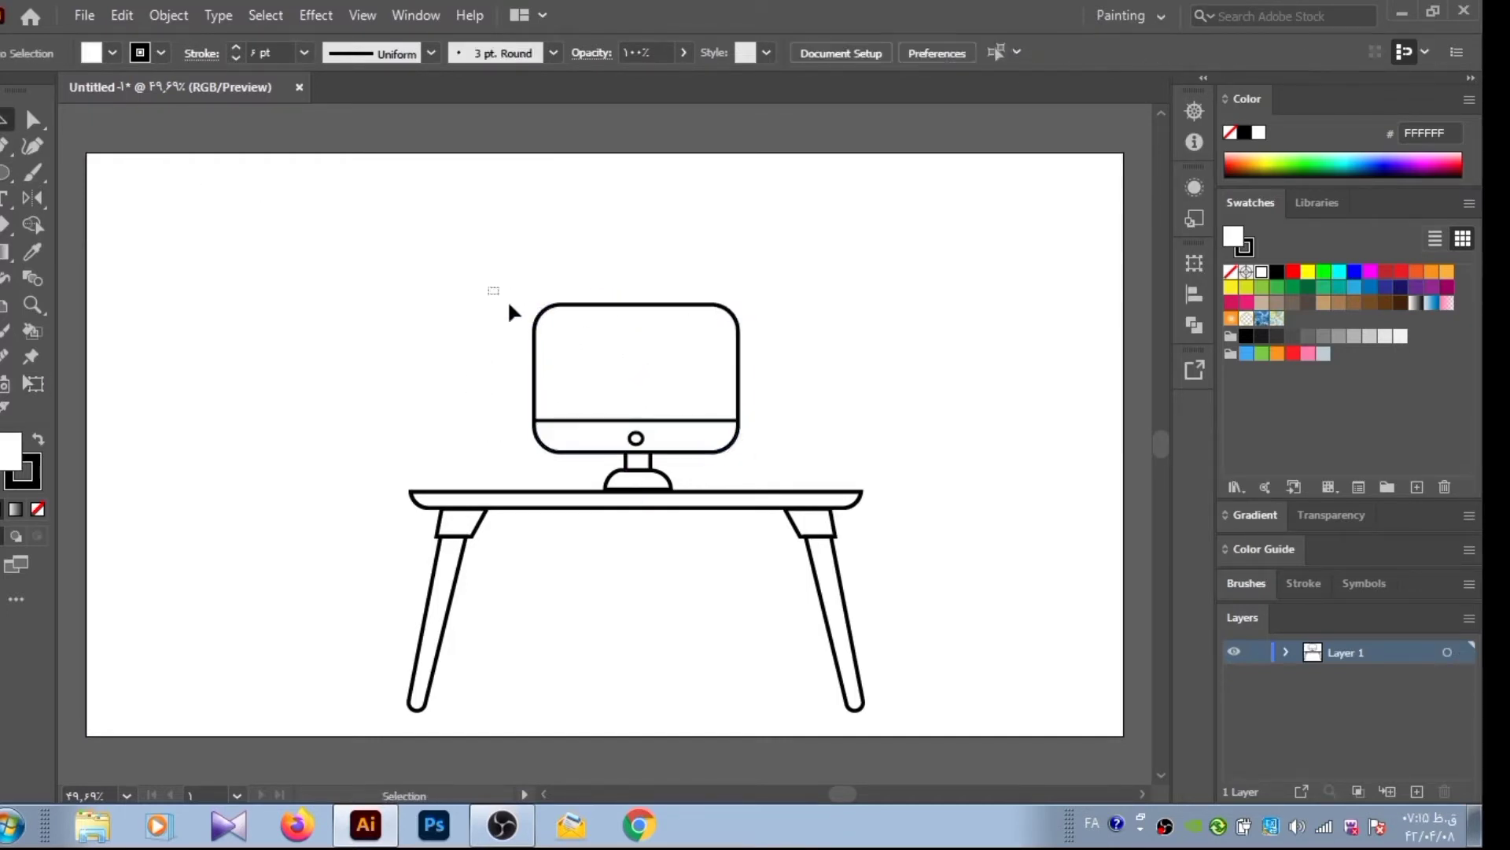
{"action": "left_click_drag", "start_coordinate": [509, 311], "coordinate": [767, 452]}
{"action": "left_click", "coordinate": [795, 428]}
{"action": "left_click_drag", "start_coordinate": [450, 238], "coordinate": [762, 484]}
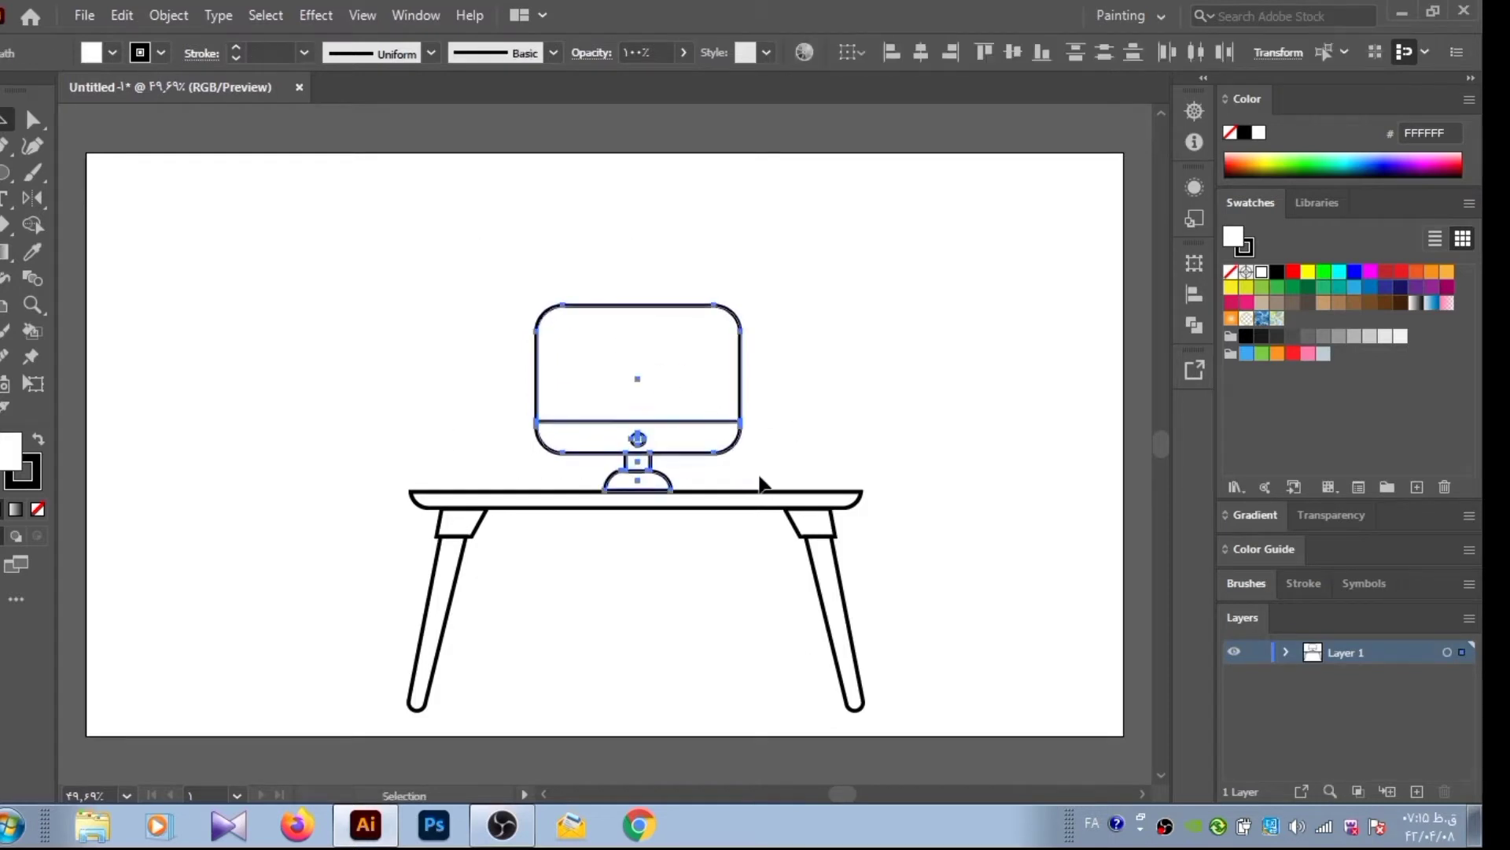
{"action": "left_click", "coordinate": [429, 256]}
{"action": "left_click", "coordinate": [607, 473]}
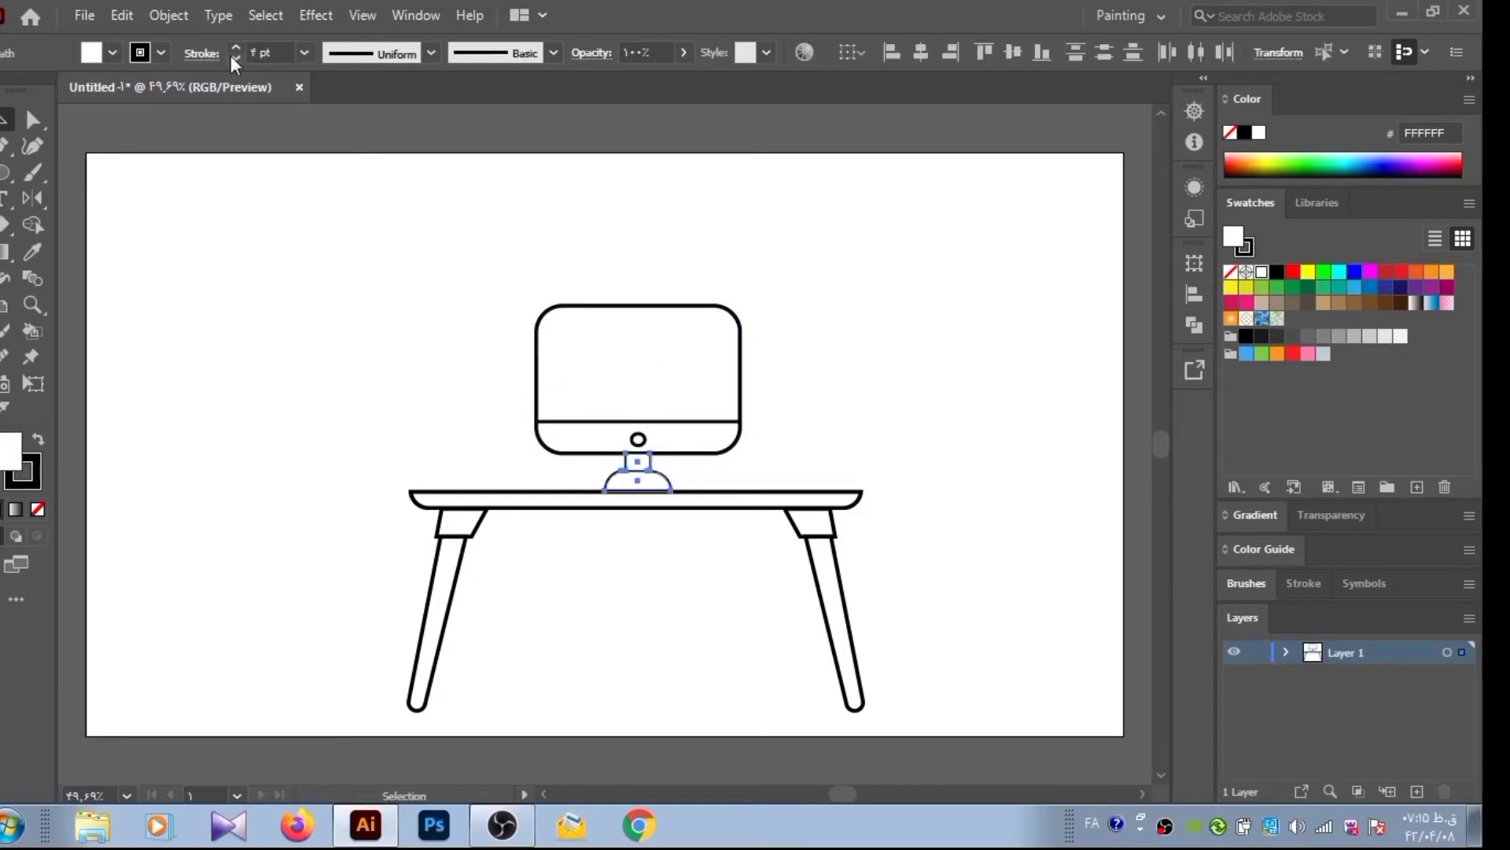
{"action": "left_click", "coordinate": [314, 212]}
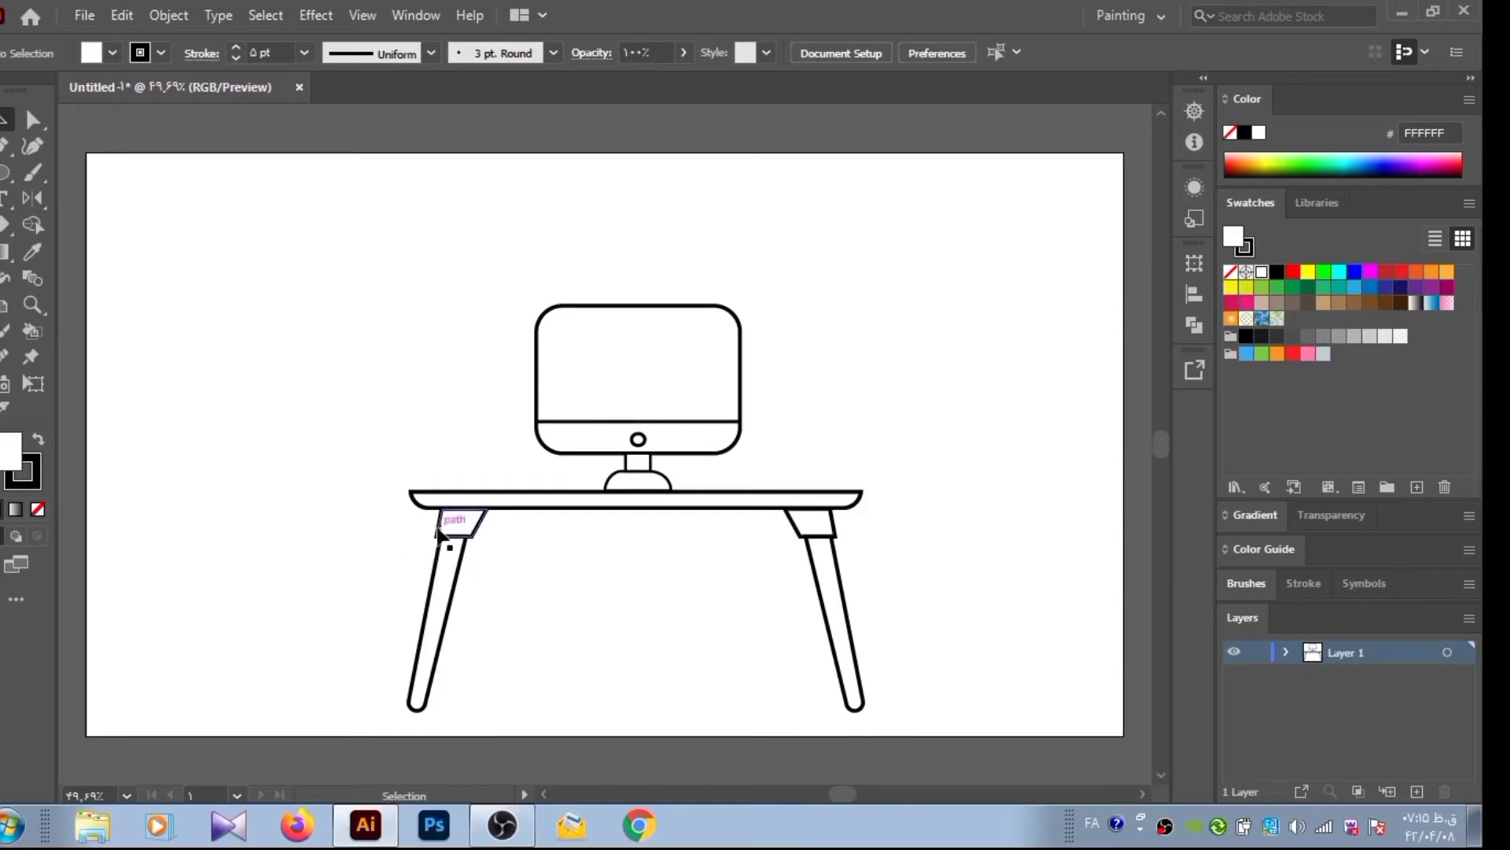
Draw a small lamp base at the desk's left end, round its top corners, and add a lowered cap
{"action": "left_click", "coordinate": [12, 179]}
{"action": "mouse_move", "coordinate": [431, 472]}
{"action": "left_mouse_down"}
{"action": "mouse_move", "coordinate": [506, 491]}
{"action": "mouse_move", "coordinate": [489, 466]}
{"action": "mouse_move", "coordinate": [454, 466]}
{"action": "mouse_move", "coordinate": [496, 482]}
{"action": "mouse_move", "coordinate": [478, 470]}
{"action": "mouse_move", "coordinate": [553, 433]}
{"action": "mouse_move", "coordinate": [466, 400]}
{"action": "mouse_move", "coordinate": [465, 461]}
{"action": "left_mouse_up"}
{"action": "key", "text": "a"}
{"action": "key", "text": "ctrl+z"}
{"action": "key", "text": "v"}
{"action": "left_click", "coordinate": [165, 259]}
{"action": "left_click", "coordinate": [111, 307]}
{"action": "left_click", "coordinate": [292, 376]}
{"action": "left_click", "coordinate": [313, 296]}
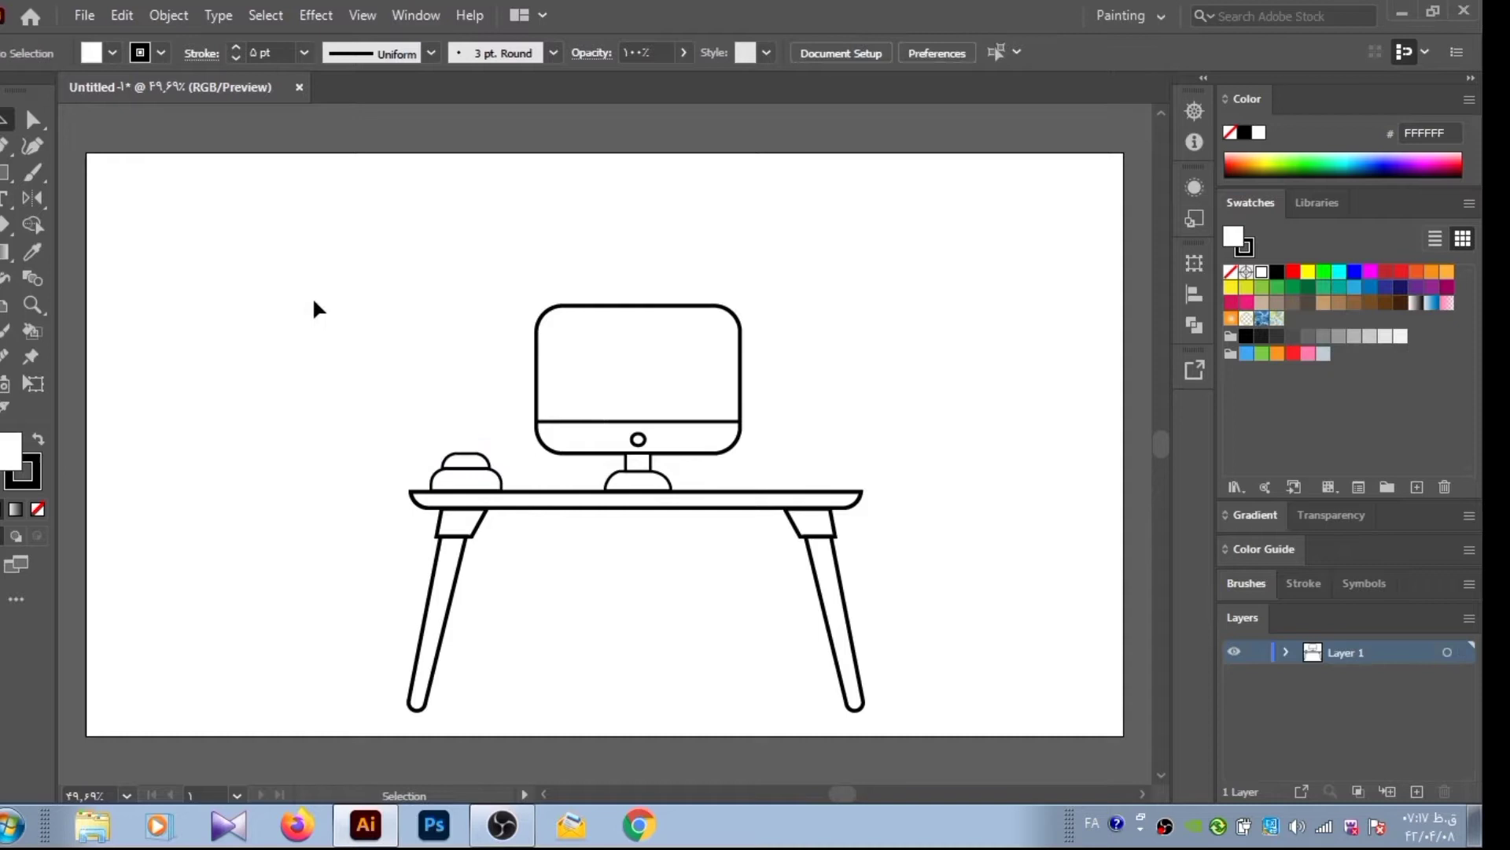
Draw a slanted lamp arm line from the base and a small rounded square at its top
{"action": "left_click", "coordinate": [476, 453]}
{"action": "left_click", "coordinate": [442, 366]}
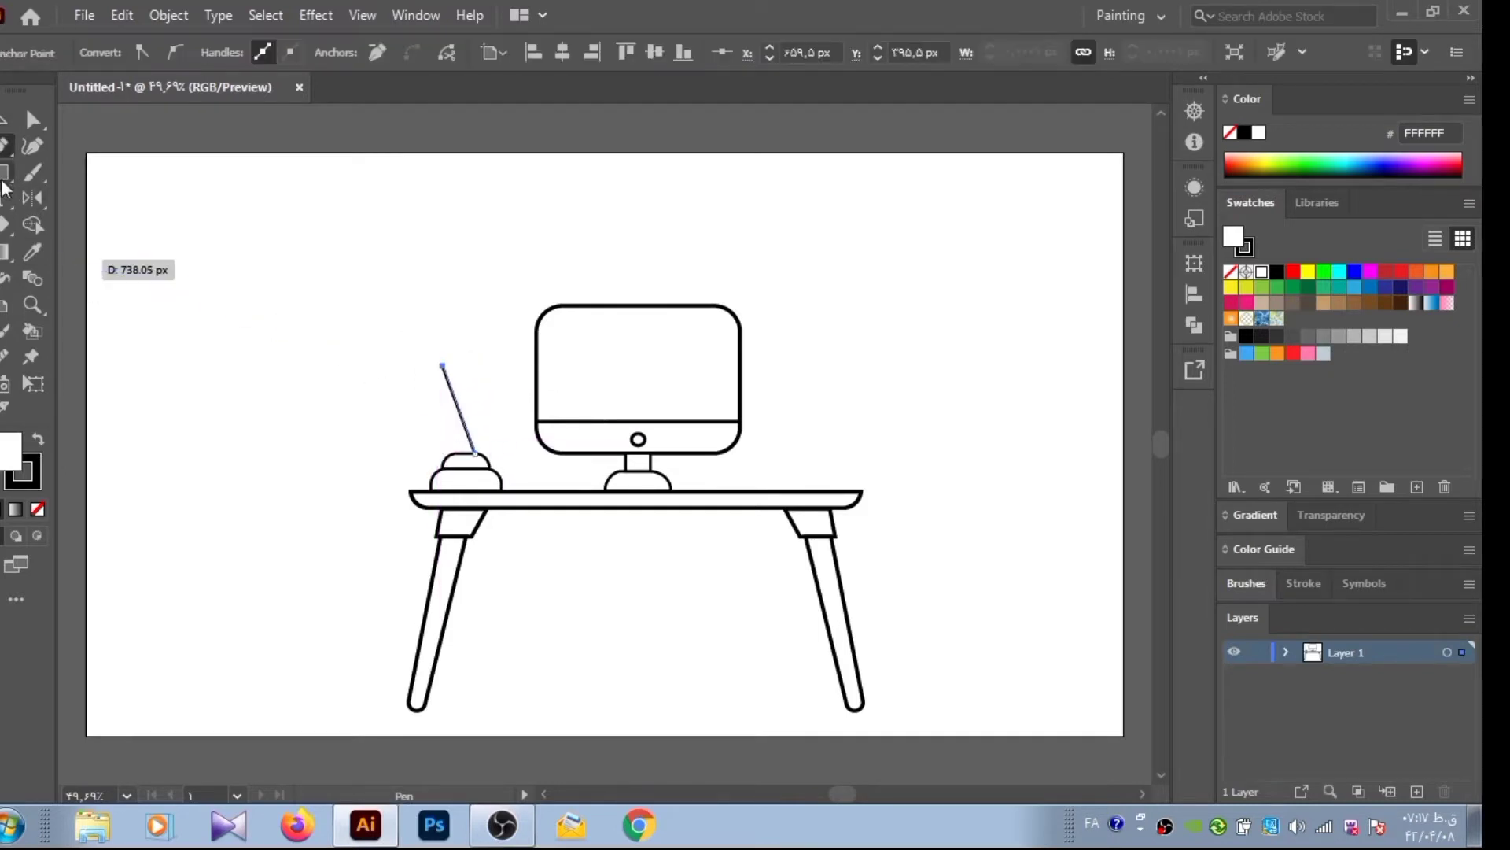
{"action": "left_click", "coordinate": [4, 173]}
{"action": "left_click", "coordinate": [118, 161]}
{"action": "mouse_move", "coordinate": [227, 282]}
{"action": "left_mouse_down"}
{"action": "mouse_move", "coordinate": [256, 312]}
{"action": "mouse_move", "coordinate": [247, 305]}
{"action": "mouse_move", "coordinate": [431, 351]}
{"action": "left_mouse_up"}
{"action": "key", "text": "v"}
Tilt the rounded square with Rotate and delete the old single-line arm
{"action": "left_click", "coordinate": [44, 197]}
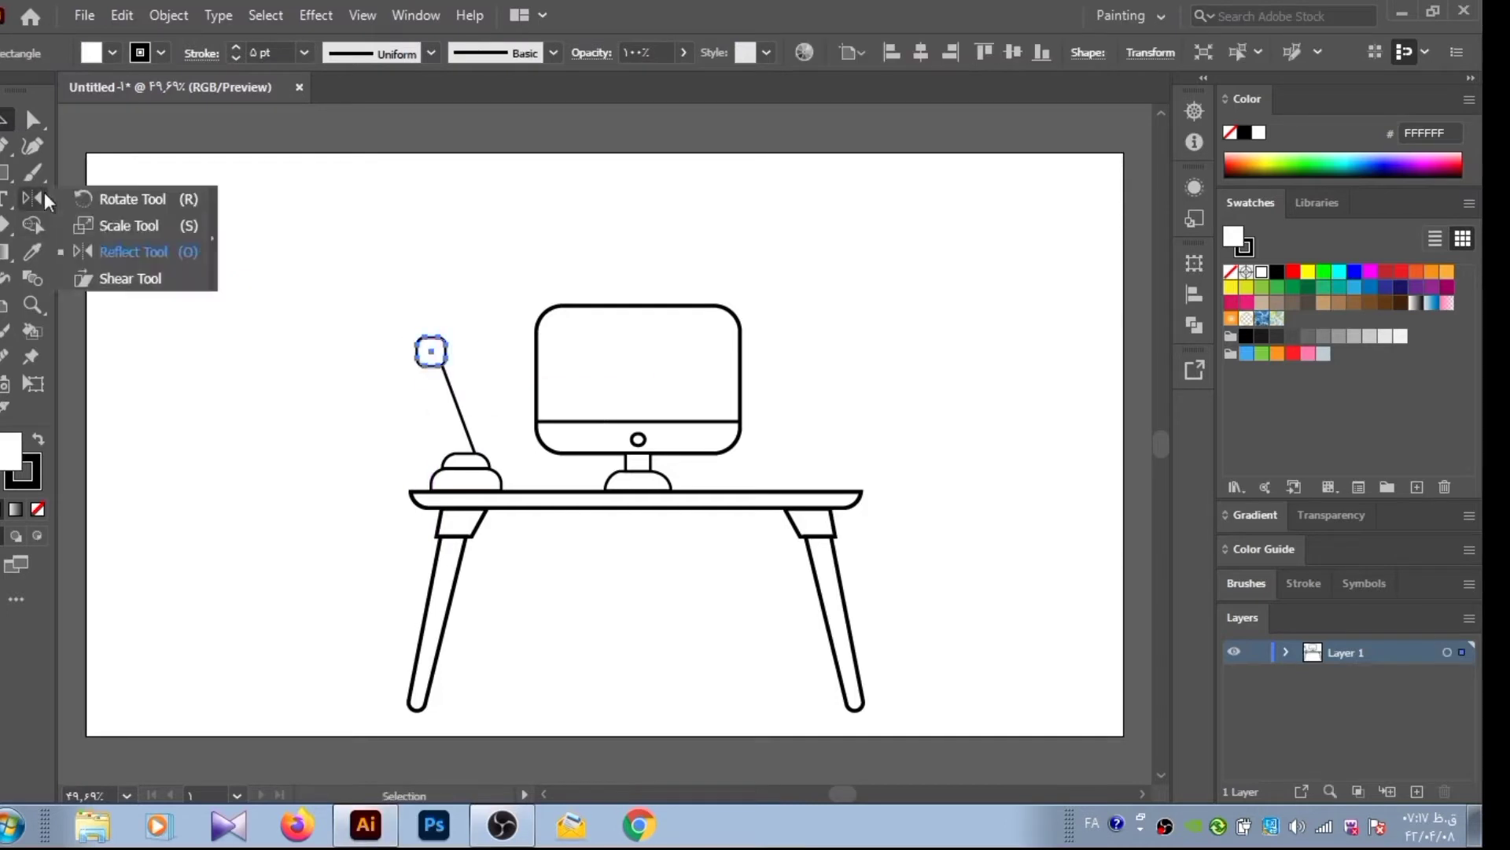
{"action": "left_click", "coordinate": [132, 199]}
{"action": "left_click_drag", "start_coordinate": [373, 330], "coordinate": [373, 333]}
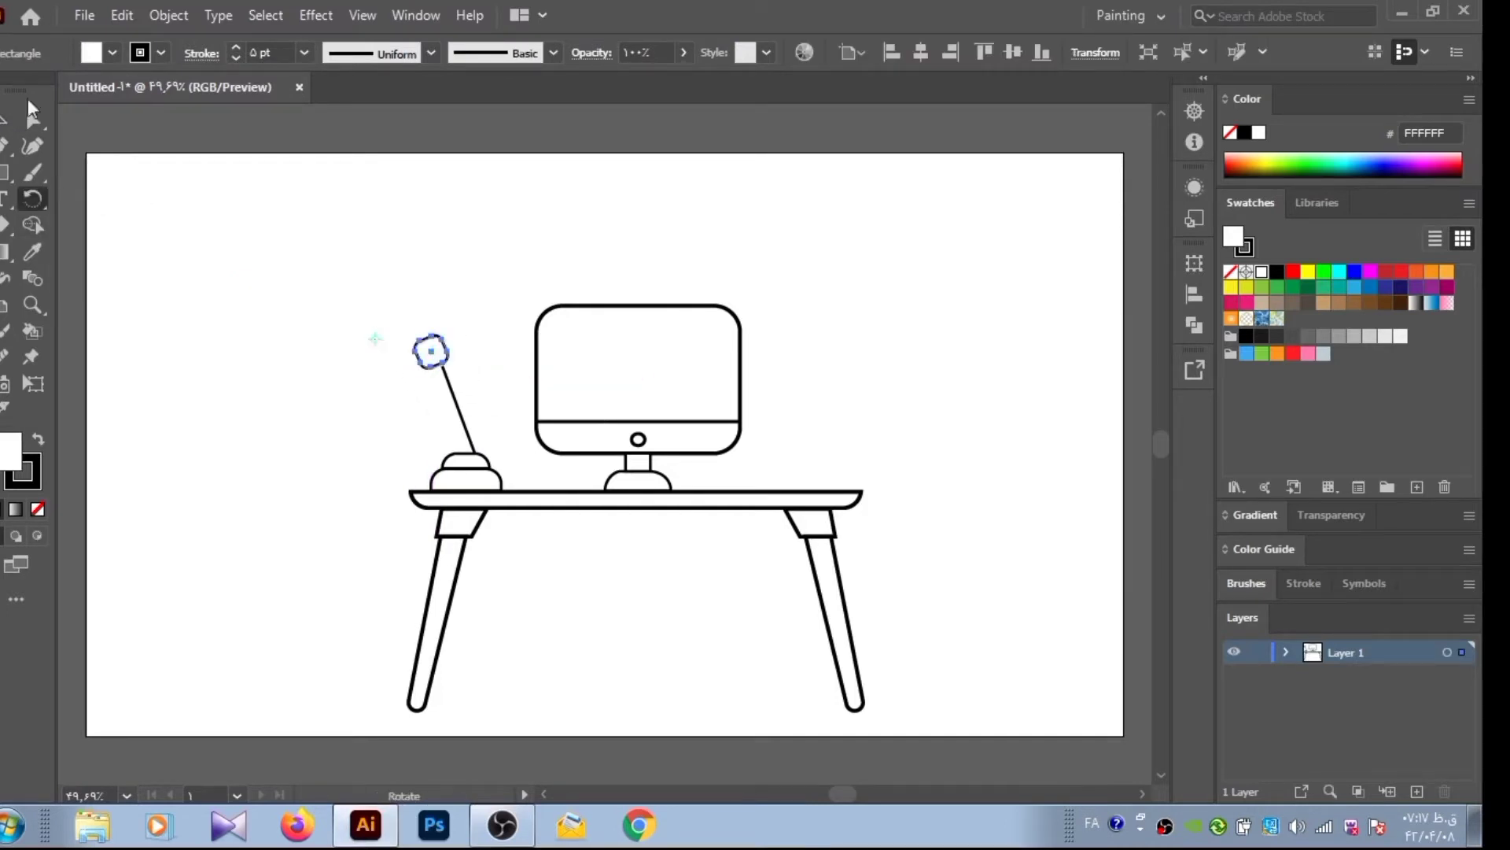
{"action": "key", "text": "v"}
{"action": "key", "text": "Delete"}
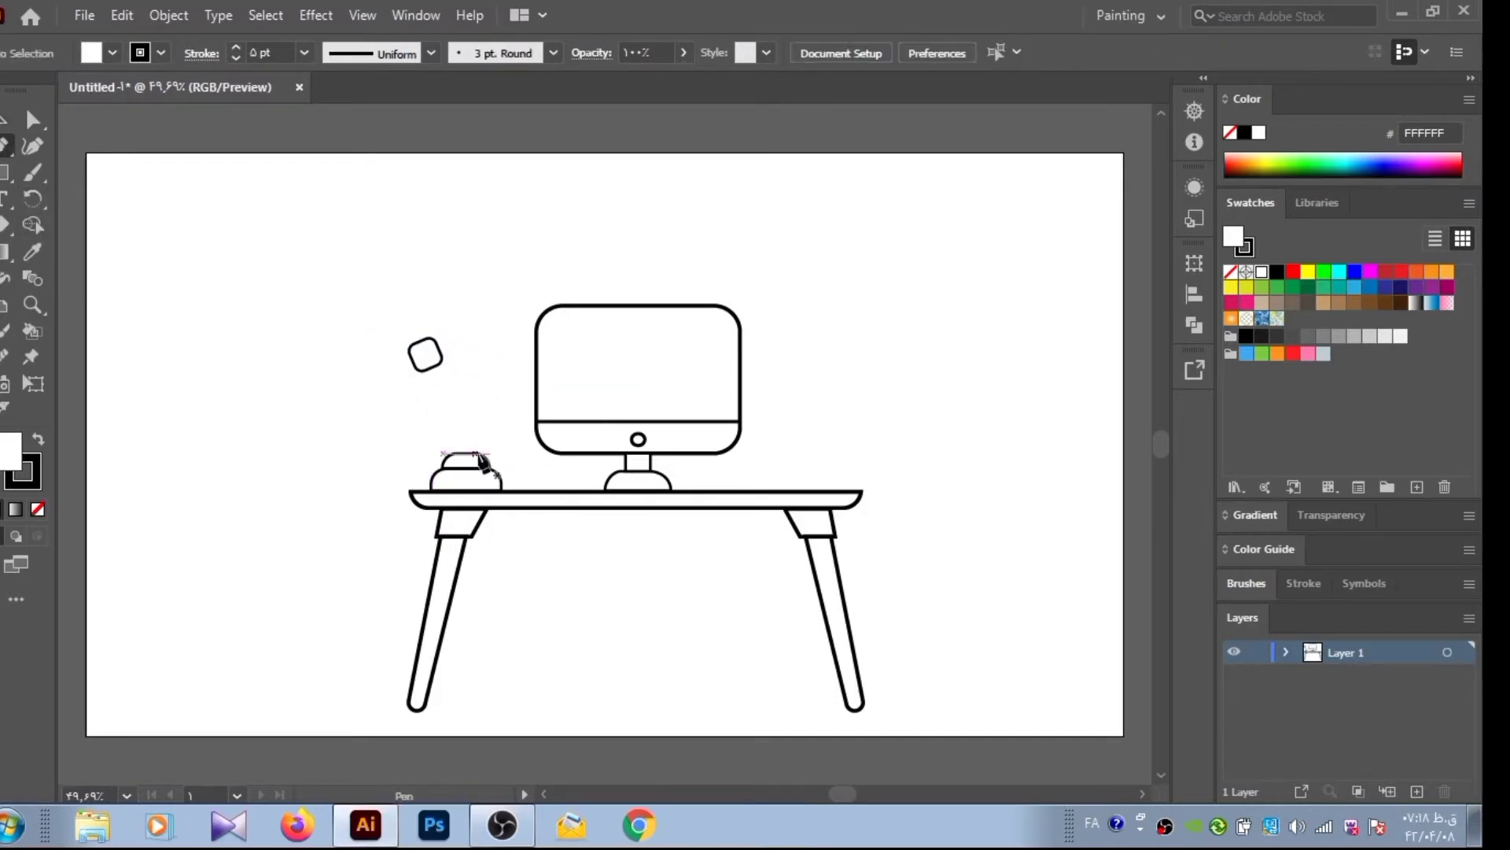
Pen two parallel arm lines from the lamp base to the square, discarding a stray line
{"action": "left_click", "coordinate": [477, 455]}
{"action": "left_click", "coordinate": [438, 363]}
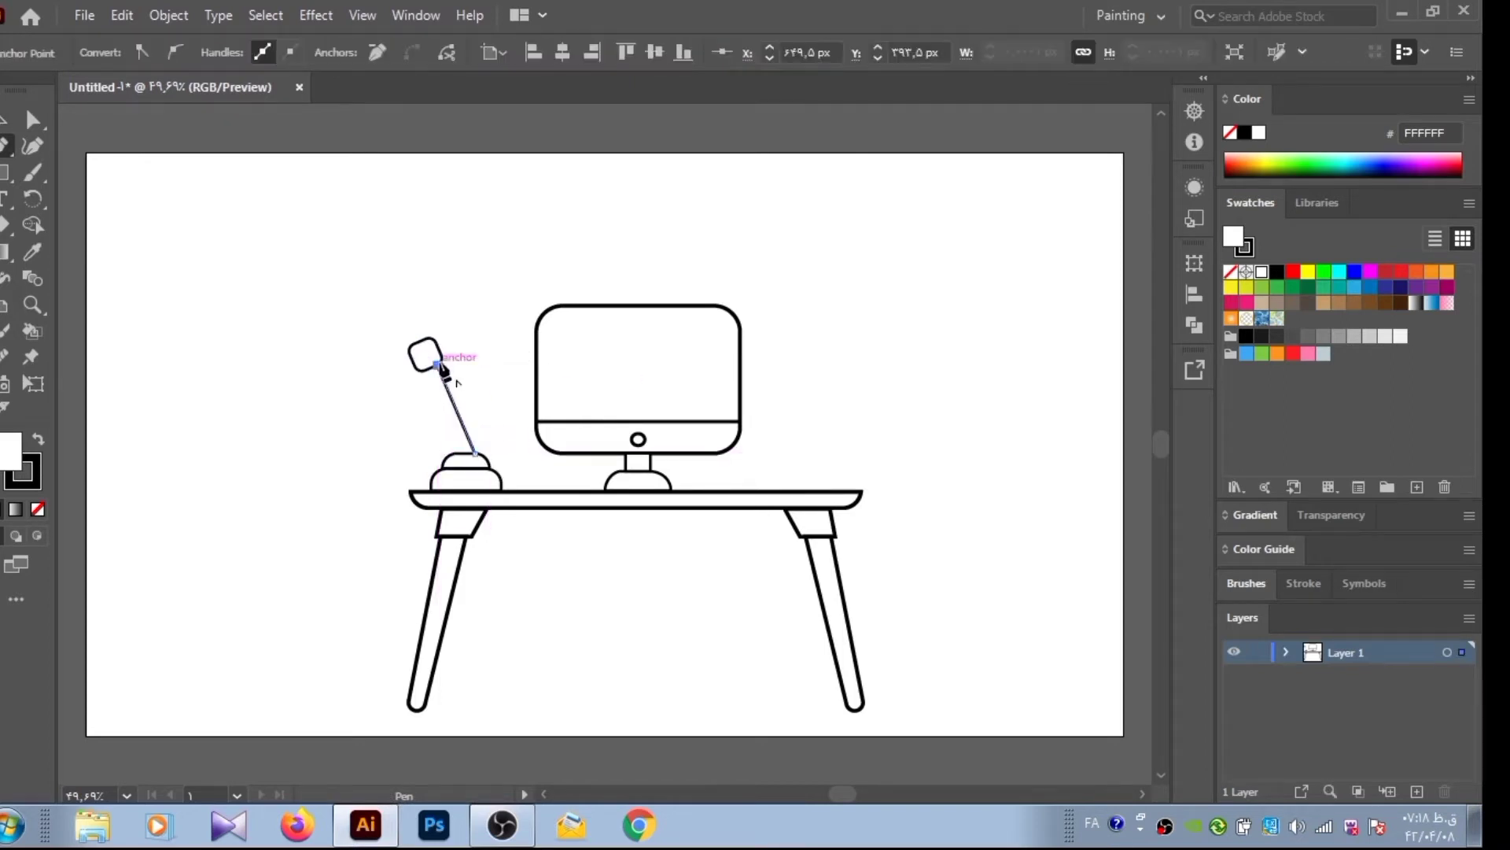
{"action": "left_click", "coordinate": [457, 454]}
{"action": "left_click", "coordinate": [426, 368]}
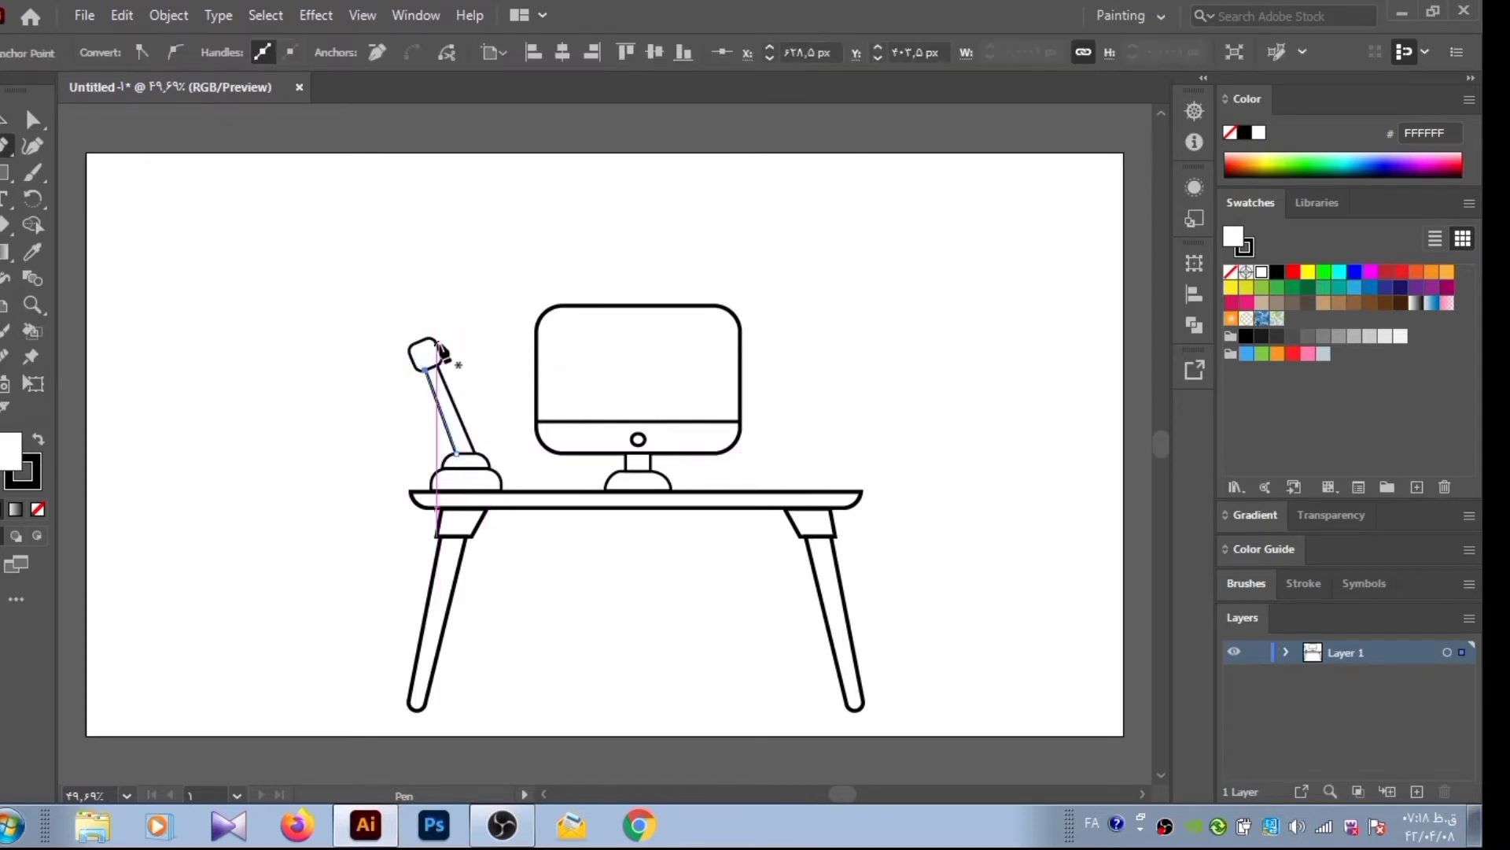
{"action": "left_click", "coordinate": [437, 342]}
{"action": "left_click", "coordinate": [489, 318]}
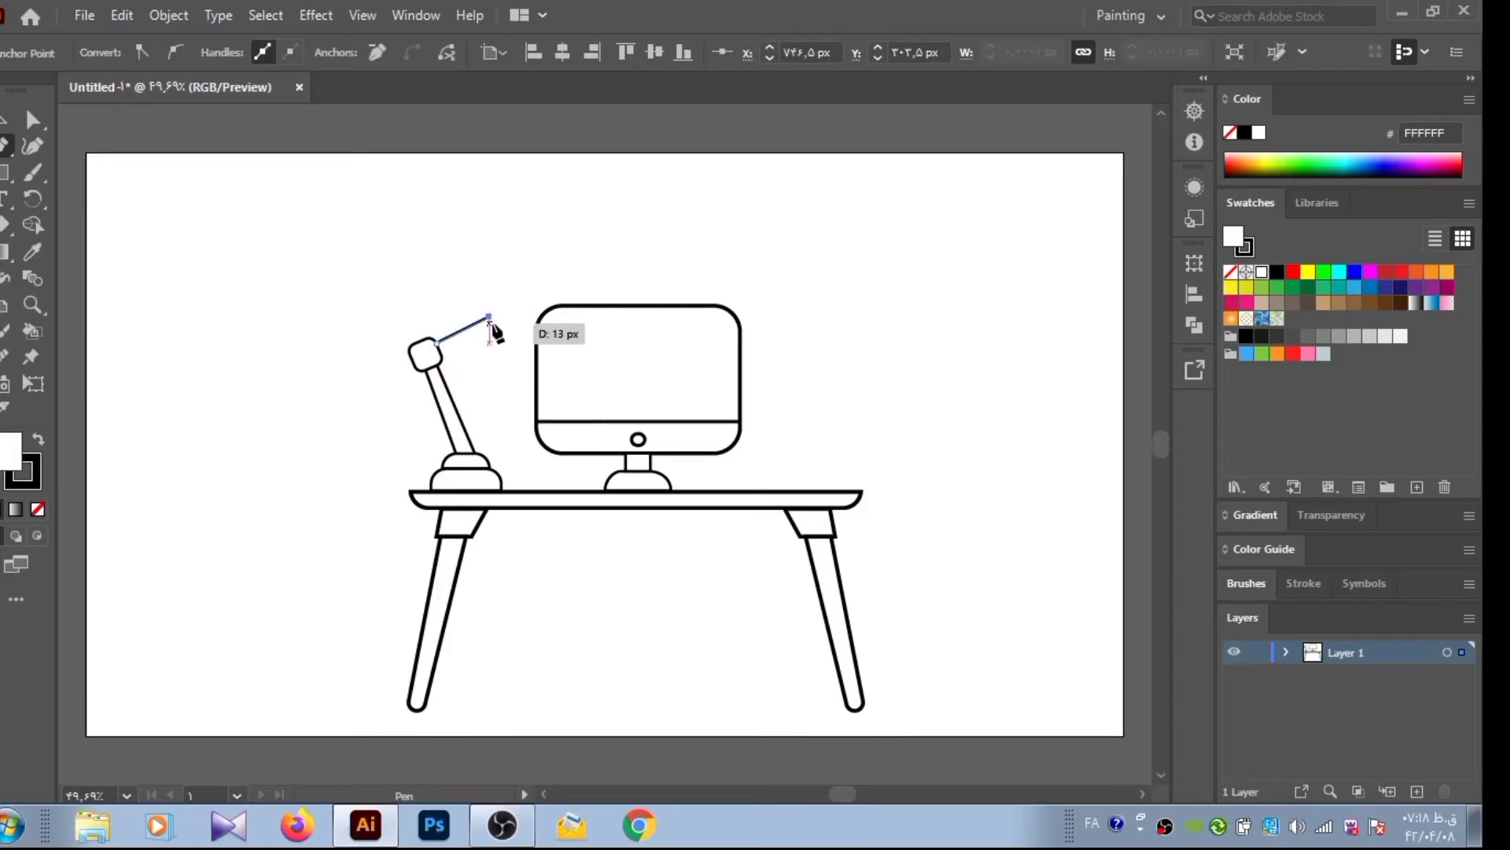
{"action": "key", "text": "ctrl+z"}
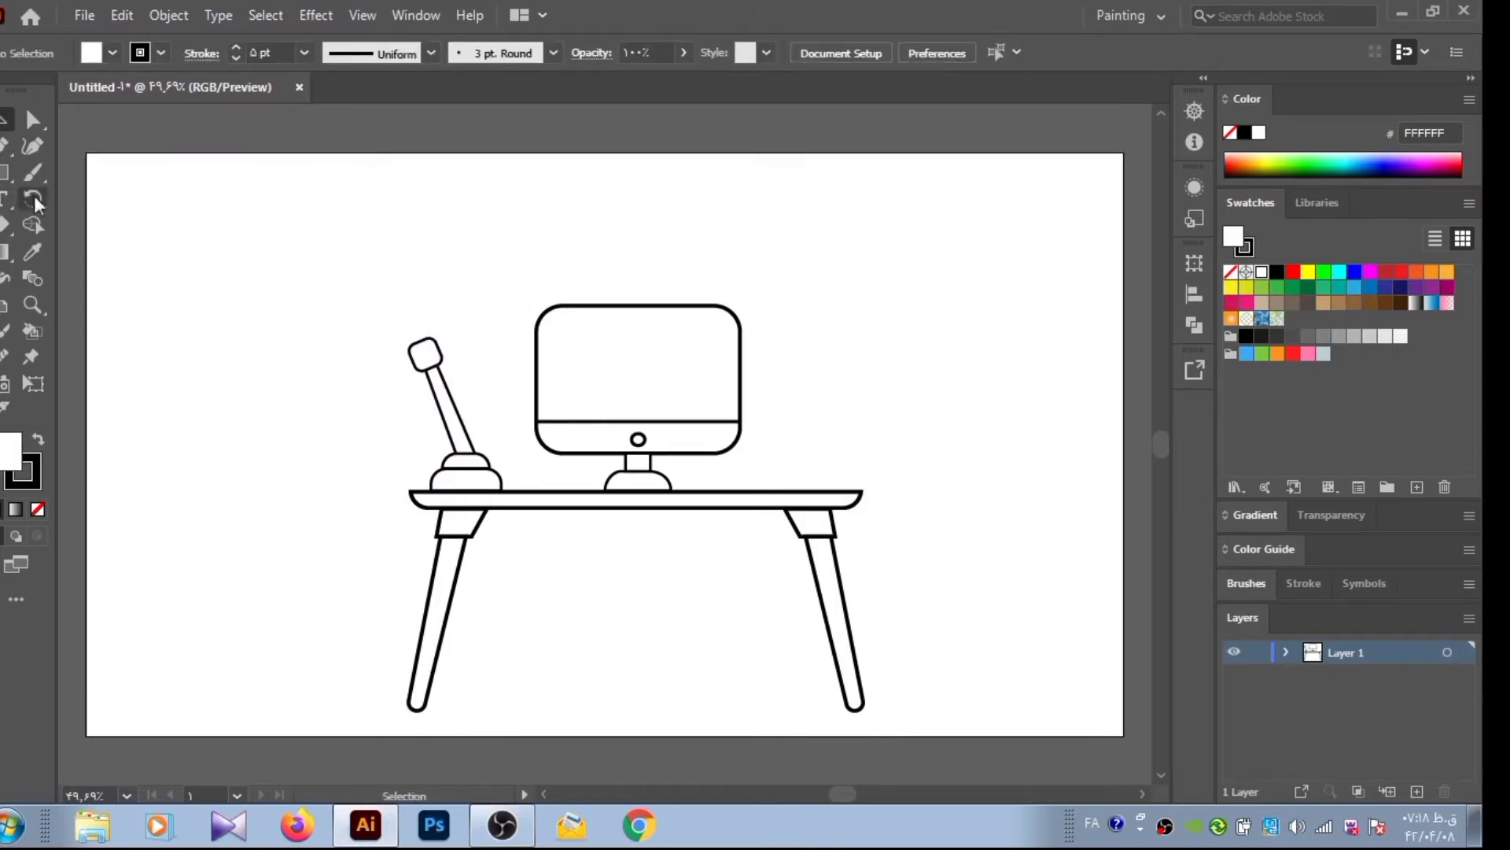
{"action": "mouse_move", "coordinate": [438, 254]}
{"action": "left_mouse_down"}
{"action": "mouse_move", "coordinate": [460, 275]}
{"action": "mouse_move", "coordinate": [507, 274]}
{"action": "mouse_move", "coordinate": [499, 325]}
{"action": "left_mouse_up"}
Nudge the small dome-shaped lamp head into position near the joint
{"action": "left_click", "coordinate": [450, 268], "text": "ctrl"}
{"action": "key", "text": "v"}
{"action": "left_click", "coordinate": [35, 171]}
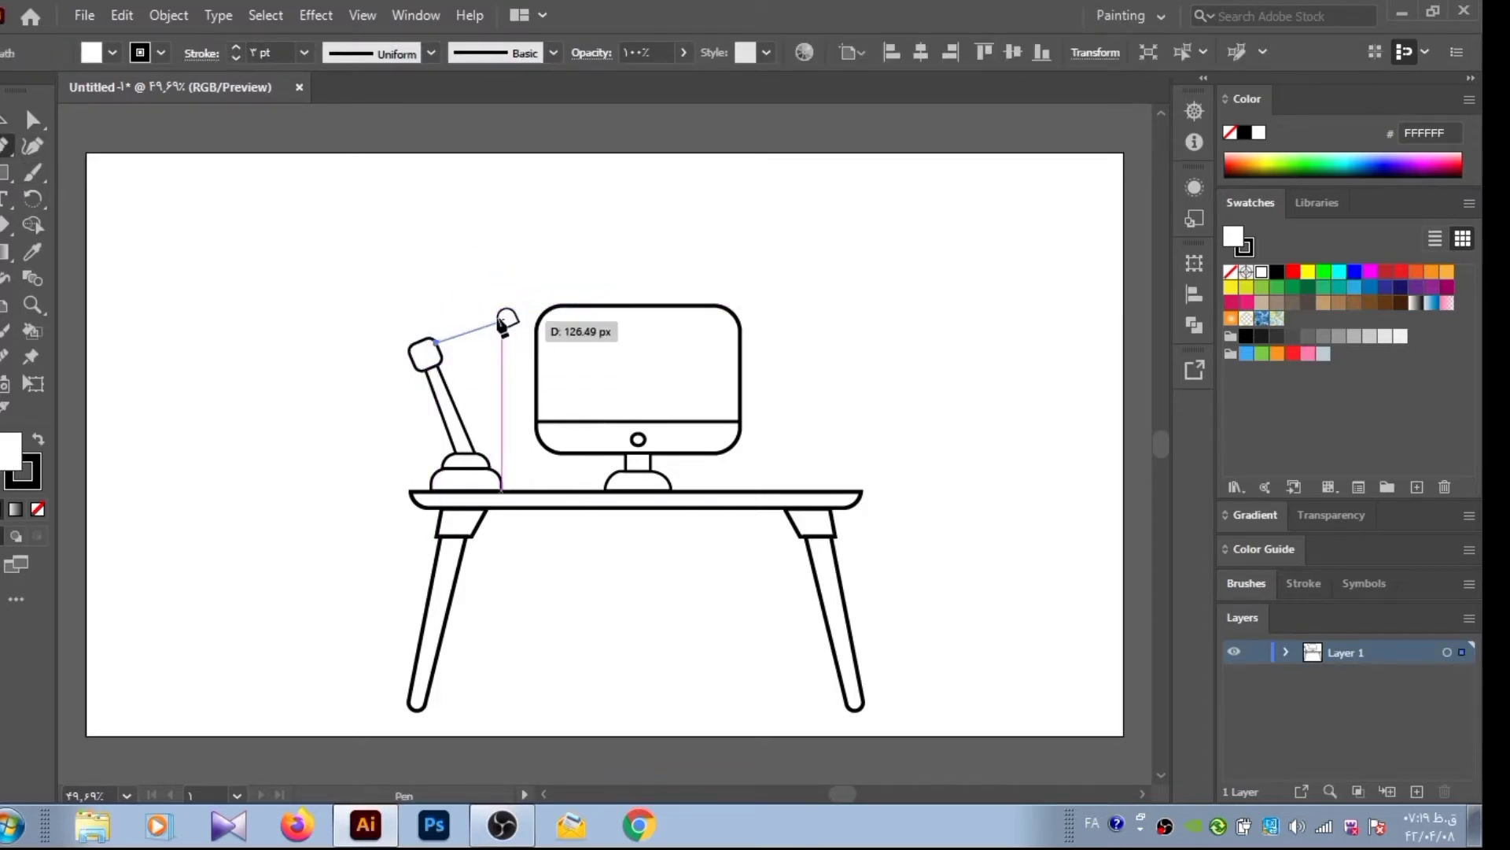
{"action": "left_click", "coordinate": [436, 343]}
{"action": "key", "text": "v"}
{"action": "left_click_drag", "start_coordinate": [494, 321], "coordinate": [497, 309]}
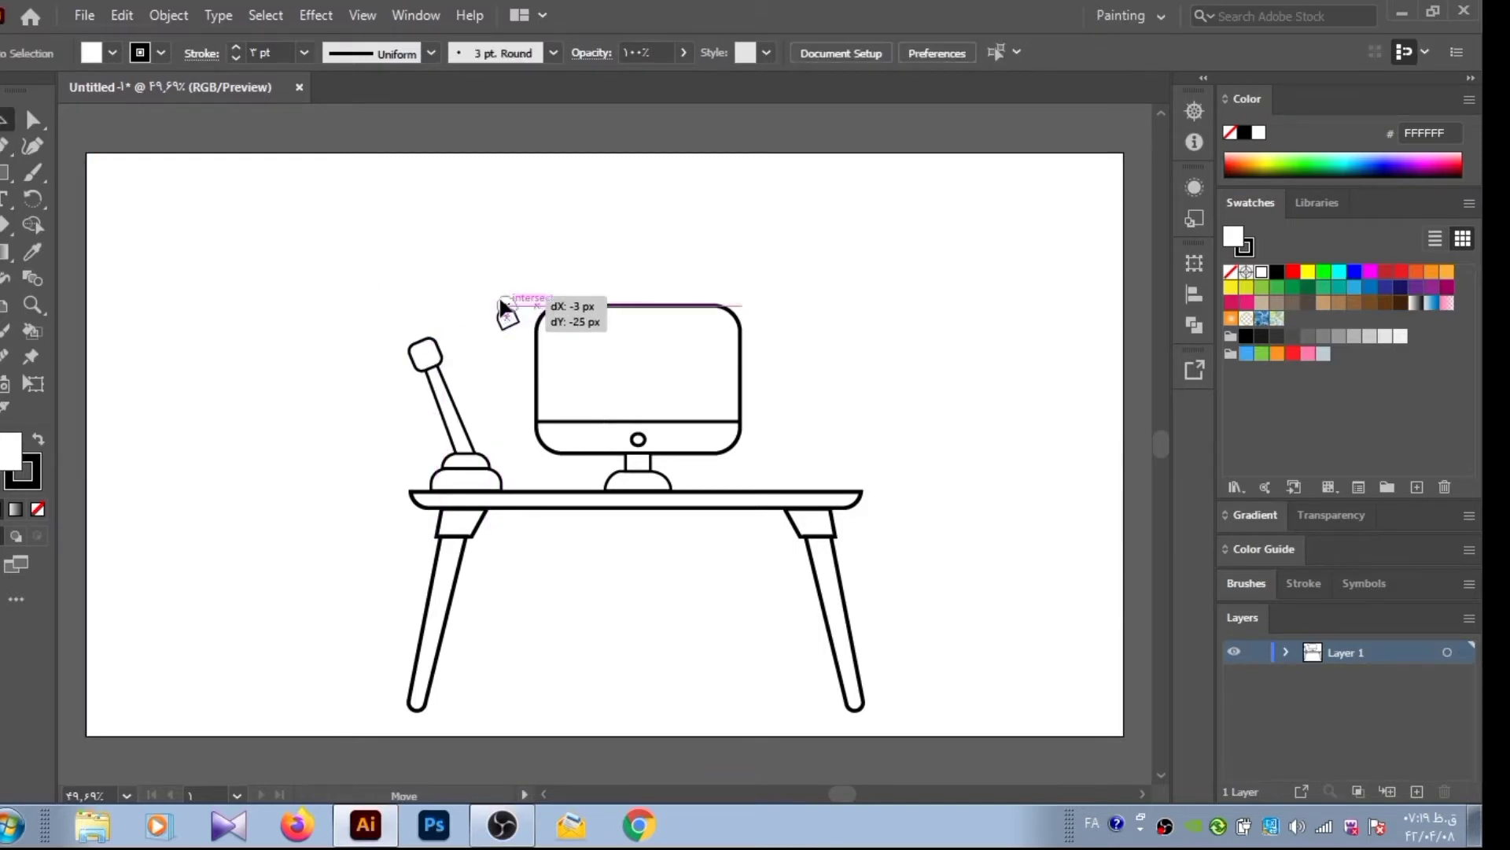
Pen the upper arm's two edges from the joint to the dome head
{"action": "key", "text": "p"}
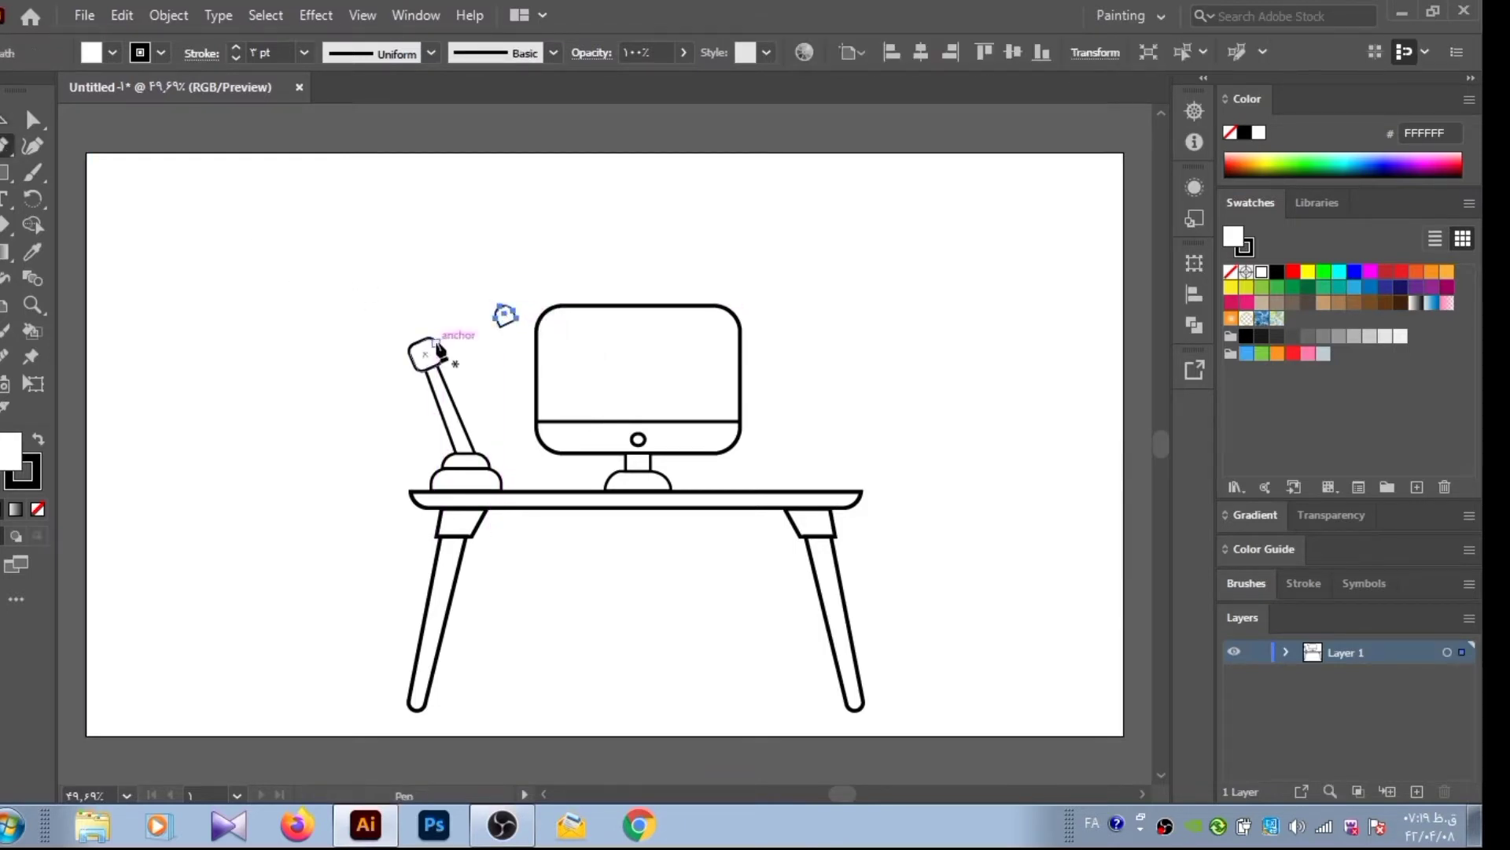
{"action": "left_click", "coordinate": [497, 315]}
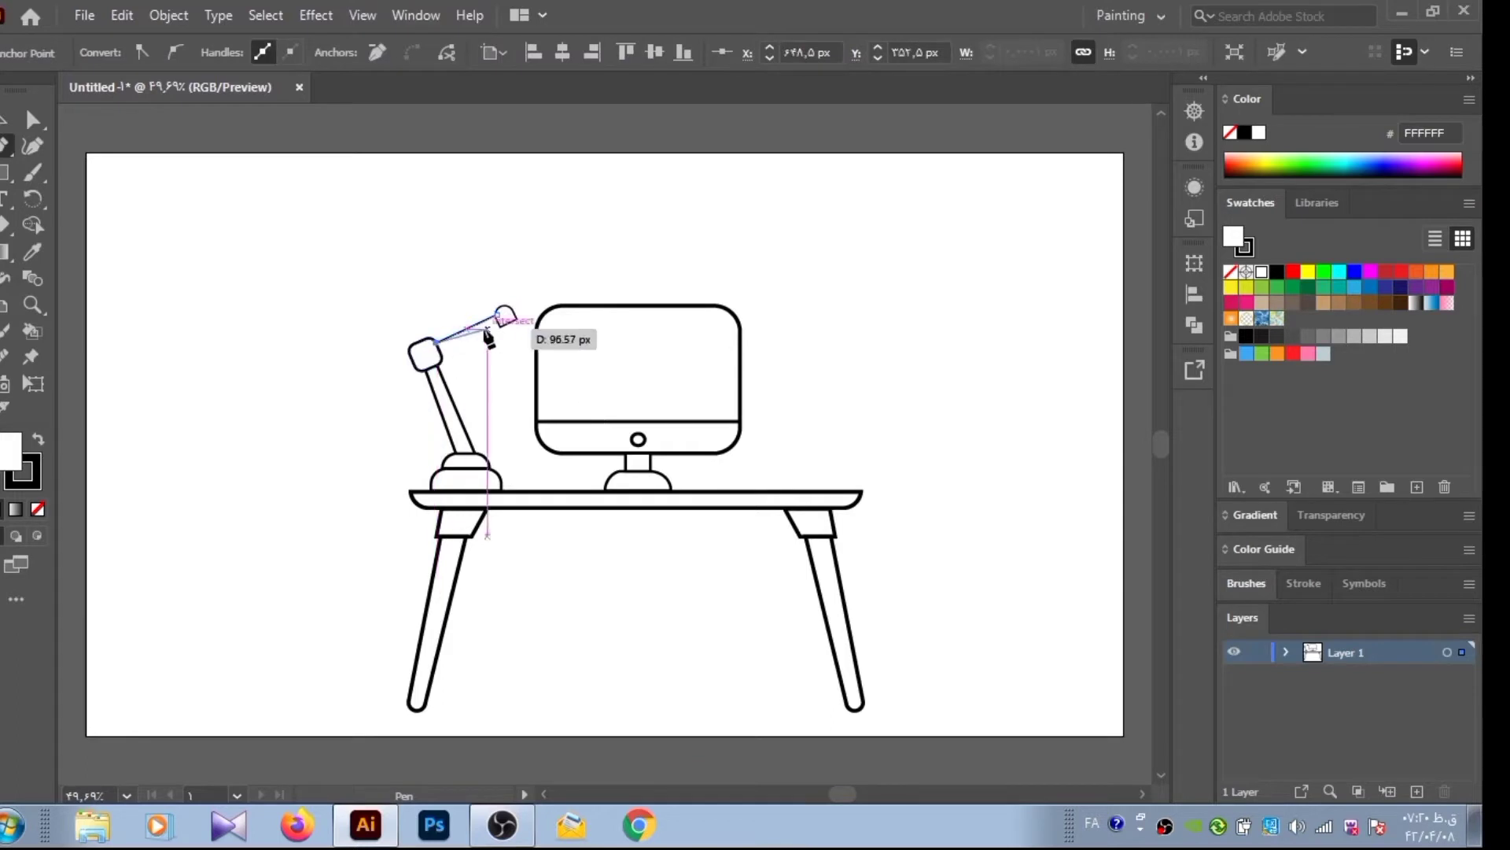
{"action": "left_click", "coordinate": [441, 356]}
{"action": "key", "text": "z"}
{"action": "left_click", "coordinate": [498, 326]}
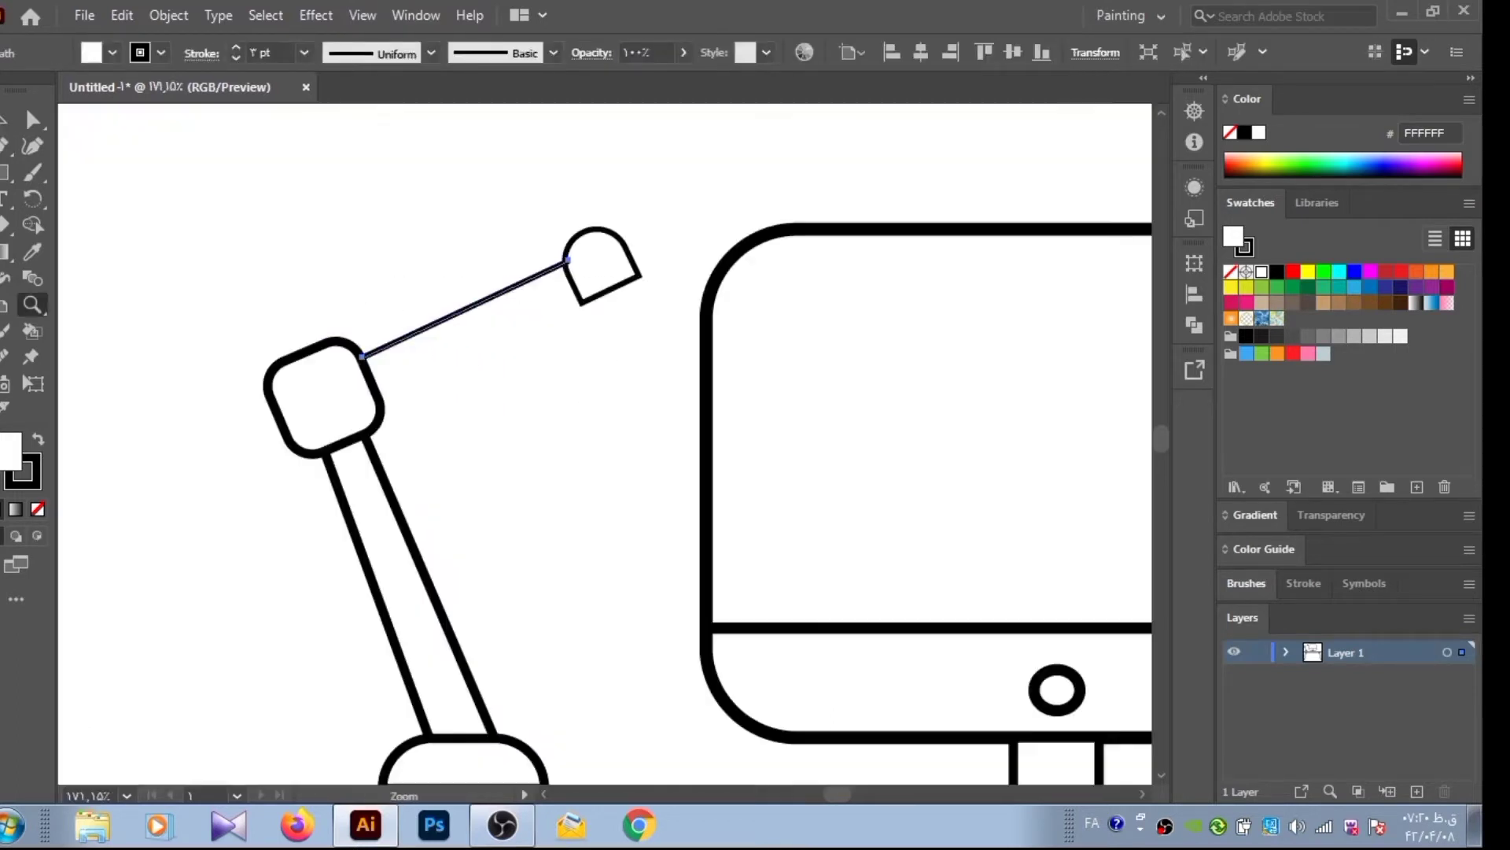
{"action": "left_click", "coordinate": [370, 376]}
{"action": "left_click", "coordinate": [572, 279]}
Merge the overlapping arm pieces with Shape Builder and zoom out to the whole scene
{"action": "key", "text": "ctrl+a"}
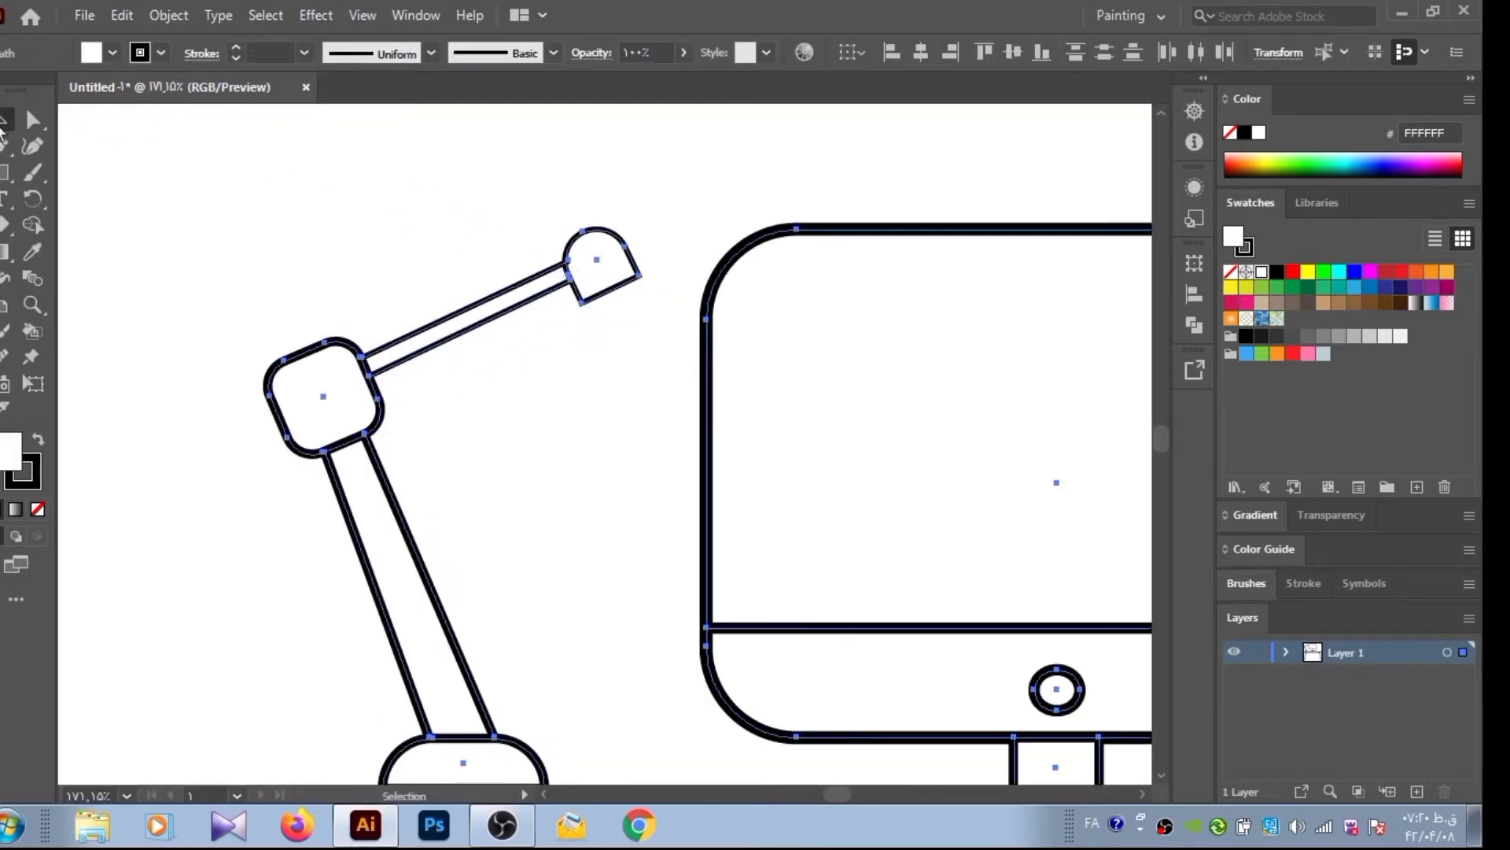
{"action": "key", "text": "shift+m"}
{"action": "left_click", "coordinate": [3, 115]}
{"action": "left_click", "coordinate": [186, 202]}
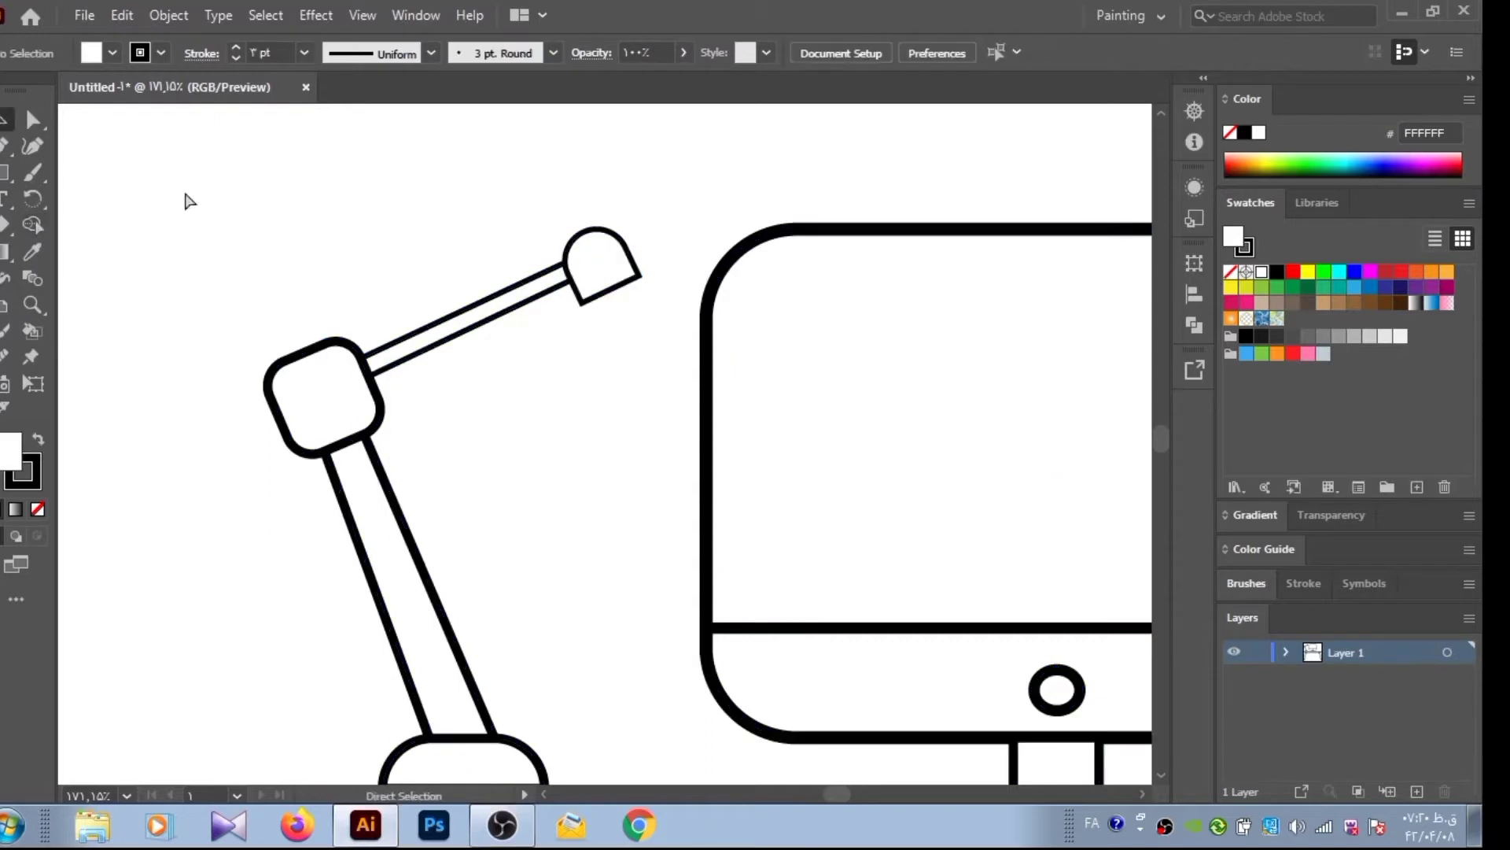
{"action": "key", "text": "ctrl+0"}
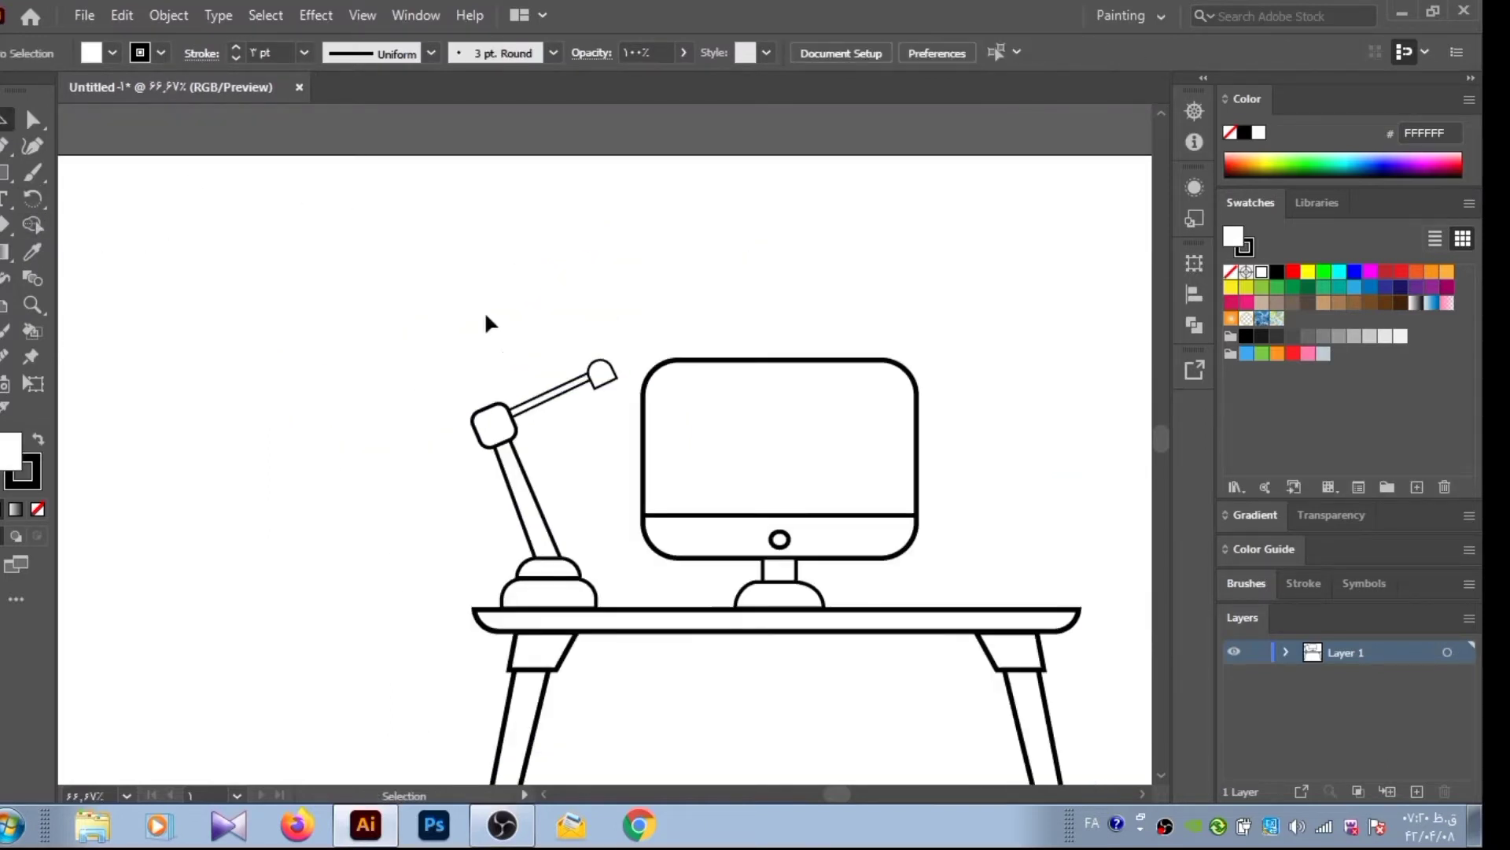
Draw a small rectangle left of the lamp with fully rounded top corners
{"action": "left_click", "coordinate": [612, 376]}
{"action": "left_click", "coordinate": [431, 312]}
{"action": "left_click", "coordinate": [5, 171]}
{"action": "mouse_move", "coordinate": [248, 398]}
{"action": "left_mouse_down"}
{"action": "mouse_move", "coordinate": [339, 458]}
{"action": "mouse_move", "coordinate": [299, 441]}
{"action": "left_mouse_up"}
{"action": "key", "text": "a"}
{"action": "key", "text": "v"}
{"action": "left_click", "coordinate": [220, 389]}
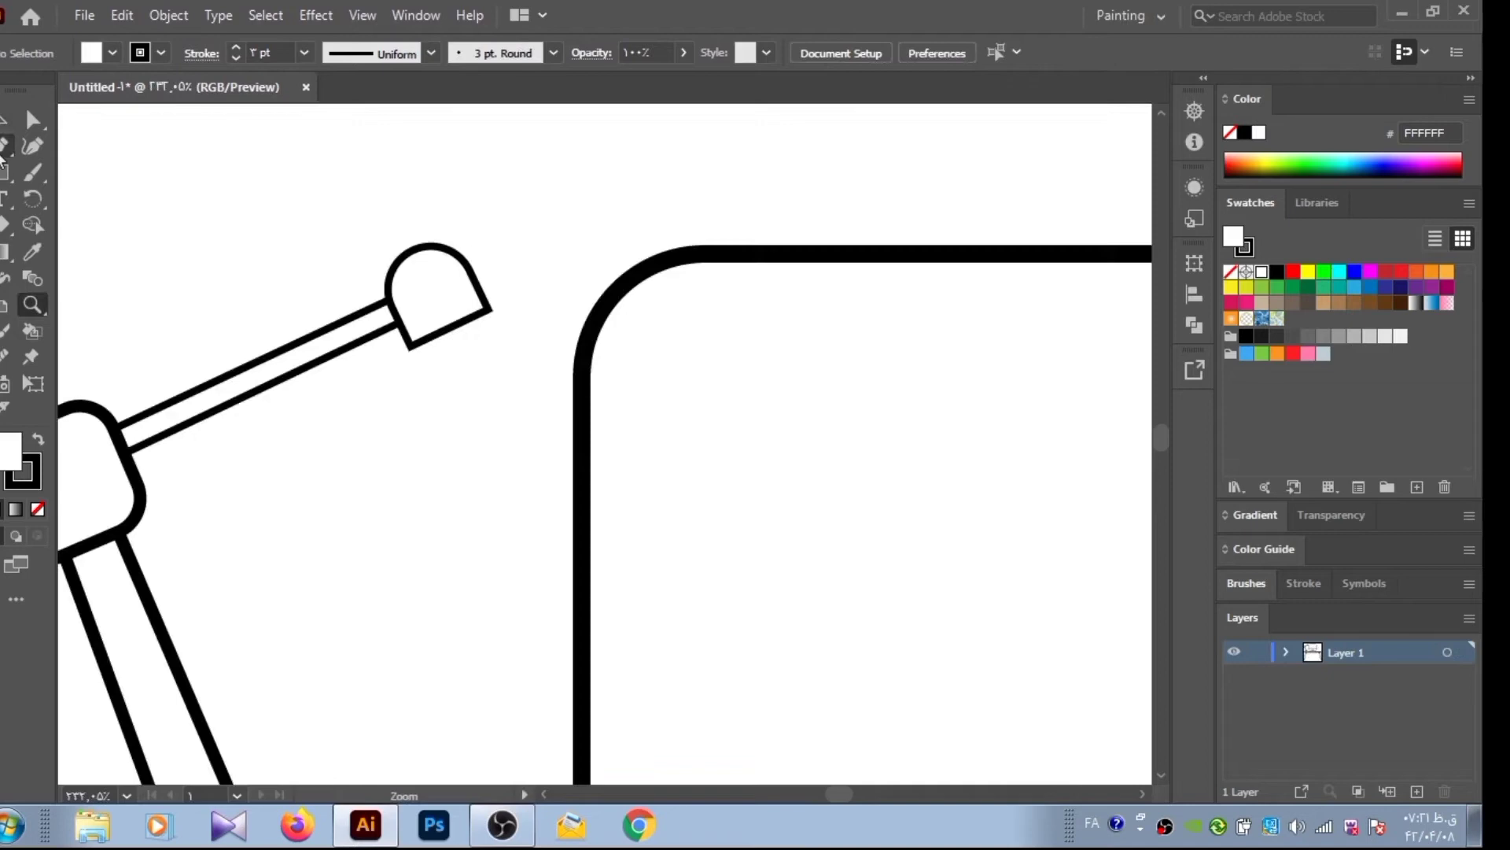
Draw a closed triangular lamp shade flaring down-right beneath the dome head
{"action": "left_click", "coordinate": [411, 346]}
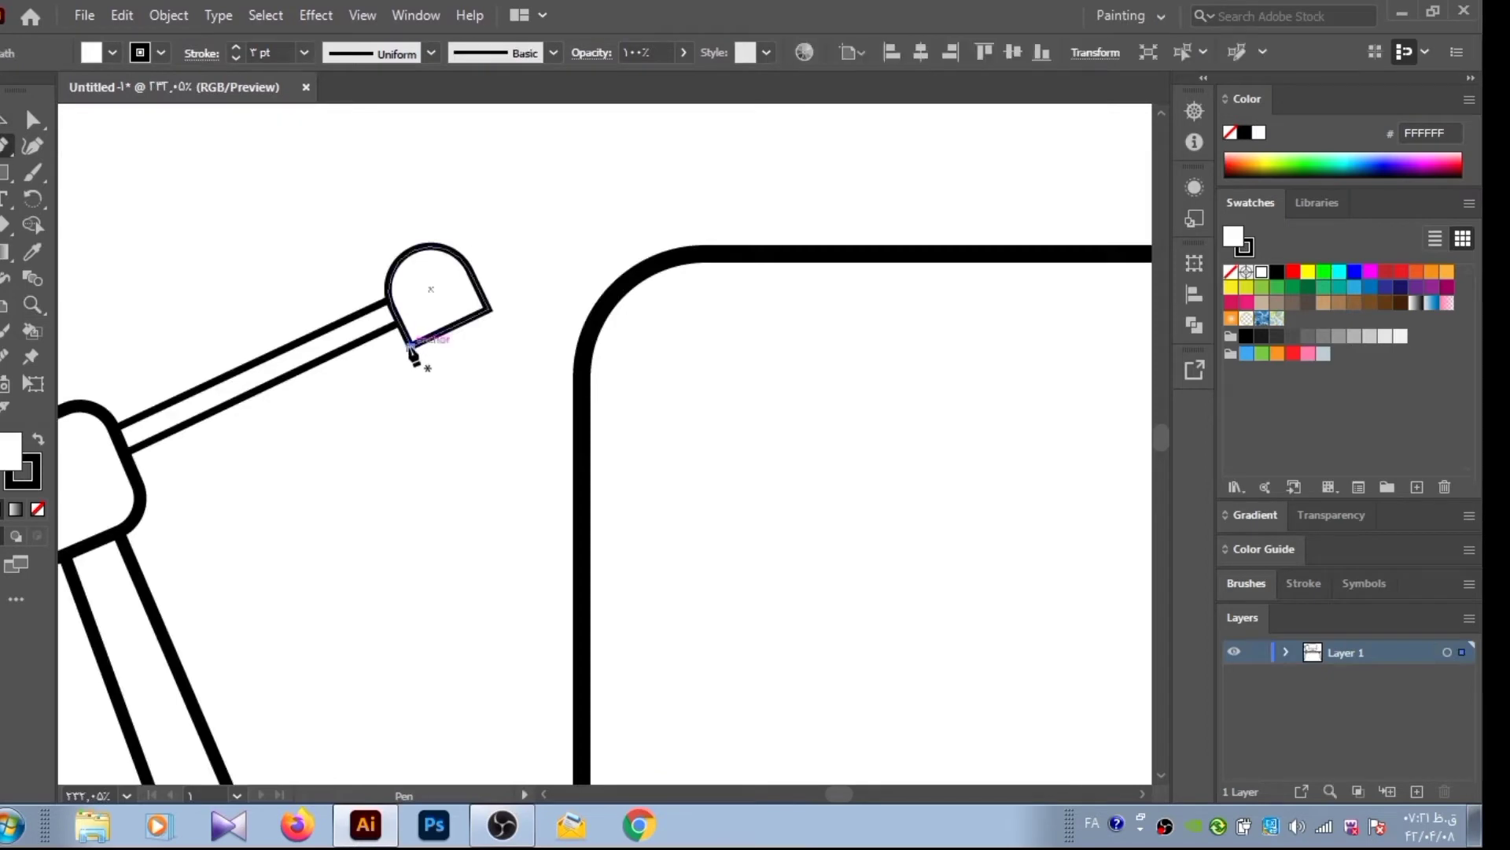
{"action": "left_click", "coordinate": [383, 542]}
{"action": "key", "text": "v"}
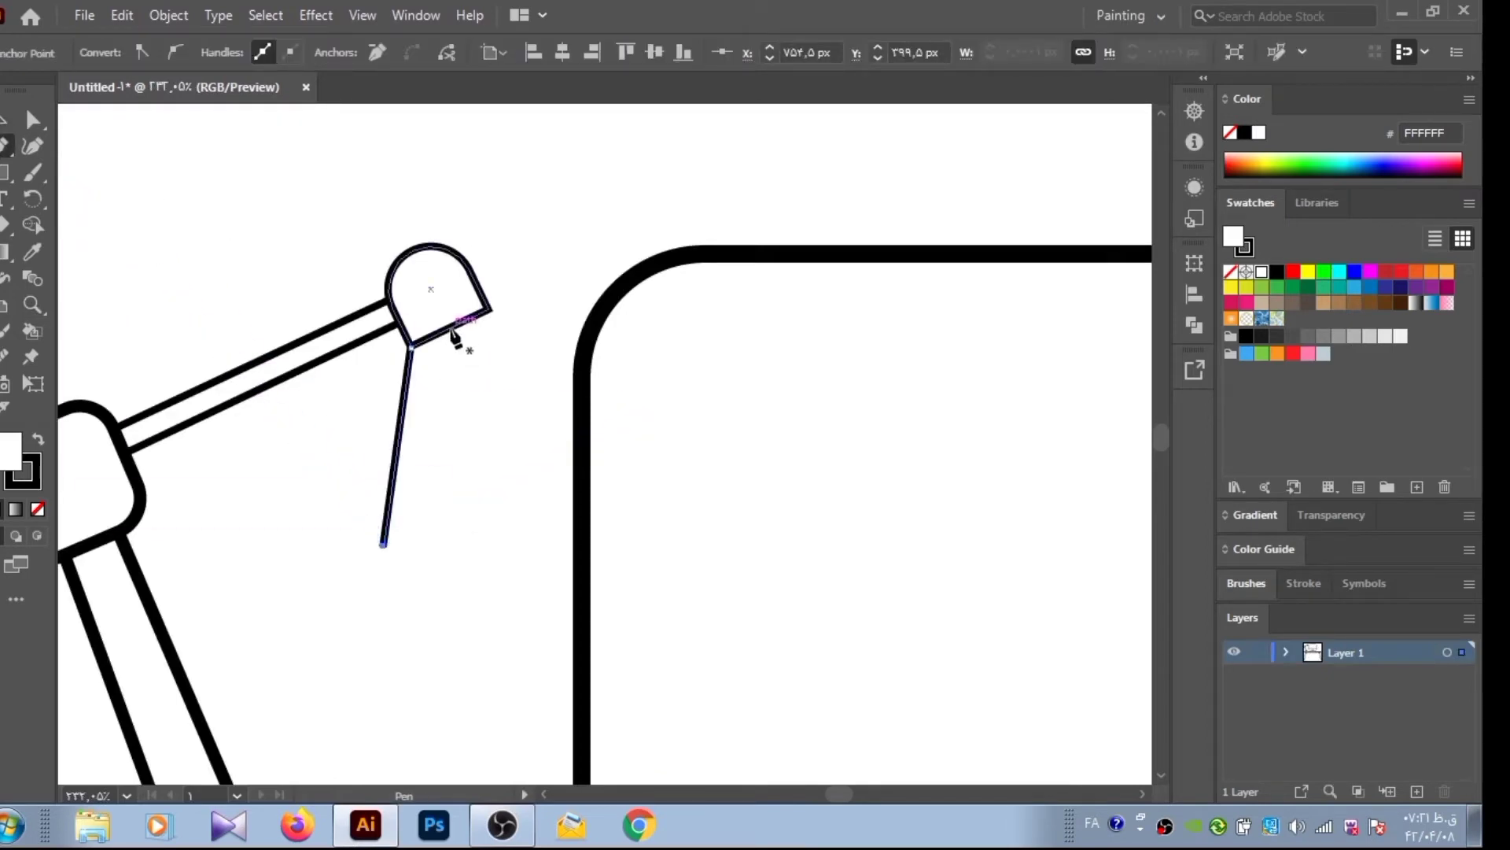
{"action": "left_click", "coordinate": [455, 340], "text": "ctrl"}
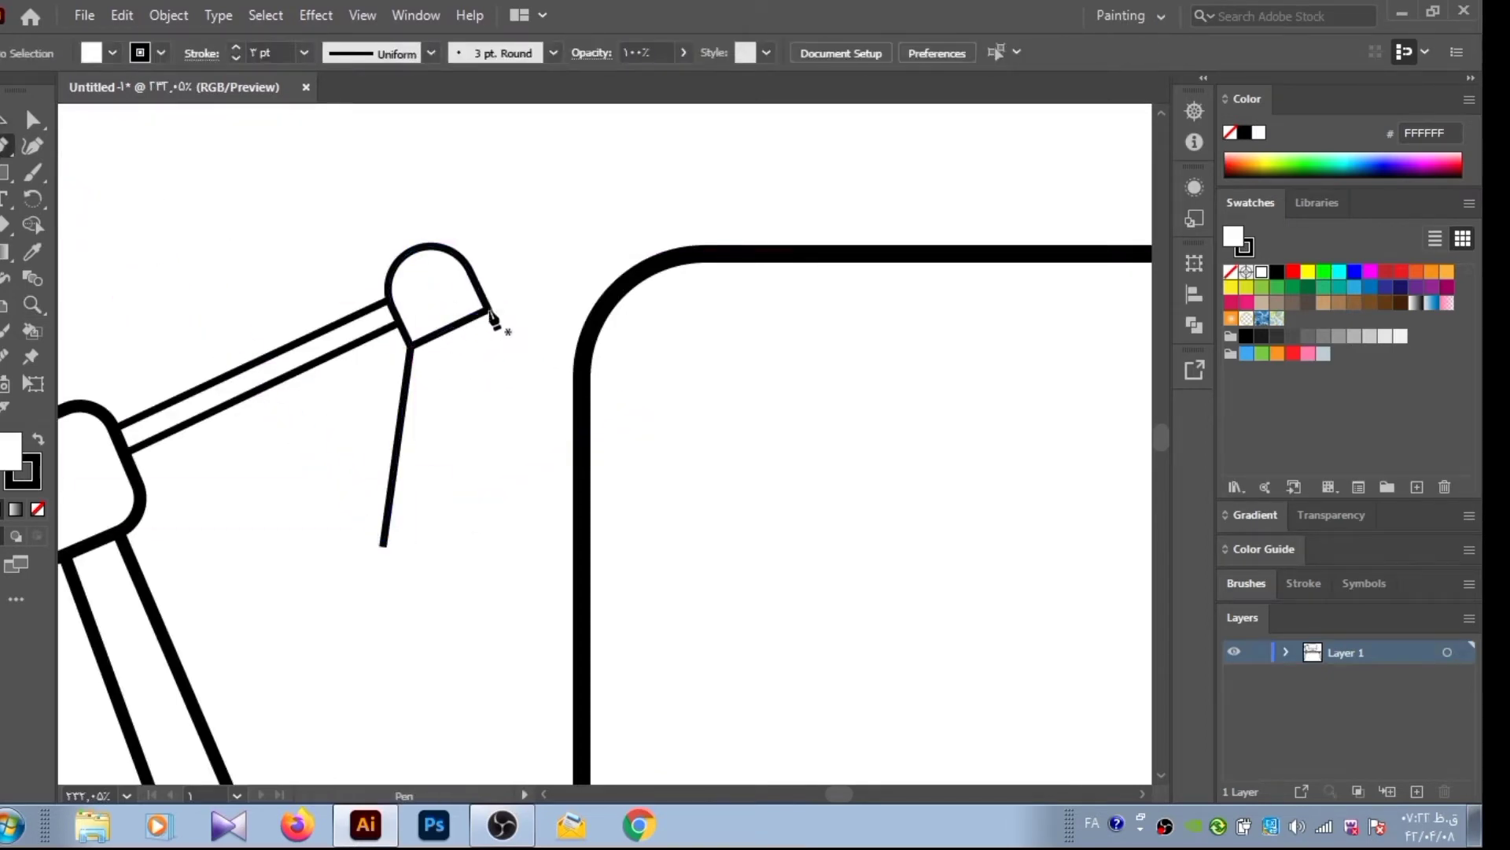
{"action": "left_click", "coordinate": [489, 310]}
{"action": "left_click", "coordinate": [655, 401]}
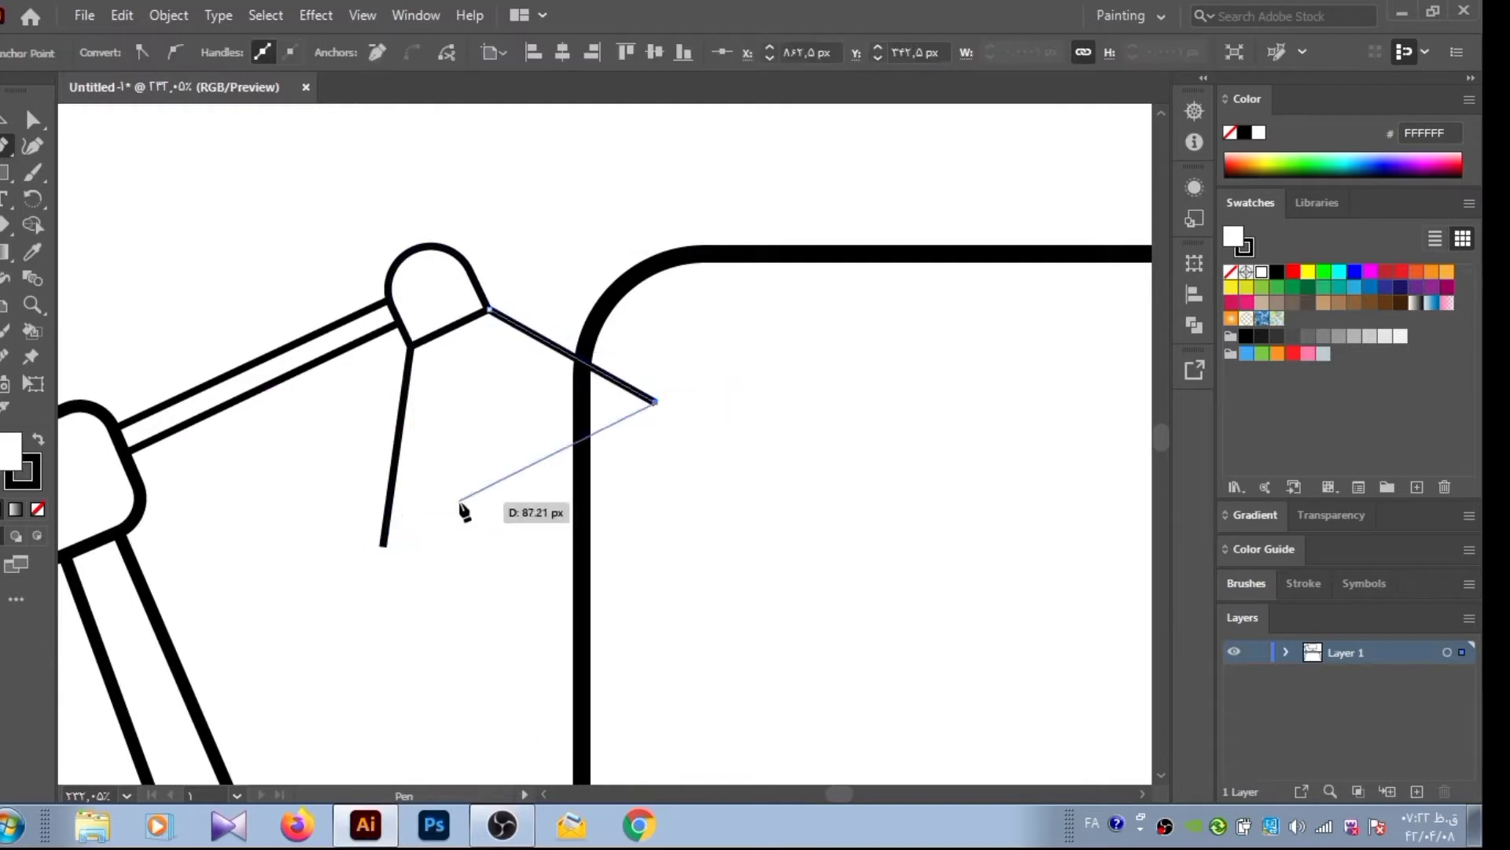
{"action": "left_click", "coordinate": [381, 546]}
{"action": "left_click", "coordinate": [411, 346]}
{"action": "key", "text": "ctrl+shift+a"}
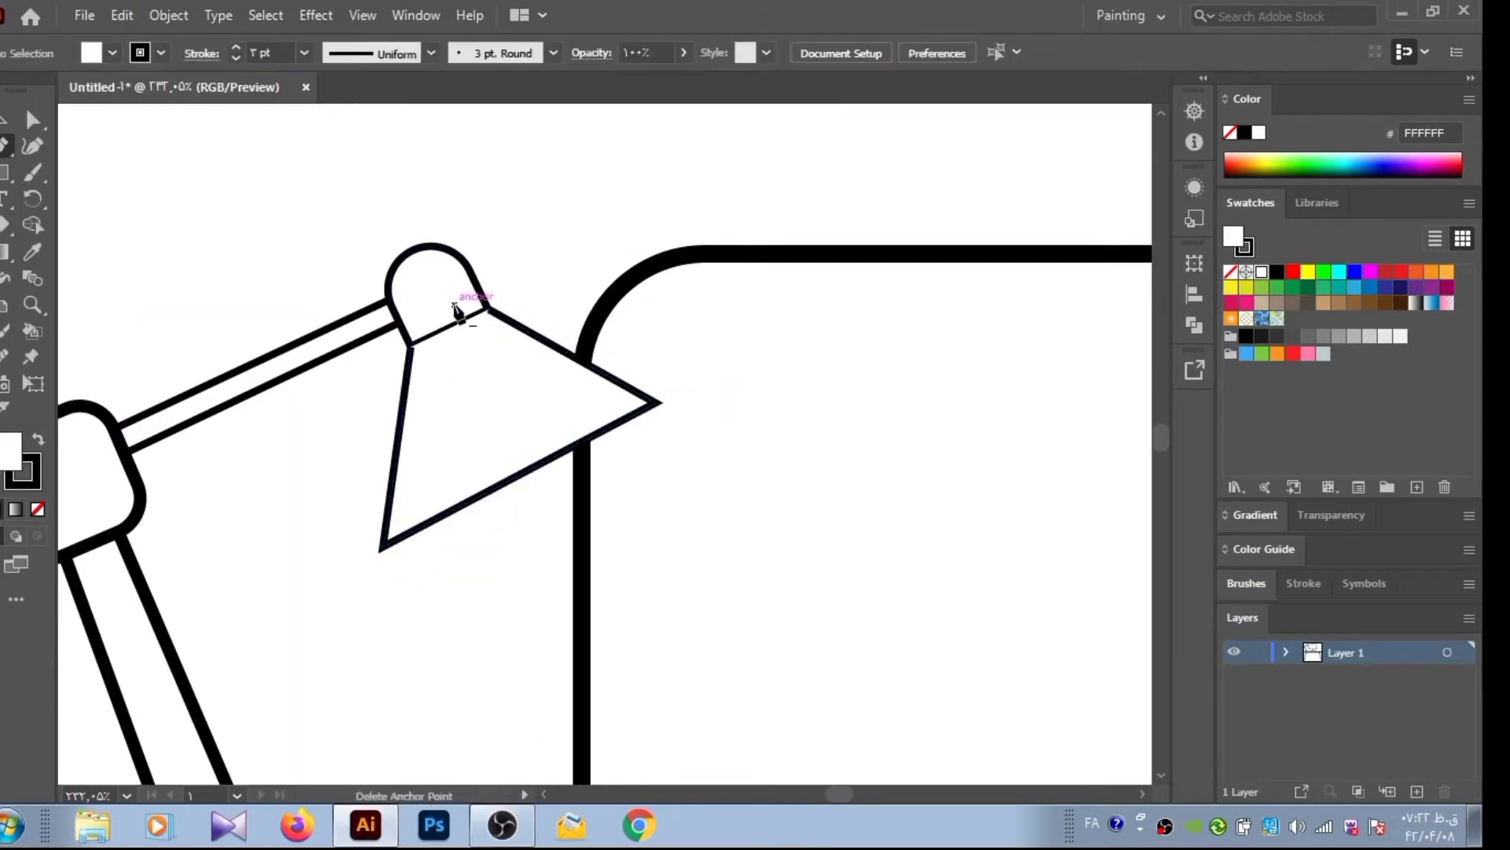
Add a band line across the top of the shade from left to right edge
{"action": "left_click", "coordinate": [405, 398]}
{"action": "left_click", "coordinate": [538, 339]}
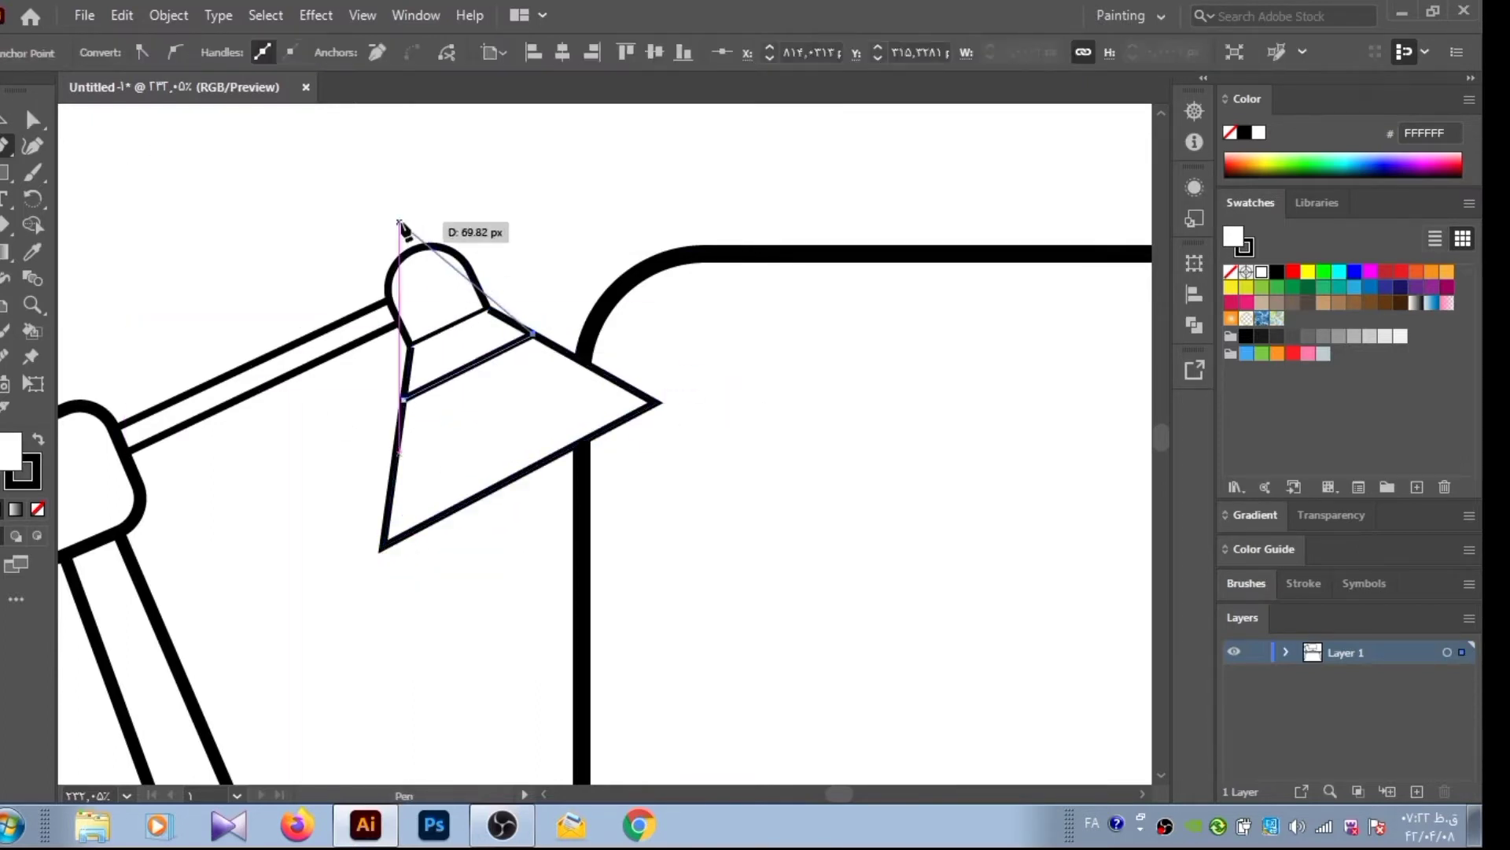
{"action": "key", "text": "ctrl+shift+a"}
{"action": "key", "text": "v"}
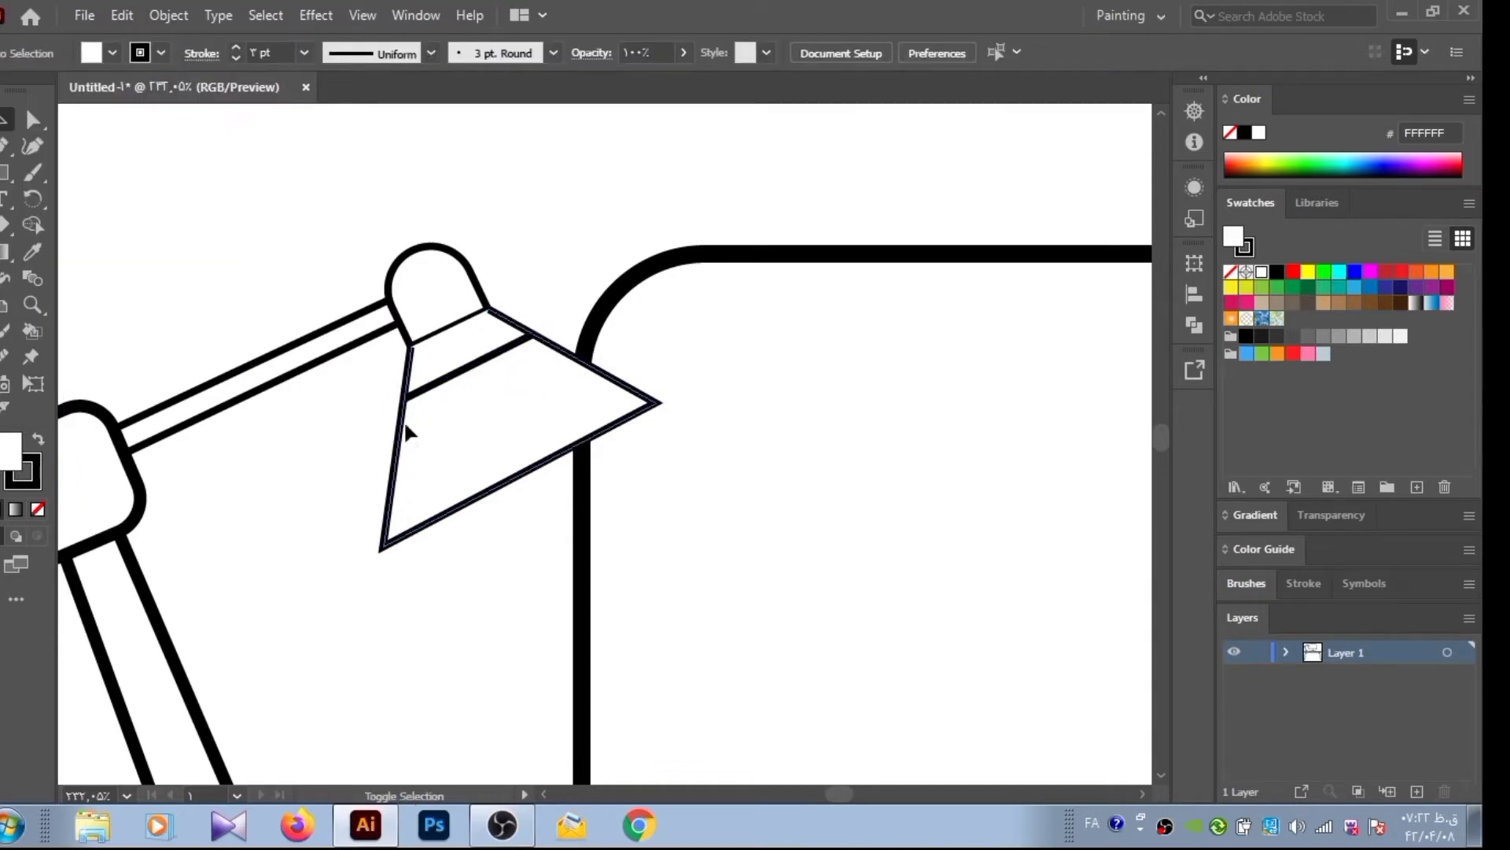
{"action": "left_click", "coordinate": [403, 420]}
{"action": "left_click", "coordinate": [318, 136]}
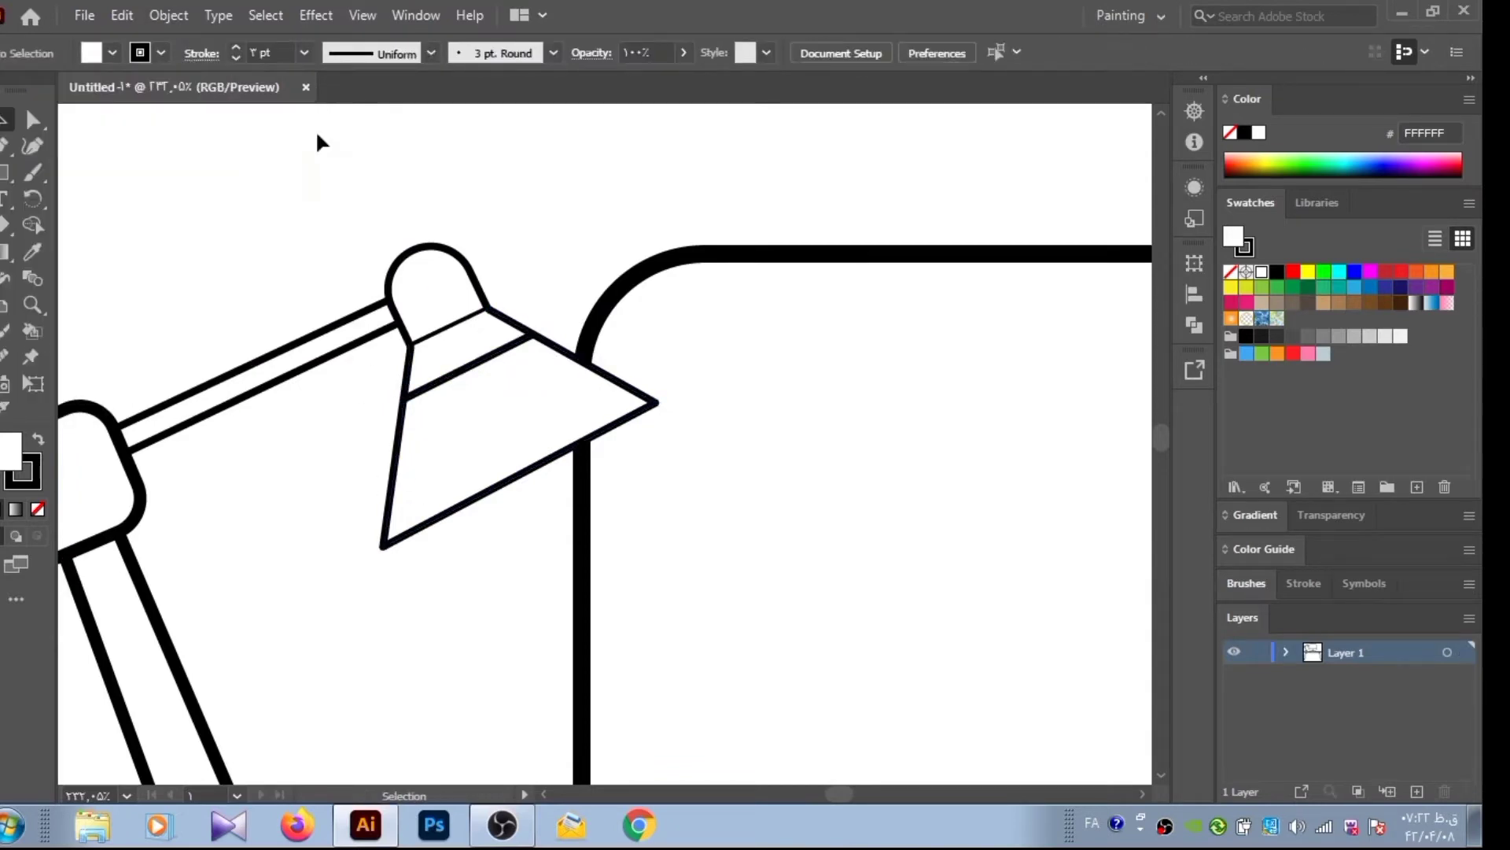
Draw a line along the head's base and three short rib strokes inside the shade
{"action": "left_click", "coordinate": [410, 340]}
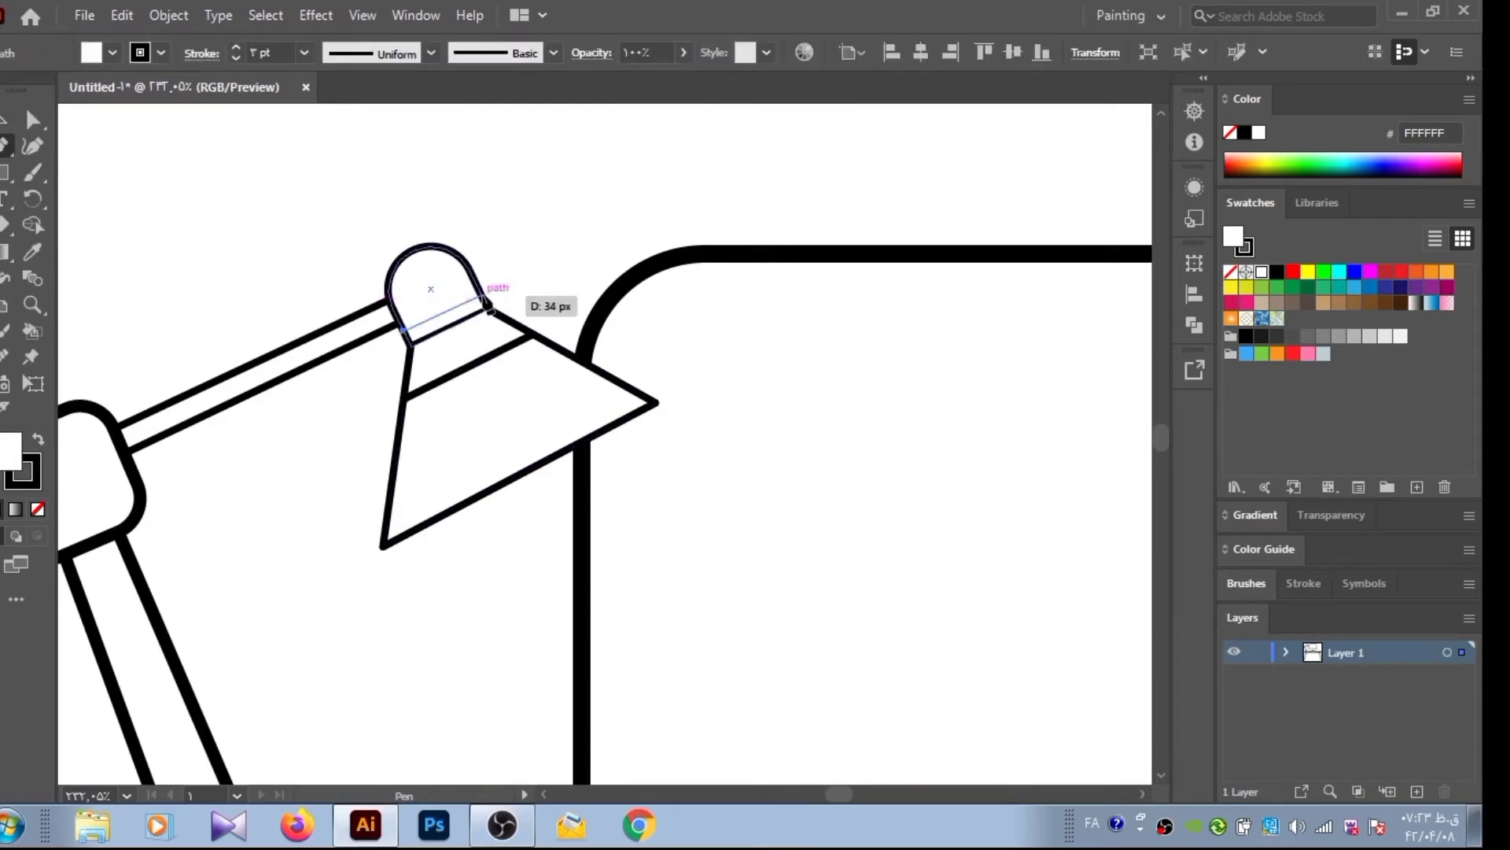
{"action": "left_click", "coordinate": [482, 299]}
{"action": "left_click", "coordinate": [431, 334]}
{"action": "left_click", "coordinate": [431, 379]}
{"action": "left_click", "coordinate": [452, 327]}
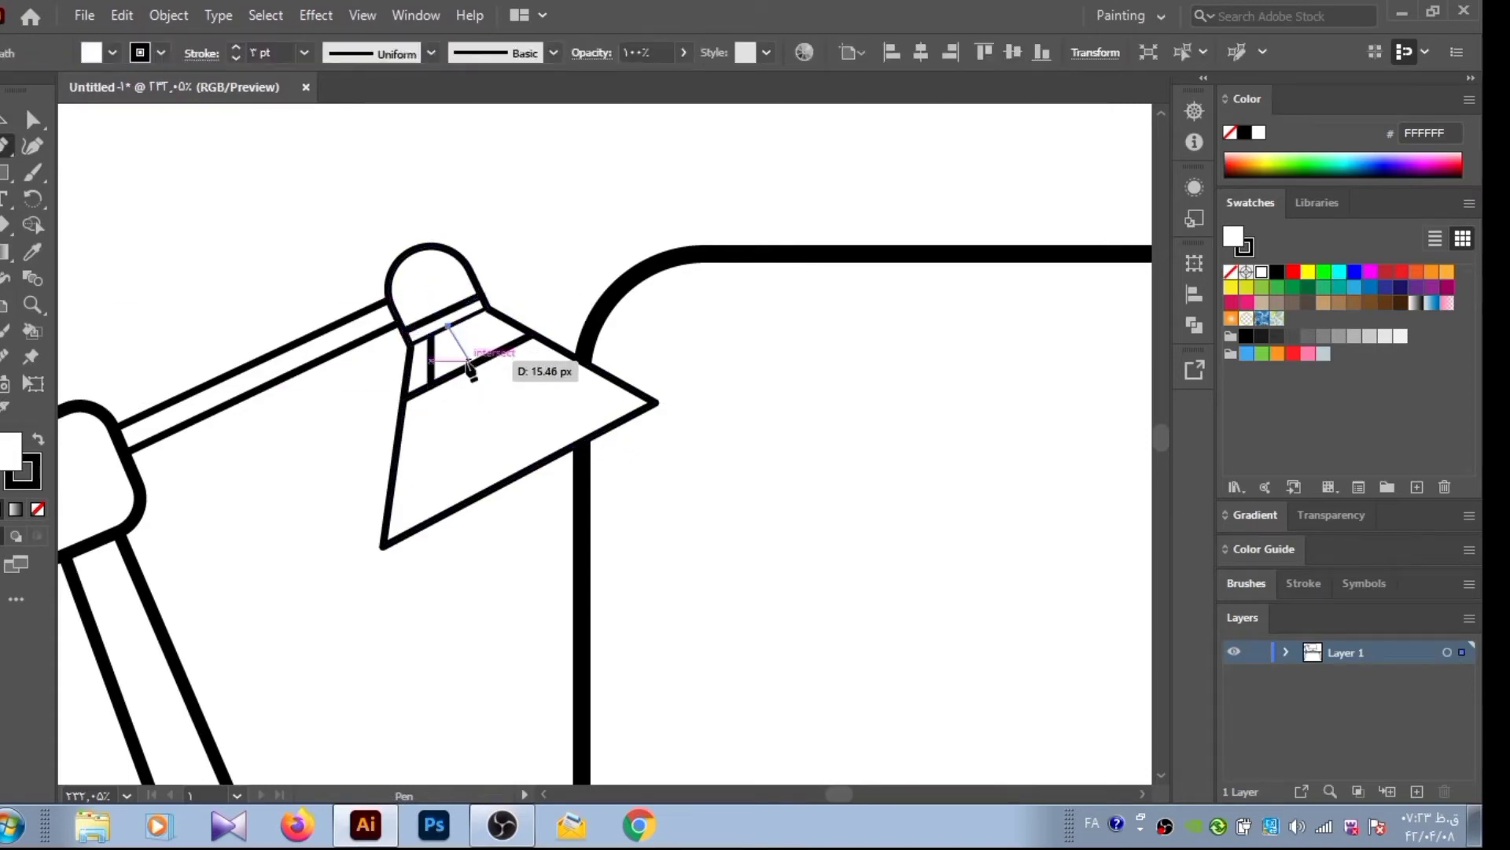
{"action": "left_click", "coordinate": [472, 362]}
{"action": "left_click", "coordinate": [470, 318]}
{"action": "left_click", "coordinate": [507, 344]}
{"action": "left_click", "coordinate": [271, 224], "text": "ctrl"}
Merge overlapping lamp shapes and draw a line along the upper arm to the joint
{"action": "key", "text": "ctrl+a"}
{"action": "key", "text": "shift+m"}
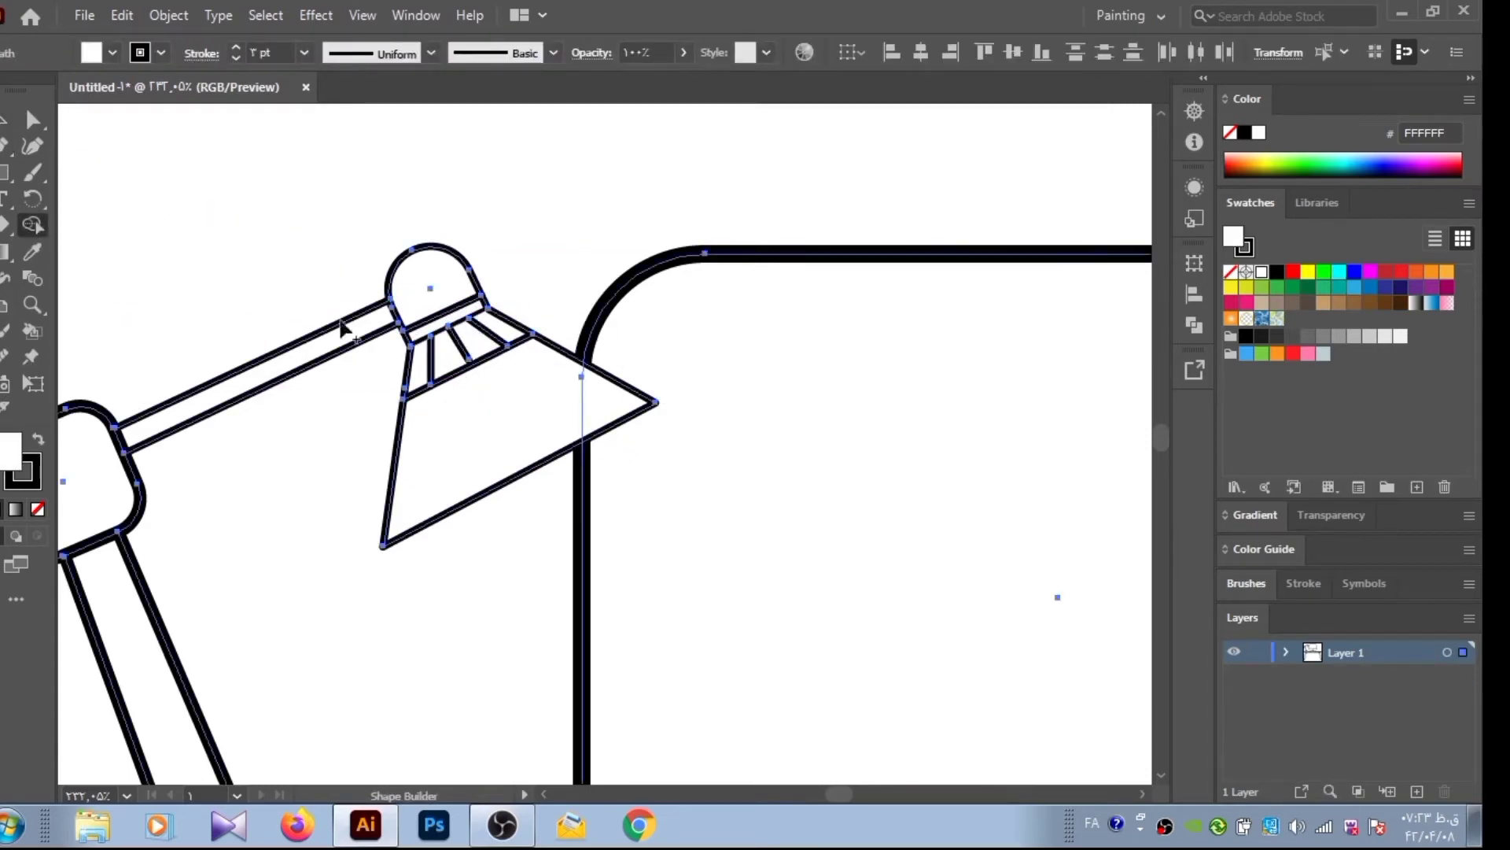
{"action": "left_click", "coordinate": [524, 398]}
{"action": "key", "text": "v"}
{"action": "left_click", "coordinate": [154, 220]}
{"action": "key", "text": "ctrl+a"}
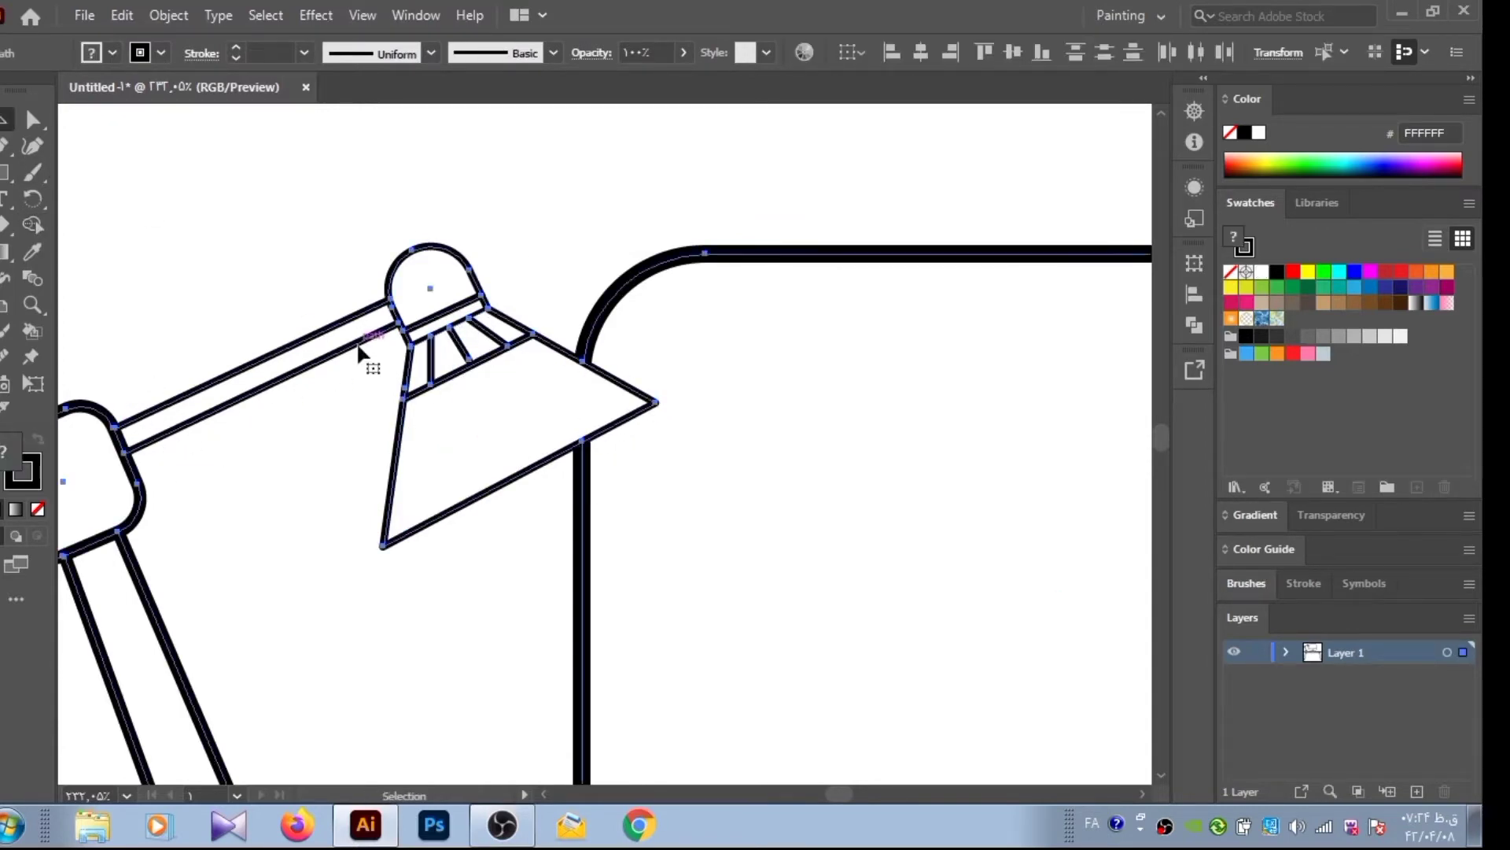
{"action": "left_click", "coordinate": [413, 314]}
{"action": "left_click", "coordinate": [130, 453]}
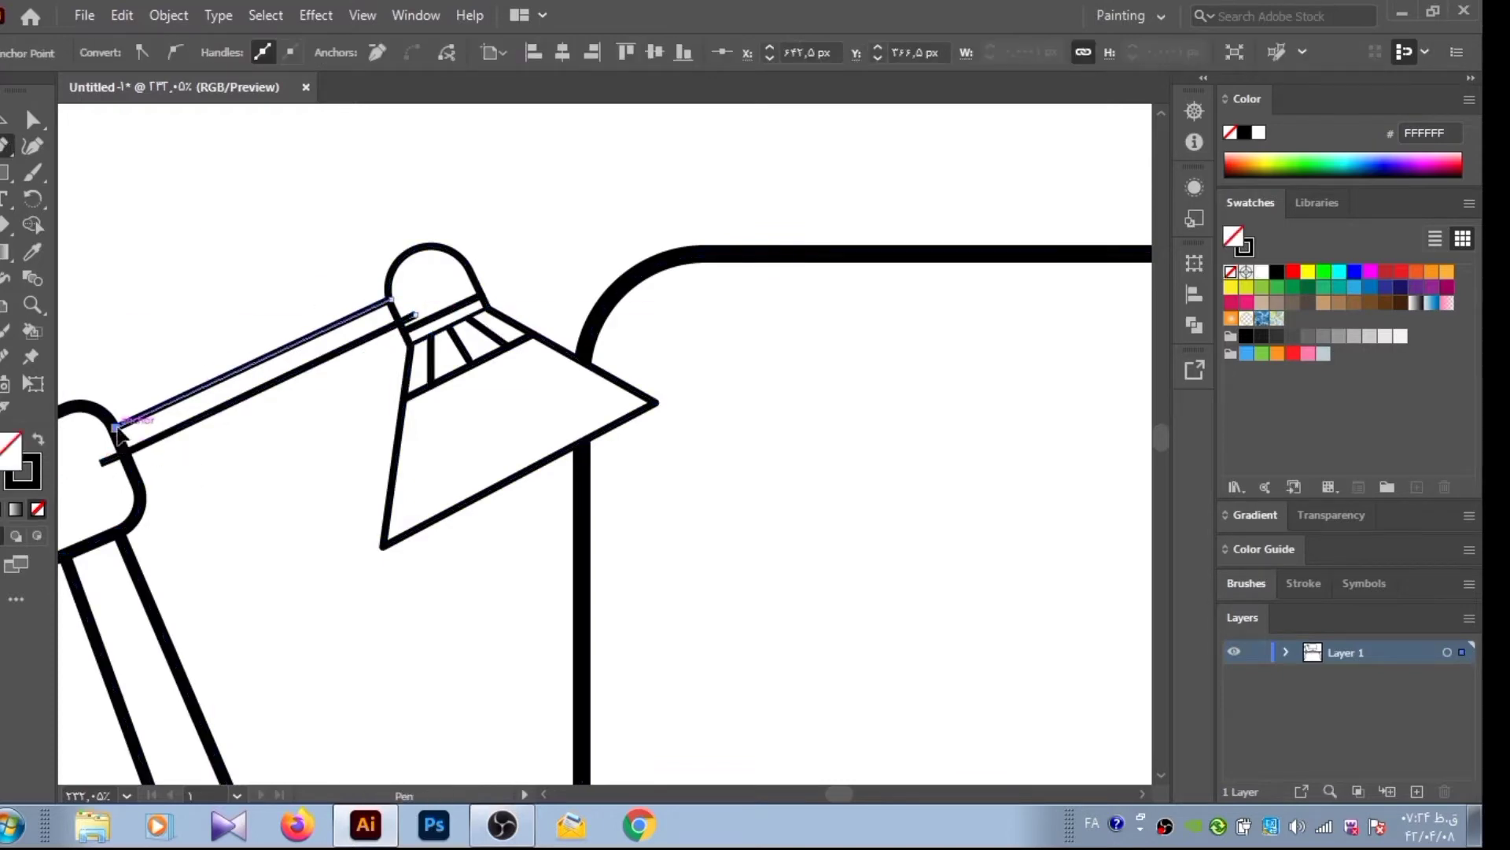
Merge the shapes again and add a short segment across the lower arm joint
{"action": "key", "text": "ctrl+a"}
{"action": "key", "text": "shift+m"}
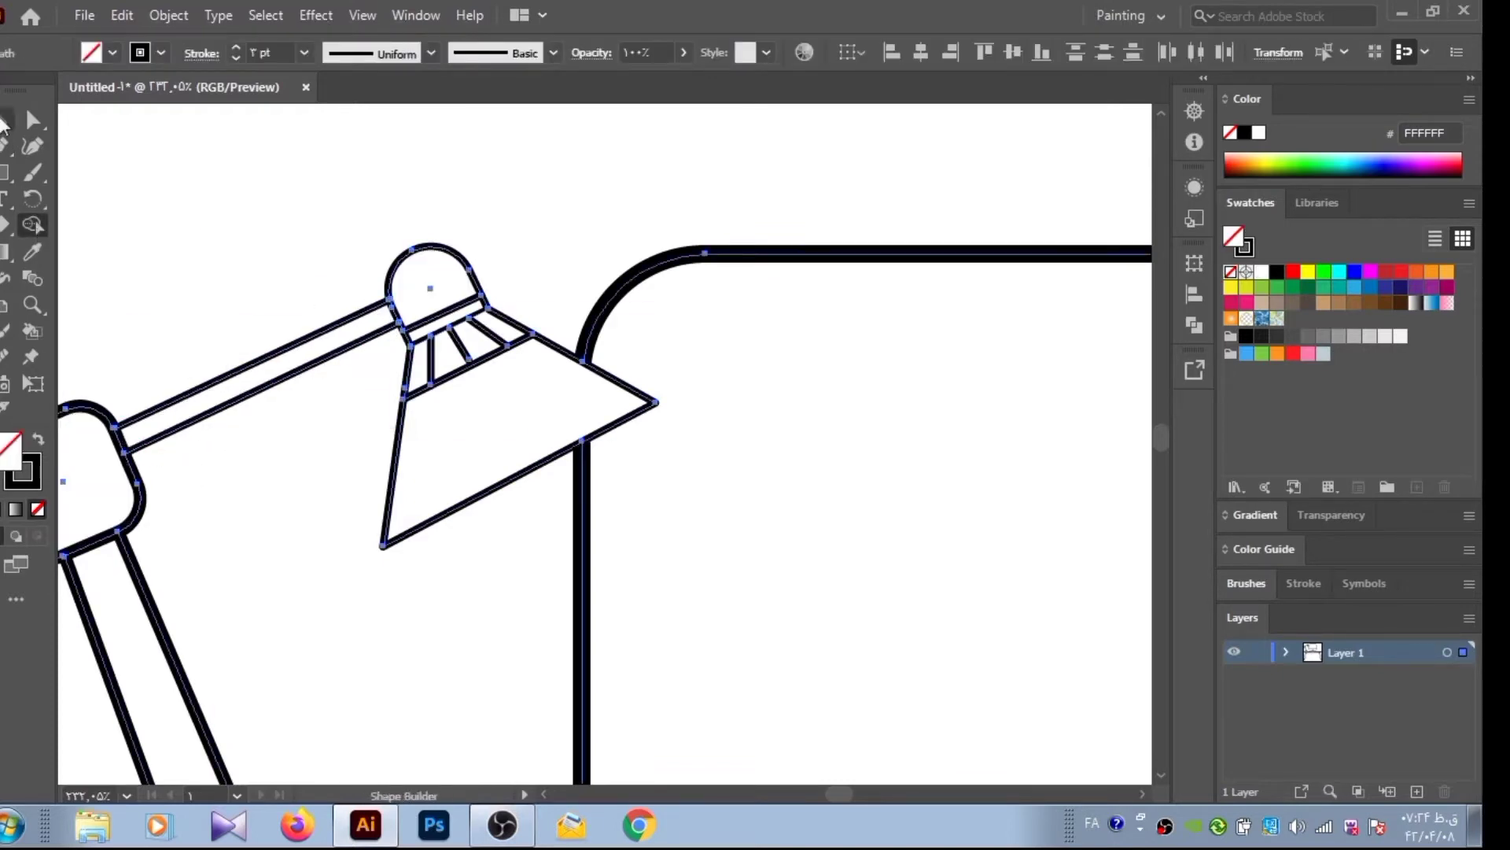
{"action": "key", "text": "p"}
{"action": "left_click", "coordinate": [83, 535]}
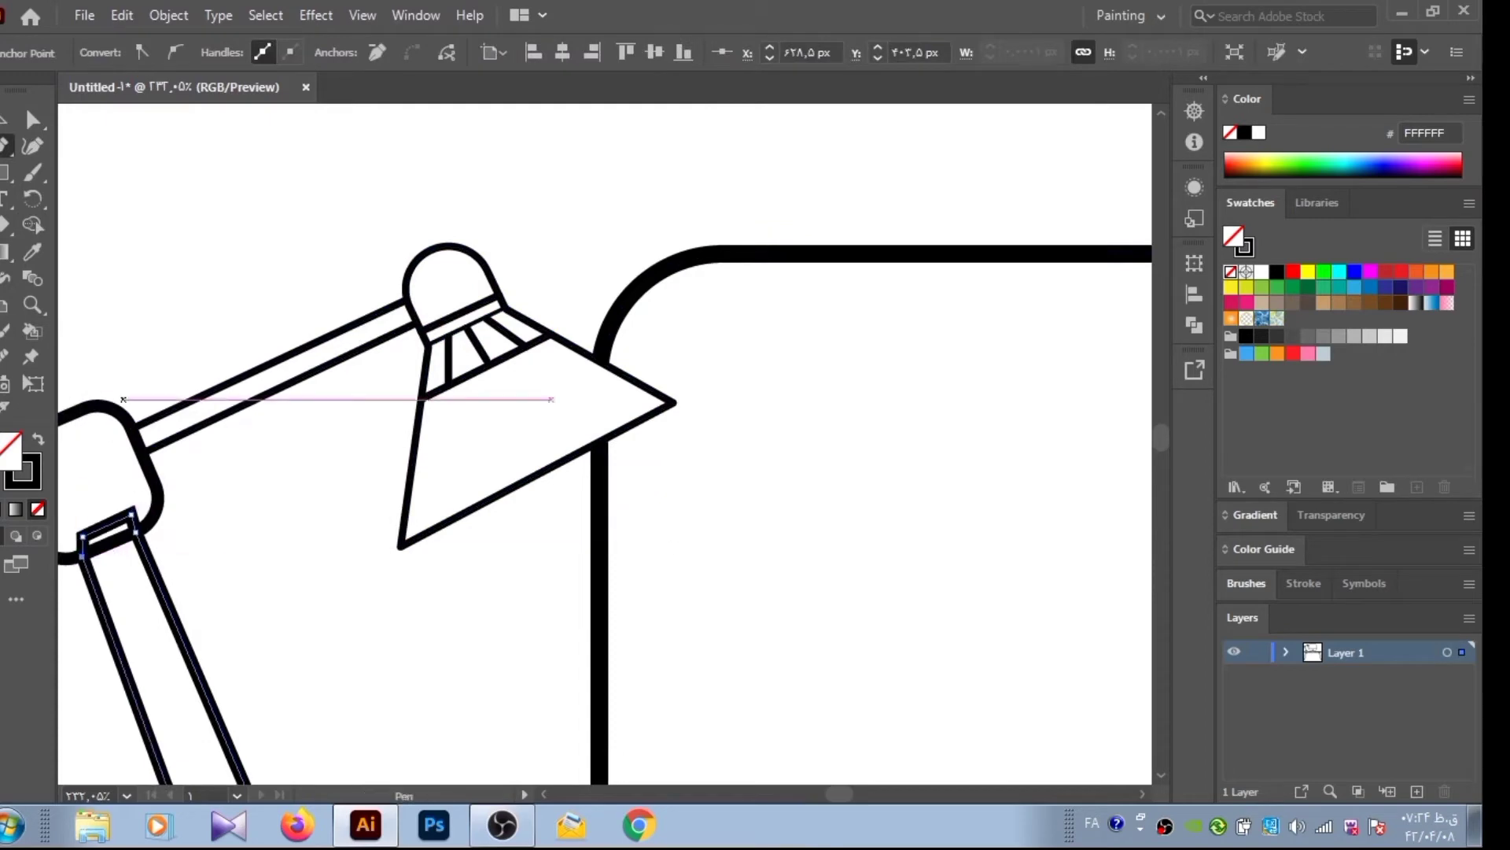
{"action": "left_click", "coordinate": [132, 511]}
{"action": "key", "text": "ctrl+a"}
{"action": "key", "text": "shift+m"}
Place an anchor on the lamp base and merge the overlapping shapes once more
{"action": "key", "text": "ctrl+1"}
{"action": "key", "text": "p"}
{"action": "key", "text": "ctrl+shift+a"}
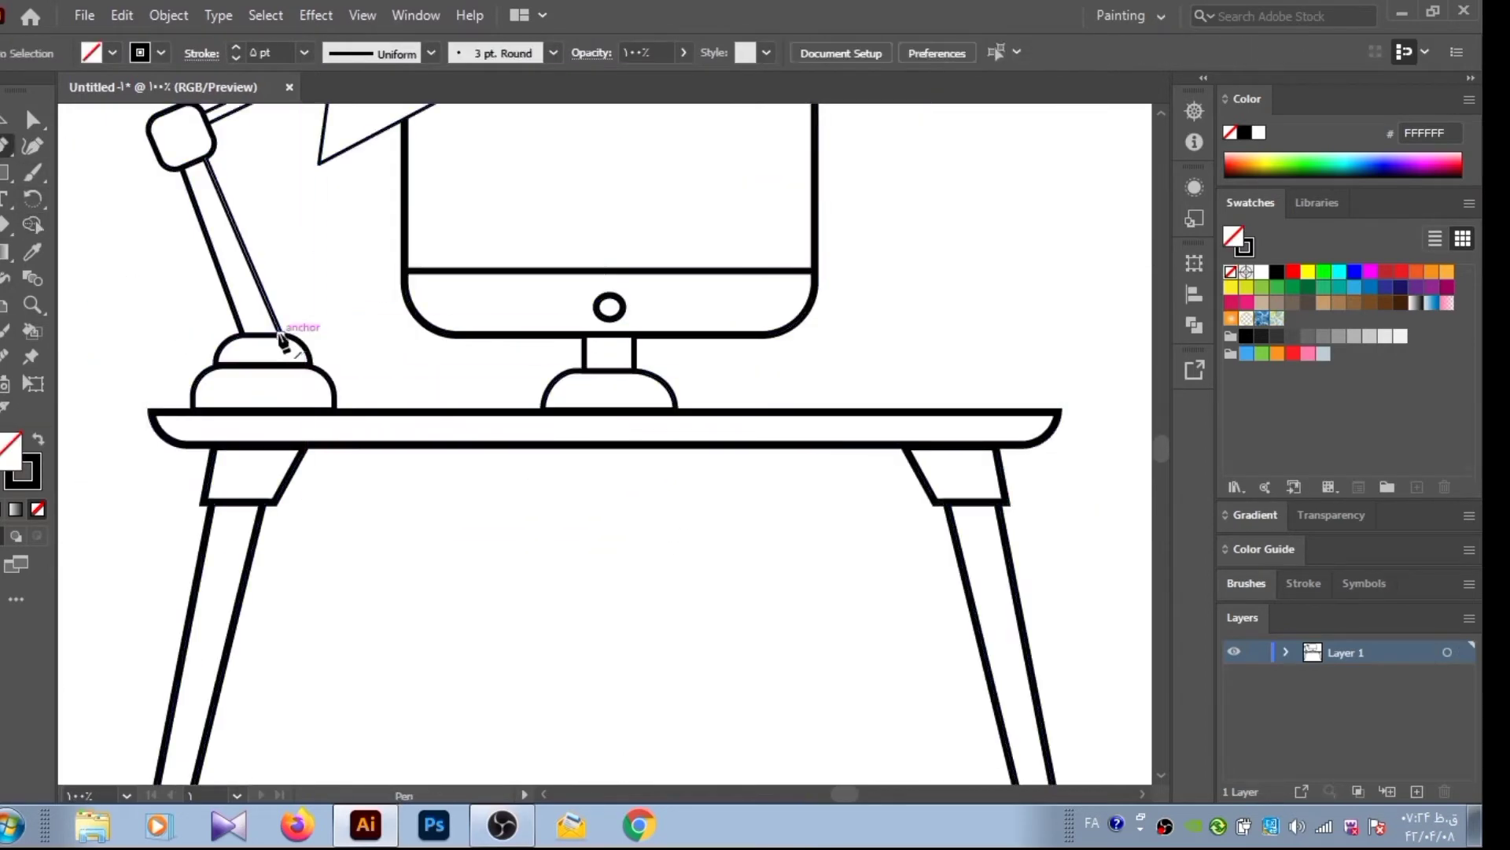
{"action": "left_click", "coordinate": [246, 338]}
{"action": "key", "text": "ctrl+a"}
{"action": "key", "text": "shift+m"}
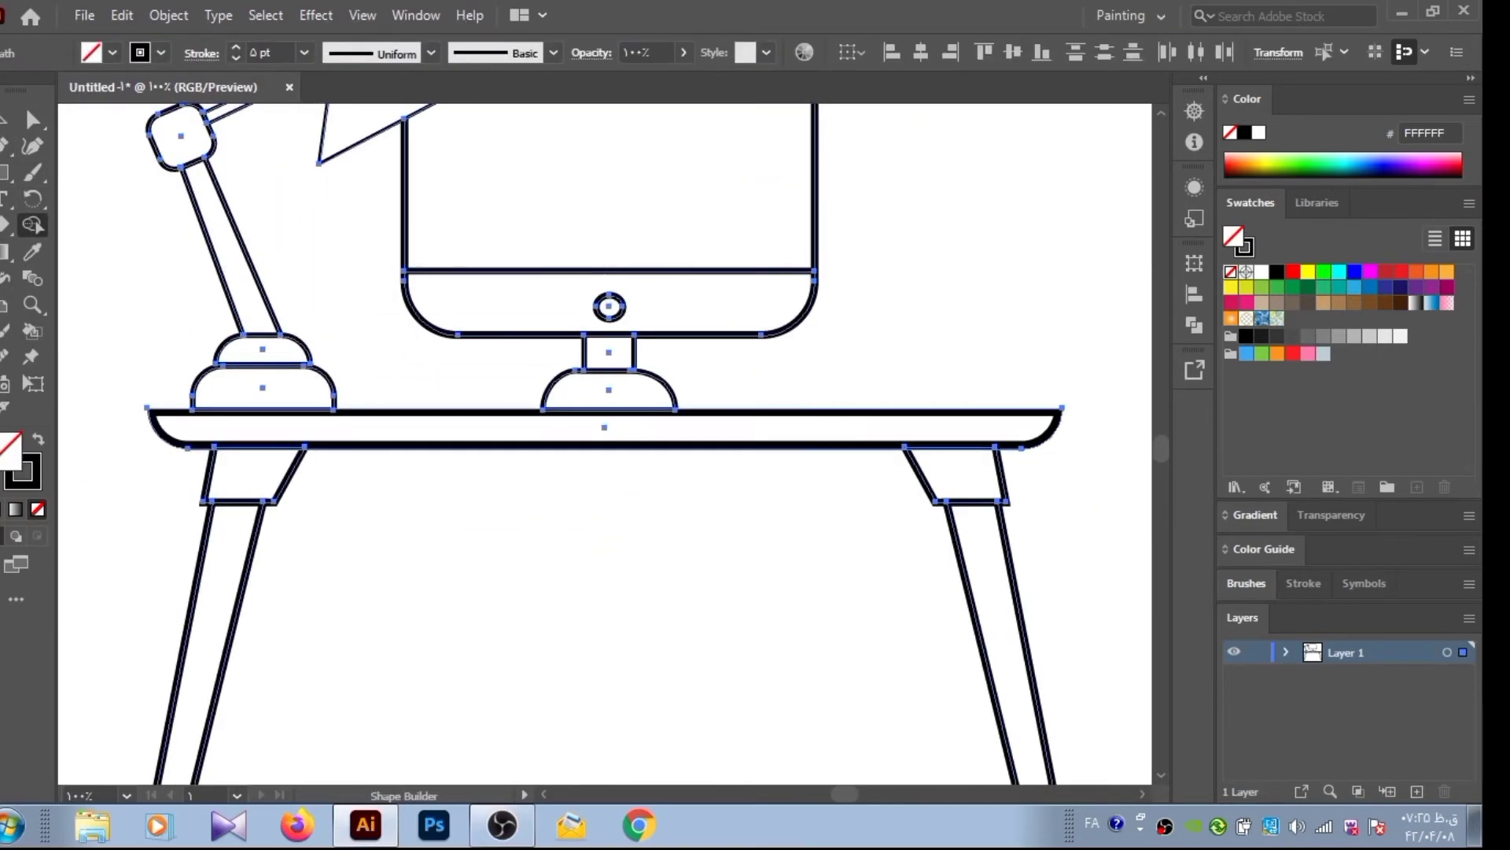
{"action": "key", "text": "v"}
Thicken the lamp head's outline stroke weight to match the rest of the drawing
{"action": "key", "text": "ctrl+minus"}
{"action": "key", "text": "ctrl+minus"}
{"action": "left_click", "coordinate": [422, 236]}
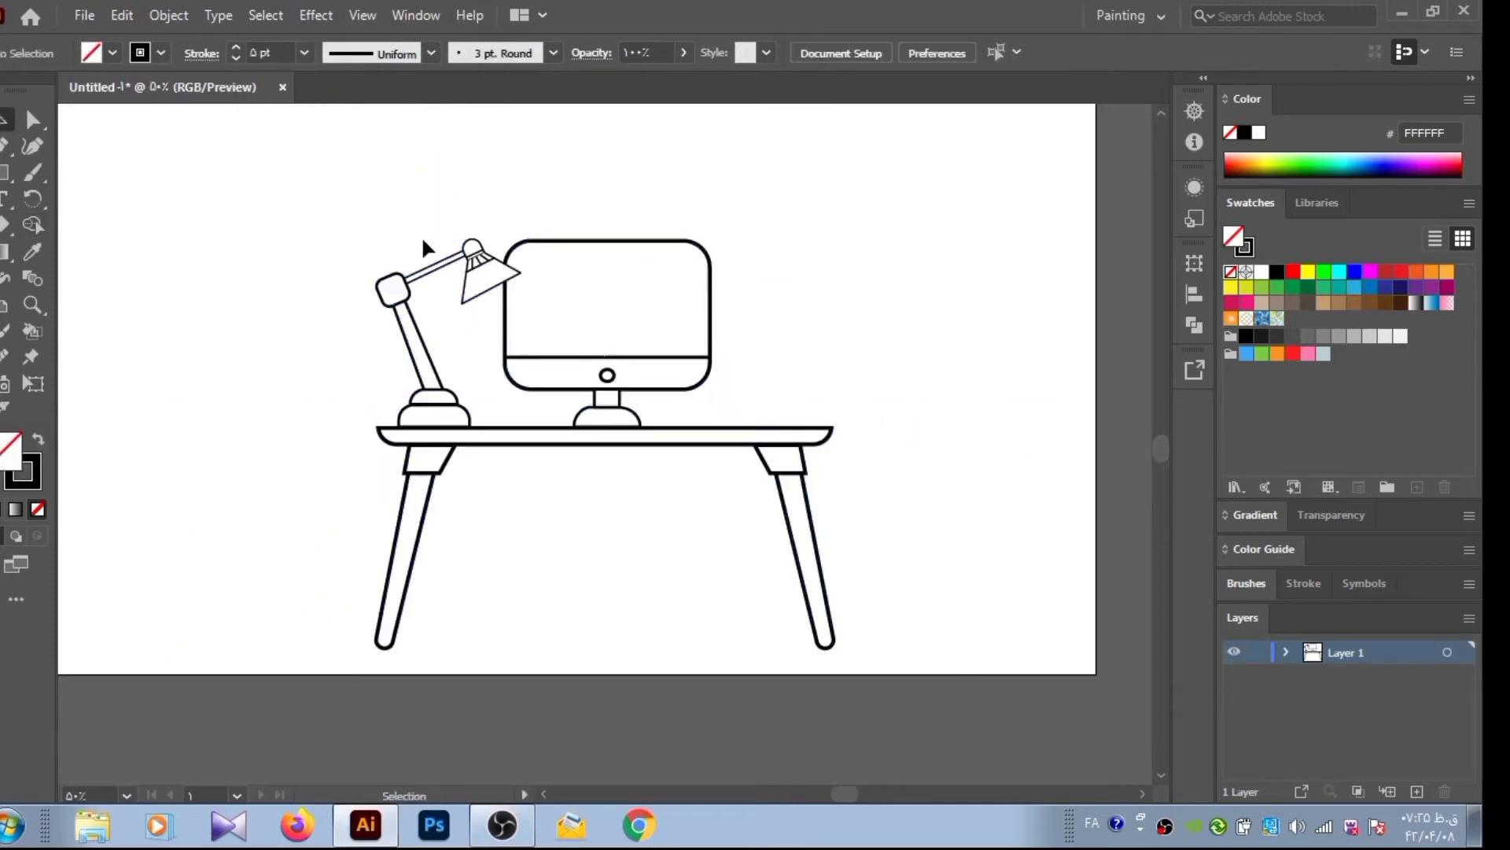
{"action": "left_click", "coordinate": [476, 260]}
{"action": "left_click", "coordinate": [235, 47]}
{"action": "left_click", "coordinate": [286, 158]}
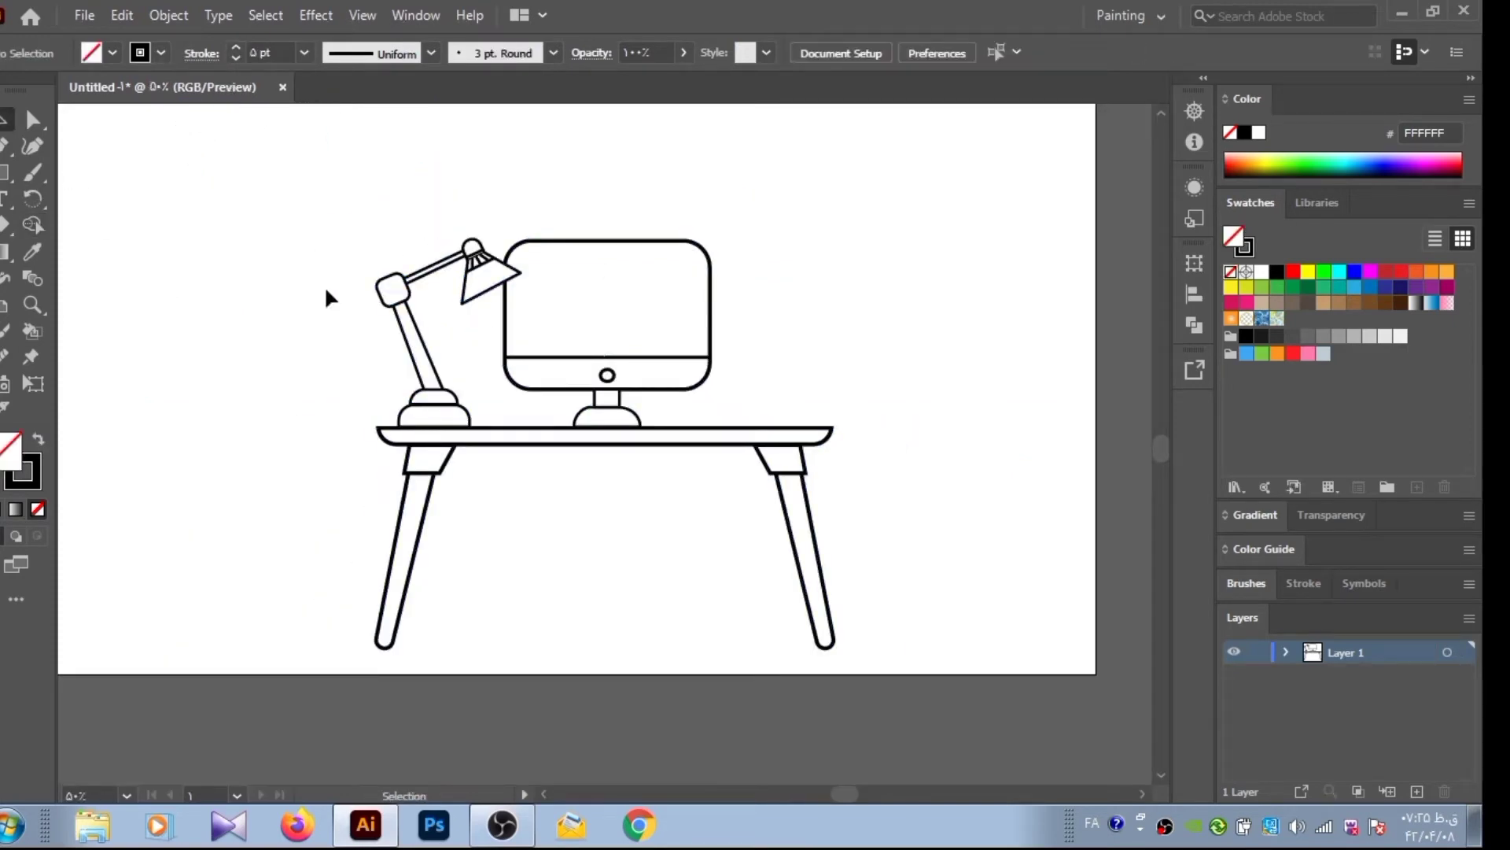
Move the lamp to the top-left and the monitor to the top-right corner
{"action": "mouse_move", "coordinate": [481, 406]}
{"action": "left_mouse_down"}
{"action": "mouse_move", "coordinate": [508, 417]}
{"action": "mouse_move", "coordinate": [257, 289]}
{"action": "left_mouse_up"}
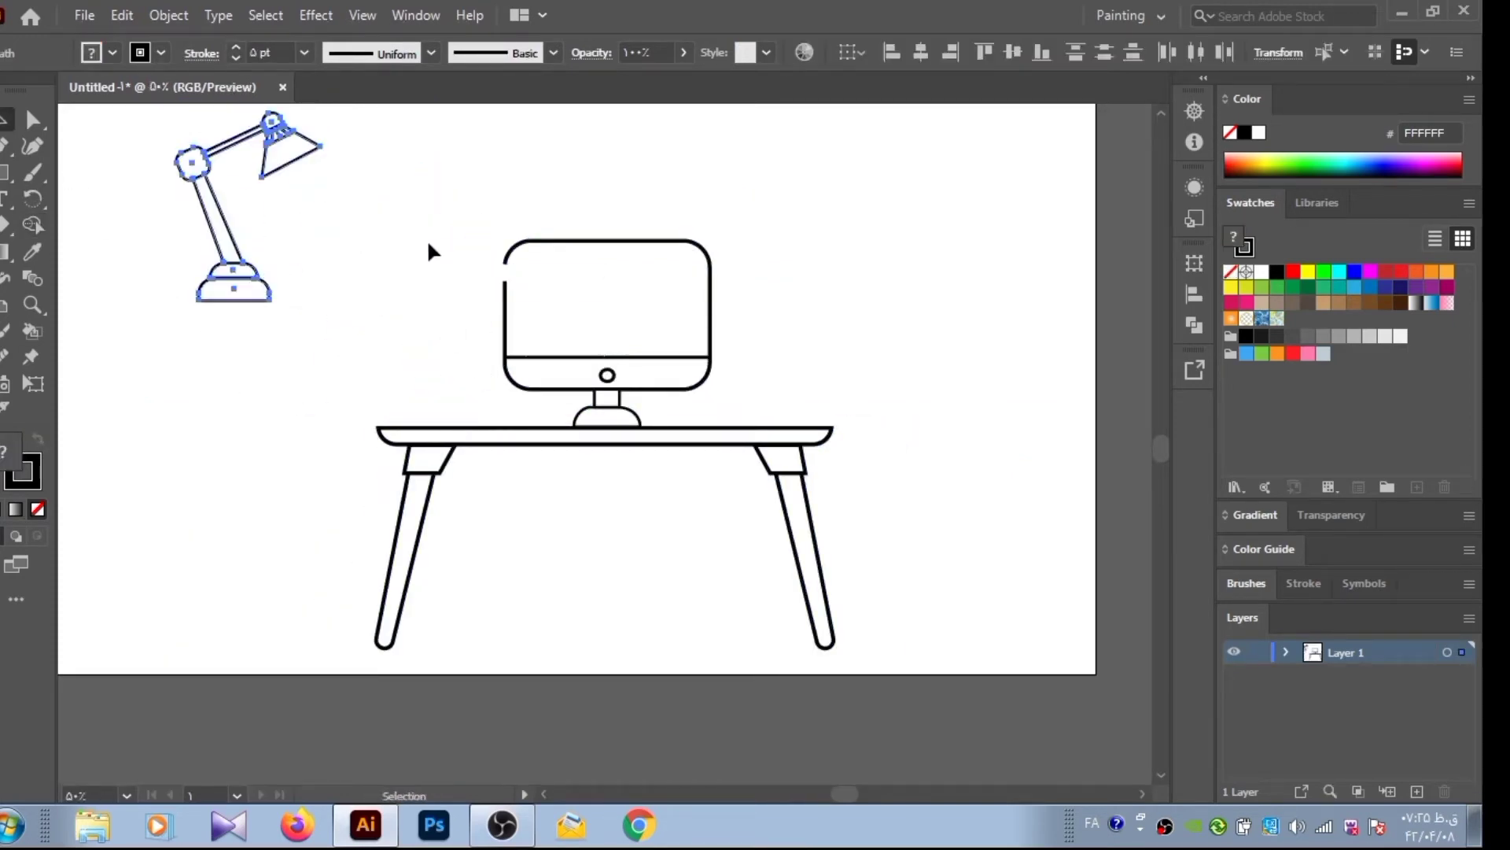
{"action": "left_click_drag", "start_coordinate": [496, 224], "coordinate": [708, 418]}
{"action": "left_click_drag", "start_coordinate": [630, 330], "coordinate": [910, 205]}
{"action": "left_click", "coordinate": [563, 276]}
Draw a wide rectangle sitting on the tabletop as the cabinet body
{"action": "key", "text": "m"}
{"action": "left_click_drag", "start_coordinate": [391, 325], "coordinate": [815, 427]}
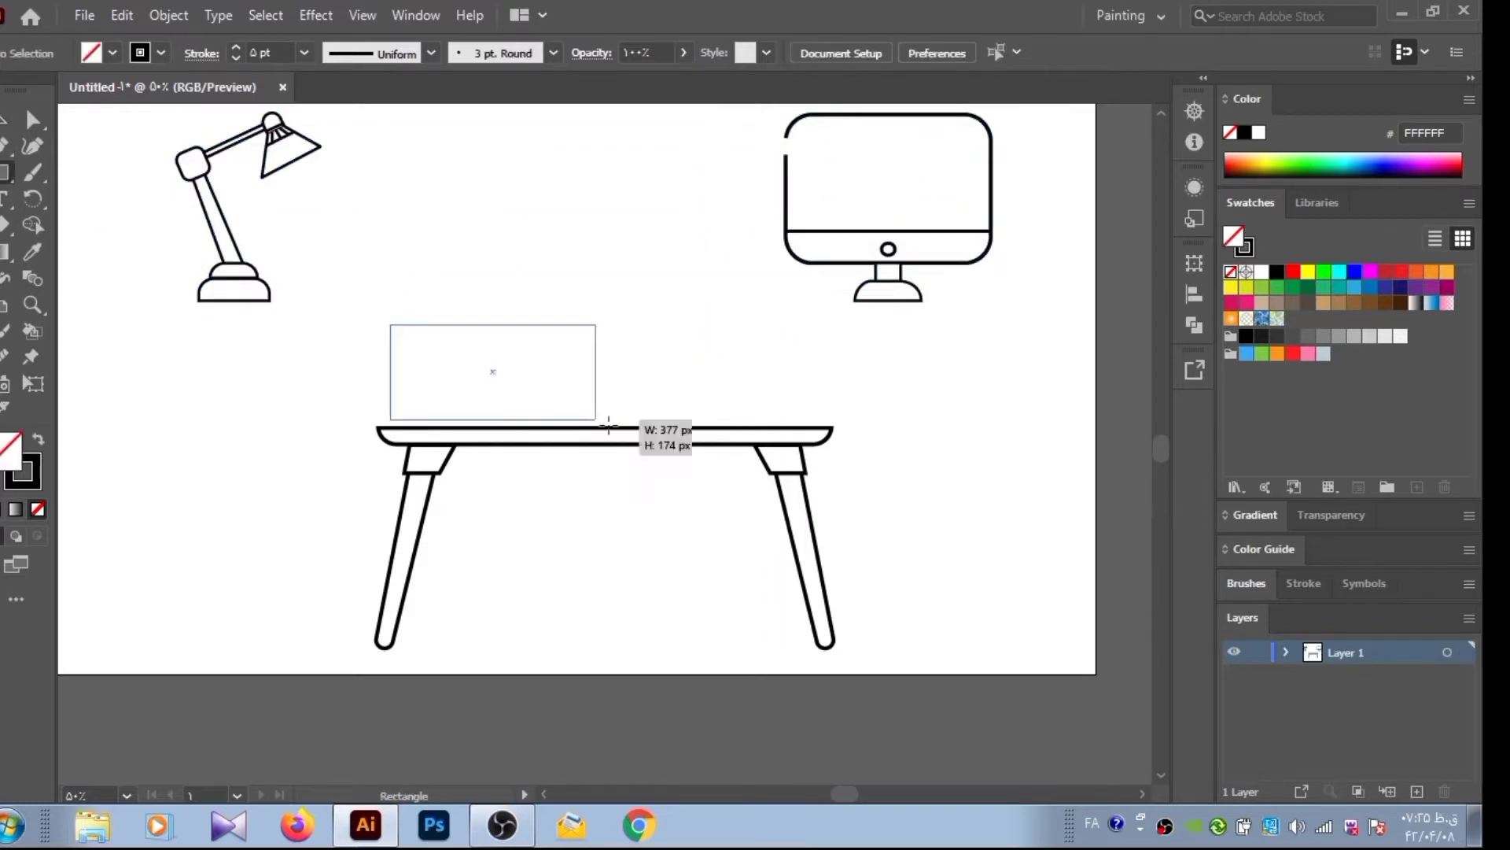
{"action": "key", "text": "ctrl+z"}
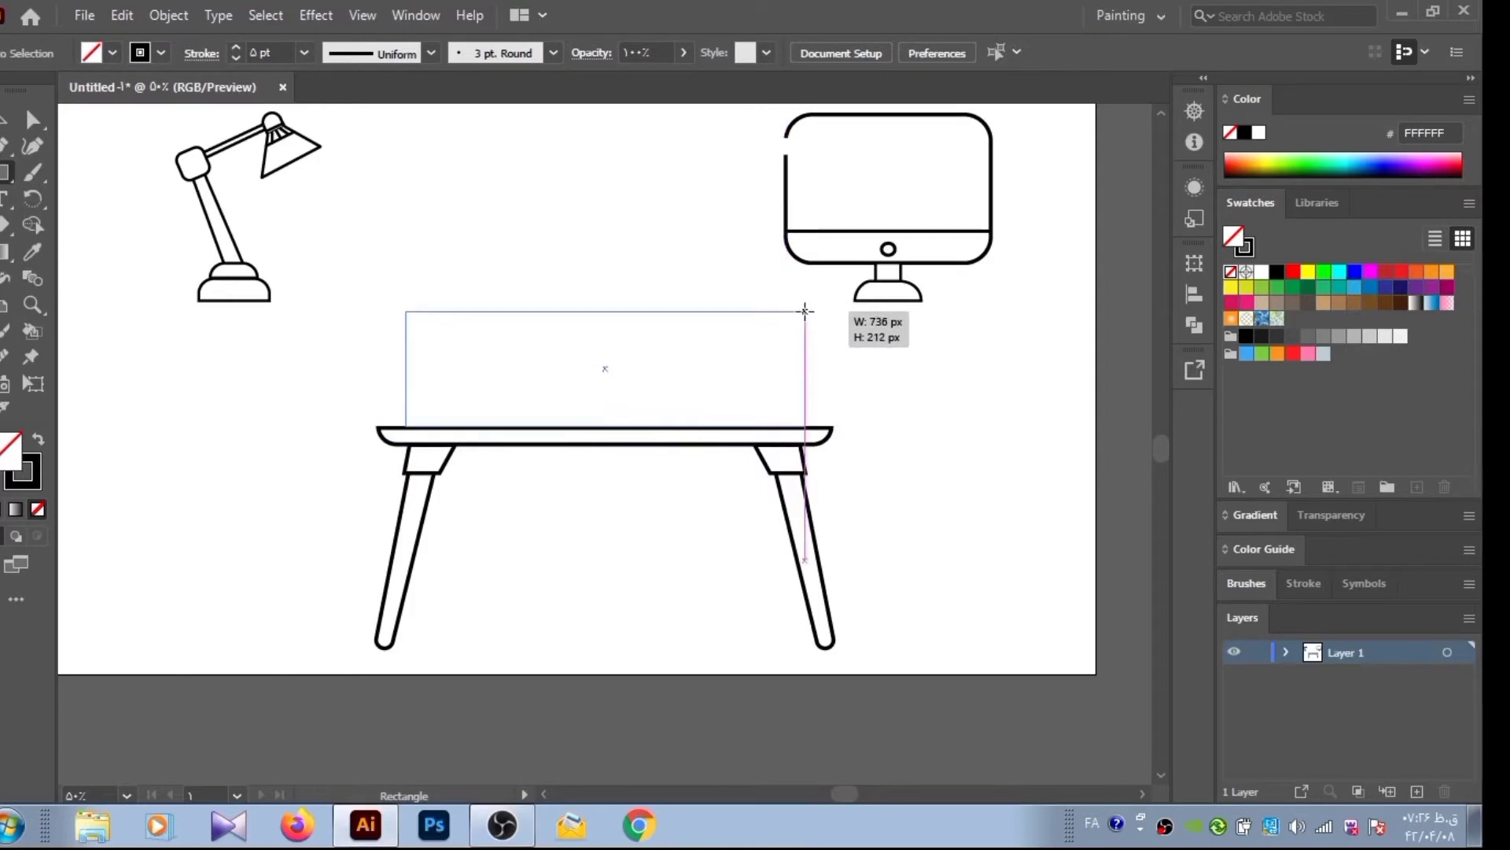
{"action": "left_click_drag", "start_coordinate": [603, 429], "coordinate": [806, 309]}
Add a vertical divider running top to bottom through the cabinet's left side
{"action": "key", "text": "p"}
{"action": "left_click", "coordinate": [604, 310]}
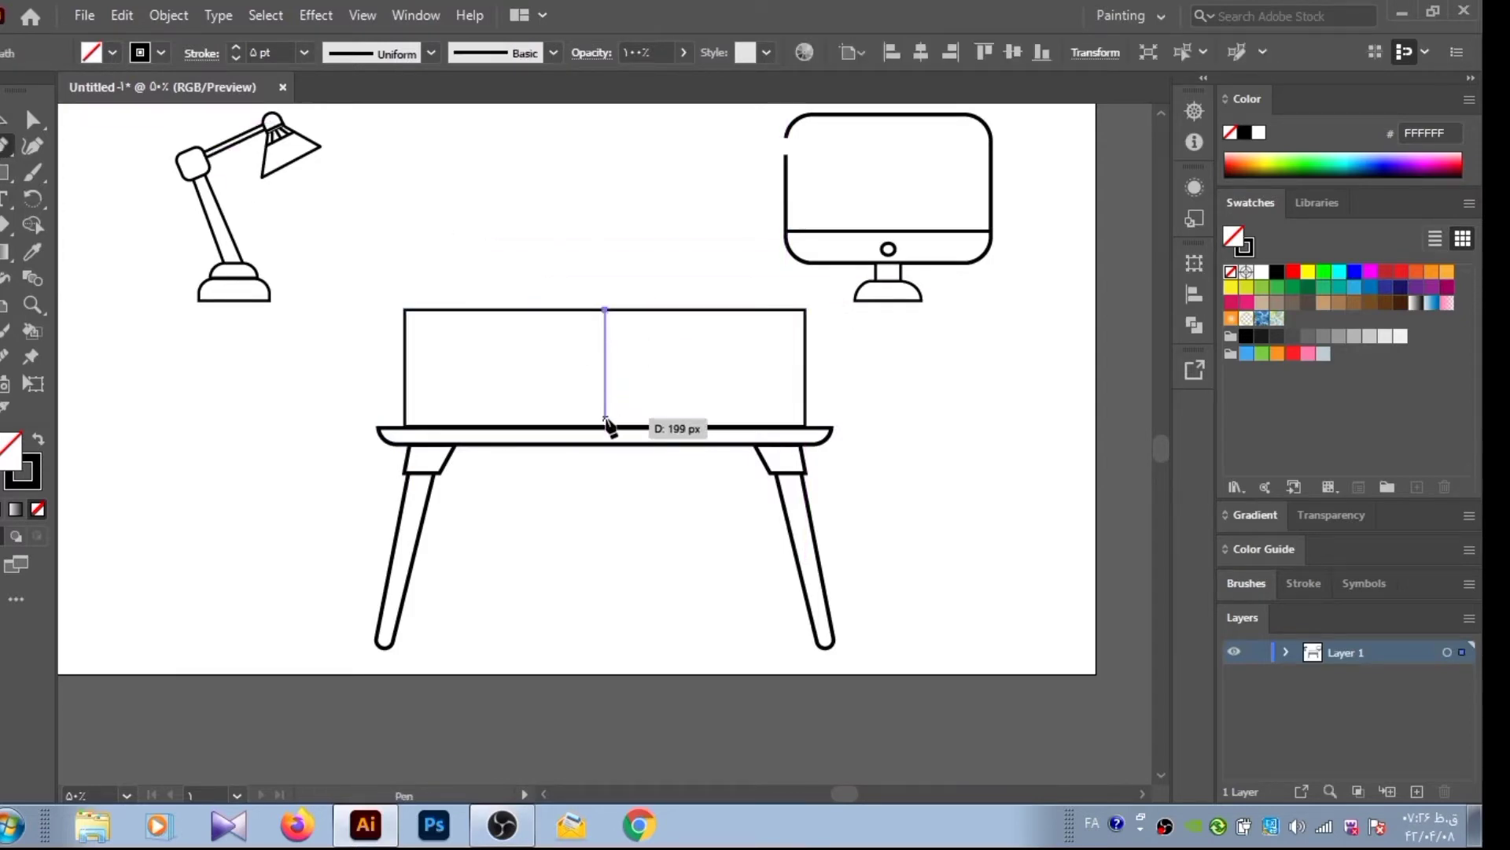
{"action": "left_click", "coordinate": [604, 426]}
{"action": "key", "text": "ctrl+z"}
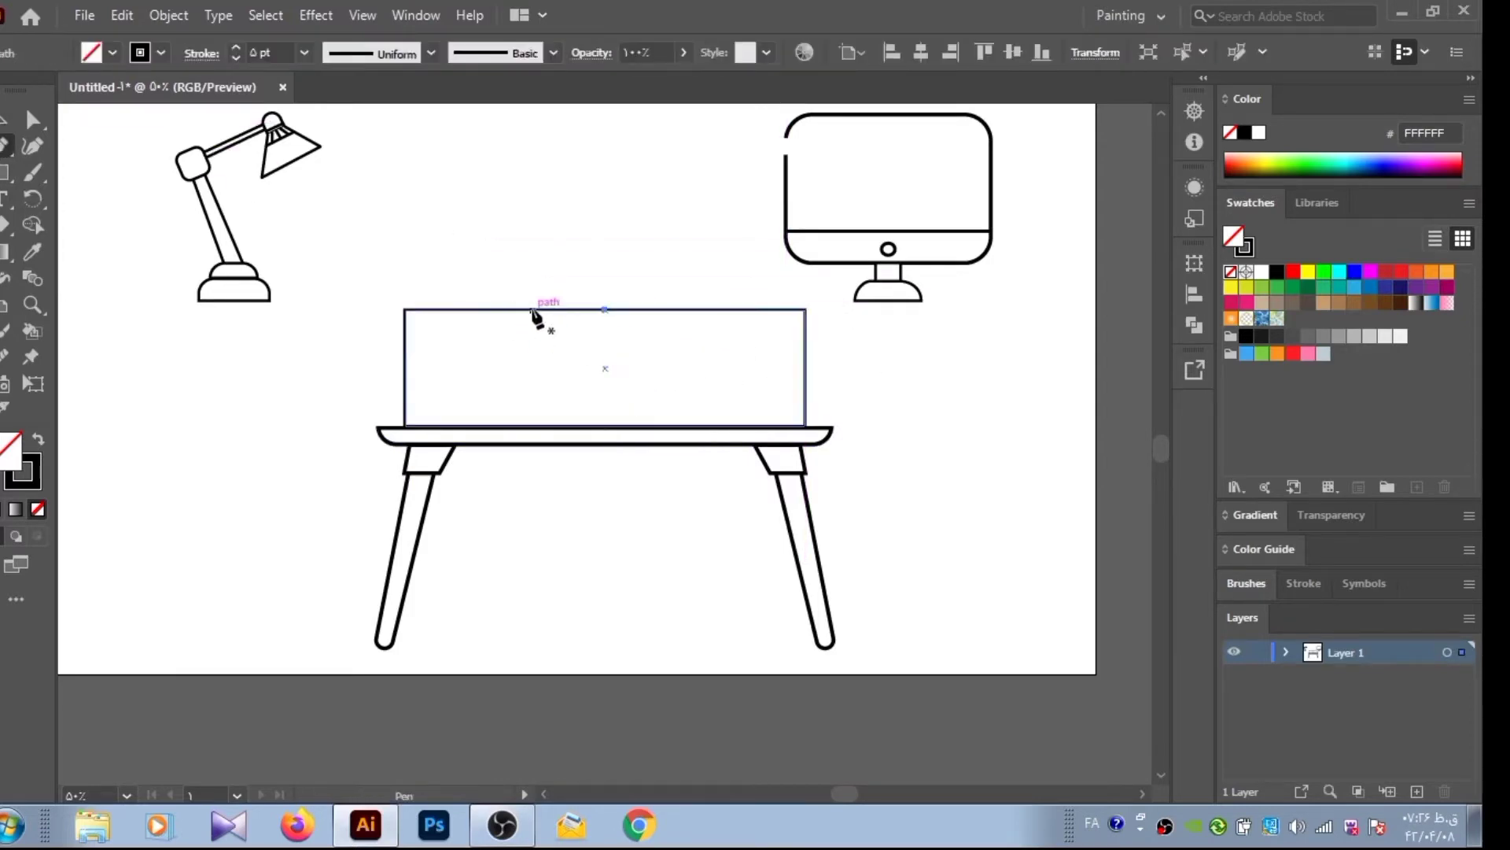
{"action": "left_click", "coordinate": [532, 310]}
{"action": "left_click", "coordinate": [533, 425]}
Add a second vertical divider and a horizontal line splitting the middle section in two
{"action": "left_click", "coordinate": [704, 309]}
{"action": "key", "text": "ctrl+z"}
{"action": "left_click", "coordinate": [682, 309]}
{"action": "left_click", "coordinate": [683, 426]}
{"action": "key", "text": "v"}
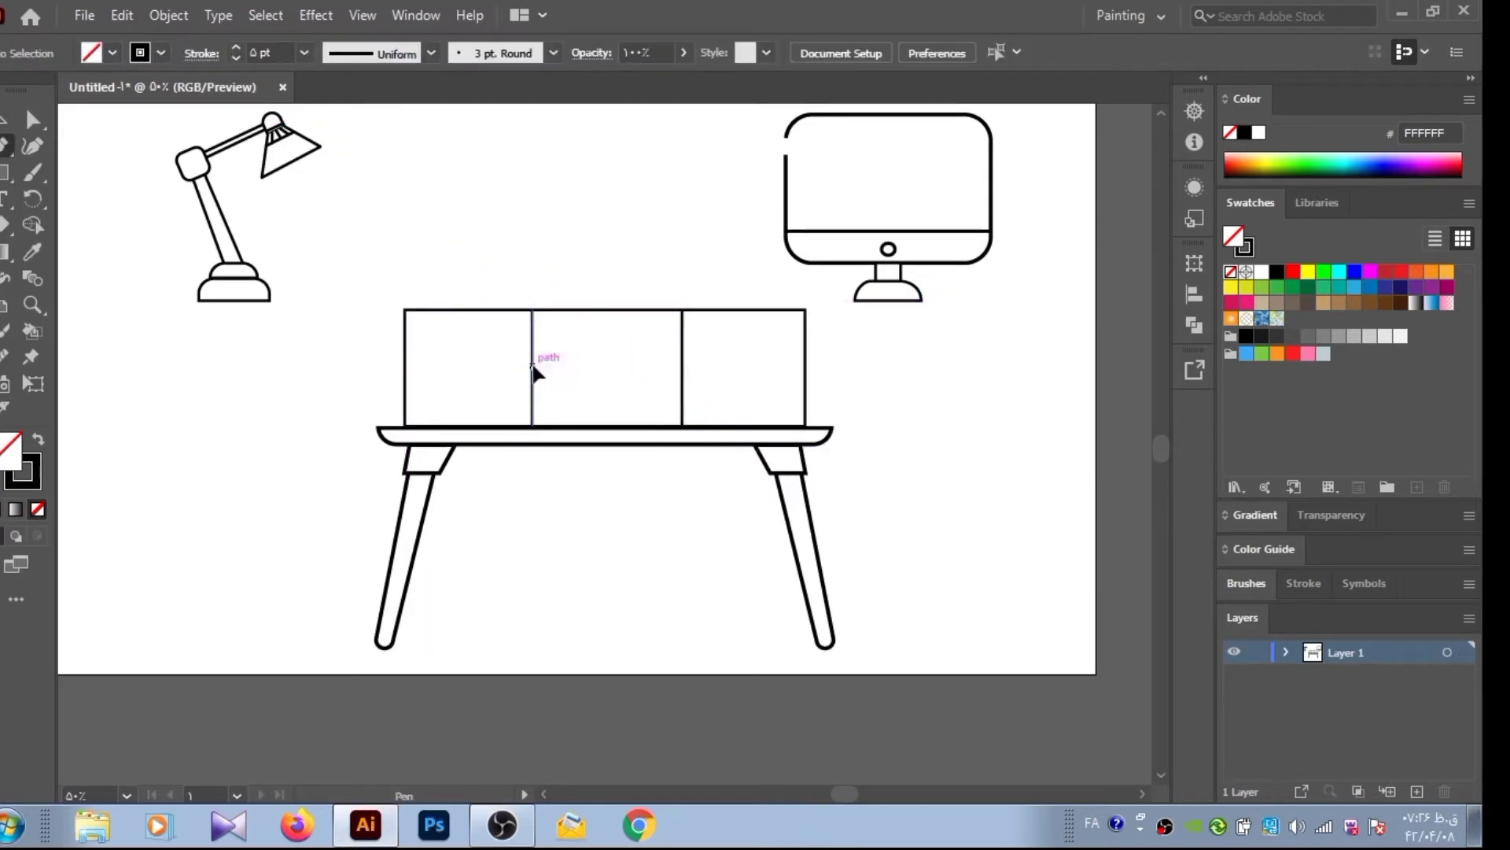
{"action": "left_click", "coordinate": [533, 366]}
{"action": "left_click", "coordinate": [682, 367]}
{"action": "key", "text": "Escape"}
Draw two vertical slat lines in the cabinet's left section down to the tabletop
{"action": "left_click", "coordinate": [442, 310]}
{"action": "left_click", "coordinate": [442, 425]}
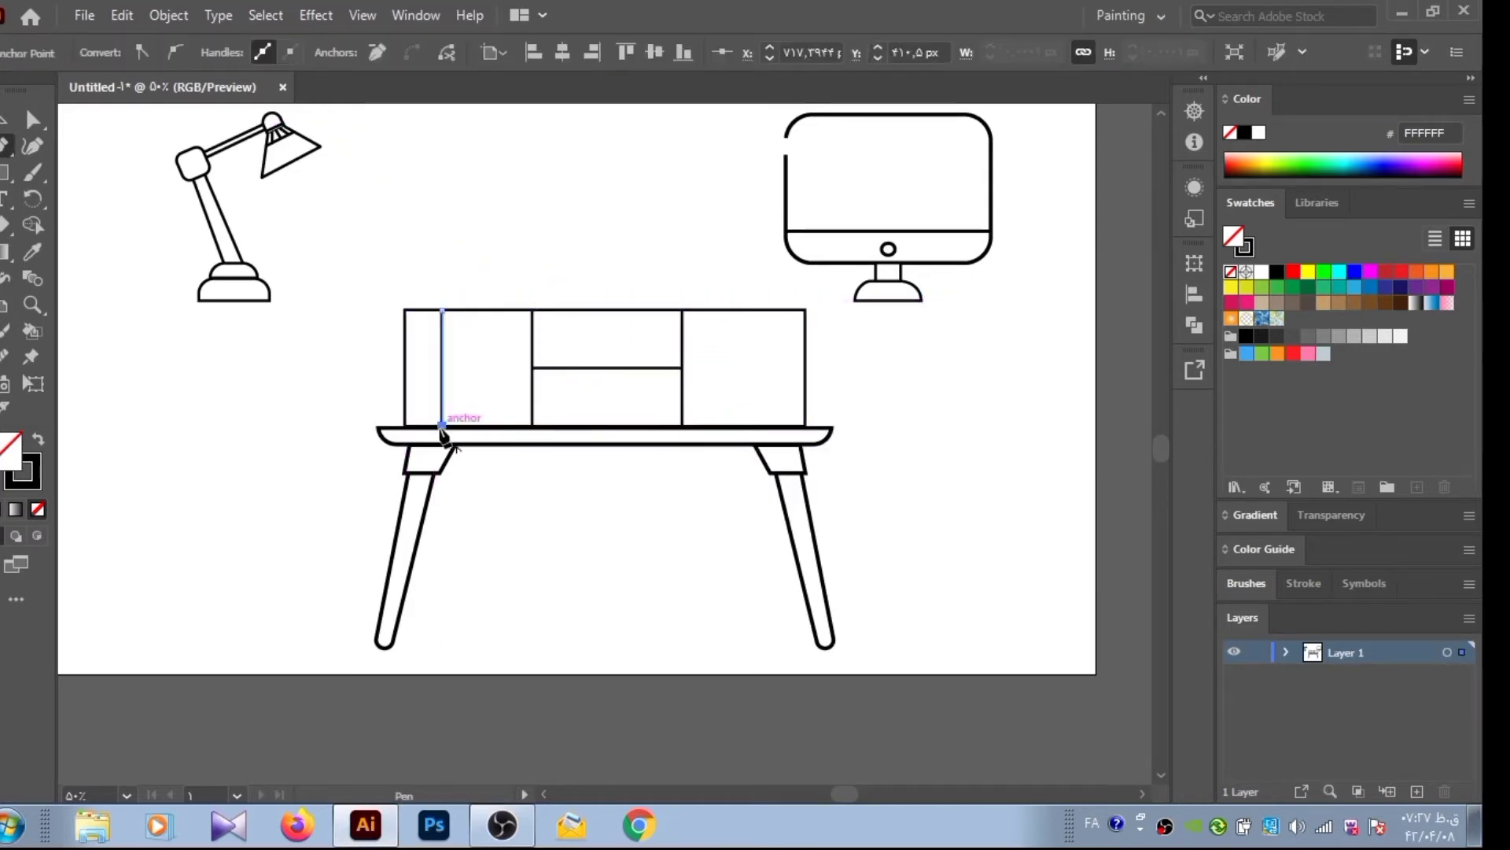
{"action": "left_click", "coordinate": [492, 310]}
{"action": "left_click", "coordinate": [492, 425]}
{"action": "key", "text": "Escape"}
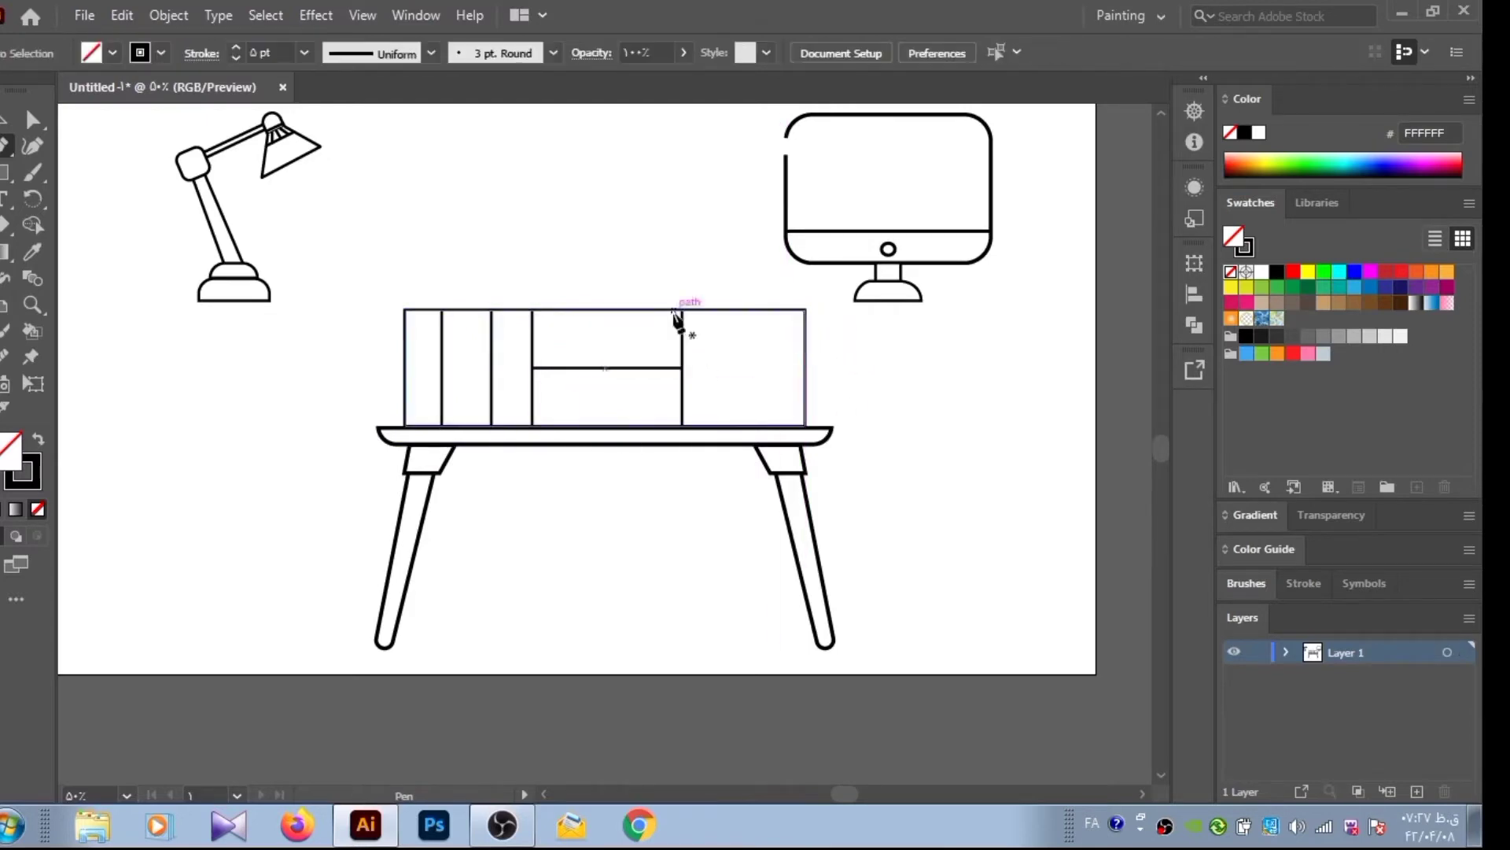
{"action": "key", "text": "ctrl+z"}
{"action": "left_click", "coordinate": [499, 425]}
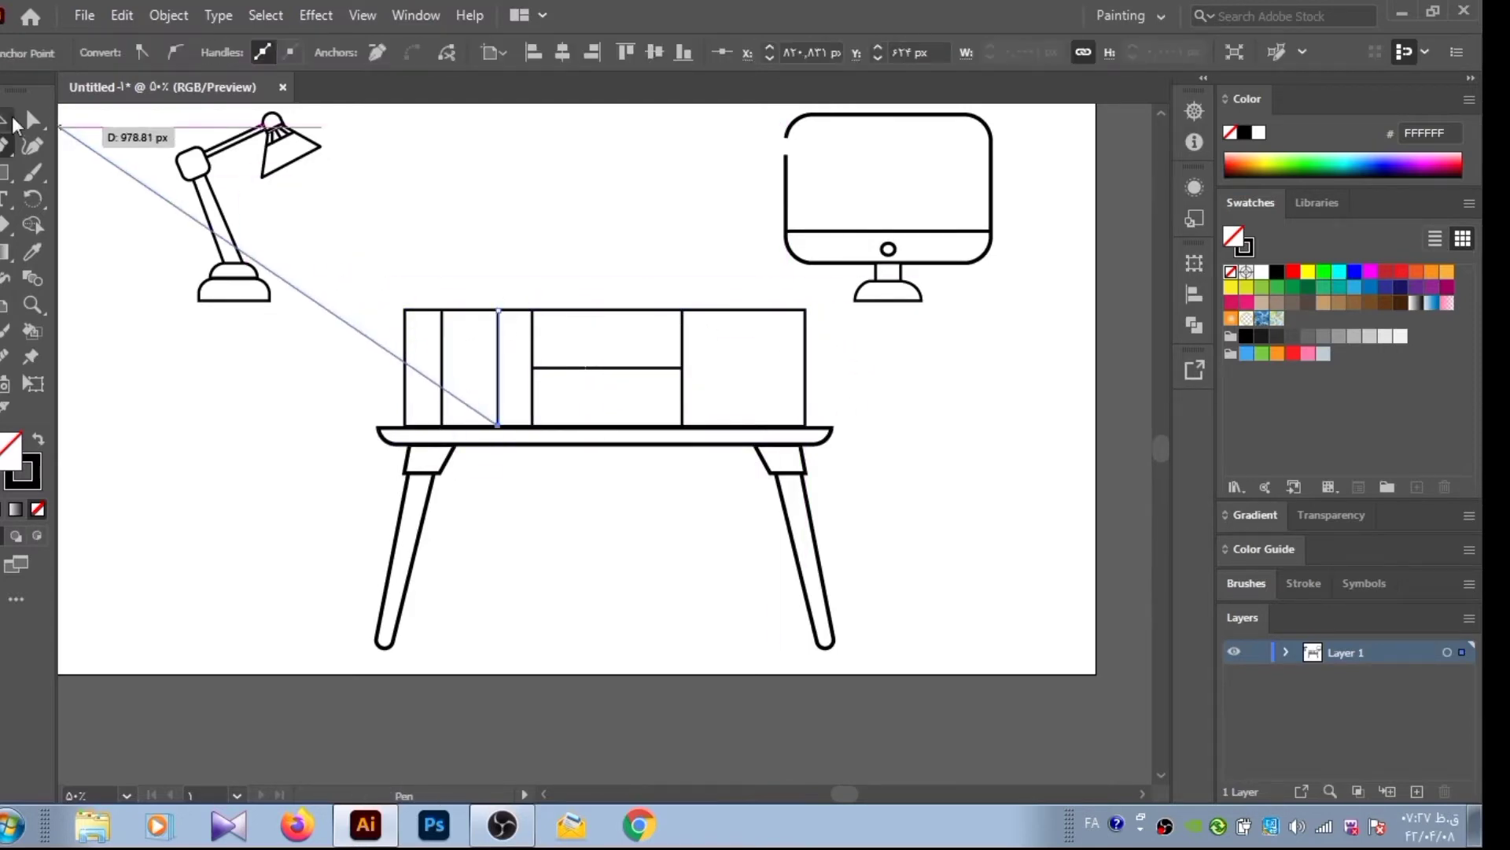
{"action": "left_click", "coordinate": [5, 118]}
Alt-drag copies of the two left slat lines into the right section
{"action": "left_click", "coordinate": [494, 271]}
{"action": "left_click", "coordinate": [497, 381]}
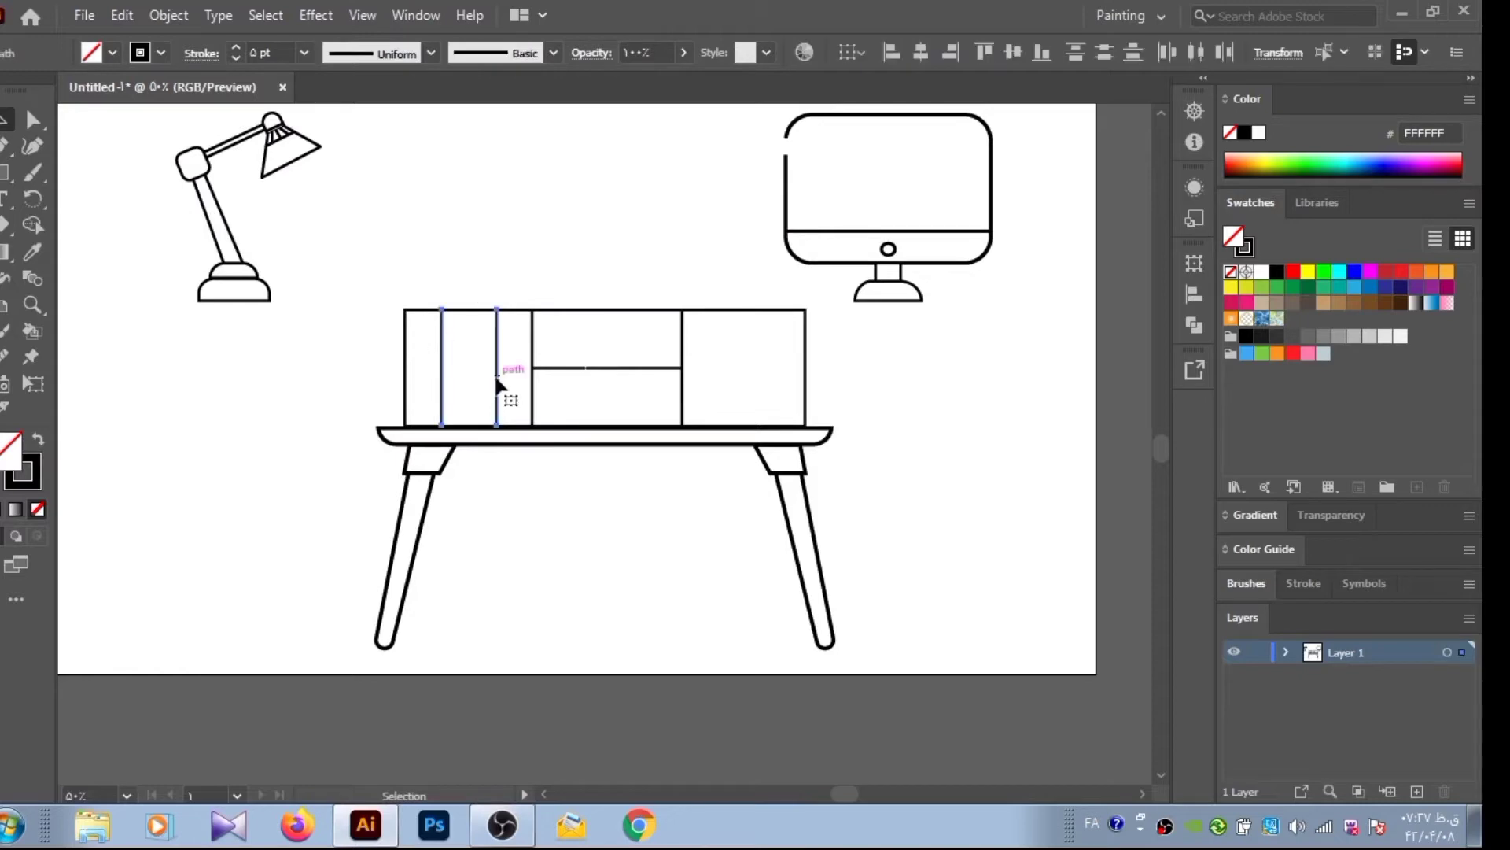
{"action": "left_click_drag", "start_coordinate": [500, 388], "coordinate": [779, 387]}
{"action": "left_click", "coordinate": [580, 198]}
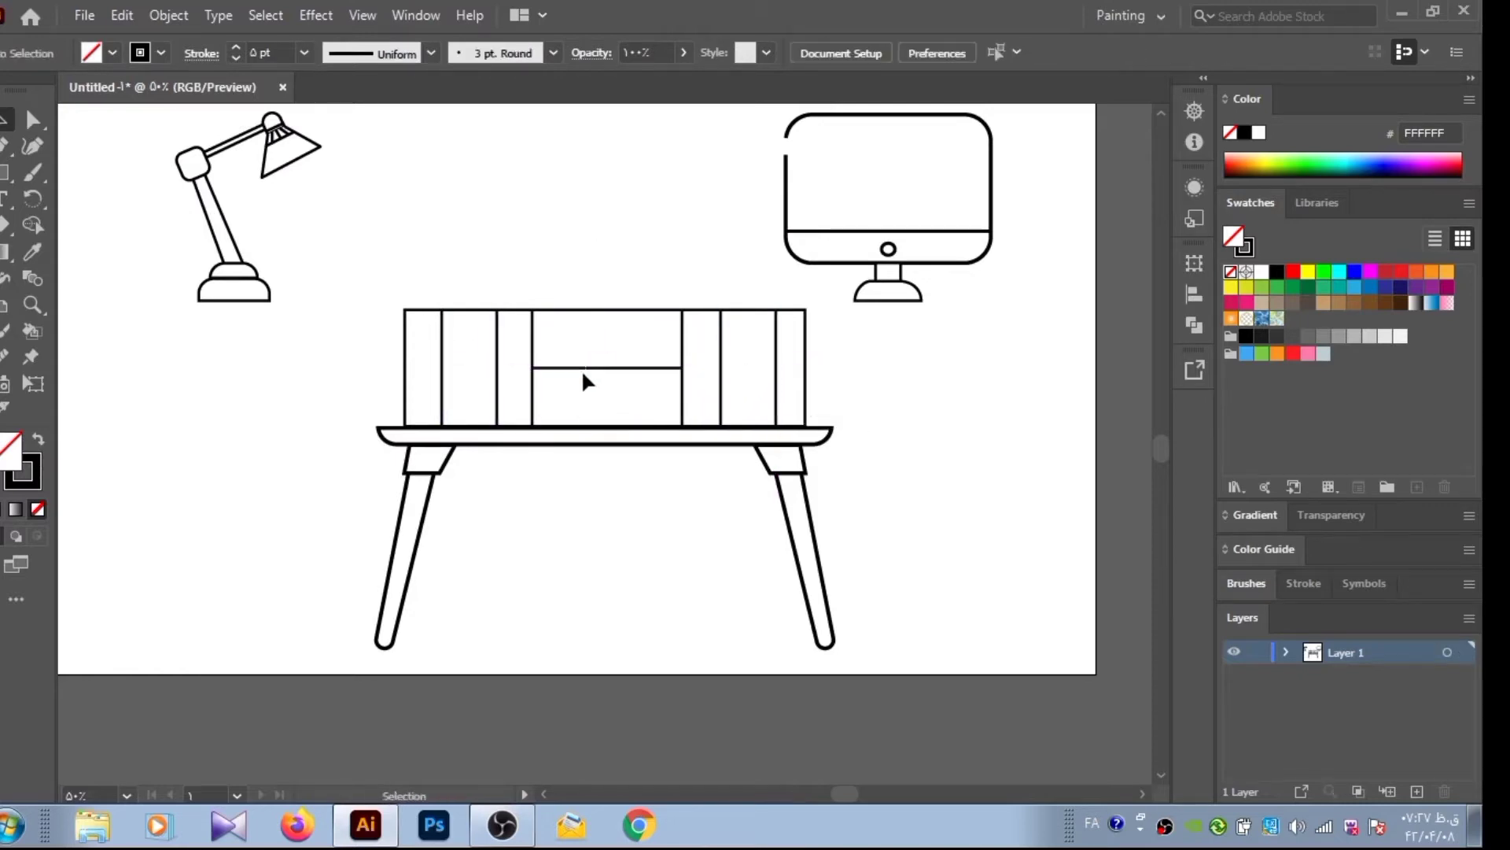
Nudge the right-hand slat lines and set the cabinet lines' stroke to 9 pt
{"action": "key", "text": "ctrl+equal"}
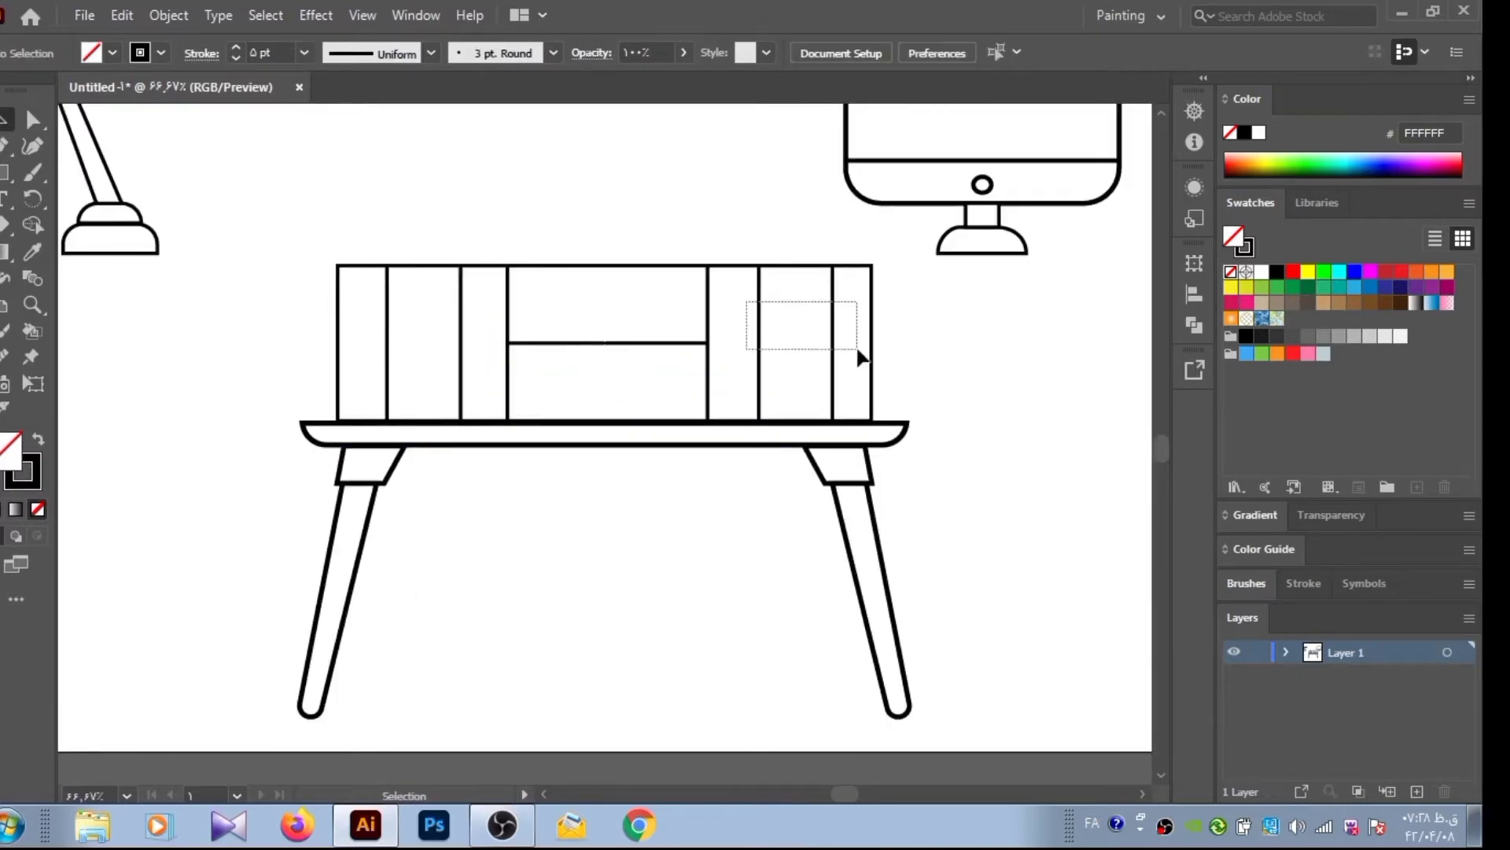
{"action": "left_click_drag", "start_coordinate": [859, 356], "coordinate": [828, 338]}
{"action": "left_click", "coordinate": [896, 336]}
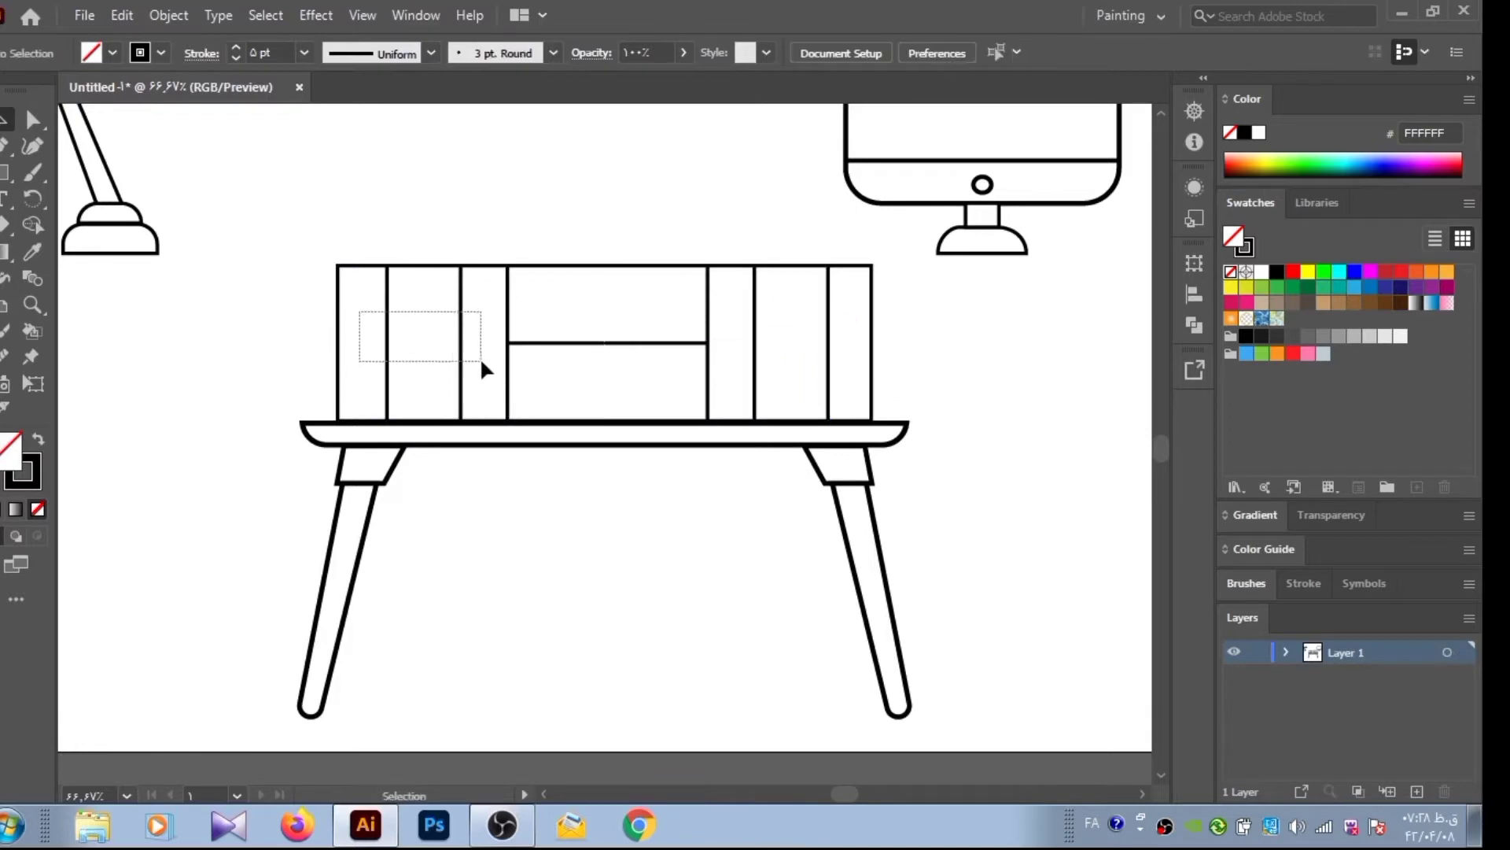
{"action": "left_click_drag", "start_coordinate": [274, 234], "coordinate": [807, 300]}
{"action": "left_click", "coordinate": [235, 47]}
{"action": "left_click_drag", "start_coordinate": [255, 240], "coordinate": [886, 357]}
{"action": "left_click", "coordinate": [881, 351]}
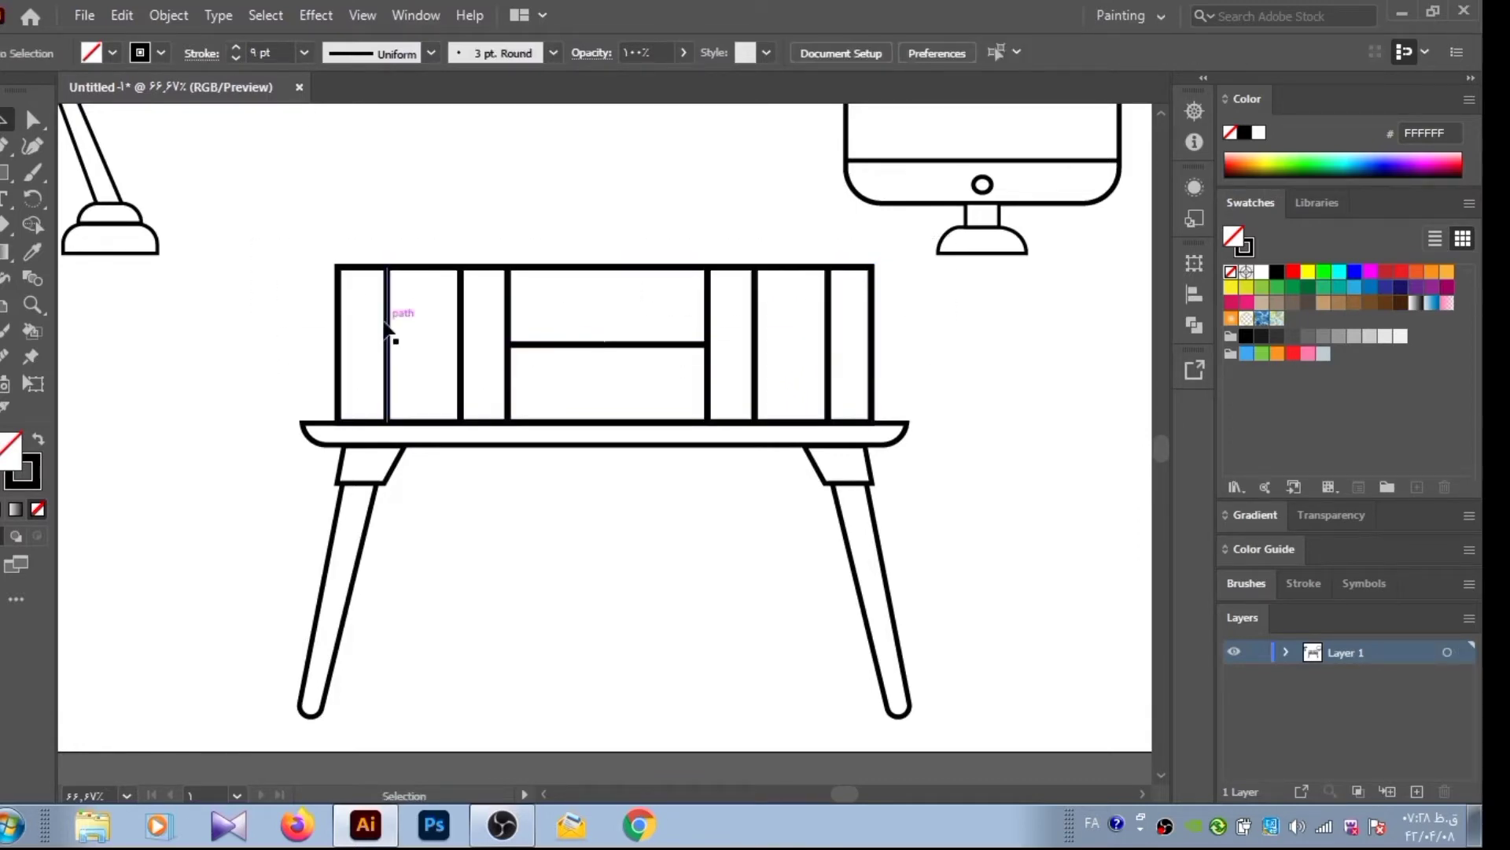
Fill the left table leg orange from Swatches and eyedropper it onto the right leg
{"action": "left_click", "coordinate": [1337, 303]}
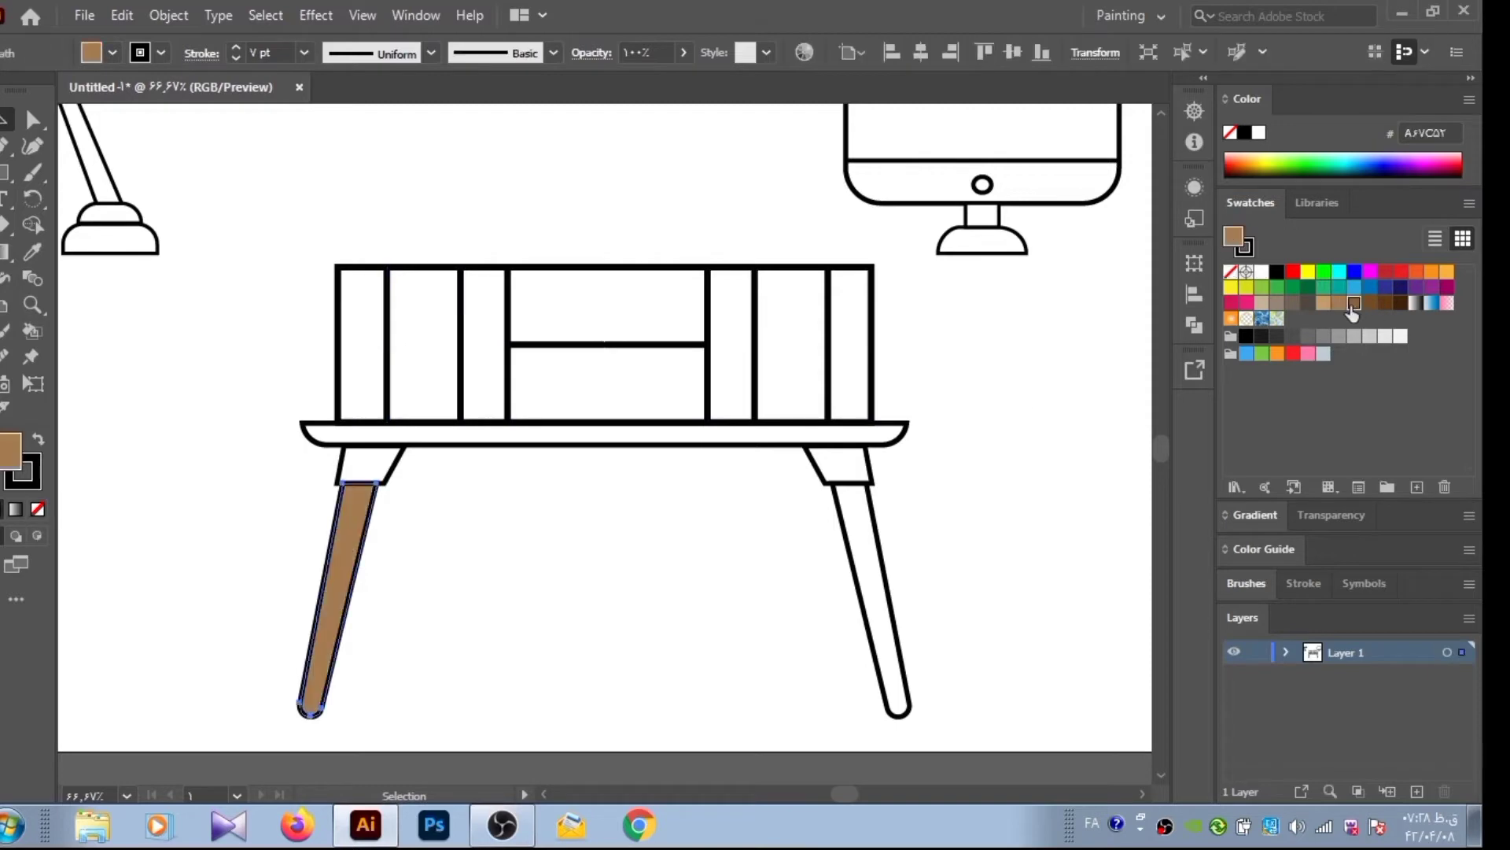
{"action": "left_click", "coordinate": [1250, 160]}
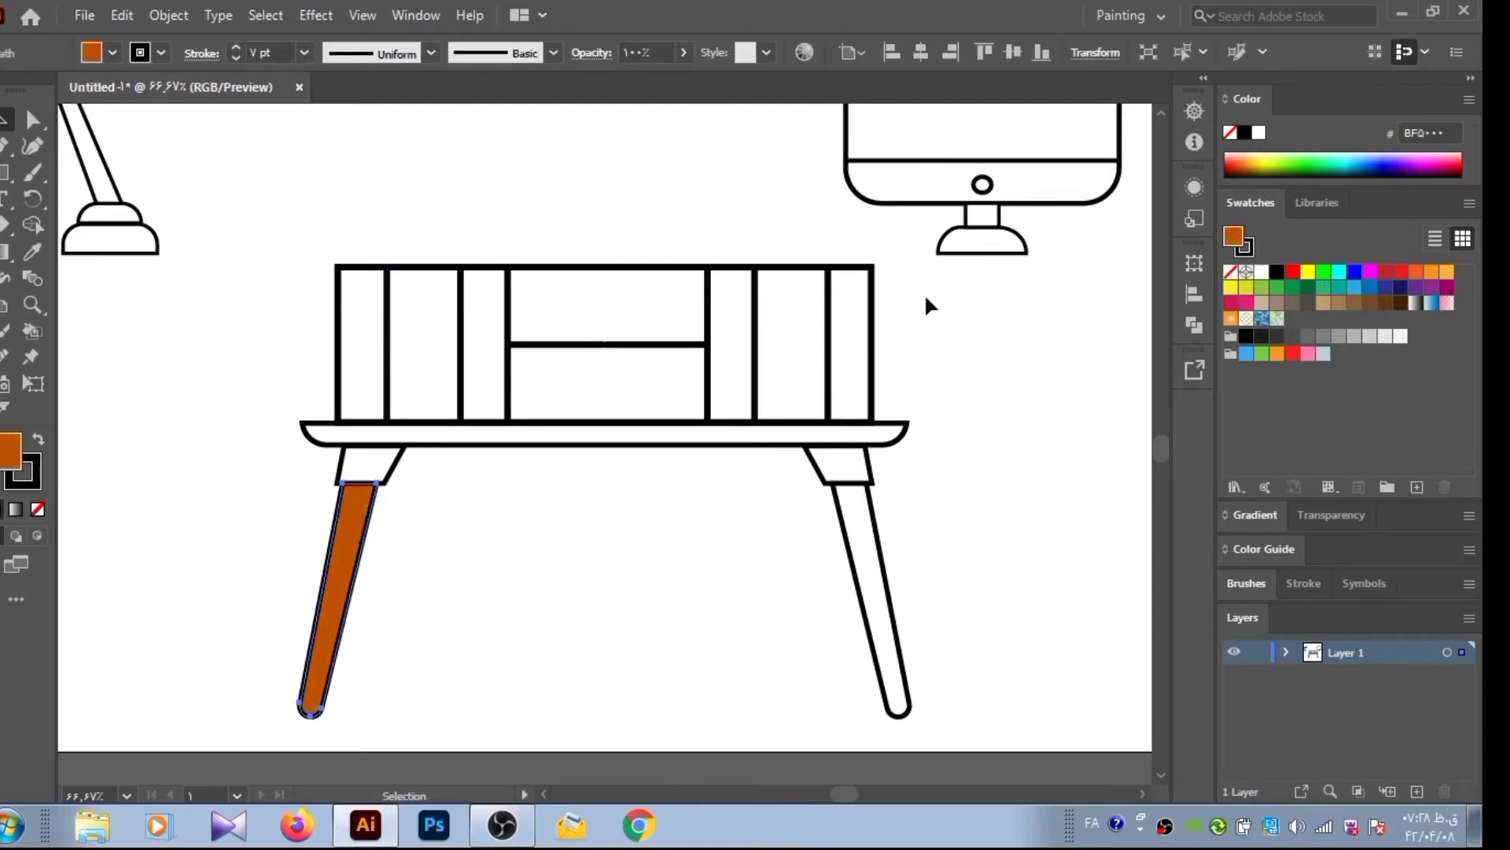
{"action": "left_click", "coordinate": [852, 520]}
{"action": "left_click", "coordinate": [354, 546]}
{"action": "key", "text": "v"}
{"action": "left_click", "coordinate": [178, 285]}
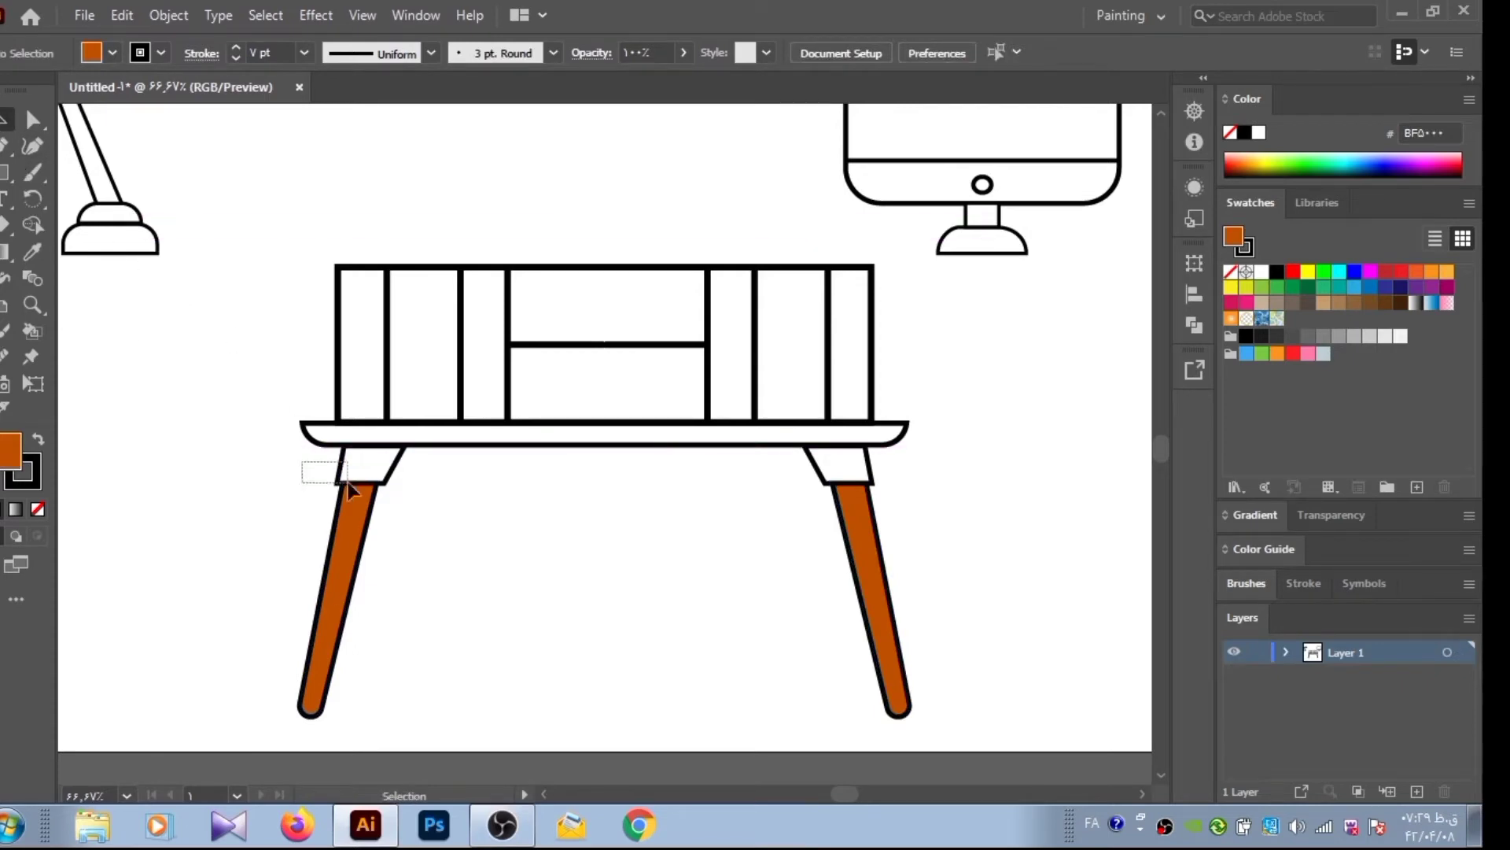
Alt-drag a copy of the left leg aside and draw a seven-shaped overlay on its top
{"action": "left_click_drag", "start_coordinate": [350, 491], "coordinate": [196, 449]}
{"action": "key", "text": "p"}
{"action": "left_click", "coordinate": [151, 420]}
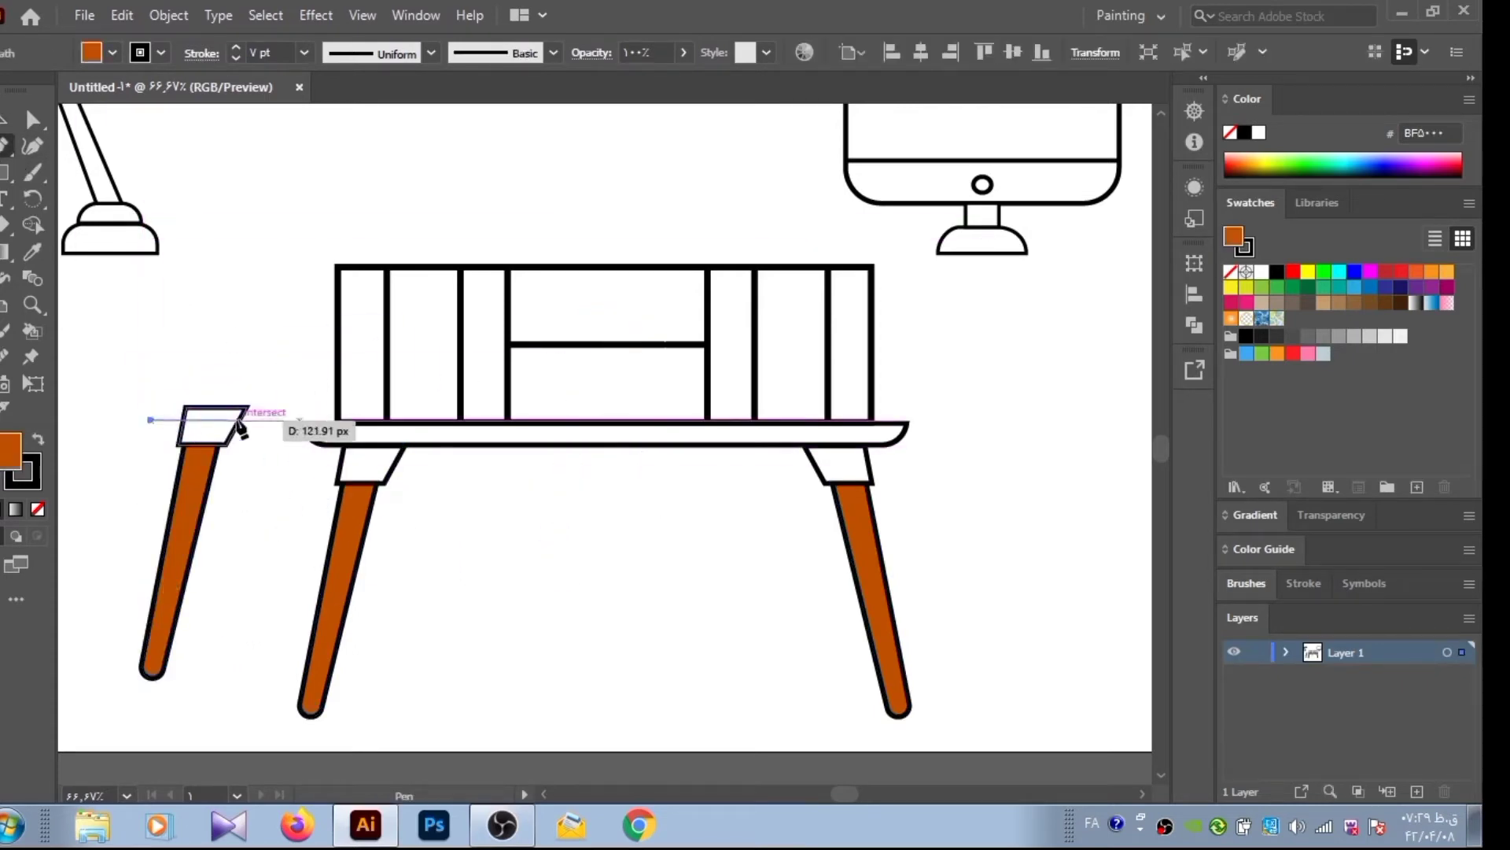
{"action": "left_click", "coordinate": [218, 421]}
{"action": "left_click", "coordinate": [247, 472]}
{"action": "left_click", "coordinate": [285, 368]}
{"action": "left_click", "coordinate": [150, 367]}
Trim the overlay with Shape Builder, remove its stroke, and make it a 39% opacity shadow
{"action": "key", "text": "ctrl+a"}
{"action": "left_click", "coordinate": [36, 220]}
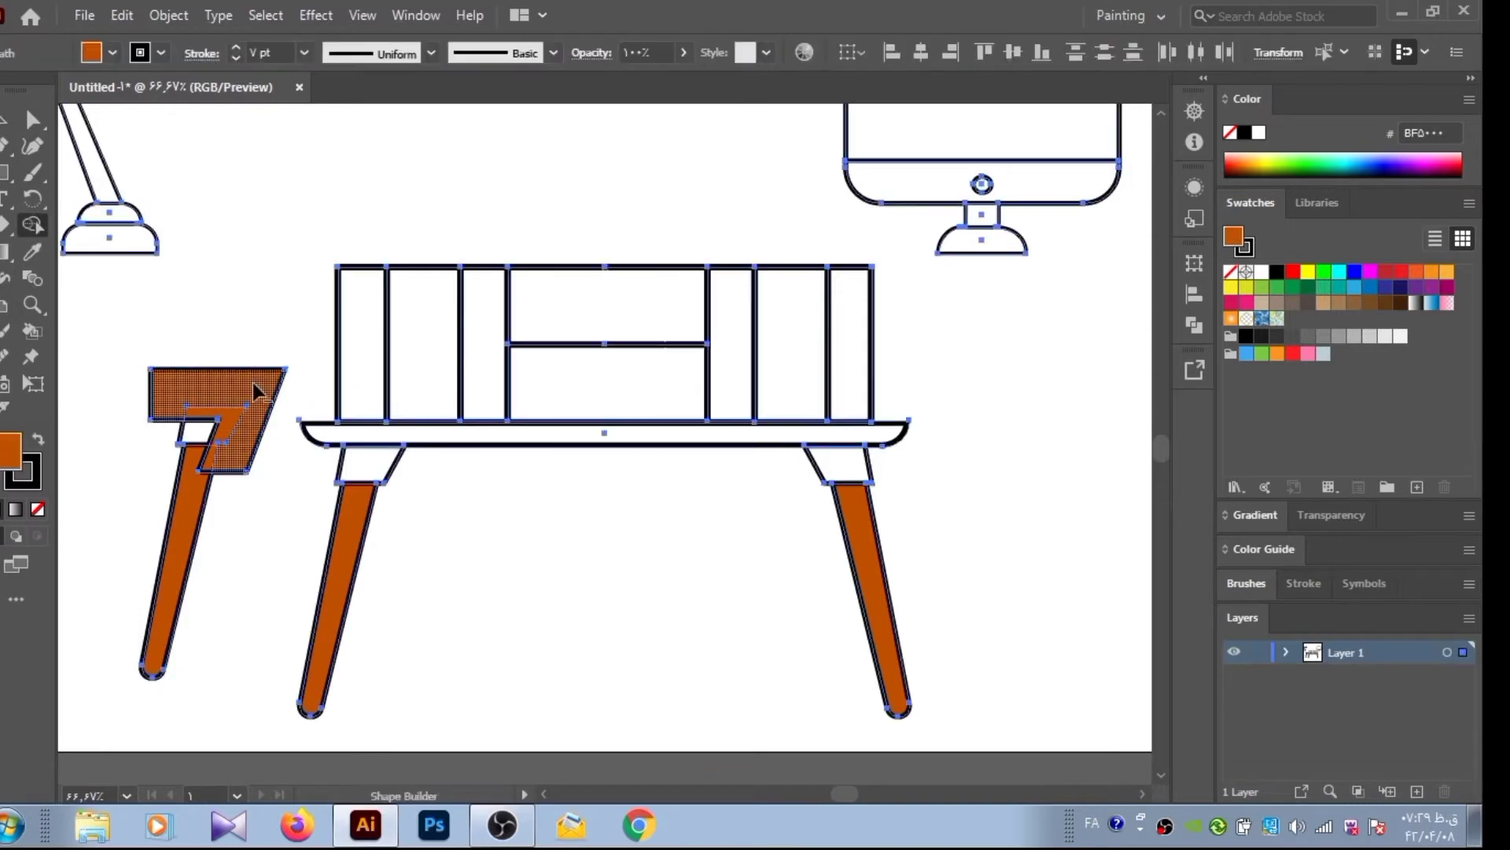
{"action": "mouse_move", "coordinate": [252, 383]}
{"action": "left_mouse_down"}
{"action": "mouse_move", "coordinate": [233, 456]}
{"action": "mouse_move", "coordinate": [432, 444]}
{"action": "left_mouse_up"}
{"action": "key", "text": "v"}
{"action": "left_click", "coordinate": [233, 63]}
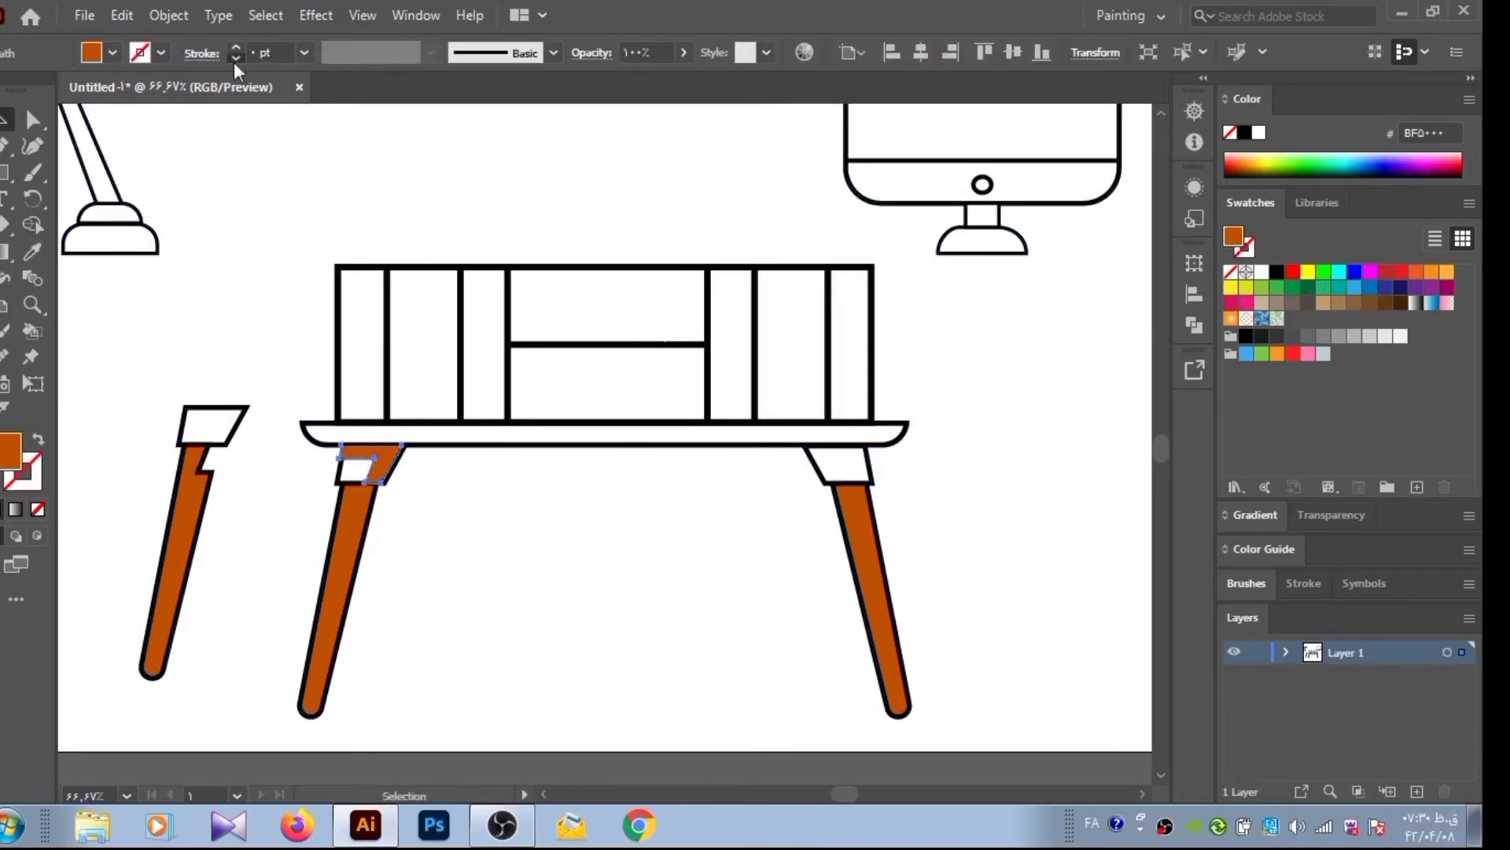
{"action": "left_click", "coordinate": [683, 53]}
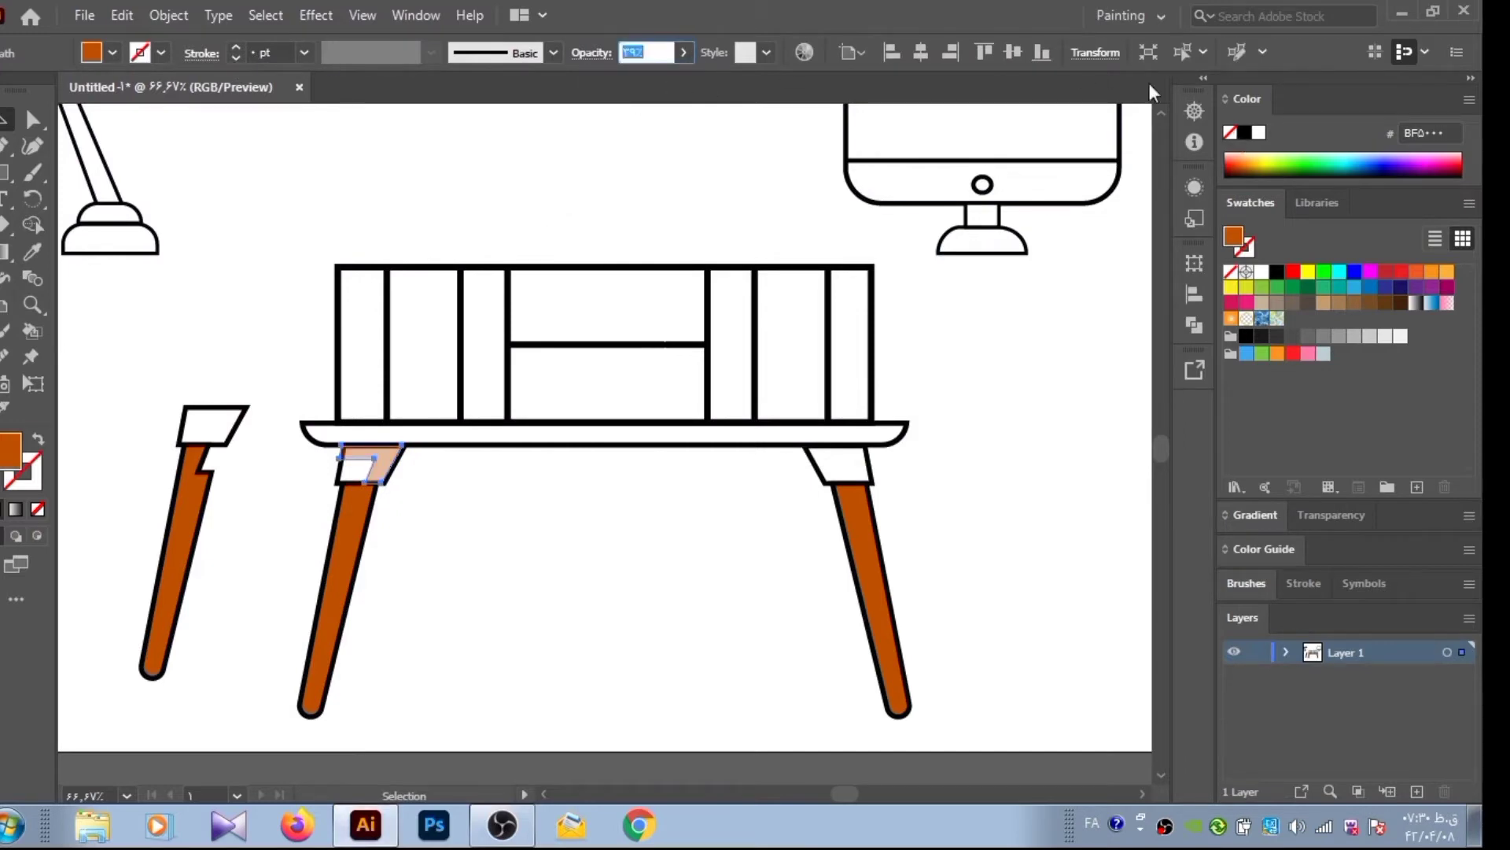
{"action": "left_click", "coordinate": [1243, 134]}
{"action": "left_click", "coordinate": [640, 139]}
Alt-drag a copy of the tabletop to sit above the cabinet
{"action": "left_click", "coordinate": [372, 462]}
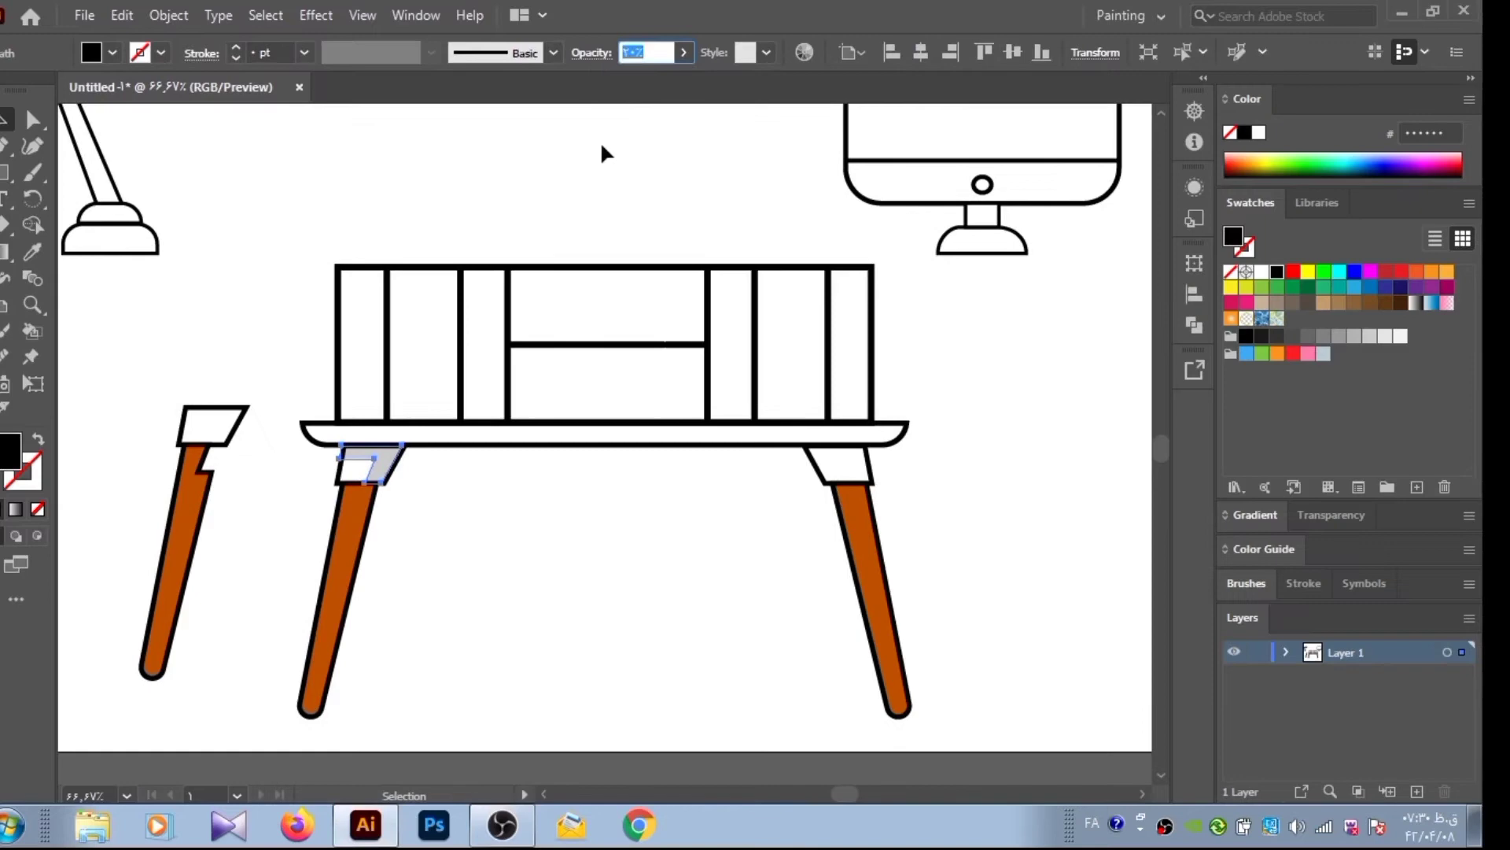
{"action": "left_click", "coordinate": [574, 149]}
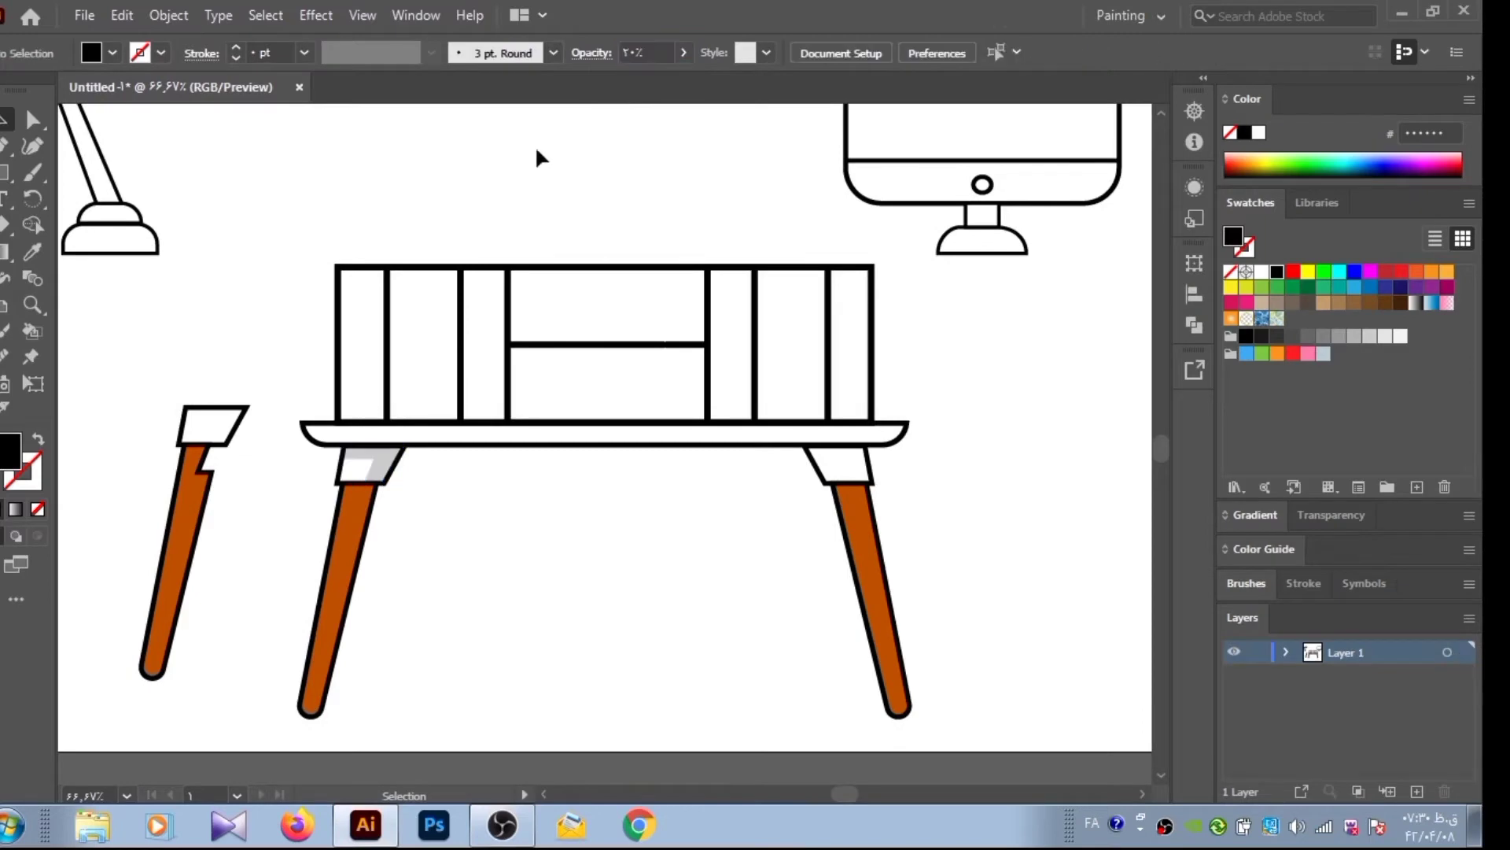
{"action": "mouse_move", "coordinate": [426, 432]}
{"action": "left_mouse_down"}
{"action": "mouse_move", "coordinate": [362, 249]}
{"action": "mouse_move", "coordinate": [313, 202]}
{"action": "left_mouse_up"}
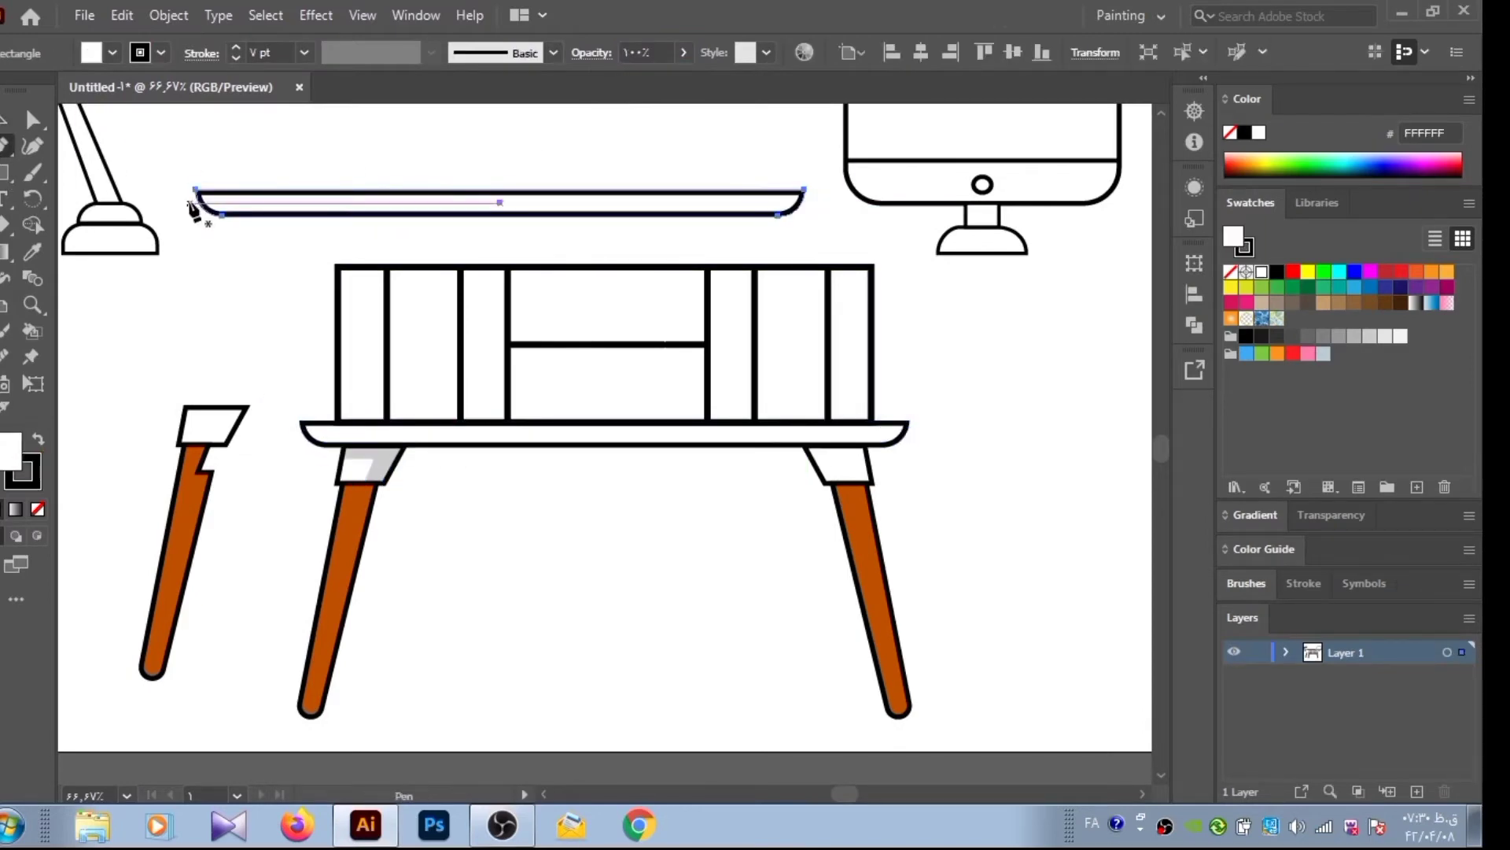
{"action": "key", "text": "p"}
{"action": "key", "text": "ctrl+a"}
{"action": "key", "text": "ctrl+z"}
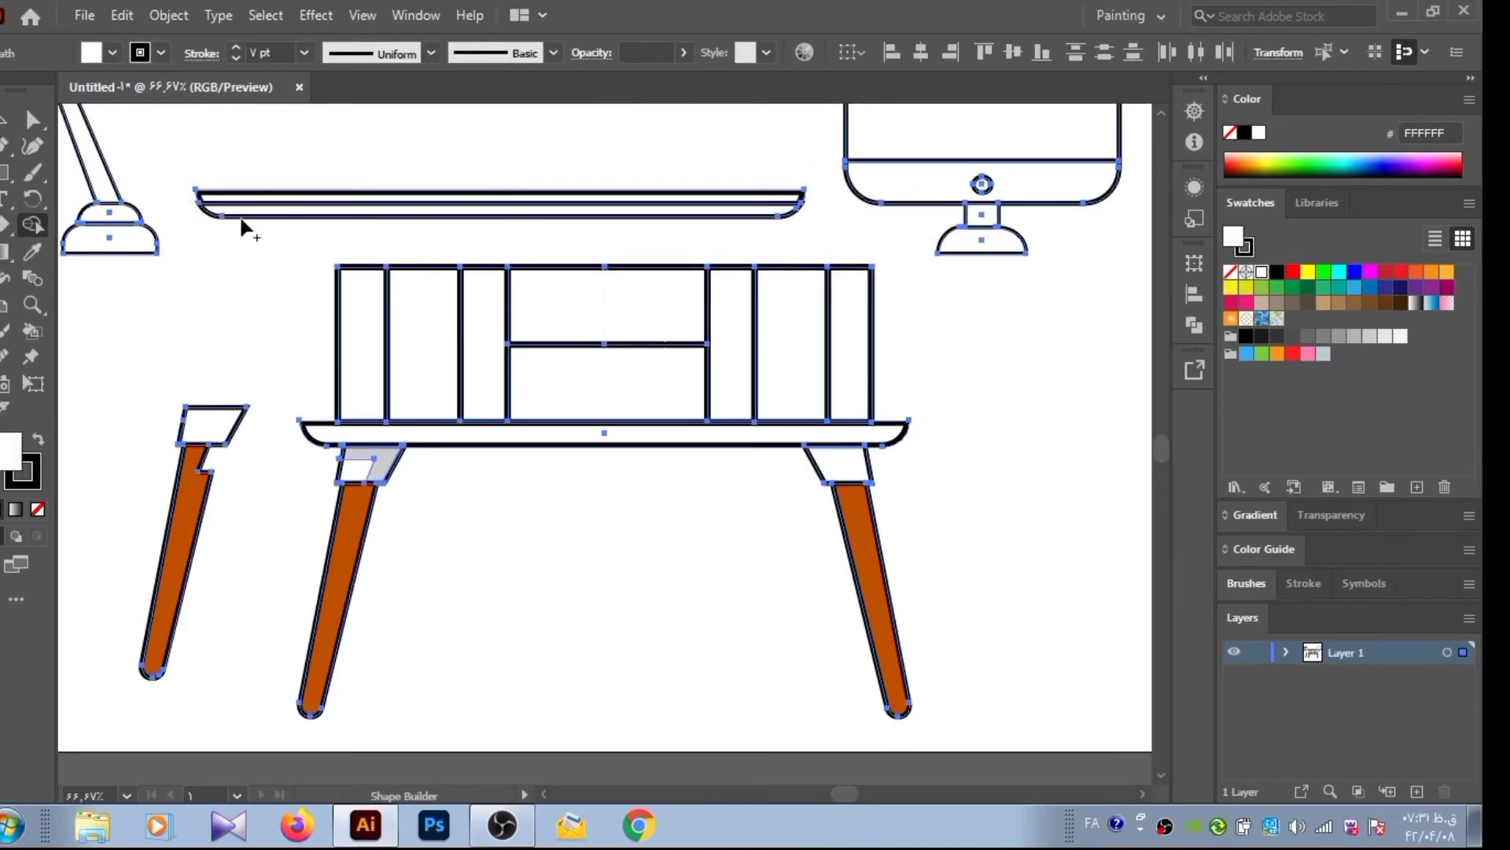
{"action": "key", "text": "v"}
{"action": "key", "text": "ctrl+shift+a"}
{"action": "left_click", "coordinate": [380, 442]}
Give the tabletop a light-grey fill and black outline, then deselect it
{"action": "left_click", "coordinate": [233, 59]}
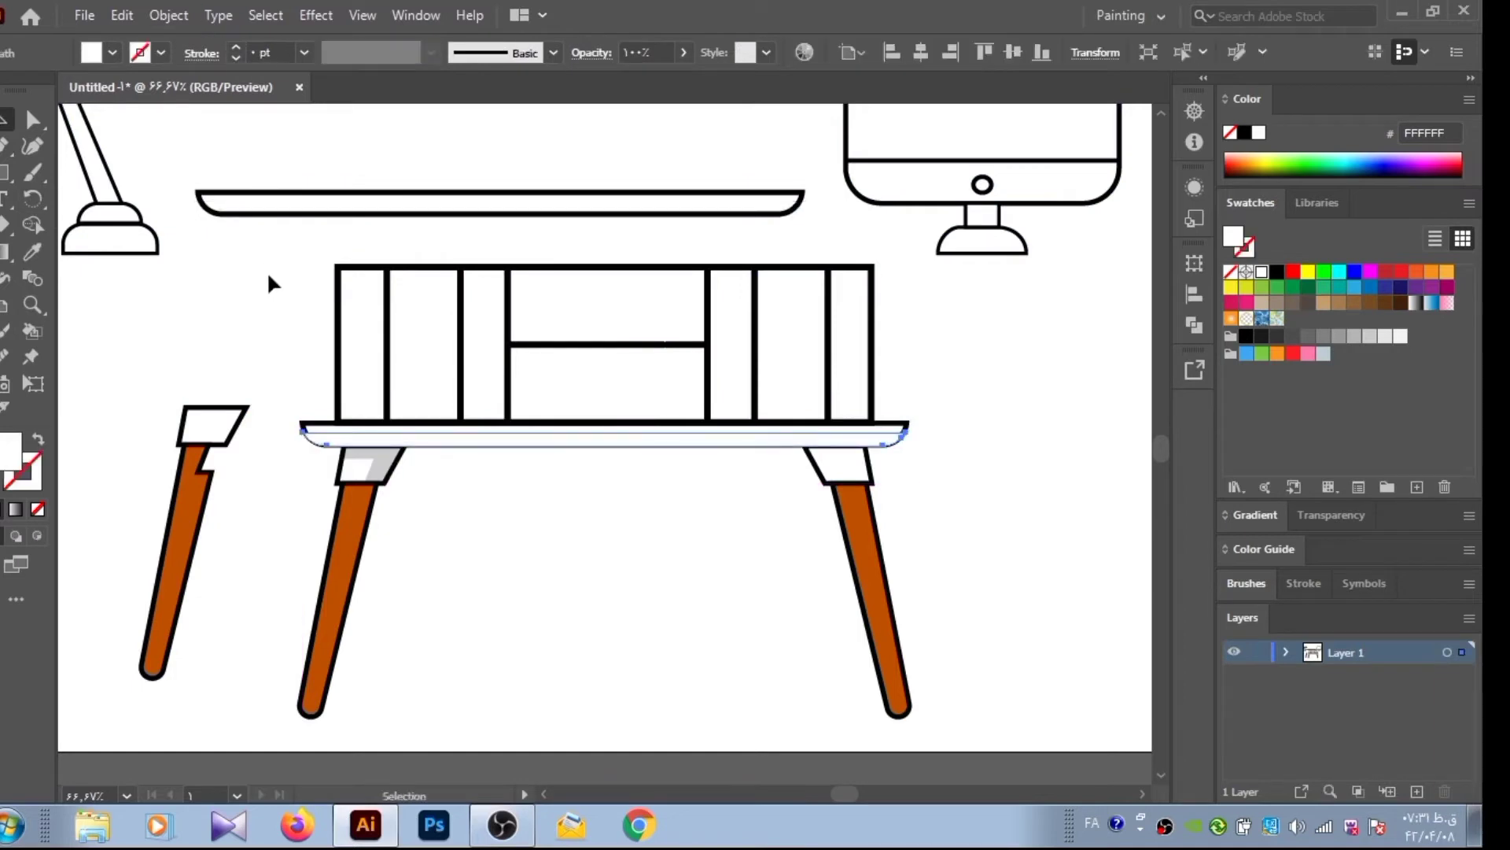
{"action": "left_click", "coordinate": [370, 468]}
{"action": "key", "text": "v"}
{"action": "left_click", "coordinate": [204, 282]}
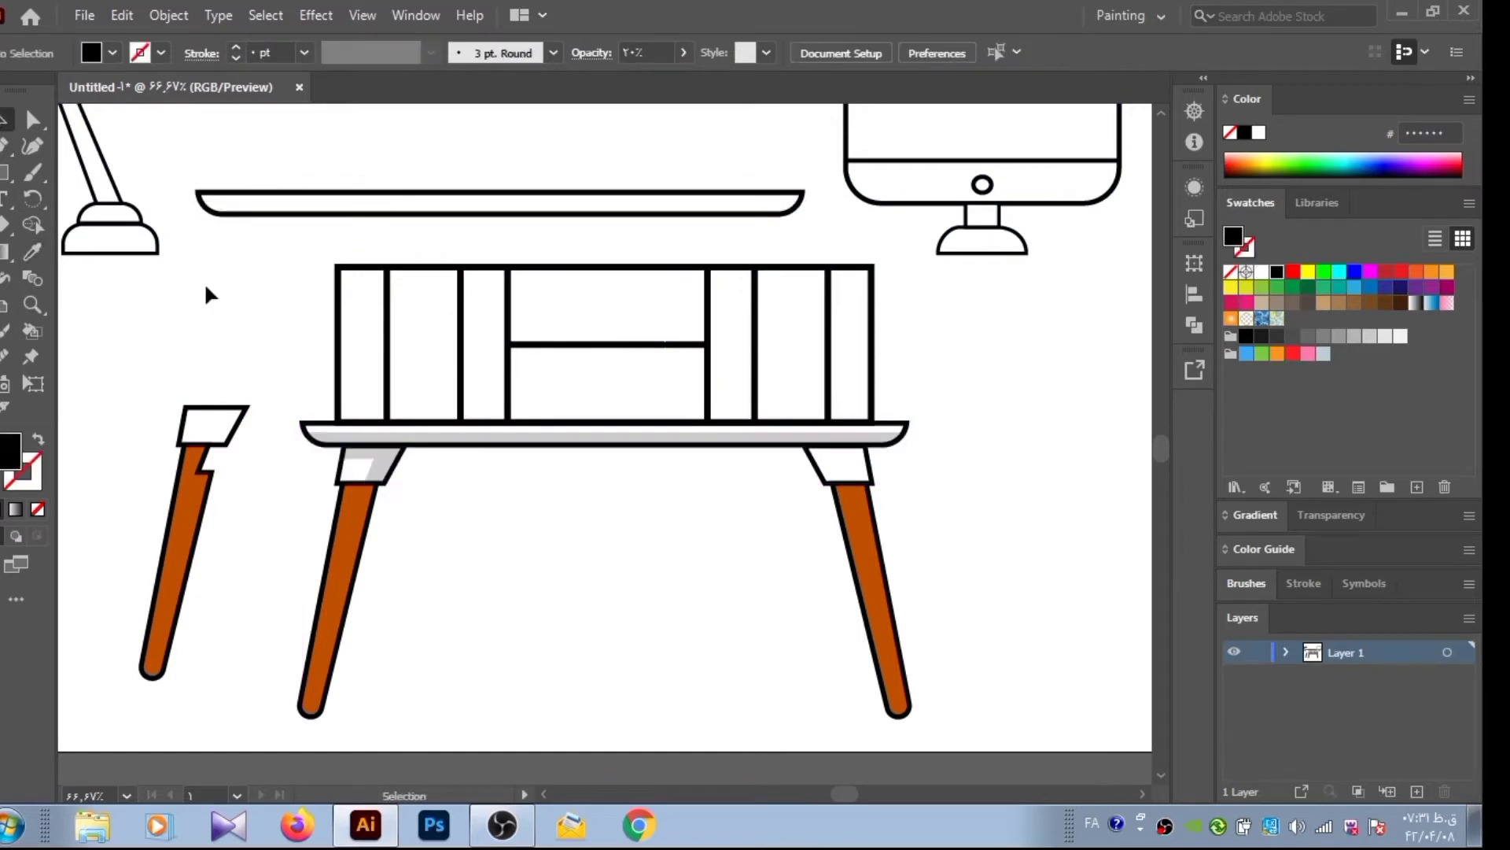
Recolour the cabinet railing panels with no fill and an orange-brown outline
{"action": "left_click_drag", "start_coordinate": [307, 264], "coordinate": [773, 384]}
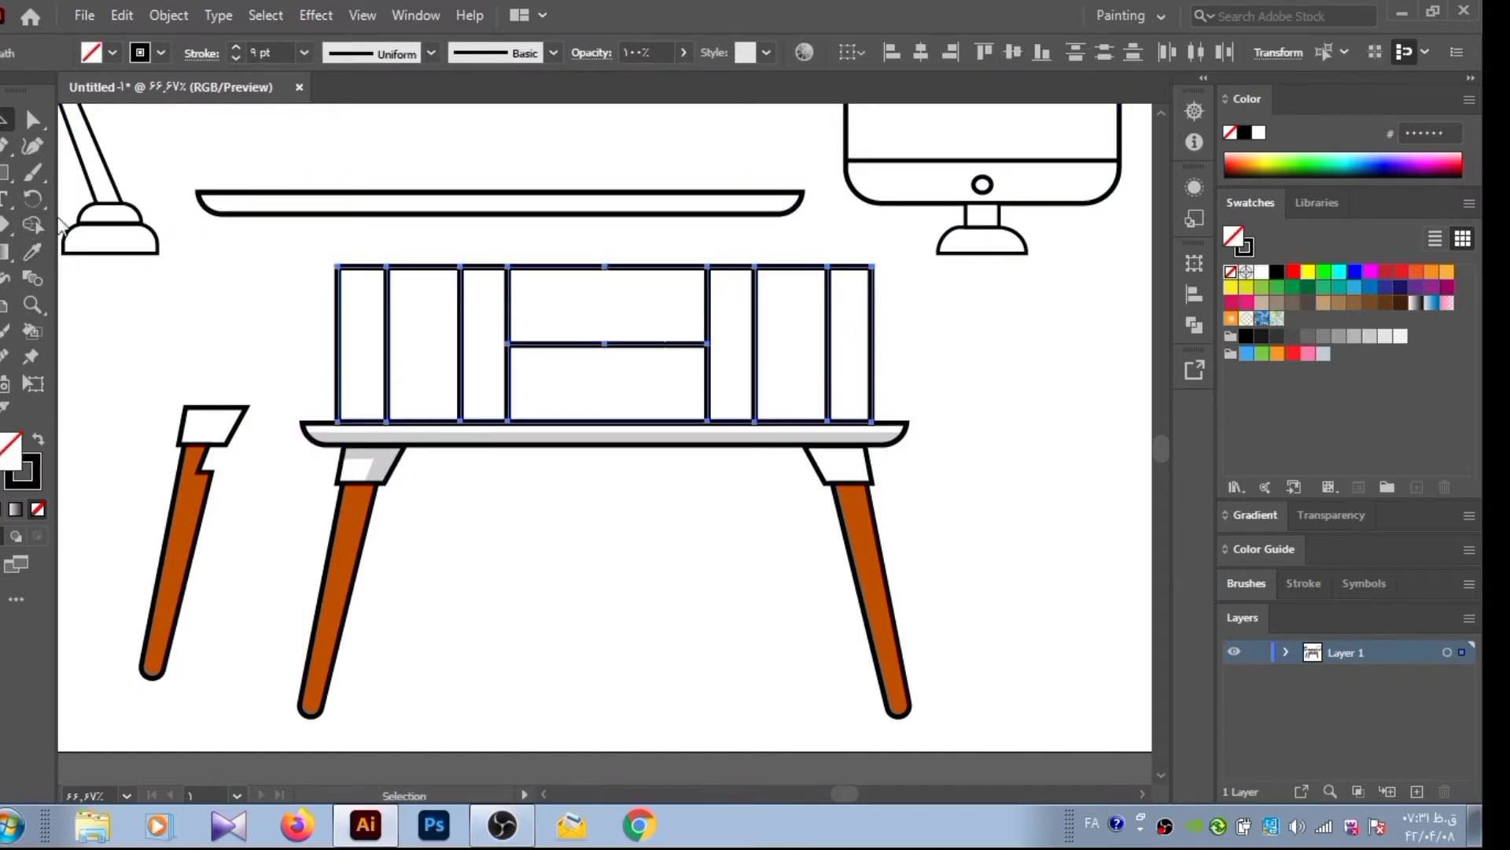
{"action": "left_click", "coordinate": [1369, 304]}
{"action": "left_click", "coordinate": [39, 441]}
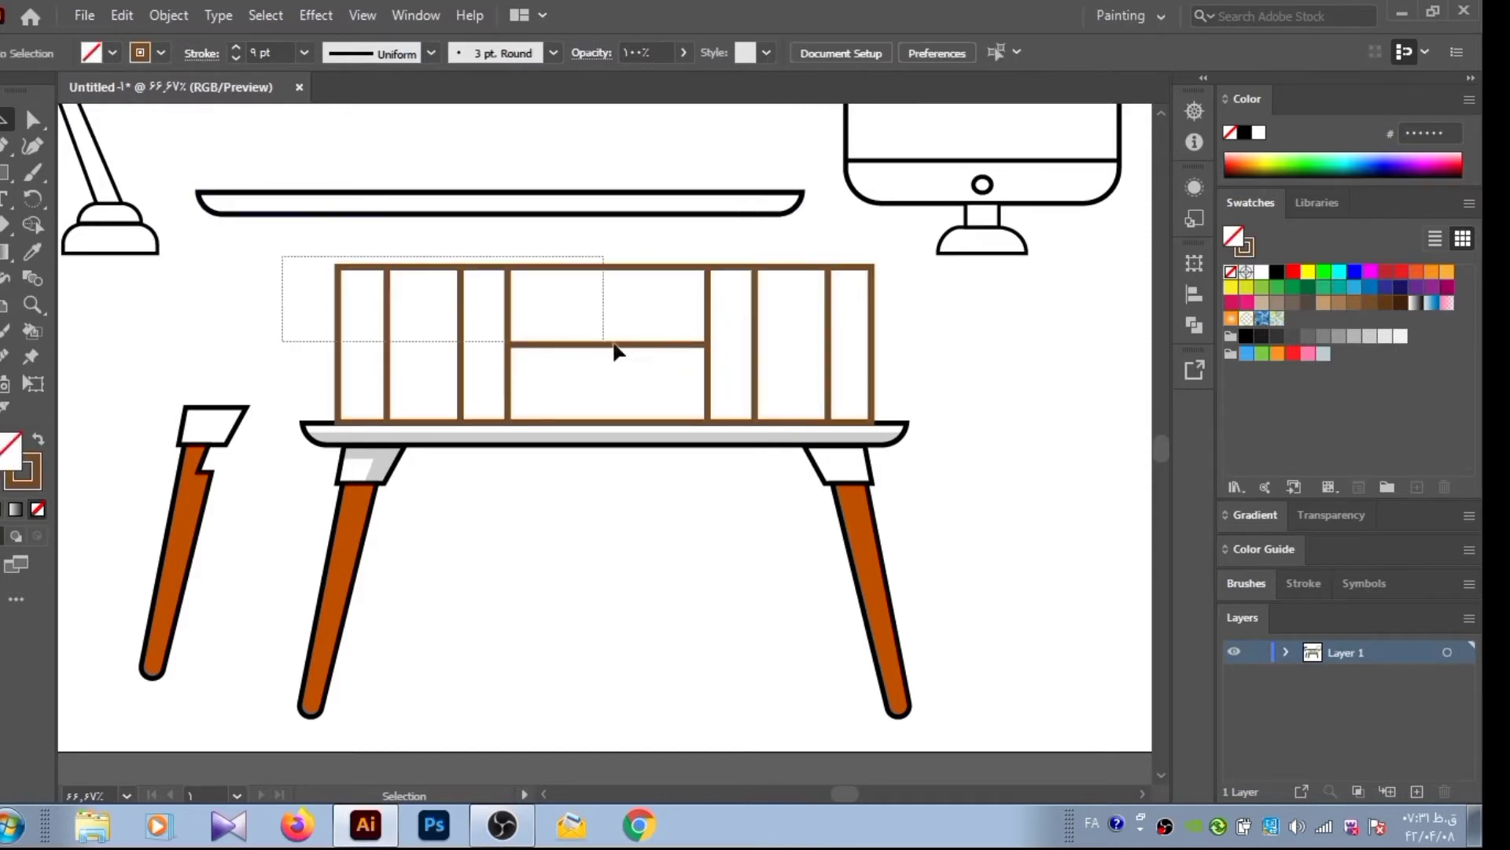
{"action": "left_click", "coordinate": [1312, 303]}
{"action": "key", "text": "slash"}
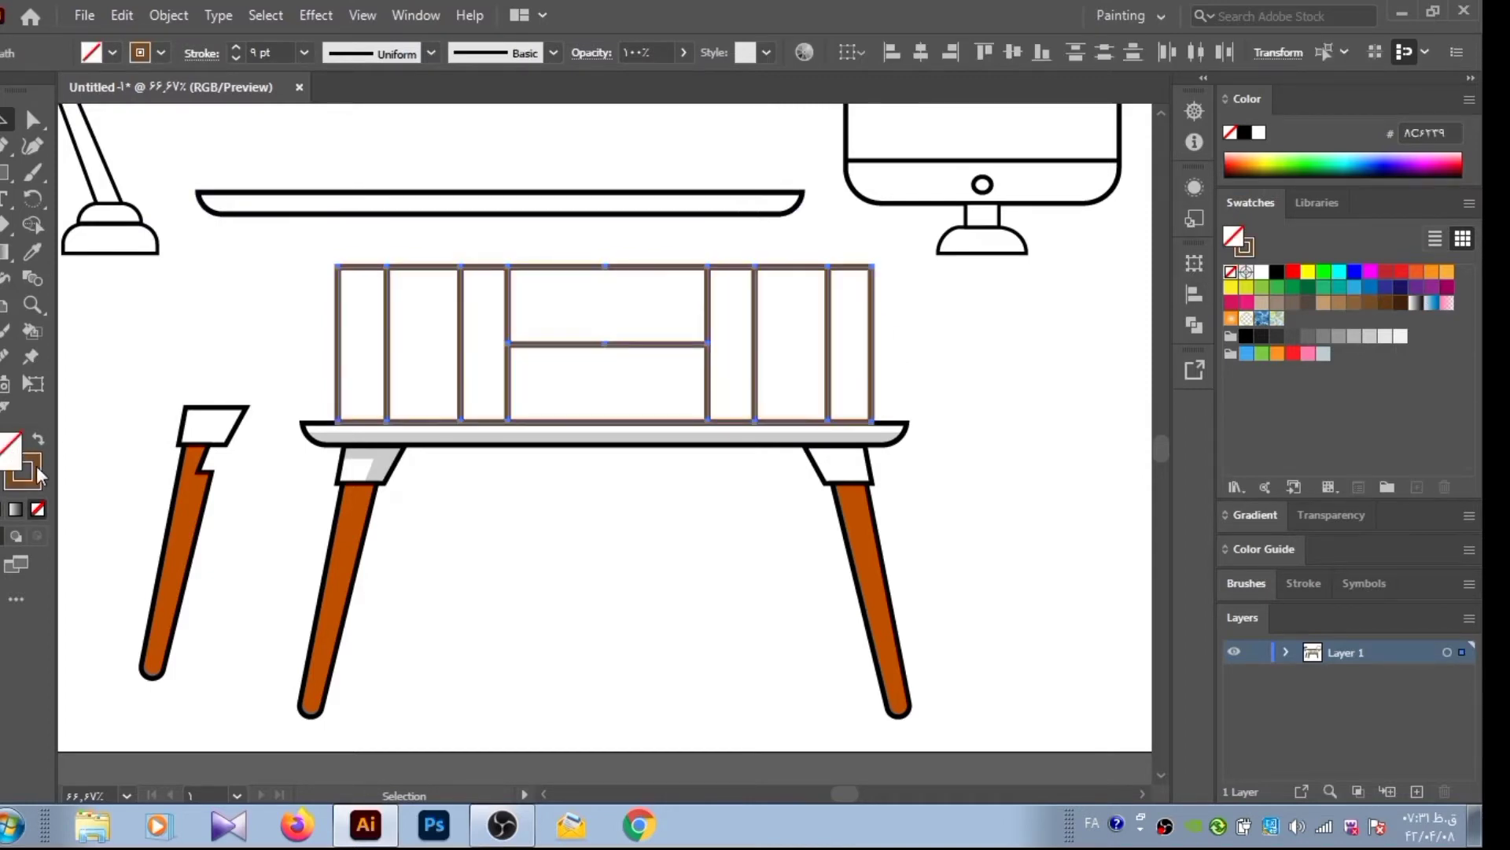
{"action": "left_click", "coordinate": [1251, 167]}
{"action": "left_click", "coordinate": [1097, 299]}
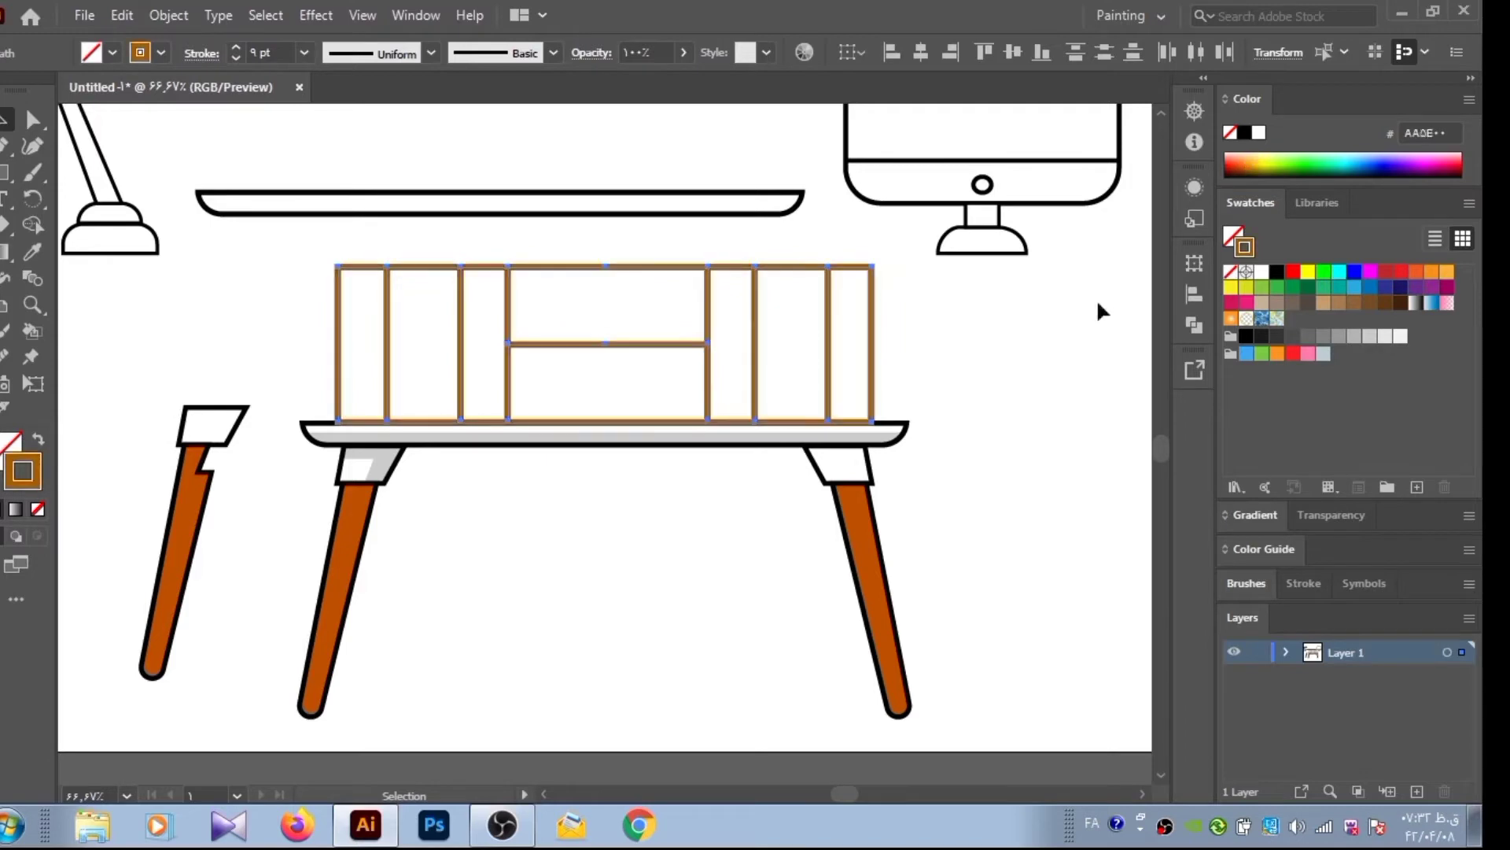
{"action": "left_click_drag", "start_coordinate": [280, 258], "coordinate": [895, 358]}
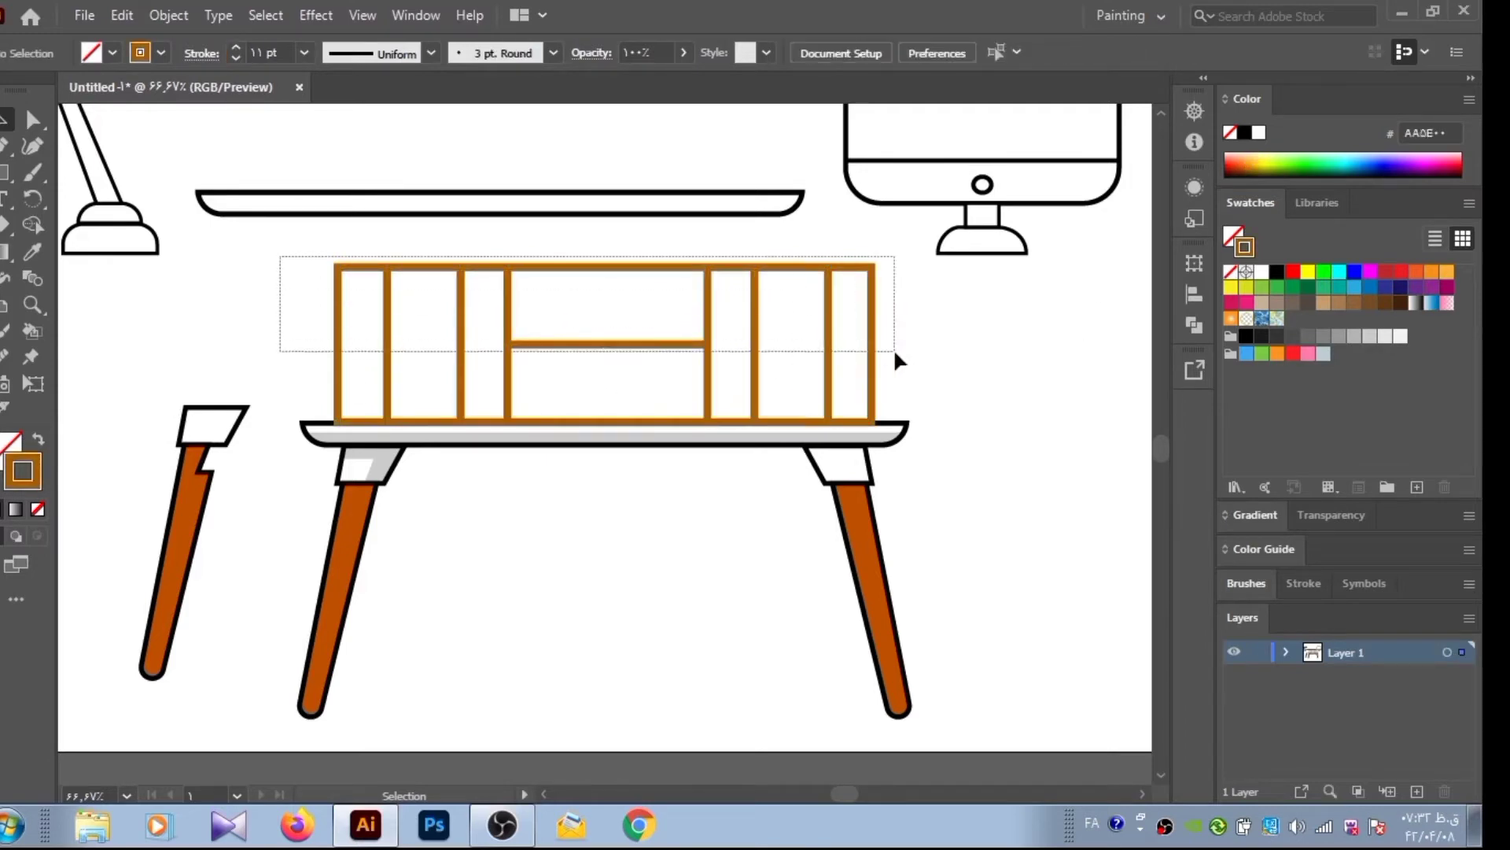
{"action": "left_click", "coordinate": [896, 354]}
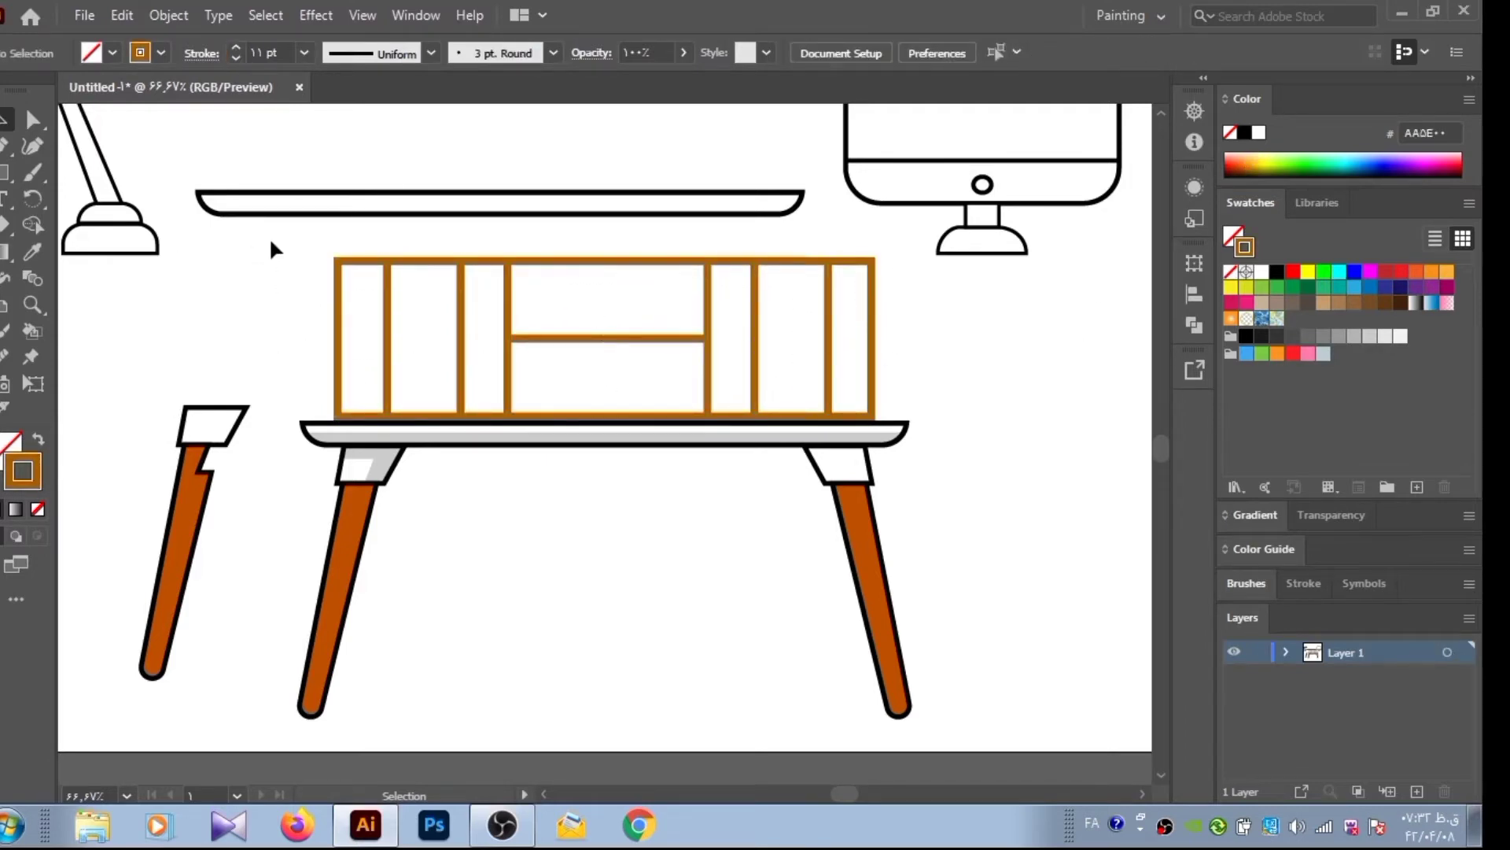
Remove the spare leg and long bar, and merge a small monitor-stand piece with Shape Builder
{"action": "left_click_drag", "start_coordinate": [1022, 217], "coordinate": [1022, 218]}
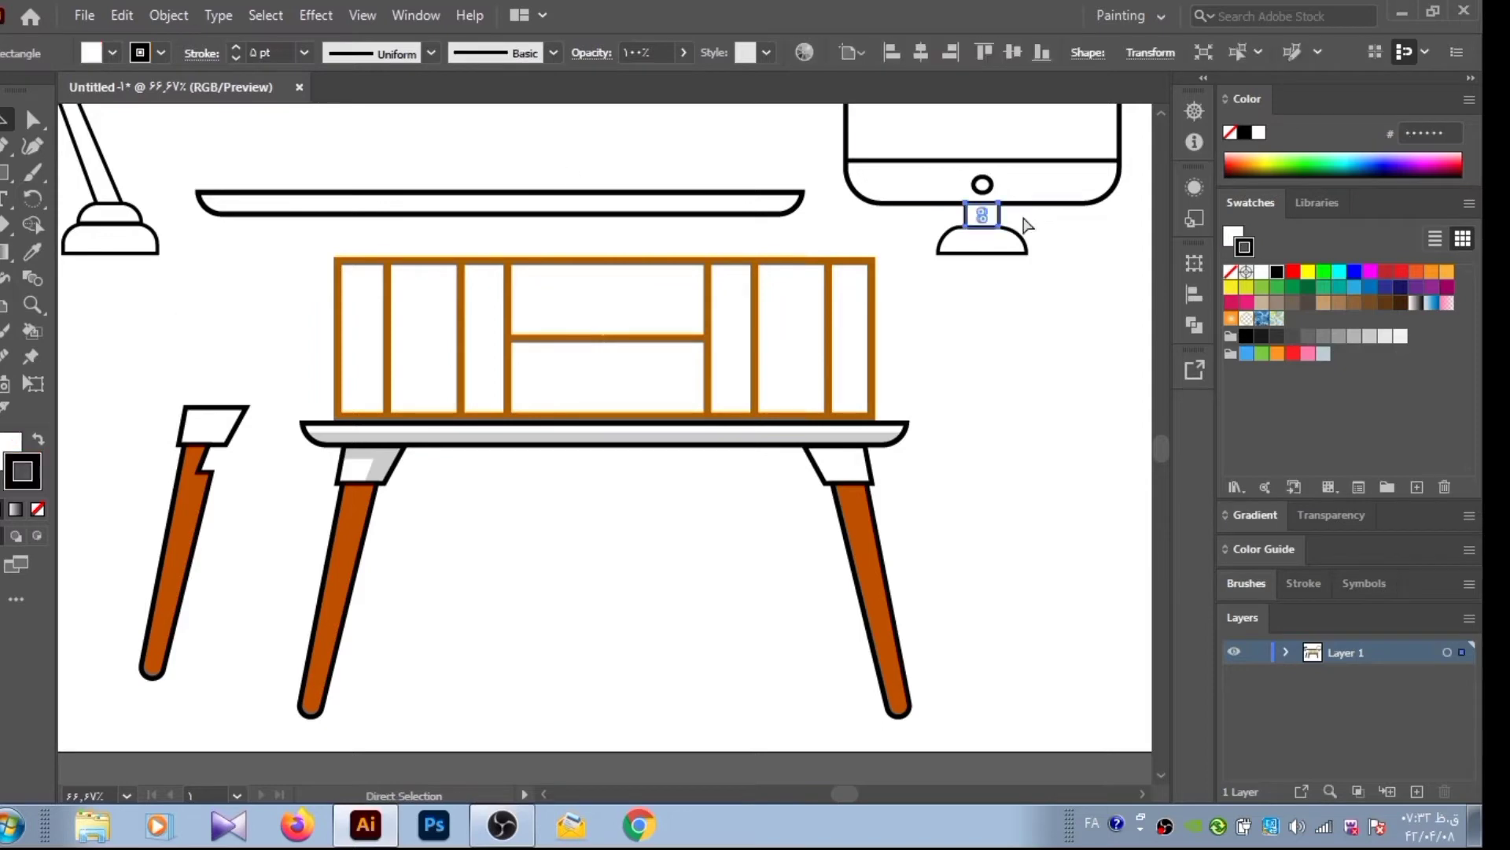
{"action": "key", "text": "ctrl+z"}
{"action": "key", "text": "ctrl+z"}
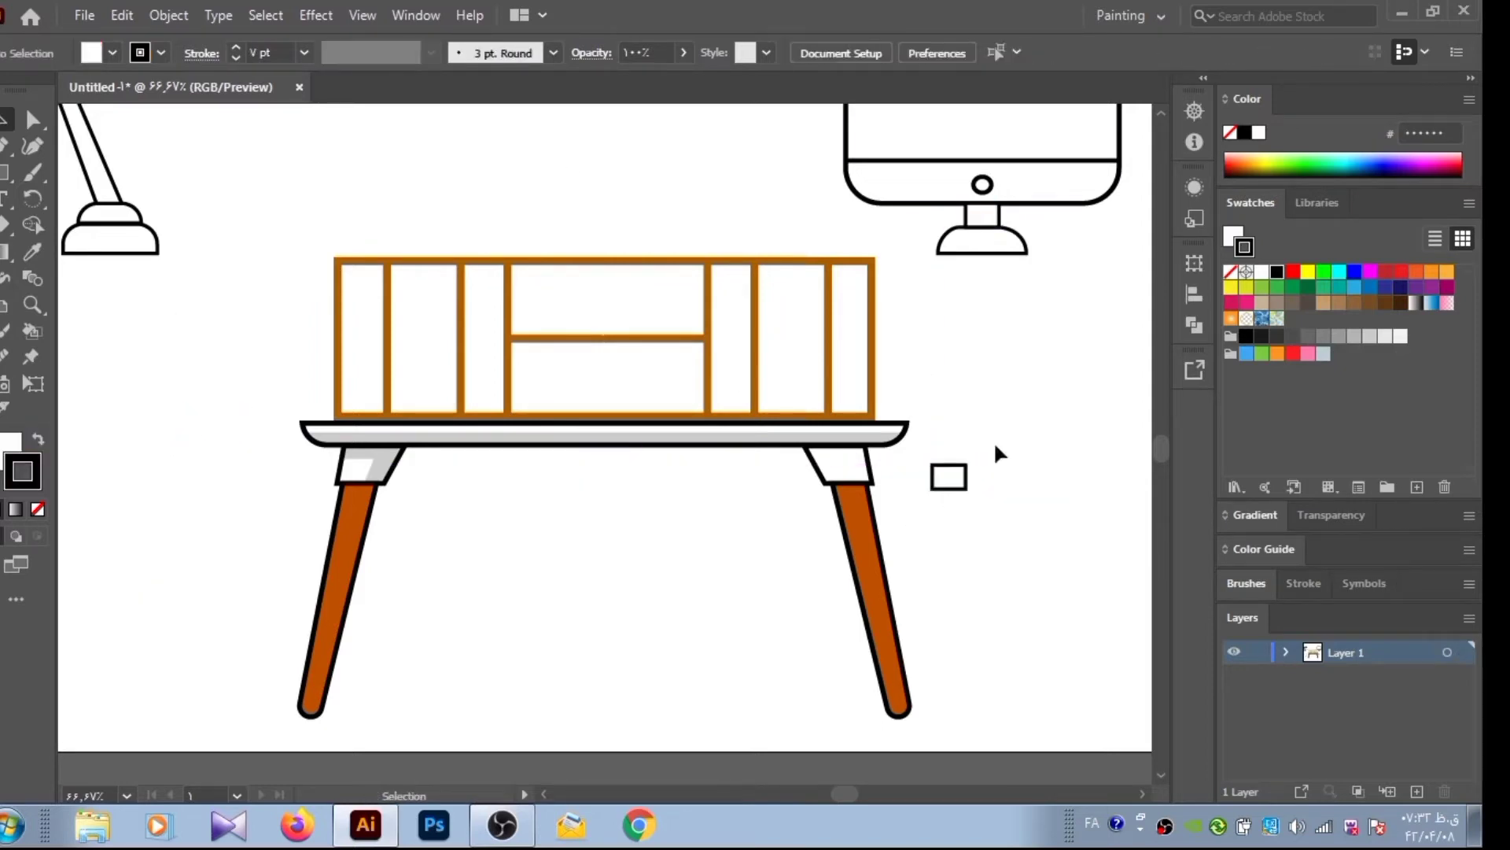
{"action": "left_click", "coordinate": [966, 438]}
{"action": "left_click", "coordinate": [976, 505]}
{"action": "key", "text": "ctrl+a"}
{"action": "left_click", "coordinate": [32, 226]}
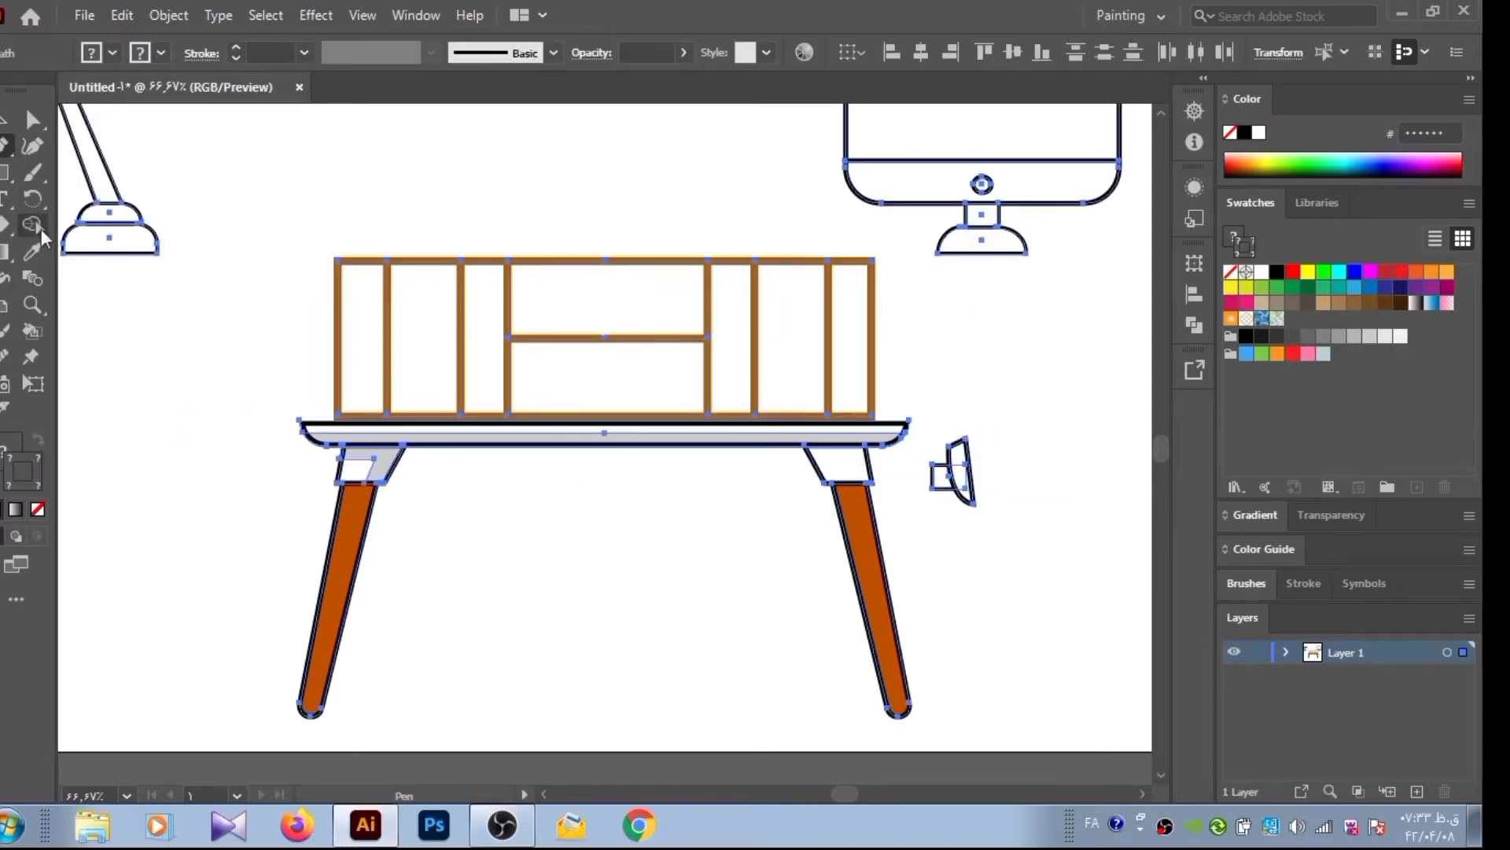
{"action": "left_click", "coordinate": [966, 503]}
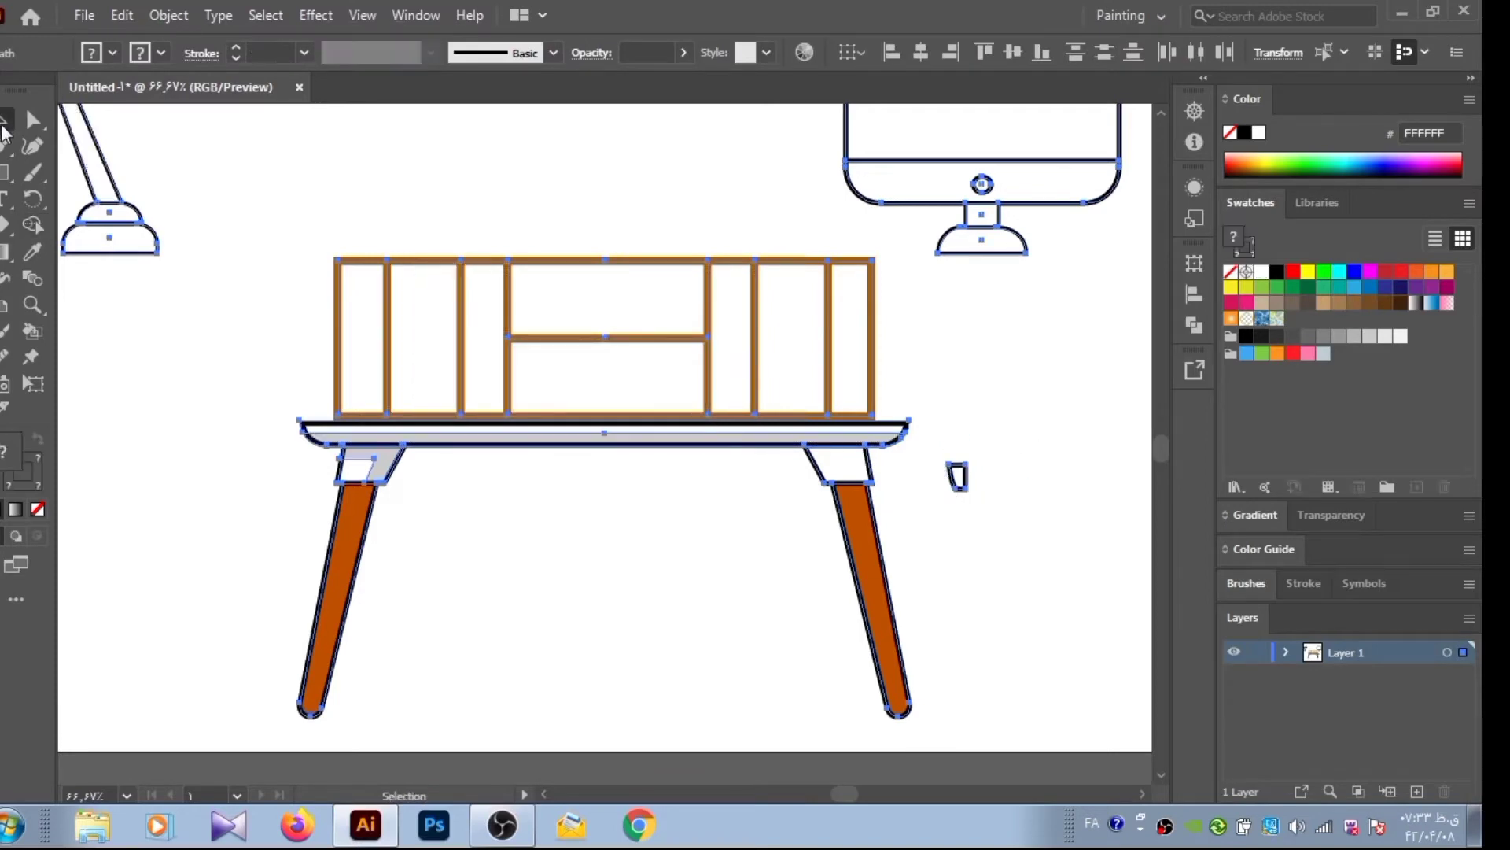
{"action": "key", "text": "v"}
{"action": "key", "text": "ctrl+shift+a"}
{"action": "left_click", "coordinate": [993, 219]}
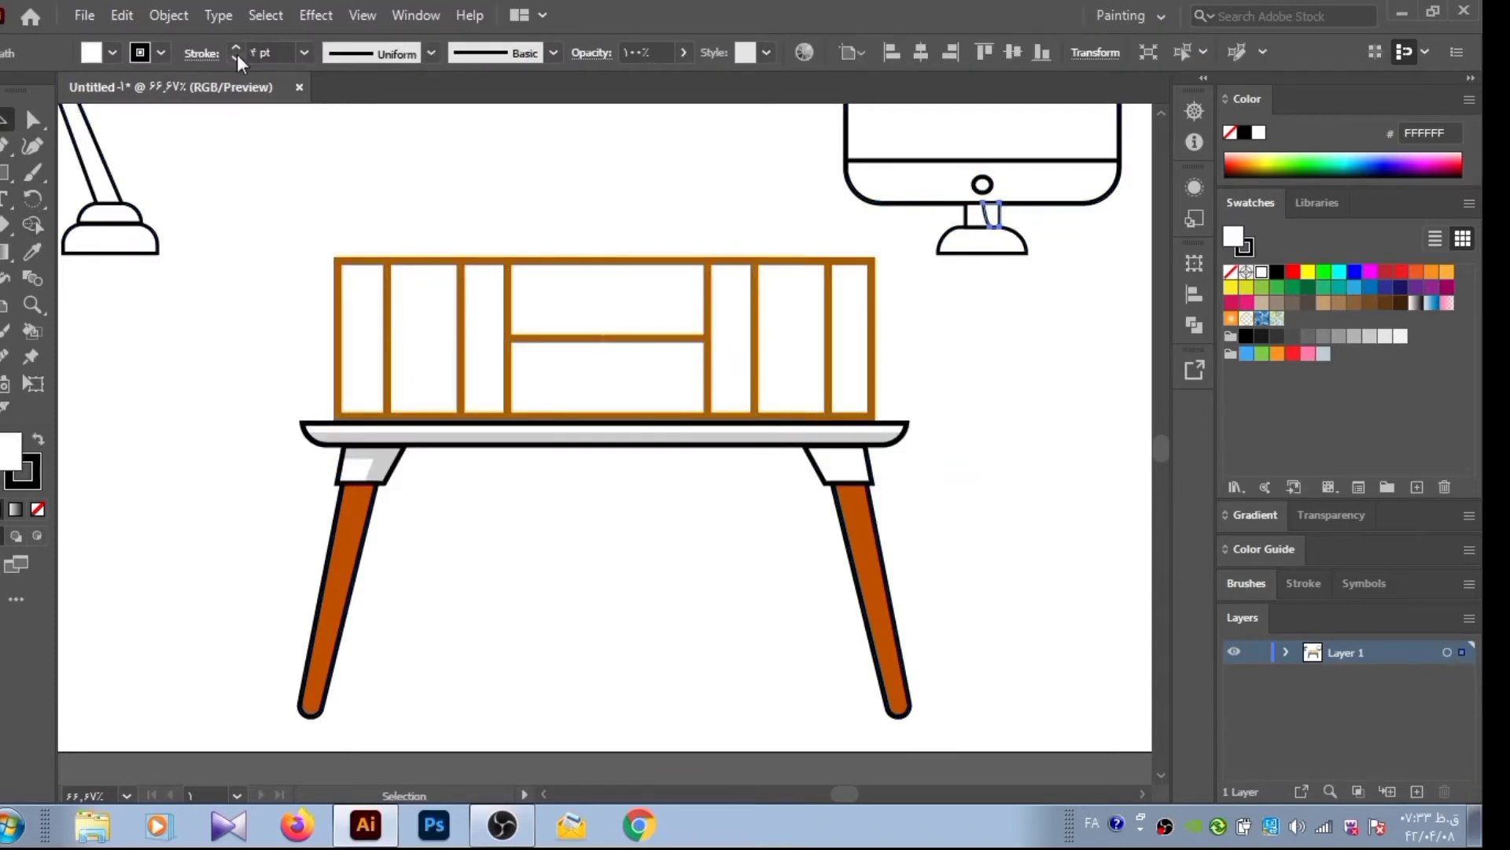
Draw a short horizontal line across the monitor stand base
{"action": "key", "text": "ctrl+minus"}
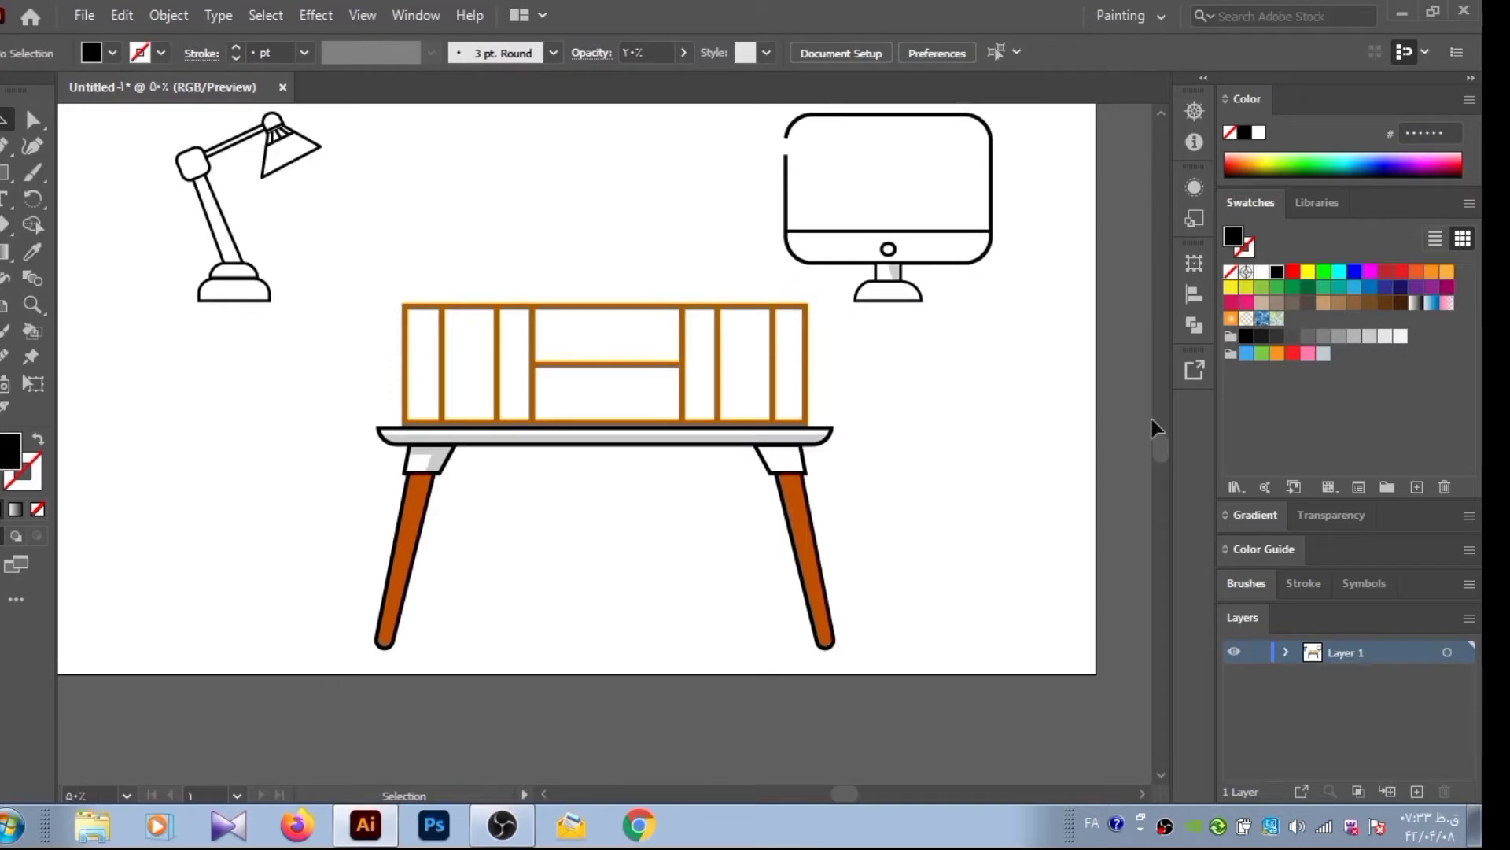
{"action": "left_click", "coordinate": [859, 291]}
{"action": "left_click", "coordinate": [901, 291]}
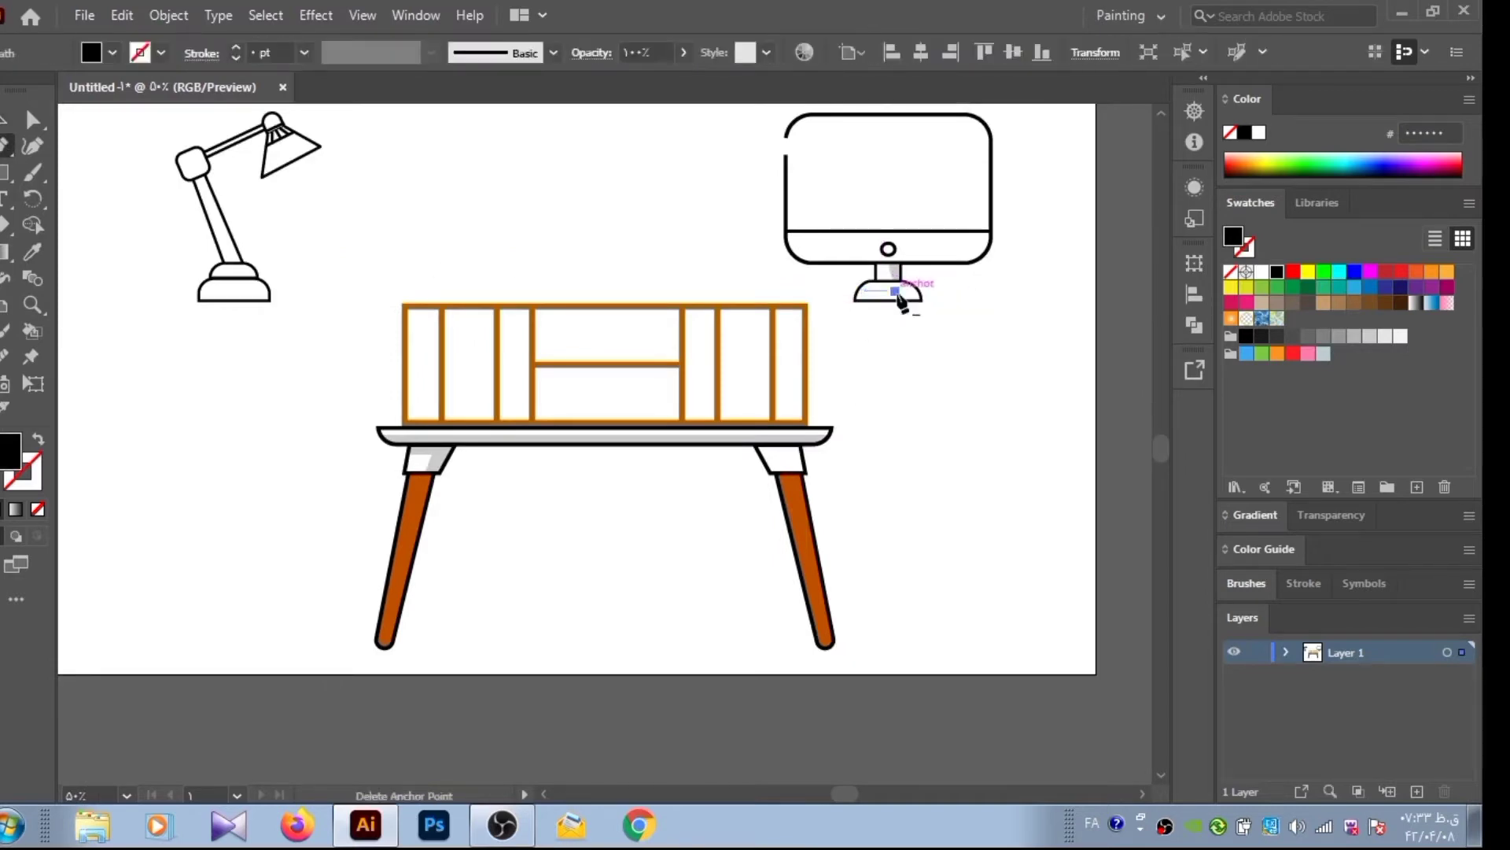
{"action": "left_click", "coordinate": [7, 125]}
{"action": "key", "text": "ctrl+shift+a"}
Move the monitor down onto the desk and raise it so its stand rests on the tabletop
{"action": "key", "text": "d"}
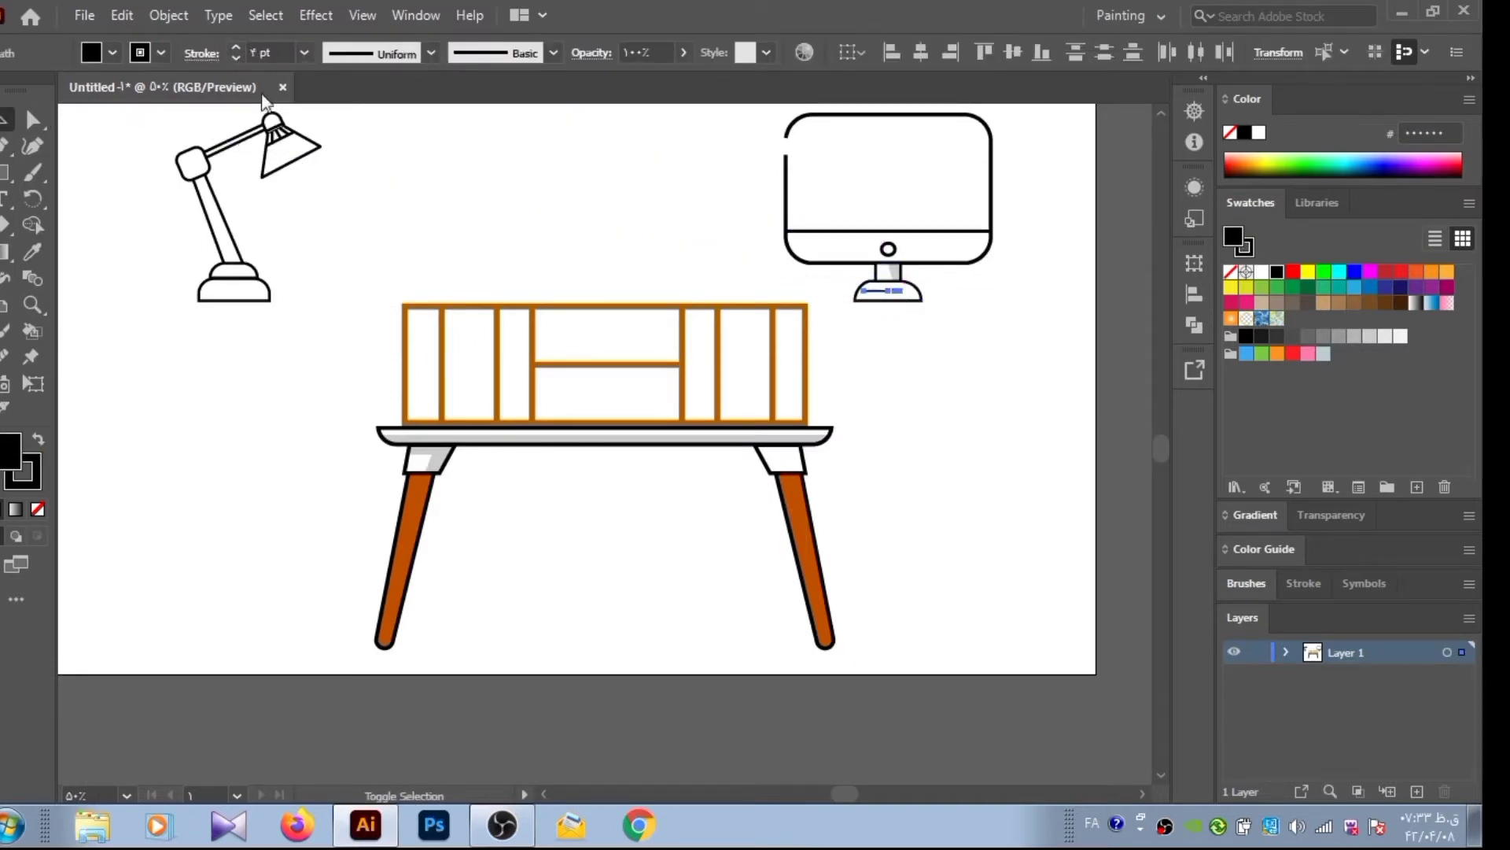
{"action": "mouse_move", "coordinate": [756, 112]}
{"action": "left_mouse_down"}
{"action": "mouse_move", "coordinate": [977, 294]}
{"action": "mouse_move", "coordinate": [630, 412]}
{"action": "left_mouse_up"}
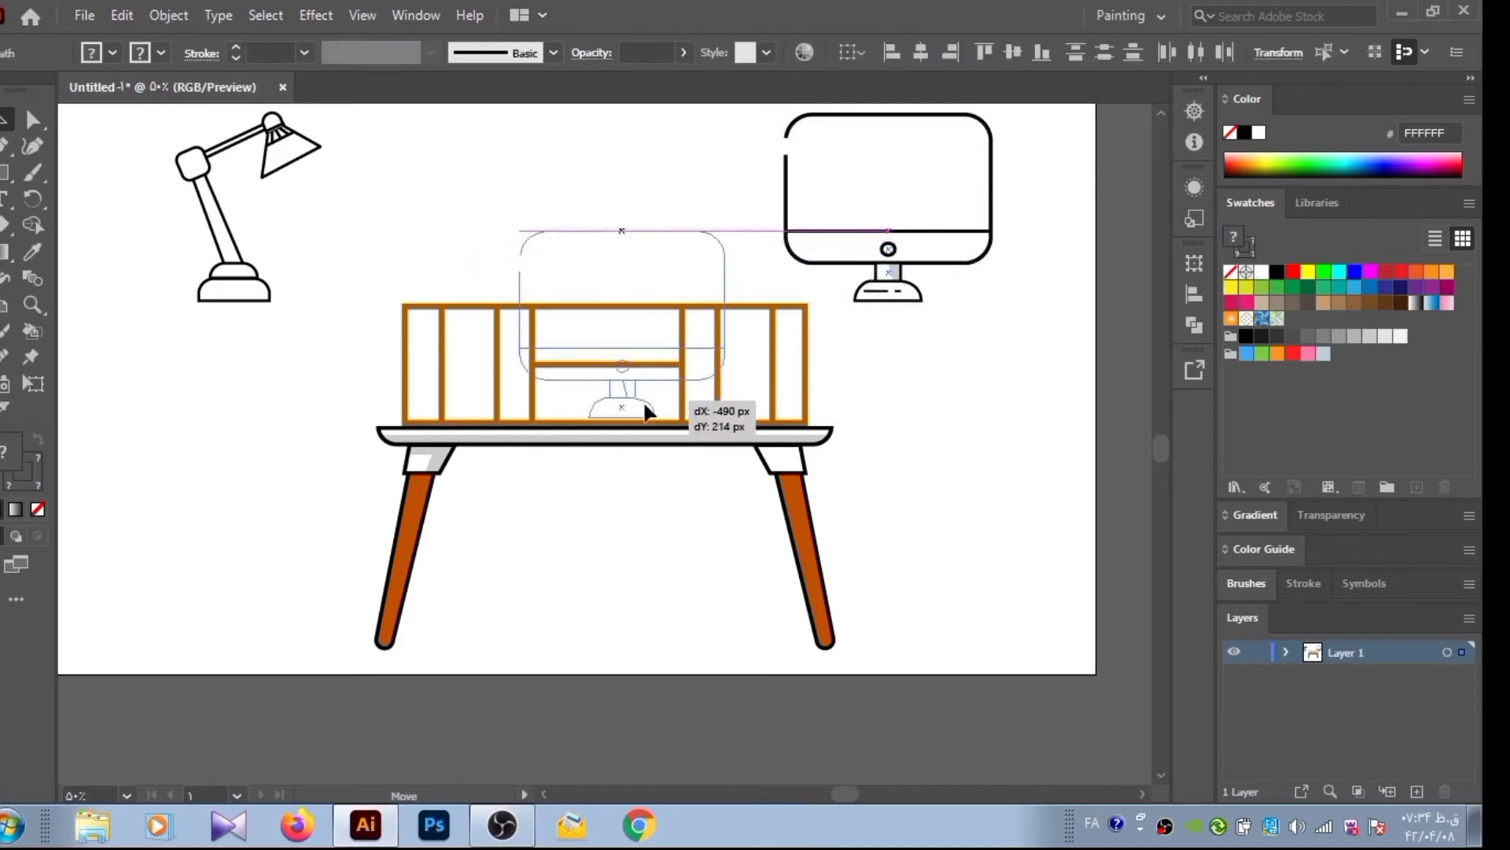
{"action": "left_click", "coordinate": [624, 516]}
{"action": "key", "text": "ctrl+z"}
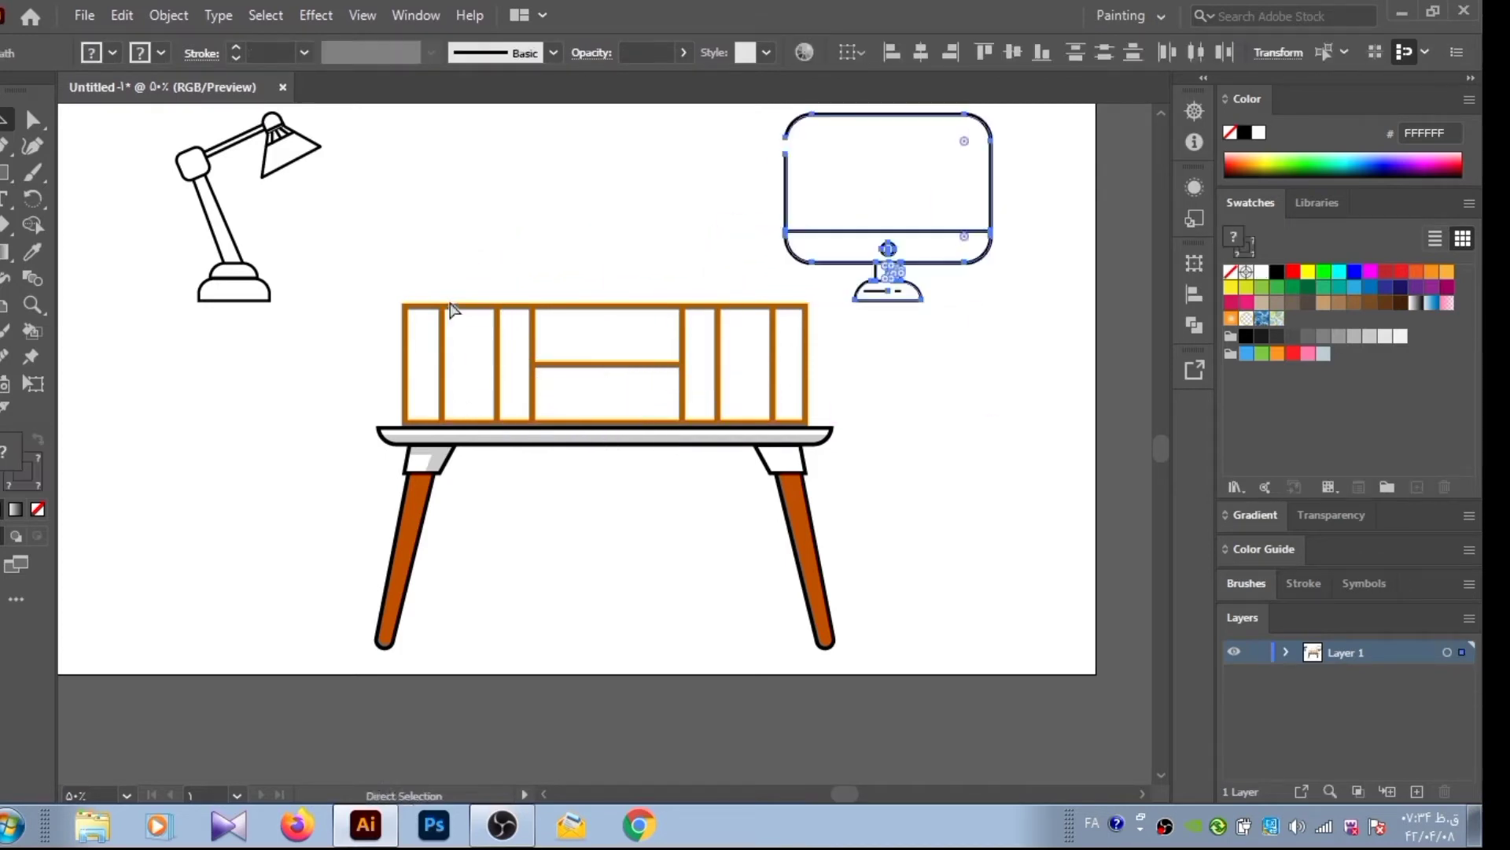
{"action": "key", "text": "ctrl+shift+z"}
{"action": "key", "text": "ctrl+z"}
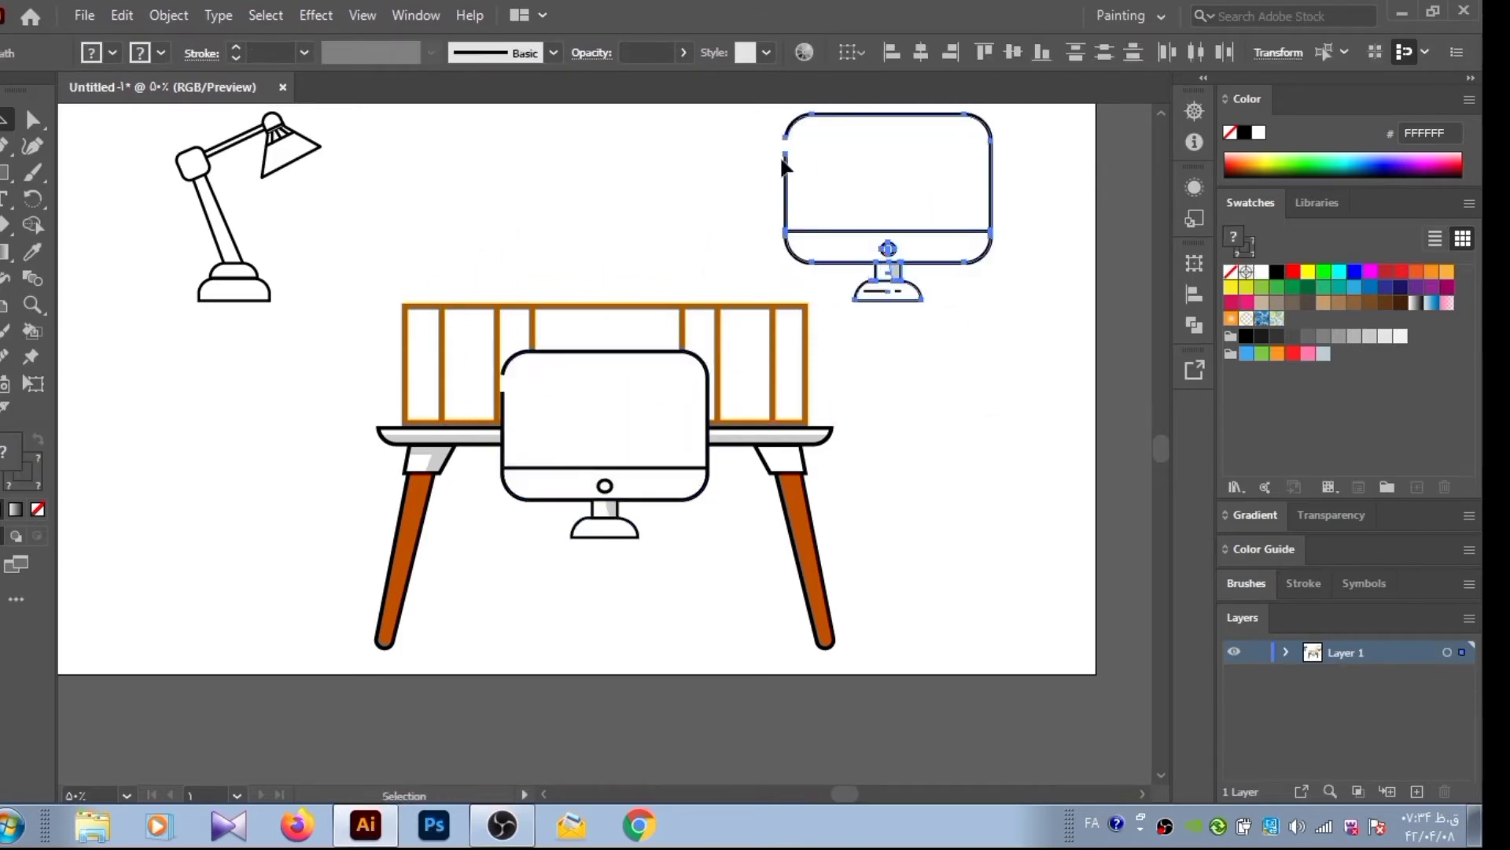
{"action": "key", "text": "ctrl+shift+z"}
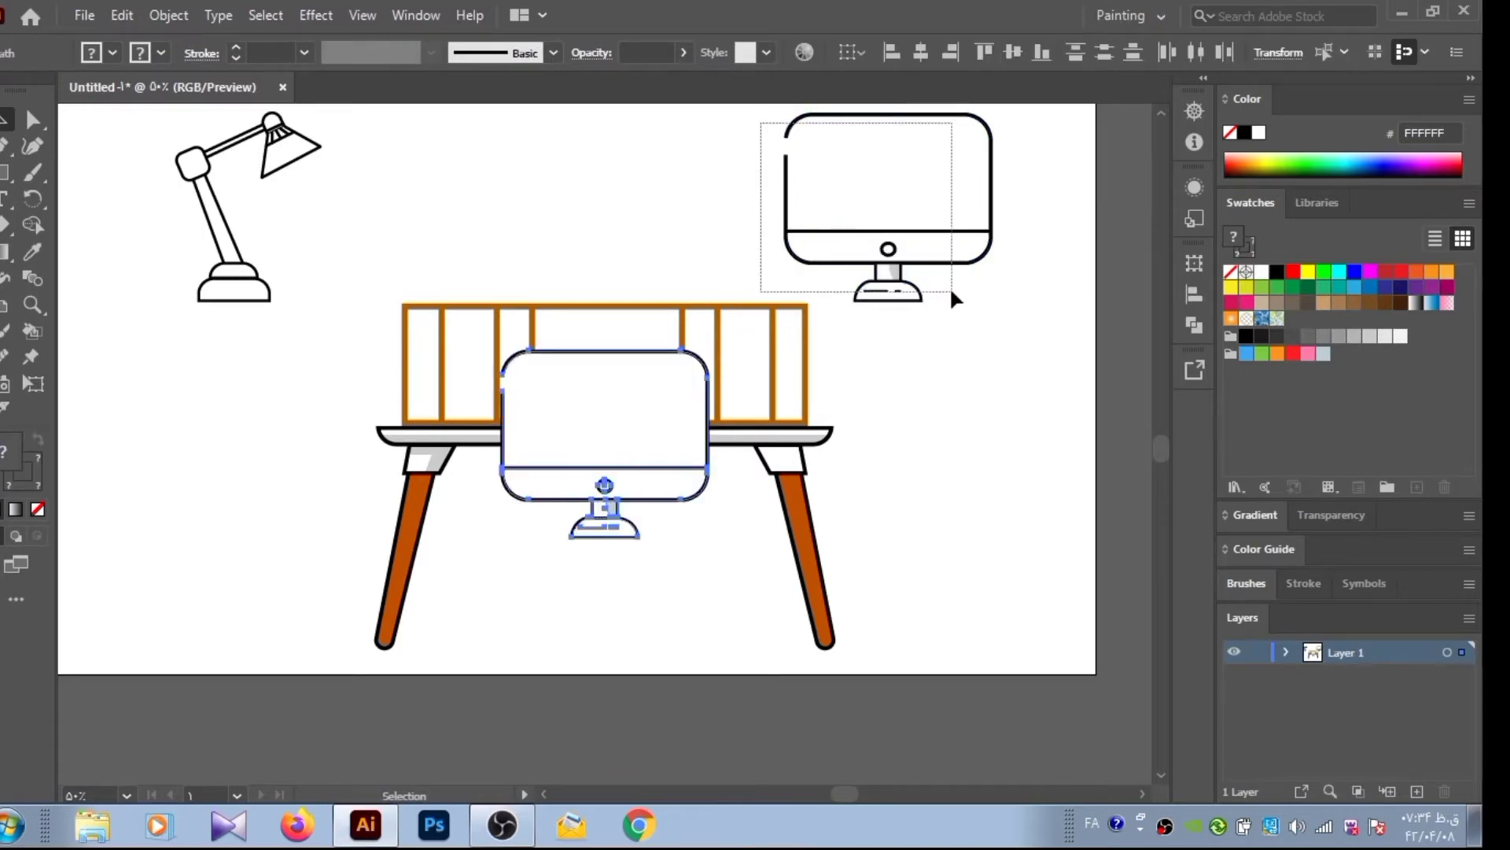
{"action": "left_click_drag", "start_coordinate": [605, 528], "coordinate": [606, 378]}
{"action": "left_click", "coordinate": [681, 234]}
{"action": "left_click", "coordinate": [195, 187]}
Fill both tiers of the lamp base light blue, eyedropping the colour onto the upper dome
{"action": "left_click", "coordinate": [313, 237]}
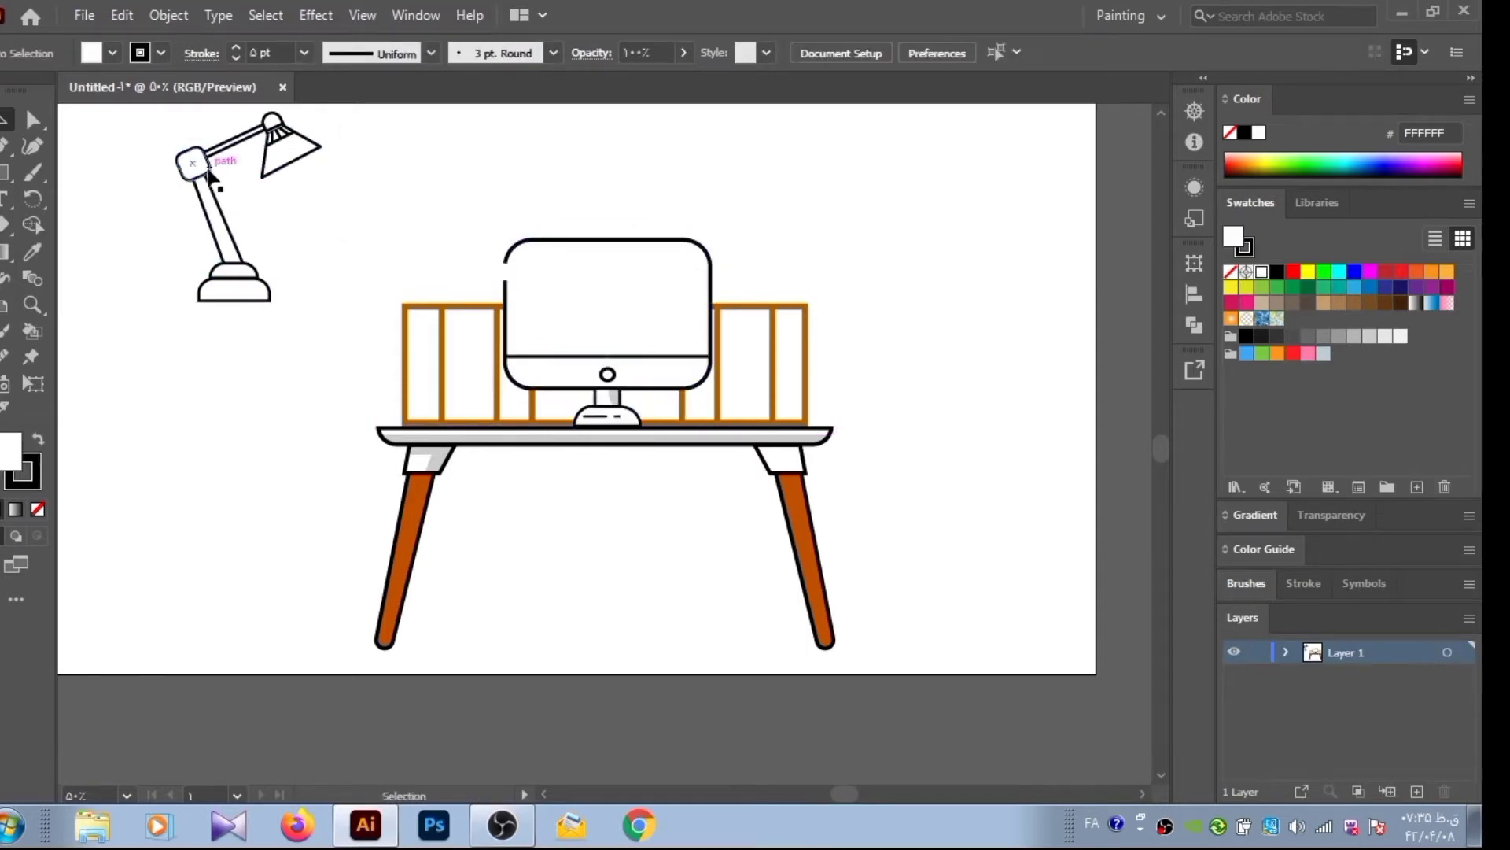
{"action": "left_click", "coordinate": [206, 291]}
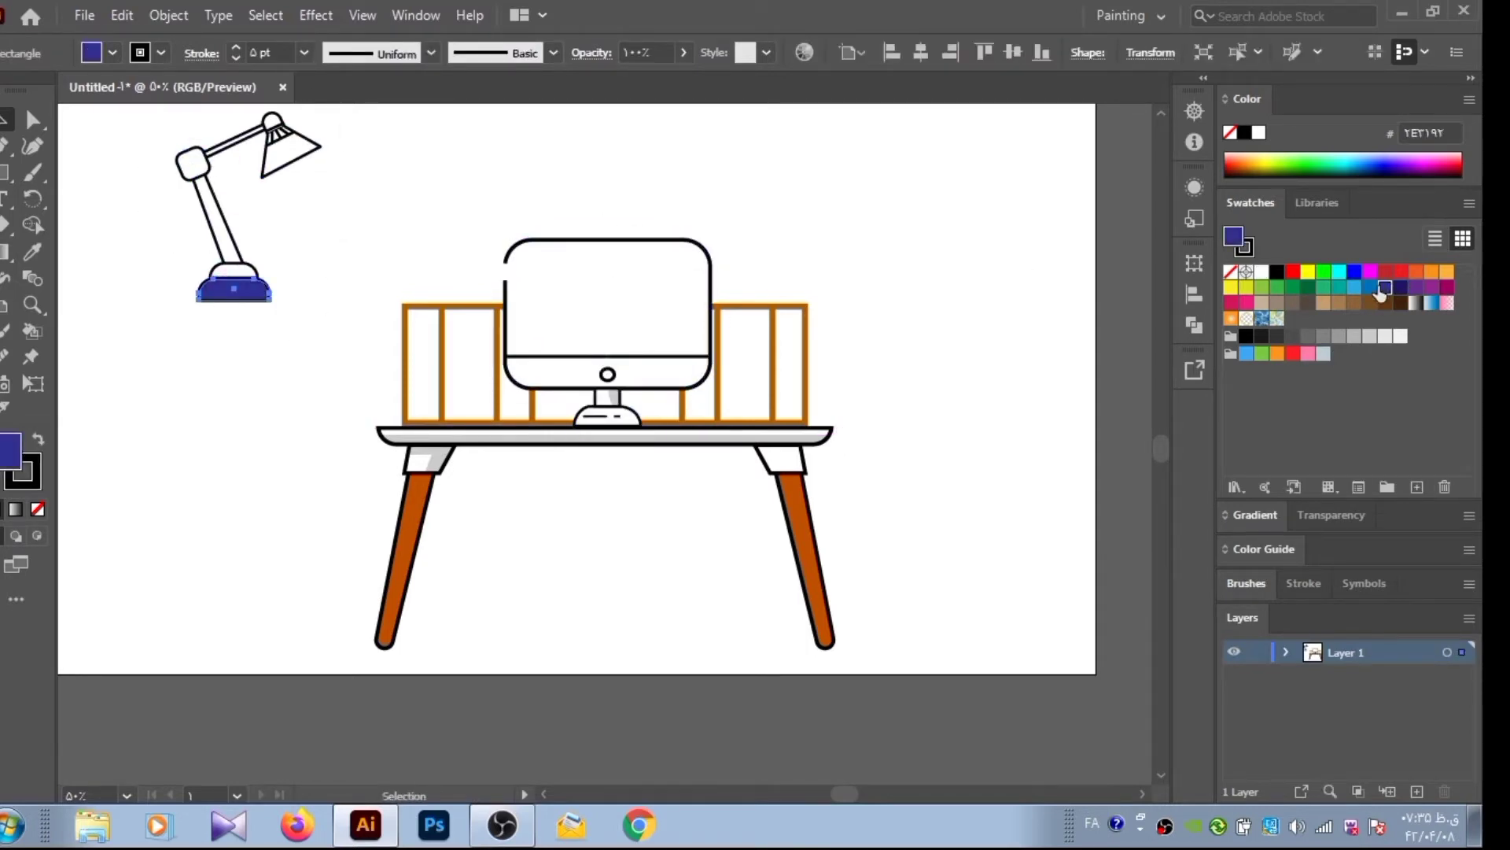
{"action": "left_click", "coordinate": [1195, 263]}
{"action": "left_click", "coordinate": [233, 269]}
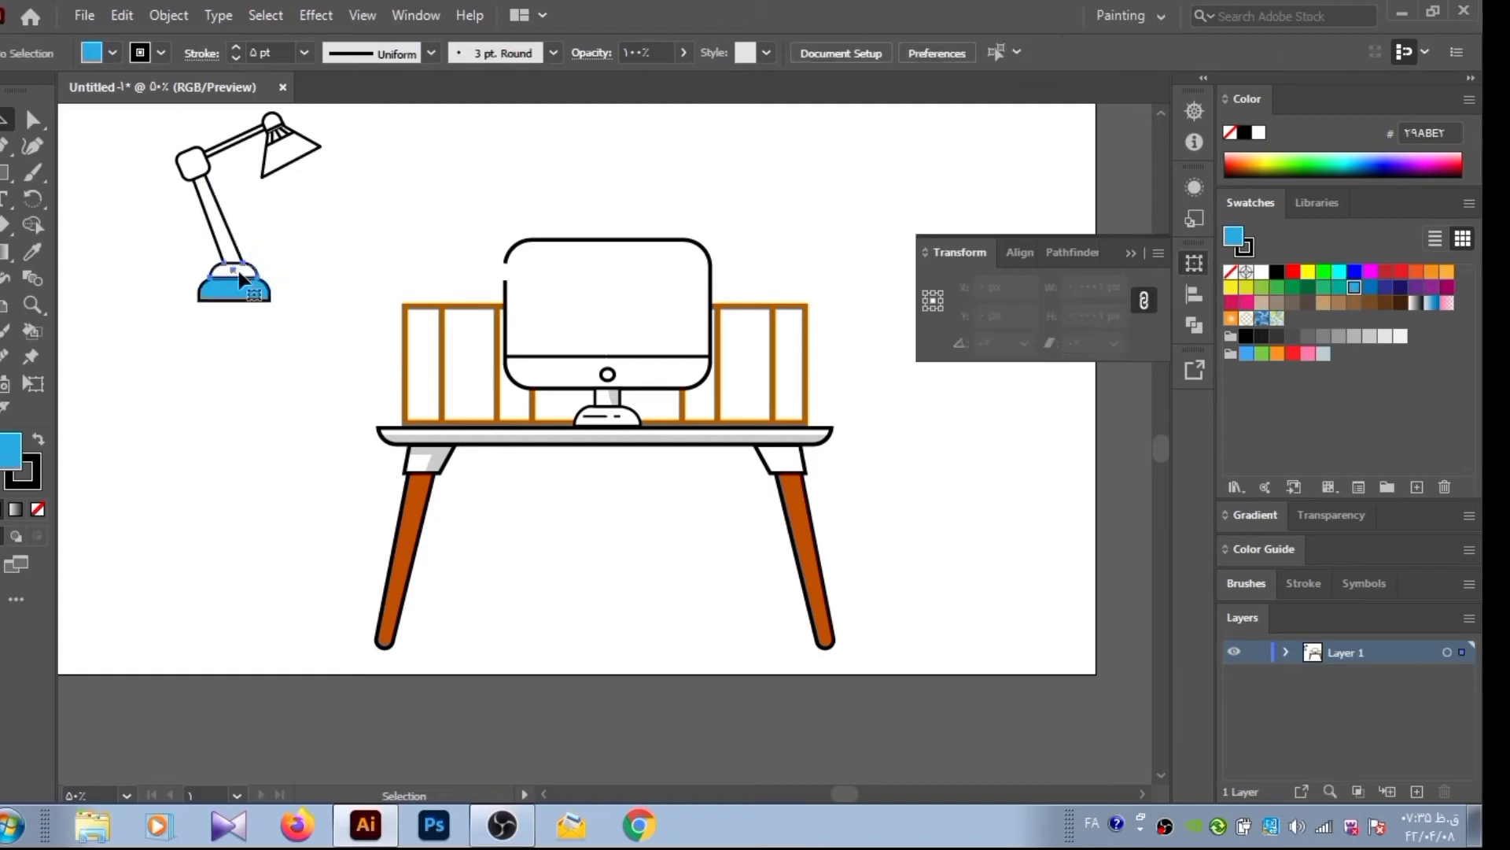
{"action": "left_click", "coordinate": [34, 252]}
{"action": "left_click", "coordinate": [229, 287]}
Place a copy of the two-tier lamp base lower on the artboard to the left
{"action": "key", "text": "v"}
{"action": "left_click", "coordinate": [285, 211]}
{"action": "left_click_drag", "start_coordinate": [217, 314], "coordinate": [161, 241]}
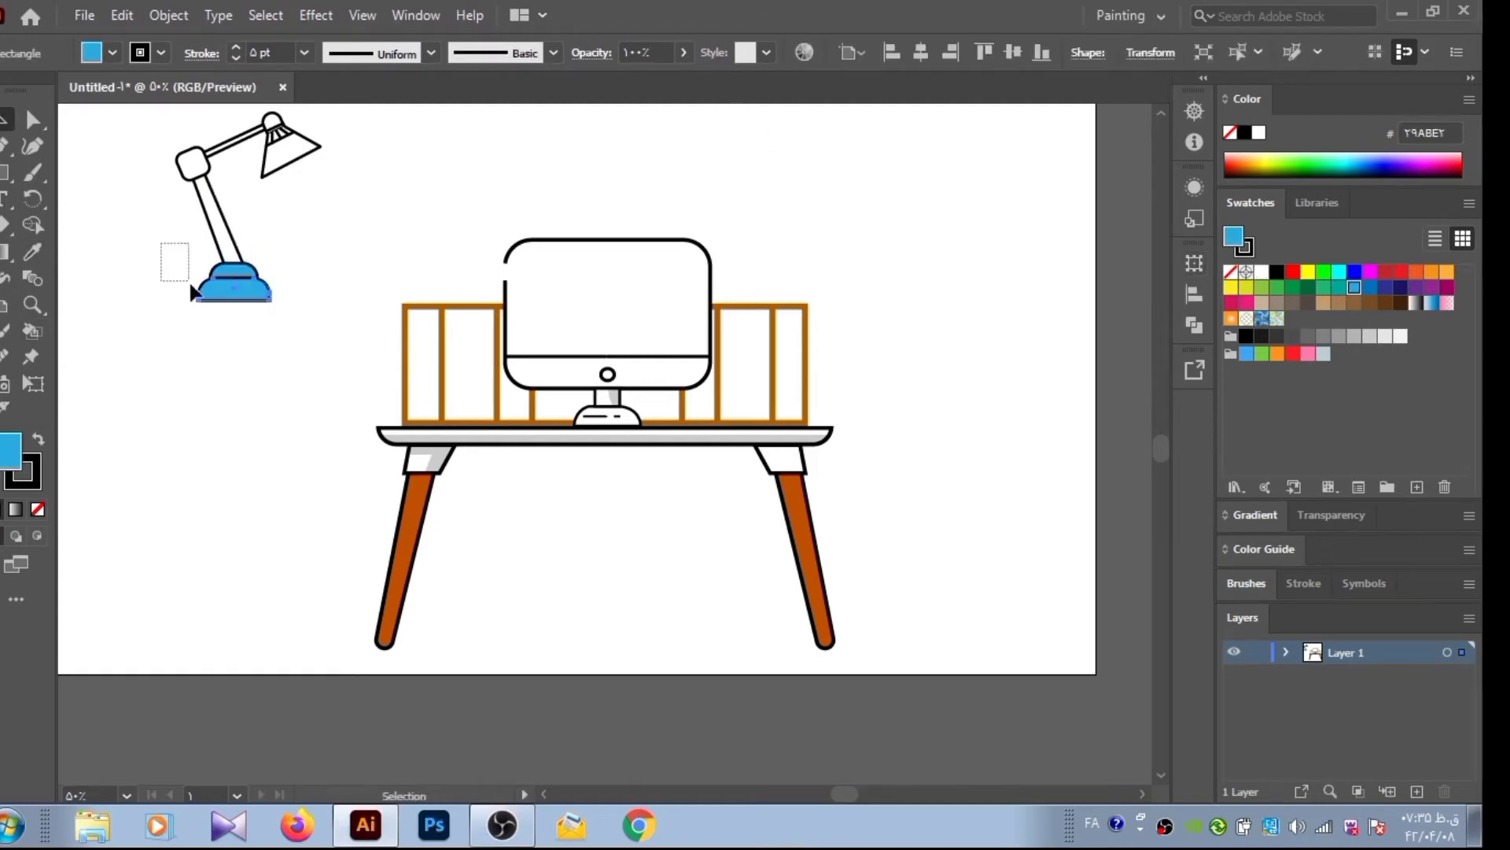
{"action": "left_click_drag", "start_coordinate": [600, 468], "coordinate": [234, 472]}
{"action": "key", "text": "p"}
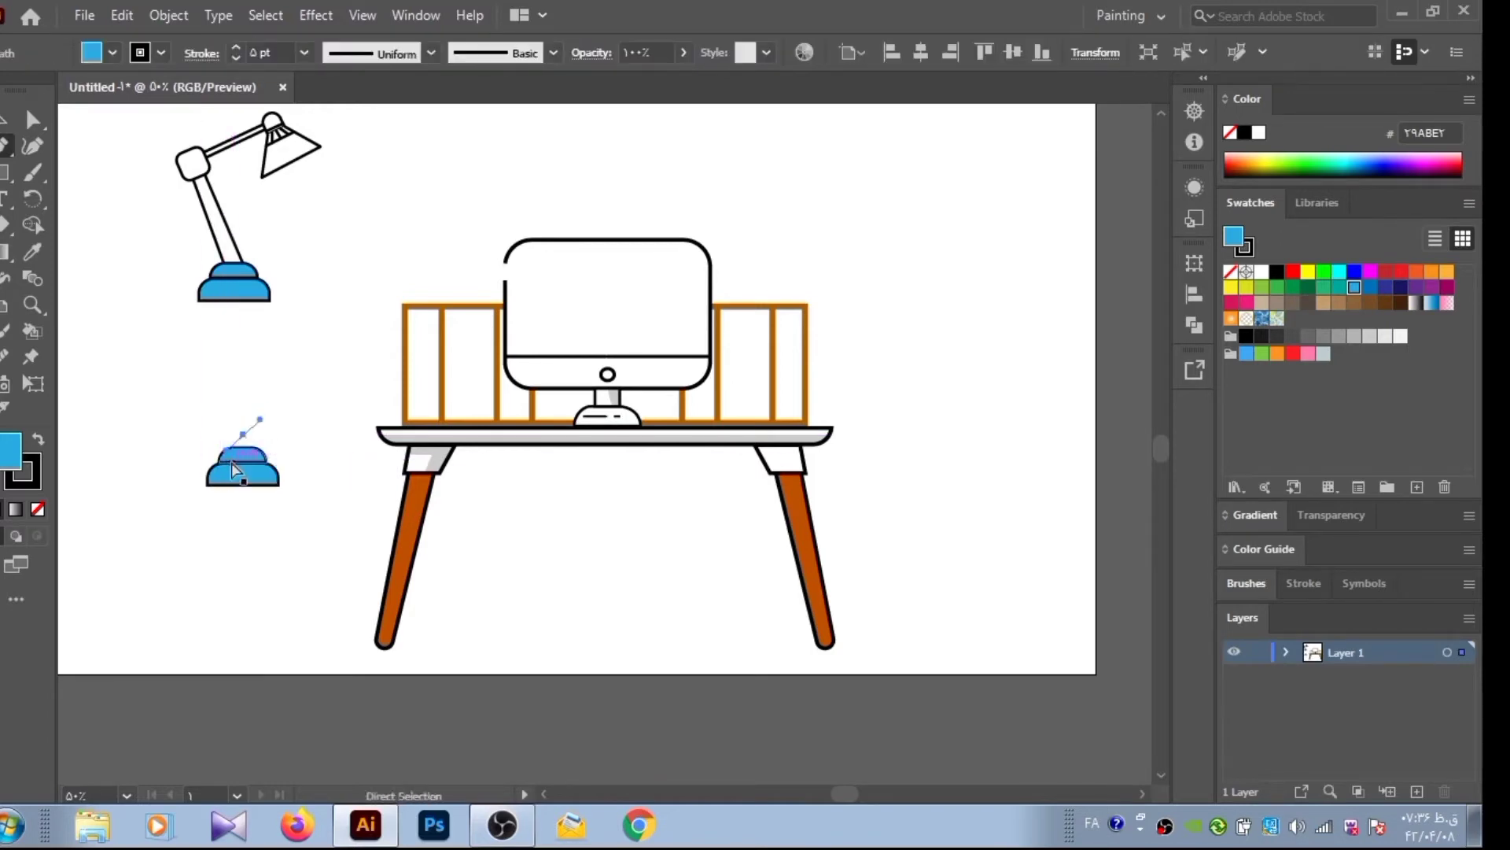
Cut a window sliver from the copied base's dome using a Pen triangle and Shape Builder
{"action": "key", "text": "z"}
{"action": "left_click_drag", "start_coordinate": [77, 507], "coordinate": [299, 529]}
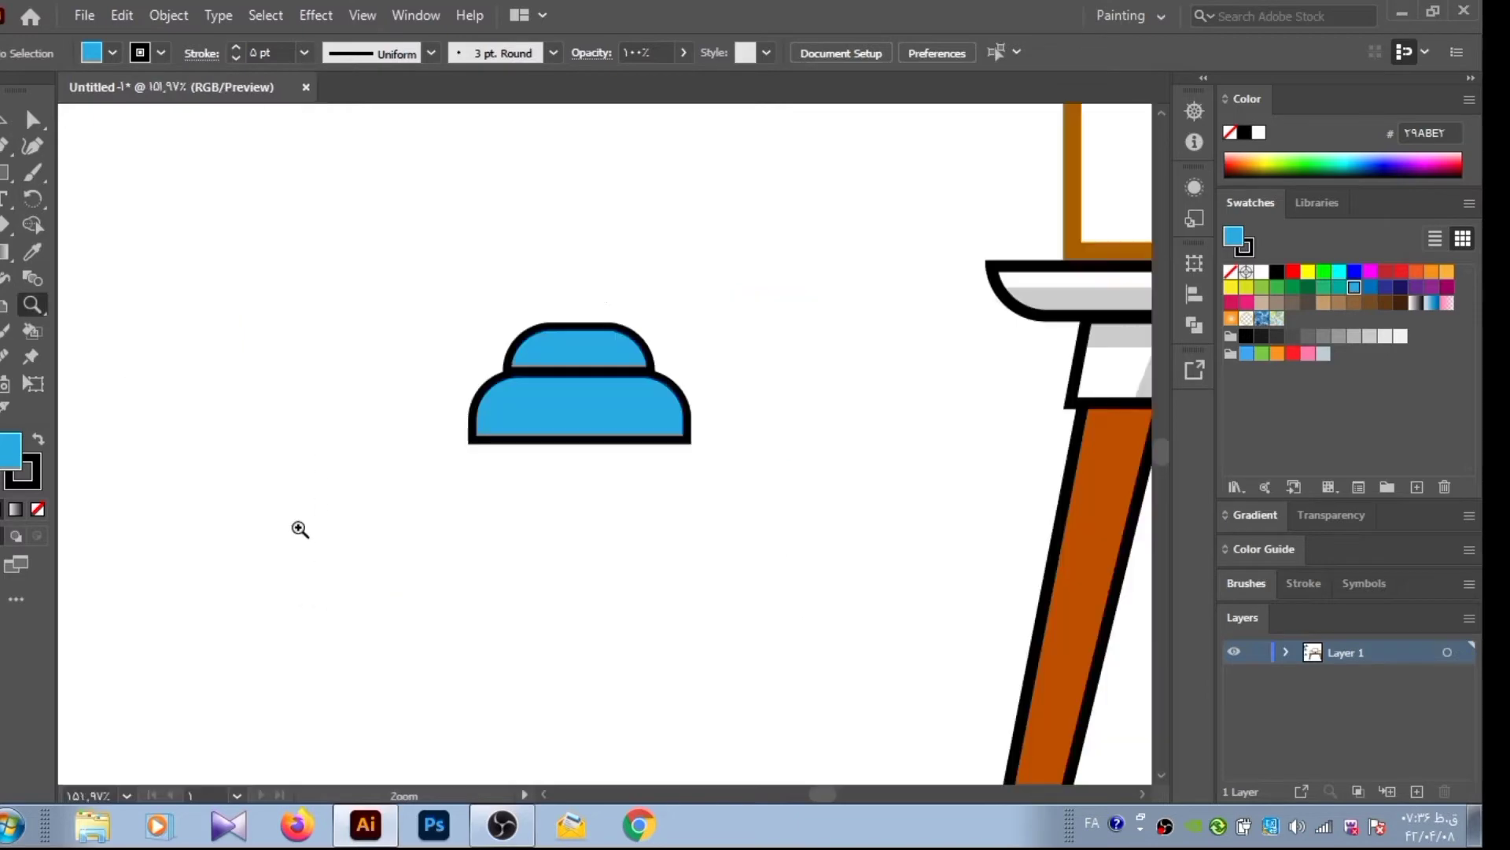
{"action": "mouse_move", "coordinate": [579, 286]}
{"action": "left_mouse_down"}
{"action": "mouse_move", "coordinate": [630, 223]}
{"action": "mouse_move", "coordinate": [590, 244]}
{"action": "left_mouse_up"}
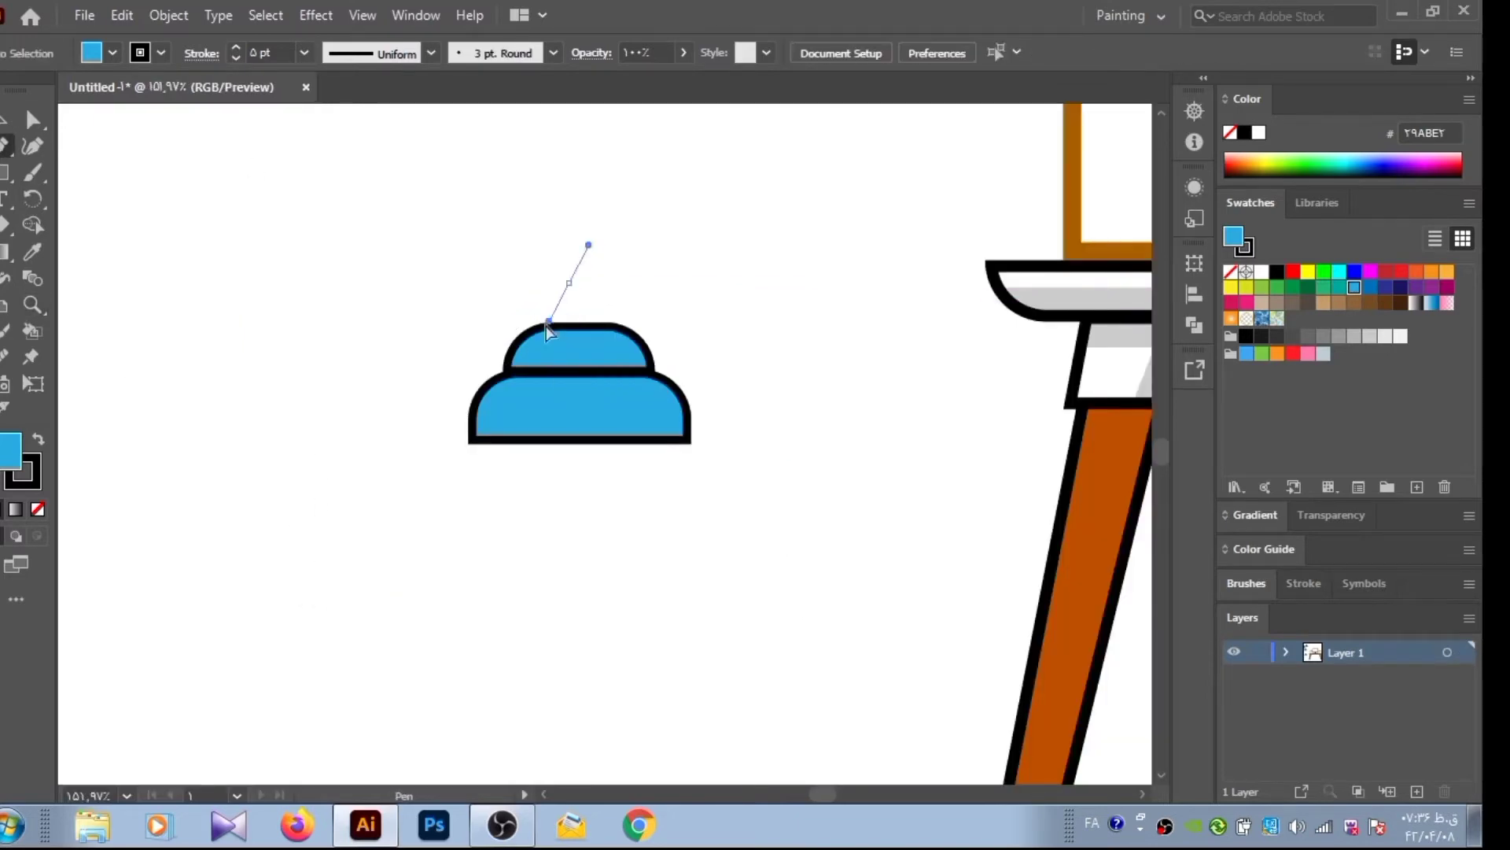
{"action": "left_click", "coordinate": [548, 385]}
{"action": "left_click", "coordinate": [373, 322]}
{"action": "left_click", "coordinate": [569, 283]}
{"action": "key", "text": "ctrl+a"}
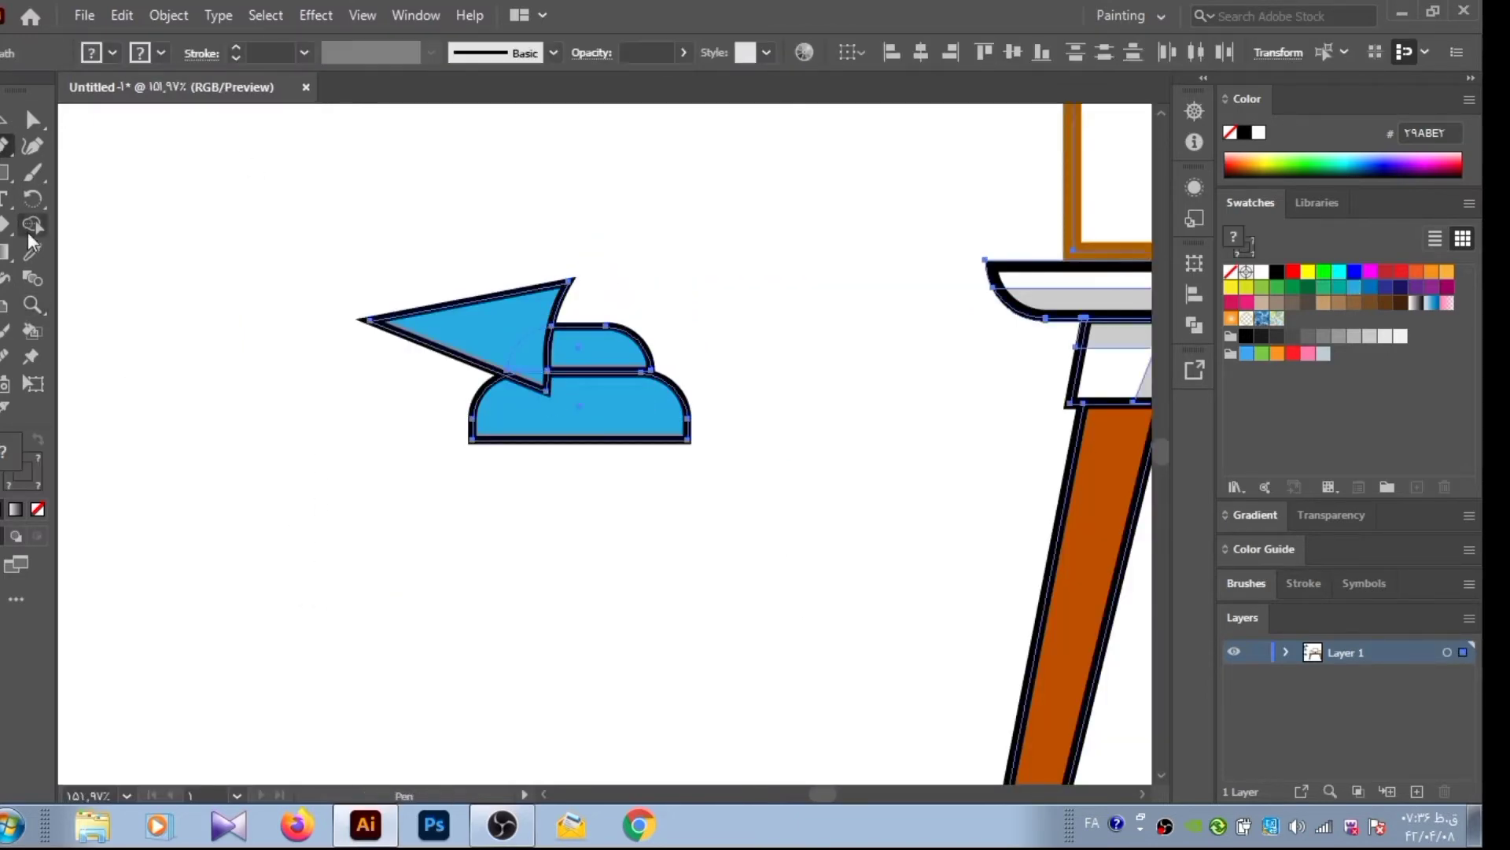
{"action": "key", "text": "shift+m"}
{"action": "left_click", "coordinate": [441, 330], "text": "alt"}
{"action": "key", "text": "v"}
{"action": "left_click", "coordinate": [347, 233]}
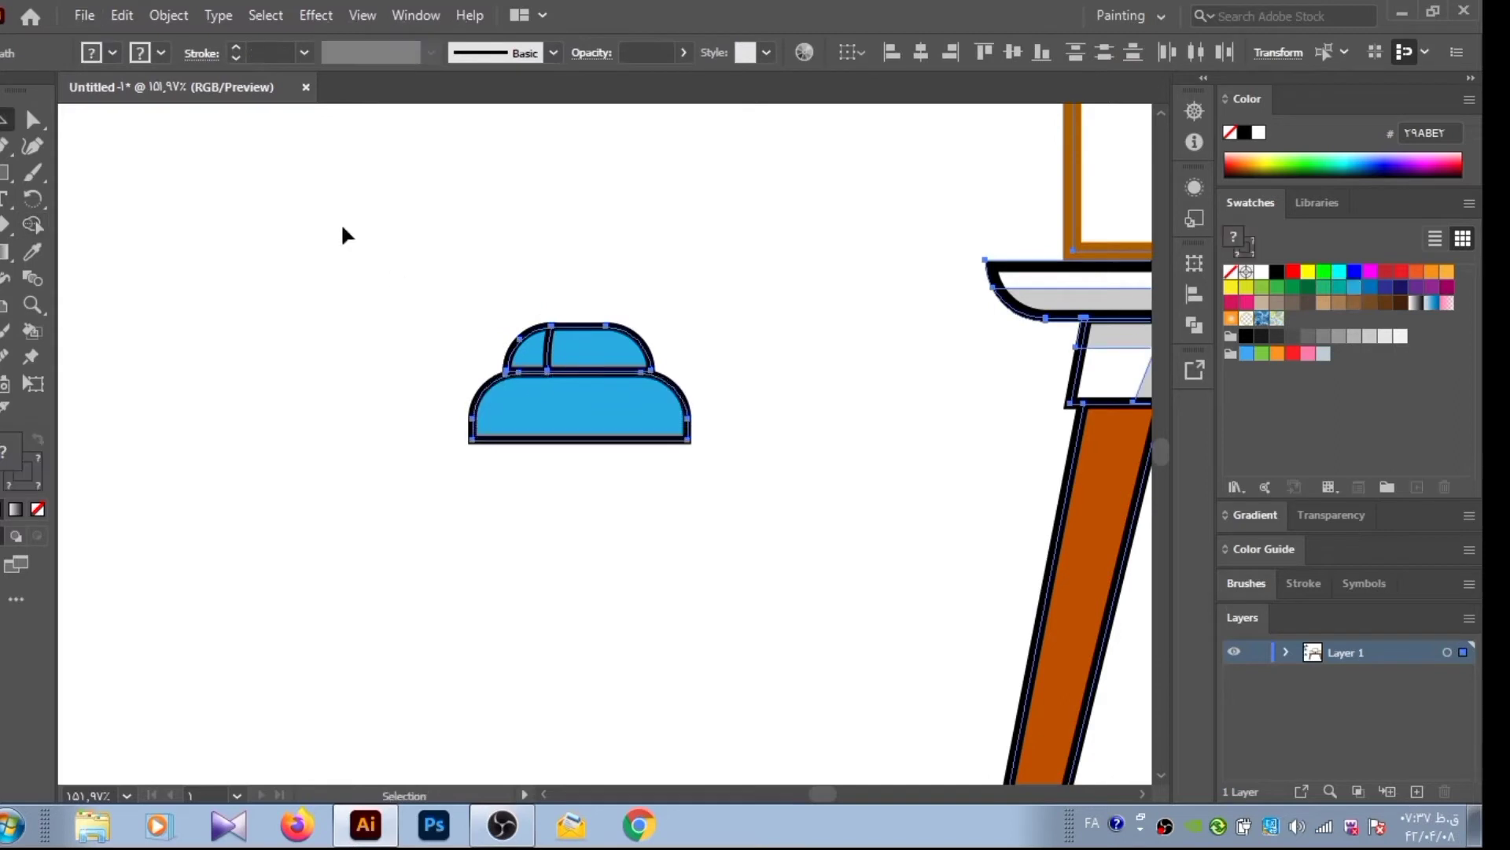
{"action": "left_click_drag", "start_coordinate": [529, 378], "coordinate": [328, 351]}
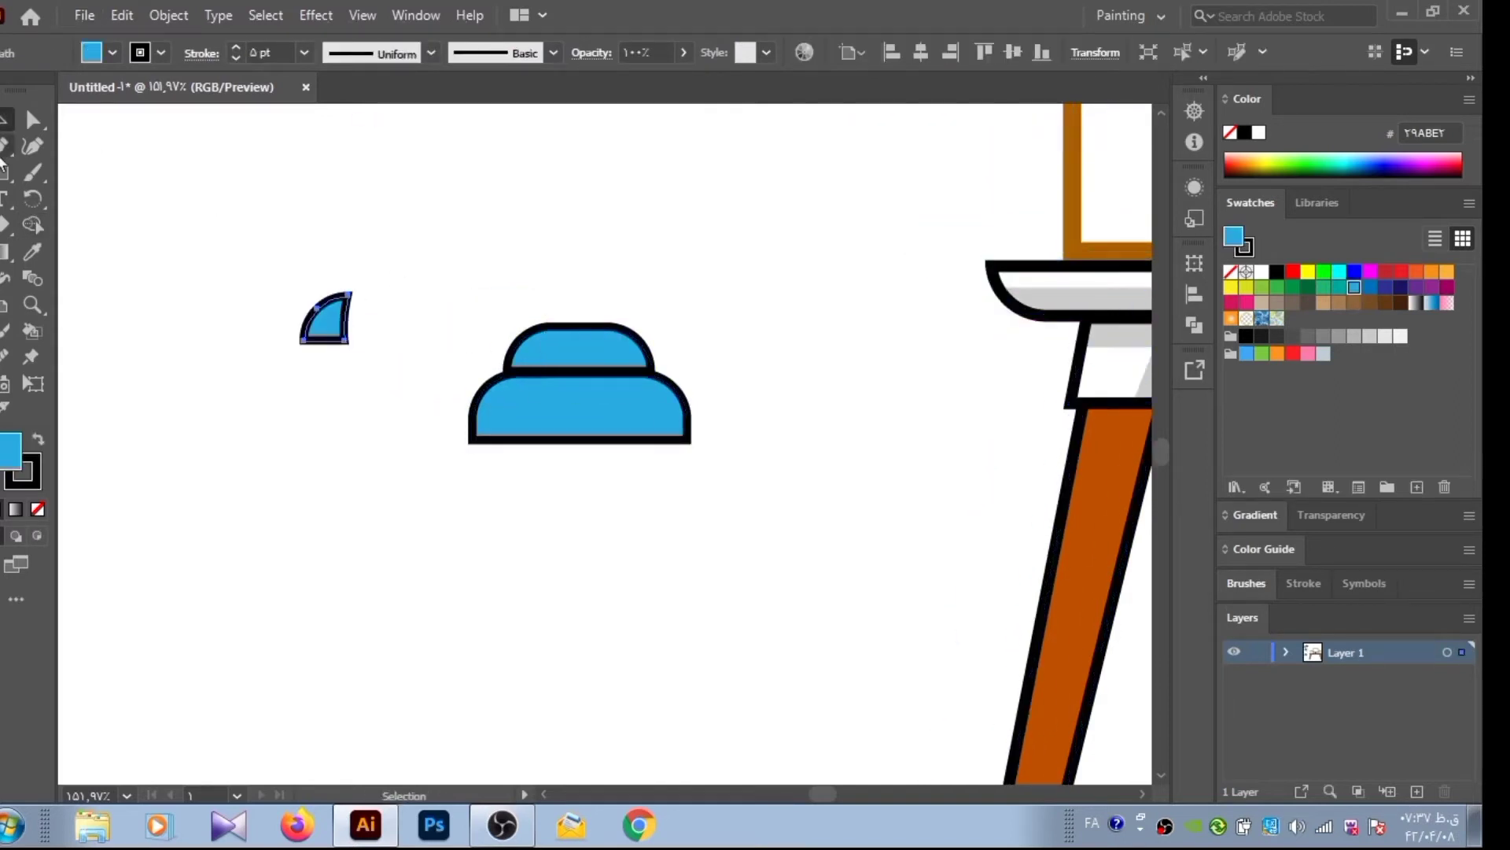
Reflect a mirrored copy of the sliver and position both slivers in the upper dome
{"action": "key", "text": "s"}
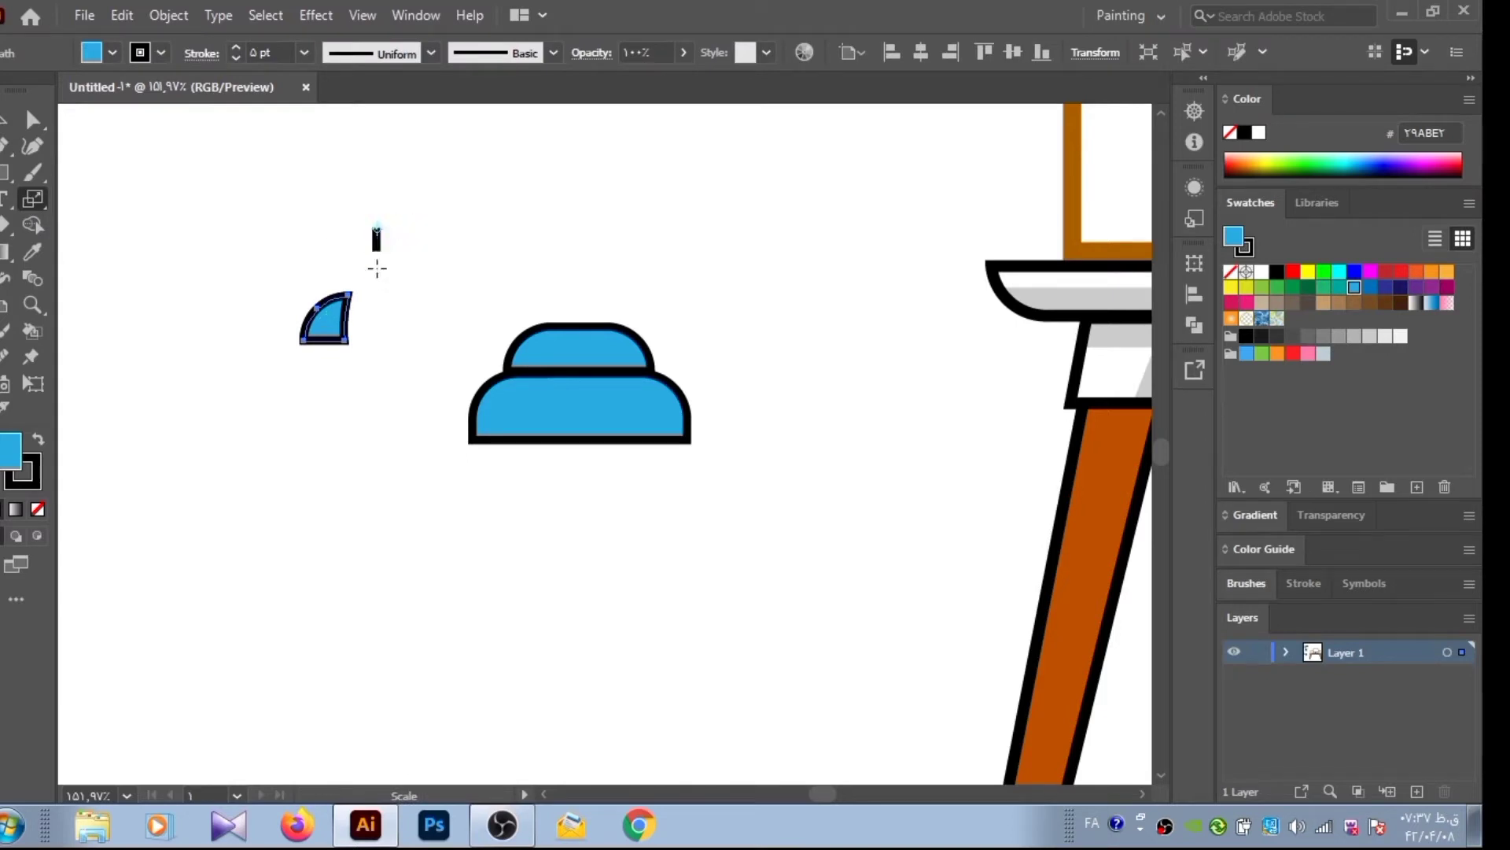
{"action": "left_click", "coordinate": [32, 198]}
{"action": "left_click", "coordinate": [126, 249]}
{"action": "key", "text": "v"}
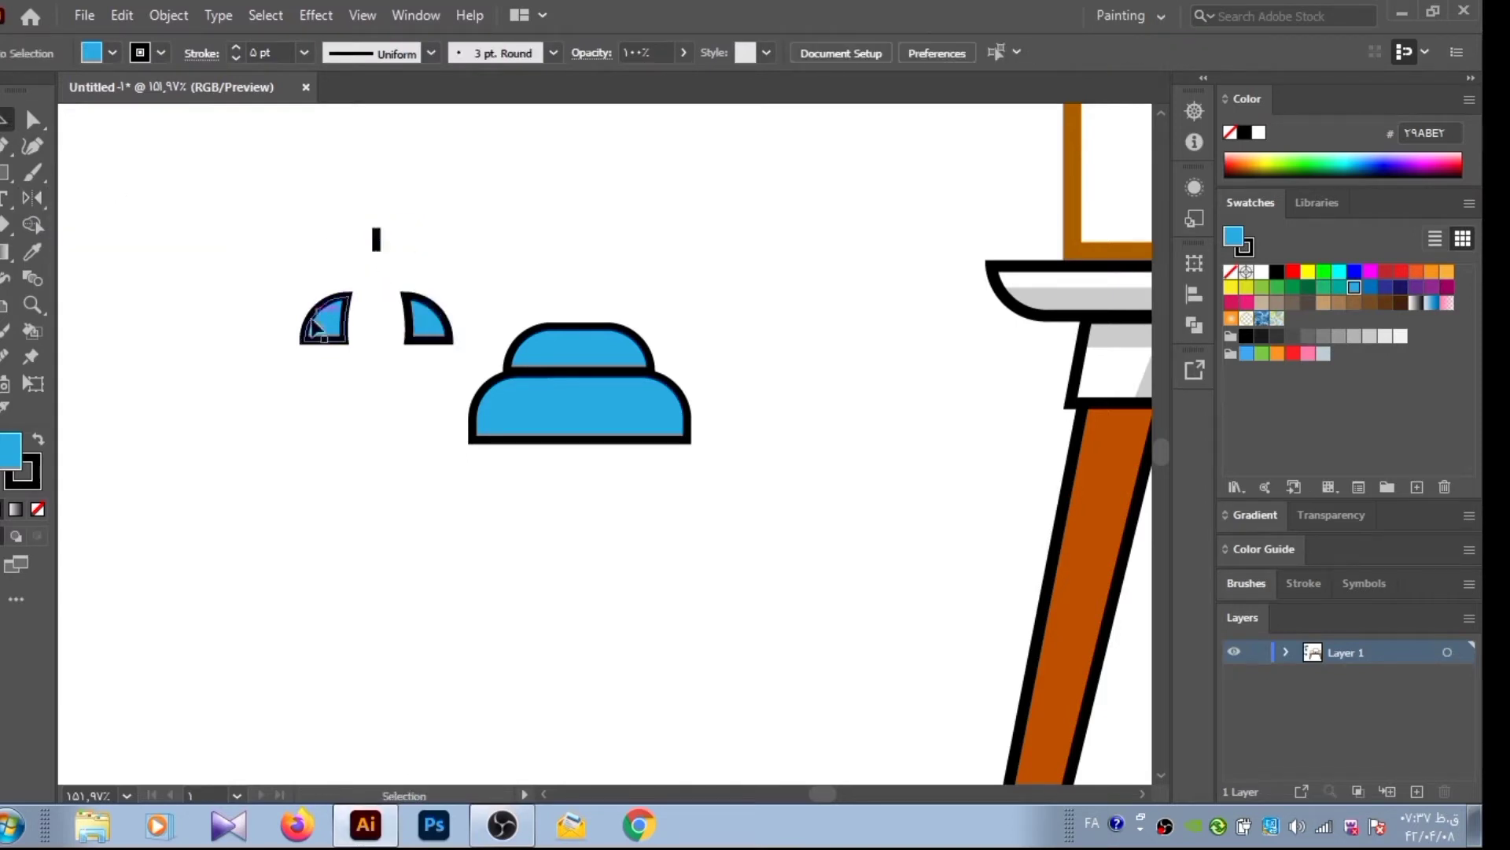
{"action": "left_click_drag", "start_coordinate": [583, 338], "coordinate": [522, 344]}
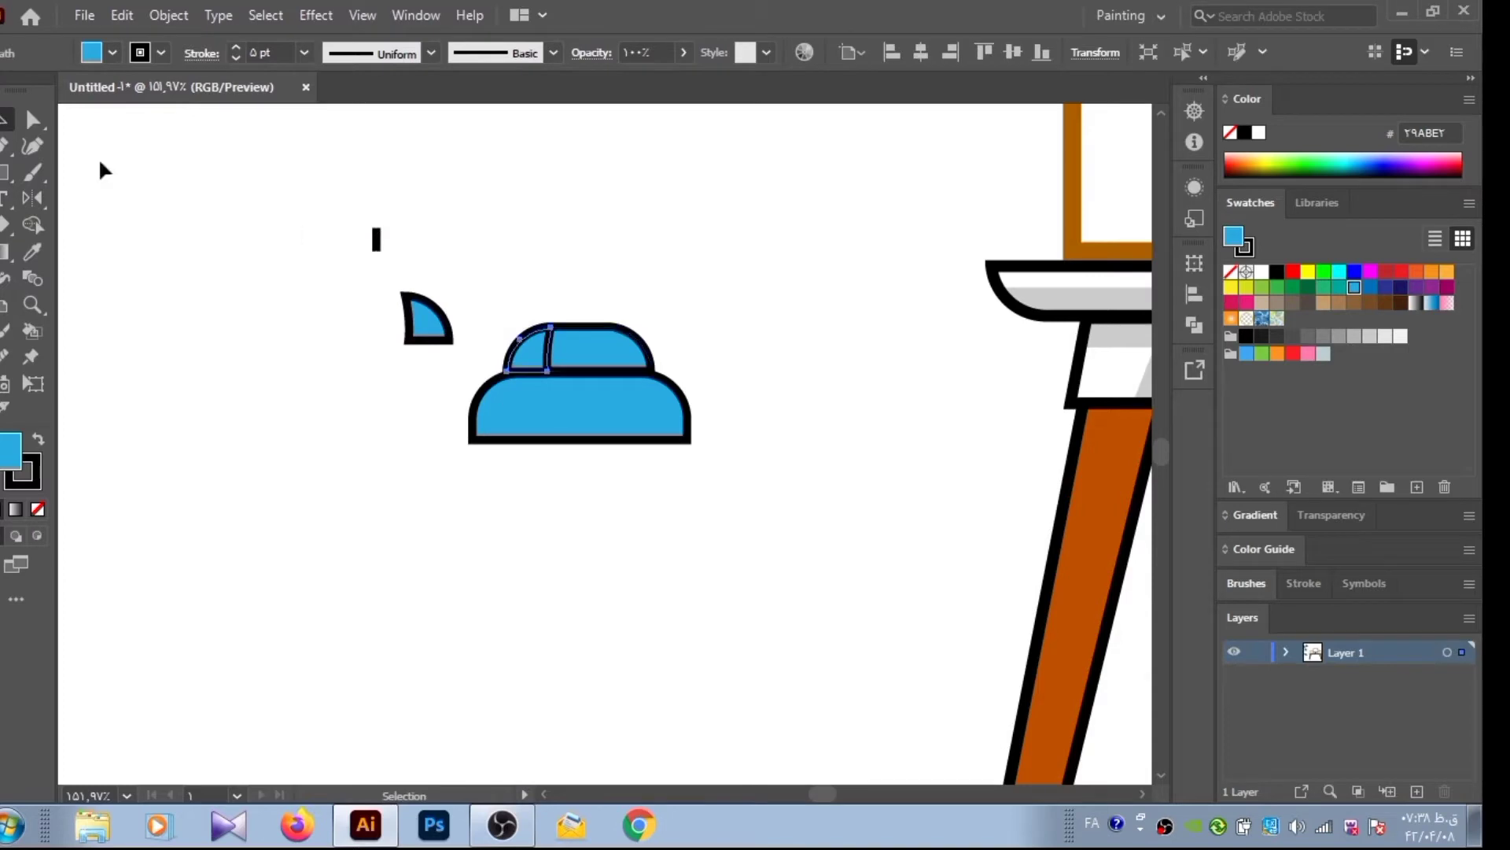
{"action": "left_click_drag", "start_coordinate": [427, 318], "coordinate": [629, 350]}
Make the window slivers white with lowered opacity
{"action": "left_click", "coordinate": [691, 328]}
{"action": "left_click", "coordinate": [527, 350]}
{"action": "left_click", "coordinate": [624, 360], "text": "shift"}
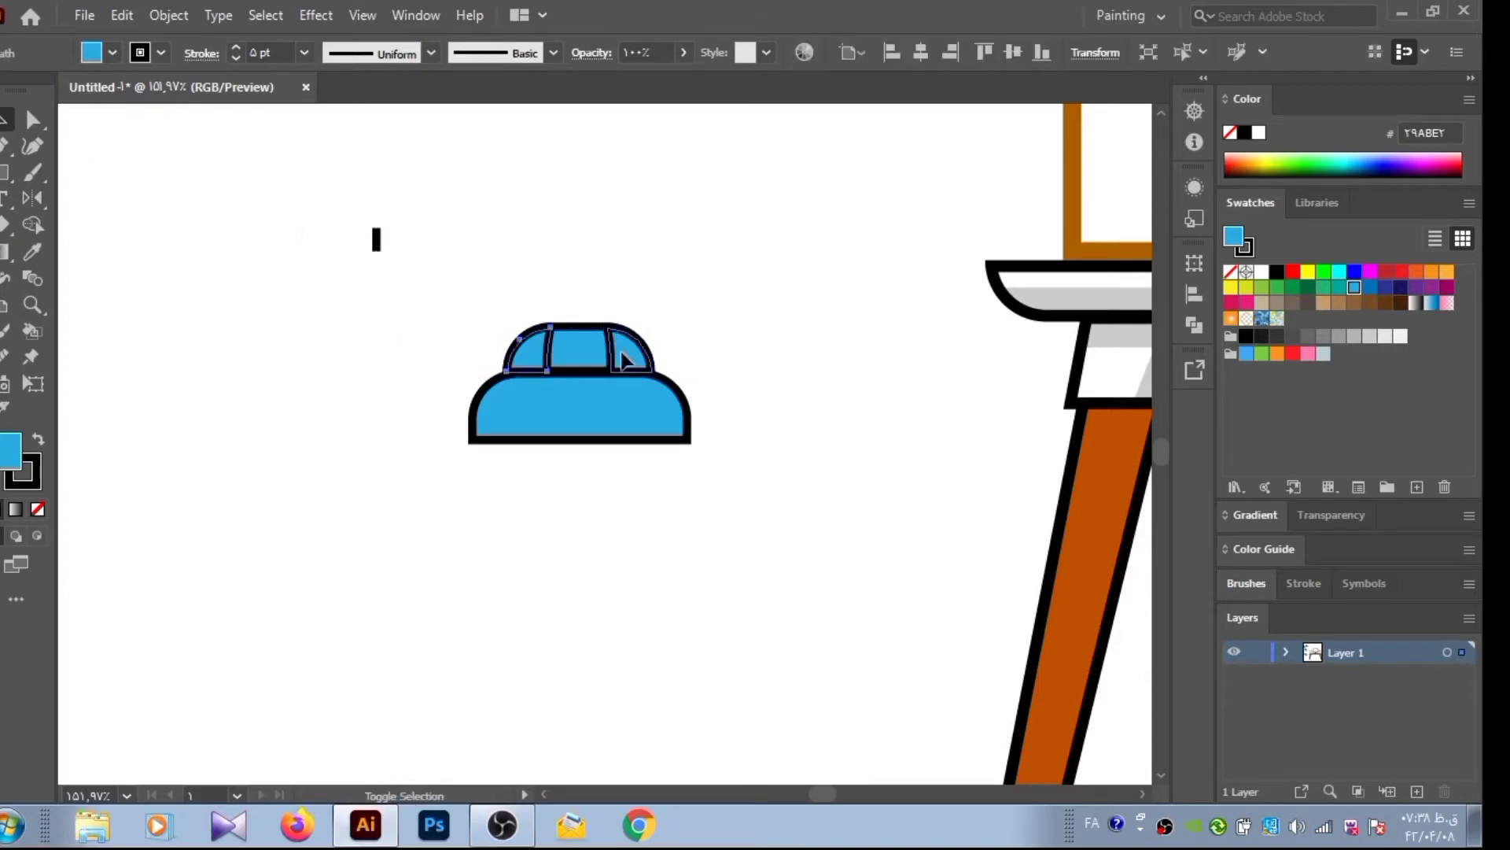
{"action": "key", "text": "i"}
{"action": "left_click", "coordinate": [1259, 132]}
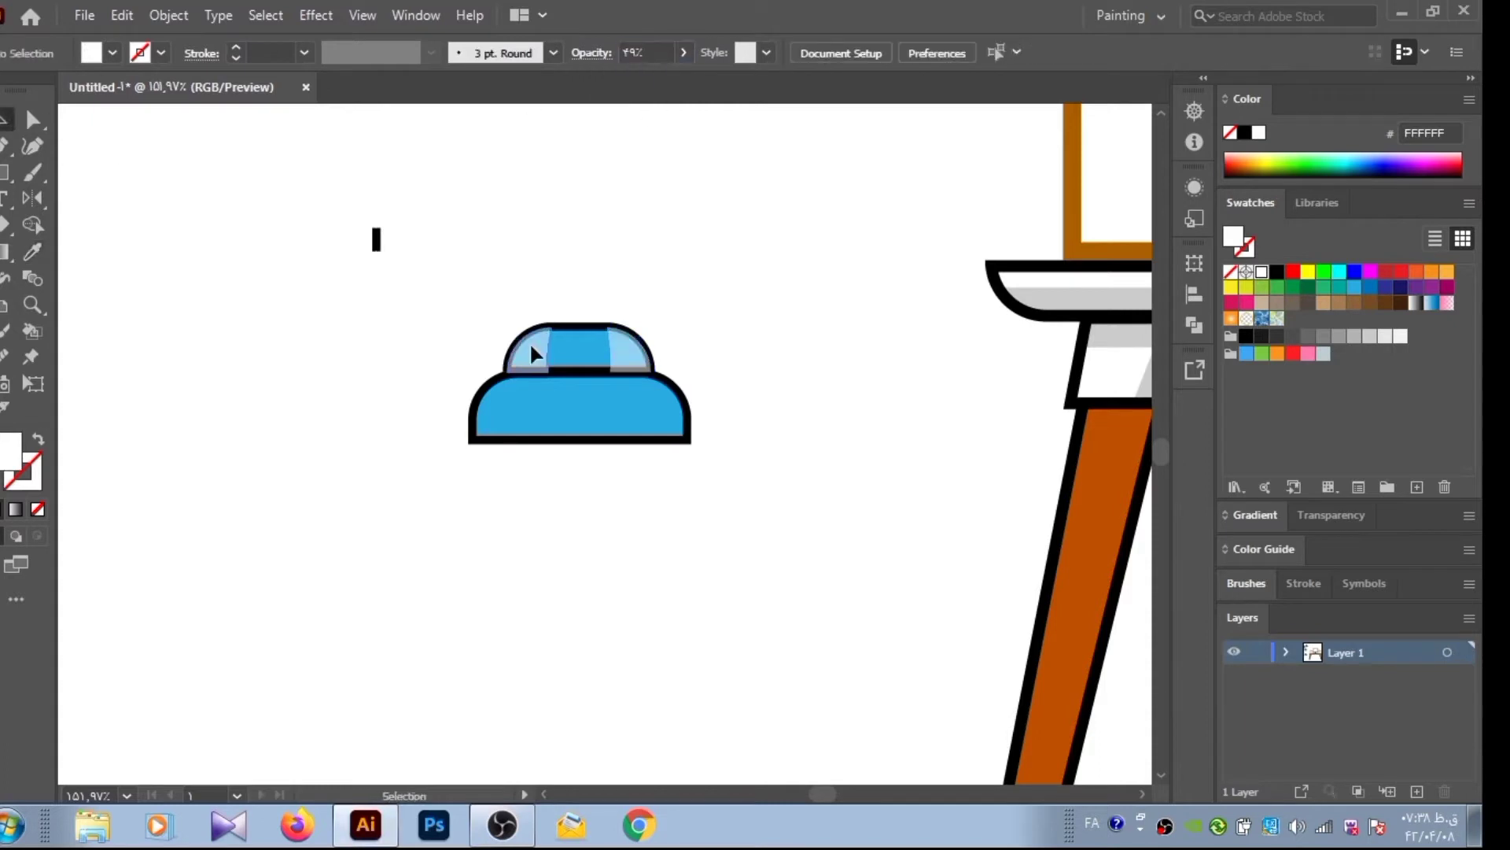
{"action": "left_click", "coordinate": [621, 344], "text": "shift"}
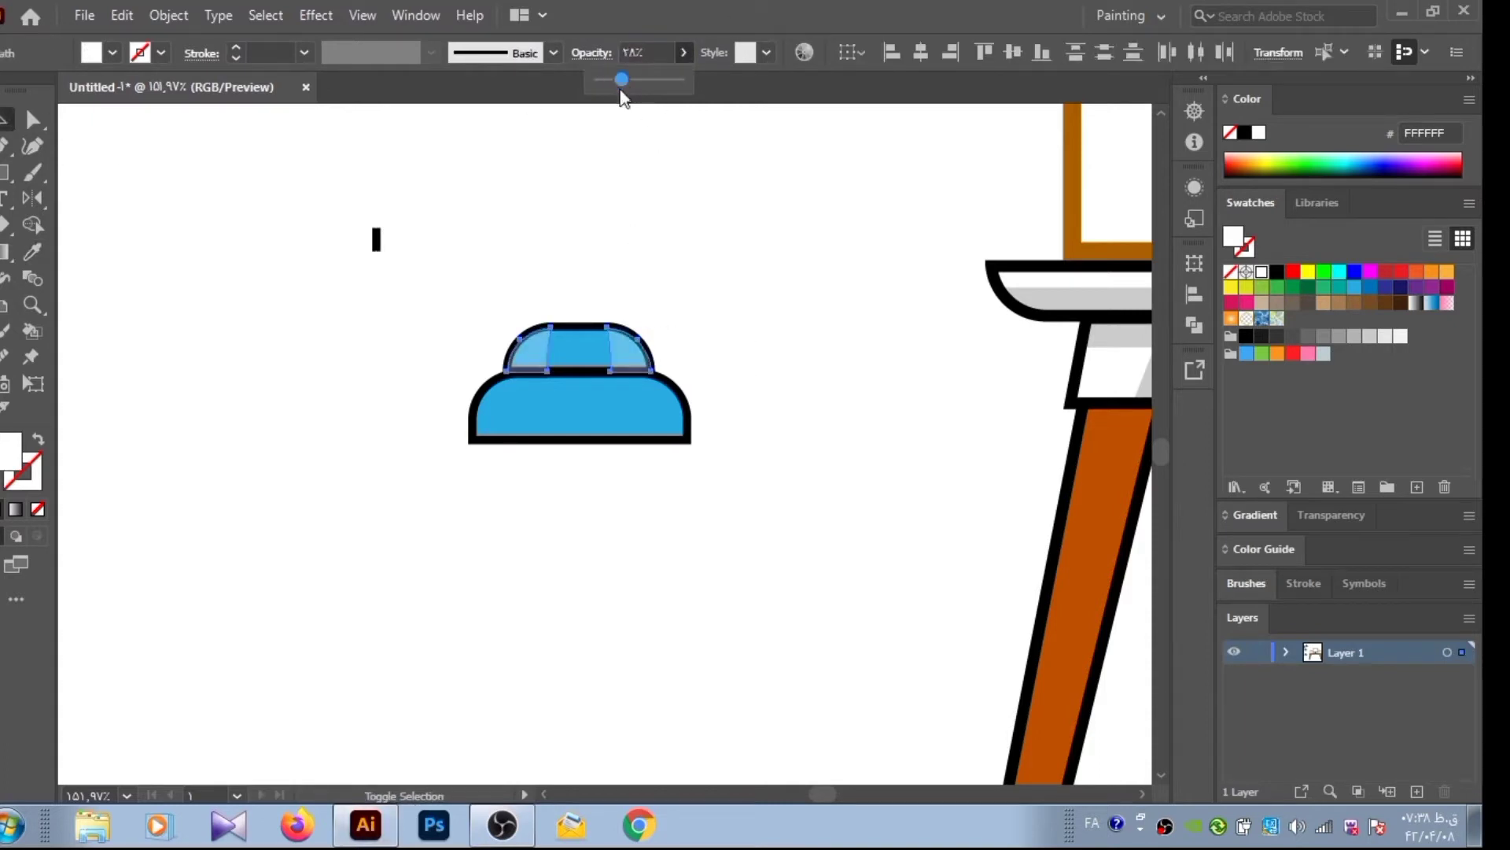
{"action": "left_click", "coordinate": [567, 259]}
{"action": "key", "text": "p"}
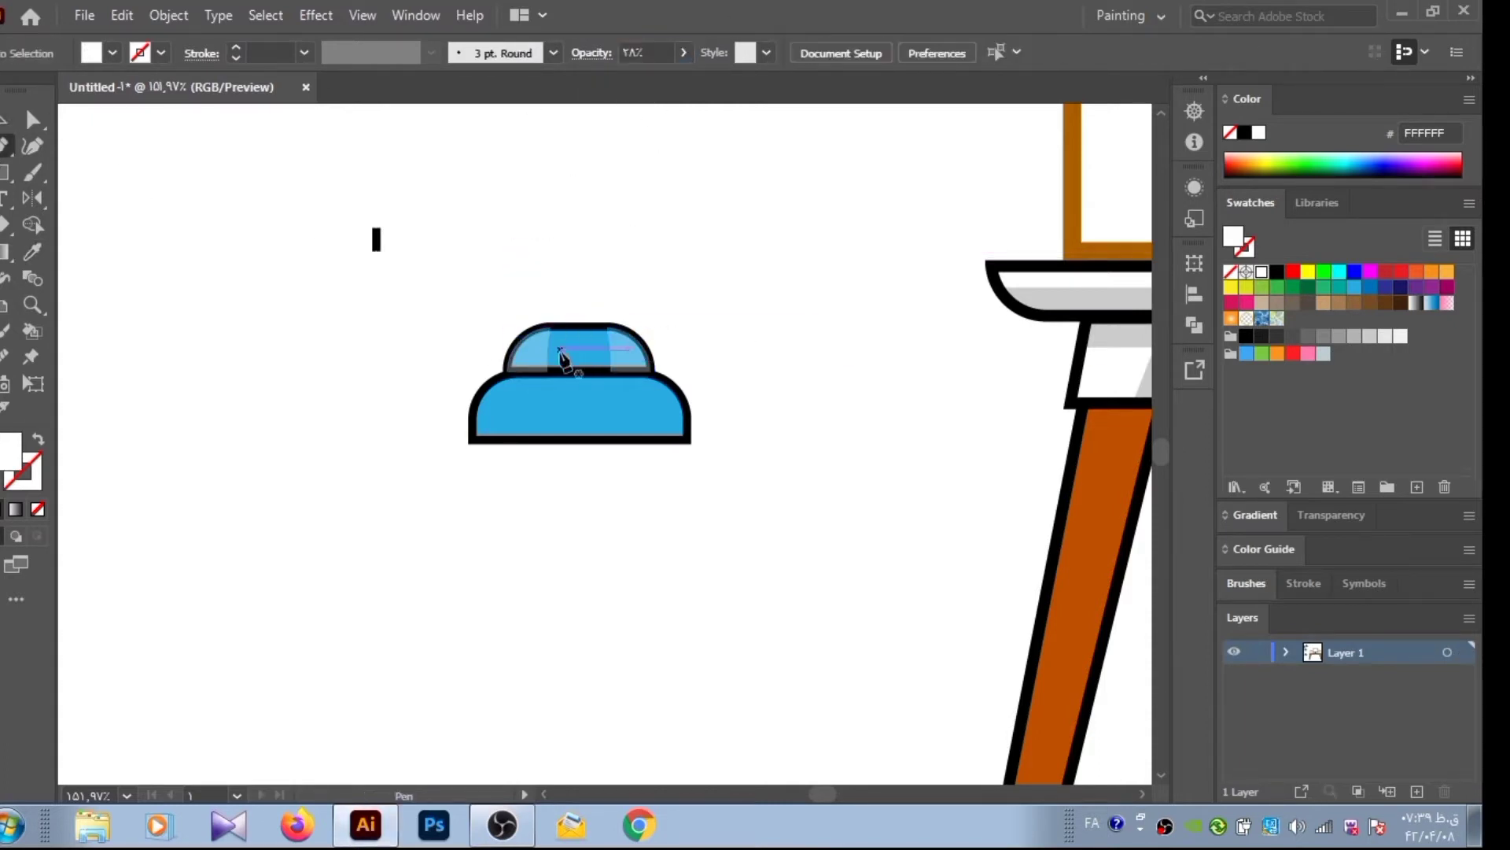
{"action": "key", "text": "v"}
{"action": "key", "text": "ctrl+minus"}
{"action": "key", "text": "ctrl+minus"}
{"action": "key", "text": "ctrl+minus"}
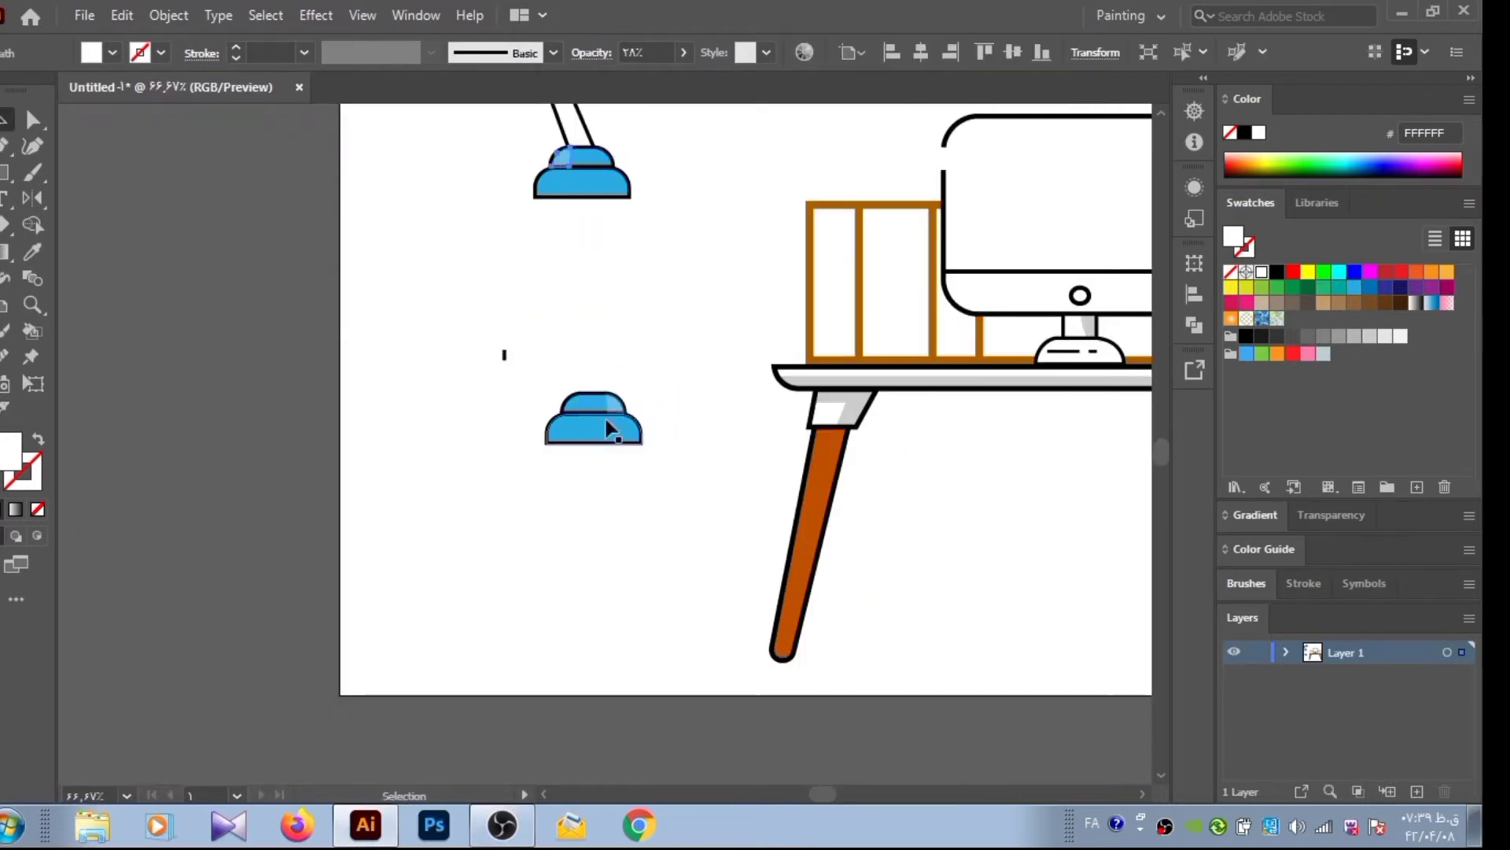
Move the highlight slivers onto the original lamp base and try a curved cutting shape over the spare base
{"action": "left_click_drag", "start_coordinate": [595, 401], "coordinate": [598, 160]}
{"action": "left_click", "coordinate": [583, 253]}
{"action": "key", "text": "p"}
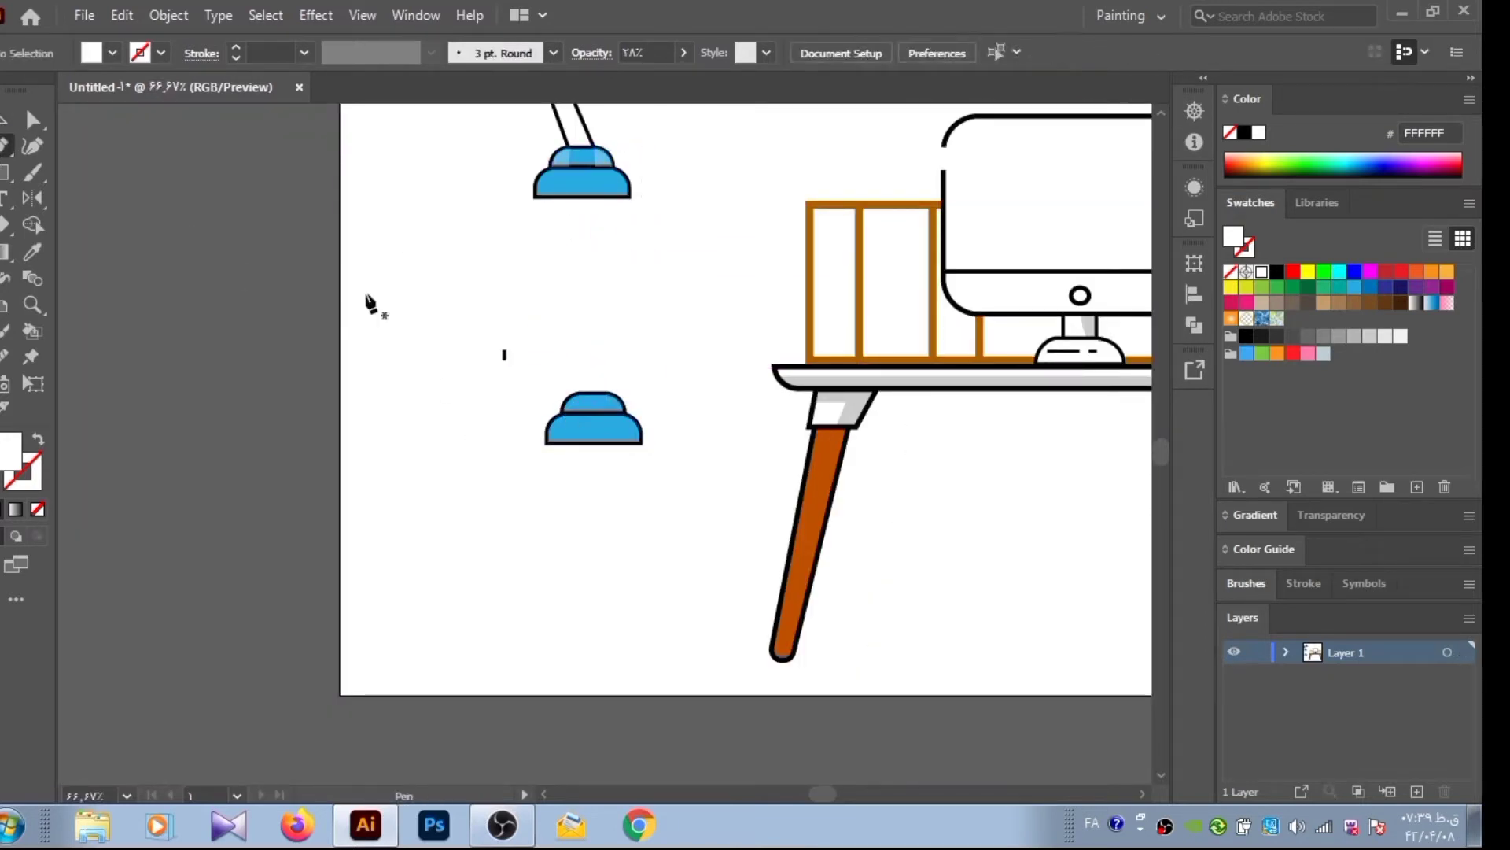
{"action": "left_click_drag", "start_coordinate": [581, 384], "coordinate": [560, 440]}
{"action": "left_click", "coordinate": [592, 495]}
{"action": "left_click", "coordinate": [508, 484]}
{"action": "left_click", "coordinate": [506, 388]}
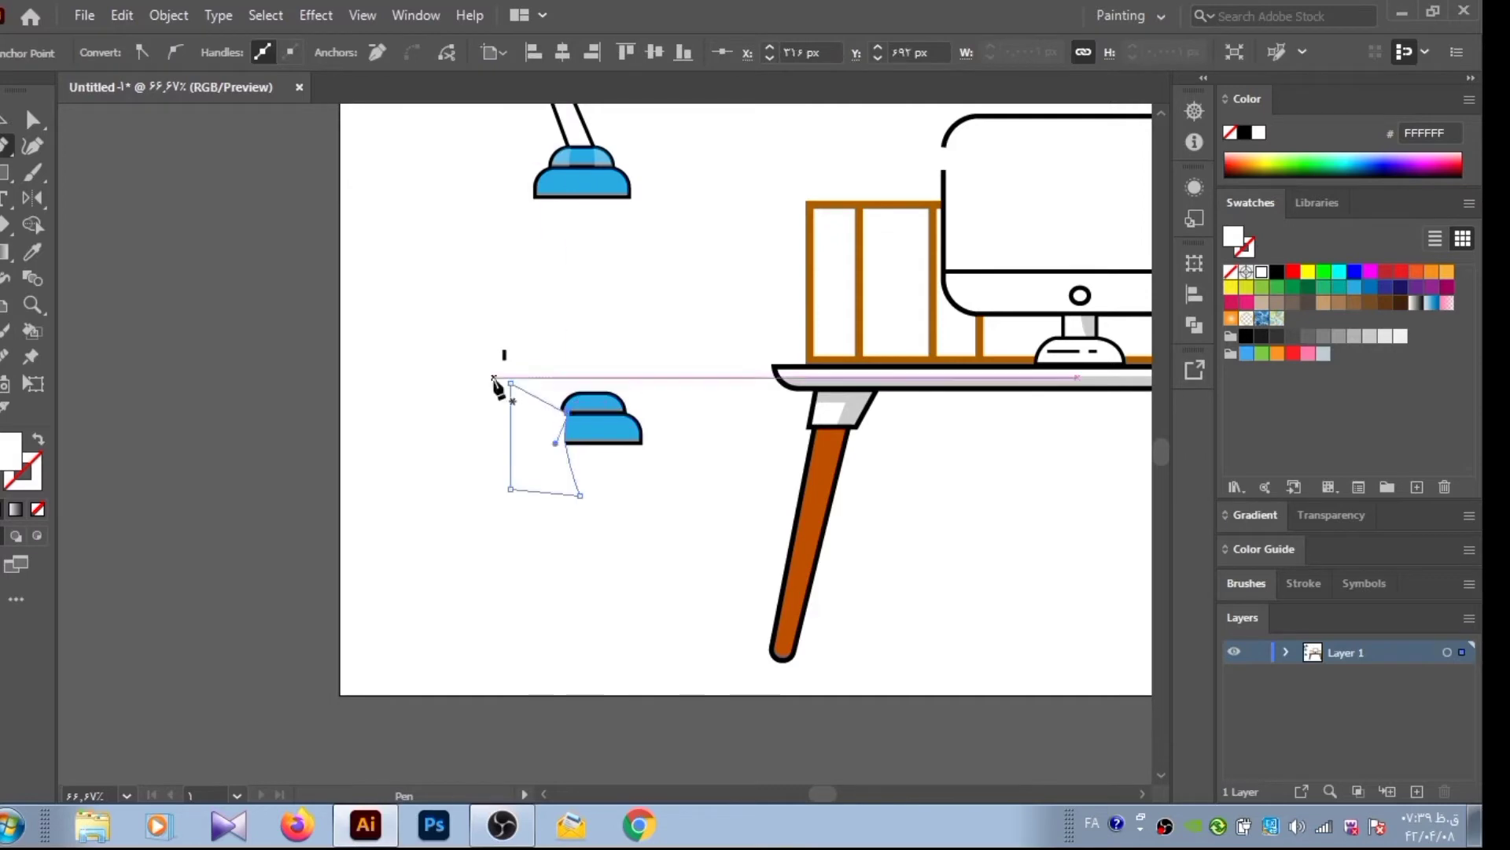
{"action": "left_click", "coordinate": [580, 384]}
{"action": "scroll", "coordinate": [551, 409], "scroll_direction": "up", "scroll_amount": 3}
{"action": "key", "text": "shift+m"}
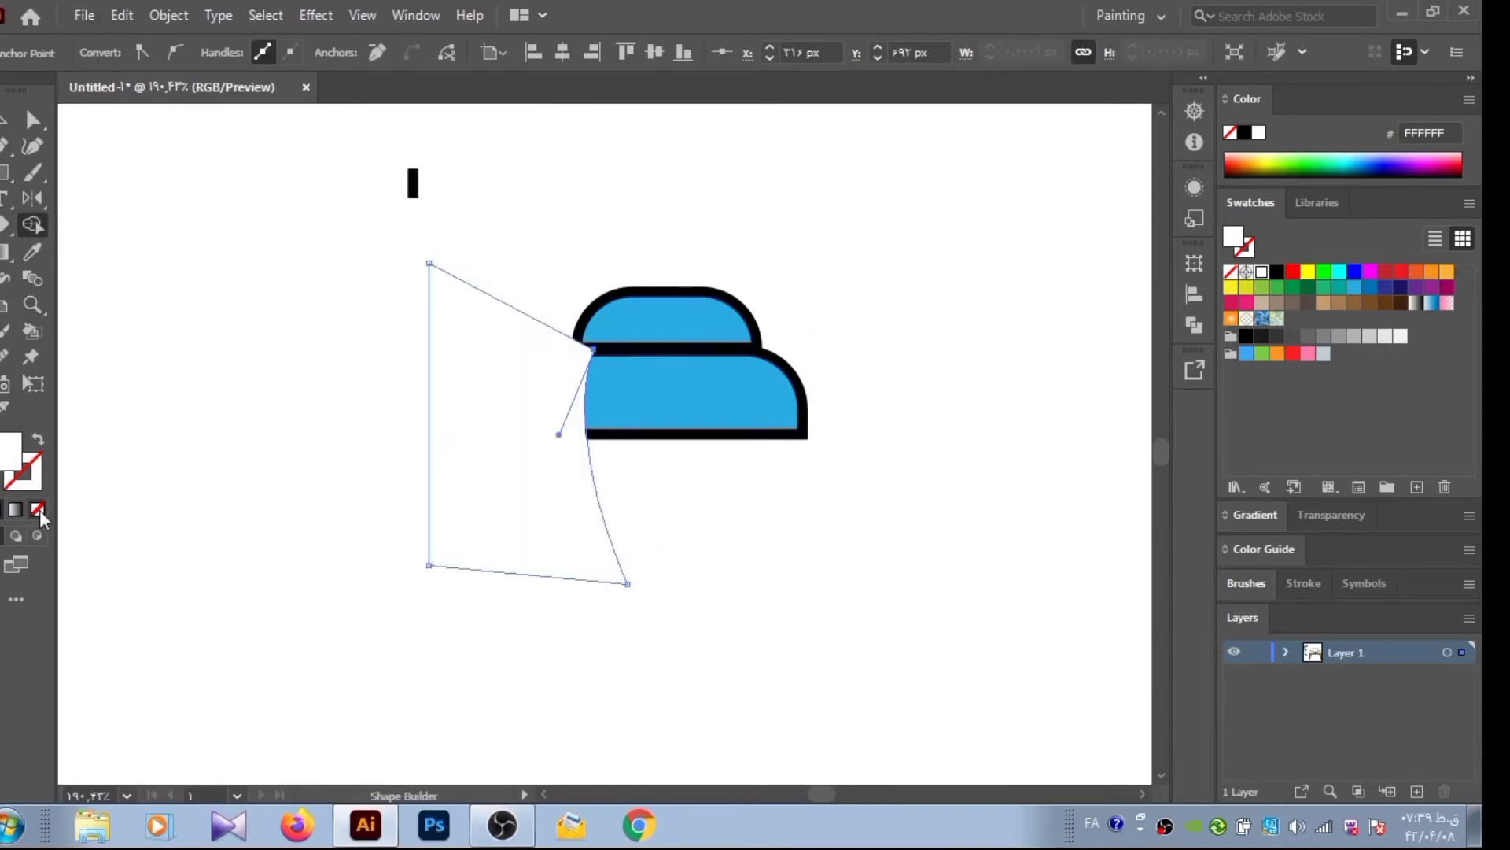
{"action": "left_click_drag", "start_coordinate": [475, 399], "coordinate": [558, 432]}
Redraw the curved cutting shape and trim out a curved piece of the spare base
{"action": "key", "text": "p"}
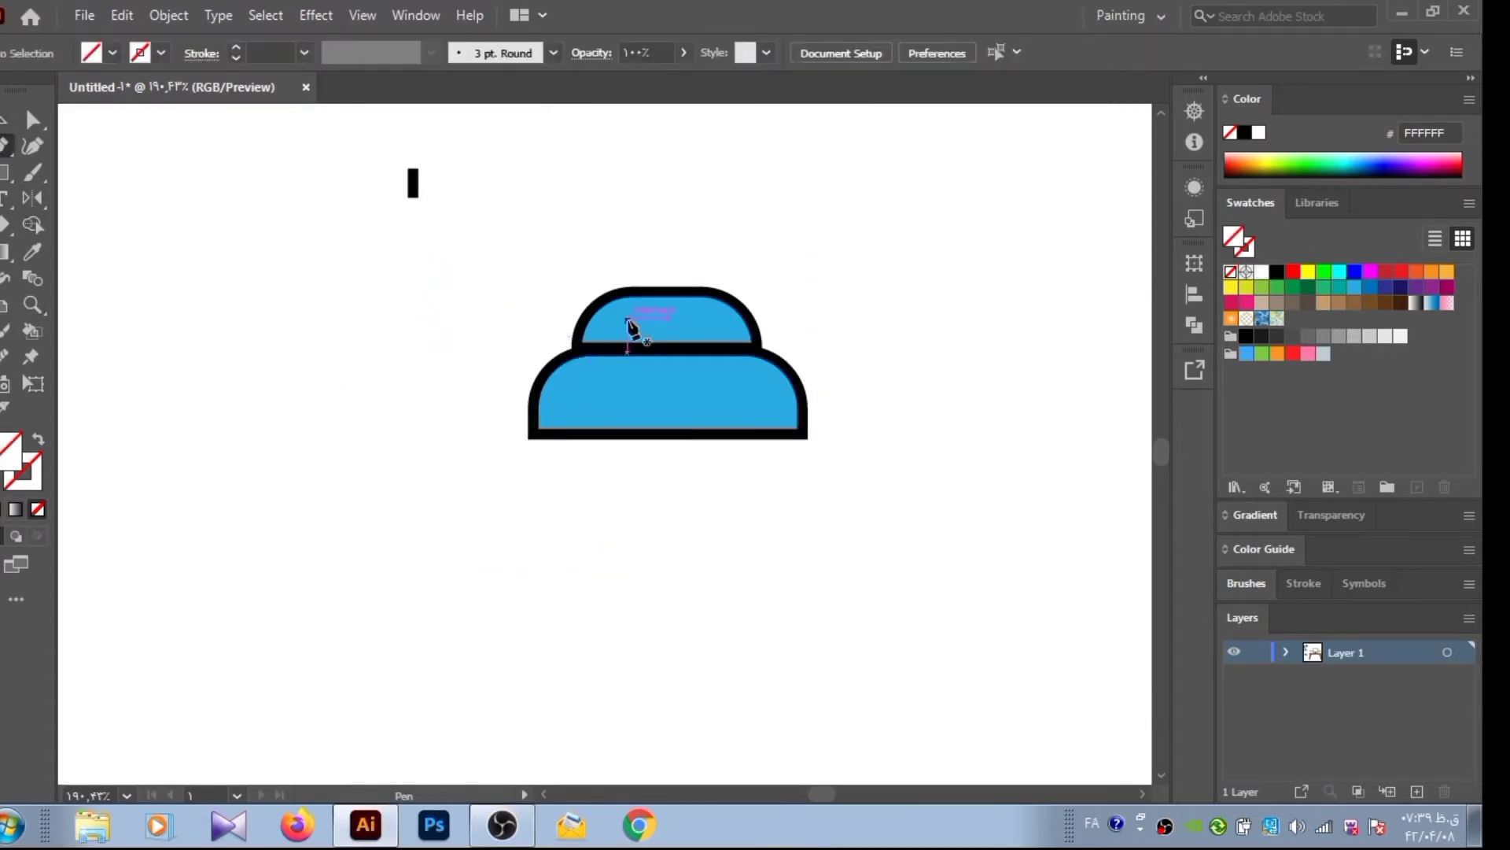
{"action": "left_click_drag", "start_coordinate": [628, 318], "coordinate": [563, 386]}
{"action": "left_click_drag", "start_coordinate": [628, 319], "coordinate": [579, 384]}
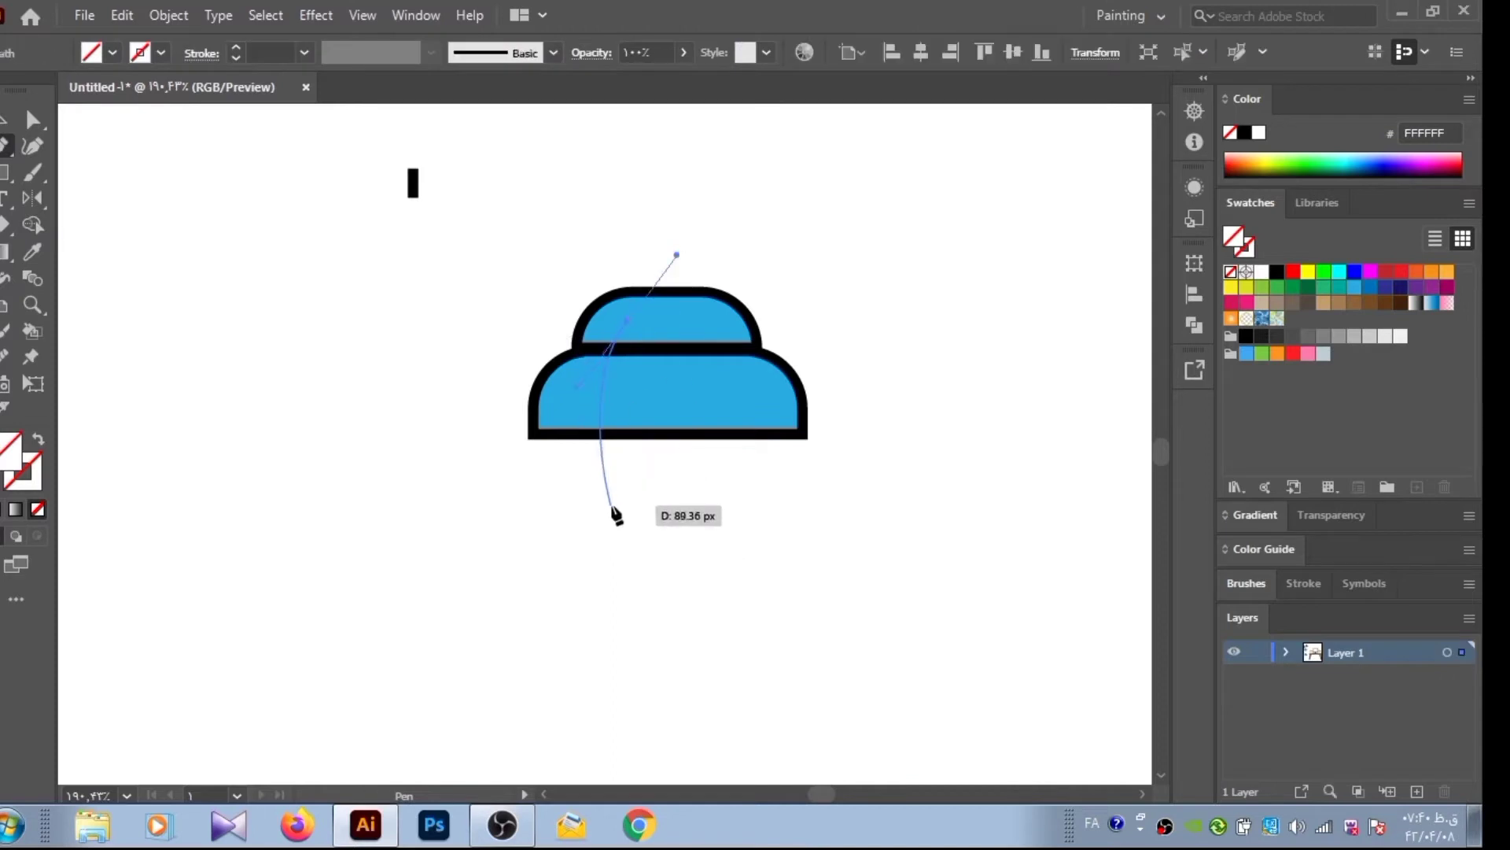
{"action": "left_click", "coordinate": [583, 460]}
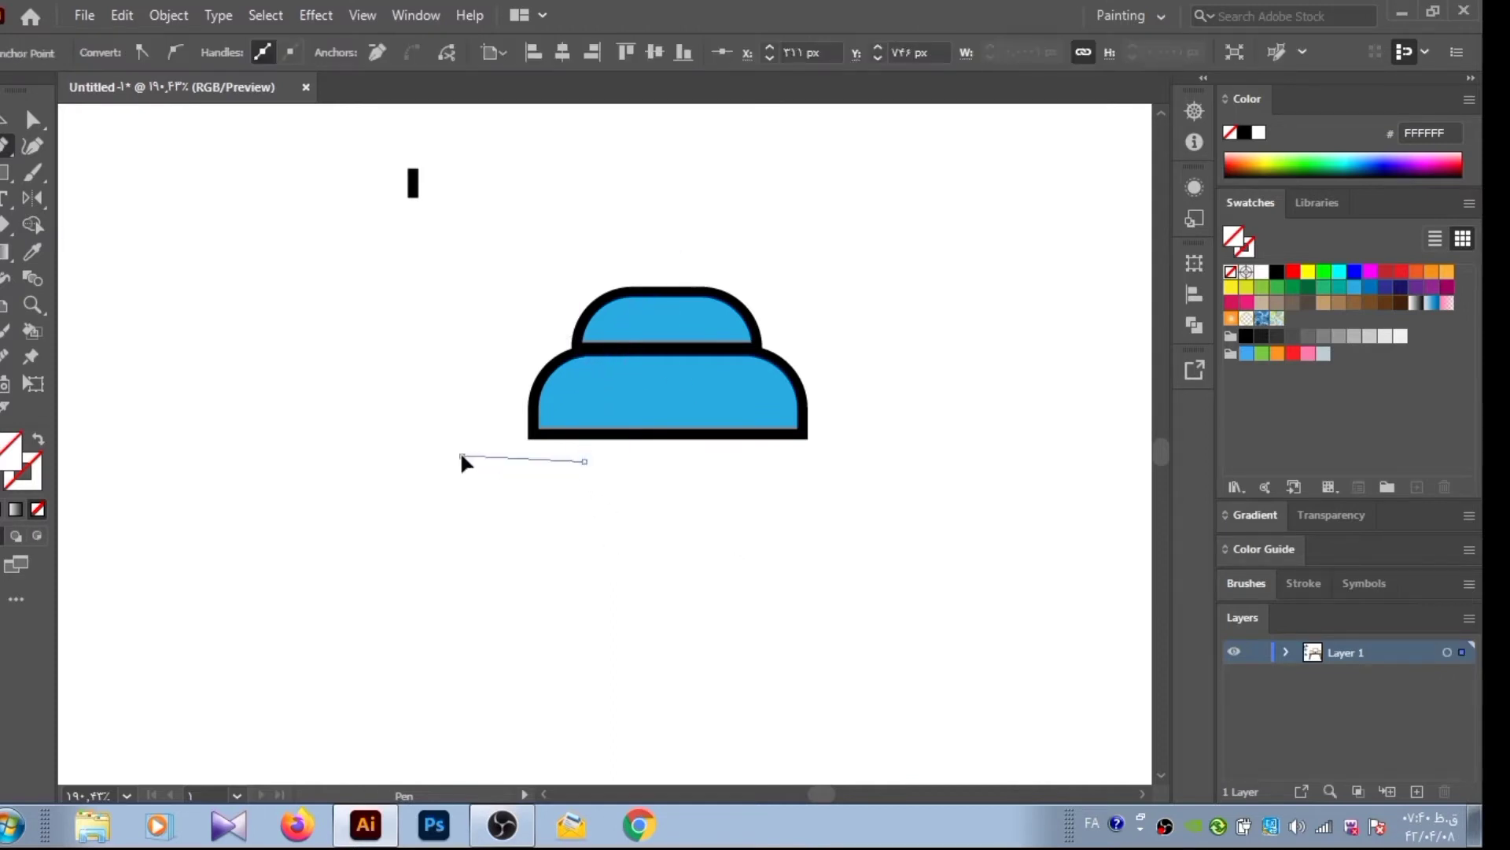
{"action": "left_click", "coordinate": [460, 455]}
{"action": "left_click", "coordinate": [495, 284]}
{"action": "left_click", "coordinate": [628, 318]}
{"action": "key", "text": "ctrl+a"}
{"action": "left_click", "coordinate": [34, 228]}
{"action": "left_click", "coordinate": [504, 359], "text": "alt"}
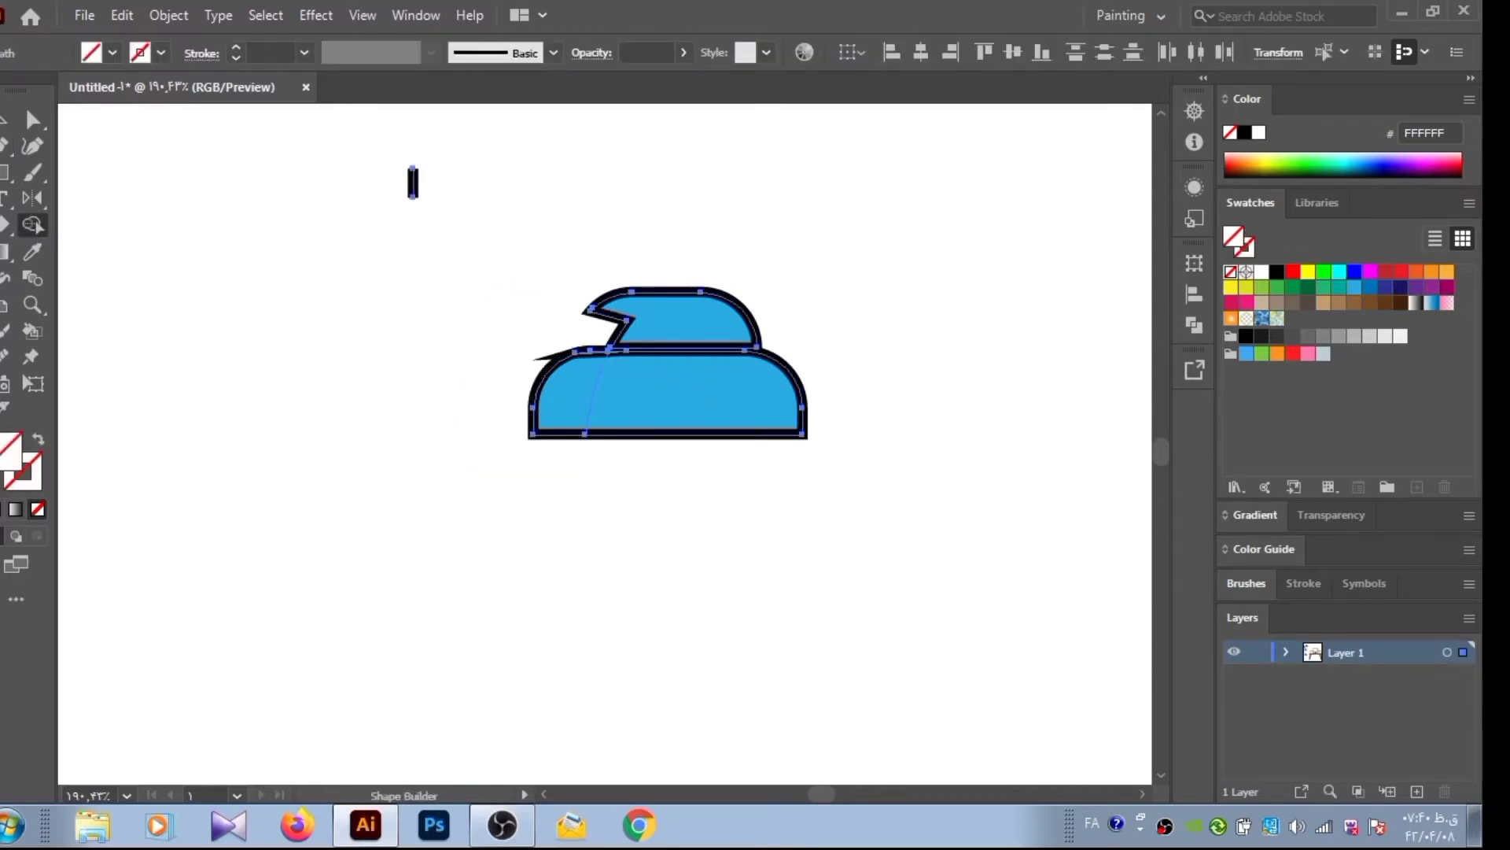
{"action": "key", "text": "v"}
{"action": "left_click_drag", "start_coordinate": [529, 422], "coordinate": [371, 512]}
{"action": "left_click", "coordinate": [32, 252]}
Give the curved piece the translucent white highlight, move it onto the lamp base, and delete leftovers
{"action": "key", "text": "ctrl+minus"}
{"action": "key", "text": "ctrl+minus"}
{"action": "key", "text": "ctrl+minus"}
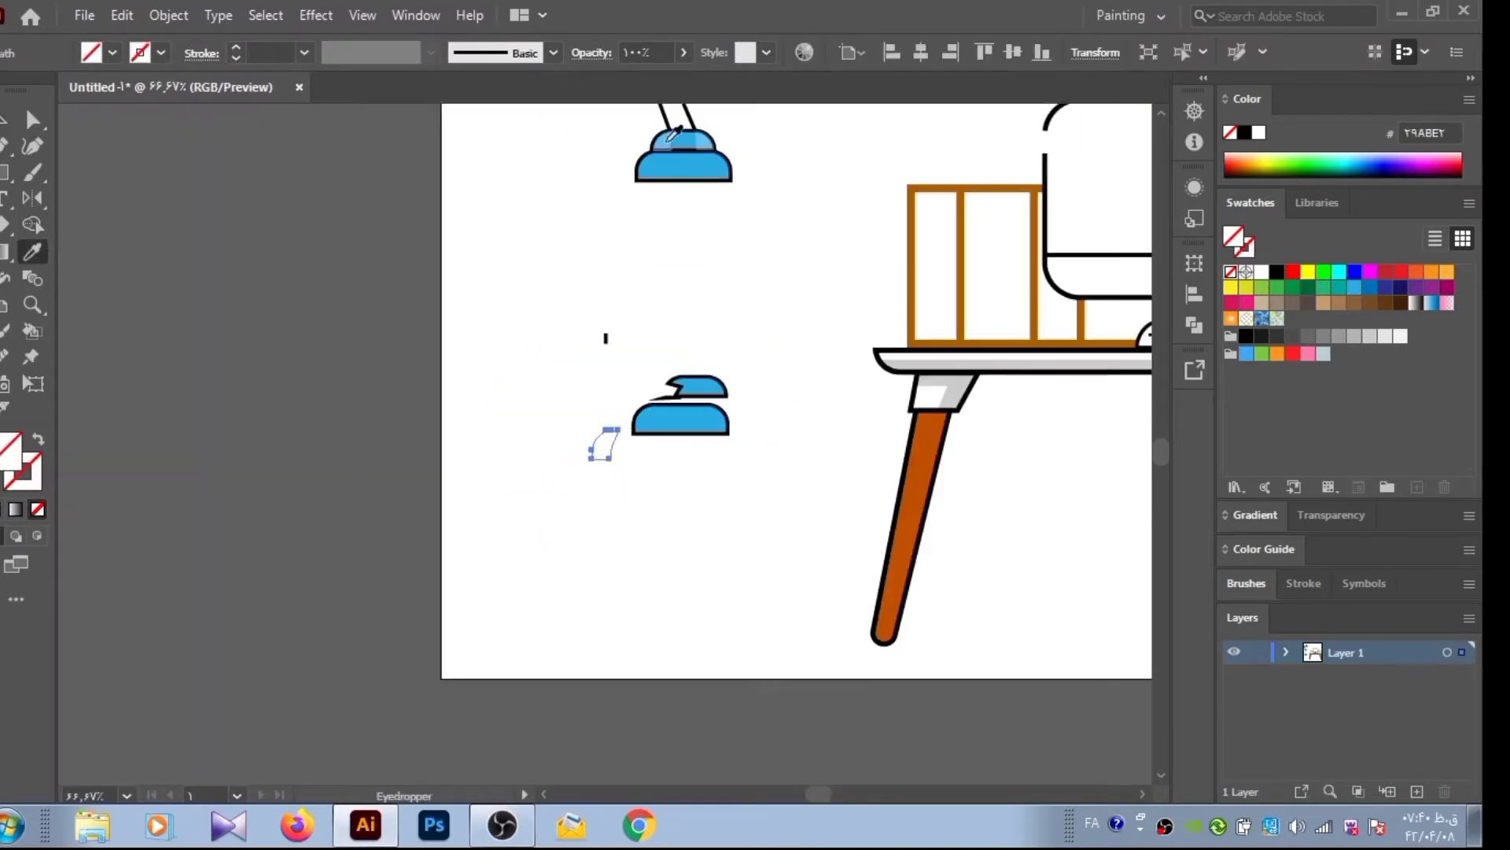
{"action": "left_click", "coordinate": [670, 137]}
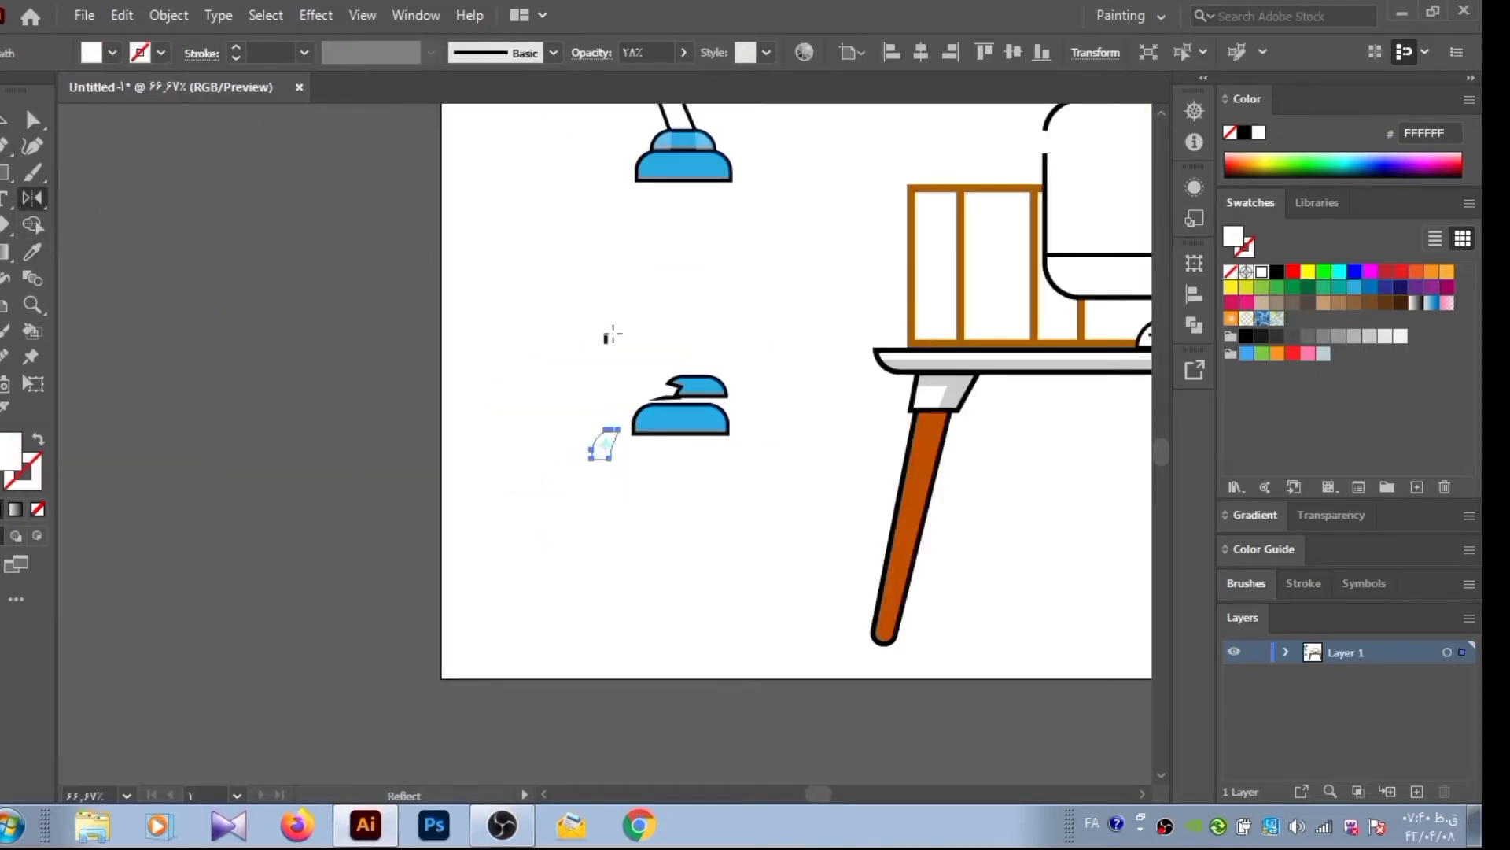
{"action": "key", "text": "v"}
{"action": "left_click_drag", "start_coordinate": [616, 461], "coordinate": [653, 177]}
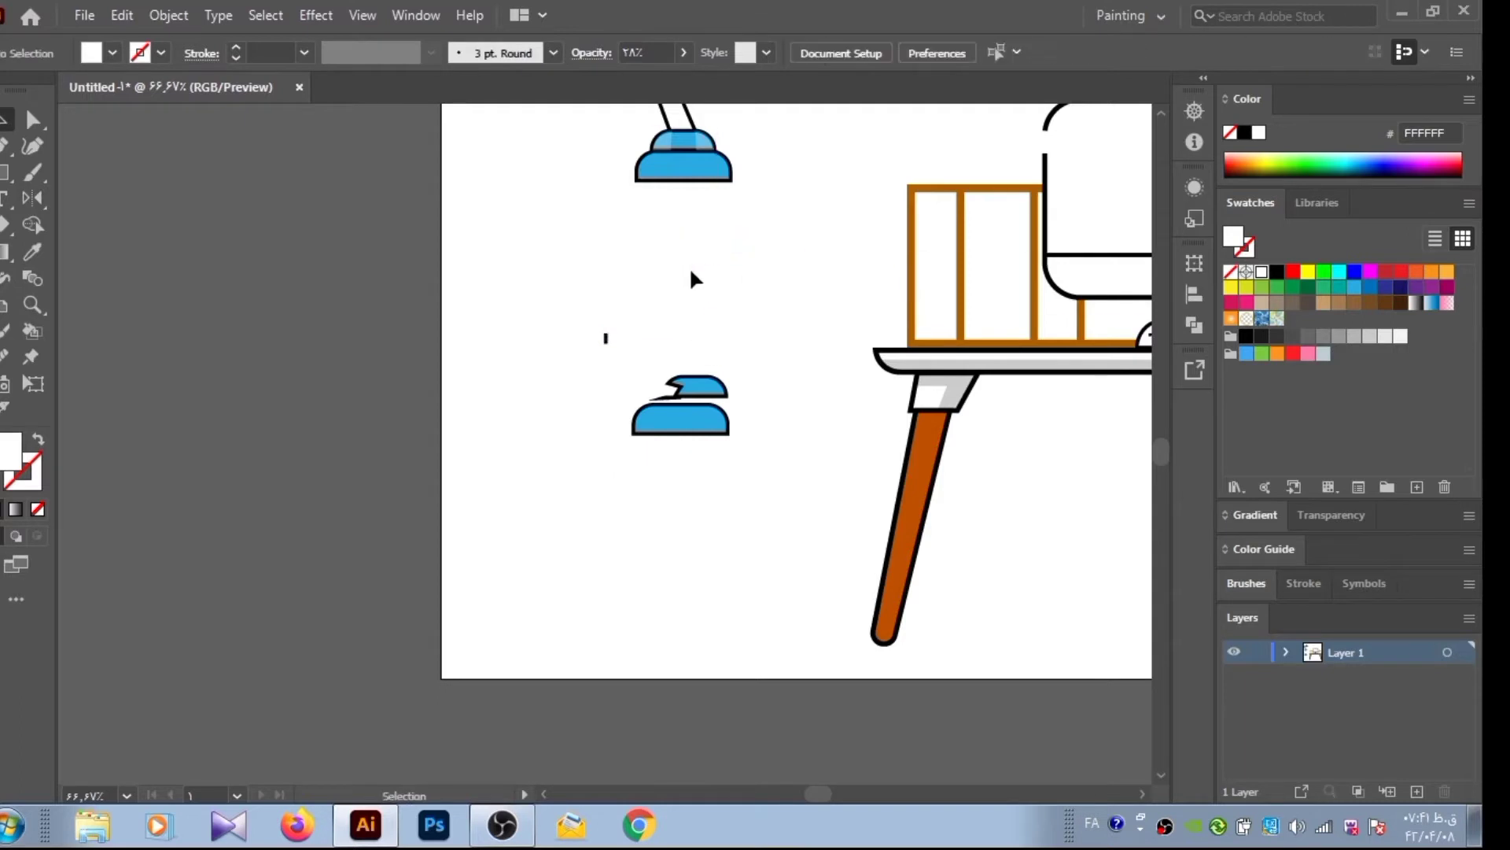
{"action": "left_click_drag", "start_coordinate": [540, 303], "coordinate": [771, 454]}
{"action": "key", "text": "Delete"}
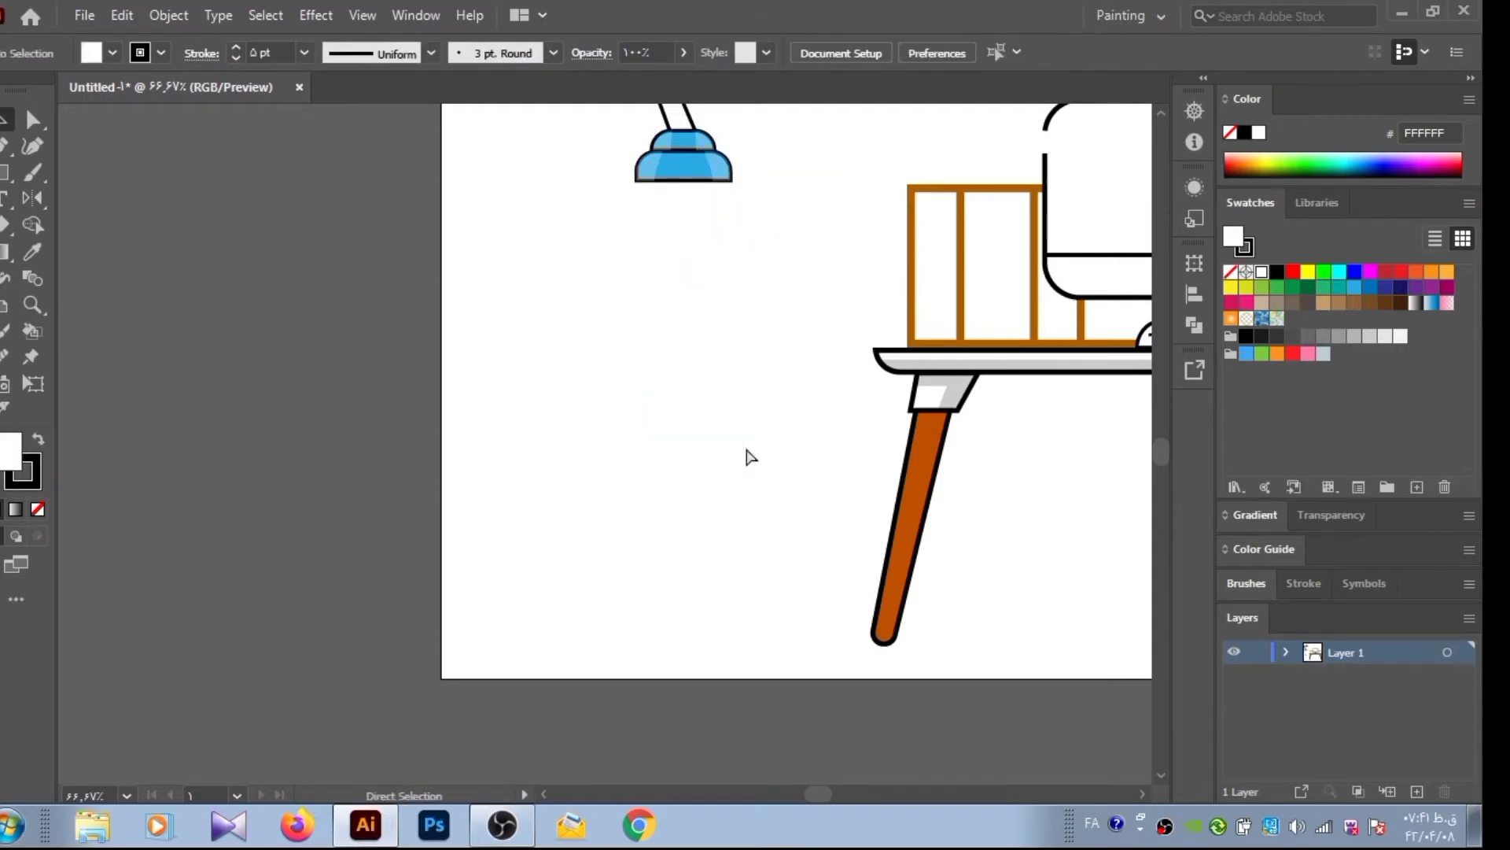
{"action": "key", "text": "ctrl+minus"}
{"action": "key", "text": "ctrl+minus"}
{"action": "left_click_drag", "start_coordinate": [598, 180], "coordinate": [724, 356]}
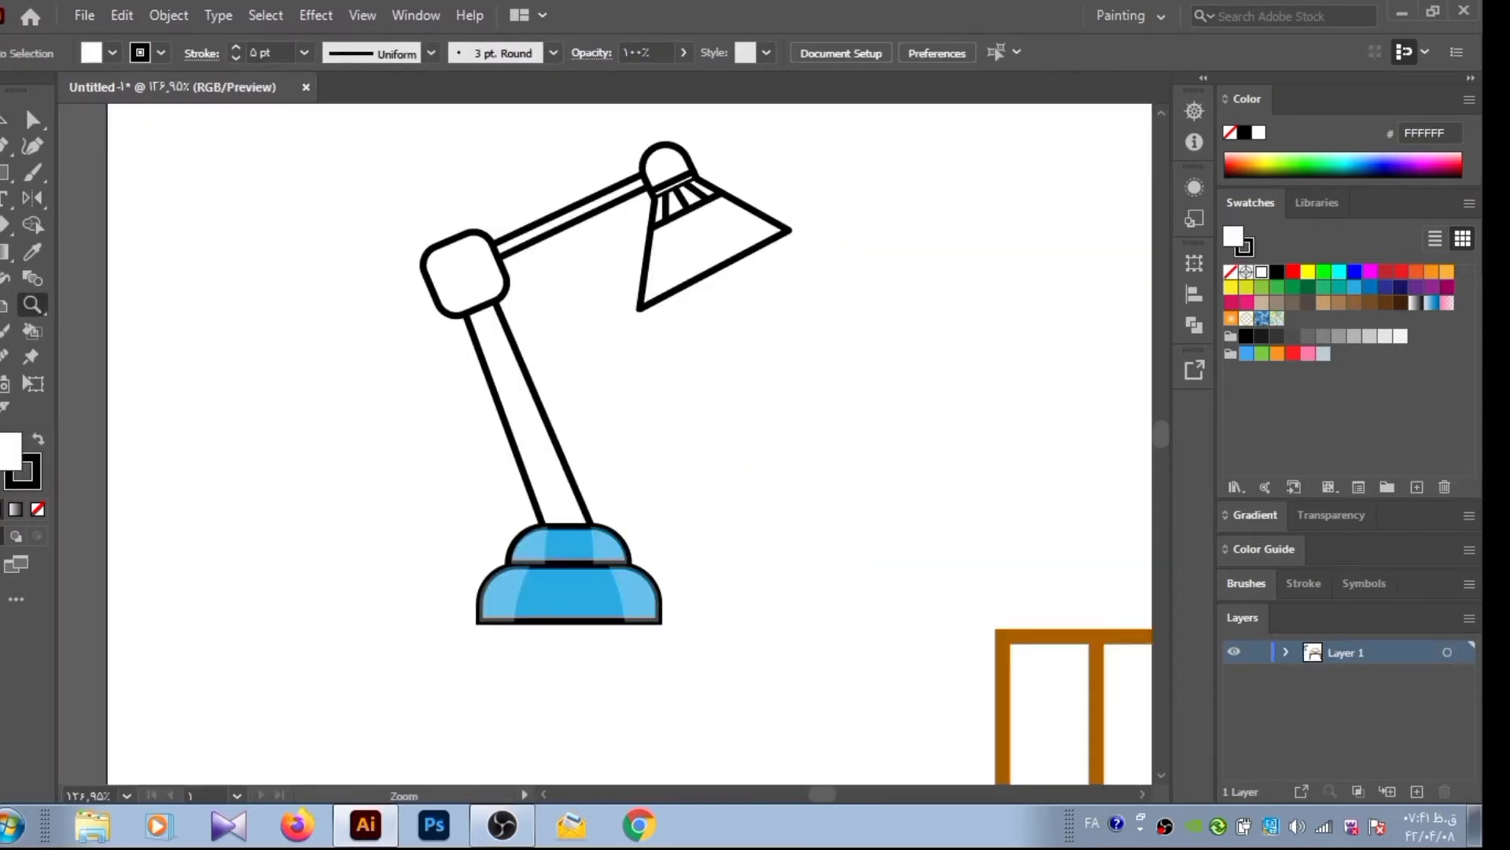
Alt-drag a copy of the whole desk lamp up and to the left of the original
{"action": "left_click_drag", "start_coordinate": [399, 233], "coordinate": [641, 540]}
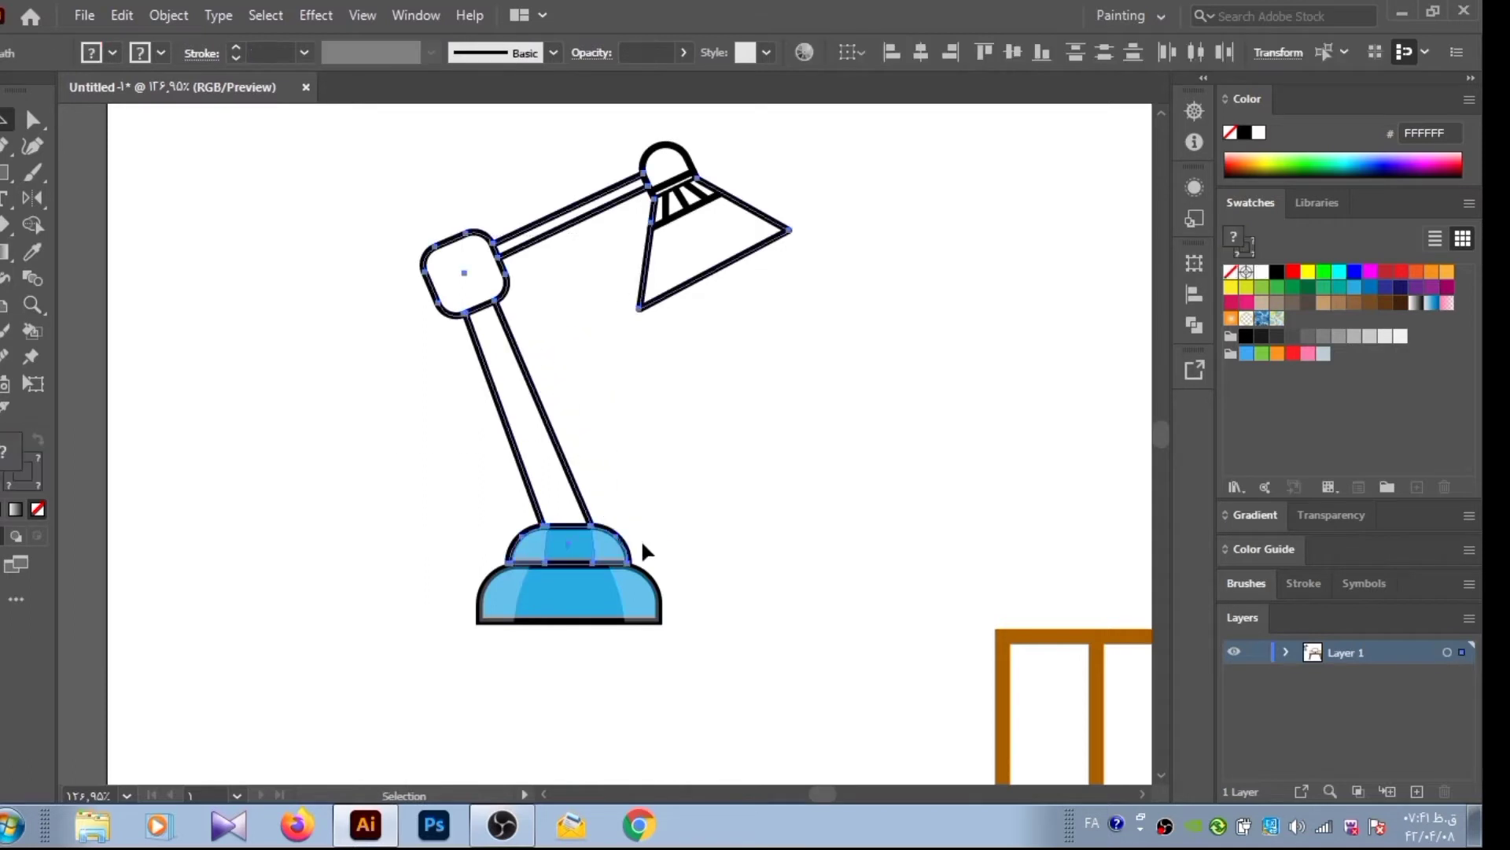
{"action": "left_click_drag", "start_coordinate": [658, 432], "coordinate": [417, 375], "text": "alt"}
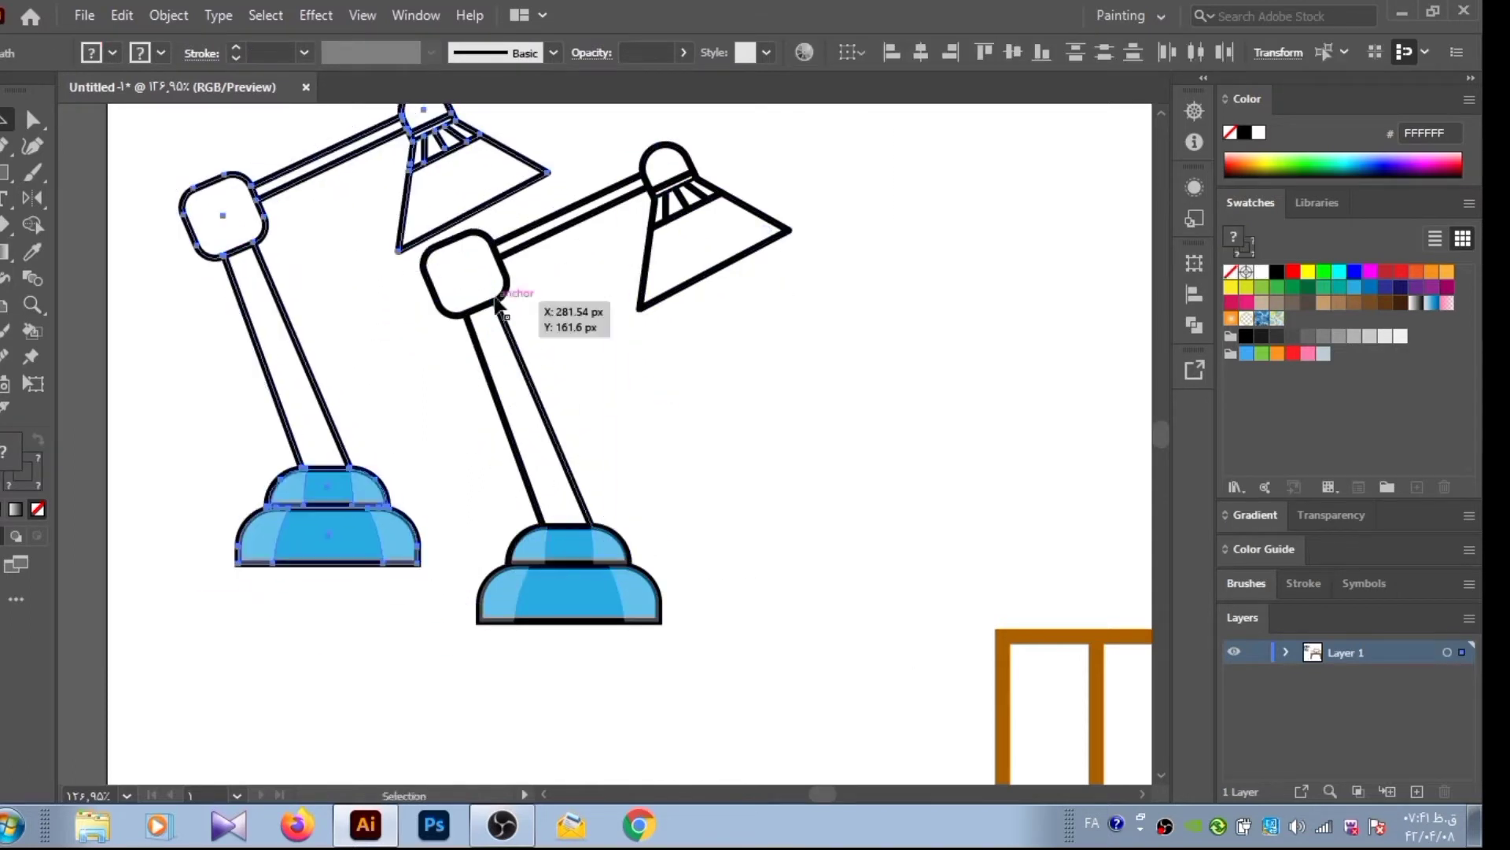
{"action": "scroll", "coordinate": [1169, 444], "scroll_direction": "up", "scroll_amount": 3}
{"action": "scroll", "coordinate": [993, 475], "scroll_direction": "down", "scroll_amount": 3, "text": "alt"}
{"action": "scroll", "coordinate": [995, 480], "scroll_direction": "up", "scroll_amount": 10, "text": "alt"}
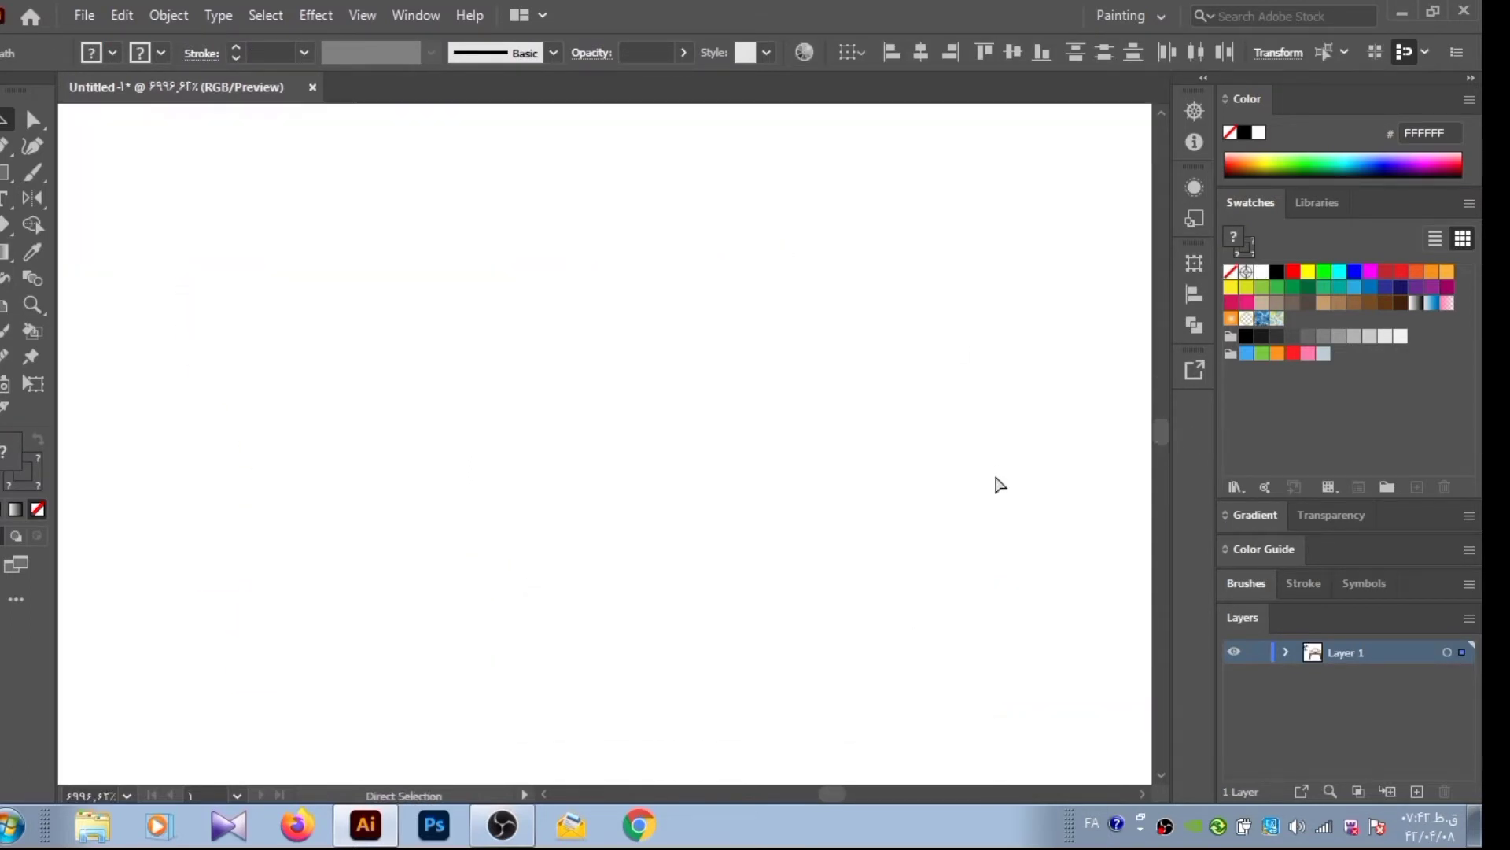
{"action": "scroll", "coordinate": [995, 482], "scroll_direction": "down", "scroll_amount": 5, "text": "alt"}
{"action": "scroll", "coordinate": [995, 482], "scroll_direction": "down", "scroll_amount": 4, "text": "alt"}
{"action": "key", "text": "v"}
{"action": "left_click", "coordinate": [601, 421]}
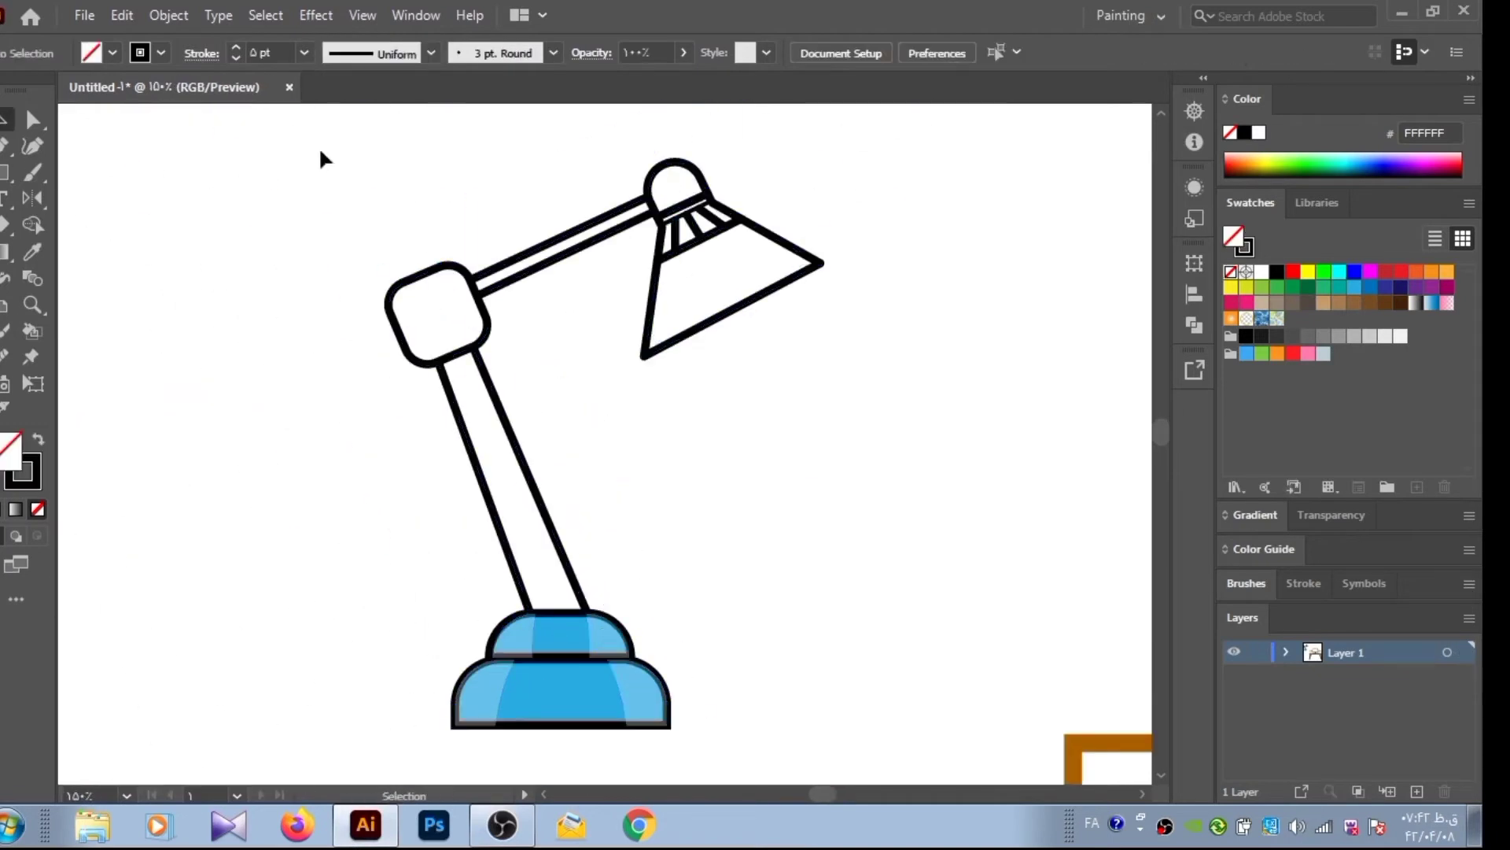
{"action": "scroll", "coordinate": [321, 158], "scroll_direction": "down", "scroll_amount": 3, "text": "alt"}
Draw a long triangle from the right lamp's joint to below its base and apply Shape Builder
{"action": "left_click_drag", "start_coordinate": [371, 516], "coordinate": [517, 350]}
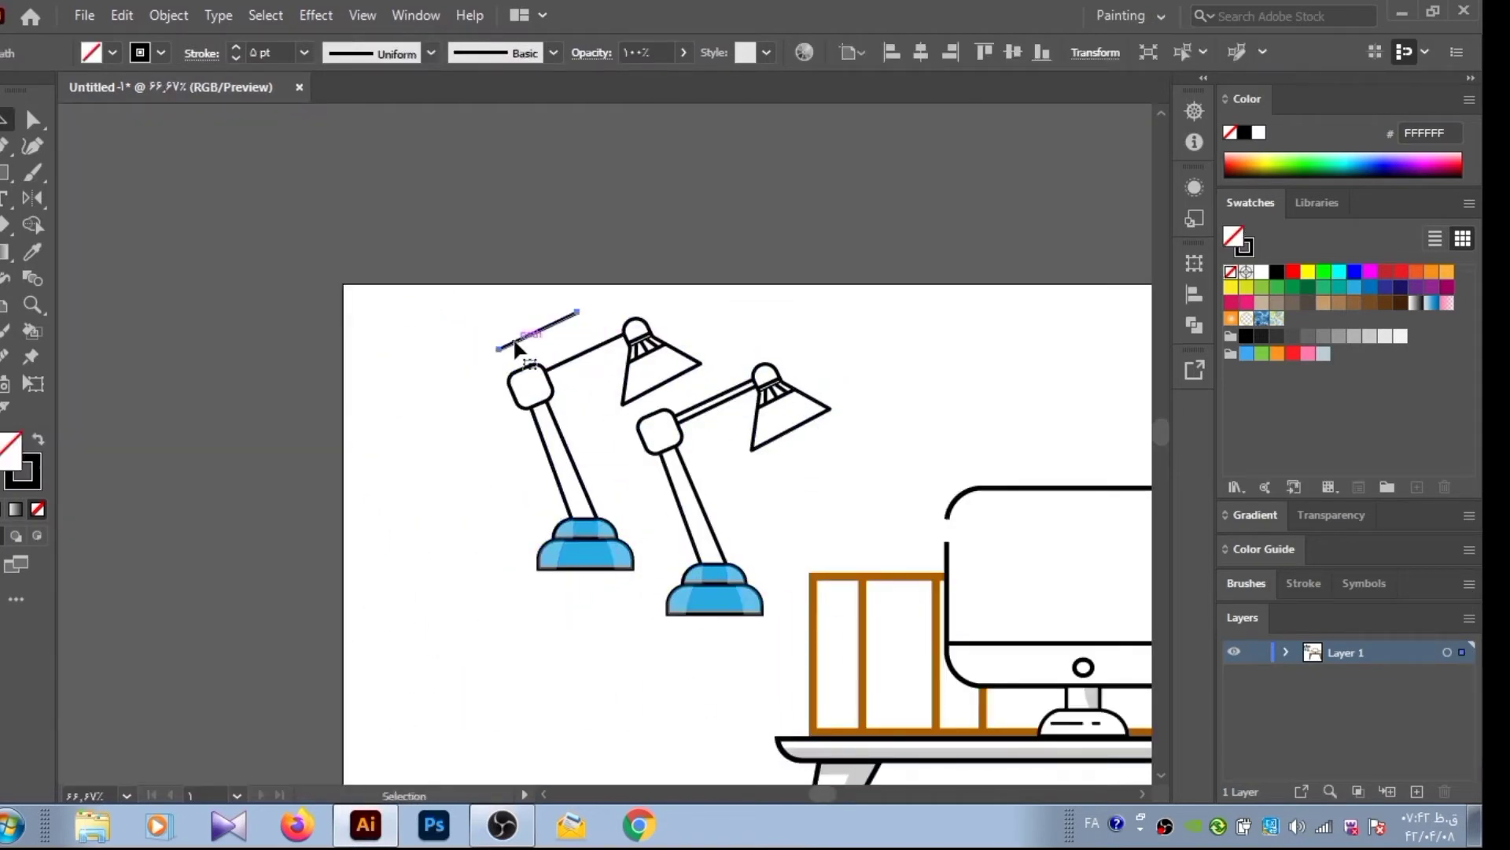
{"action": "key", "text": "p"}
{"action": "left_click", "coordinate": [659, 431]}
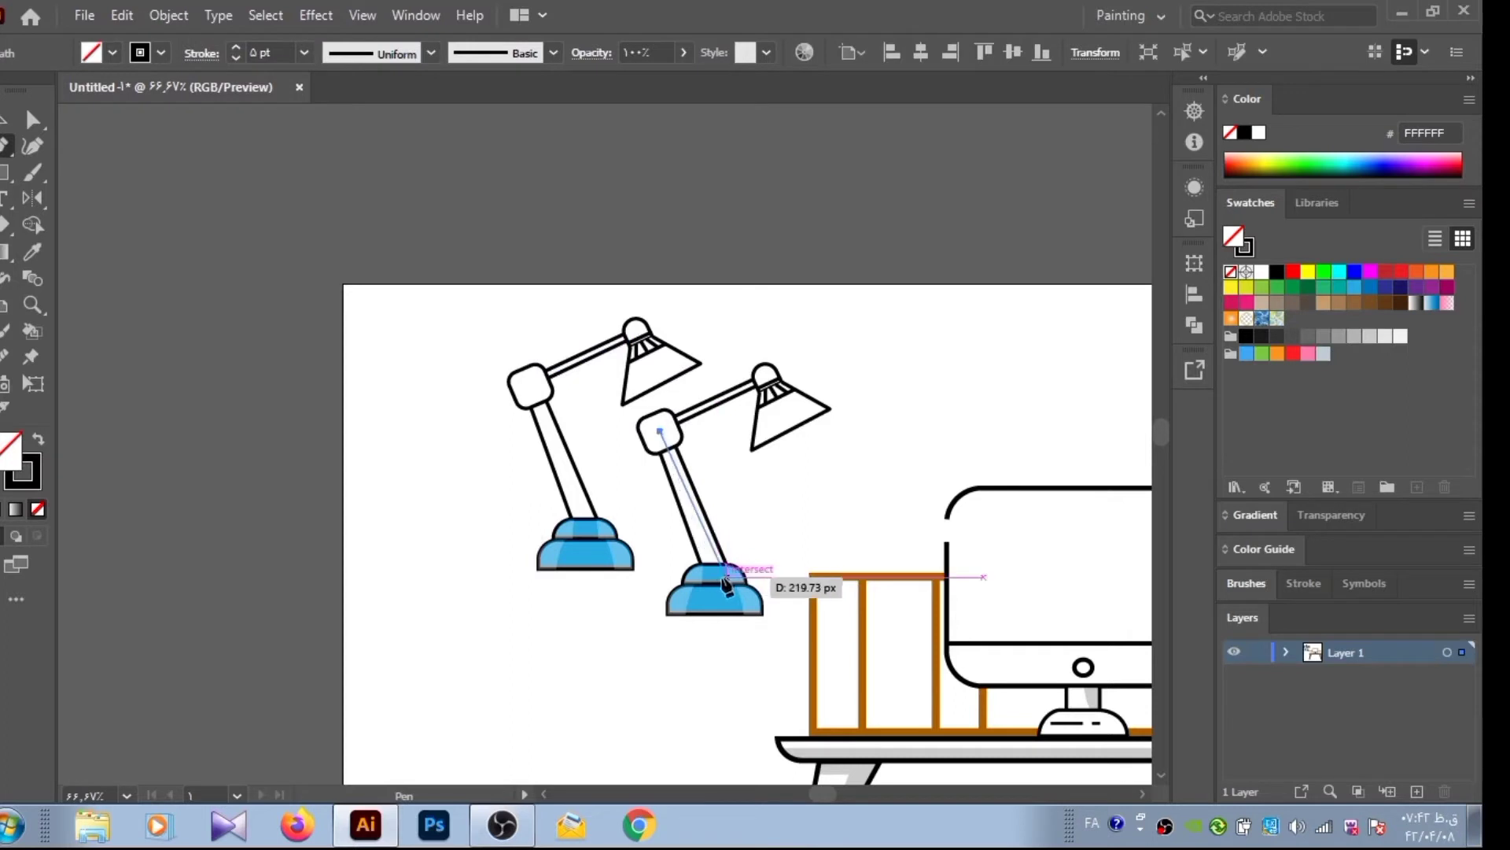
{"action": "left_click", "coordinate": [736, 616]}
{"action": "left_click", "coordinate": [695, 643]}
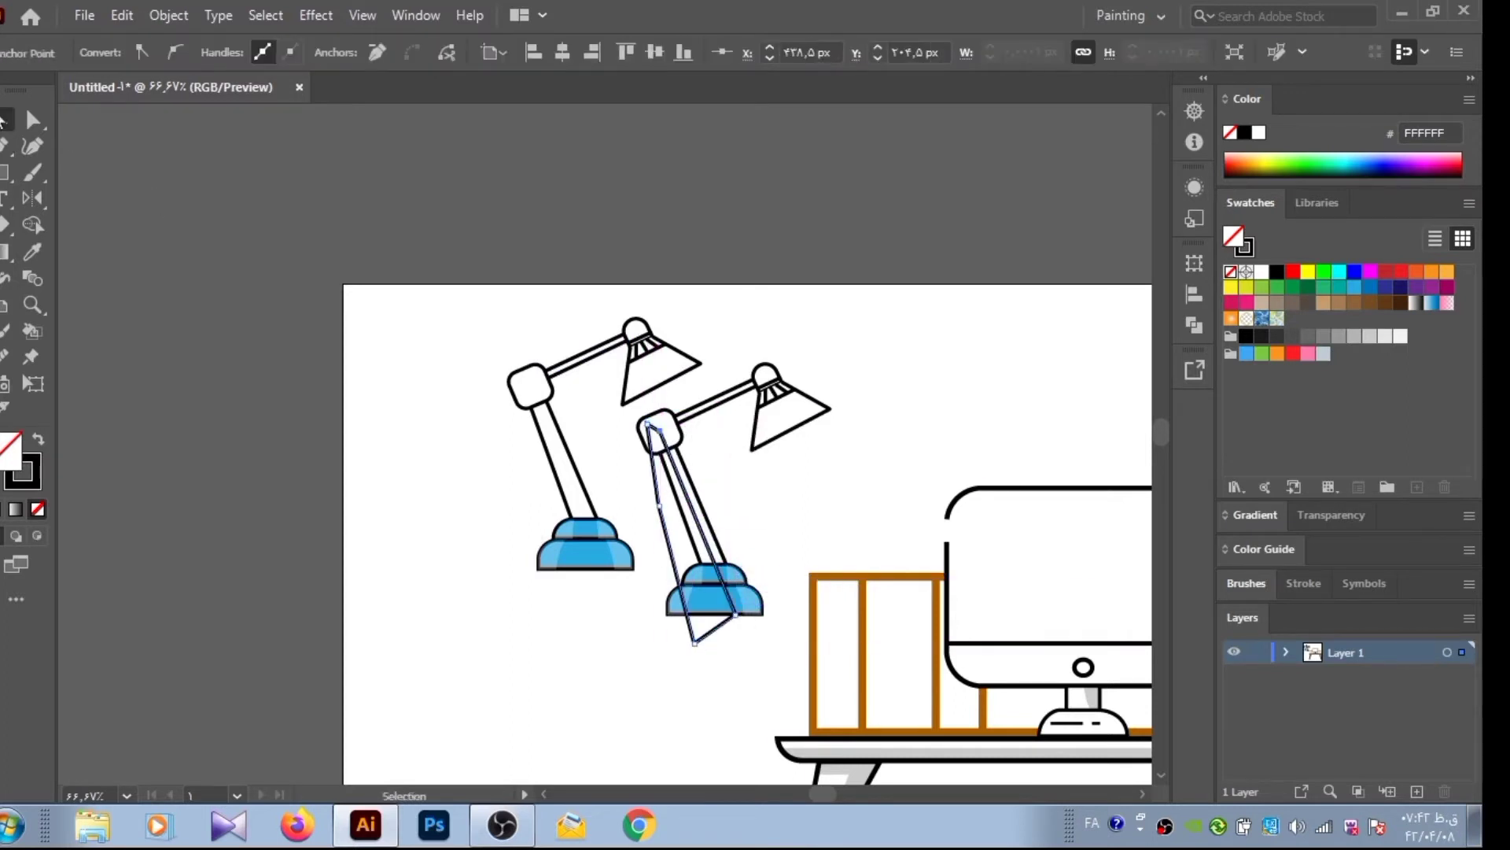
{"action": "key", "text": "ctrl+a"}
{"action": "key", "text": "shift+m"}
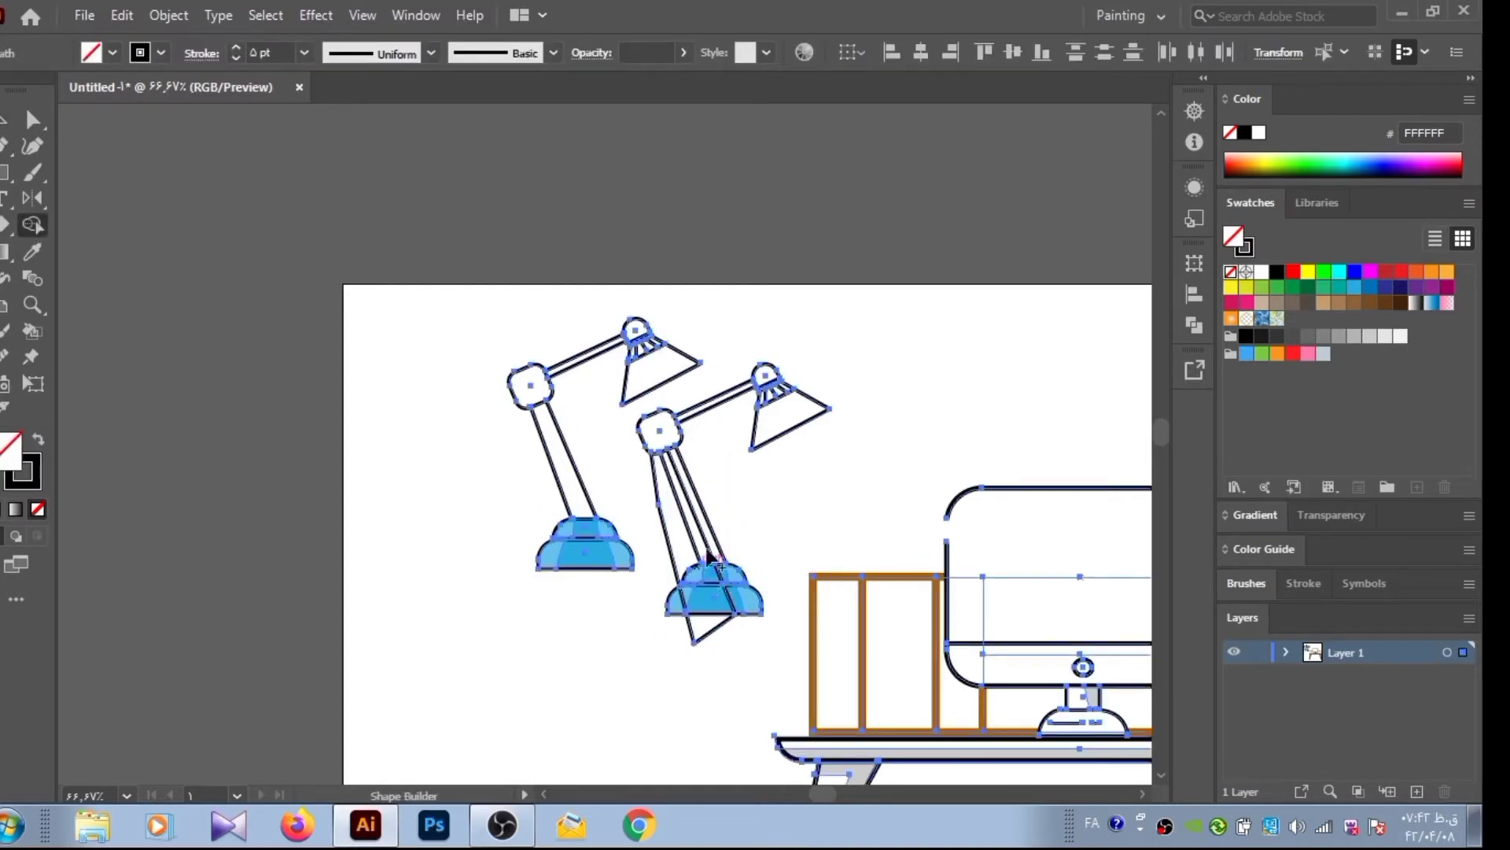
Move the arm stripe along the left lamp's lower arm
{"action": "key", "text": "v"}
{"action": "mouse_move", "coordinate": [708, 535]}
{"action": "left_mouse_down"}
{"action": "mouse_move", "coordinate": [573, 484]}
{"action": "mouse_move", "coordinate": [520, 511]}
{"action": "left_mouse_up"}
{"action": "left_click", "coordinate": [418, 305]}
{"action": "left_click_drag", "start_coordinate": [337, 409], "coordinate": [435, 389]}
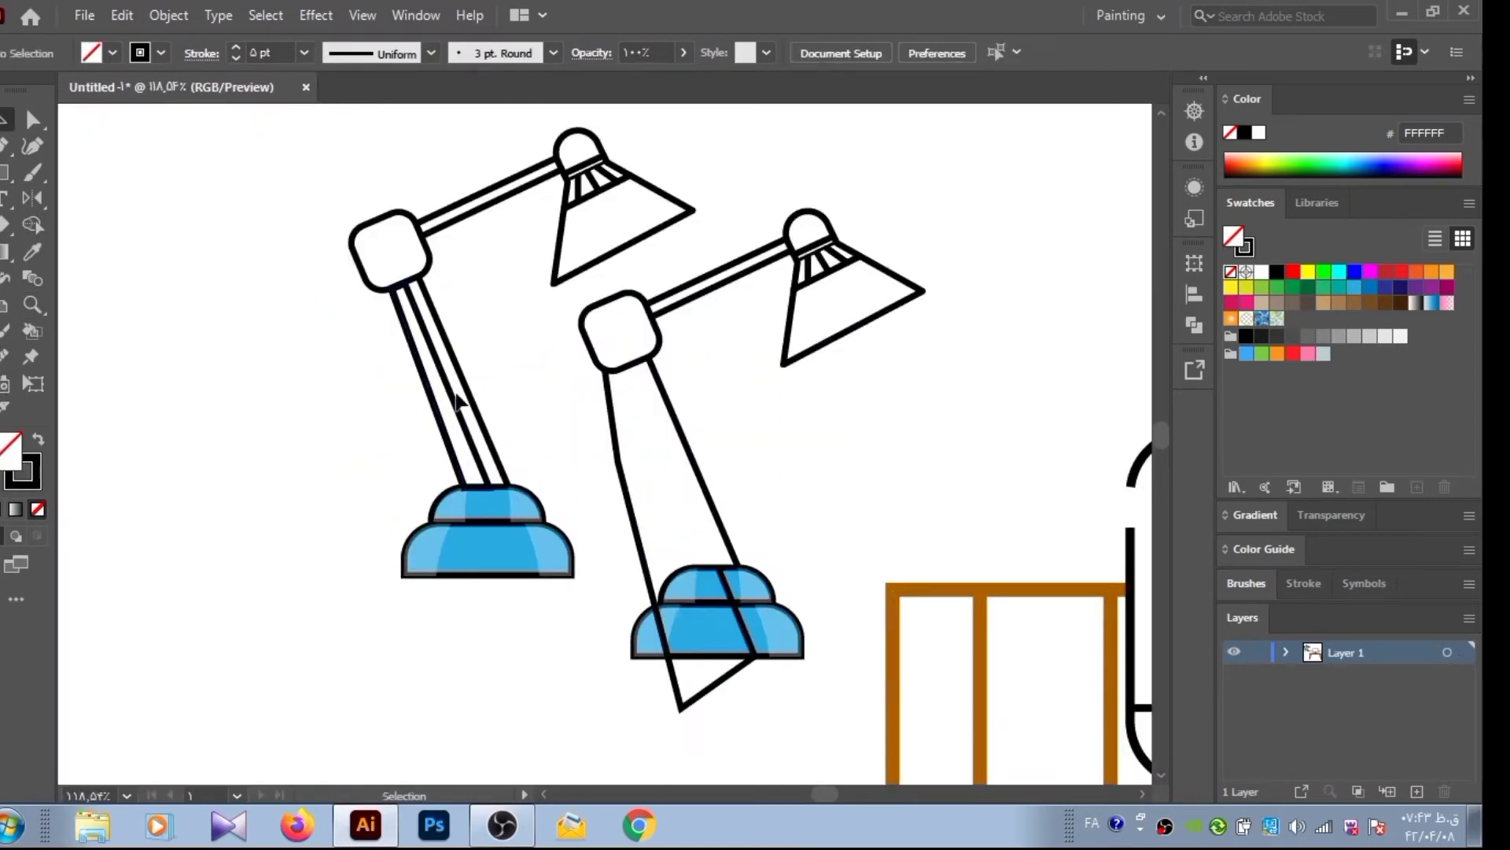
Remove the grey stripe's outline and separate it out beside the left lamp
{"action": "left_click", "coordinate": [235, 59]}
{"action": "left_click", "coordinate": [236, 58]}
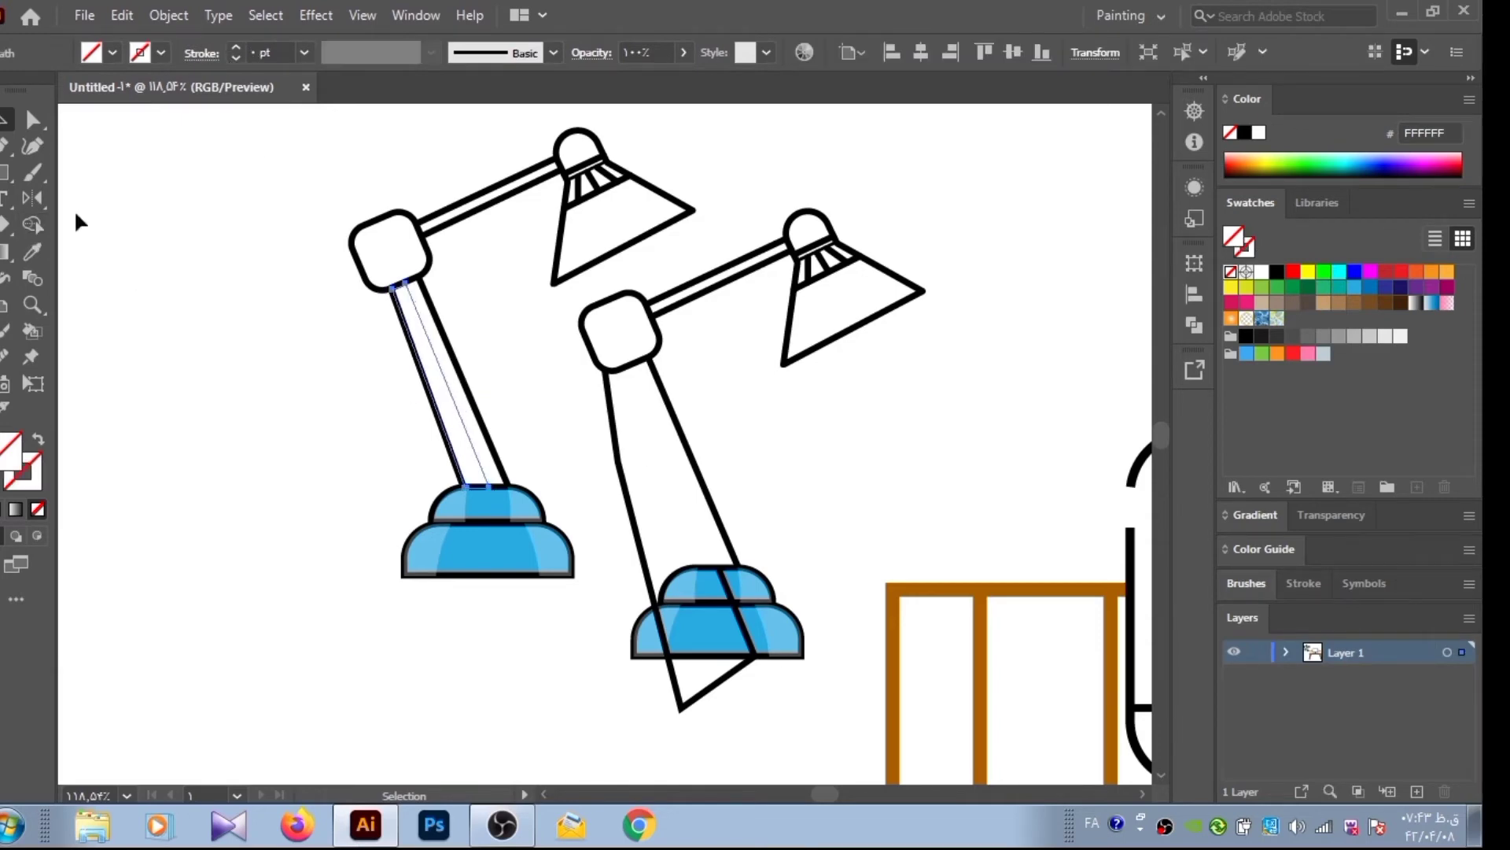
{"action": "scroll", "coordinate": [971, 731], "scroll_direction": "down", "scroll_amount": 2}
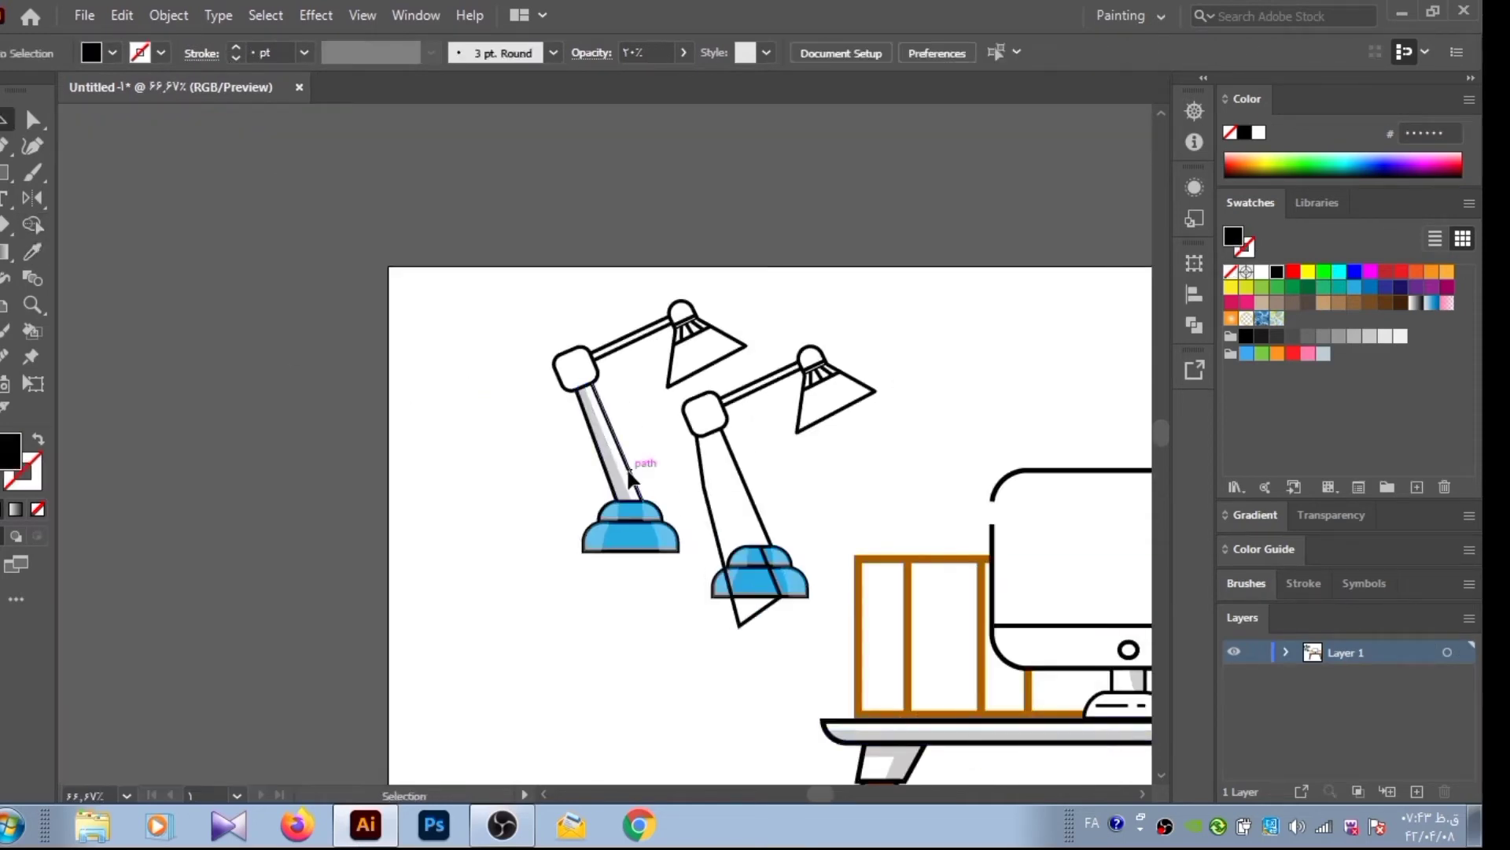
{"action": "key", "text": "ctrl+a"}
{"action": "key", "text": "shift+m"}
{"action": "key", "text": "v"}
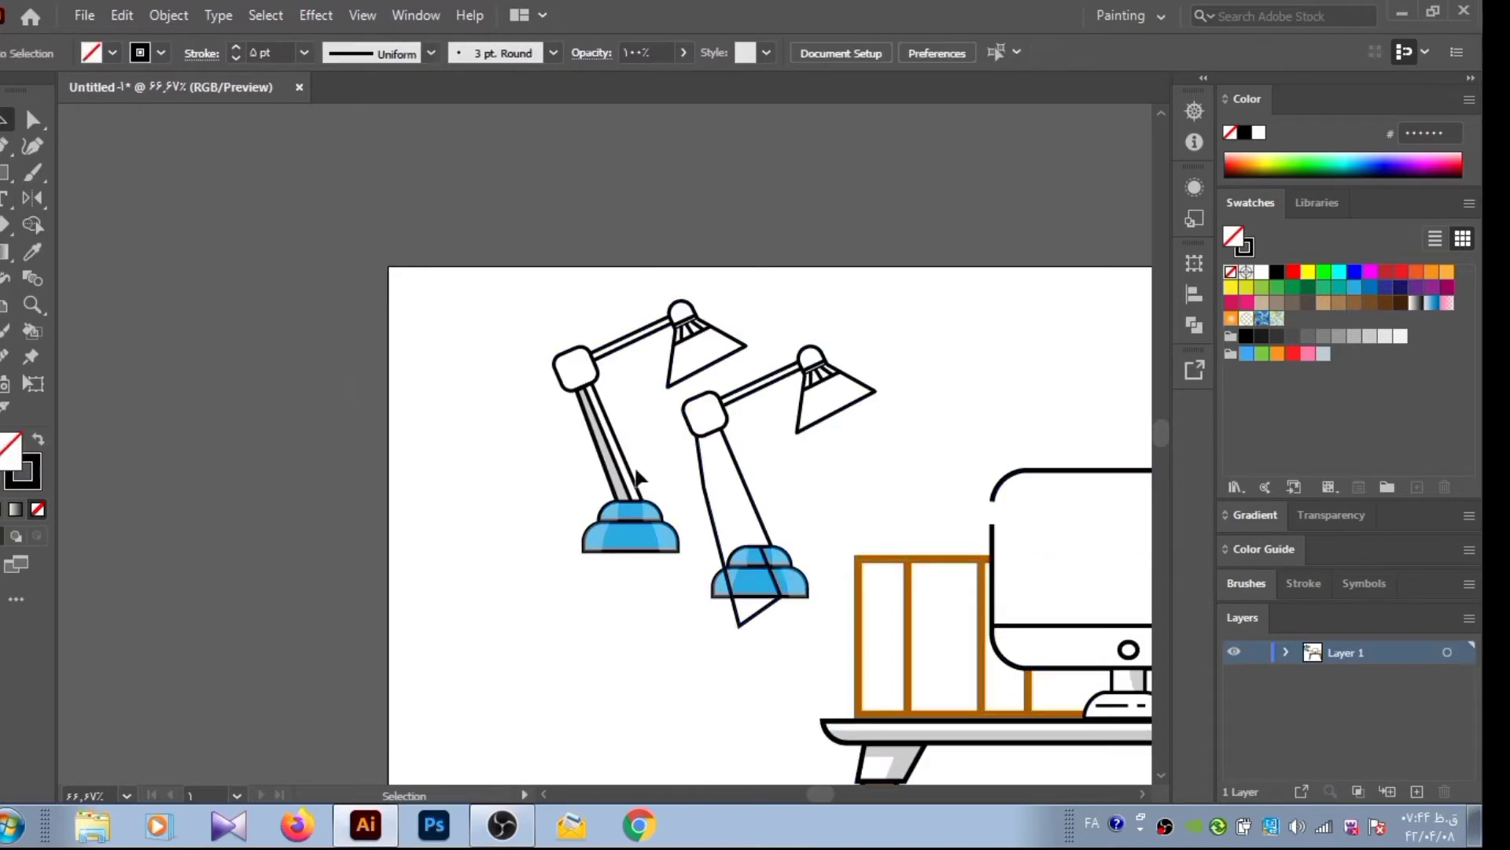
{"action": "left_click_drag", "start_coordinate": [609, 464], "coordinate": [539, 466]}
Recolour the left lamp's lower arm orange FFB900
{"action": "key", "text": "ctrl+a"}
{"action": "key", "text": "shift+m"}
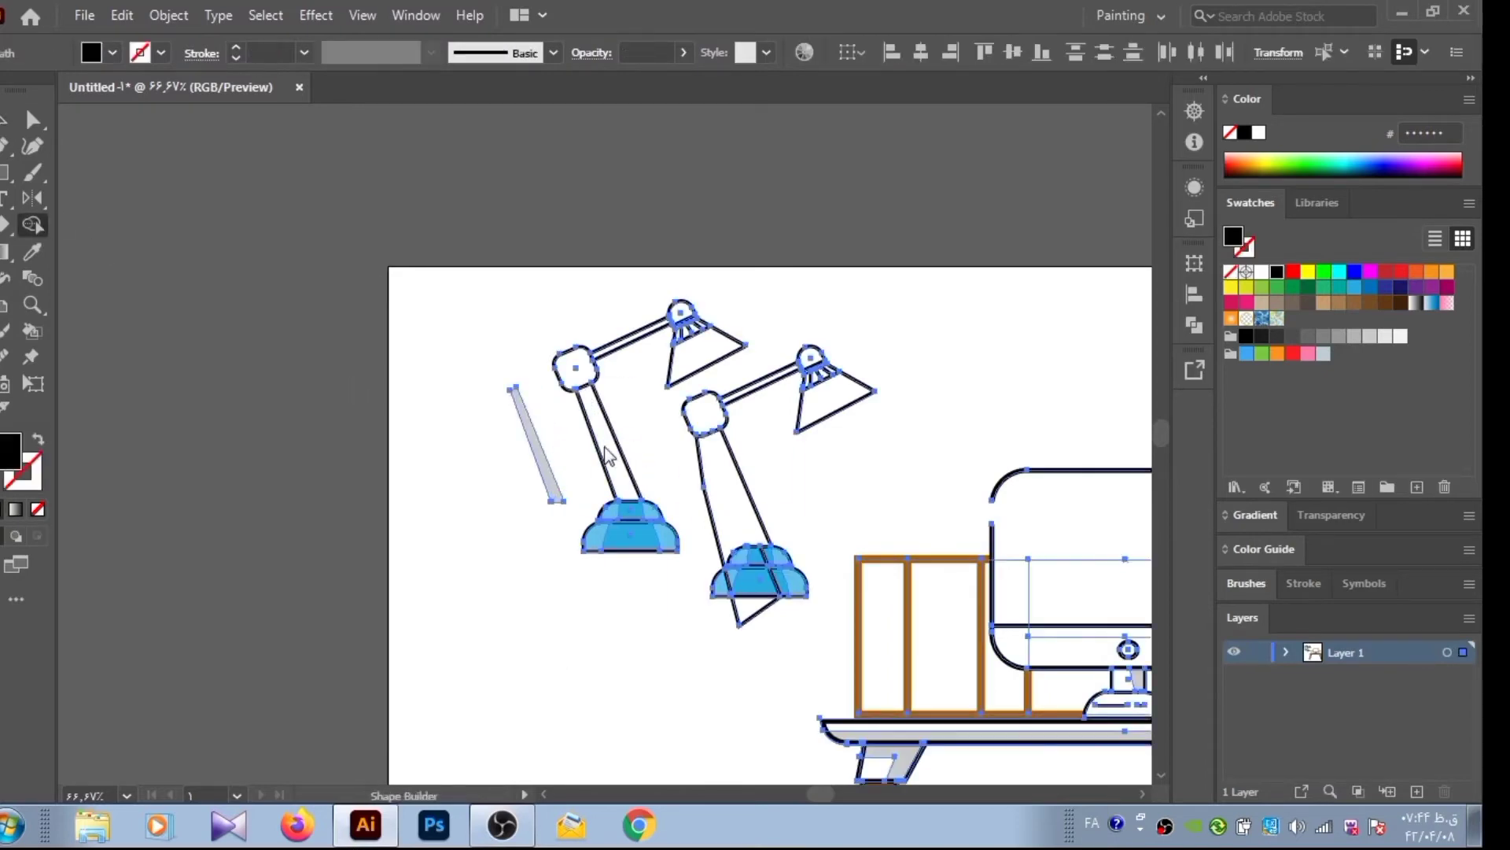
{"action": "key", "text": "v"}
{"action": "left_click", "coordinate": [599, 431]}
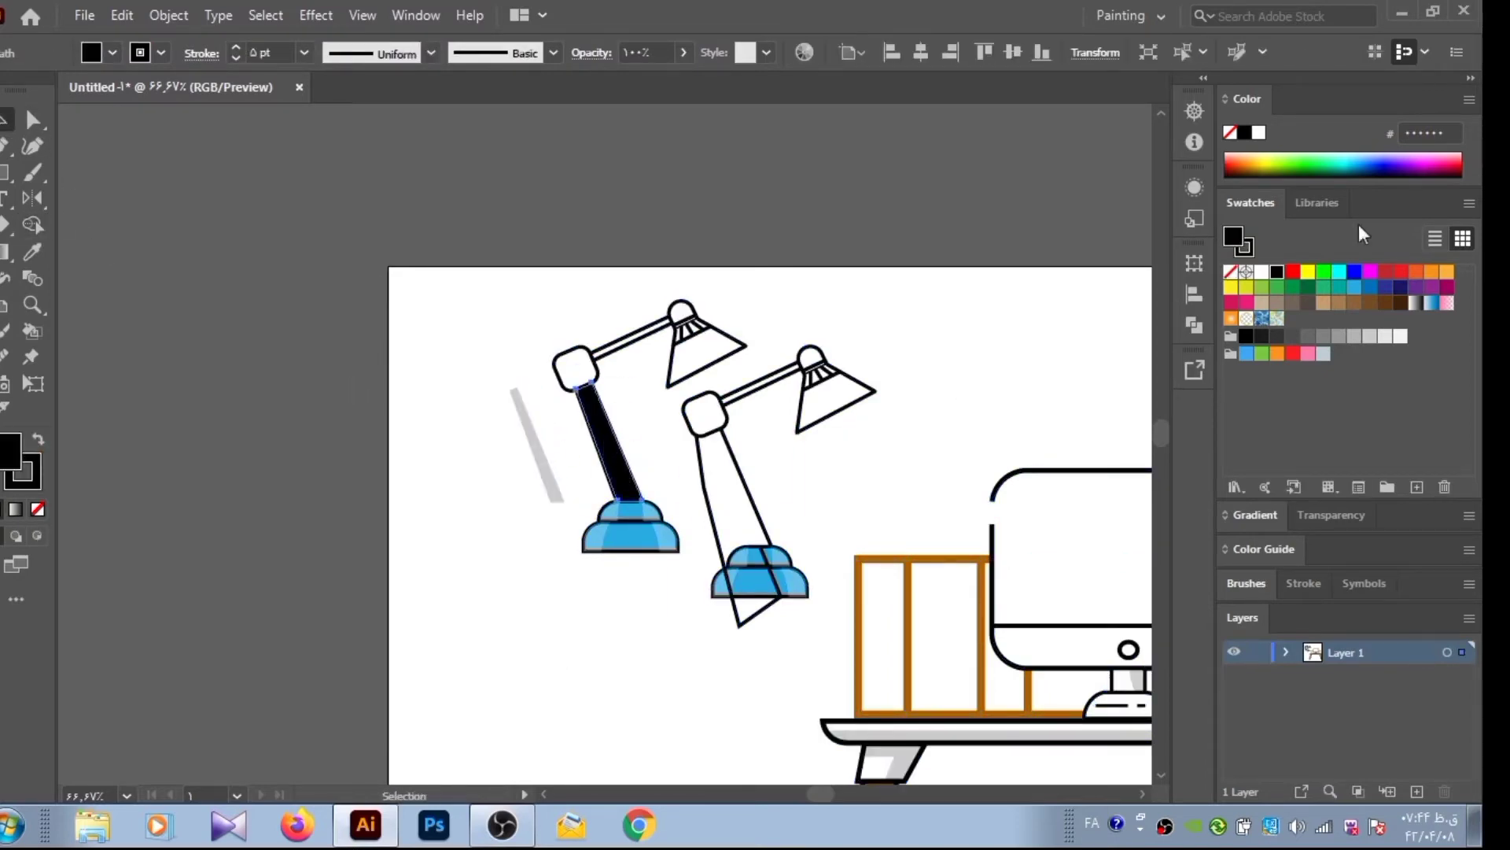
{"action": "left_click", "coordinate": [1345, 155]}
{"action": "left_click_drag", "start_coordinate": [1325, 160], "coordinate": [1243, 162]}
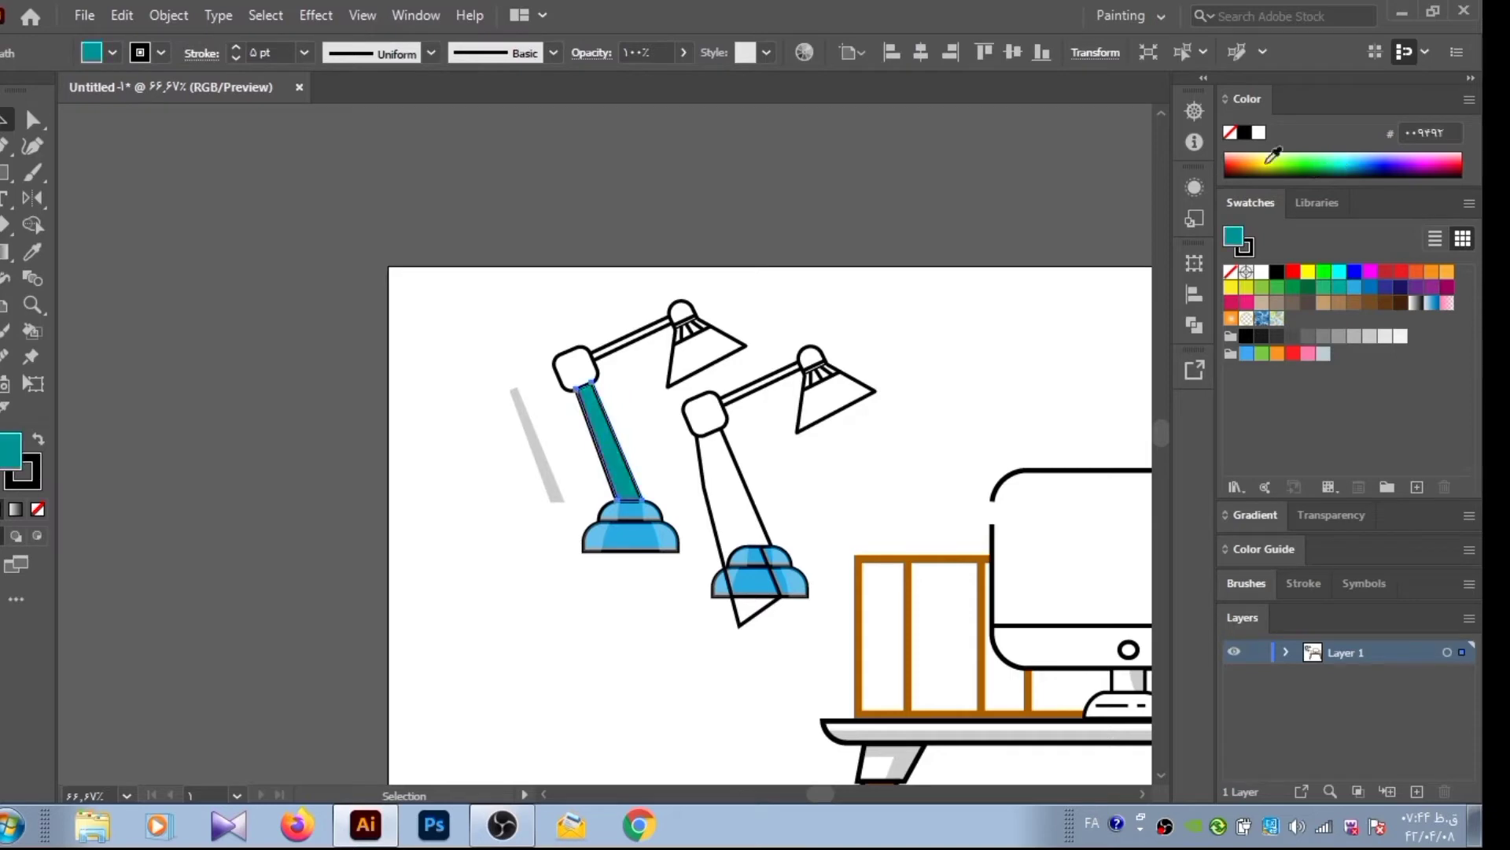
{"action": "key", "text": "ctrl+shift+a"}
Lay the grey strip back onto the orange lower arm as darker shading
{"action": "left_click_drag", "start_coordinate": [533, 453], "coordinate": [630, 489]}
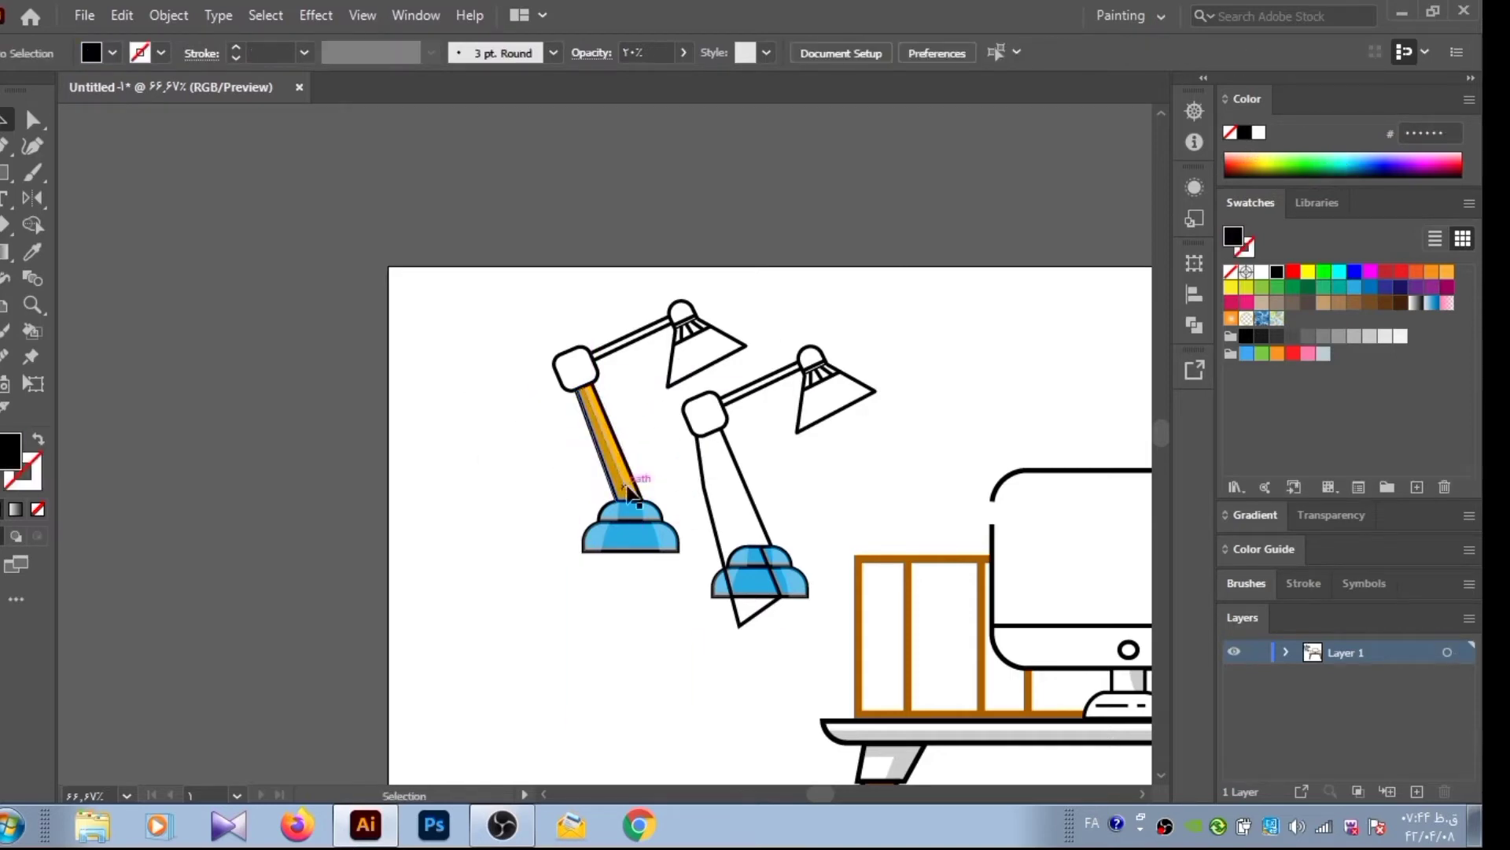
{"action": "key", "text": "ctrl+a"}
{"action": "left_click", "coordinate": [34, 226]}
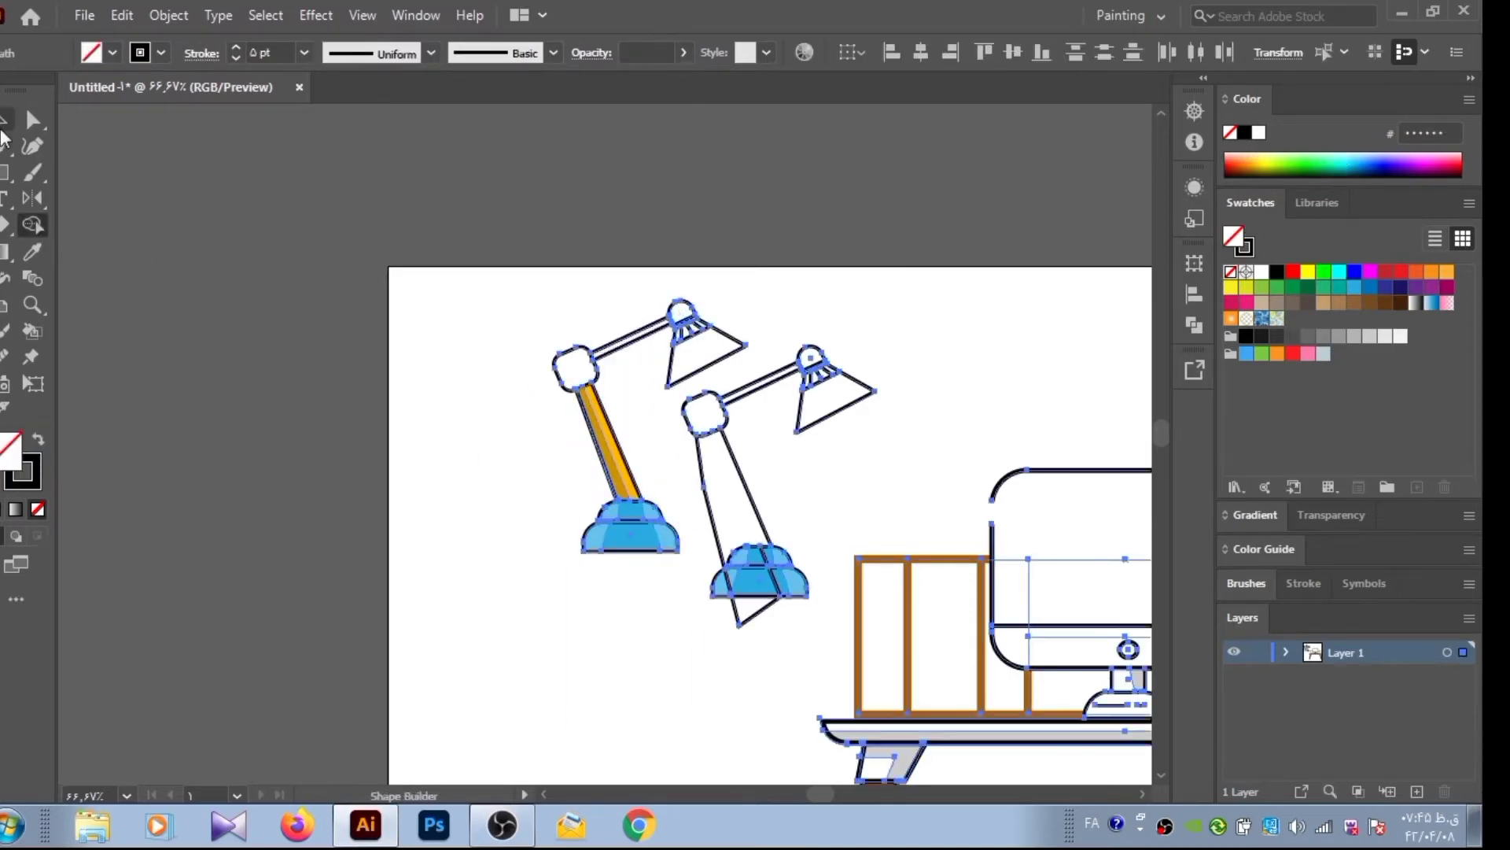
{"action": "left_click", "coordinate": [632, 337]}
Eyedropper the orange onto the upper arm rod and add a small joint circle
{"action": "key", "text": "i"}
{"action": "key", "text": "v"}
{"action": "left_click", "coordinate": [410, 353]}
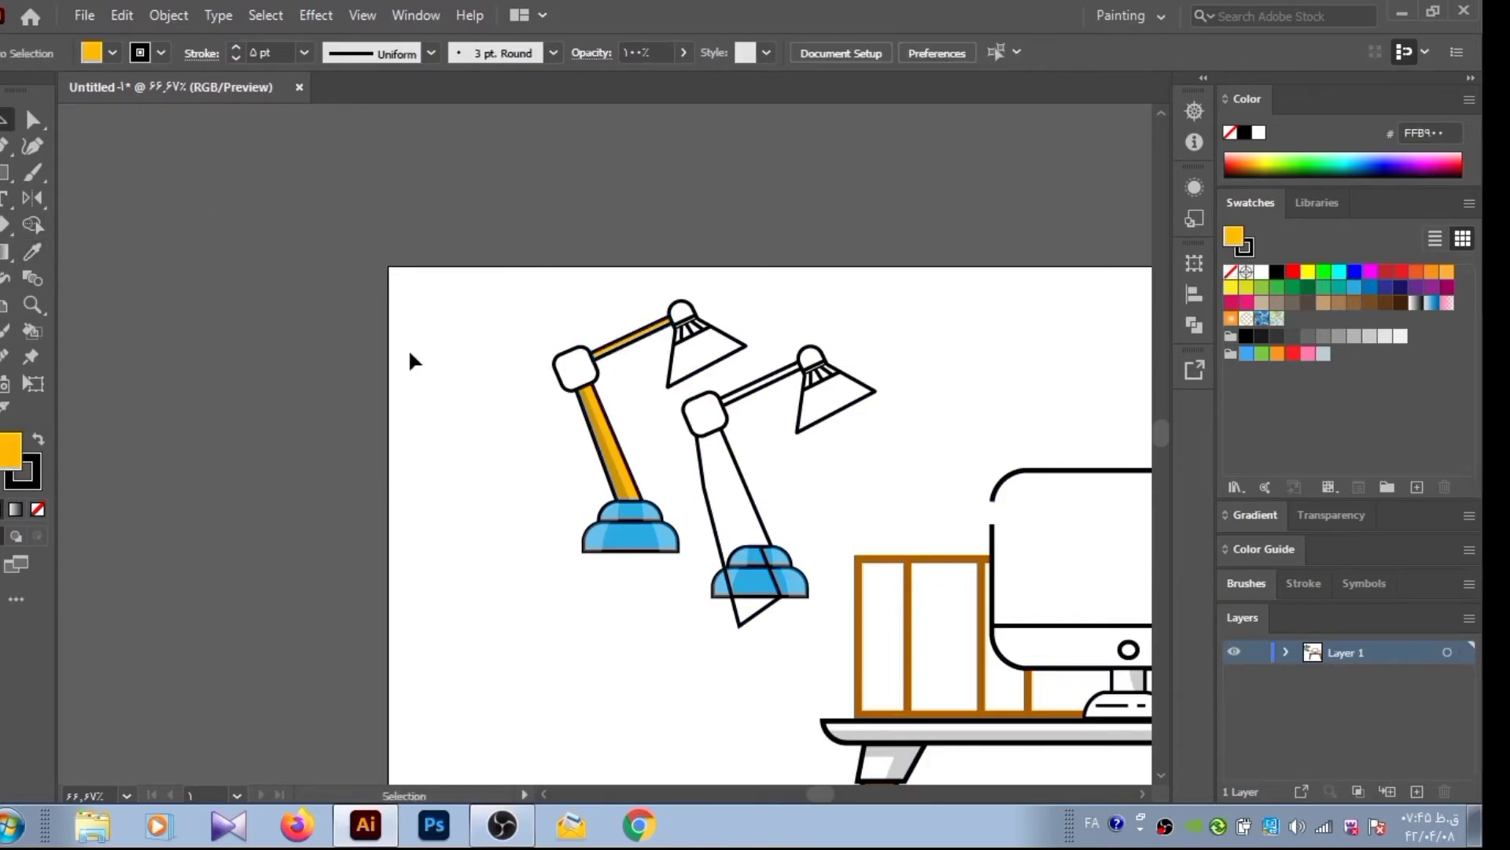
{"action": "mouse_move", "coordinate": [508, 405]}
{"action": "left_mouse_down"}
{"action": "mouse_move", "coordinate": [526, 422]}
{"action": "mouse_move", "coordinate": [575, 367]}
{"action": "left_mouse_up"}
{"action": "left_click", "coordinate": [474, 376]}
Fill the lamp's joint circle yellow
{"action": "left_click", "coordinate": [558, 363]}
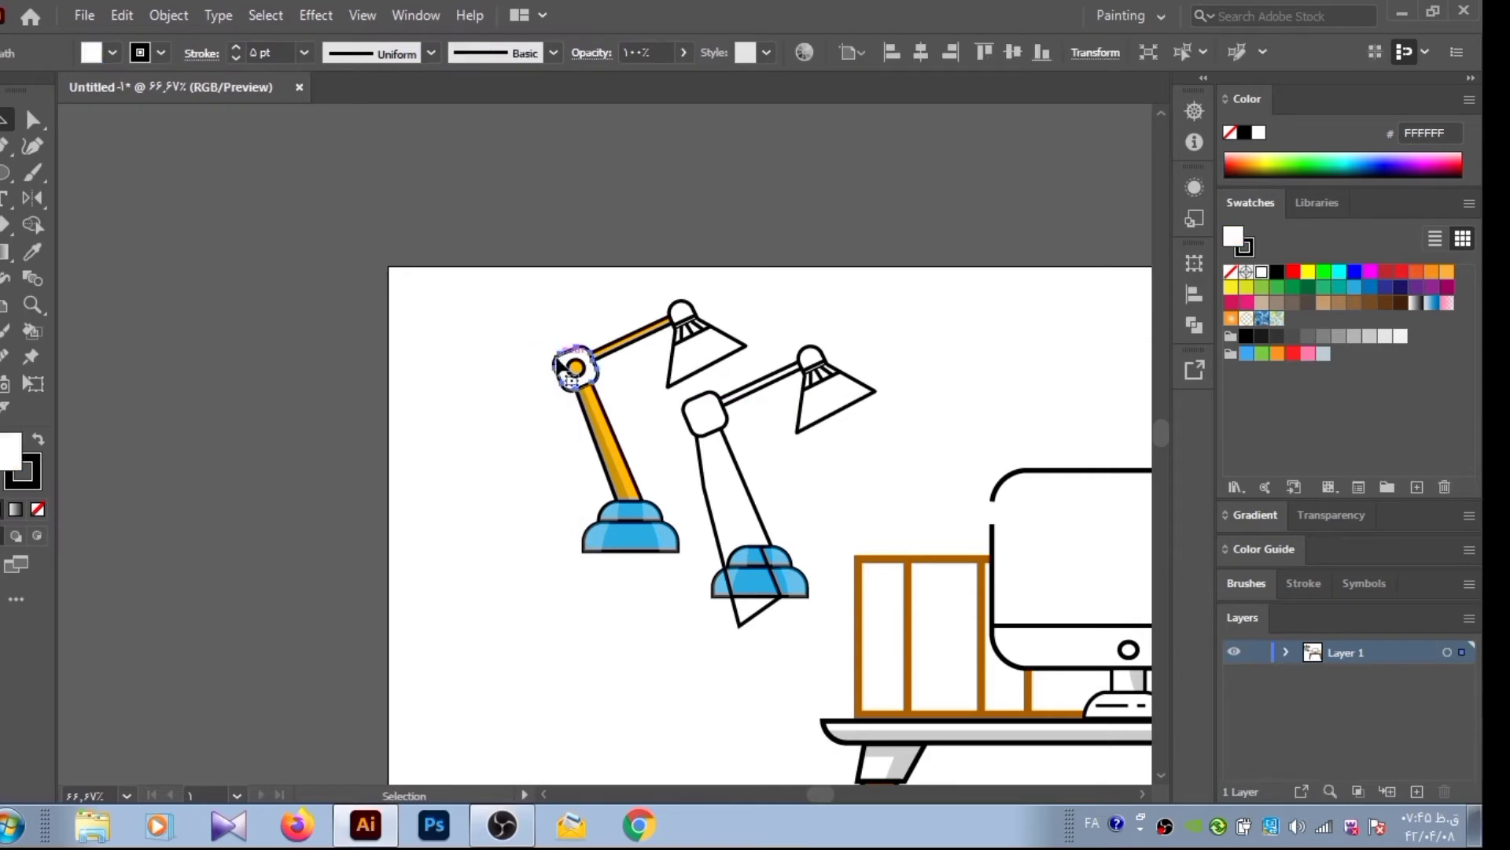
{"action": "left_click", "coordinate": [1441, 276]}
{"action": "left_click", "coordinate": [1308, 272]}
{"action": "left_click", "coordinate": [525, 338]}
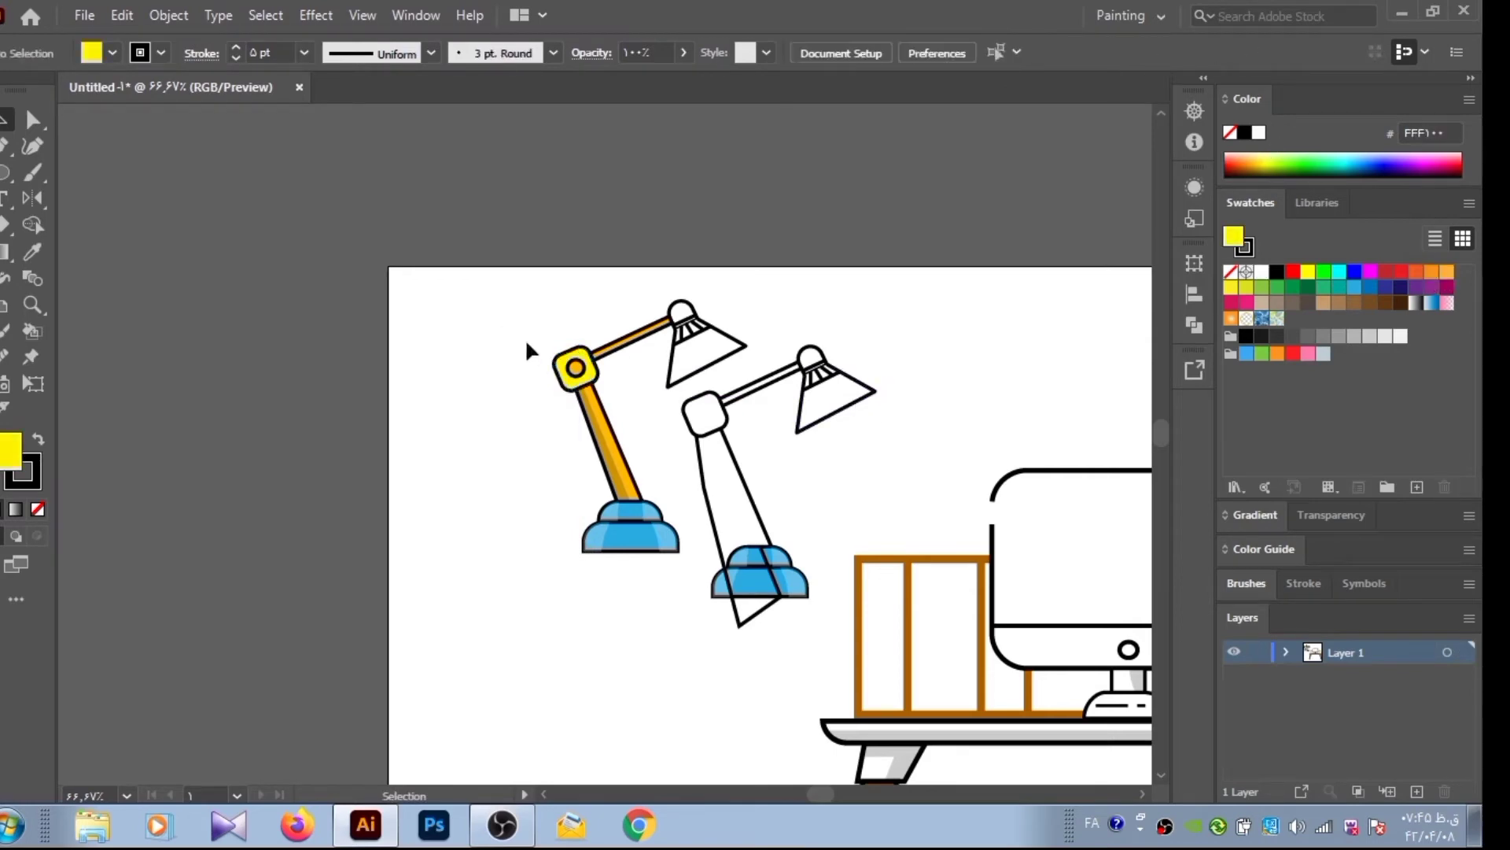
{"action": "key", "text": "ctrl+equal"}
{"action": "key", "text": "ctrl+equal"}
{"action": "left_click", "coordinate": [535, 311]}
Paste a copy of the joint beside the lamp and draw a closed cutting path across it
{"action": "key", "text": "ctrl+c"}
{"action": "key", "text": "ctrl+v"}
{"action": "left_click_drag", "start_coordinate": [605, 444], "coordinate": [296, 340]}
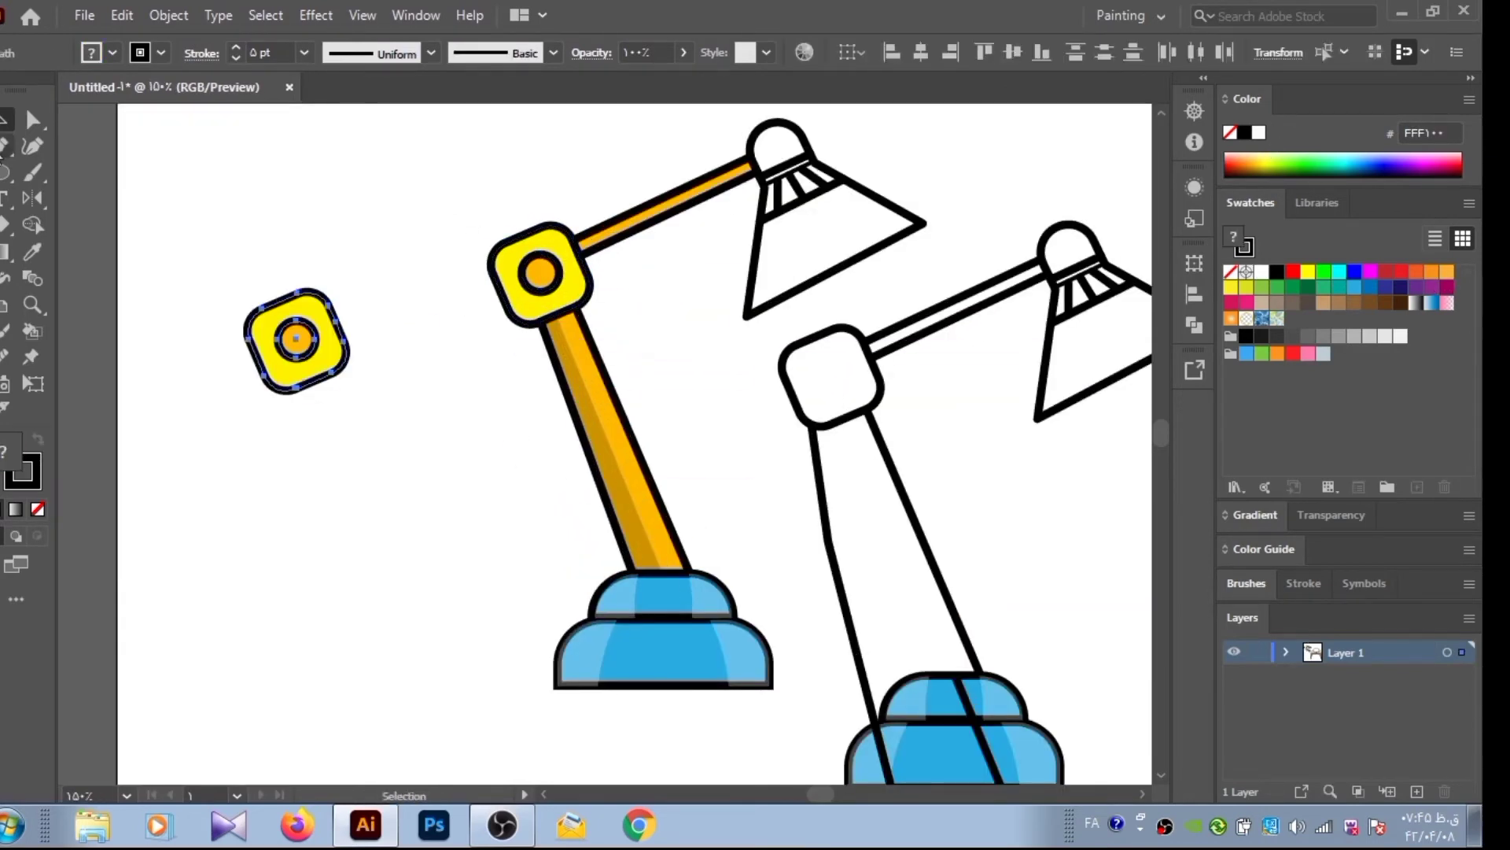
{"action": "left_click_drag", "start_coordinate": [224, 256], "coordinate": [311, 326]}
{"action": "left_click", "coordinate": [276, 447]}
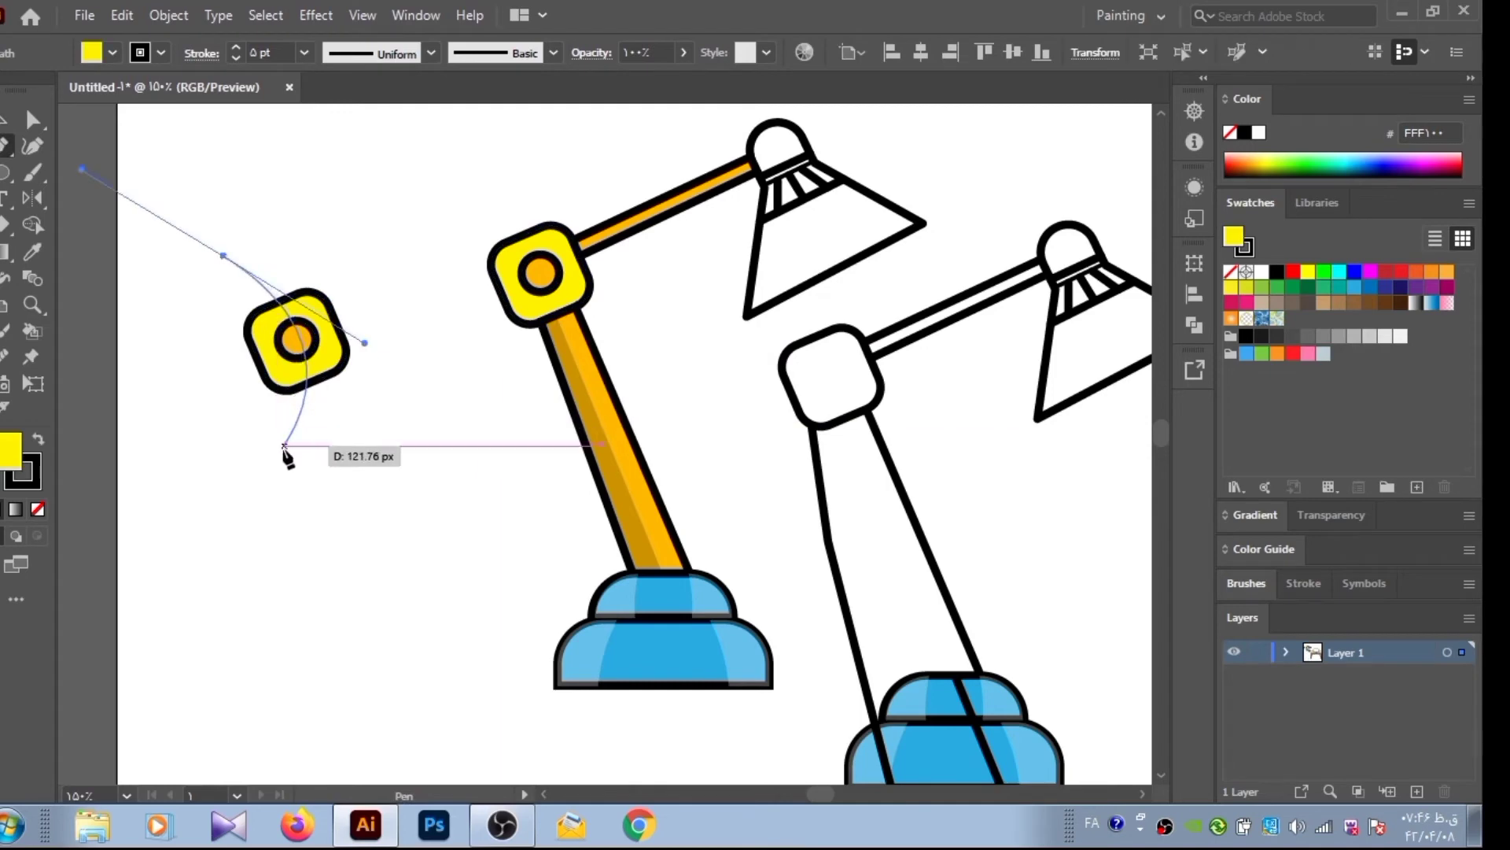
{"action": "left_click", "coordinate": [401, 427]}
{"action": "left_click", "coordinate": [346, 212]}
{"action": "left_click", "coordinate": [225, 256]}
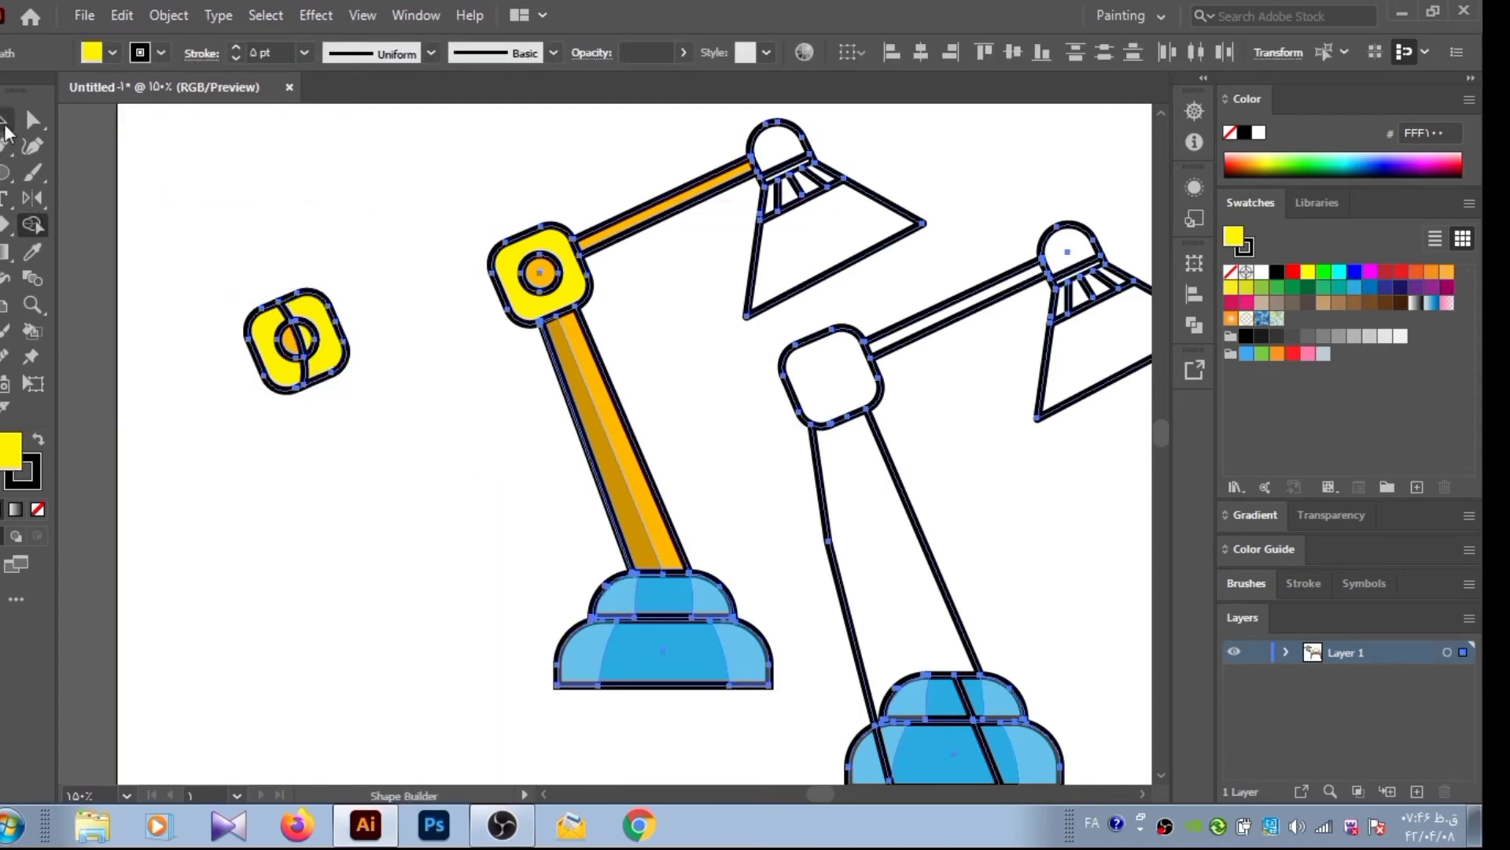
Move the cut piece onto the joint and give it the arm's darker shade
{"action": "left_click_drag", "start_coordinate": [331, 323], "coordinate": [590, 269]}
{"action": "left_click", "coordinate": [624, 506]}
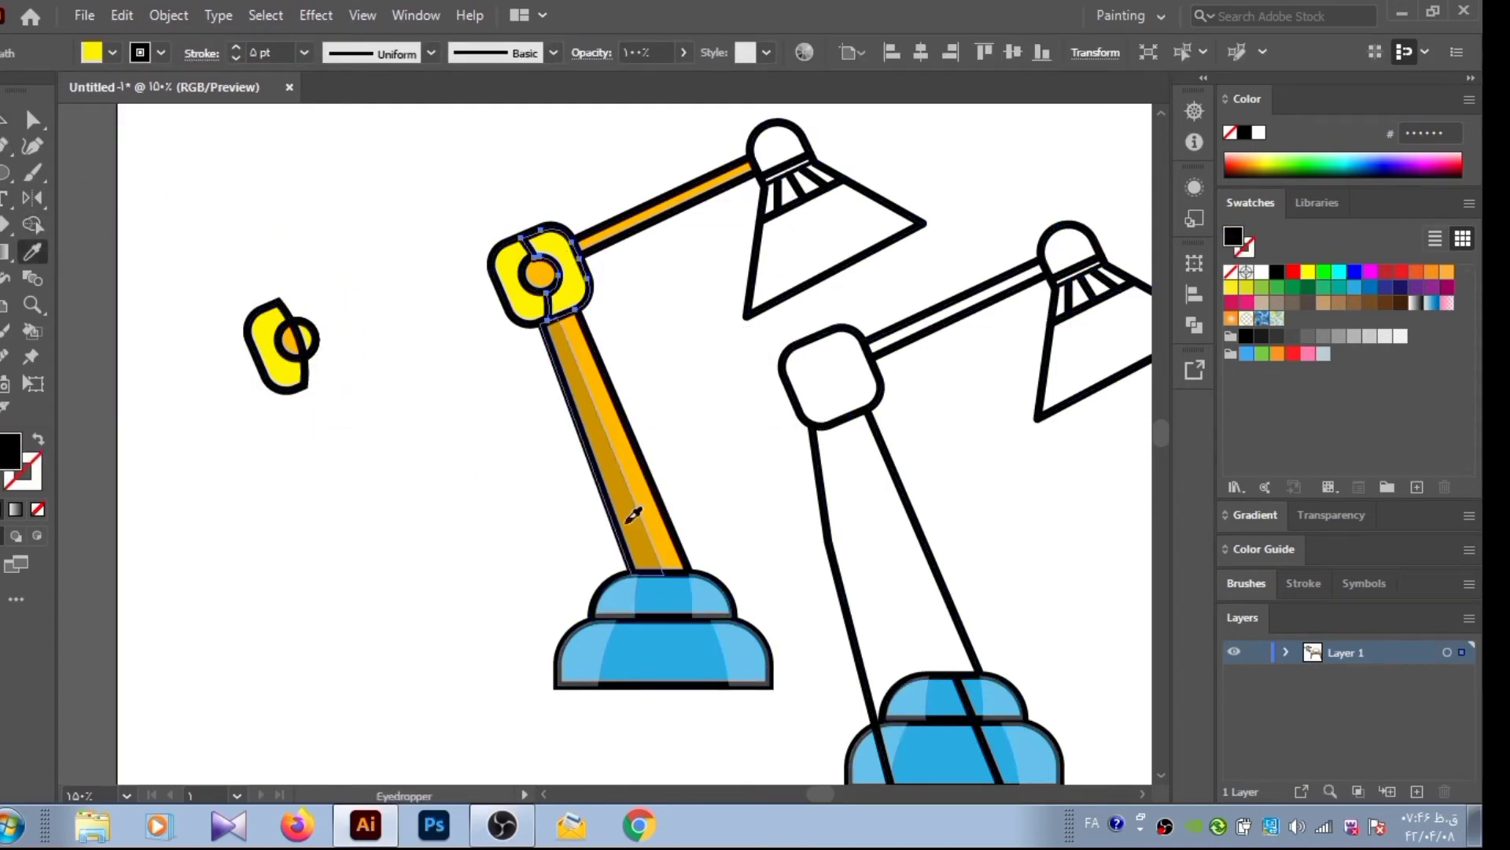
{"action": "key", "text": "v"}
{"action": "left_click", "coordinate": [596, 281]}
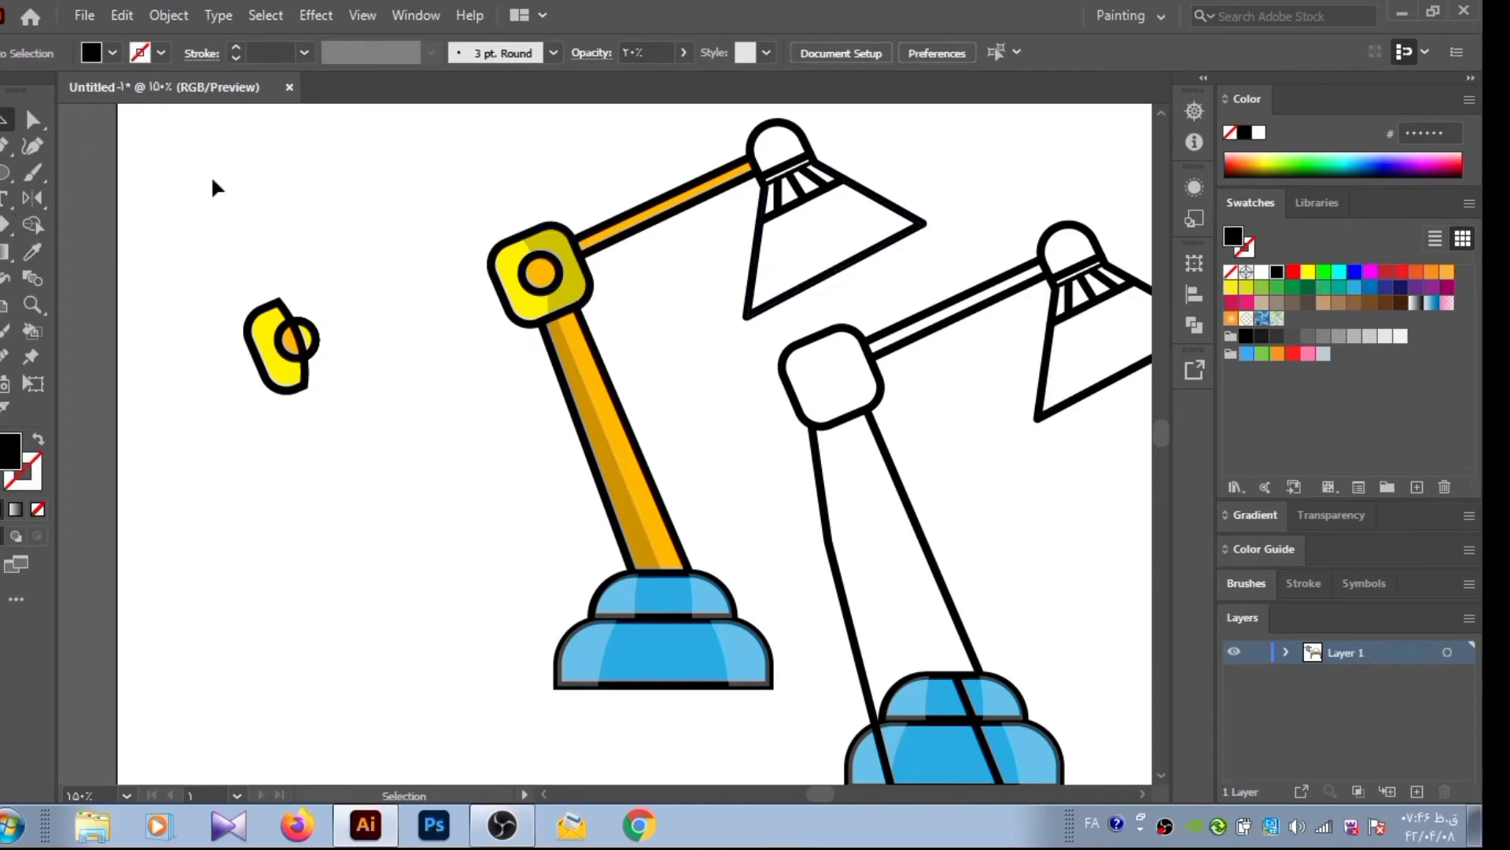
Use Shape Builder on the lamp artwork to clear the fill from the lamp shade region
{"action": "left_click_drag", "start_coordinate": [212, 186], "coordinate": [1149, 778]}
{"action": "key", "text": "shift+m"}
{"action": "left_click", "coordinate": [824, 244]}
{"action": "left_click", "coordinate": [40, 439]}
{"action": "left_click", "coordinate": [853, 248]}
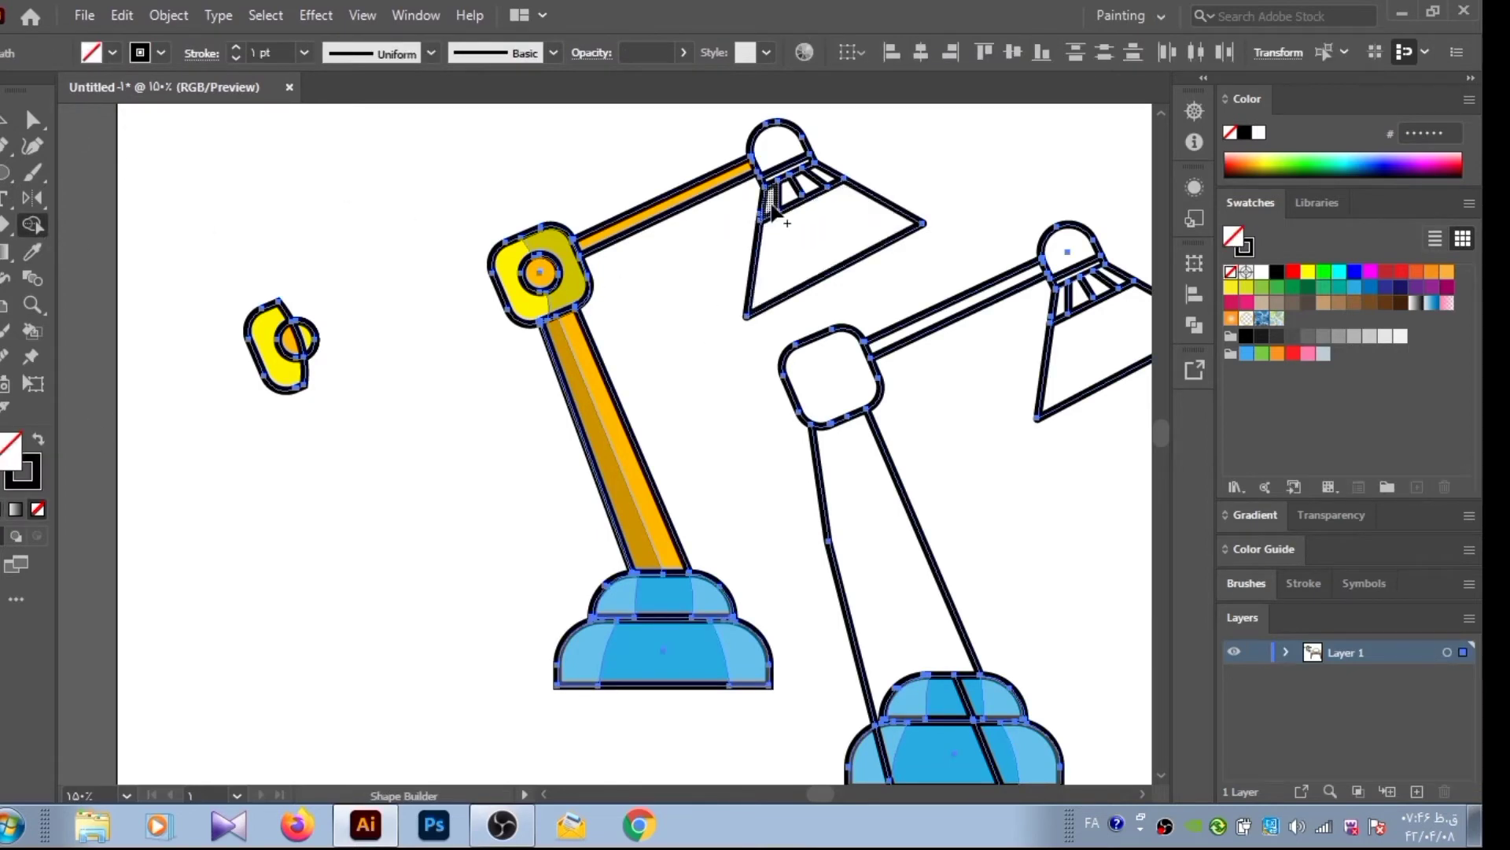
{"action": "key", "text": "v"}
{"action": "left_click", "coordinate": [207, 168]}
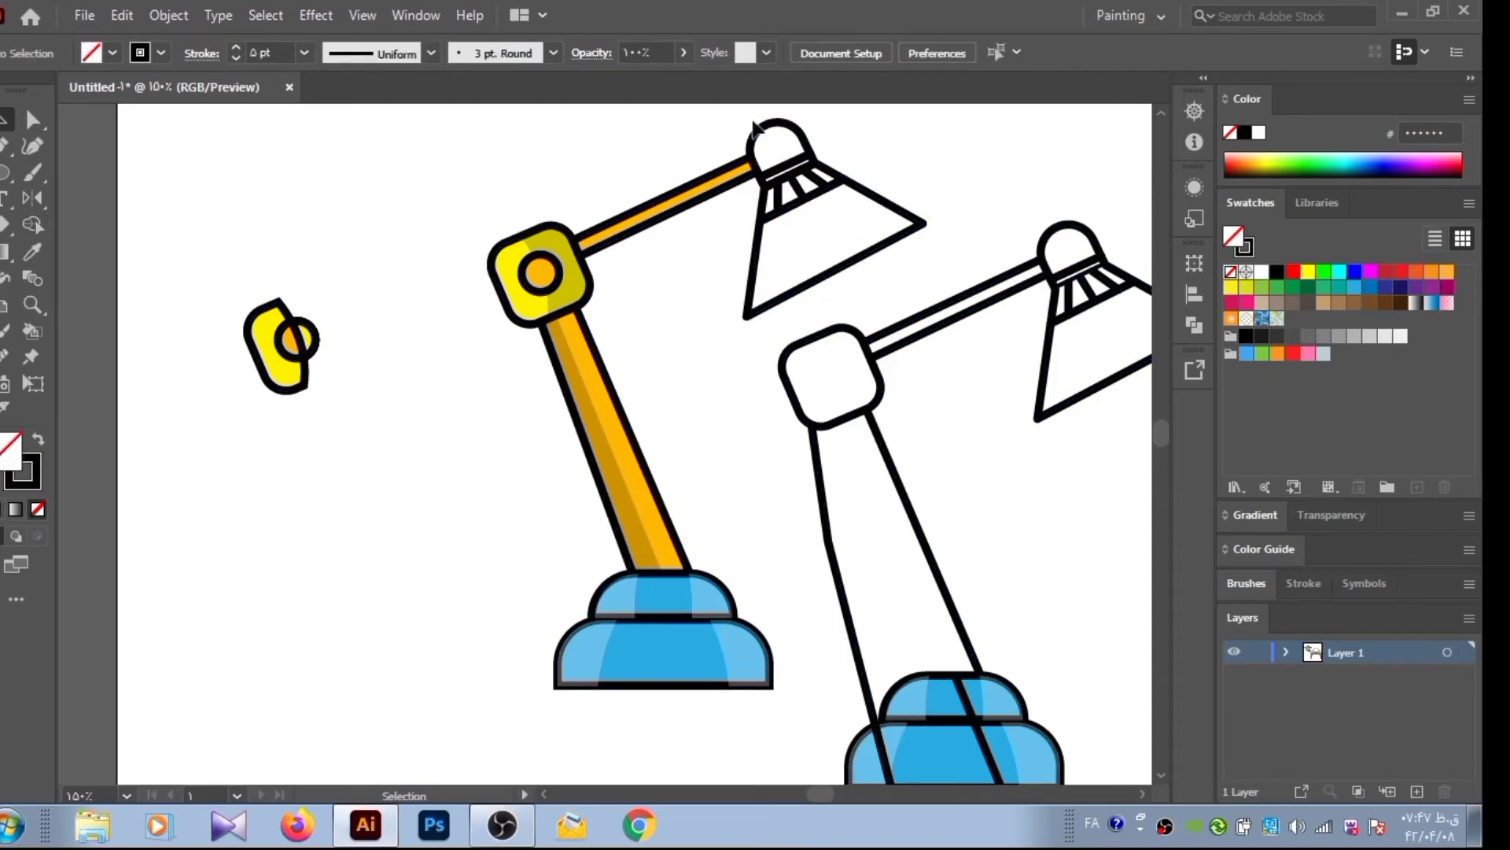
Fill the lamp shade and dome with the arm's orange
{"action": "left_click_drag", "start_coordinate": [701, 246], "coordinate": [775, 146]}
{"action": "key", "text": "i"}
{"action": "left_click", "coordinate": [595, 364]}
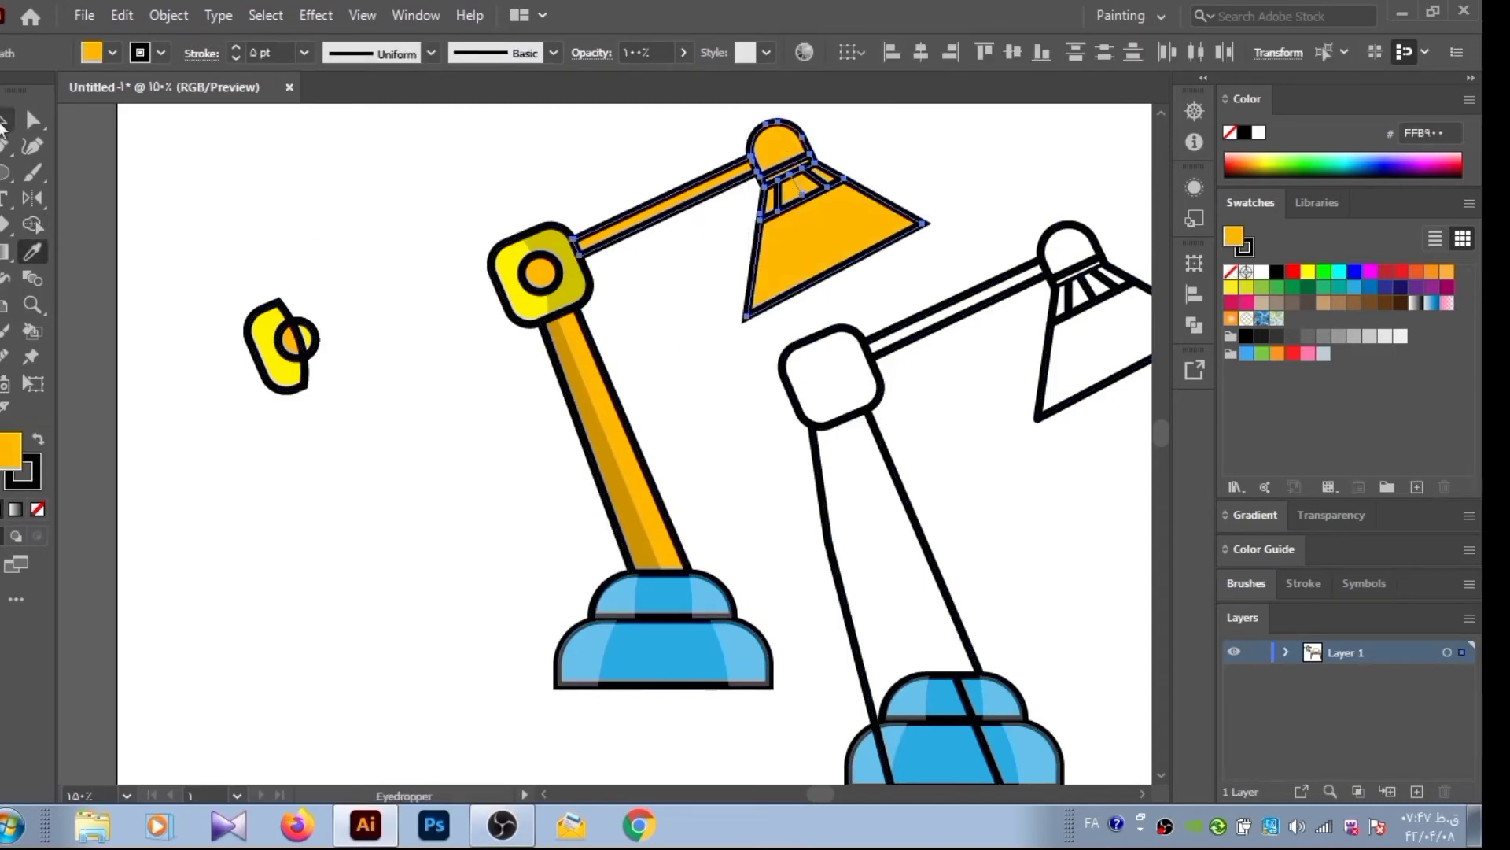
{"action": "left_click", "coordinate": [3, 124]}
Round the lamp shade's outer corners
{"action": "left_click", "coordinate": [715, 211]}
{"action": "left_click", "coordinate": [752, 311]}
{"action": "key", "text": "a"}
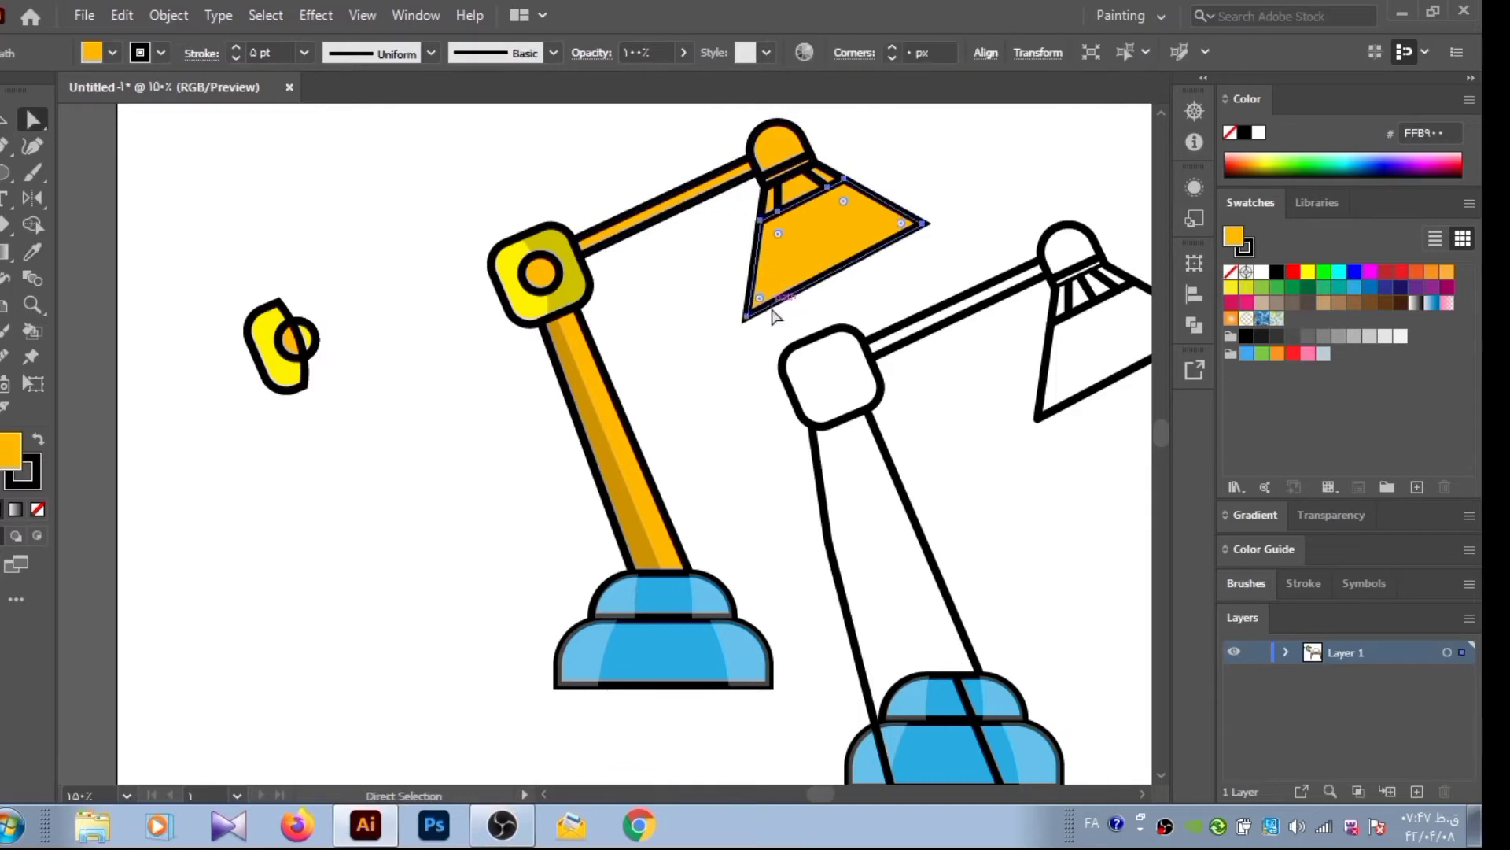
{"action": "left_click_drag", "start_coordinate": [904, 226], "coordinate": [897, 229]}
{"action": "left_click", "coordinate": [398, 143]}
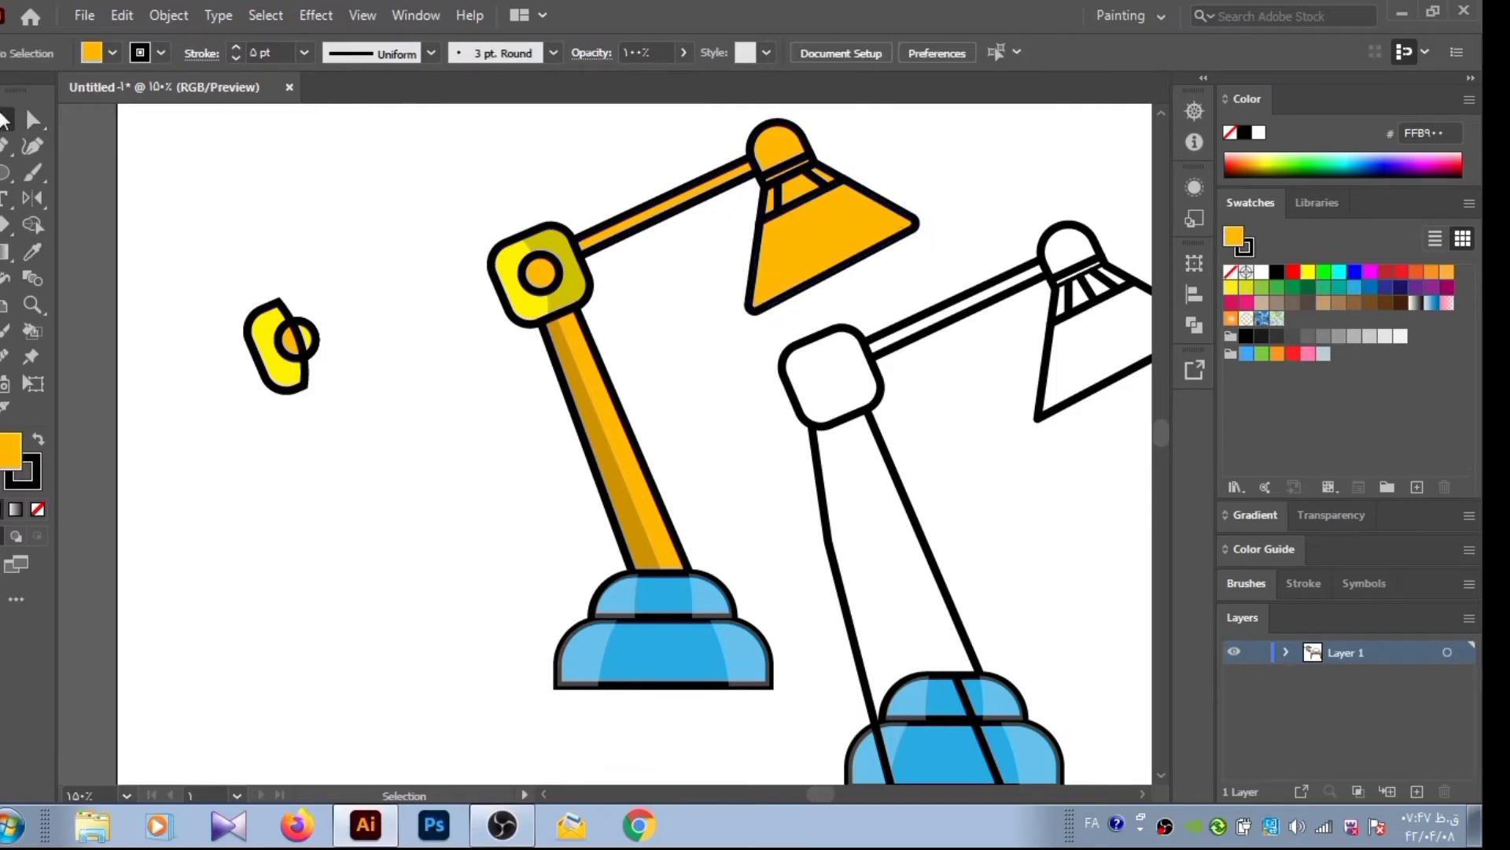
{"action": "key", "text": "a"}
Paste a copy of the lamp shade onto empty canvas at the left
{"action": "left_click", "coordinate": [762, 262]}
{"action": "key", "text": "ctrl+c"}
{"action": "key", "text": "ctrl+v"}
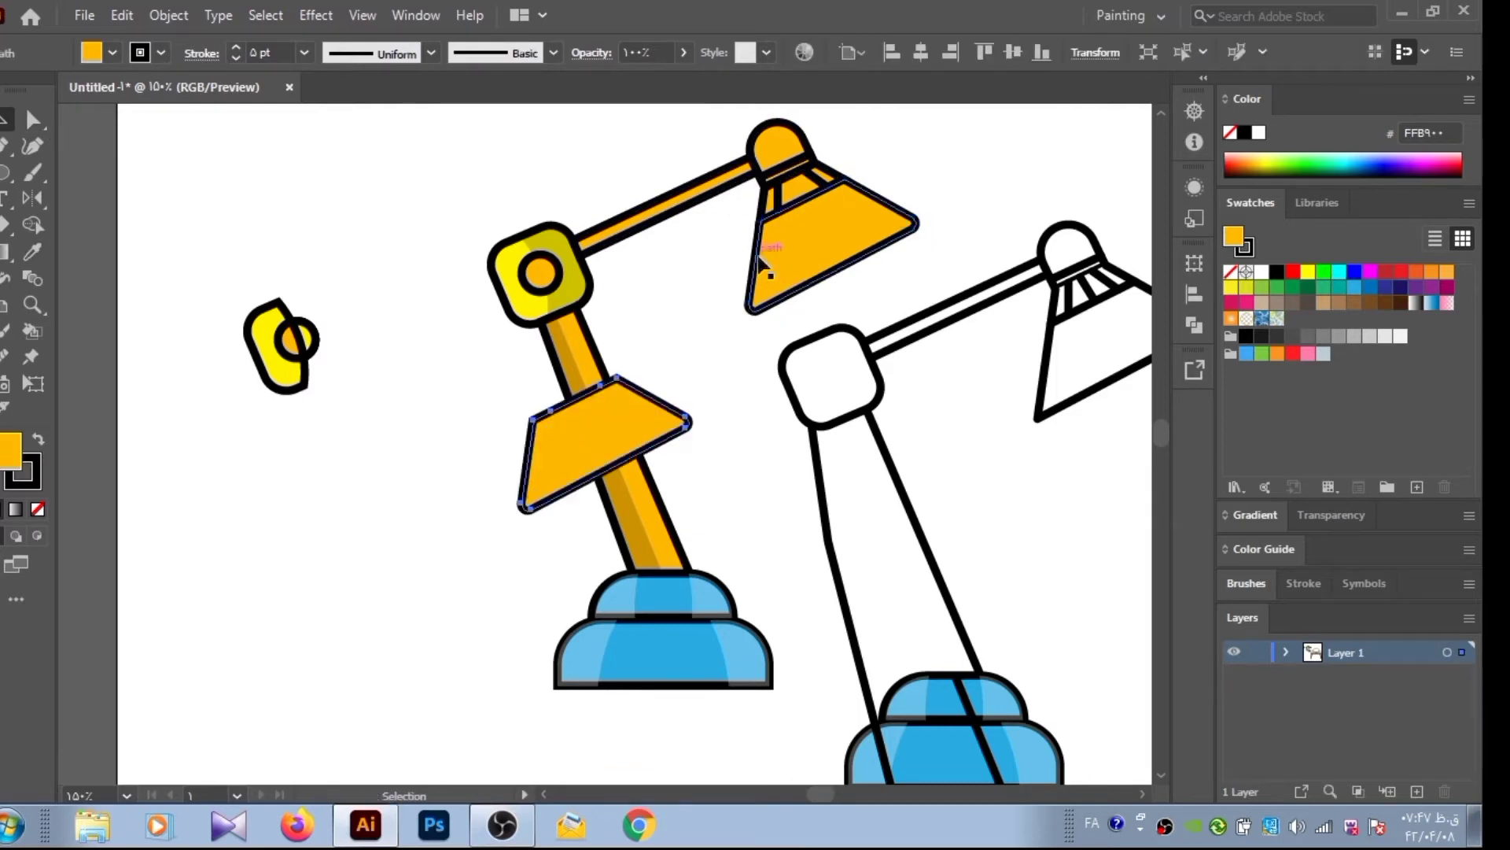
{"action": "left_click_drag", "start_coordinate": [565, 398], "coordinate": [385, 409]}
Split the shade copy with a triangular Pen shape using Shape Builder
{"action": "key", "text": "p"}
{"action": "left_click", "coordinate": [397, 393]}
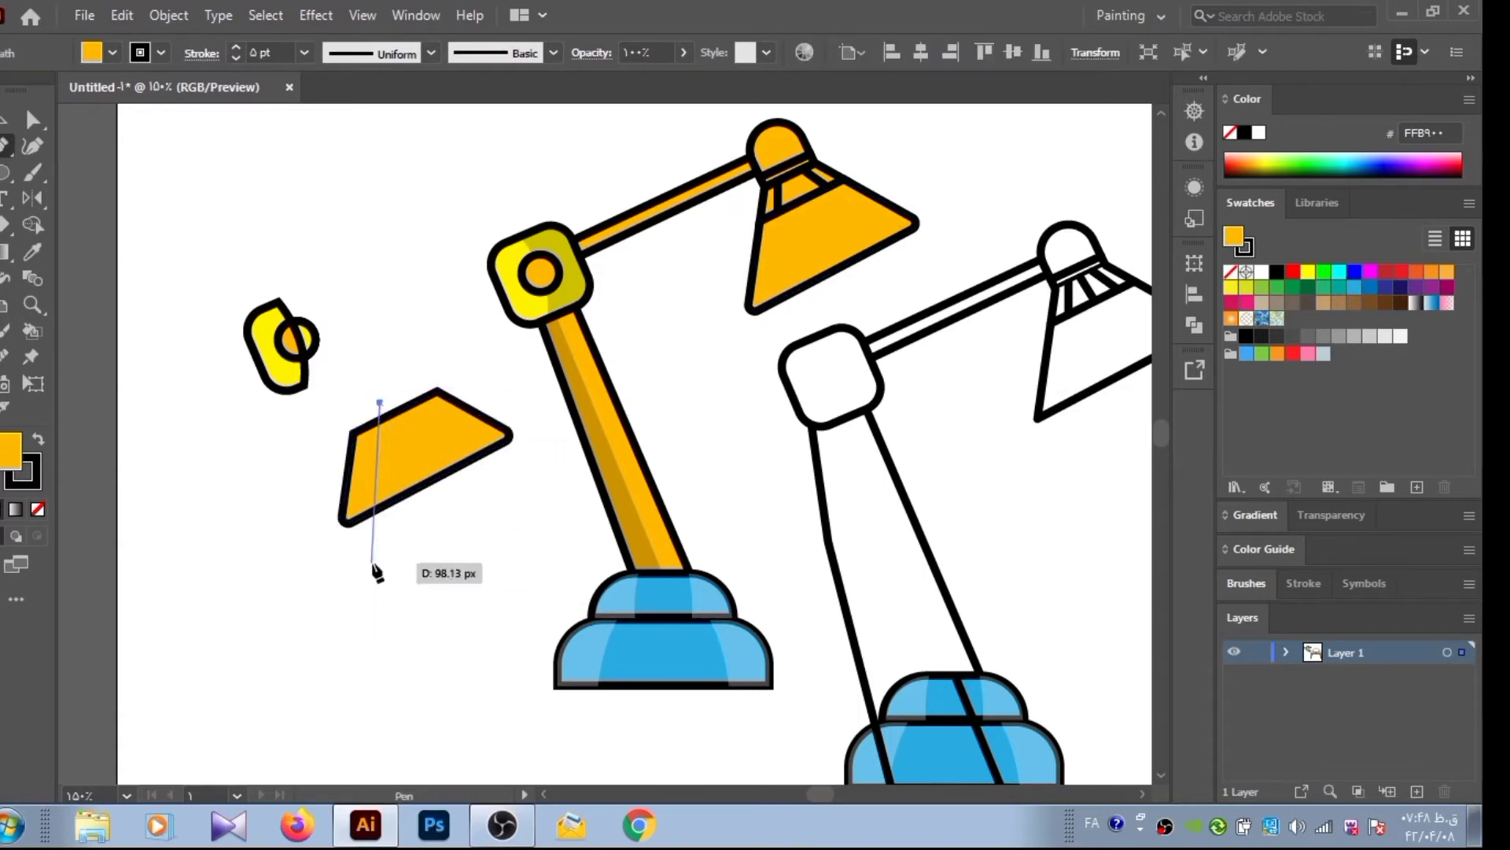
{"action": "left_click", "coordinate": [375, 649]}
{"action": "left_click", "coordinate": [292, 481]}
{"action": "left_click", "coordinate": [344, 392]}
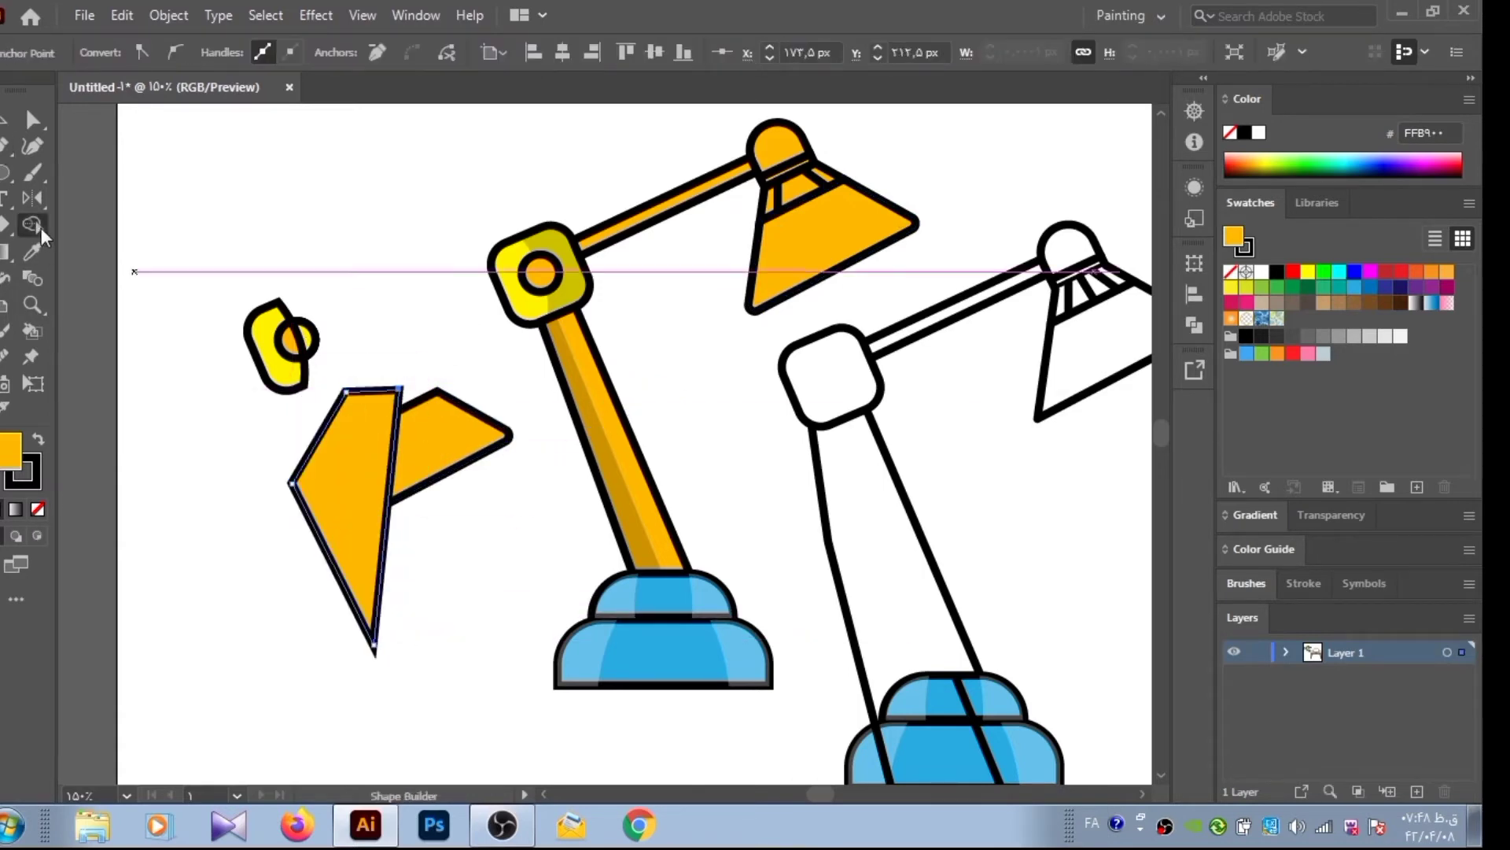
{"action": "key", "text": "ctrl+a"}
{"action": "left_click", "coordinate": [35, 226]}
{"action": "left_click", "coordinate": [331, 551], "text": "alt"}
{"action": "key", "text": "v"}
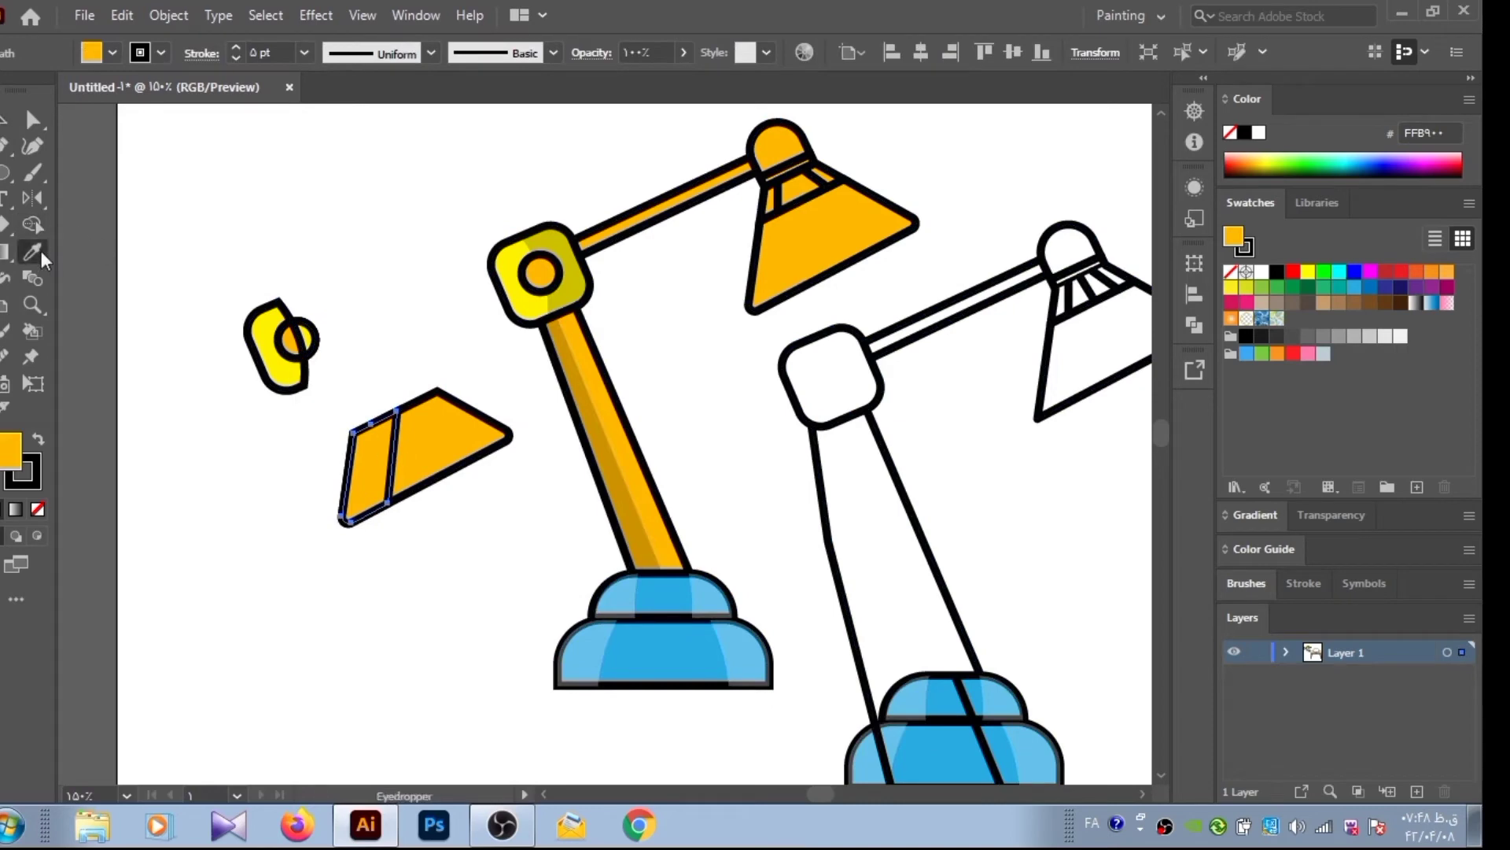
{"action": "key", "text": "v"}
Place the cut strip on the lamp shade with a translucent red fill and no outline
{"action": "left_click_drag", "start_coordinate": [379, 508], "coordinate": [787, 295]}
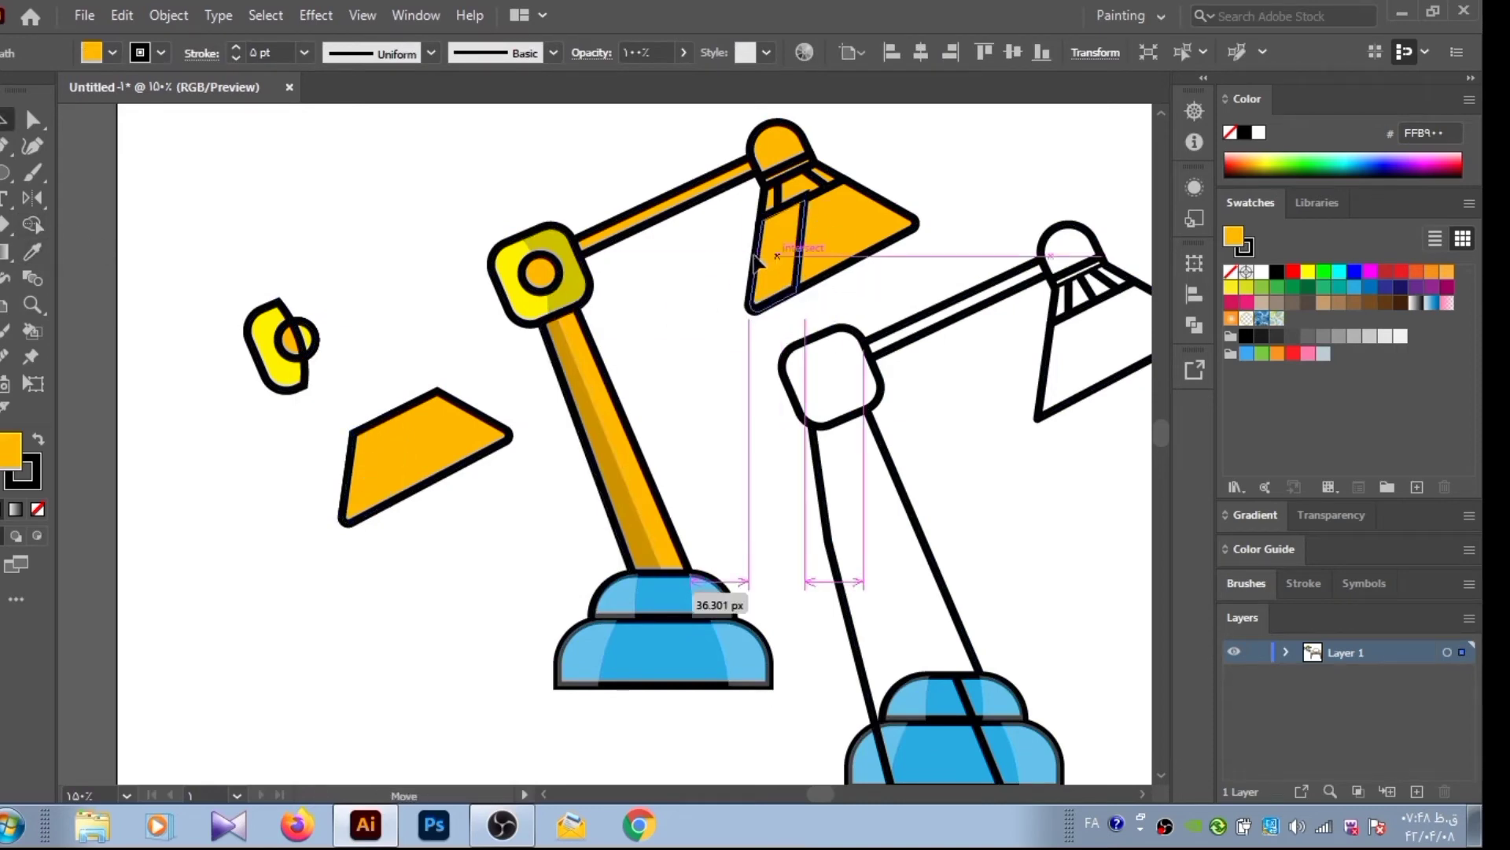
{"action": "key", "text": "ctrl+shift+a"}
{"action": "left_click", "coordinate": [787, 297]}
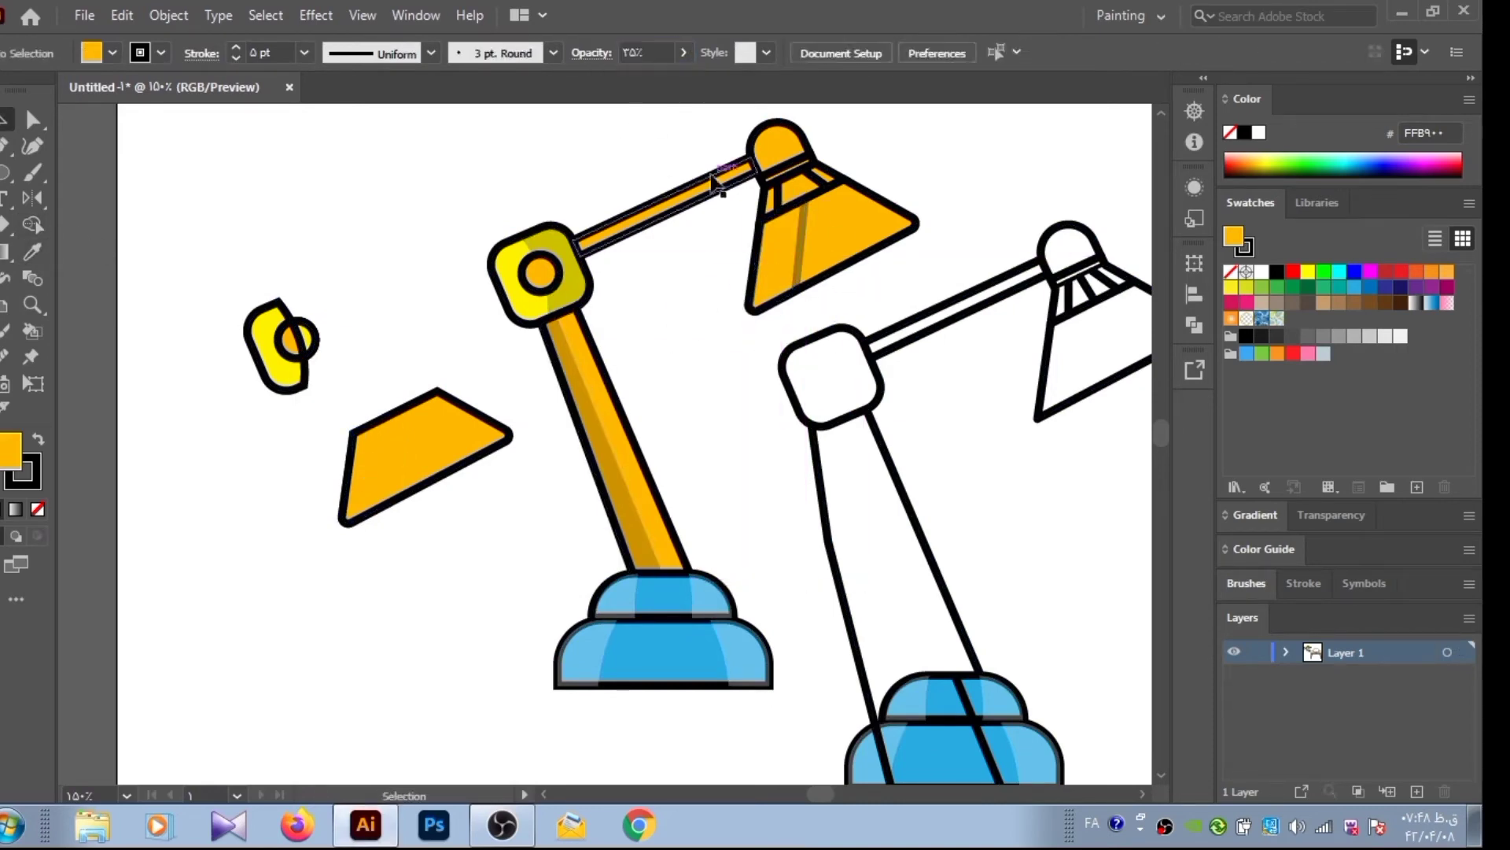
{"action": "left_click", "coordinate": [1400, 272]}
{"action": "key", "text": "ctrl+shift+a"}
{"action": "left_click", "coordinate": [808, 248]}
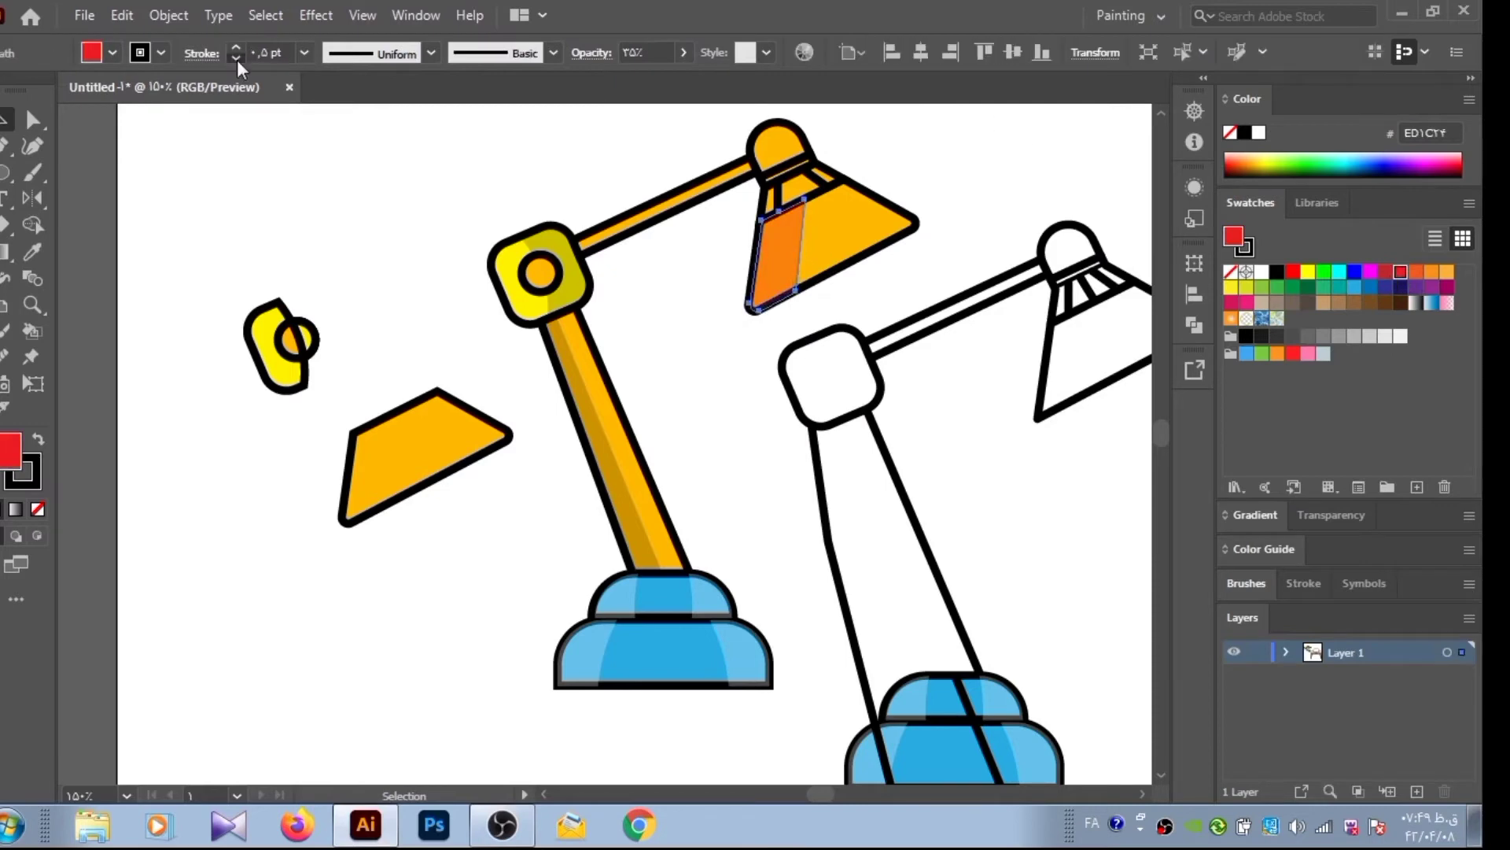
{"action": "left_click", "coordinate": [237, 60]}
Cut a highlight strip from the shade copy and place it yellow along the shade's top
{"action": "left_click", "coordinate": [735, 277]}
{"action": "key", "text": "p"}
{"action": "left_click", "coordinate": [403, 390]}
{"action": "left_click", "coordinate": [521, 488]}
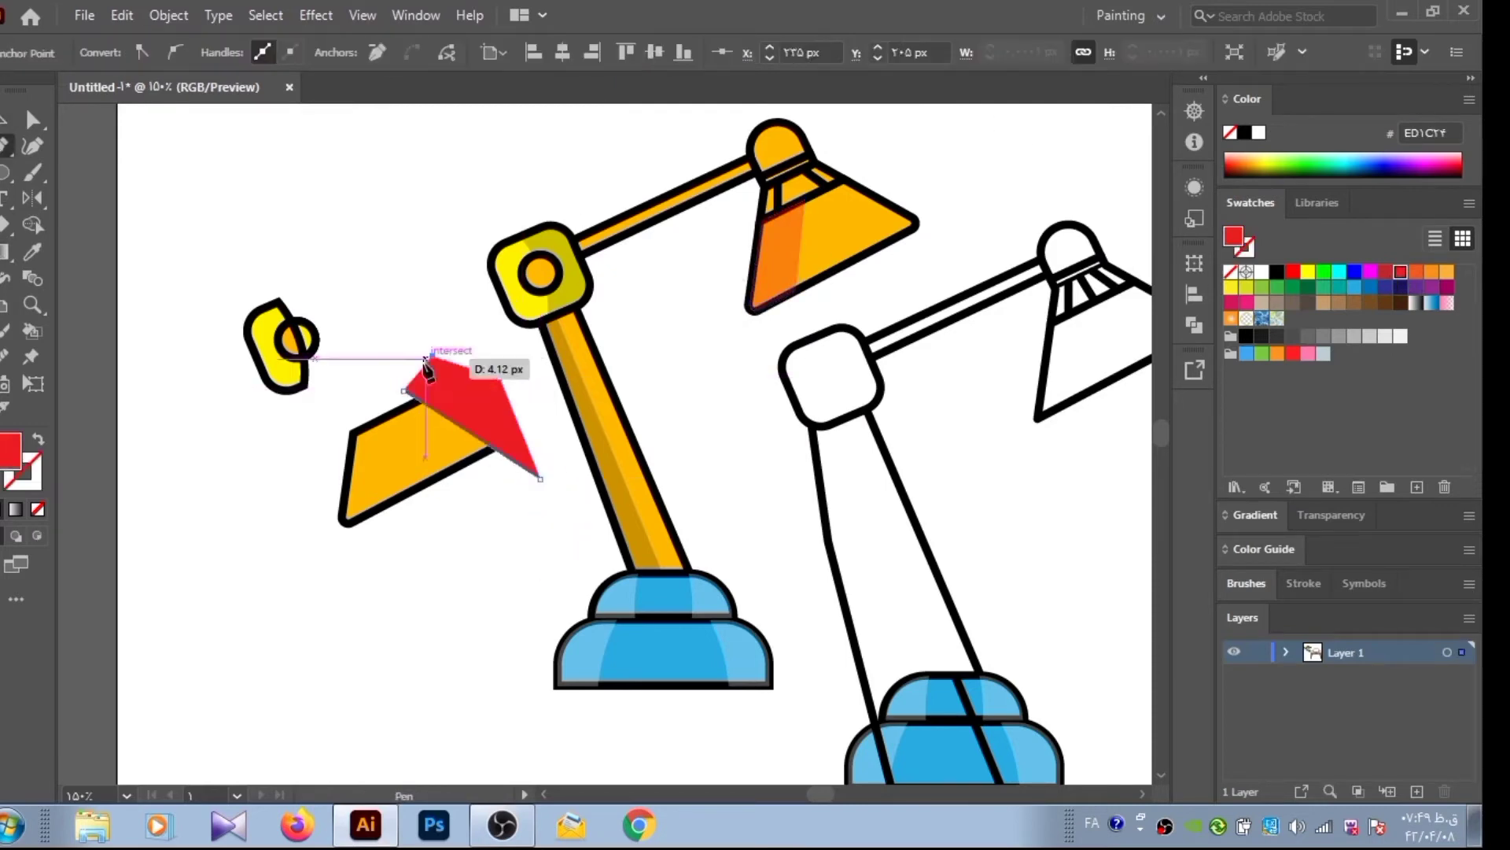
{"action": "left_click", "coordinate": [403, 389]}
{"action": "key", "text": "ctrl+a"}
{"action": "key", "text": "shift+m"}
{"action": "left_click", "coordinate": [523, 452], "text": "alt"}
{"action": "left_click", "coordinate": [3, 120]}
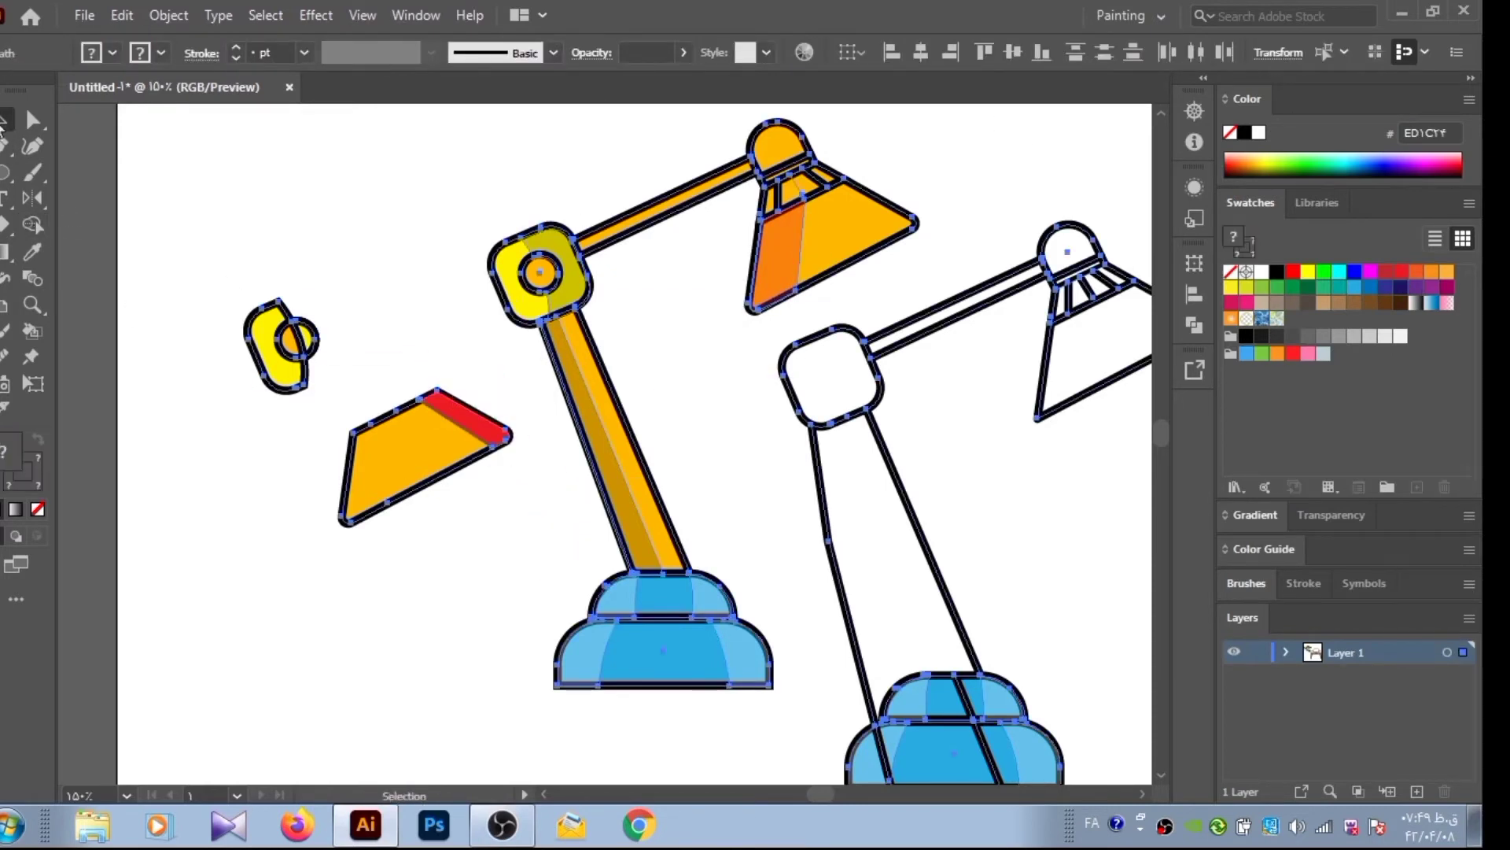
{"action": "left_click", "coordinate": [873, 206]}
{"action": "left_click", "coordinate": [1308, 271]}
{"action": "left_click", "coordinate": [644, 138]}
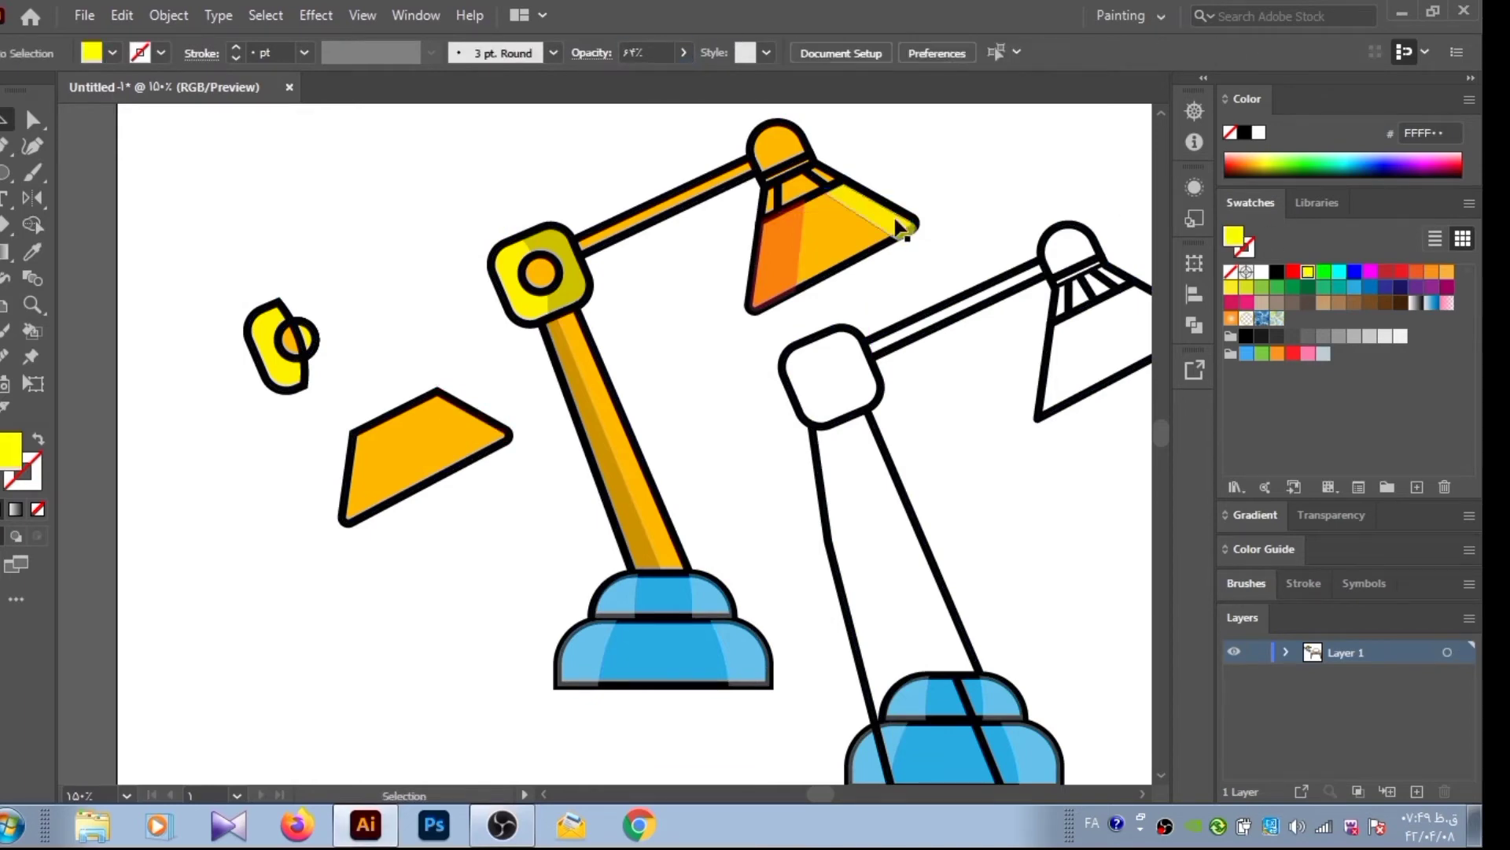
Fill the strip below the bulb dome red
{"action": "key", "text": "ctrl+minus"}
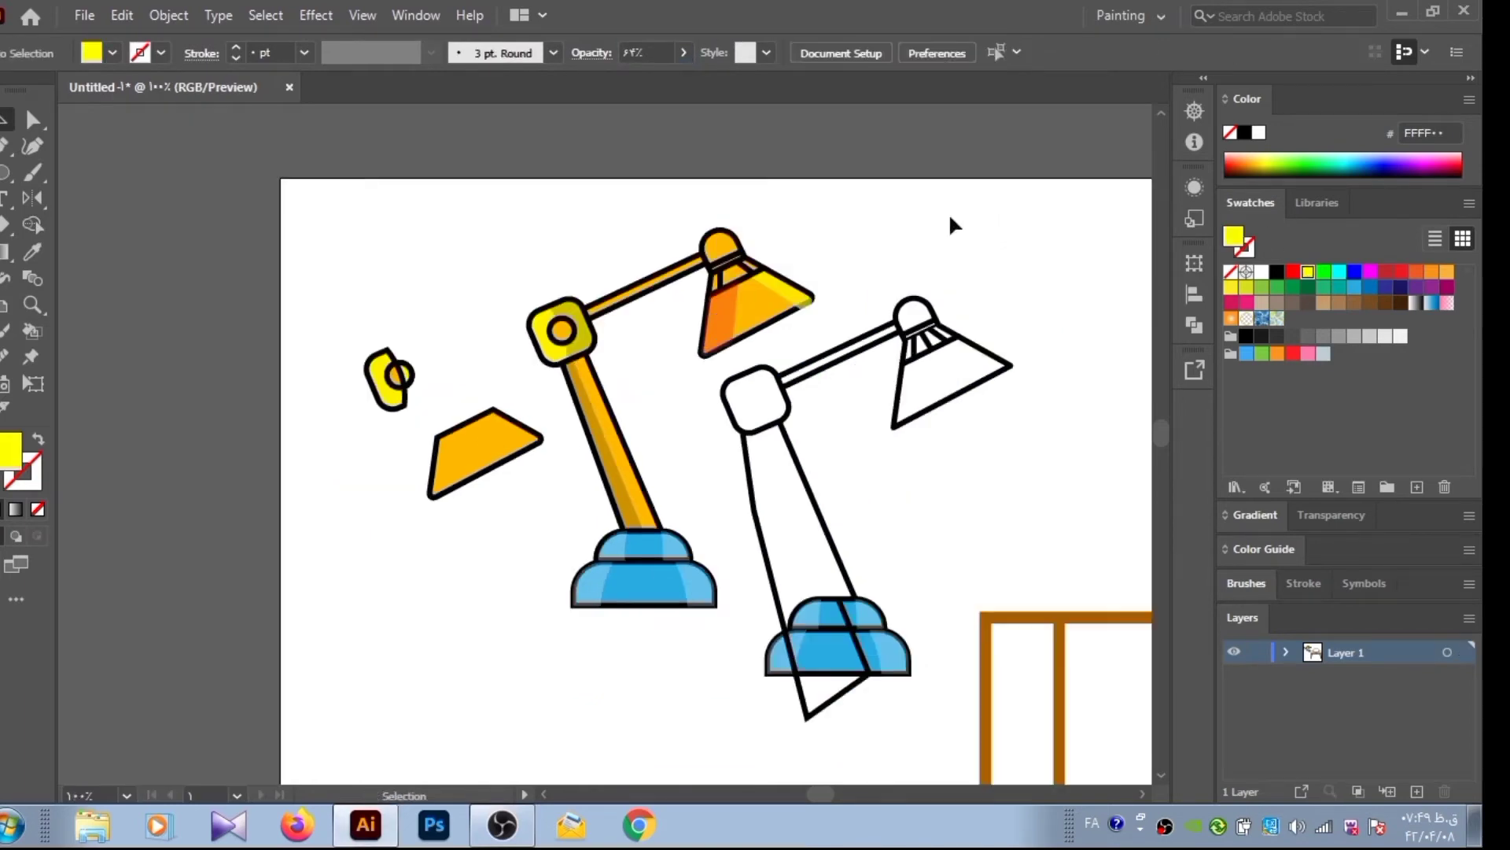
{"action": "left_click", "coordinate": [720, 244]}
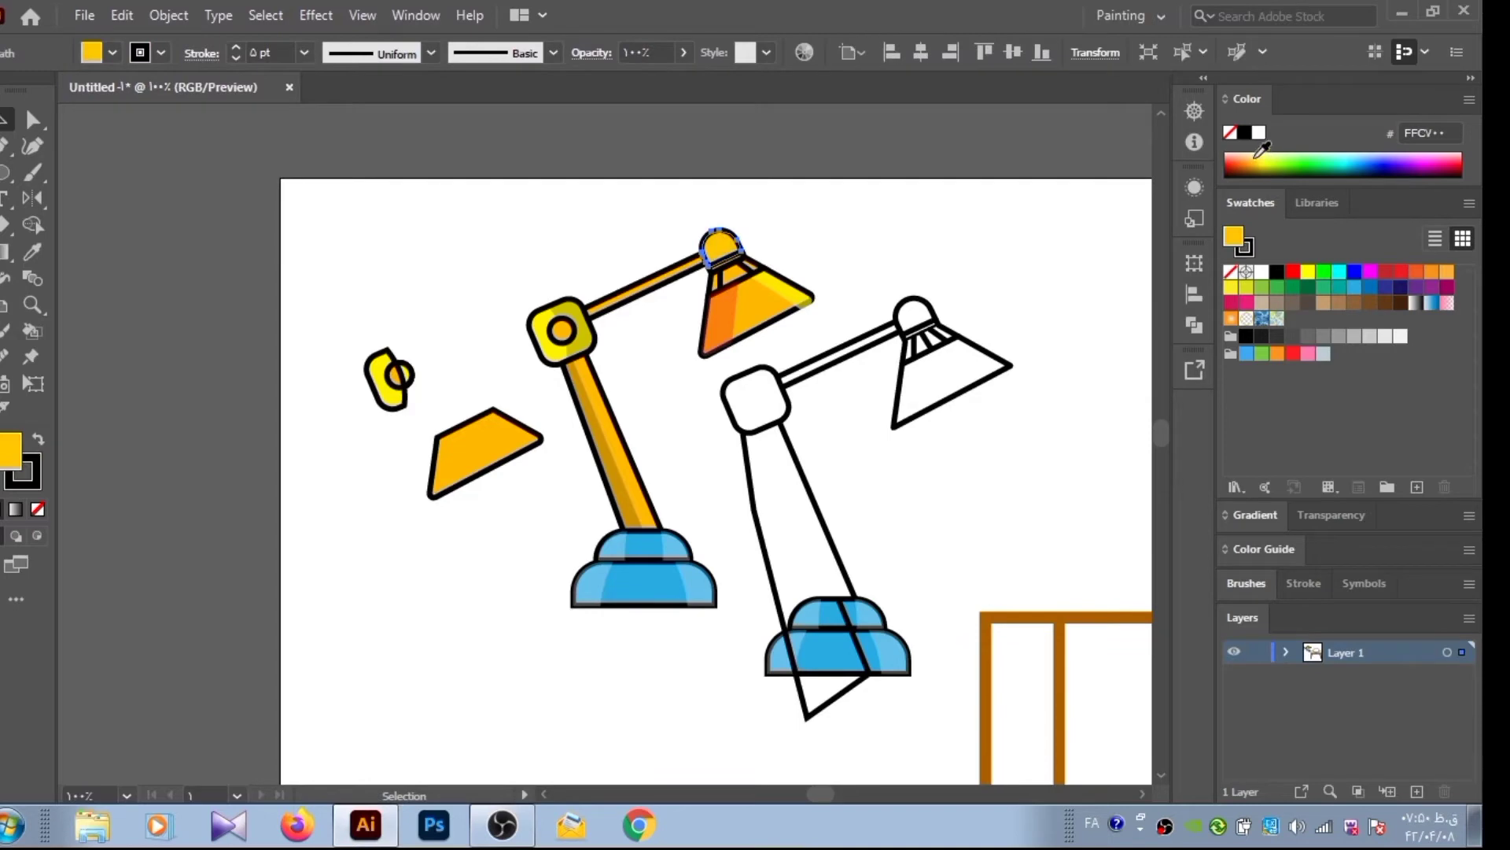
{"action": "left_click", "coordinate": [728, 272]}
{"action": "left_click", "coordinate": [1293, 272]}
{"action": "left_click", "coordinate": [676, 289]}
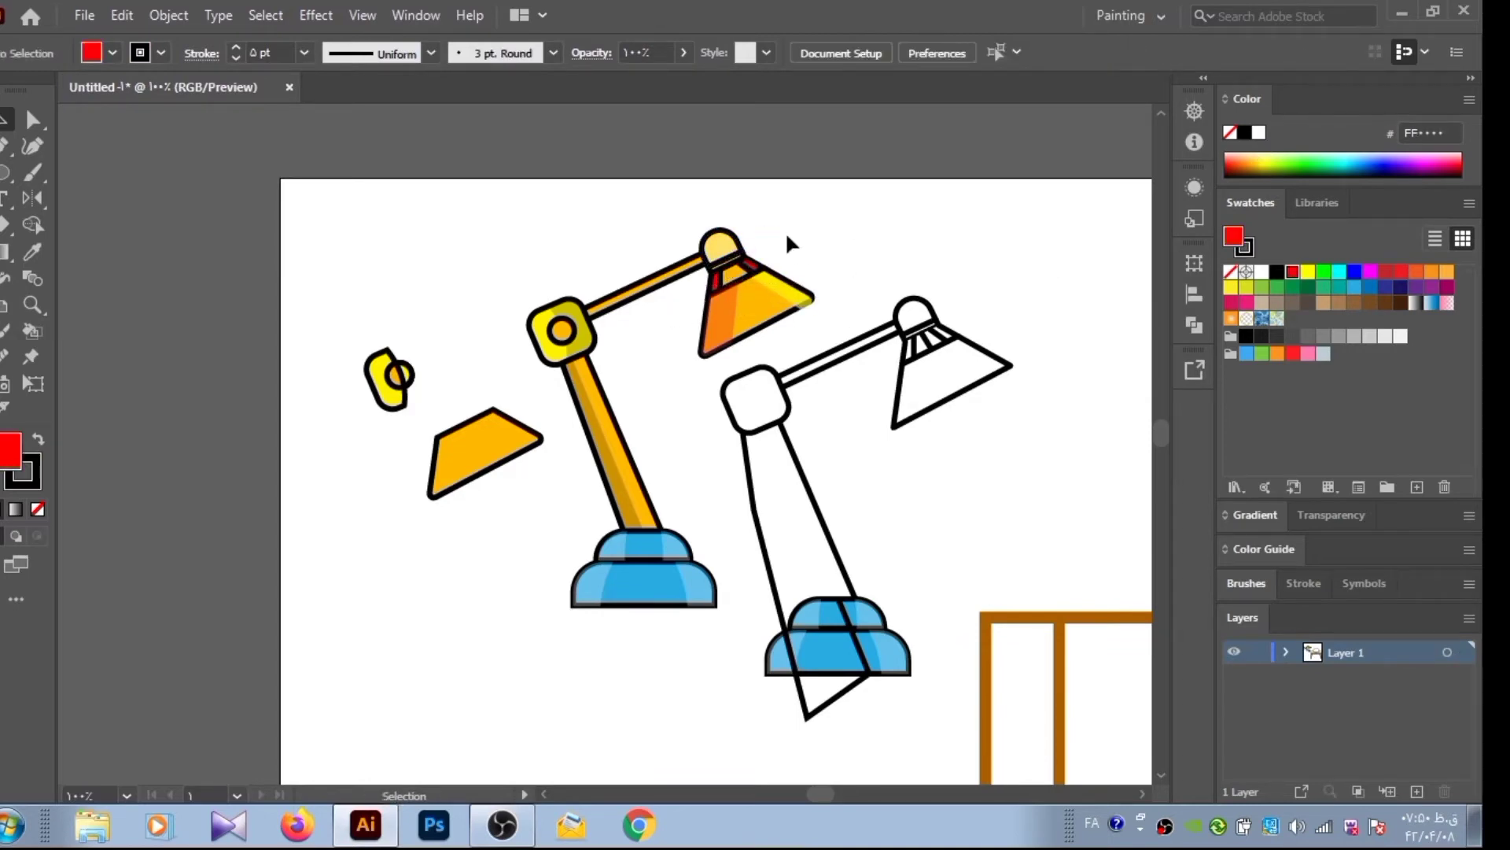
Delete the leftover pieces and the outline lamp's arm, joint and base
{"action": "left_click_drag", "start_coordinate": [346, 331], "coordinate": [499, 506]}
{"action": "key", "text": "Delete"}
{"action": "left_click_drag", "start_coordinate": [736, 354], "coordinate": [876, 700]}
{"action": "key", "text": "Delete"}
{"action": "left_click_drag", "start_coordinate": [855, 276], "coordinate": [1037, 452]}
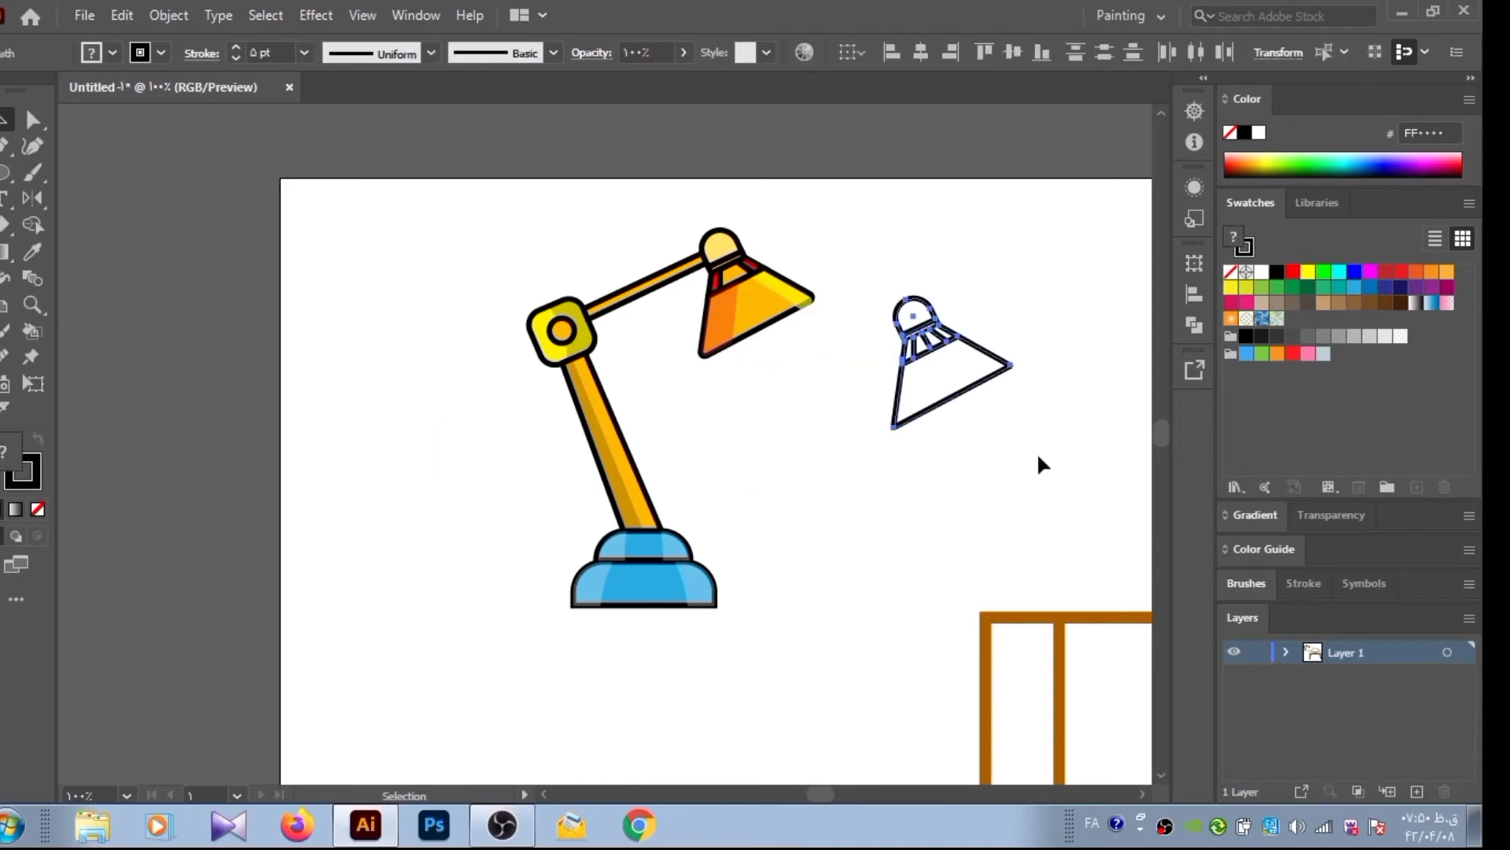
{"action": "key", "text": "Delete"}
{"action": "key", "text": "shift+grave"}
Draw the first cord curve out from the lamp base with a black stroke
{"action": "left_click", "coordinate": [696, 565]}
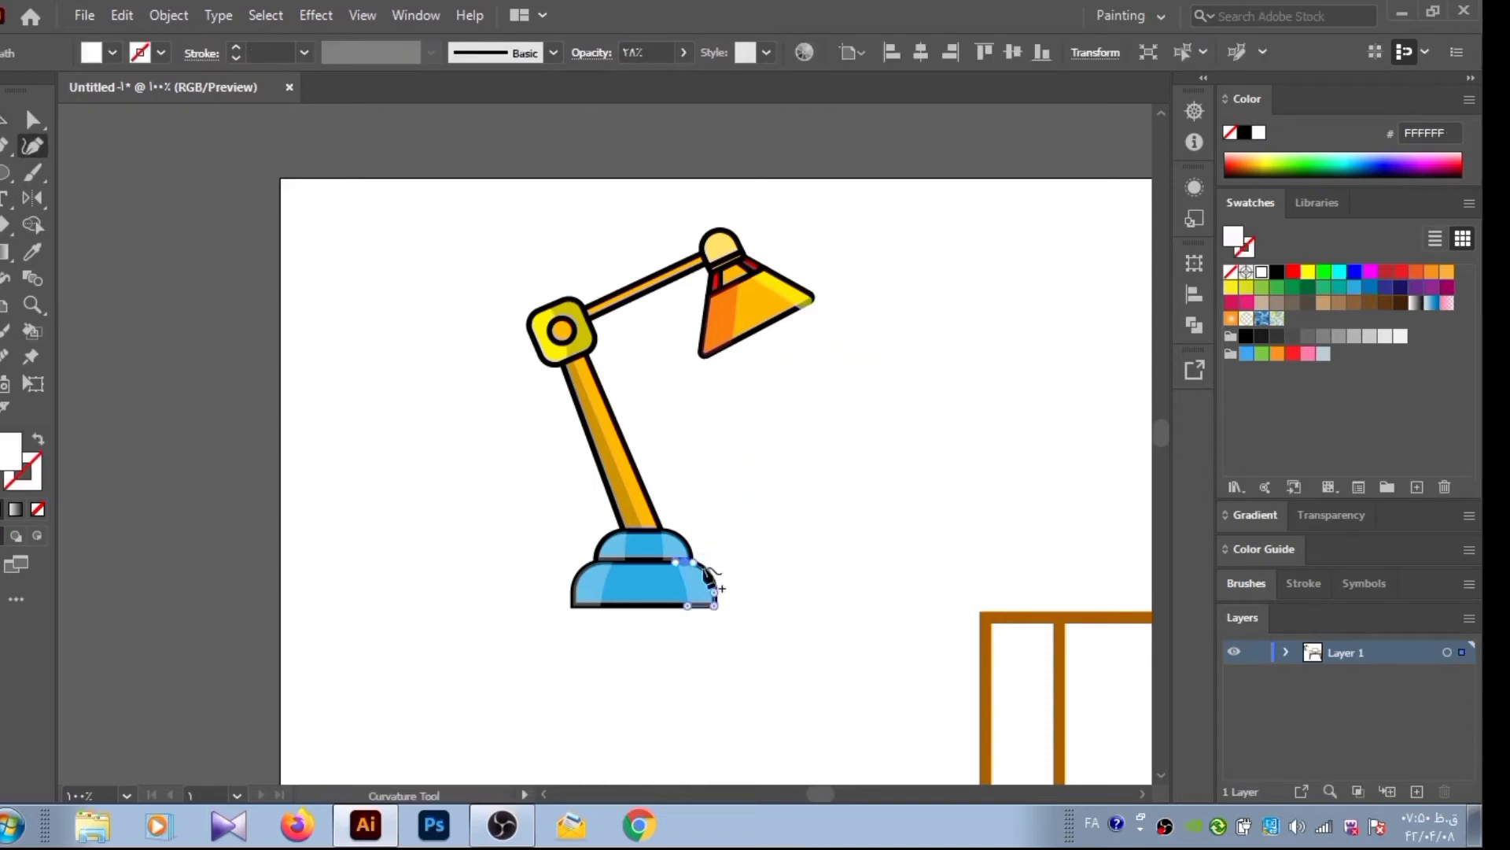
{"action": "left_click", "coordinate": [737, 465]}
{"action": "key", "text": "p"}
{"action": "left_click_drag", "start_coordinate": [765, 499], "coordinate": [749, 507]}
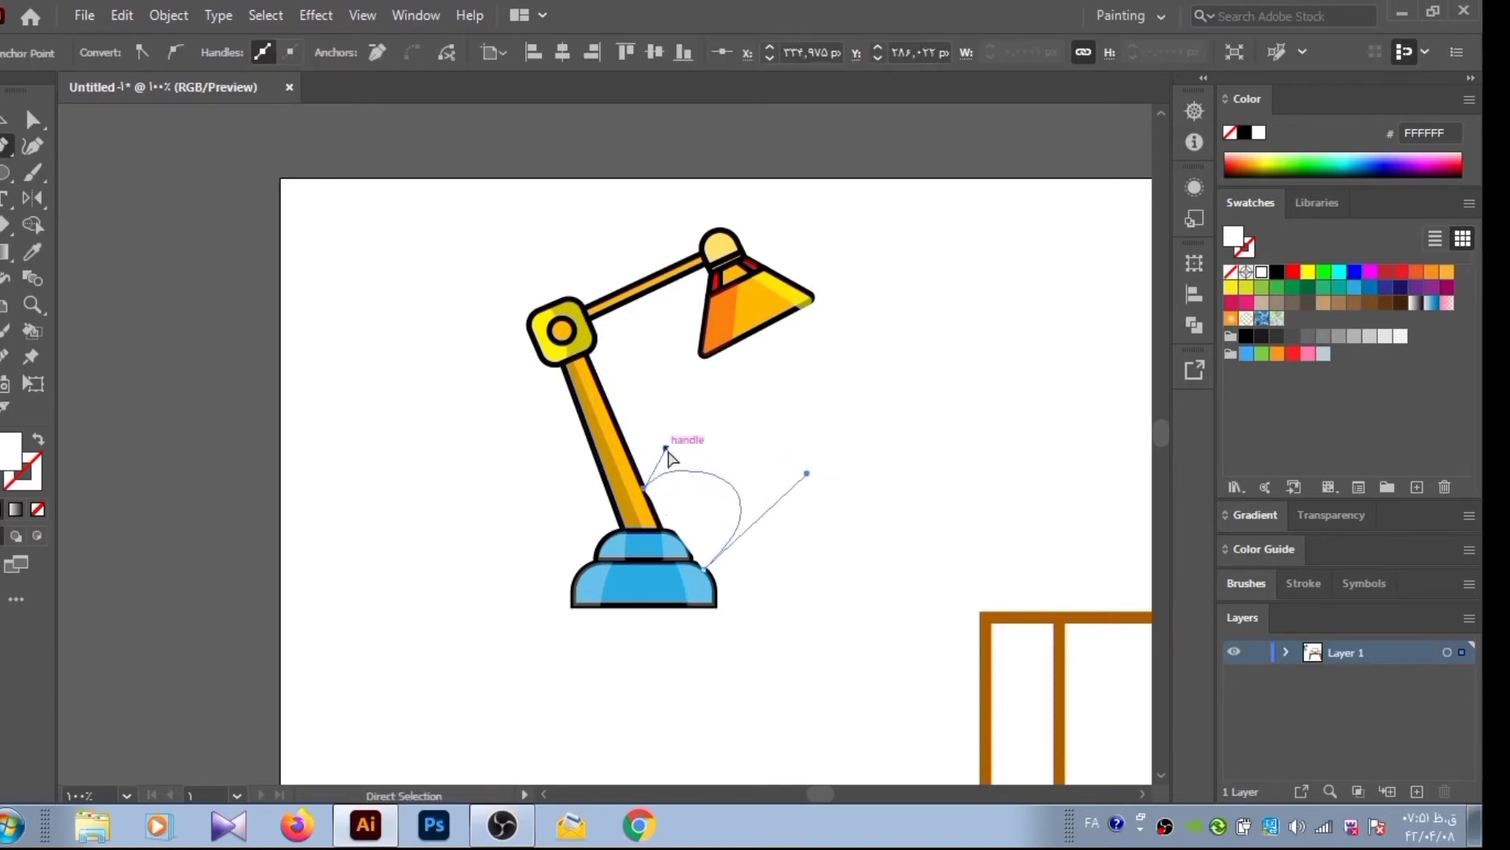
{"action": "key", "text": "v"}
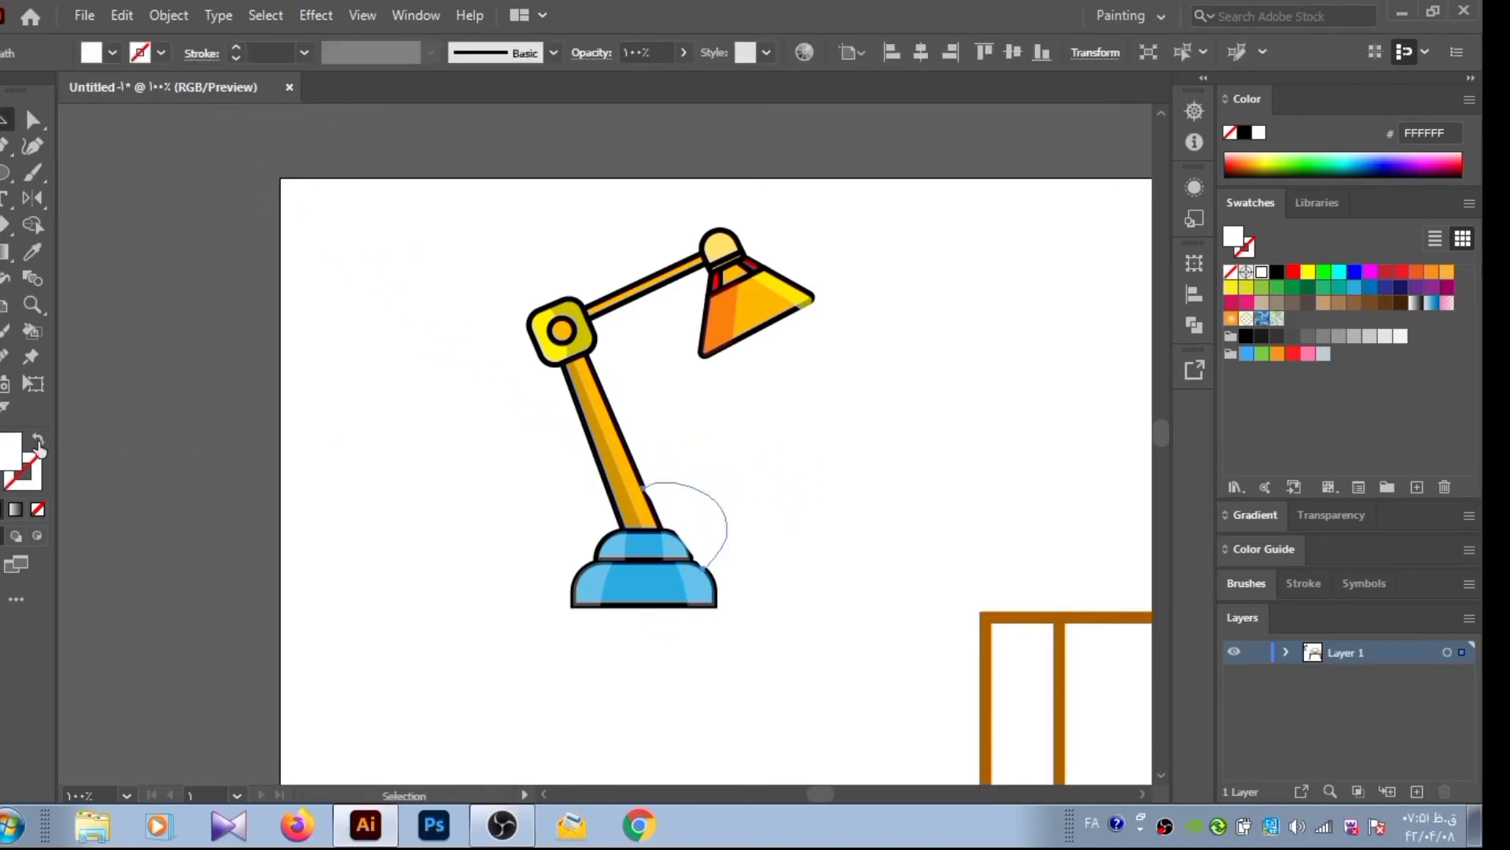
{"action": "left_click", "coordinate": [1277, 277]}
{"action": "left_click", "coordinate": [837, 346]}
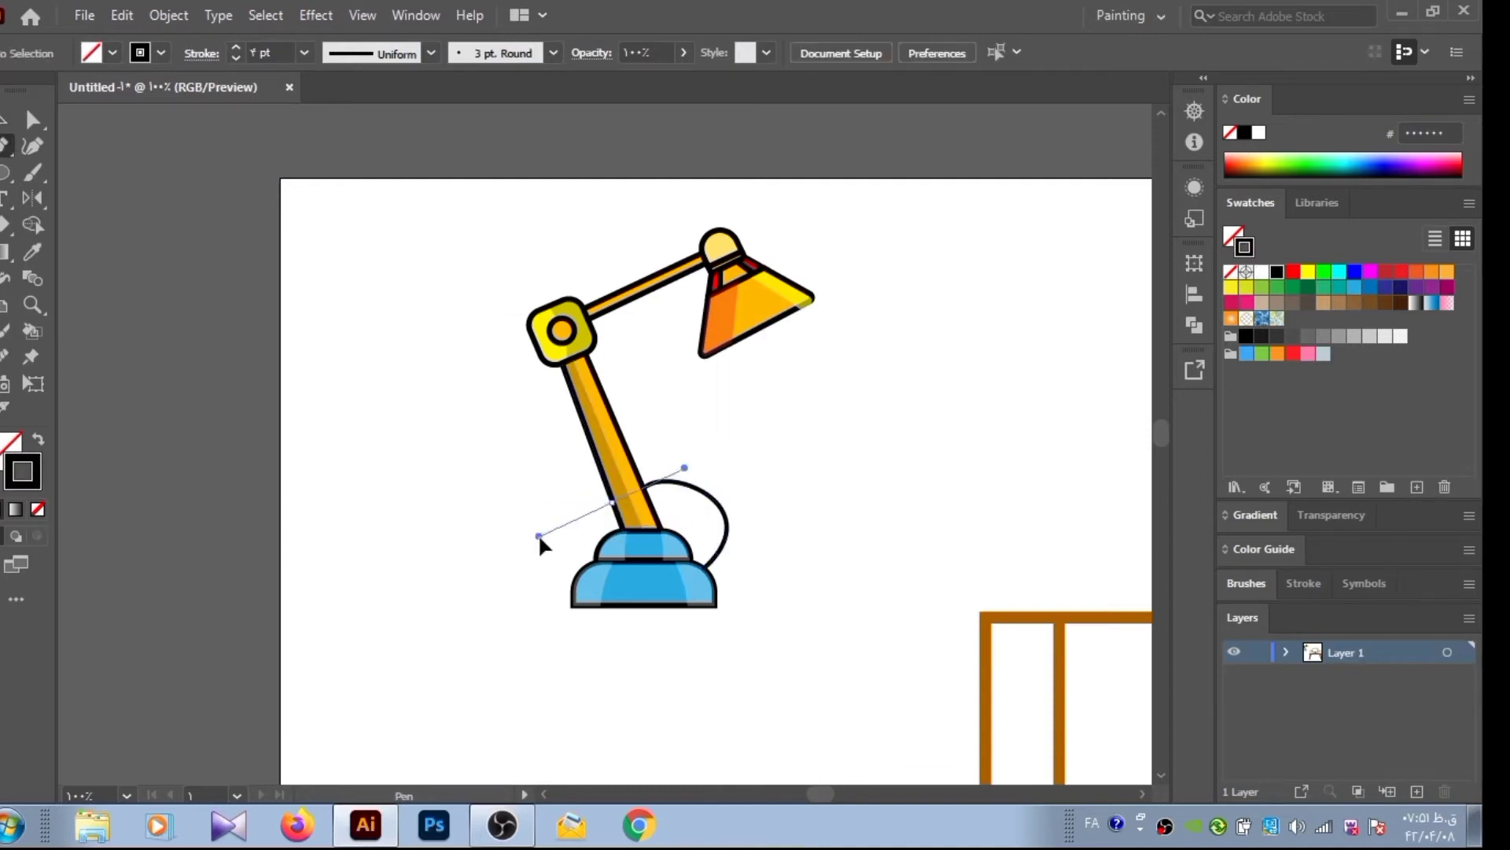
Loop the cord behind the arm and curve it up into the lamp head
{"action": "left_click_drag", "start_coordinate": [540, 543], "coordinate": [493, 449]}
{"action": "key", "text": "ctrl+z"}
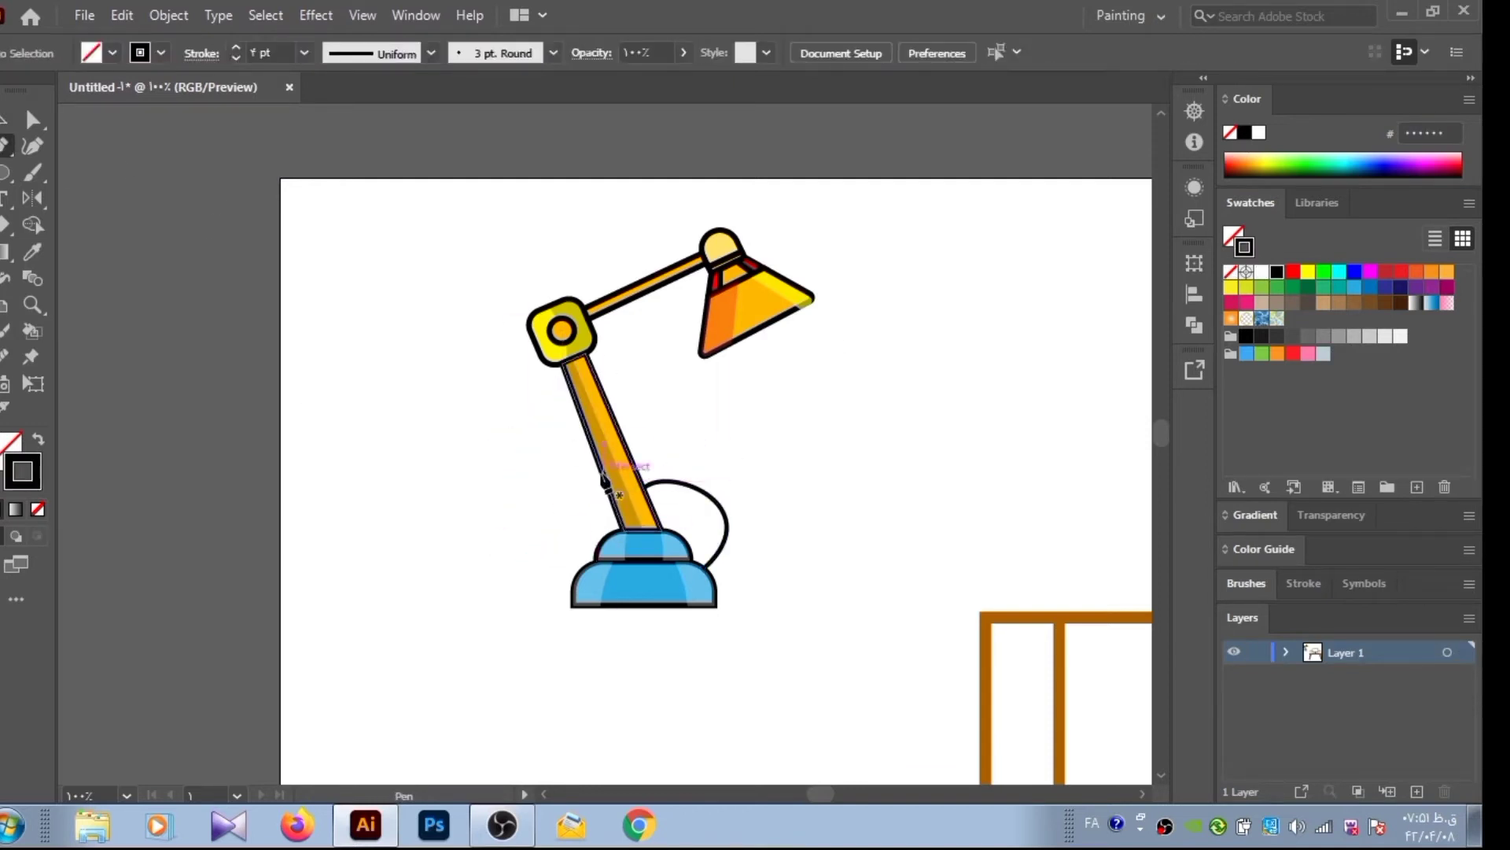
{"action": "left_click_drag", "start_coordinate": [612, 497], "coordinate": [767, 547]}
{"action": "left_click", "coordinate": [549, 360]}
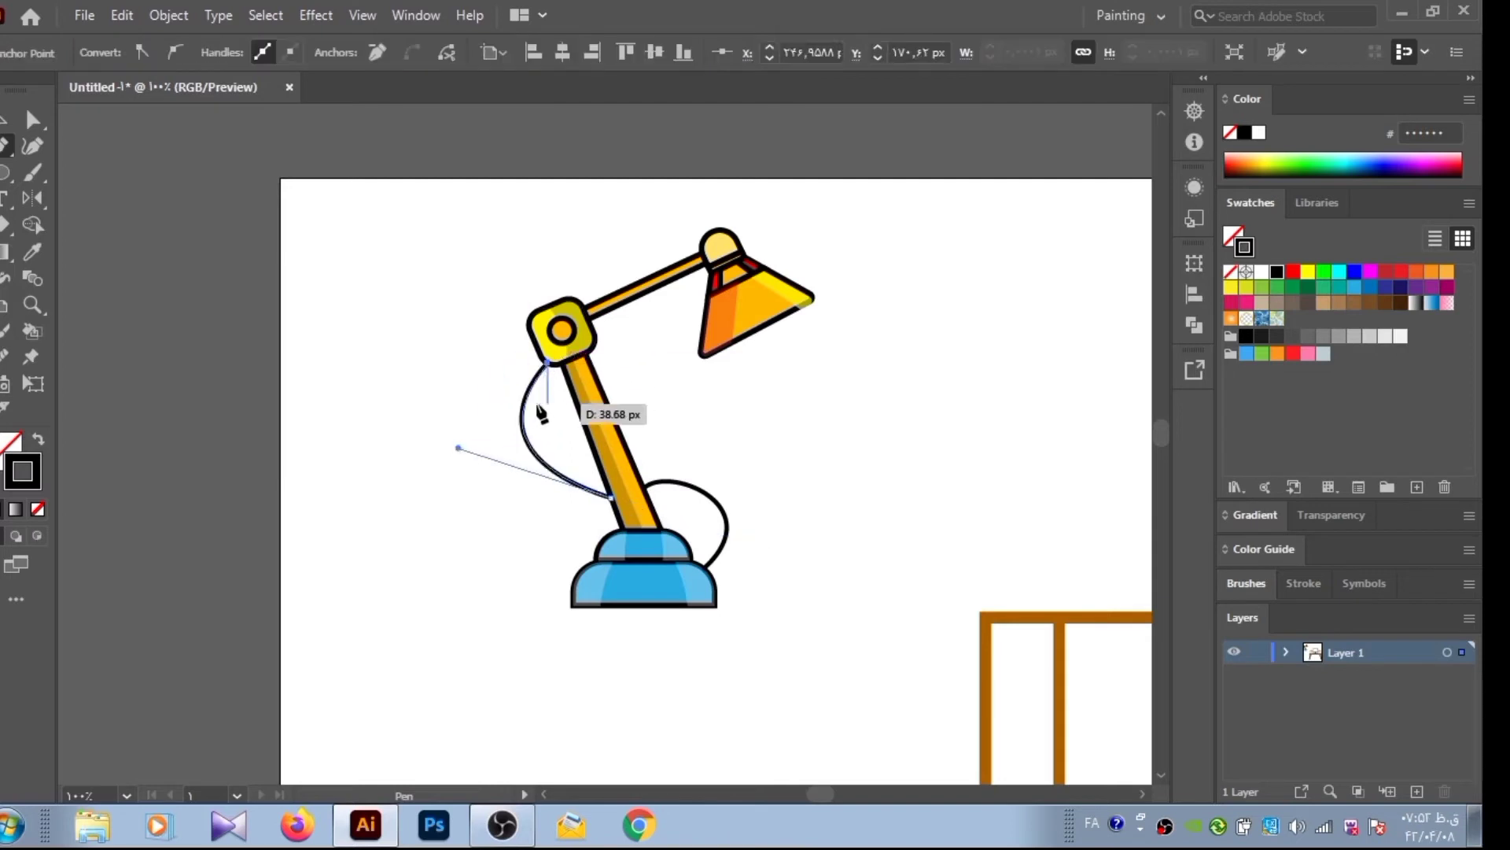
{"action": "left_click_drag", "start_coordinate": [459, 447], "coordinate": [469, 540]}
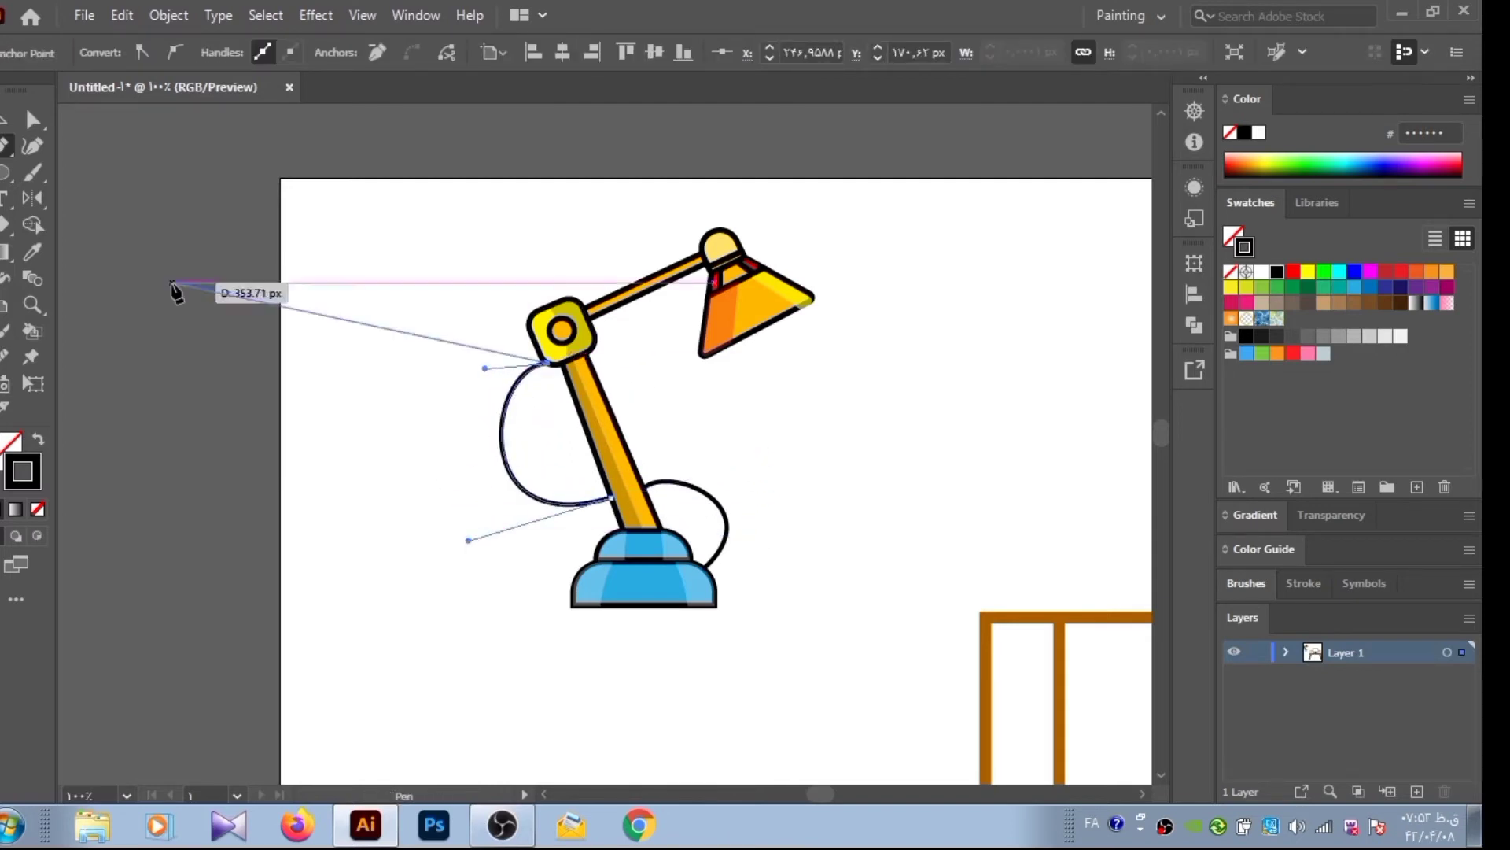
{"action": "mouse_move", "coordinate": [594, 343]}
{"action": "left_mouse_down"}
{"action": "mouse_move", "coordinate": [649, 323]}
{"action": "mouse_move", "coordinate": [667, 361]}
{"action": "left_mouse_up"}
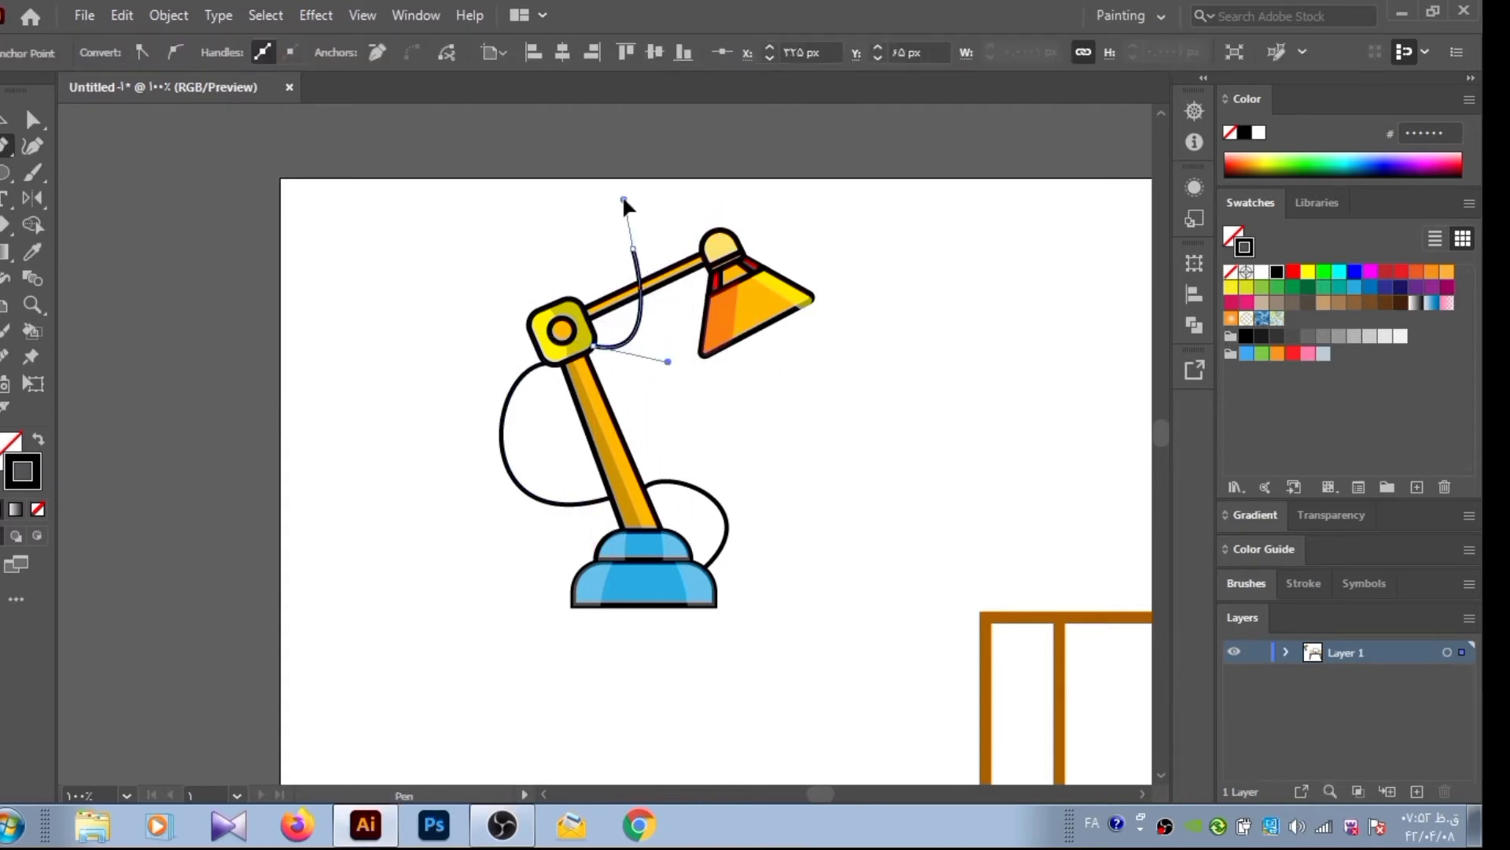
{"action": "left_click_drag", "start_coordinate": [715, 230], "coordinate": [646, 189]}
{"action": "key", "text": "ctrl+shift+a"}
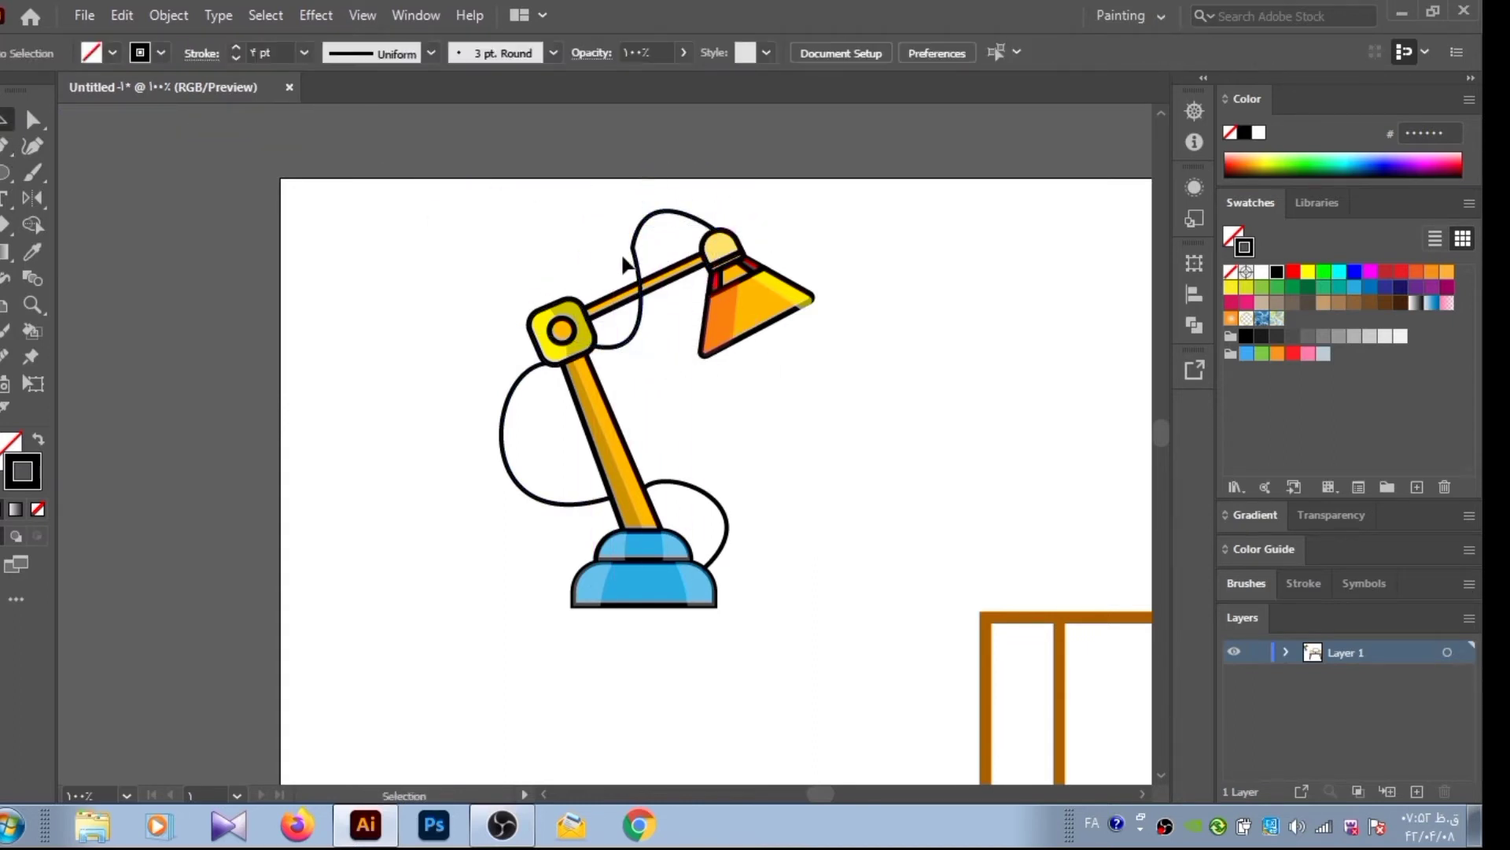
Move the lamp onto the desk beside the monitor
{"action": "key", "text": "v"}
{"action": "key", "text": "ctrl+minus"}
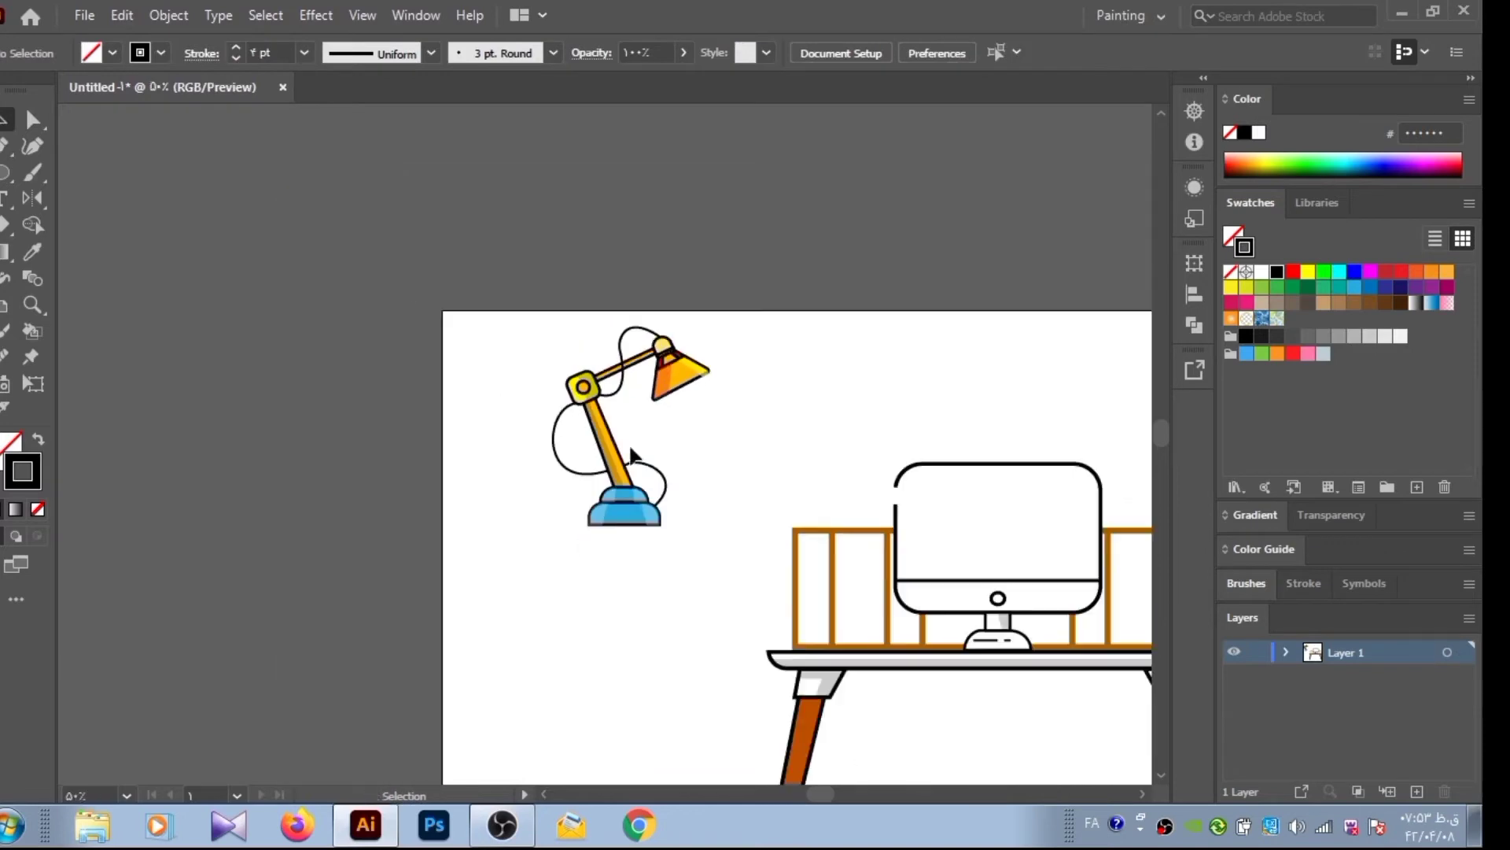
{"action": "left_click", "coordinate": [629, 442]}
{"action": "left_click_drag", "start_coordinate": [625, 521], "coordinate": [826, 646]}
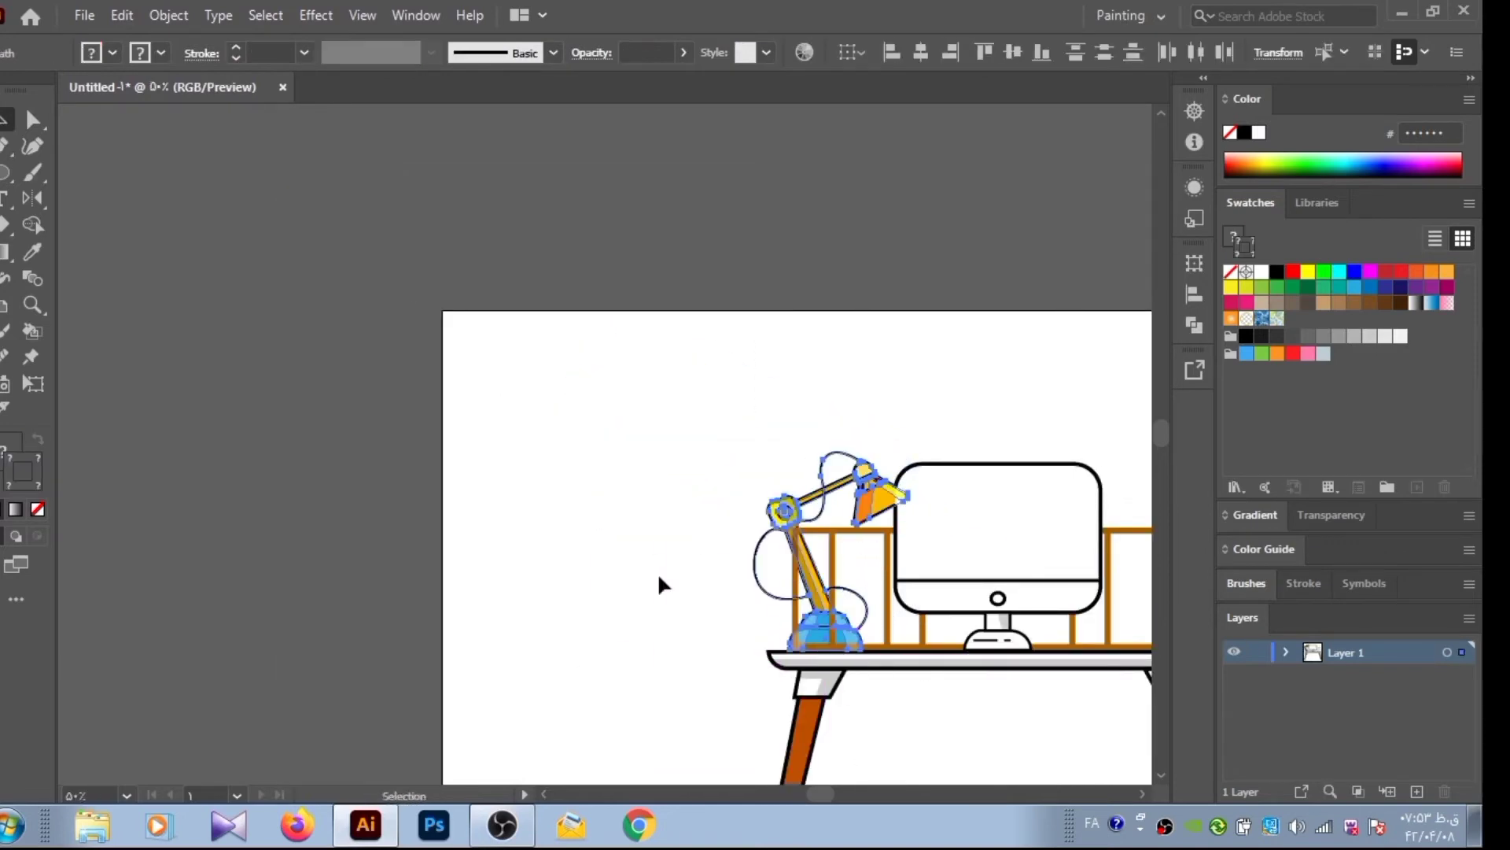
{"action": "left_click", "coordinate": [658, 575]}
Merge the monitor's lower region into one shape with Shape Builder
{"action": "key", "text": "ctrl+a"}
{"action": "key", "text": "shift+m"}
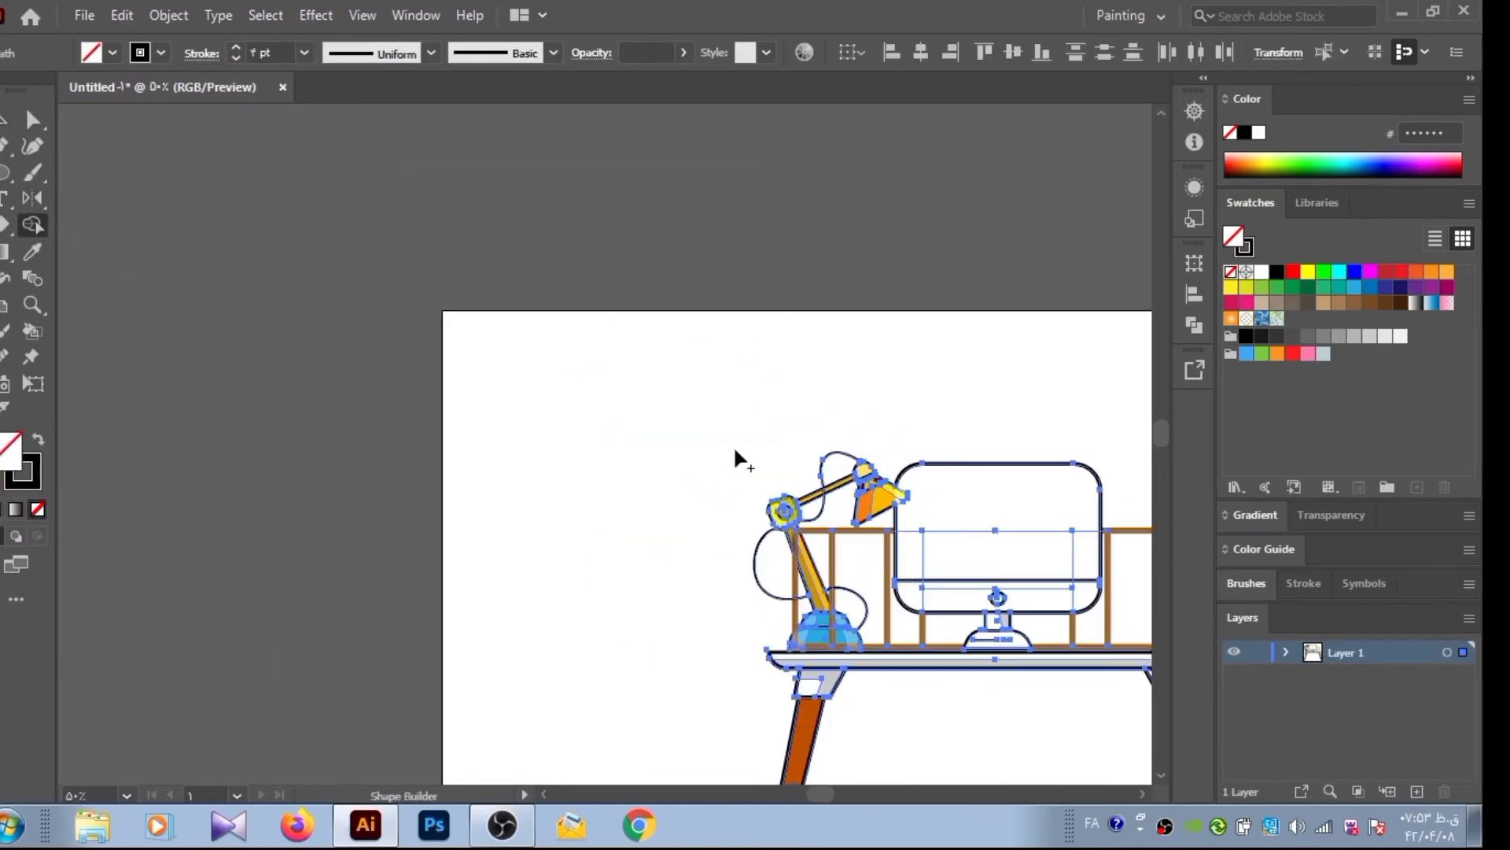
{"action": "left_click_drag", "start_coordinate": [917, 588], "coordinate": [1078, 598]}
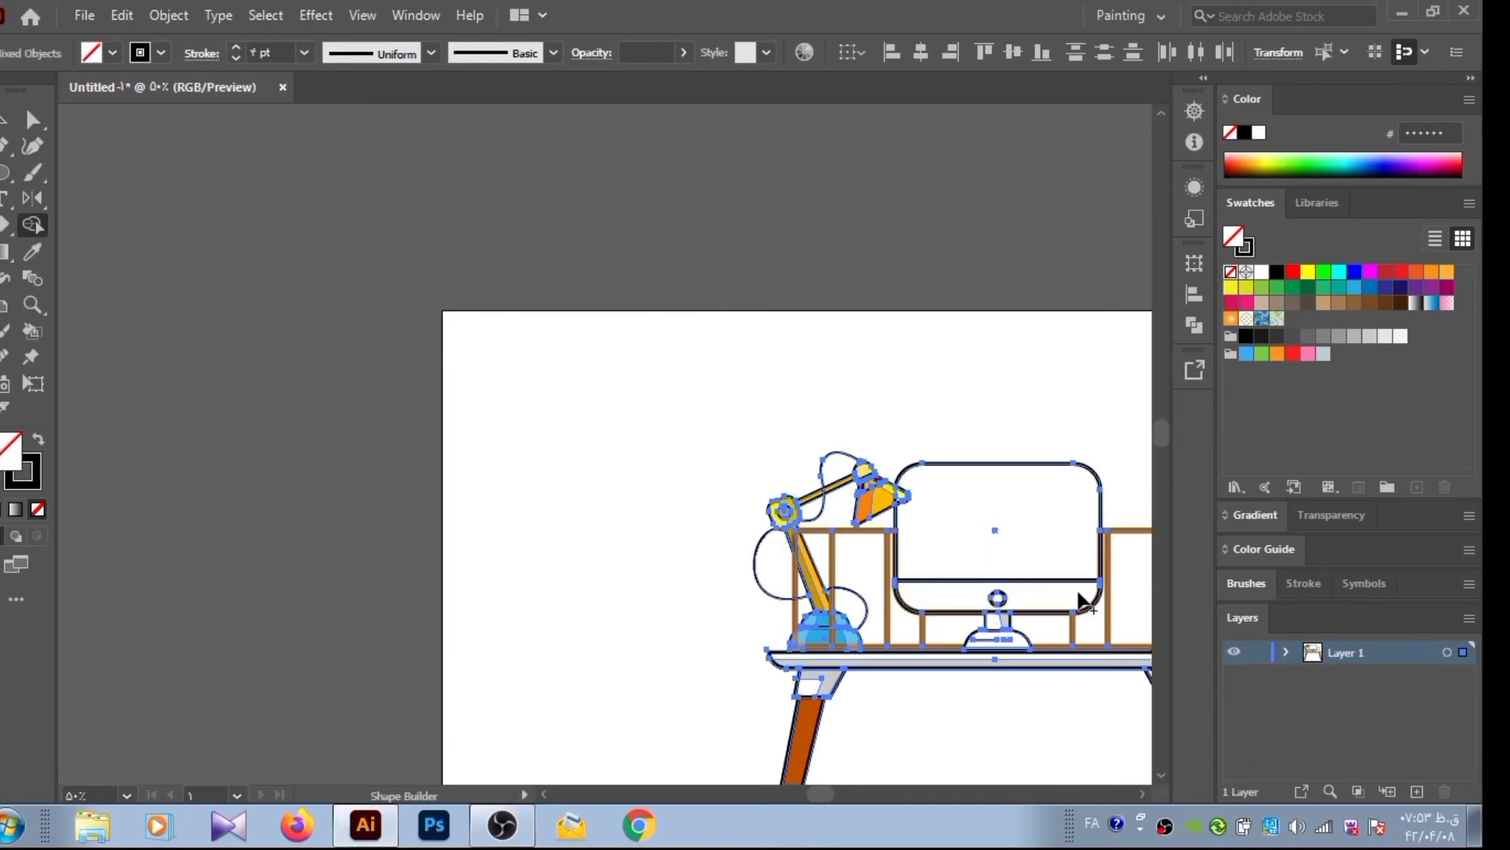
{"action": "key", "text": "v"}
{"action": "left_click", "coordinate": [409, 396]}
Fill the monitor screen light blue while keeping the lower panel white
{"action": "left_click", "coordinate": [976, 511]}
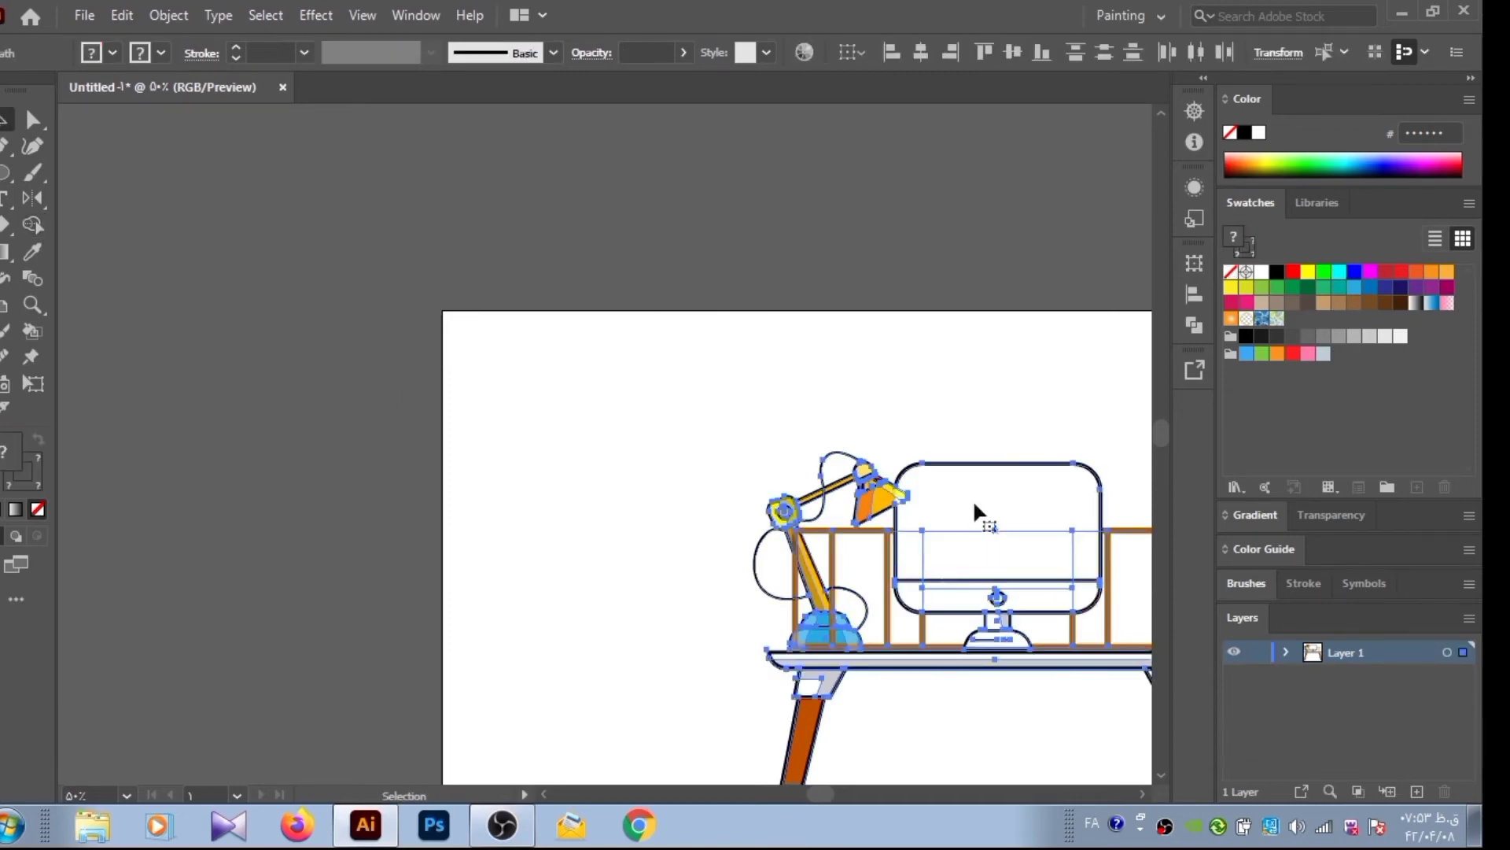
{"action": "left_click", "coordinate": [1339, 272]}
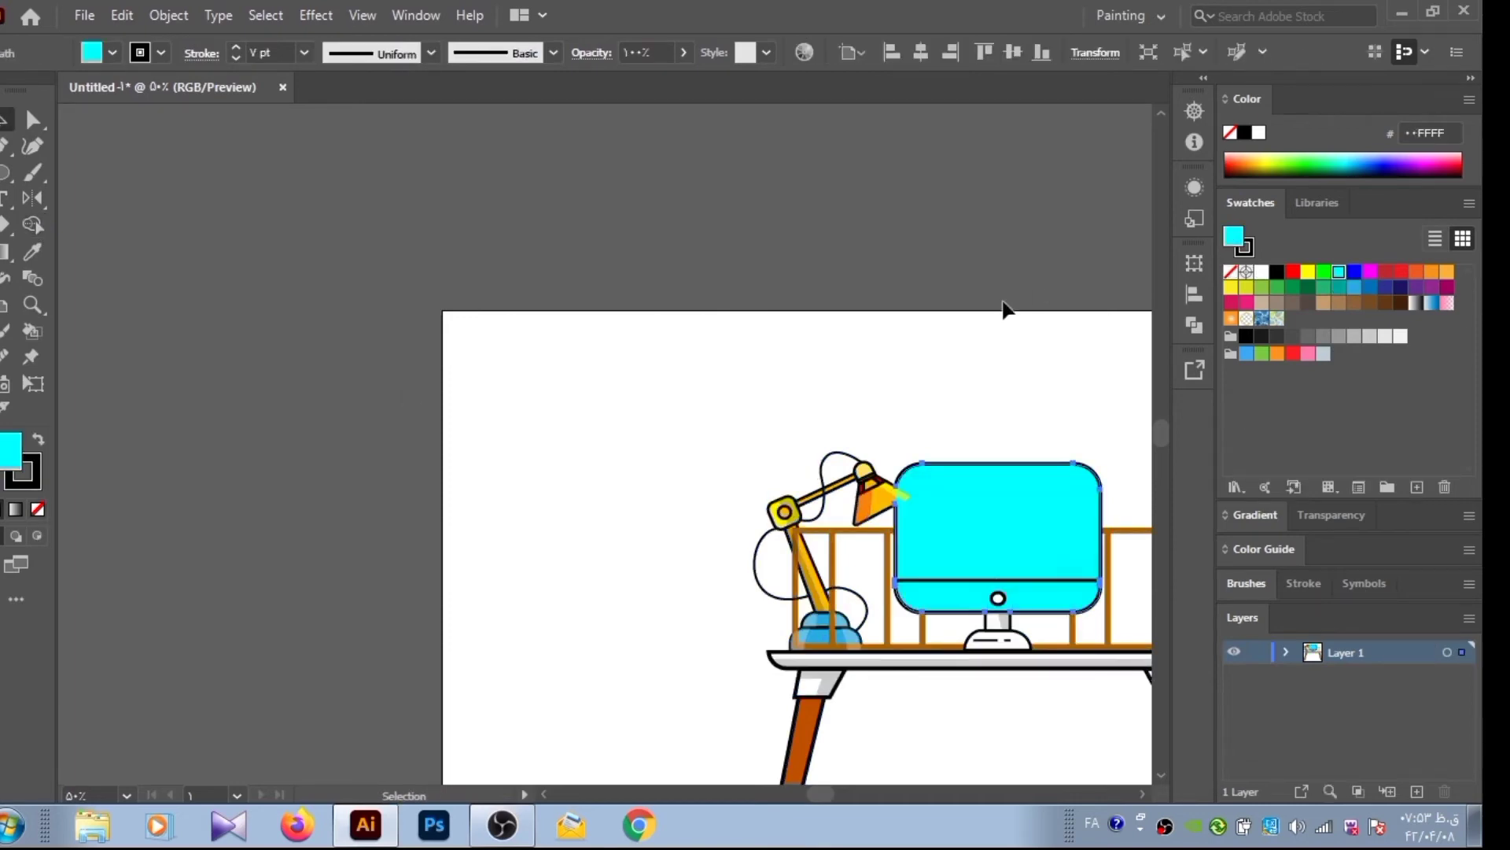
{"action": "left_click", "coordinate": [1358, 154]}
{"action": "left_click", "coordinate": [539, 377]}
{"action": "key", "text": "shift+m"}
{"action": "key", "text": "ctrl+a"}
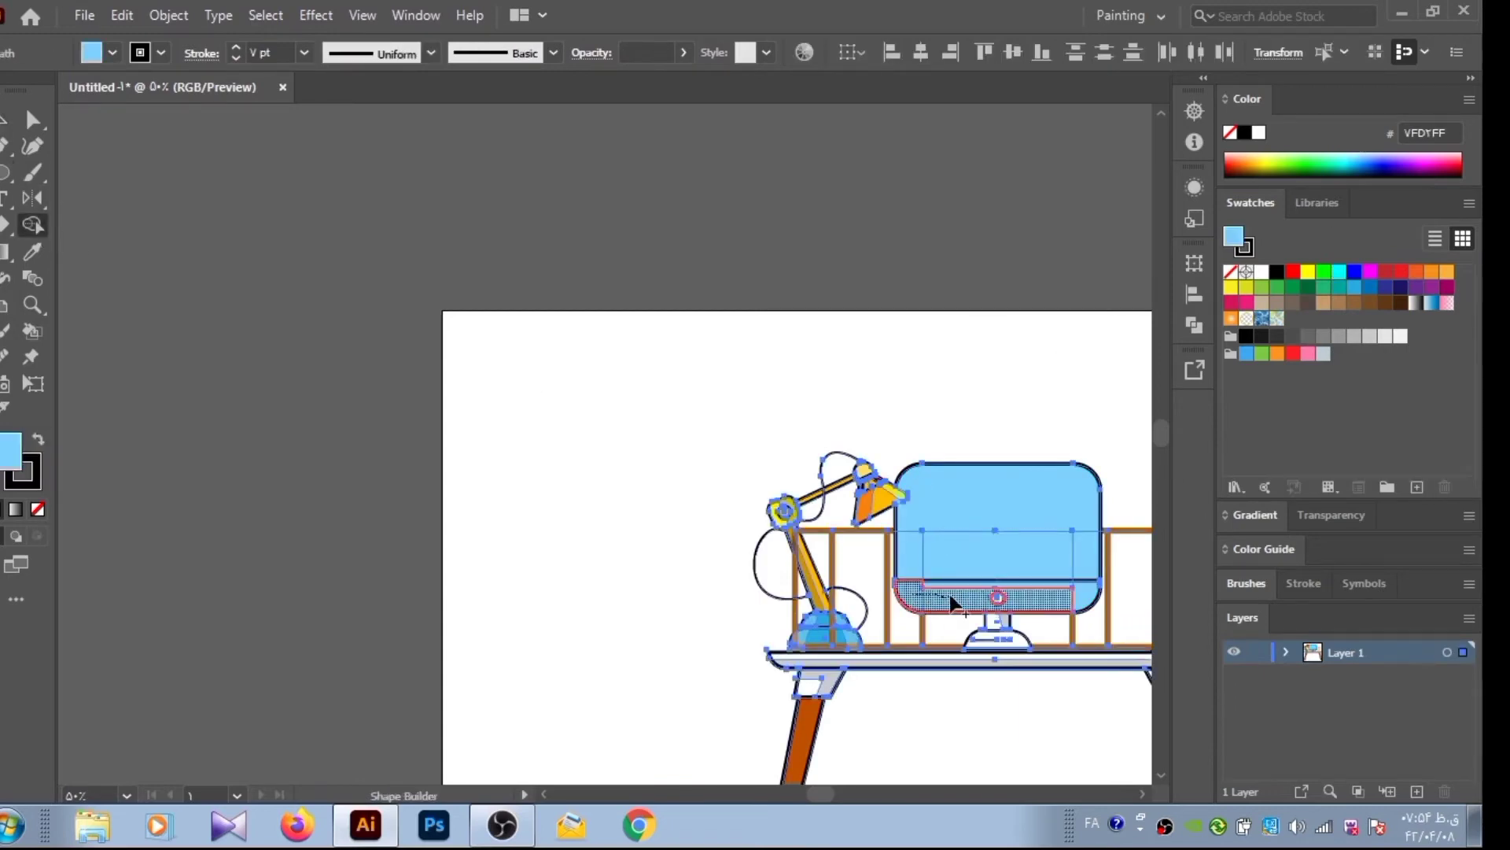
{"action": "key", "text": "ctrl+z"}
{"action": "key", "text": "ctrl+z"}
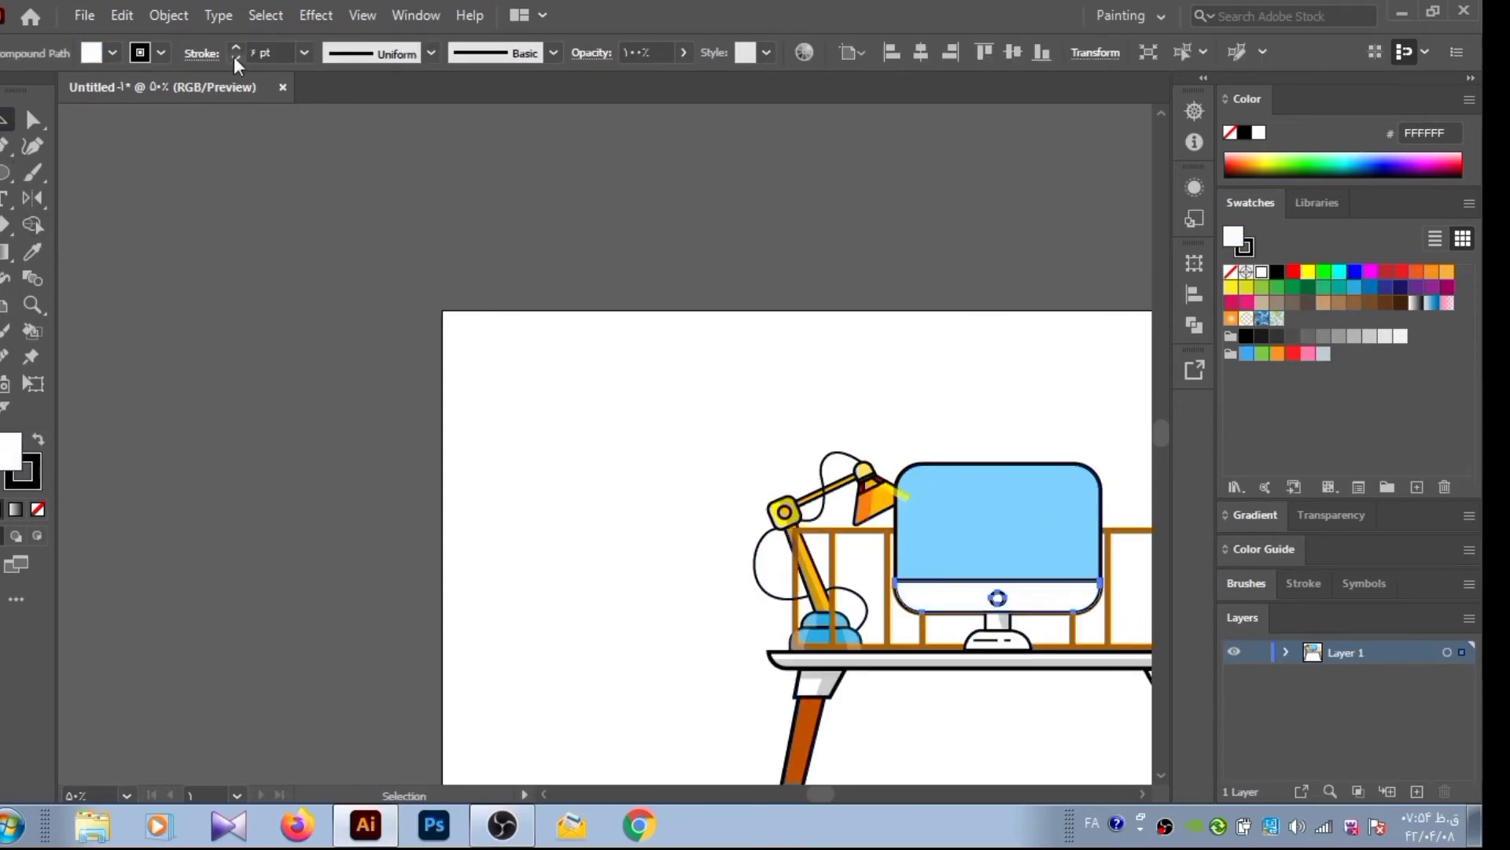
{"action": "key", "text": "ctrl+z"}
{"action": "left_click", "coordinate": [526, 401]}
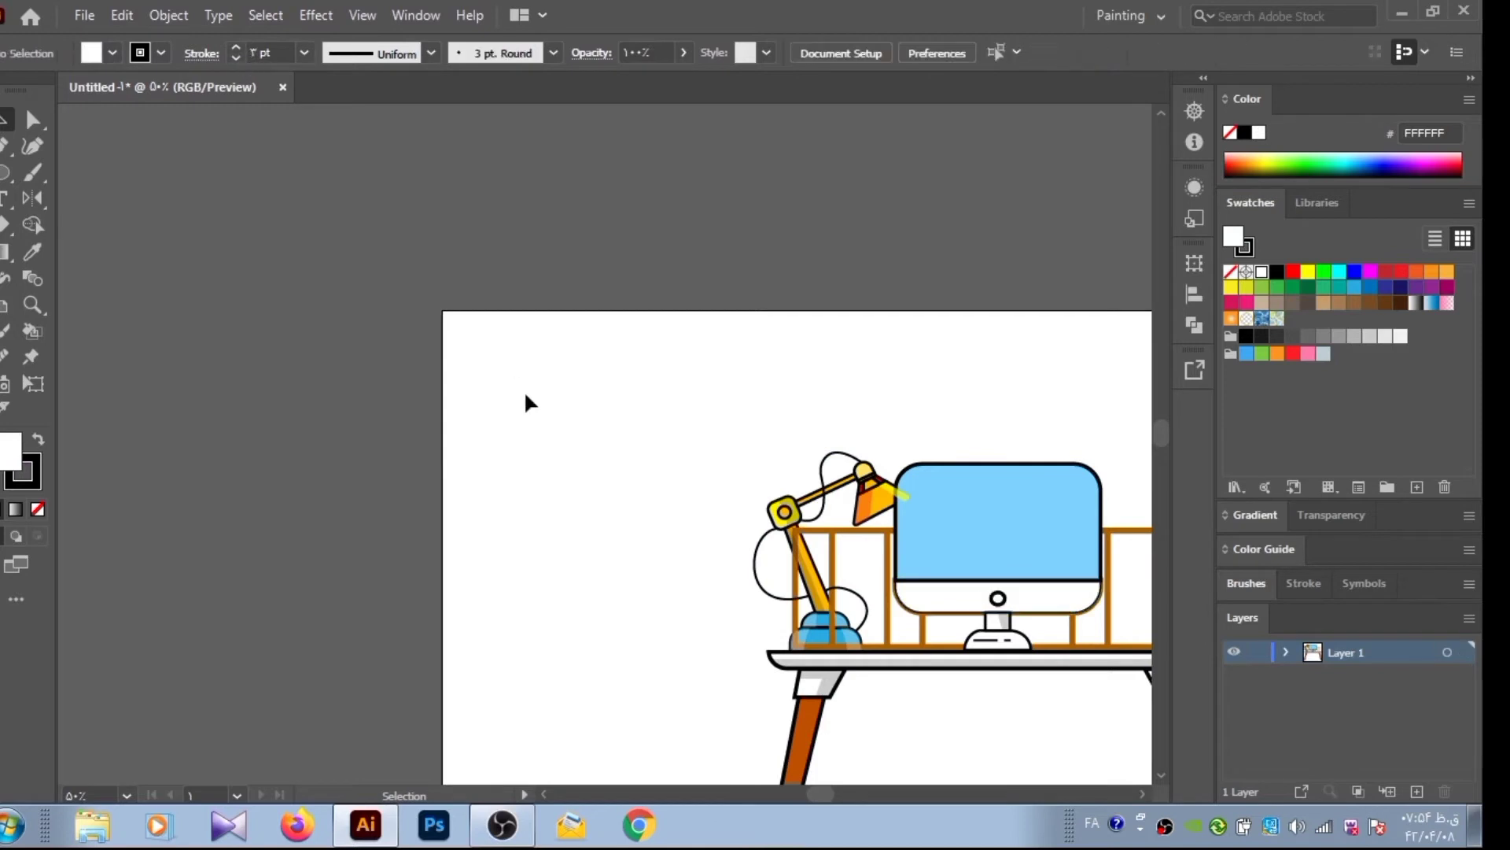
{"action": "left_click", "coordinate": [976, 519]}
{"action": "key", "text": "shift+m"}
Move the yellow light strip above the lamp head and reseat the orange shade on it
{"action": "key", "text": "v"}
{"action": "left_click", "coordinate": [517, 340]}
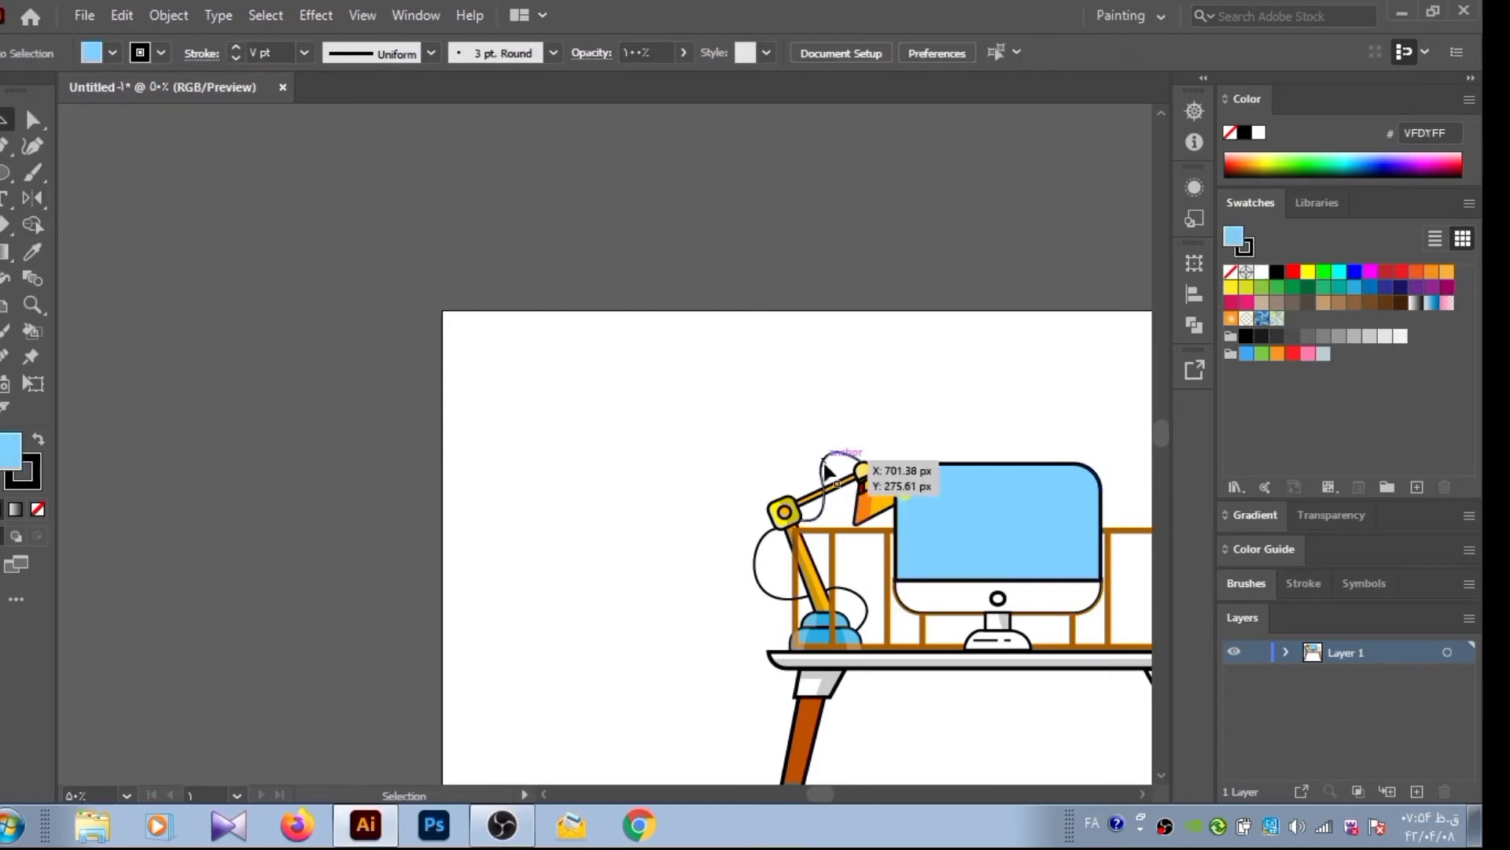
{"action": "left_click_drag", "start_coordinate": [903, 493], "coordinate": [885, 431]}
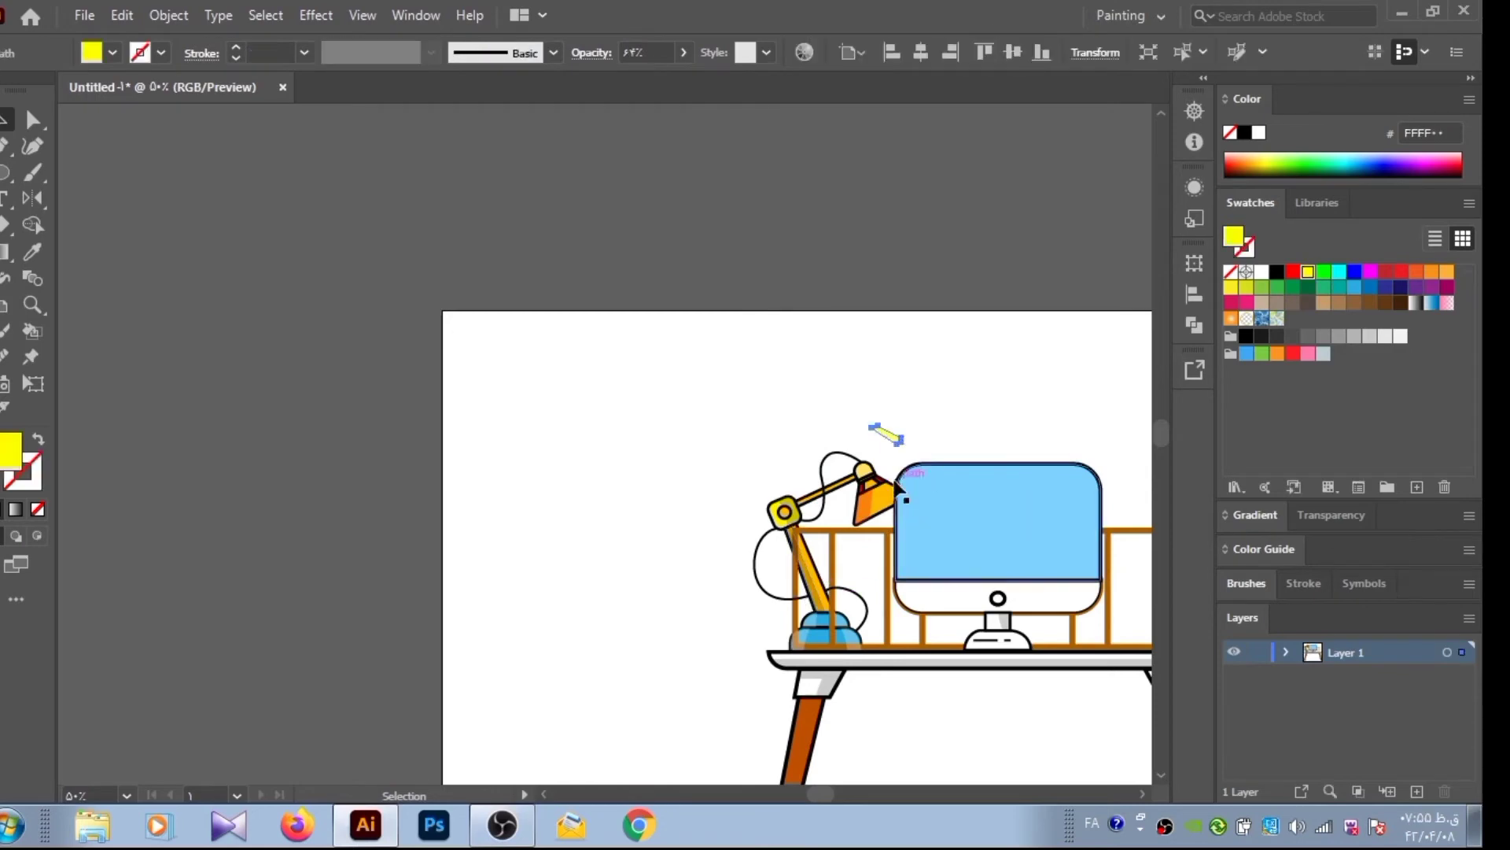
{"action": "left_click", "coordinate": [877, 503]}
{"action": "left_click", "coordinate": [883, 520], "text": "shift"}
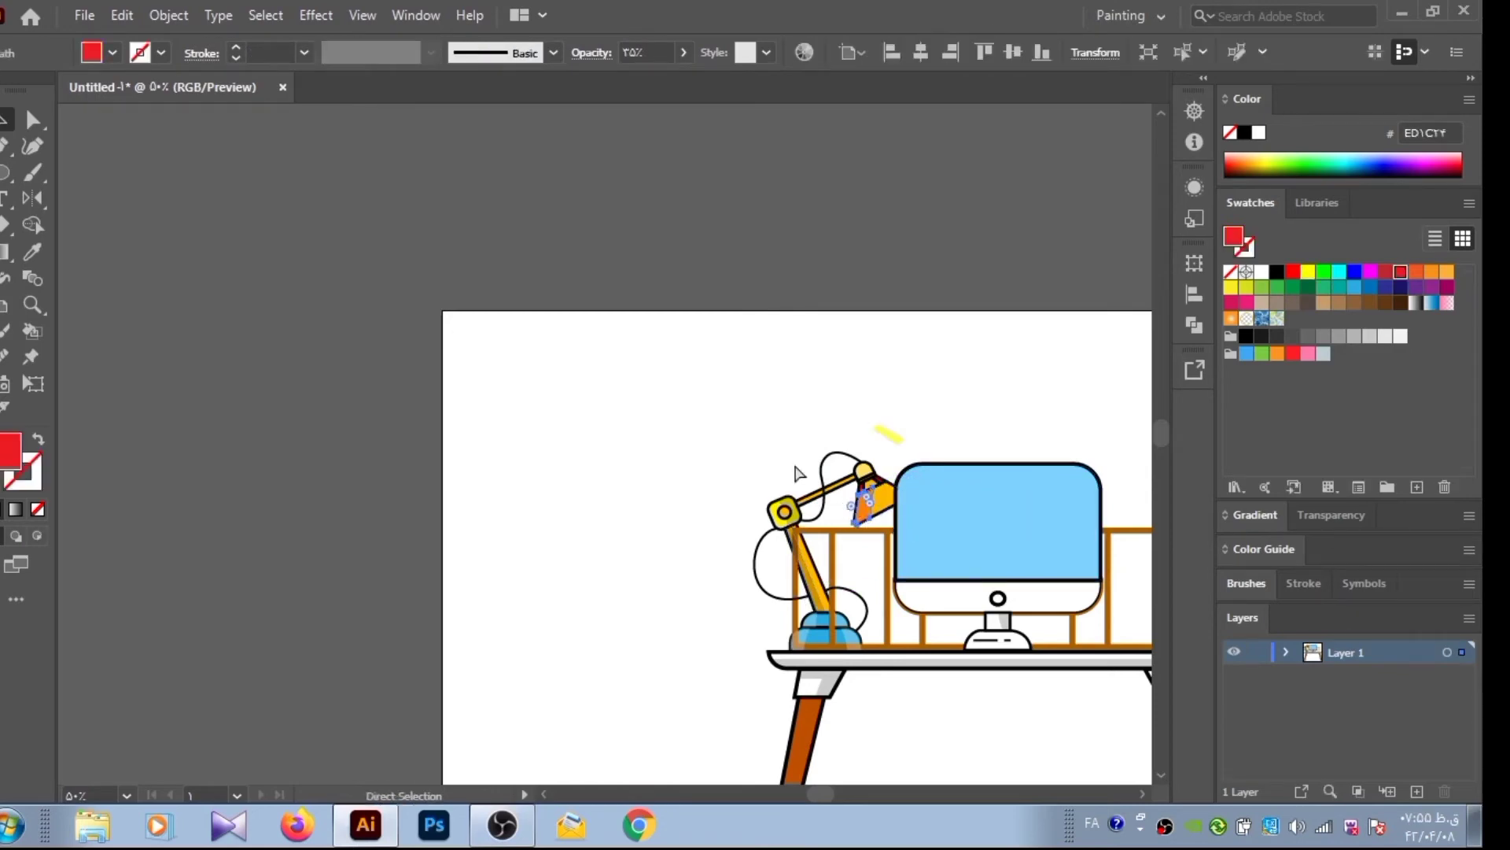
{"action": "mouse_move", "coordinate": [875, 499]}
{"action": "left_mouse_down"}
{"action": "mouse_move", "coordinate": [605, 445]}
{"action": "mouse_move", "coordinate": [876, 499]}
{"action": "left_mouse_up"}
{"action": "left_click", "coordinate": [538, 425]}
{"action": "left_click", "coordinate": [642, 342]}
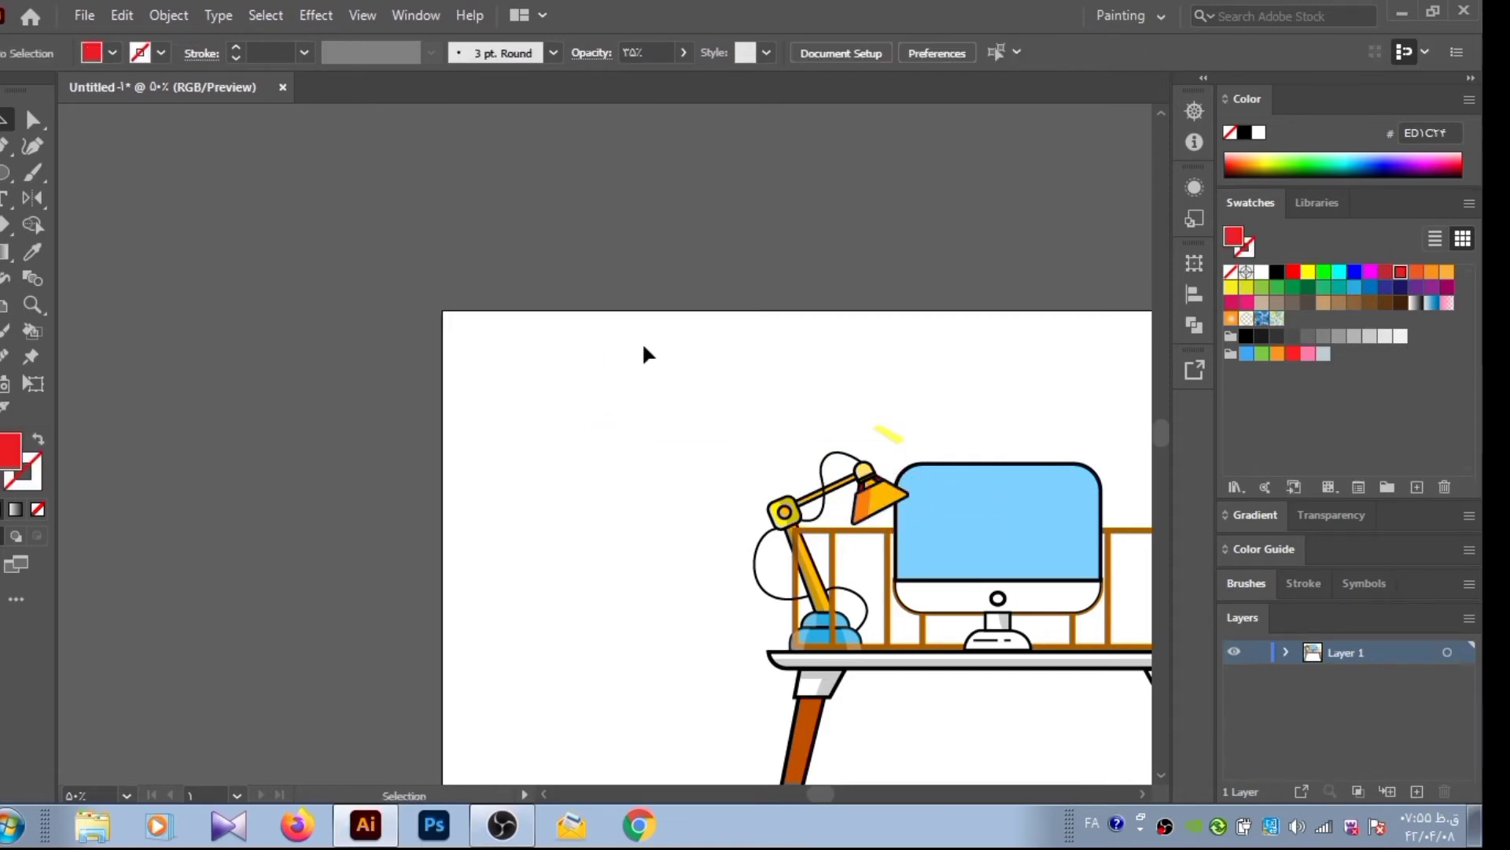
Nudge the lamp shade into place and lay the yellow strip along its right edge
{"action": "left_click_drag", "start_coordinate": [775, 419], "coordinate": [978, 573]}
{"action": "left_click_drag", "start_coordinate": [555, 481], "coordinate": [575, 491]}
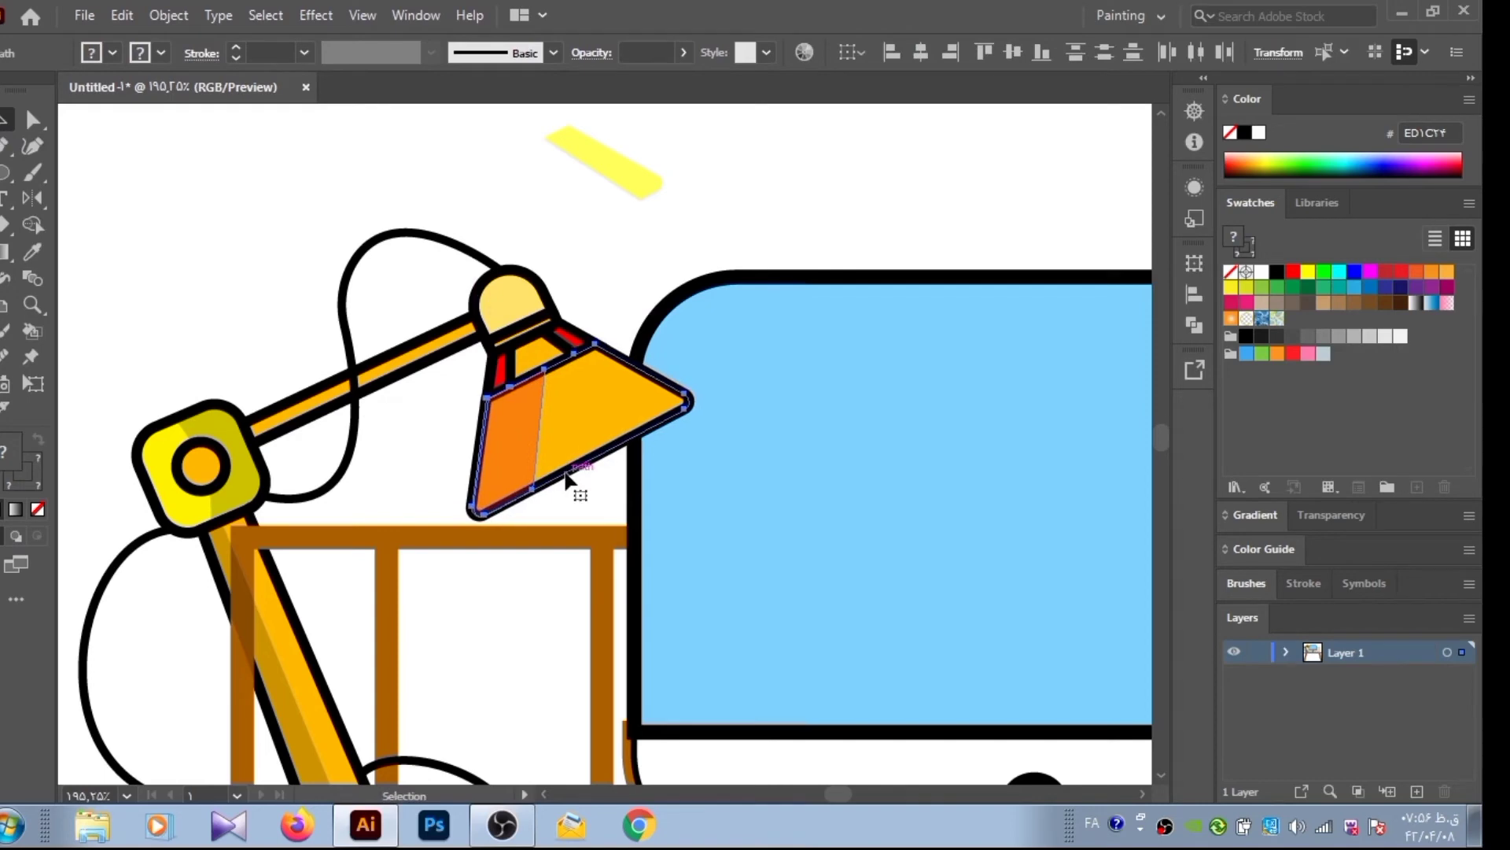
{"action": "left_click", "coordinate": [610, 236]}
{"action": "left_click_drag", "start_coordinate": [613, 179], "coordinate": [631, 368]}
{"action": "left_click", "coordinate": [641, 196]}
{"action": "key", "text": "Delete"}
{"action": "key", "text": "ctrl+shift+a"}
Send the desk railing to the back of the stacking order
{"action": "key", "text": "ctrl+0"}
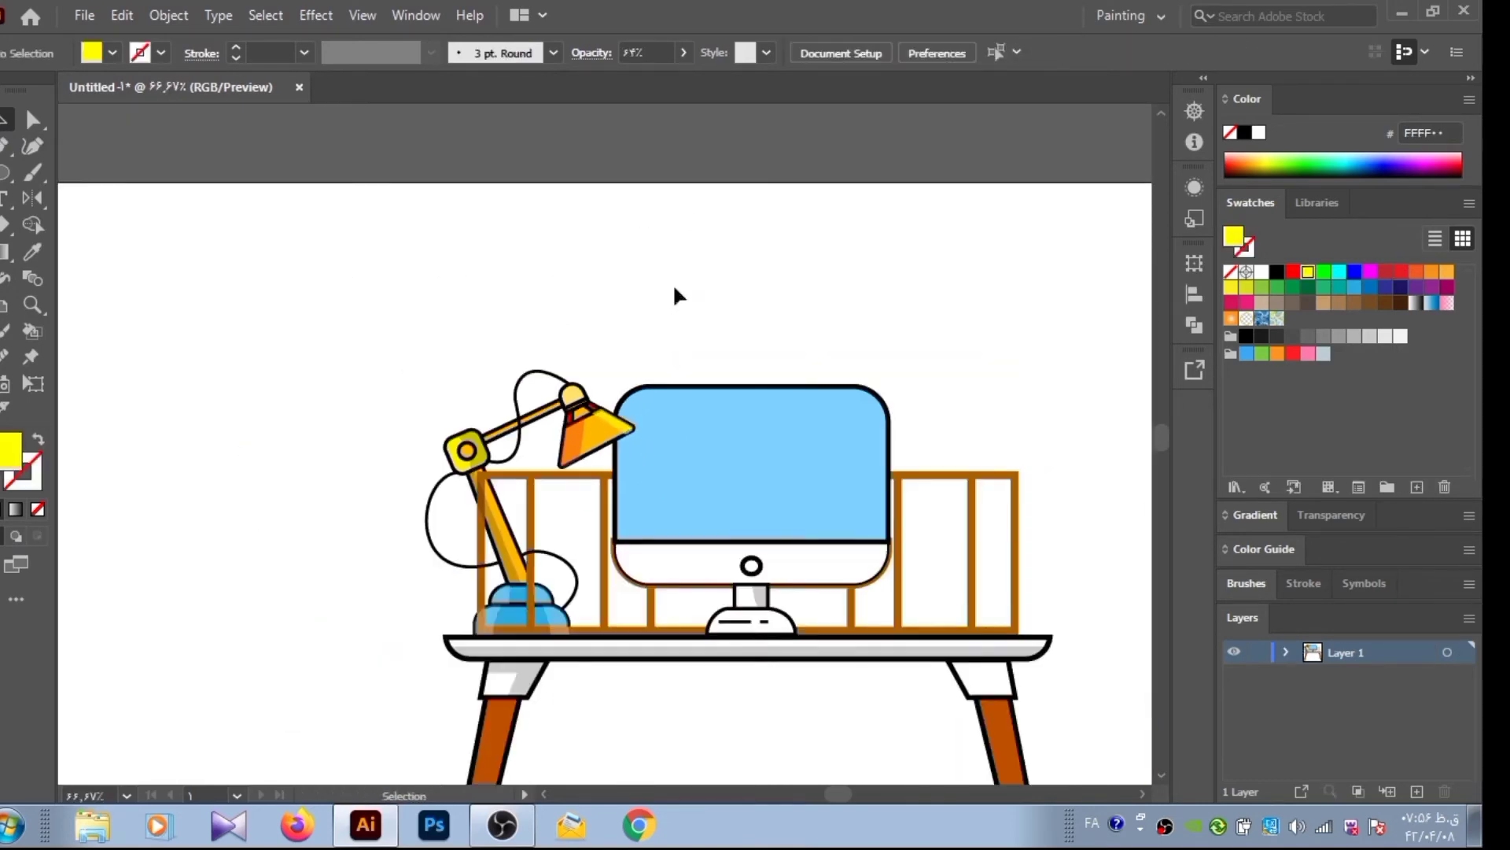
{"action": "left_click", "coordinate": [609, 566]}
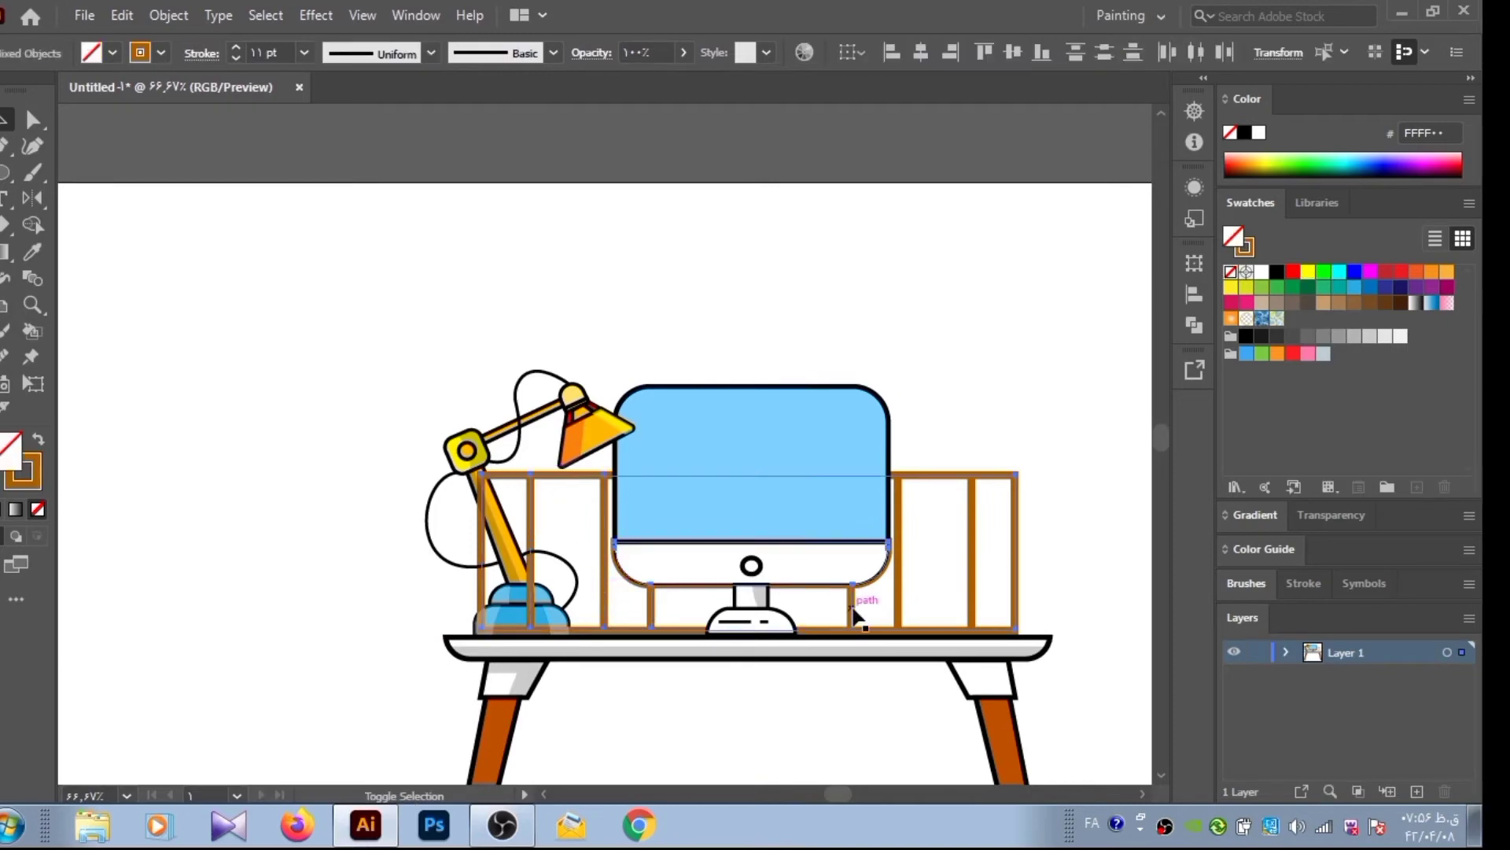
{"action": "left_click", "coordinate": [168, 15]}
{"action": "left_click", "coordinate": [617, 124]}
{"action": "left_click", "coordinate": [635, 218]}
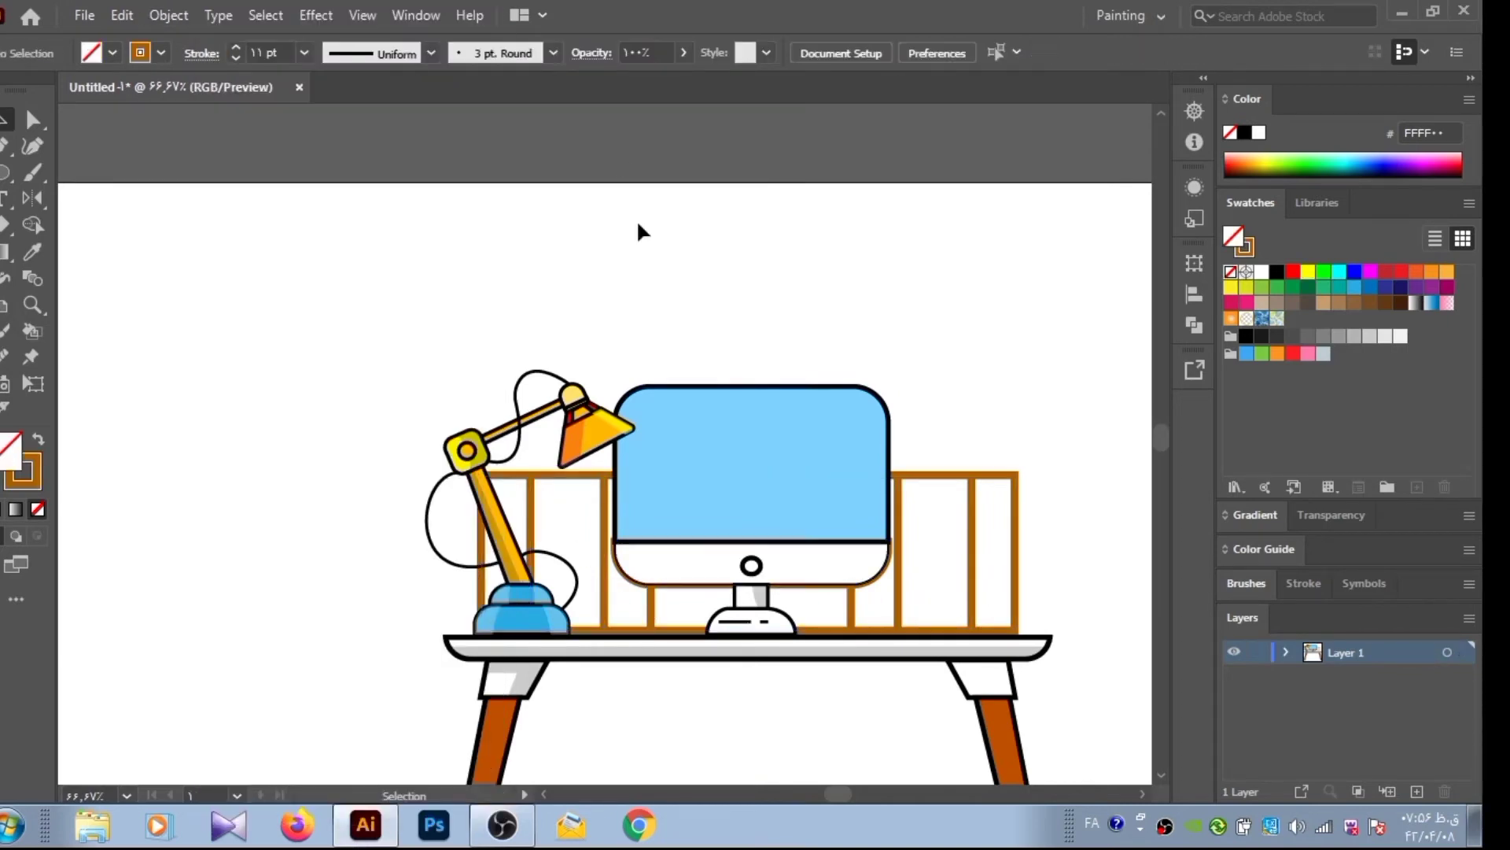
Draw a fully rounded rectangle above the desk's right end
{"action": "left_click", "coordinate": [4, 173]}
{"action": "mouse_move", "coordinate": [950, 329]}
{"action": "left_mouse_down"}
{"action": "mouse_move", "coordinate": [1103, 386]}
{"action": "mouse_move", "coordinate": [1086, 352]}
{"action": "mouse_move", "coordinate": [1072, 355]}
{"action": "left_mouse_up"}
{"action": "left_click", "coordinate": [32, 118]}
{"action": "left_click", "coordinate": [978, 304]}
Cut across the rectangle's left end with a vertical Pen line and Shape Builder
{"action": "key", "text": "p"}
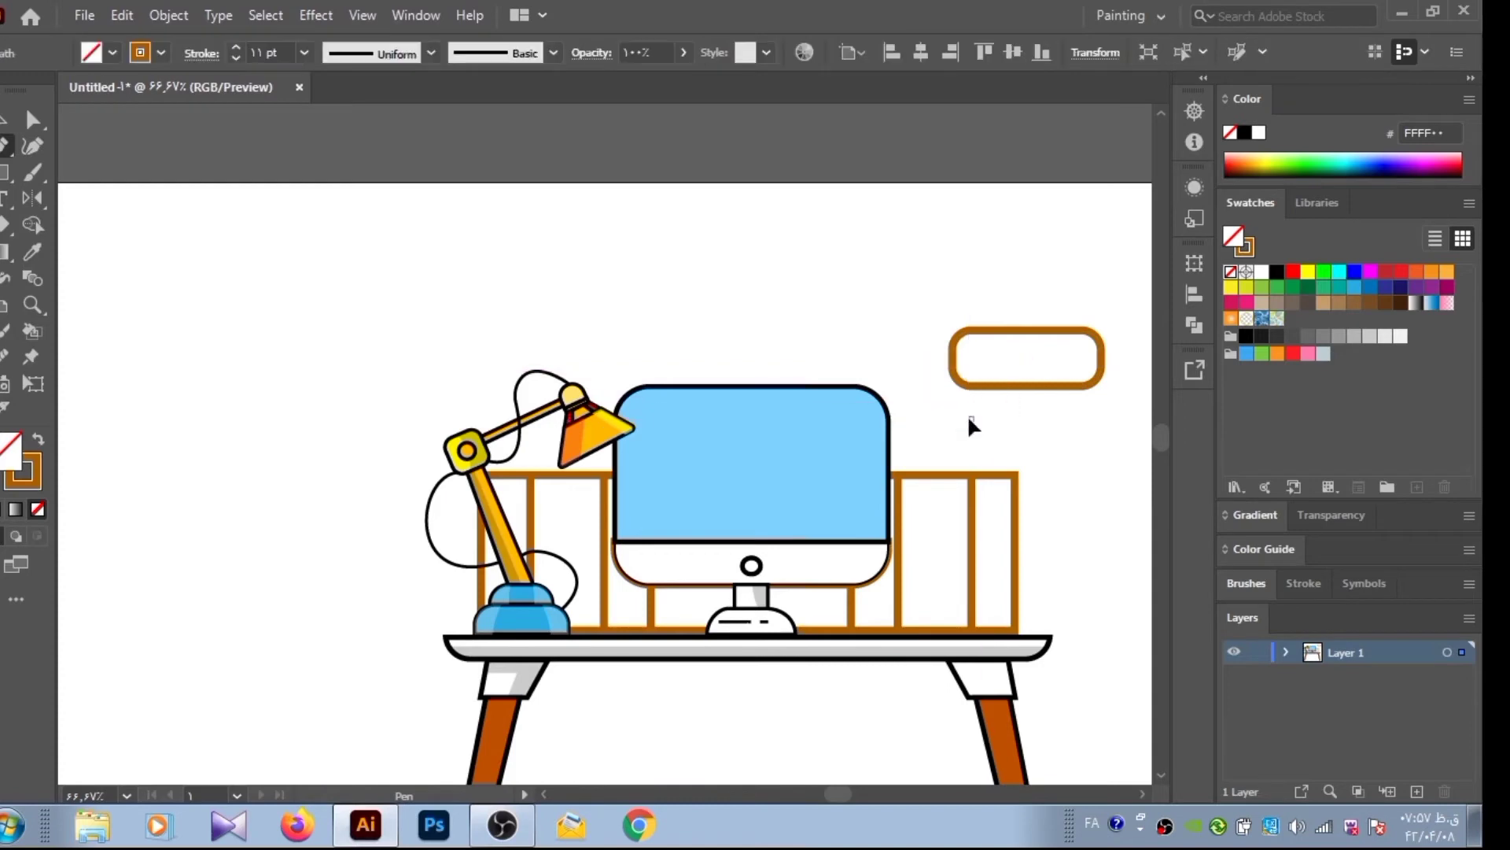
{"action": "left_click", "coordinate": [971, 298]}
{"action": "key", "text": "ctrl+a"}
{"action": "key", "text": "shift+m"}
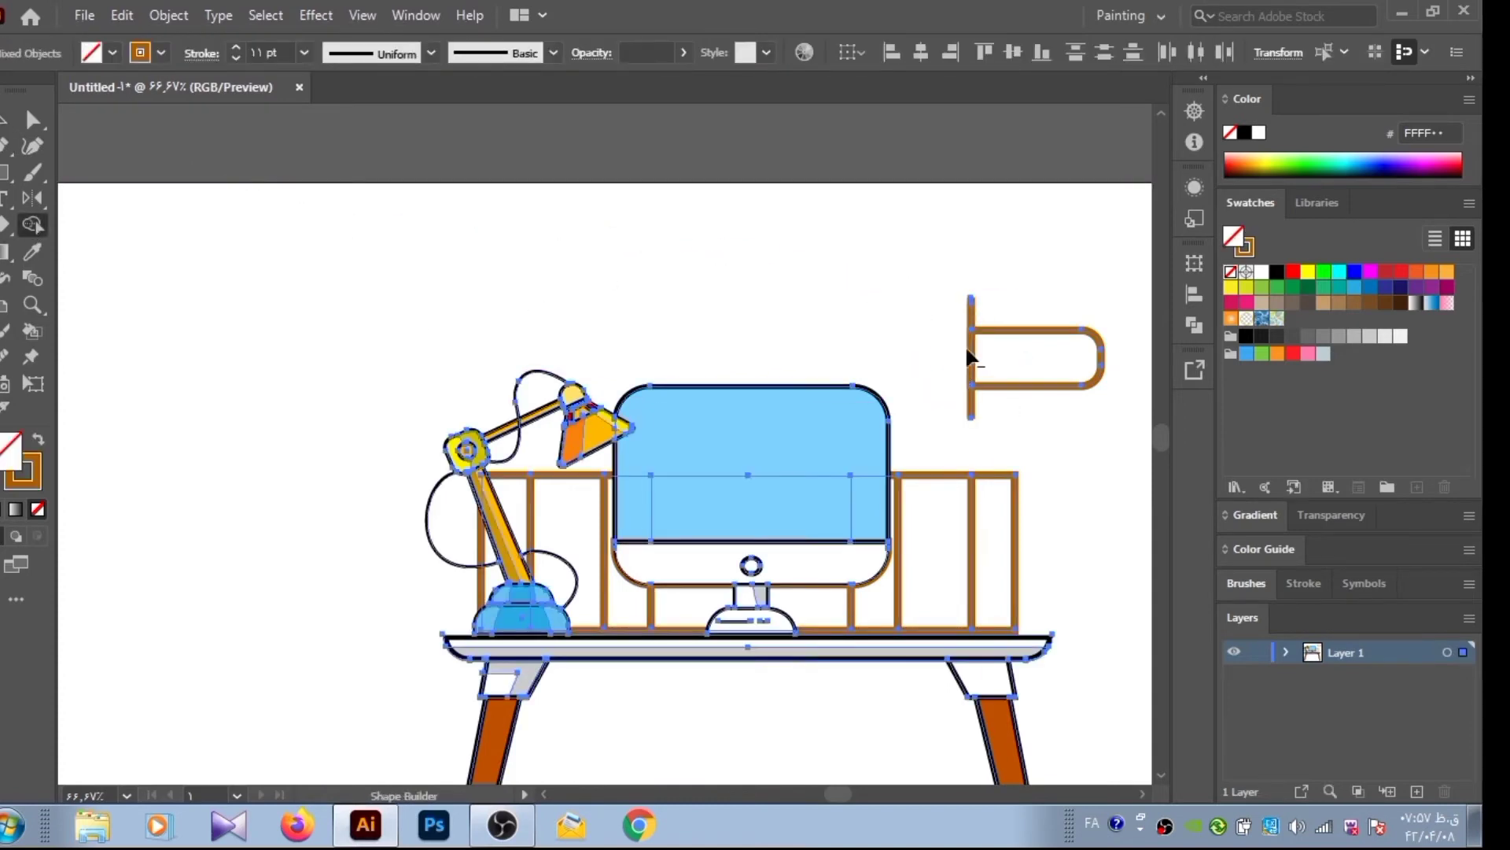
{"action": "left_click_drag", "start_coordinate": [969, 310], "coordinate": [975, 413]}
{"action": "key", "text": "ctrl+shift+a"}
{"action": "key", "text": "p"}
{"action": "left_click", "coordinate": [948, 329]}
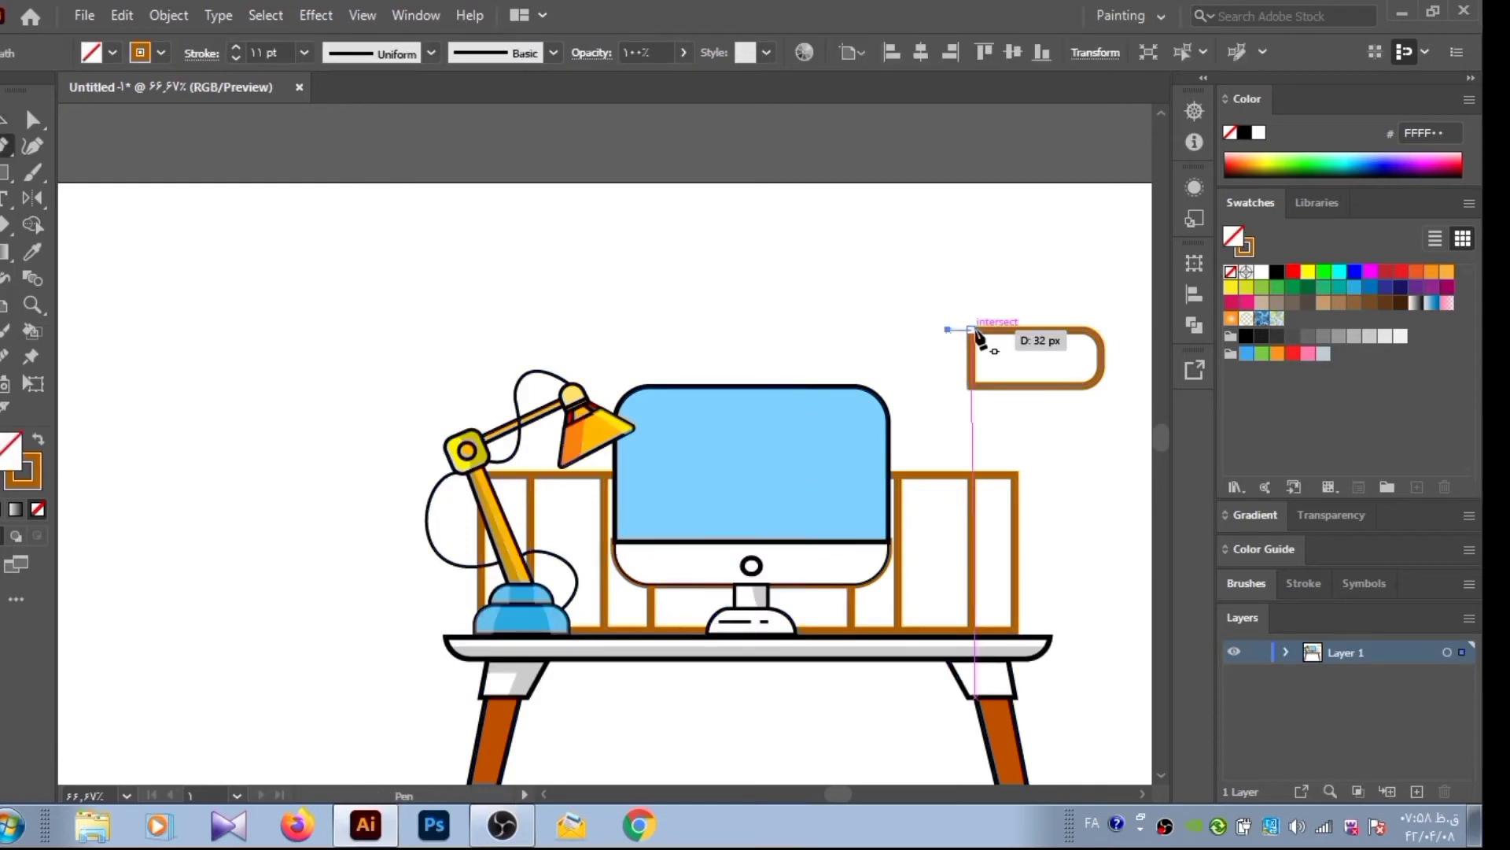
{"action": "left_click", "coordinate": [948, 386]}
{"action": "key", "text": "v"}
{"action": "left_click", "coordinate": [967, 347]}
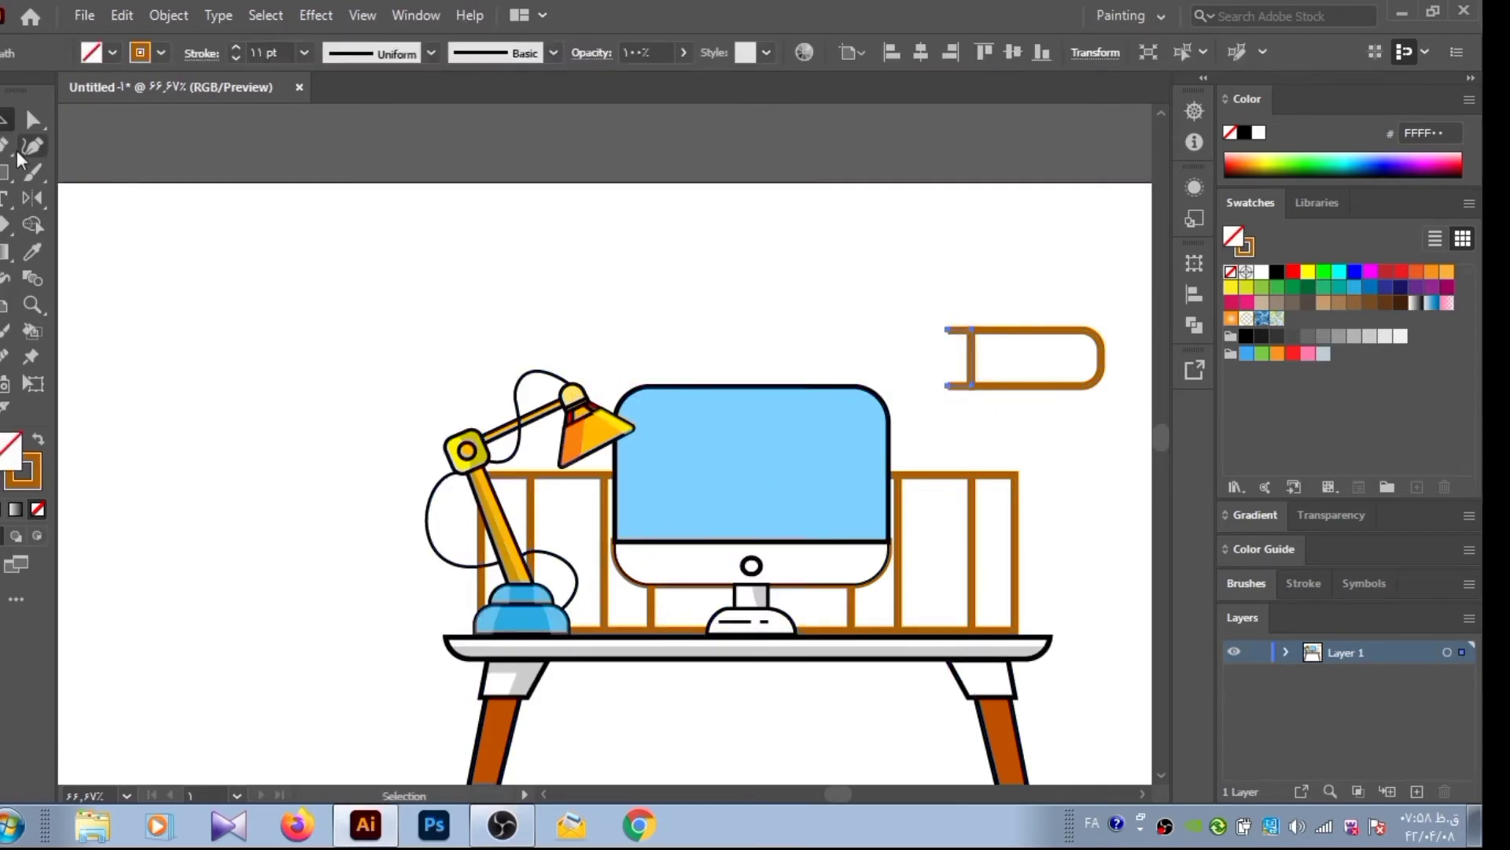
Try deleting the shape's protruding left arms, then undo the deletion
{"action": "key", "text": "ctrl+a"}
{"action": "key", "text": "v"}
{"action": "left_click", "coordinate": [228, 201]}
{"action": "left_click", "coordinate": [972, 347]}
{"action": "key", "text": "Delete"}
{"action": "key", "text": "ctrl+a"}
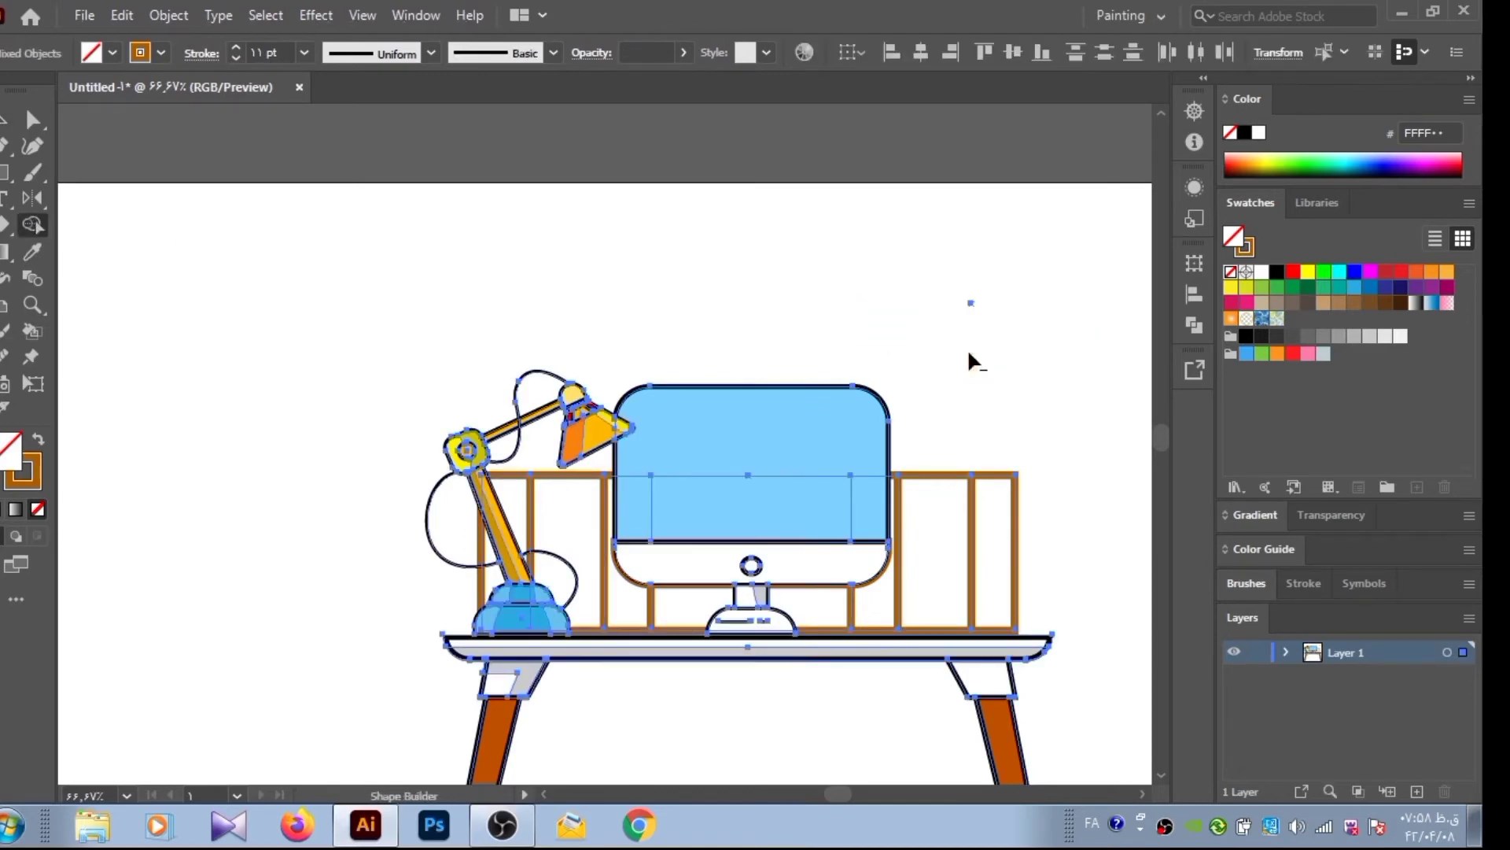
{"action": "key", "text": "ctrl+z"}
{"action": "key", "text": "ctrl+z"}
{"action": "key", "text": "ctrl+z"}
{"action": "key", "text": "ctrl+z"}
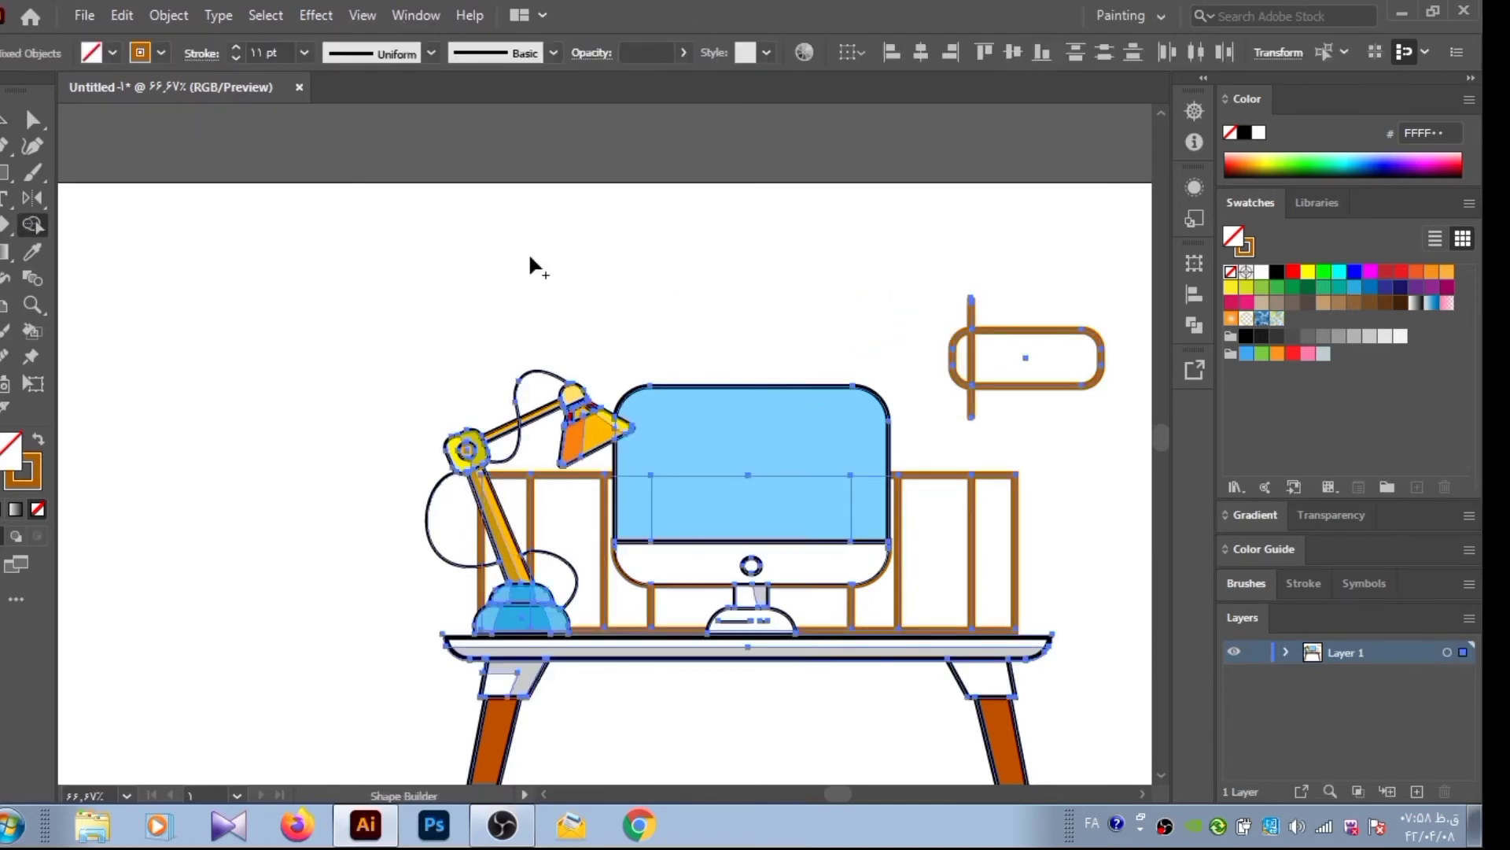
Delete anchor points so the shape's left end is straight and closed, forming a D
{"action": "left_click", "coordinate": [953, 364], "text": "alt"}
{"action": "key", "text": "p"}
{"action": "left_click", "coordinate": [1015, 338], "text": "ctrl"}
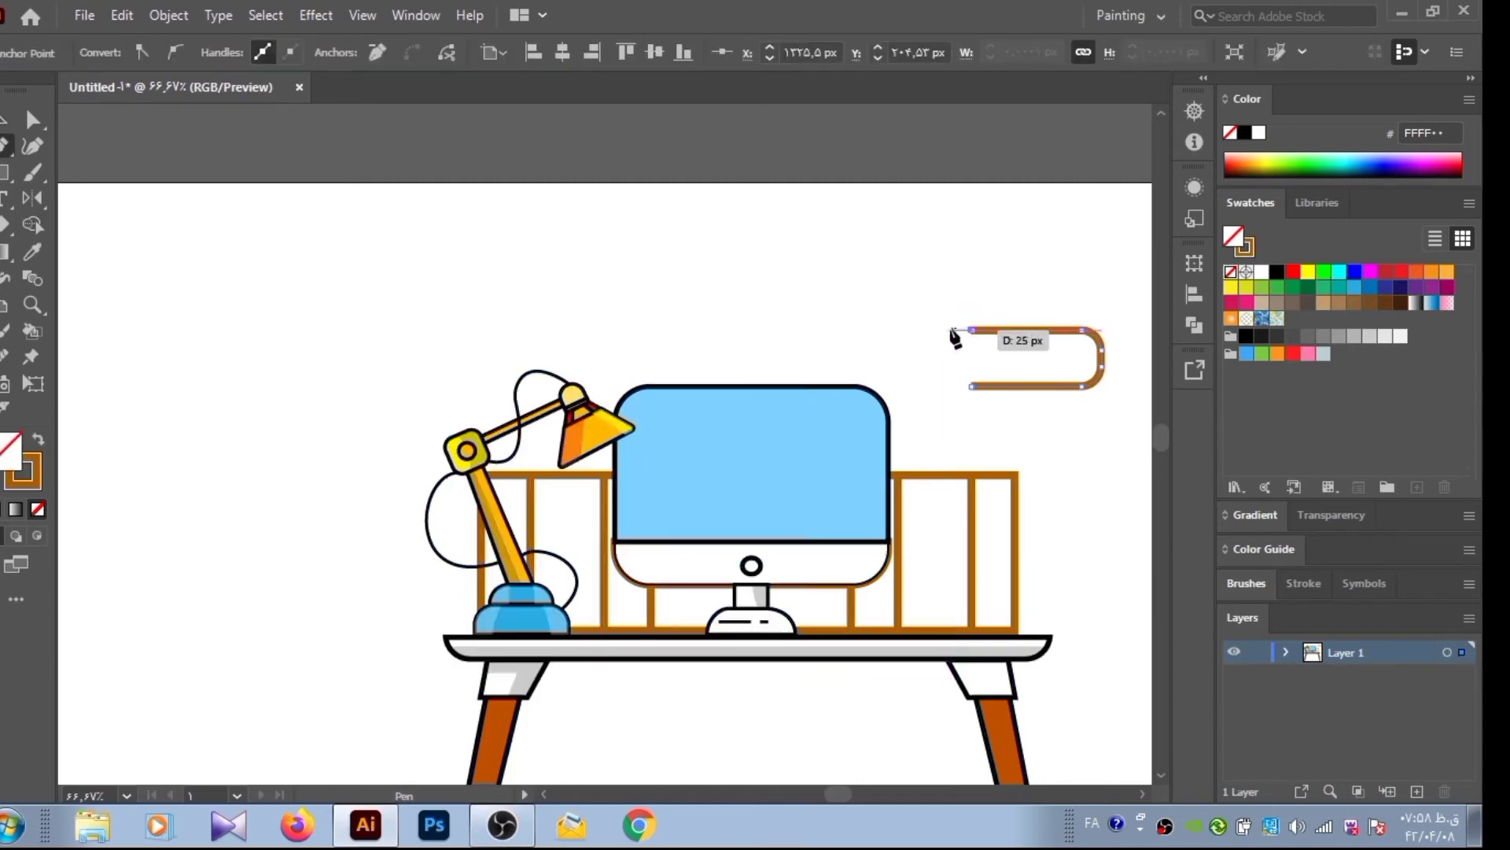
{"action": "left_click", "coordinate": [993, 332]}
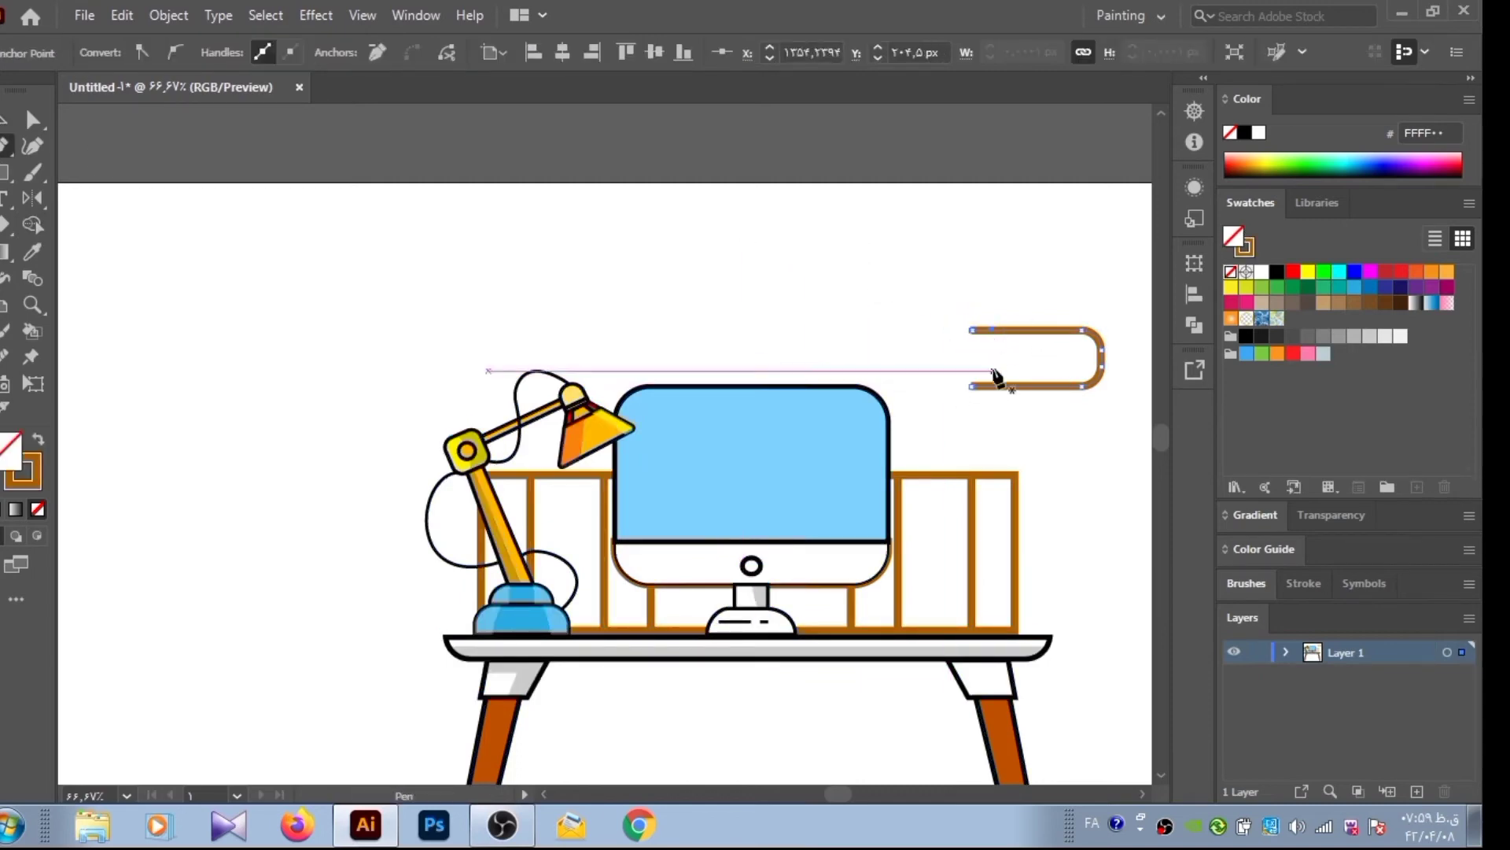
{"action": "left_click", "coordinate": [974, 330]}
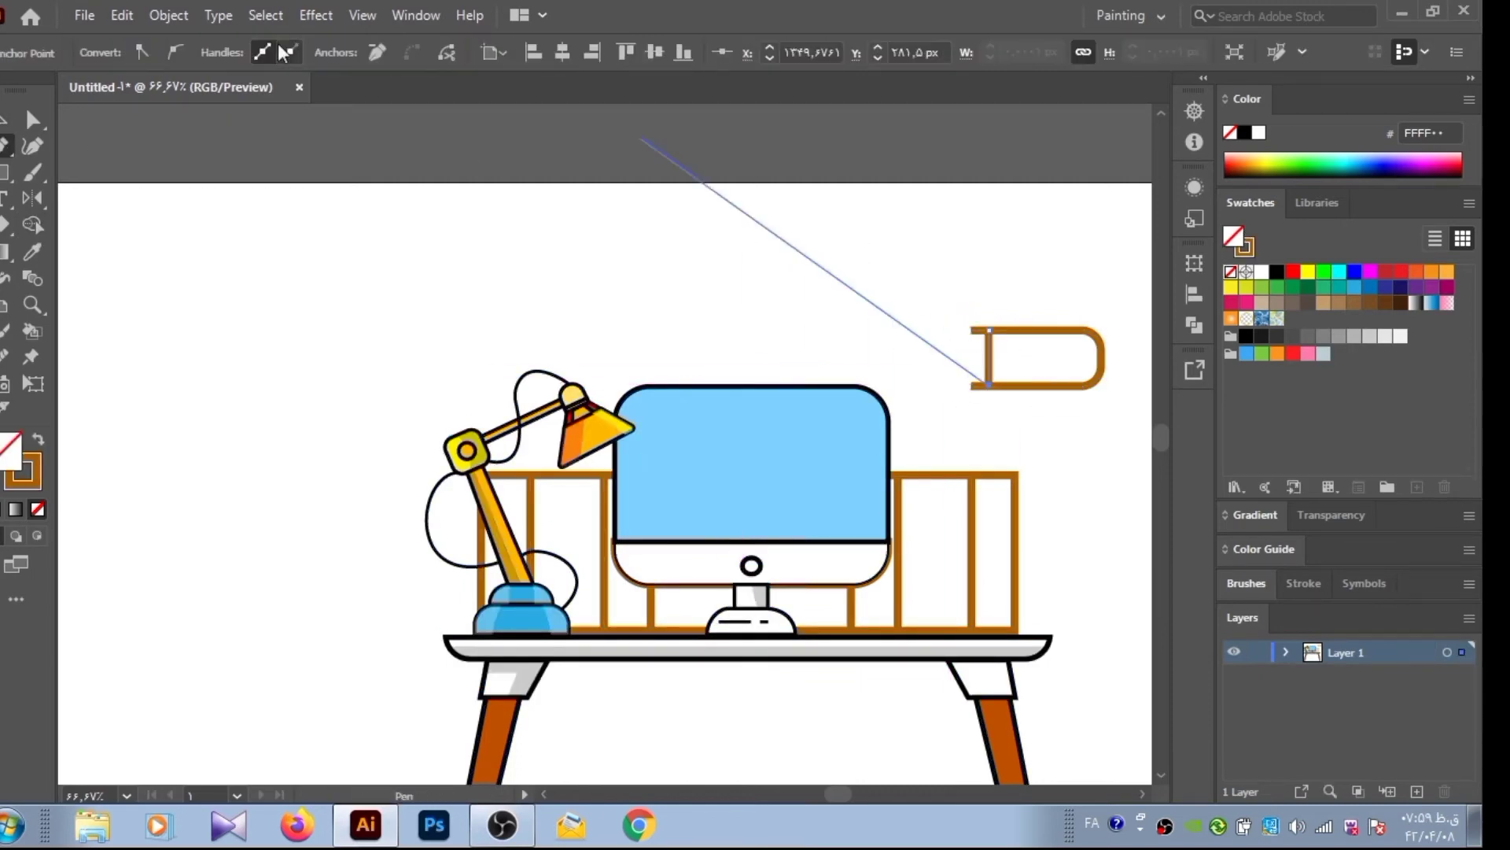
{"action": "left_click", "coordinate": [974, 385]}
{"action": "left_click", "coordinate": [975, 393]}
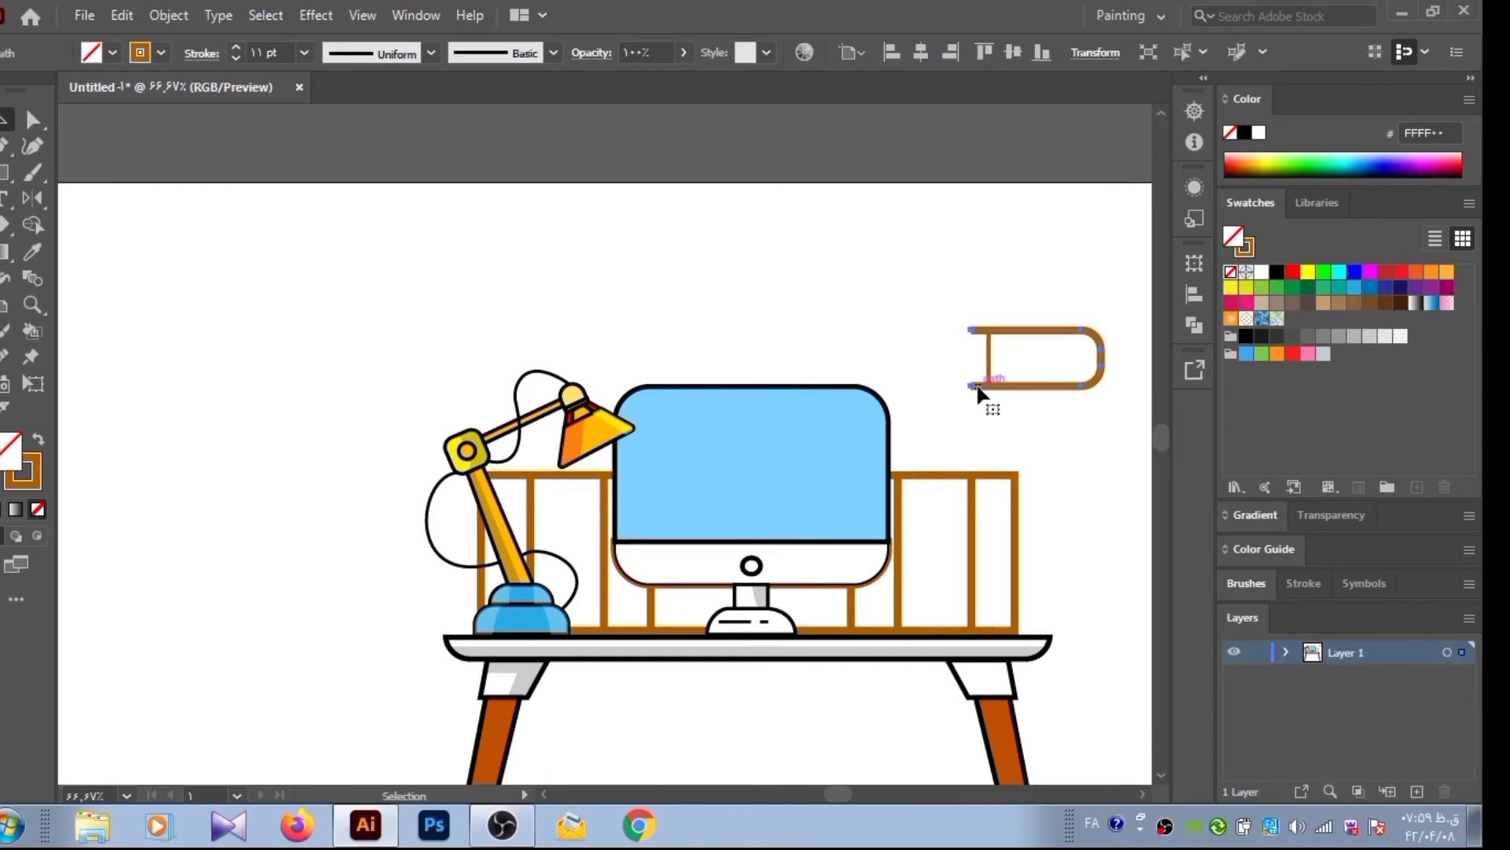
Give the D-shaped outline a black stroke
{"action": "left_click", "coordinate": [201, 52]}
{"action": "left_click", "coordinate": [844, 258]}
{"action": "left_click", "coordinate": [1030, 328]}
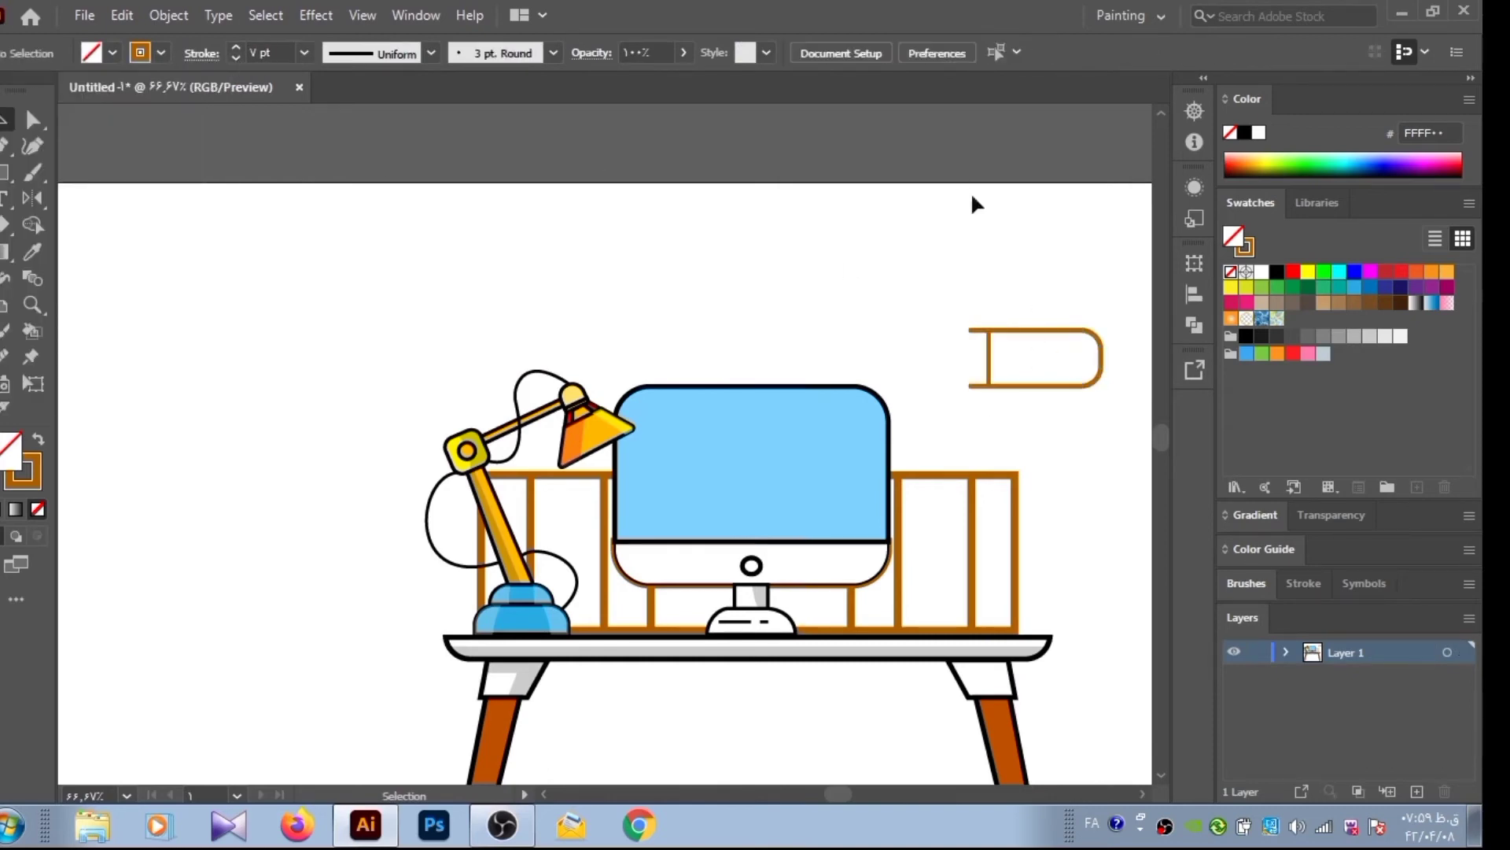
{"action": "left_click", "coordinate": [1244, 132]}
{"action": "left_click", "coordinate": [98, 490]}
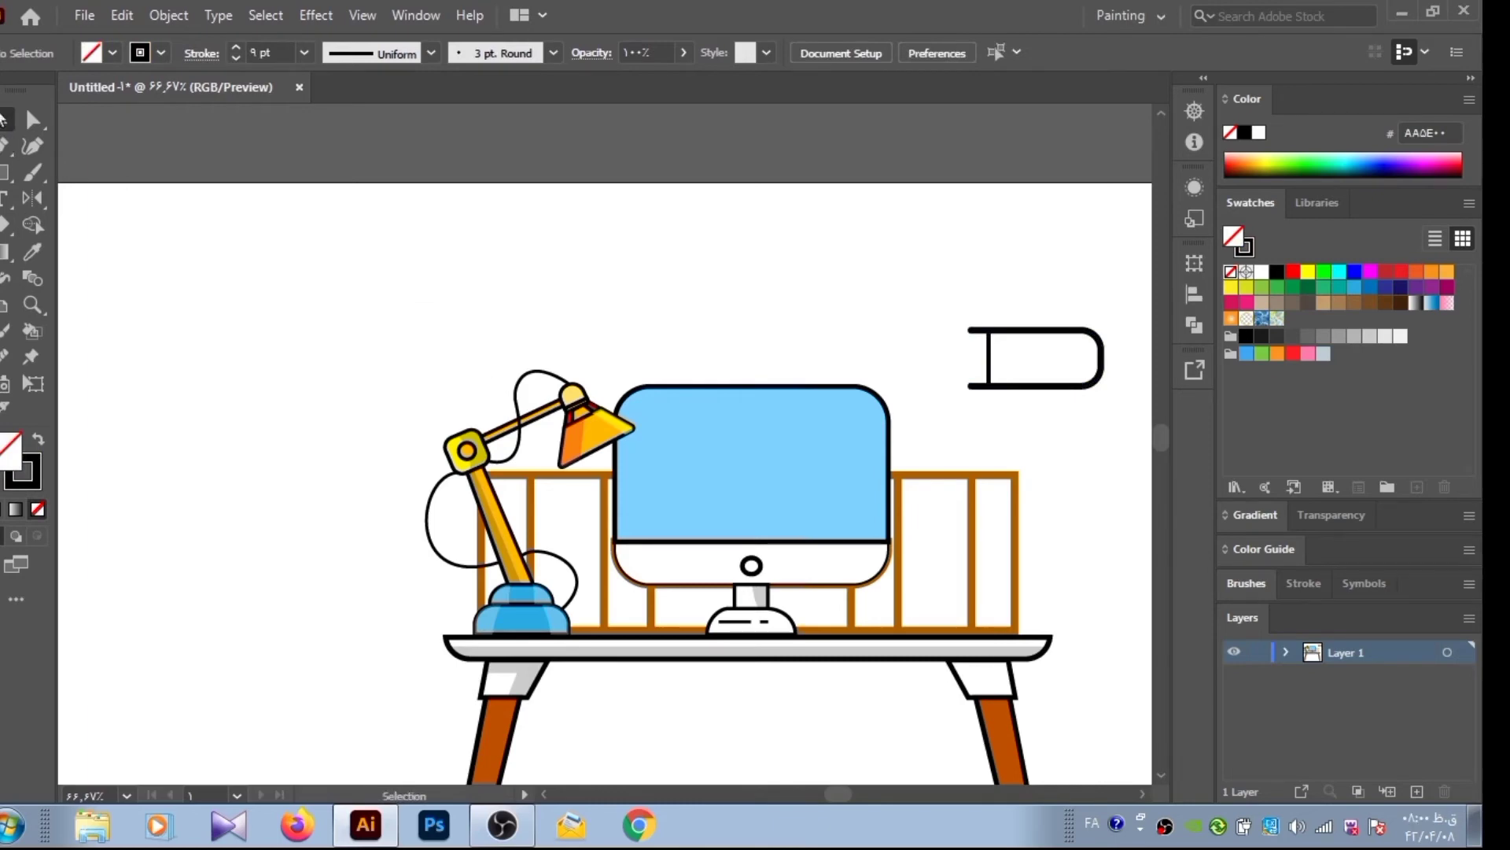
Shorten the pill shape by lowering its top with Free Transform
{"action": "left_click", "coordinate": [979, 329]}
{"action": "key", "text": "e"}
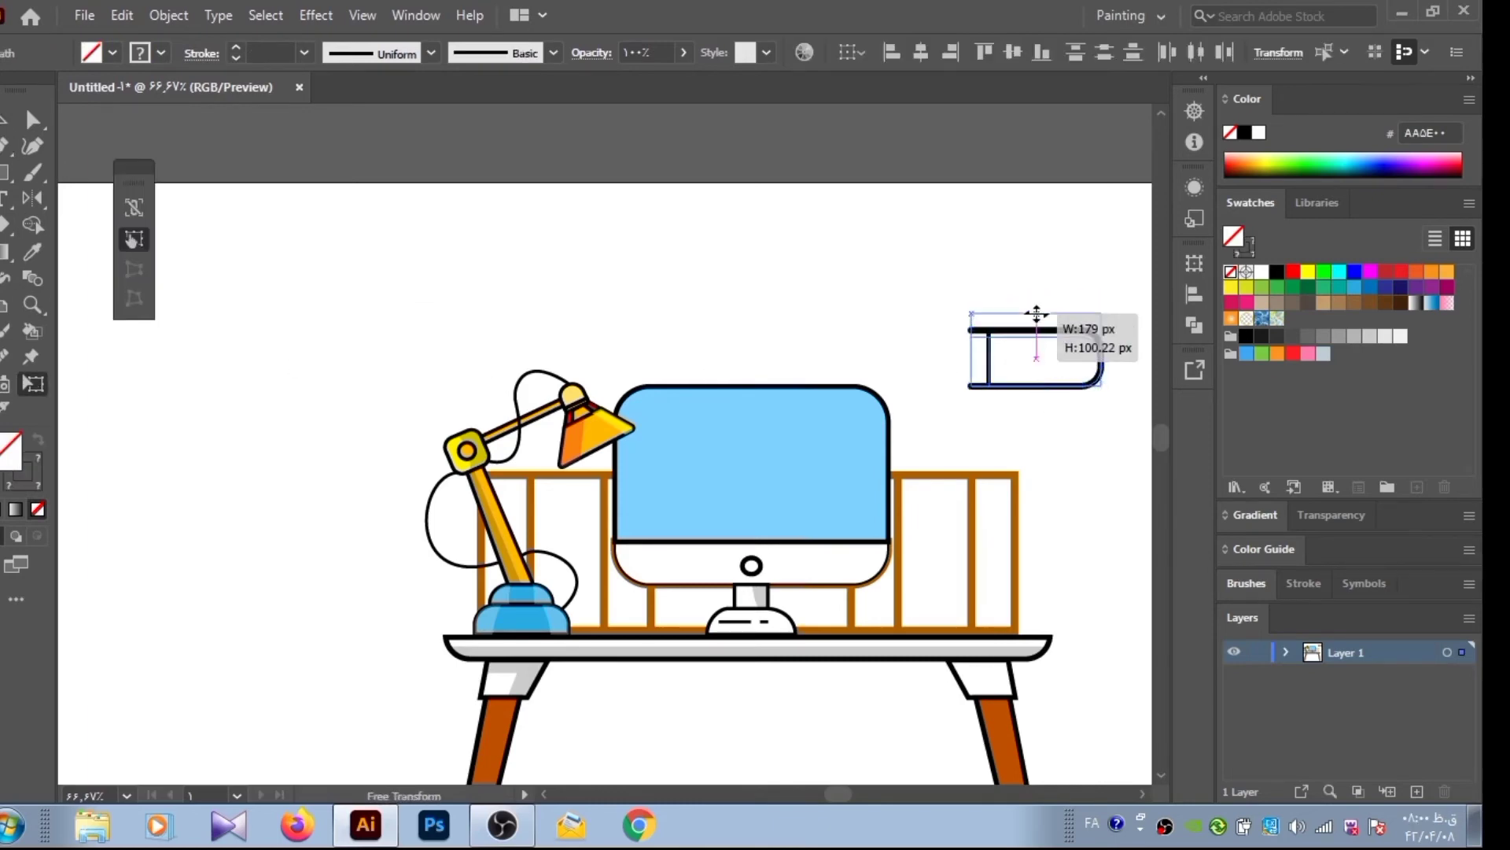
{"action": "left_click_drag", "start_coordinate": [1036, 303], "coordinate": [1040, 341]}
{"action": "key", "text": "v"}
Select the pill outline and fill it with cream
{"action": "key", "text": "ctrl+a"}
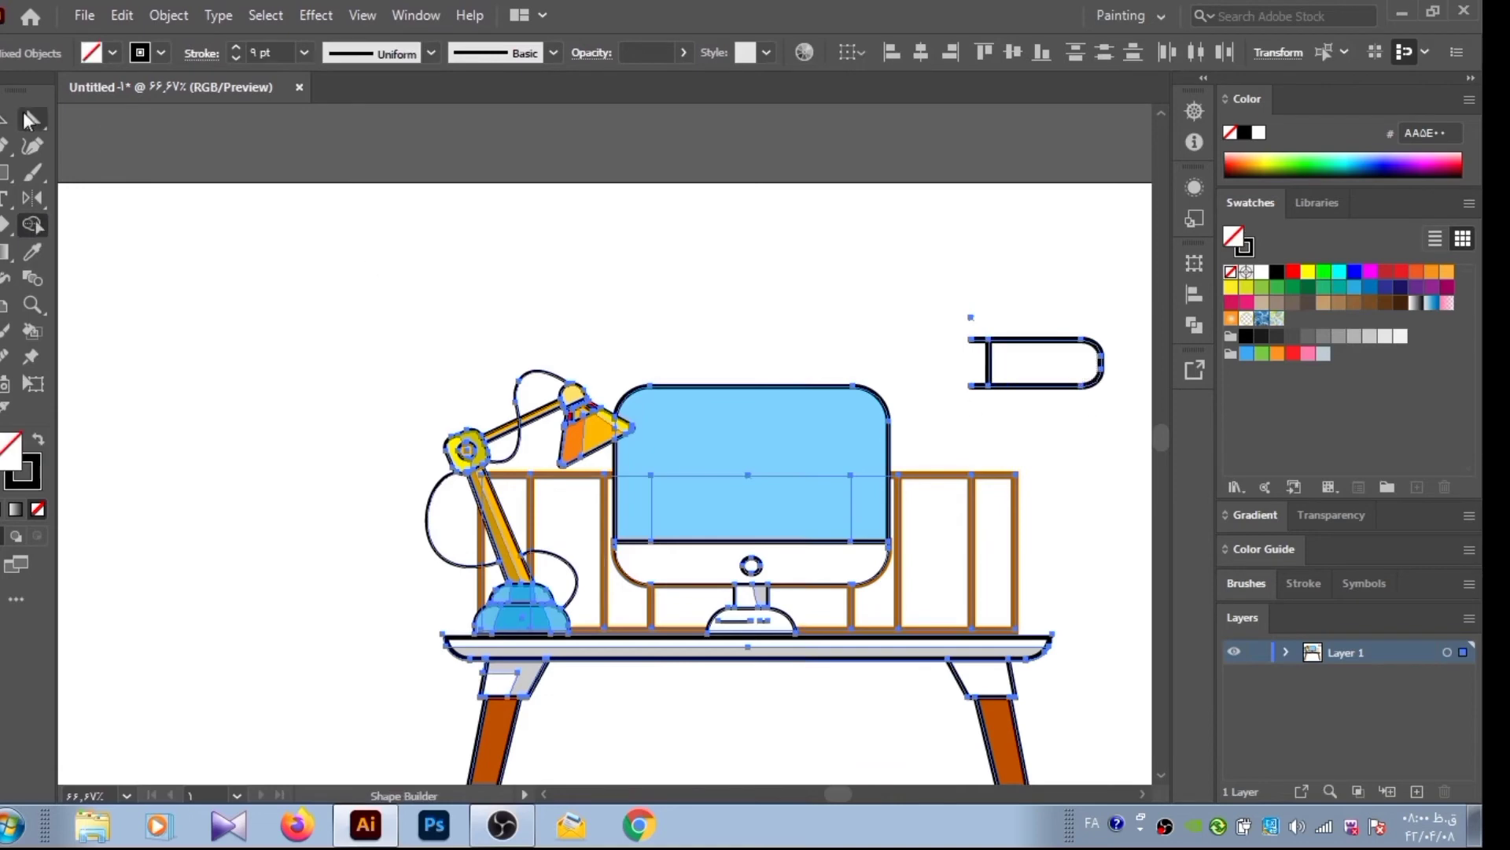
{"action": "left_click", "coordinate": [240, 266]}
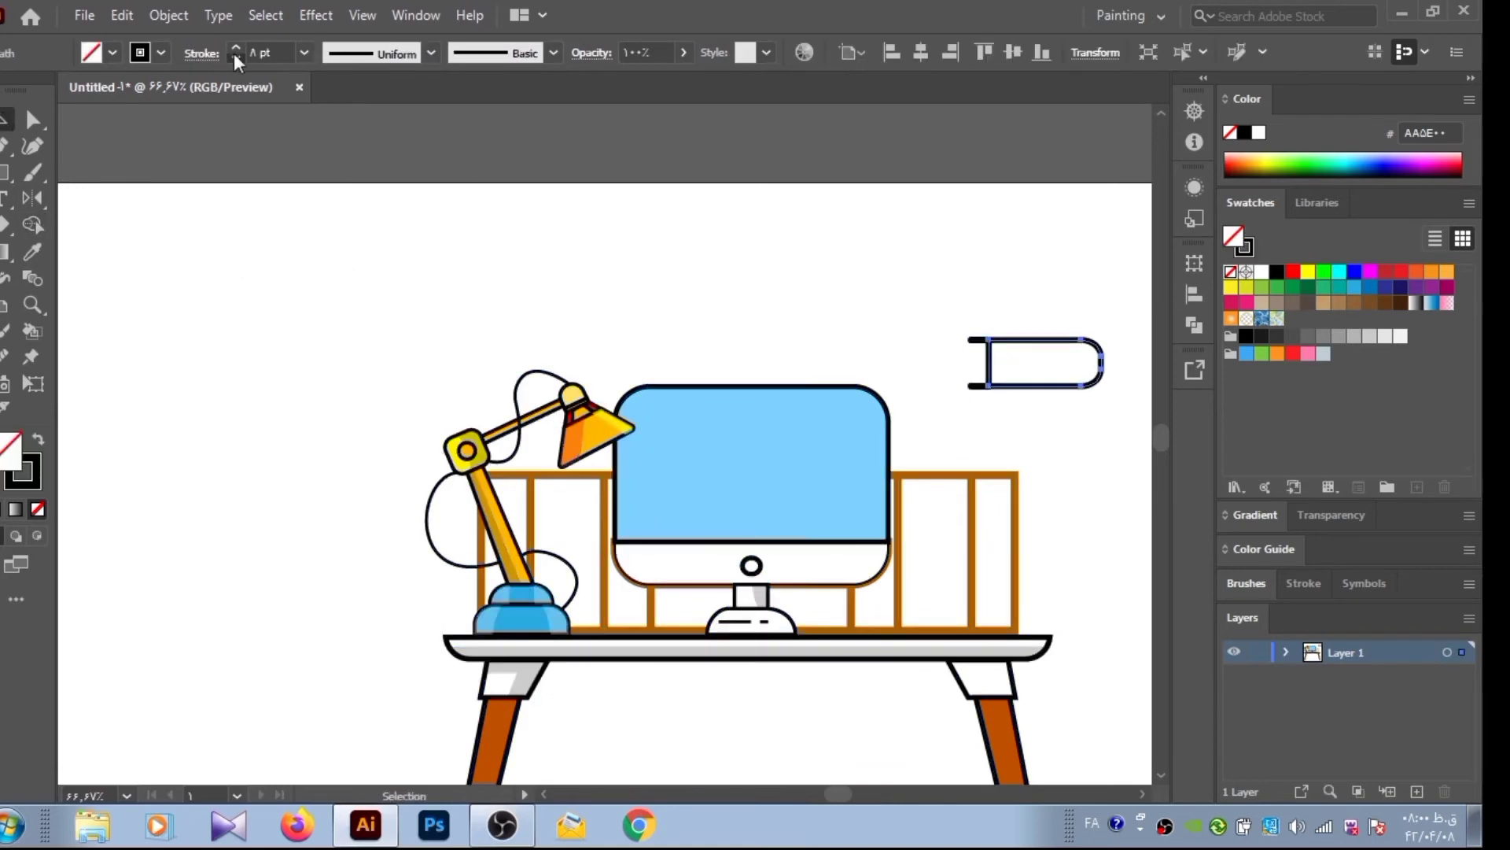
{"action": "key", "text": "ctrl+a"}
{"action": "left_click", "coordinate": [310, 176]}
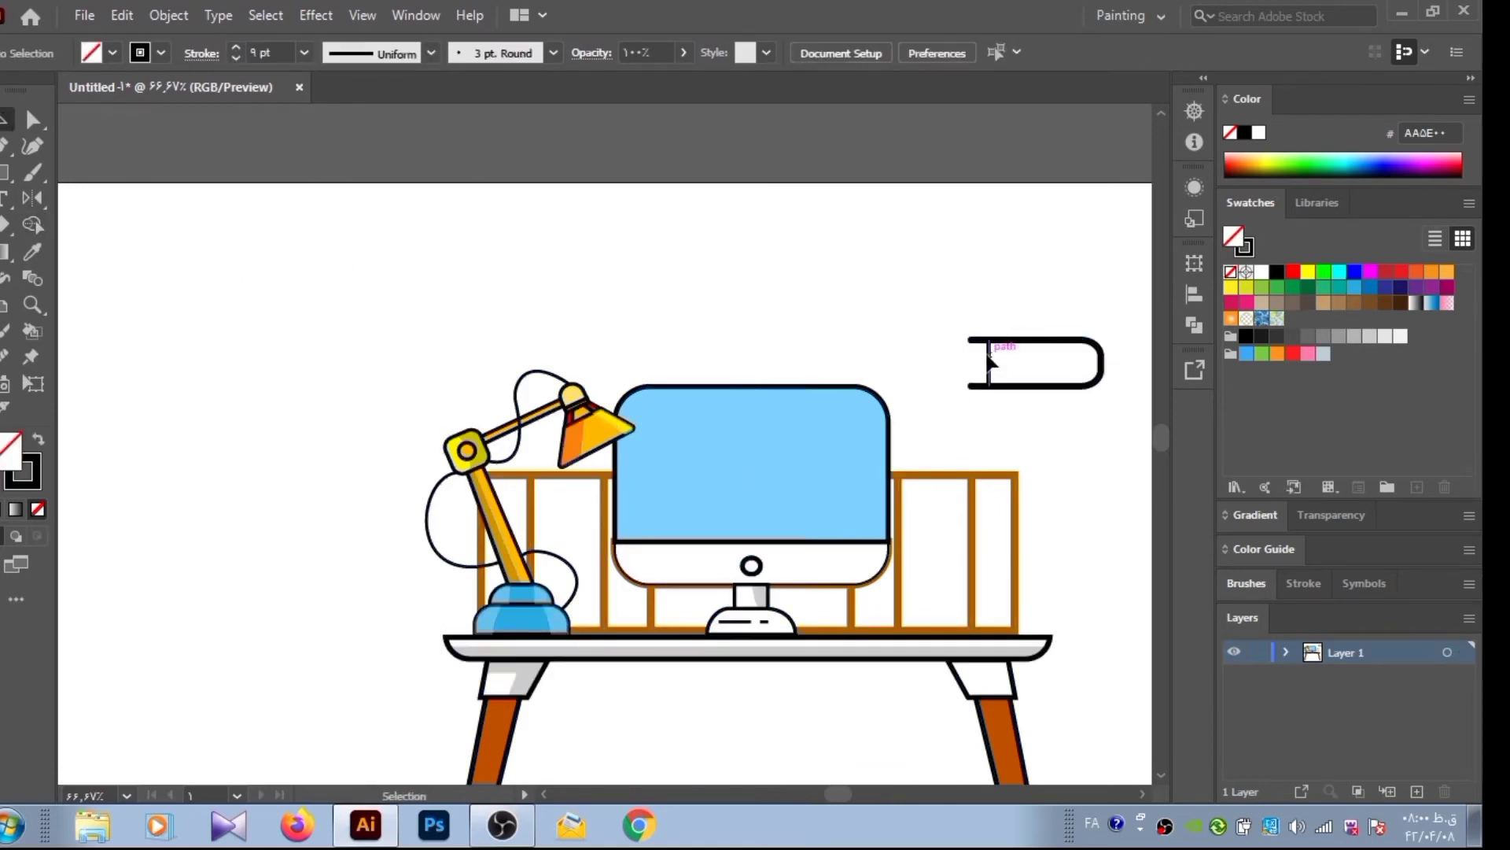
{"action": "left_click", "coordinate": [989, 362]}
{"action": "left_click", "coordinate": [1130, 346]}
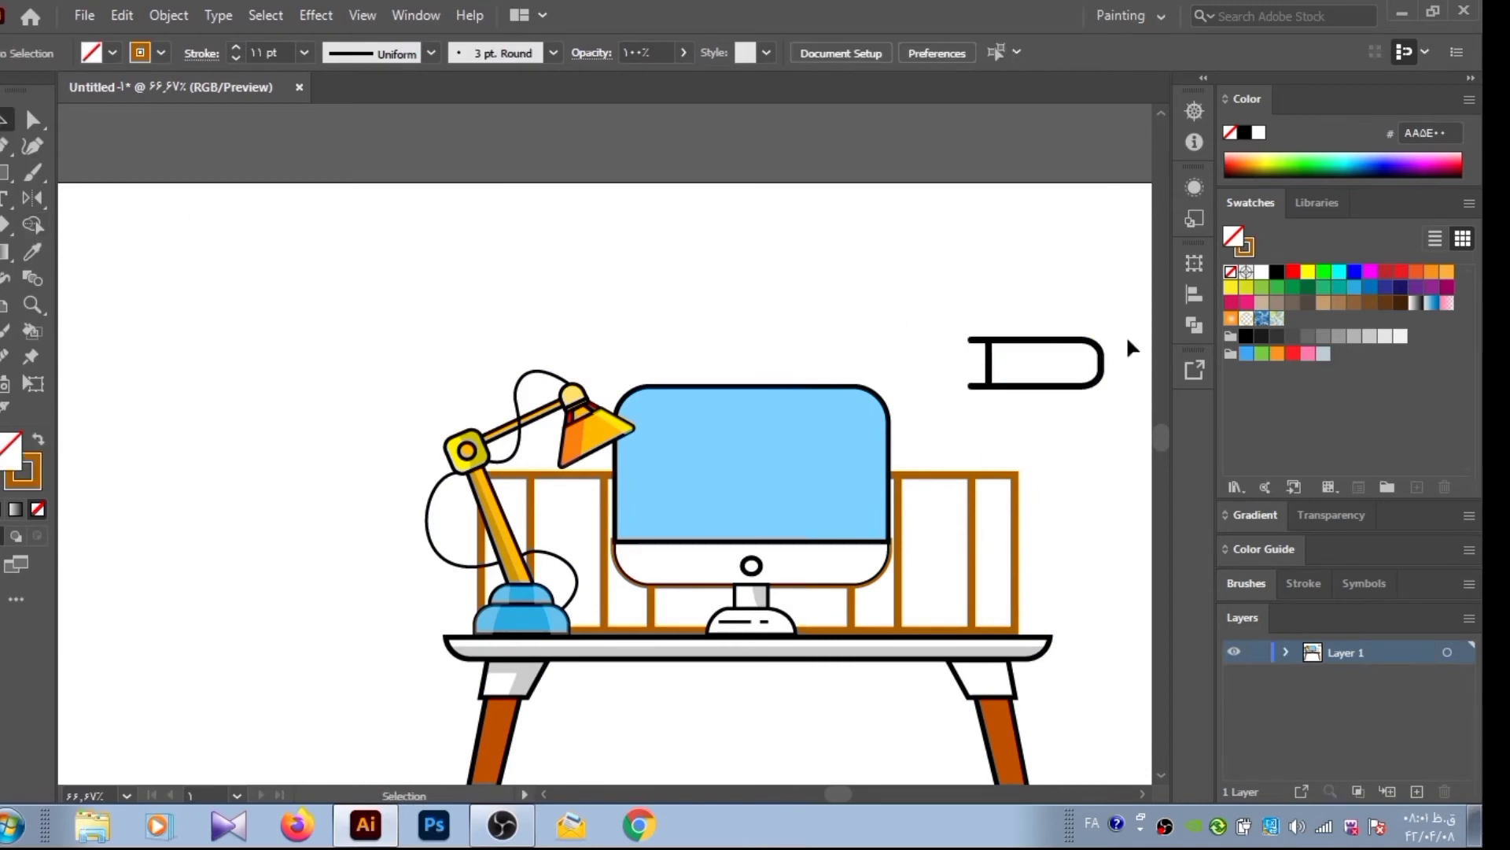
{"action": "left_click", "coordinate": [1018, 348]}
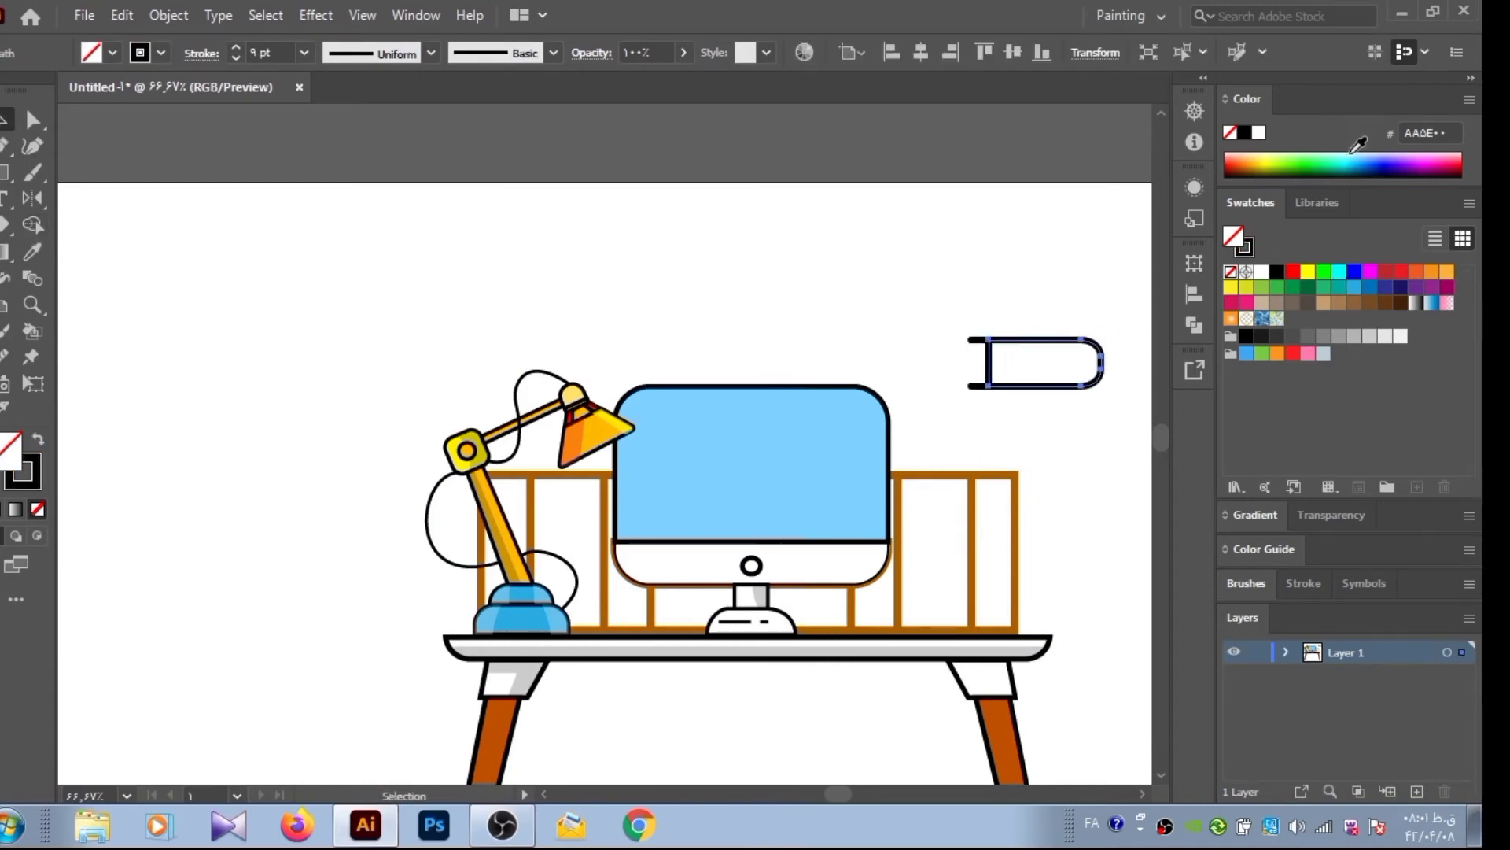
{"action": "left_click", "coordinate": [1345, 155]}
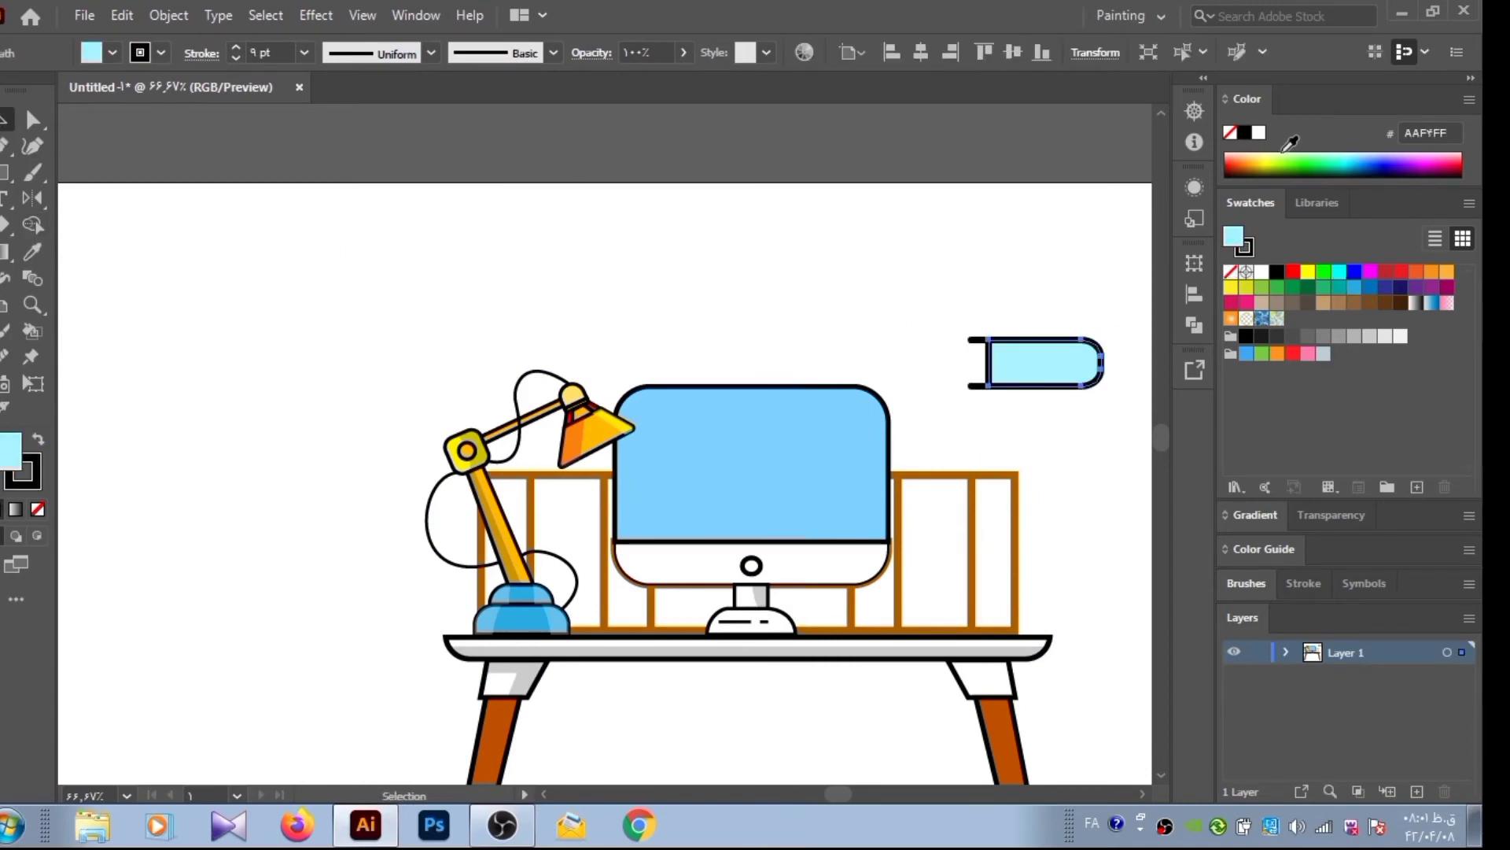
Give the pill and the bracket beside it orange outlines
{"action": "left_click", "coordinate": [989, 371]}
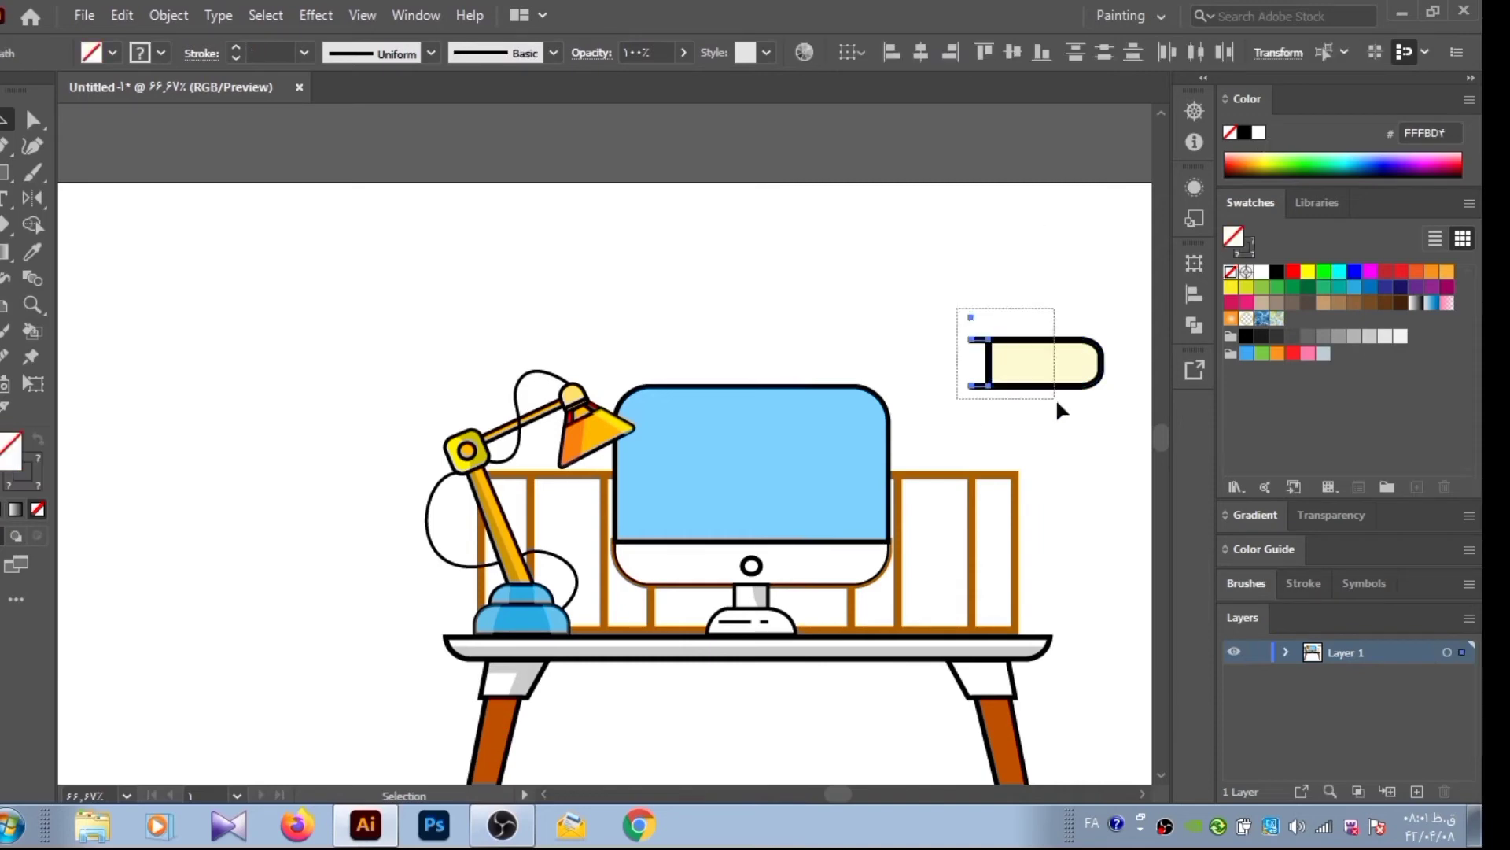
{"action": "key", "text": "x"}
{"action": "left_click", "coordinate": [1448, 272]}
{"action": "key", "text": "ctrl+shift+a"}
Draw a dashed line inside the pill and place a book copy over the lamp
{"action": "key", "text": "p"}
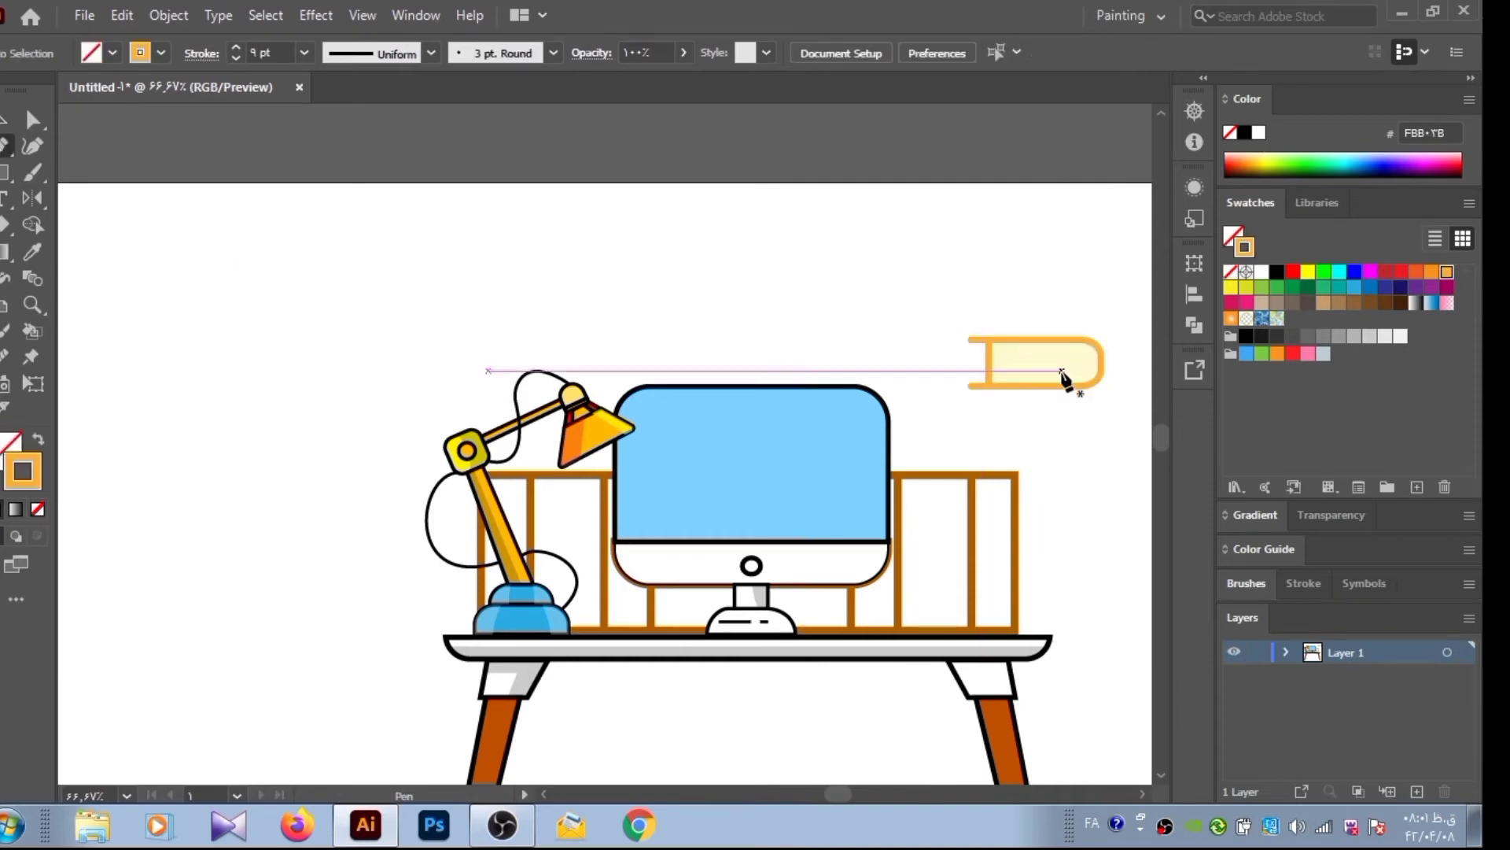
{"action": "left_click", "coordinate": [1054, 365]}
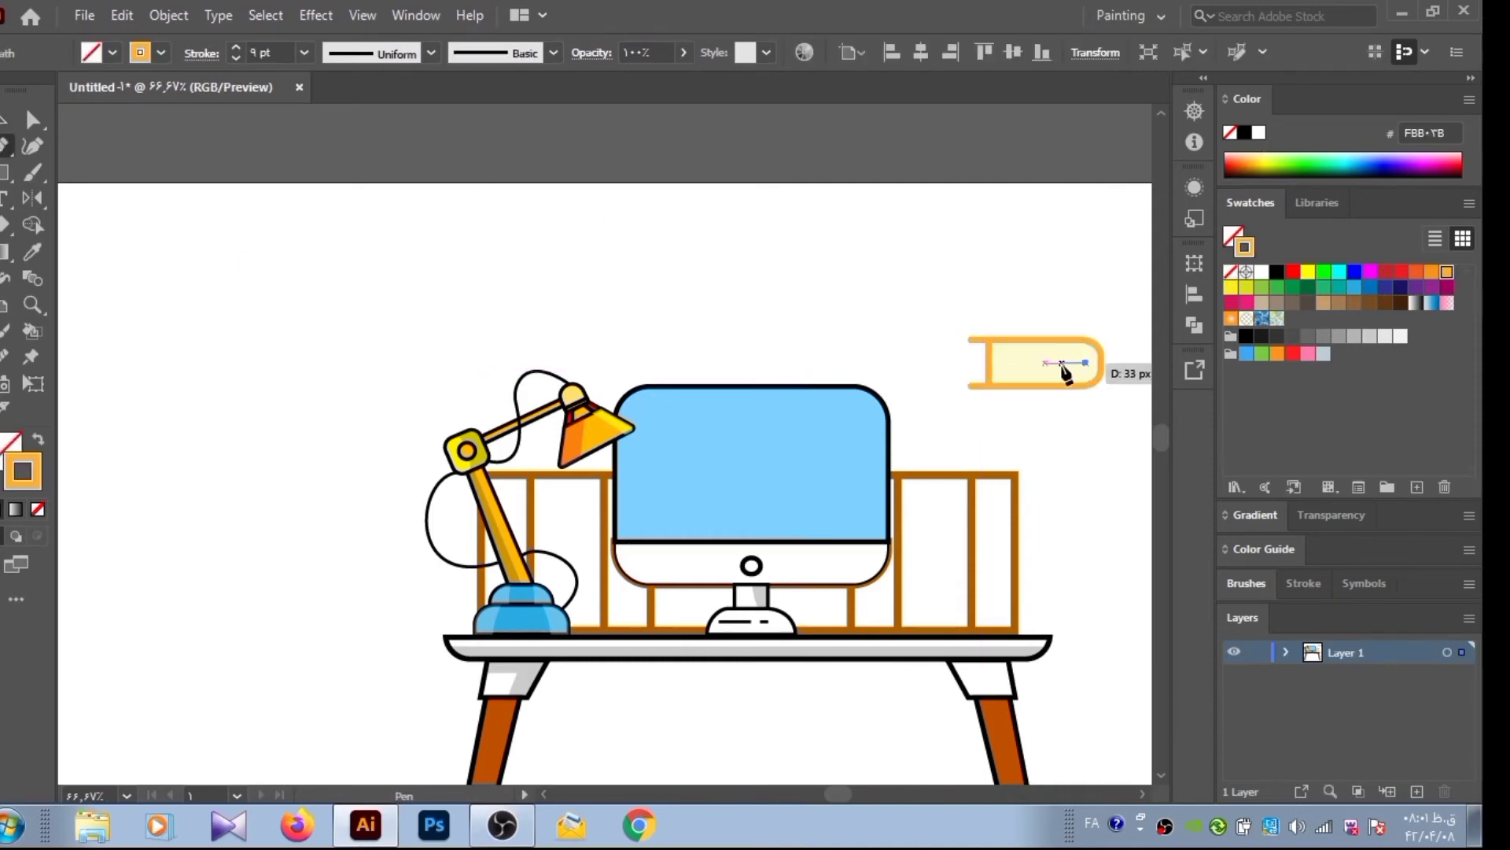
{"action": "left_click", "coordinate": [1017, 367]}
{"action": "key", "text": "v"}
{"action": "left_click", "coordinate": [258, 250]}
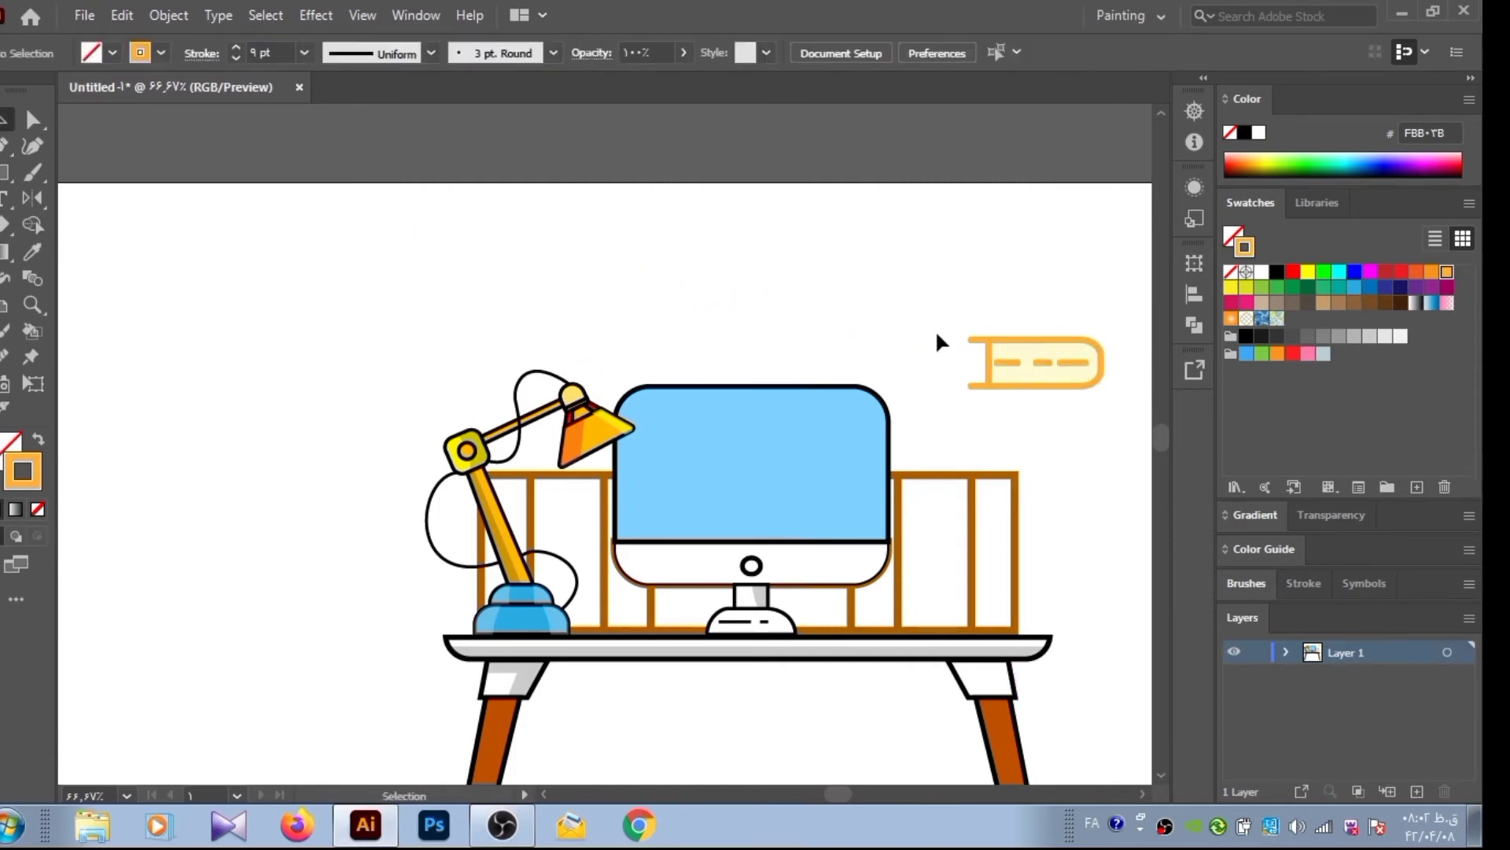
{"action": "left_click_drag", "start_coordinate": [936, 329], "coordinate": [1114, 405]}
{"action": "mouse_move", "coordinate": [1021, 342]}
{"action": "left_mouse_down"}
{"action": "mouse_move", "coordinate": [598, 433]}
{"action": "mouse_move", "coordinate": [869, 288]}
{"action": "left_mouse_up"}
Narrow and mirror the book copy, then stack it on the first book
{"action": "key", "text": "e"}
{"action": "left_click_drag", "start_coordinate": [775, 298], "coordinate": [799, 299]}
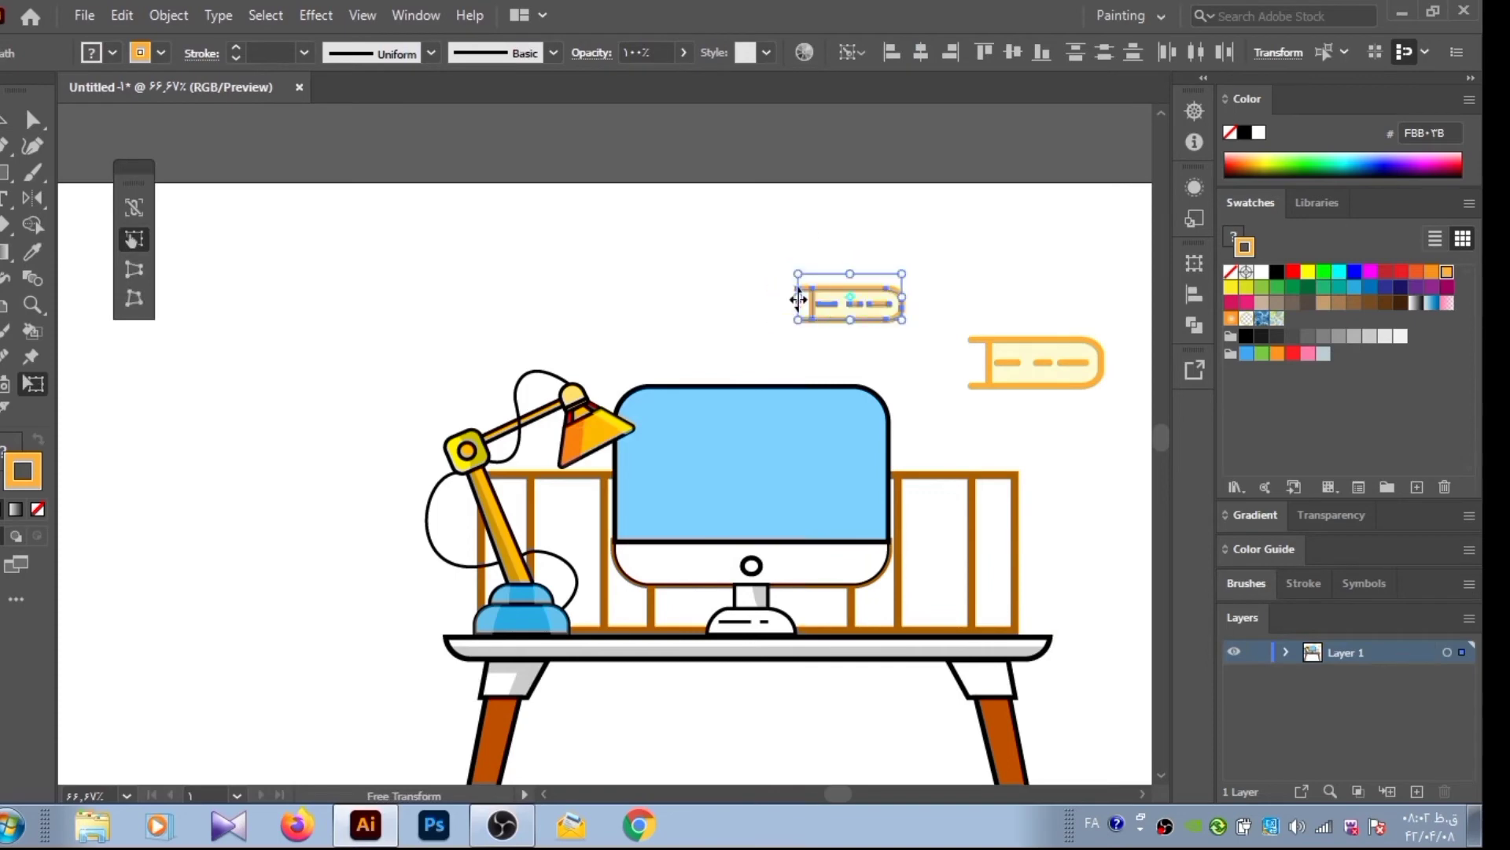
{"action": "key", "text": "v"}
{"action": "left_click", "coordinate": [365, 242]}
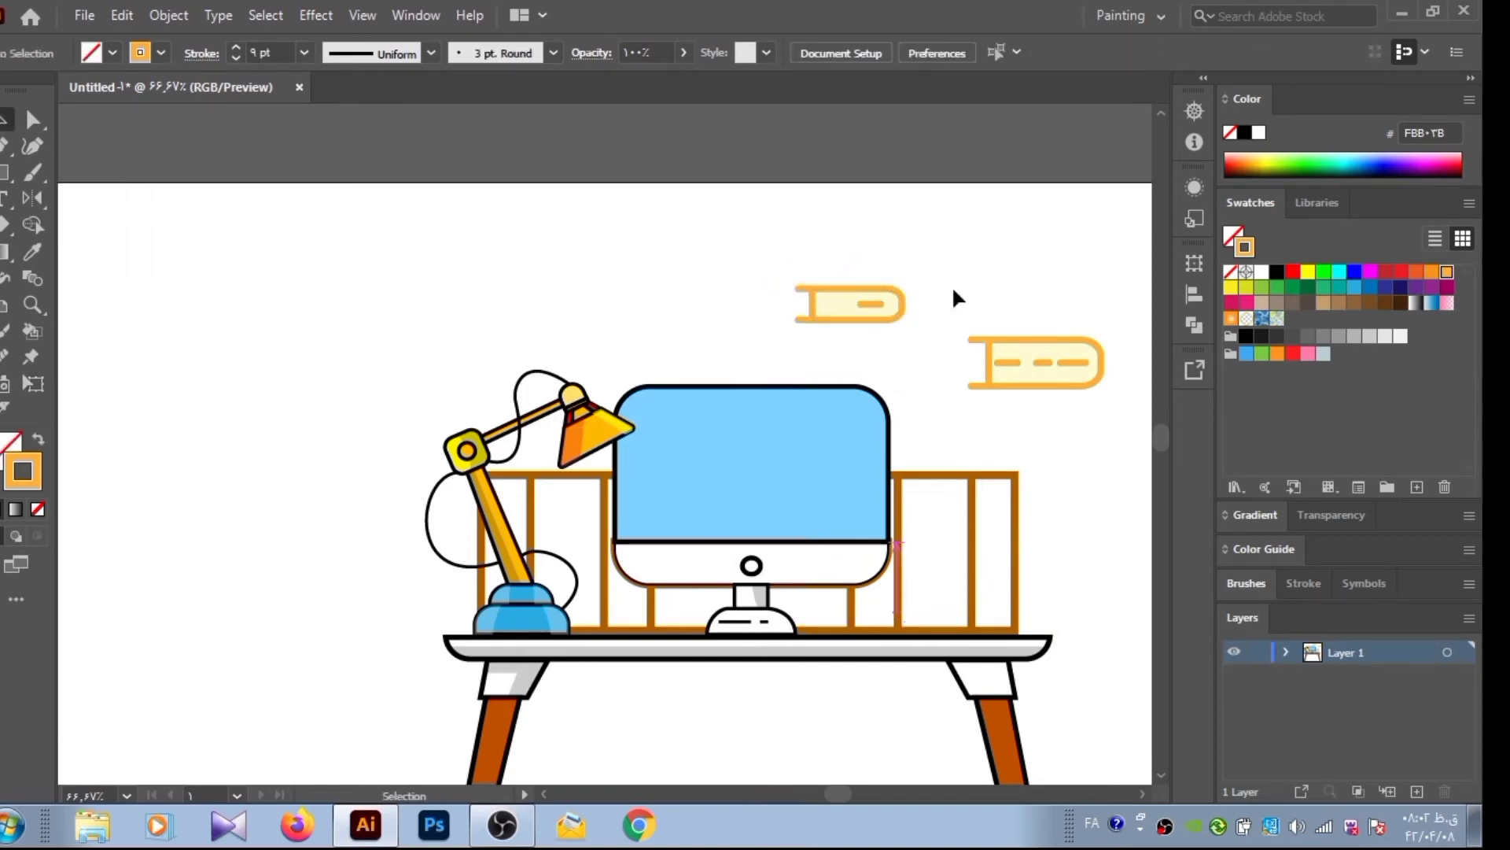
{"action": "left_click_drag", "start_coordinate": [775, 267], "coordinate": [858, 311]}
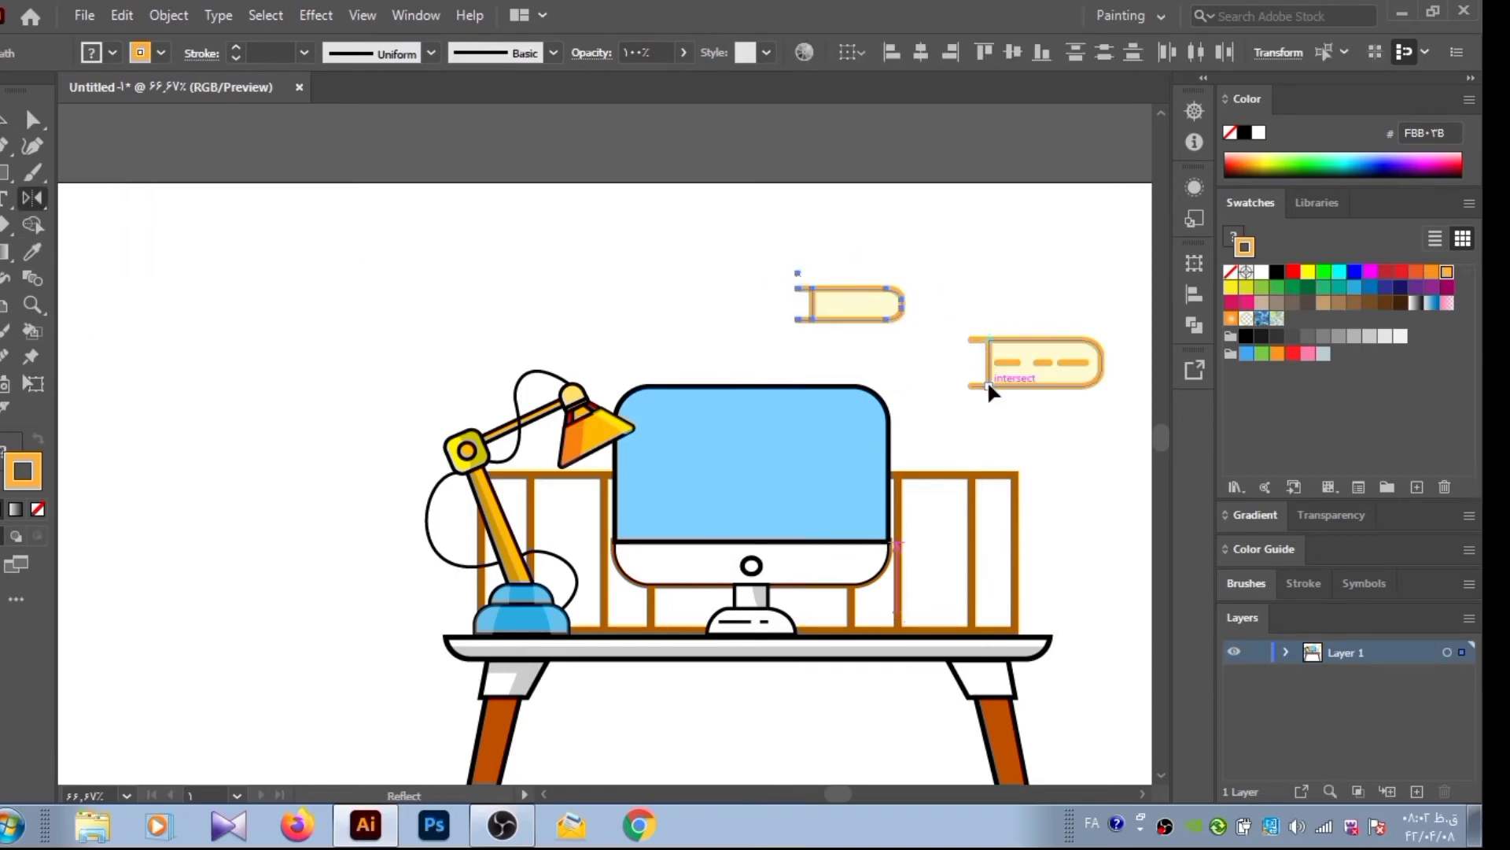
{"action": "left_click_drag", "start_coordinate": [988, 380], "coordinate": [988, 441]}
{"action": "key", "text": "v"}
{"action": "scroll", "coordinate": [924, 262], "scroll_direction": "right", "scroll_amount": 3}
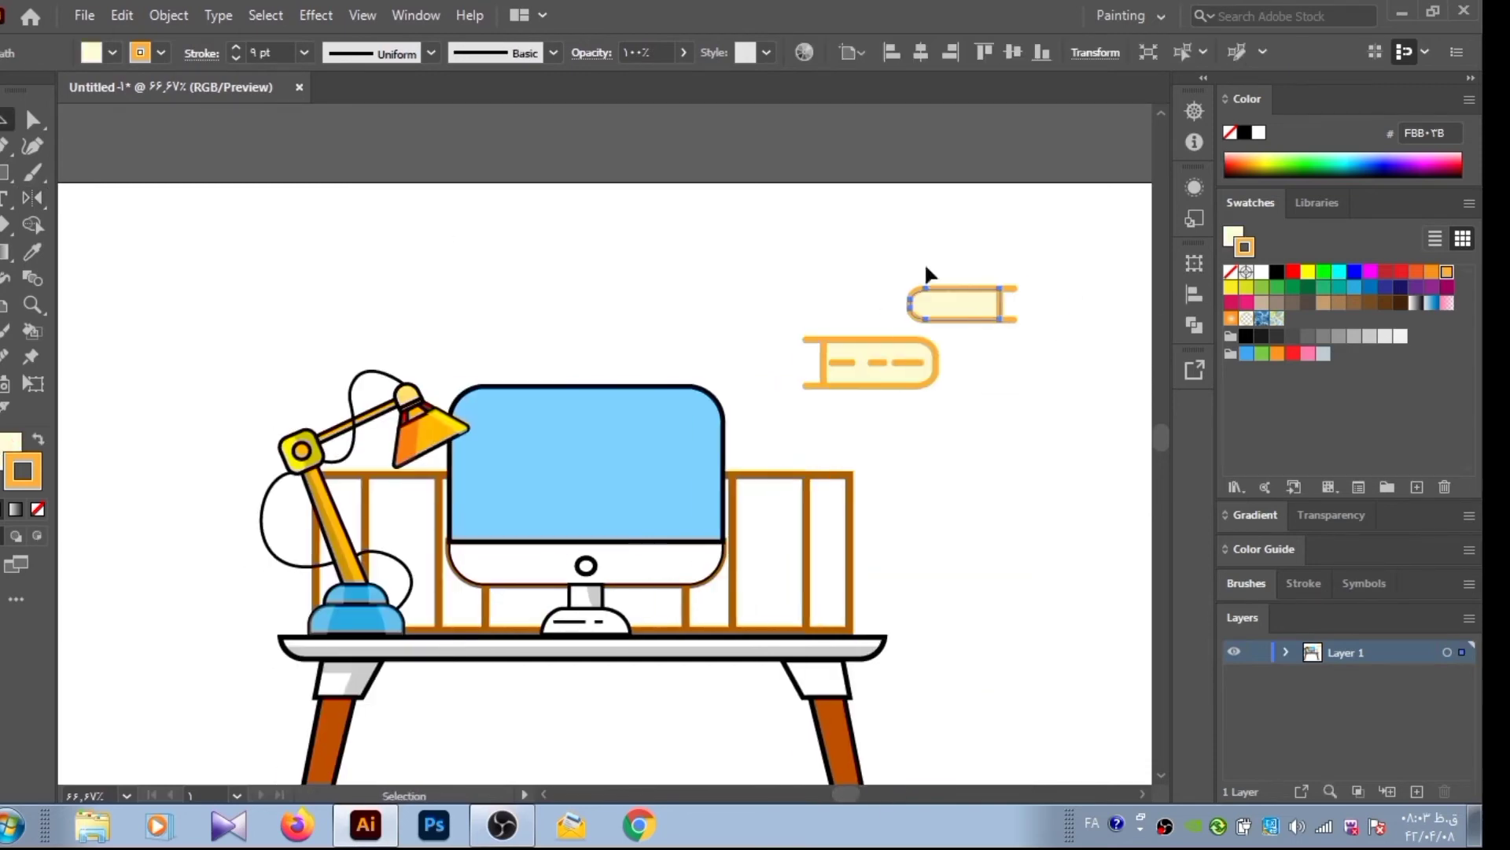
{"action": "left_click_drag", "start_coordinate": [1000, 301], "coordinate": [918, 318]}
Draw a red bookmark ribbon below the books with no outline
{"action": "key", "text": "ctrl+shift+a"}
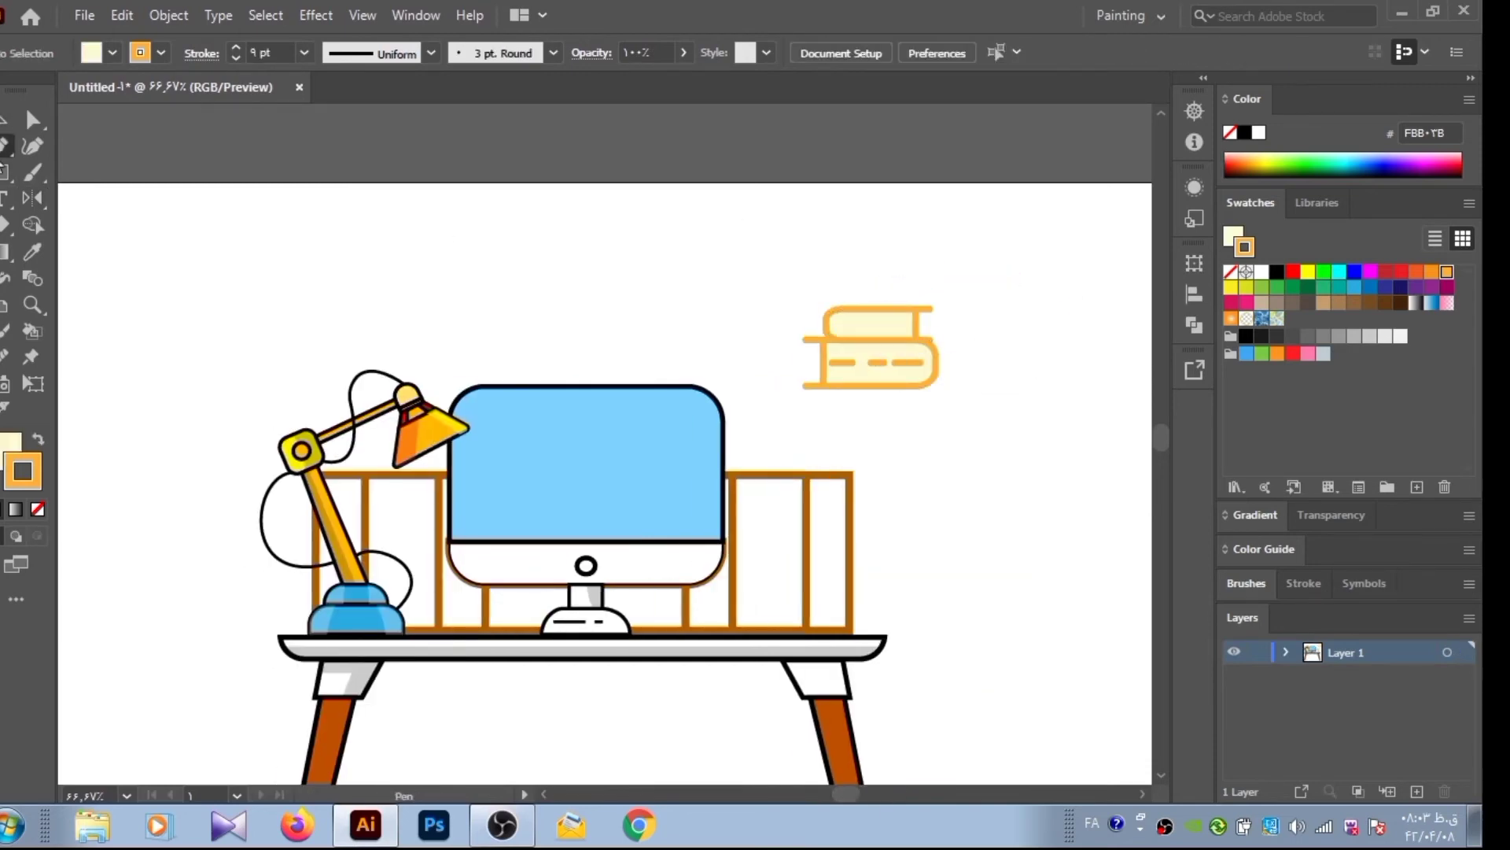
{"action": "left_click", "coordinate": [897, 363]}
{"action": "left_click", "coordinate": [895, 402]}
{"action": "left_click", "coordinate": [909, 383]}
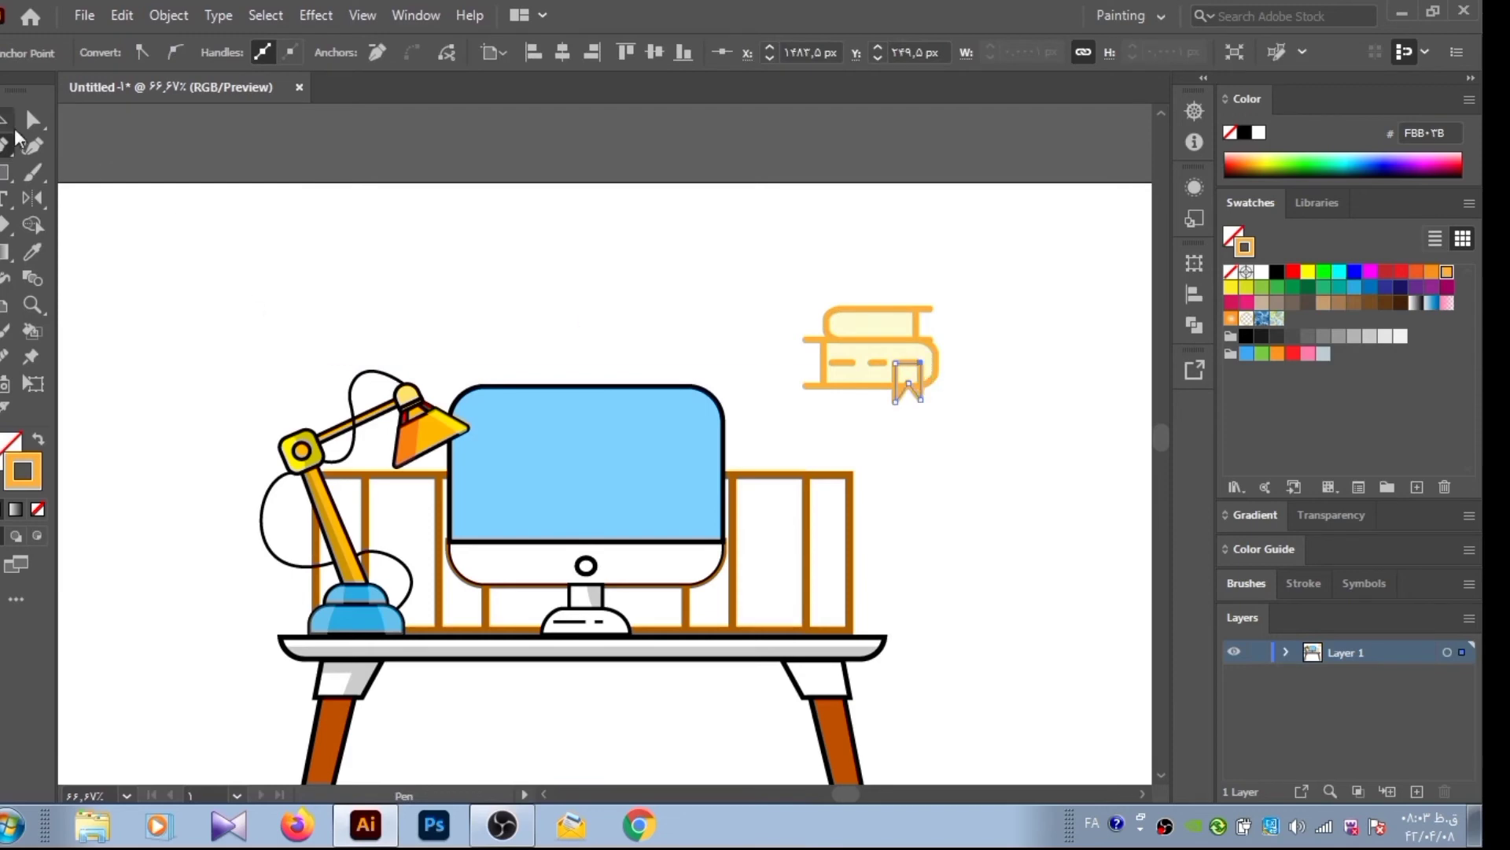
{"action": "left_click", "coordinate": [7, 119]}
{"action": "left_click", "coordinate": [905, 383]}
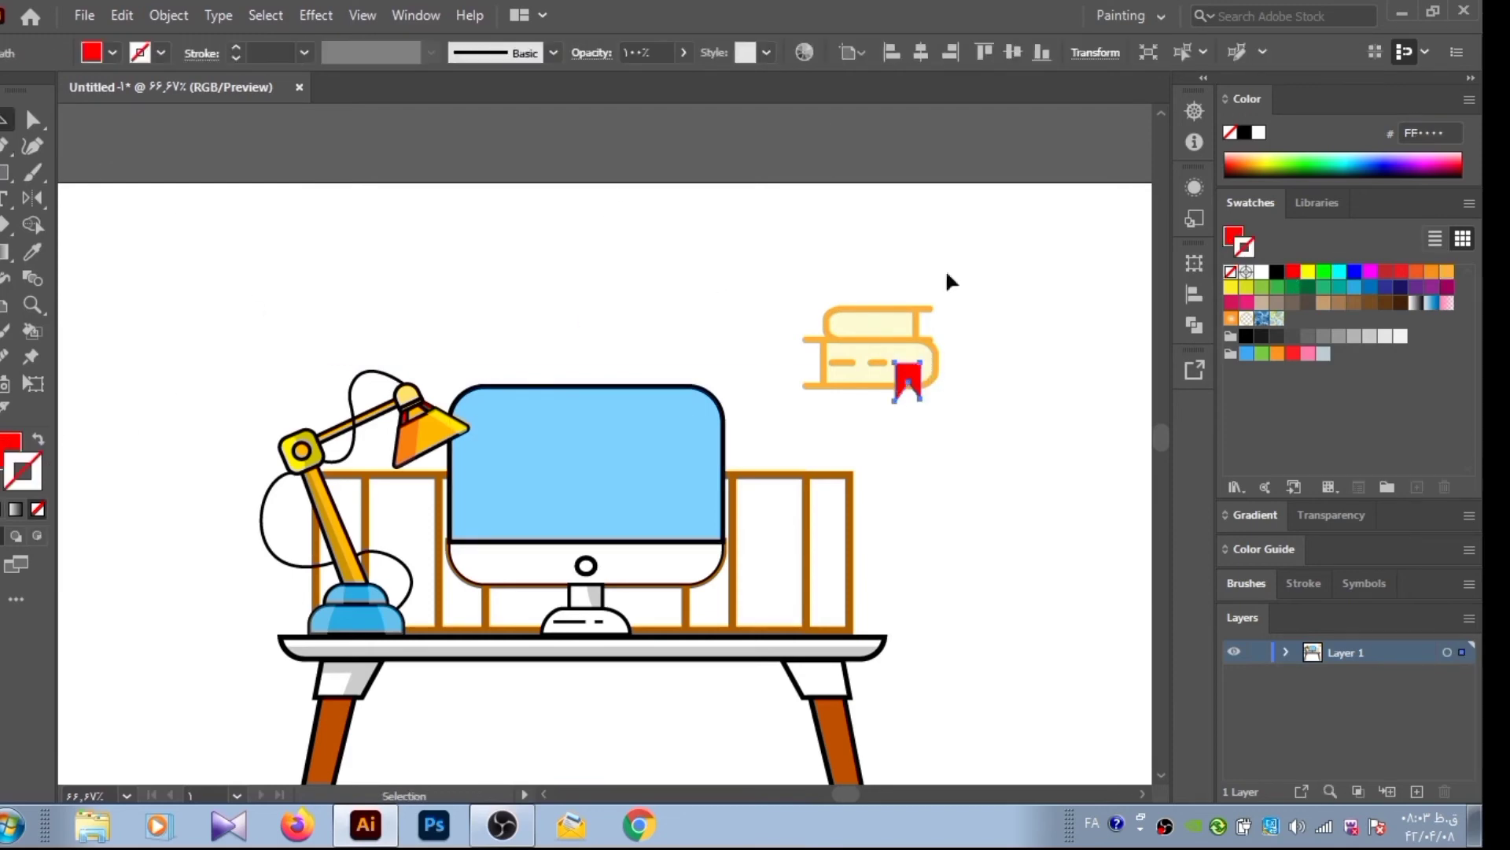
{"action": "key", "text": "ctrl+z"}
{"action": "key", "text": "ctrl+z"}
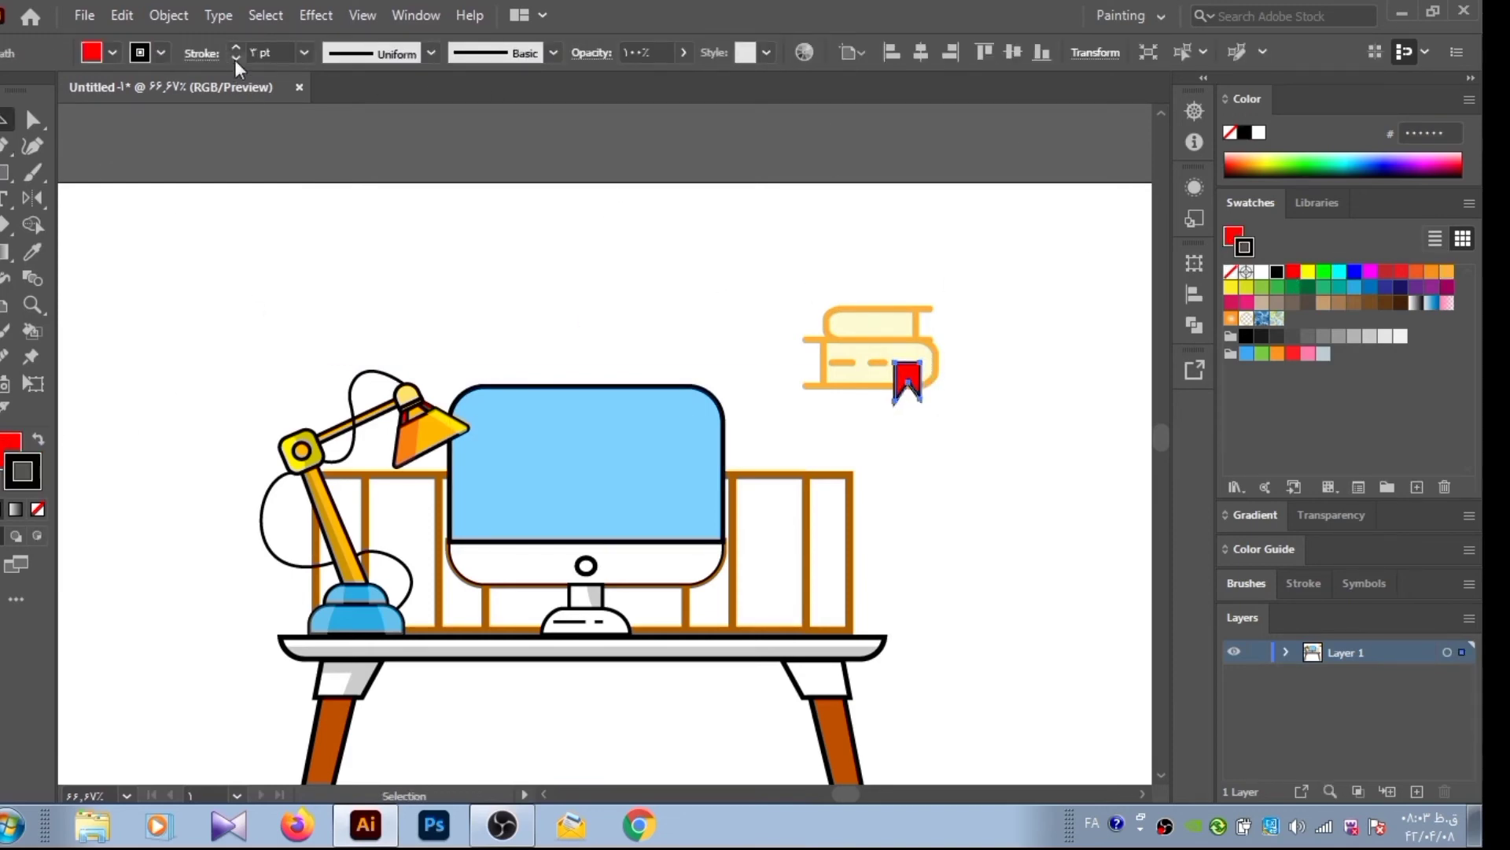
{"action": "left_click", "coordinate": [544, 227]}
Set the top book's outline to red-brown F15A24
{"action": "left_click", "coordinate": [818, 385]}
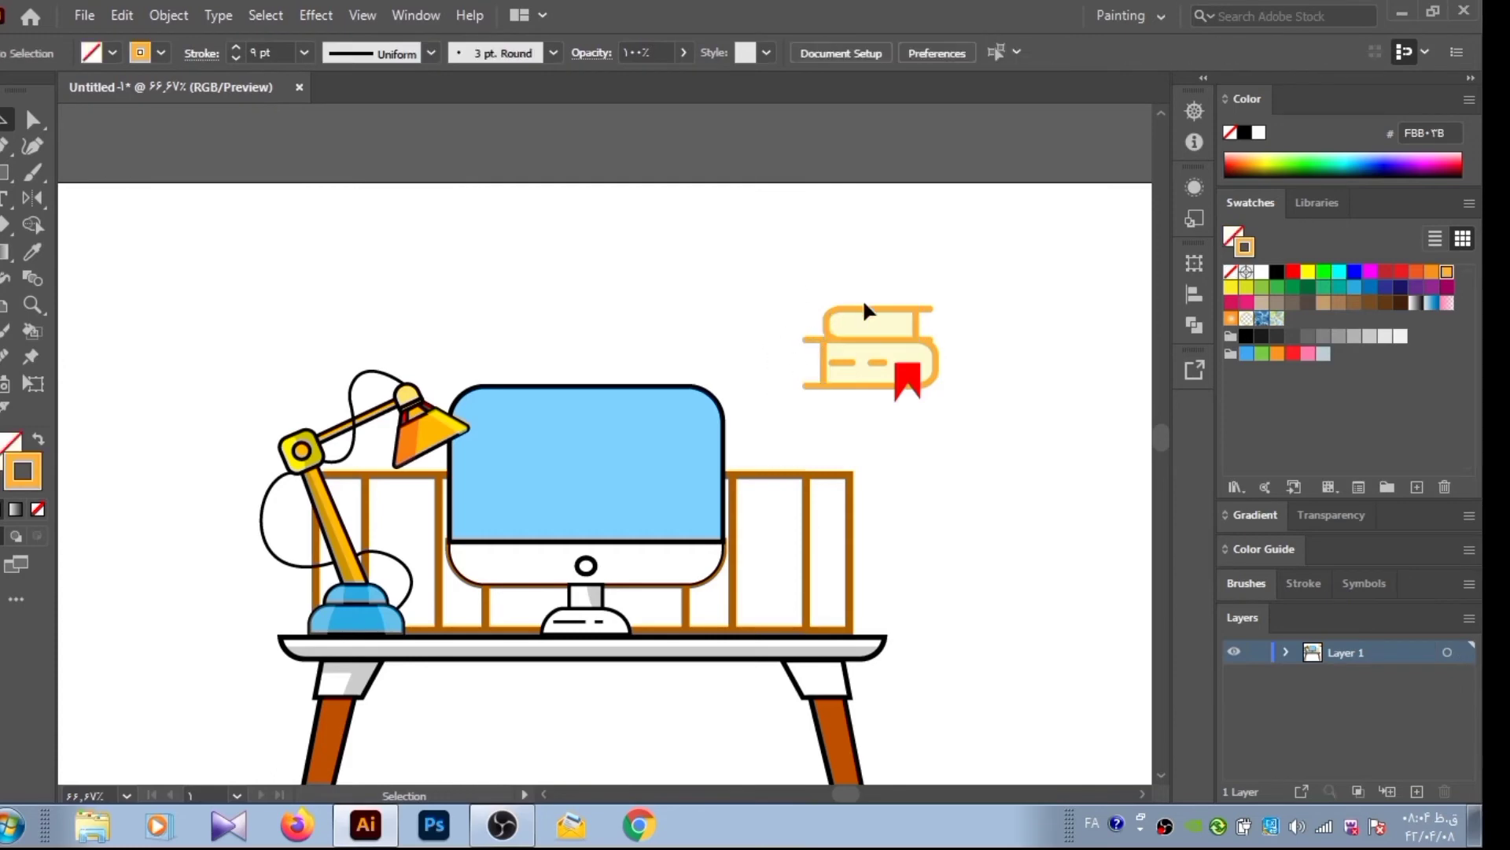
{"action": "left_click_drag", "start_coordinate": [947, 292], "coordinate": [853, 339]}
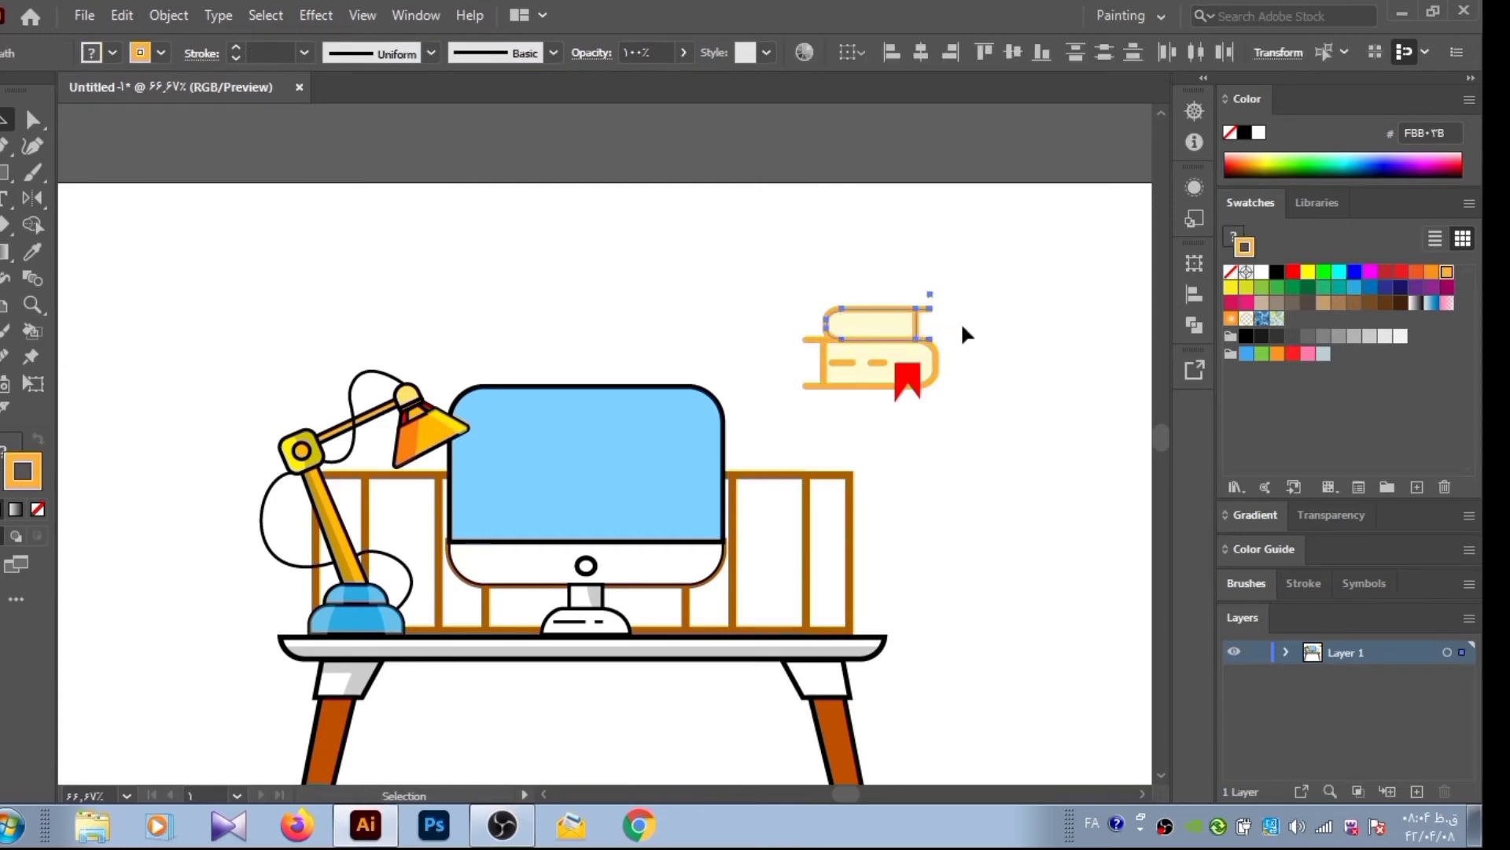
{"action": "left_click", "coordinate": [1414, 273]}
Move the book stack onto the desk right of the monitor and fill it cream
{"action": "left_click_drag", "start_coordinate": [940, 393], "coordinate": [860, 639]}
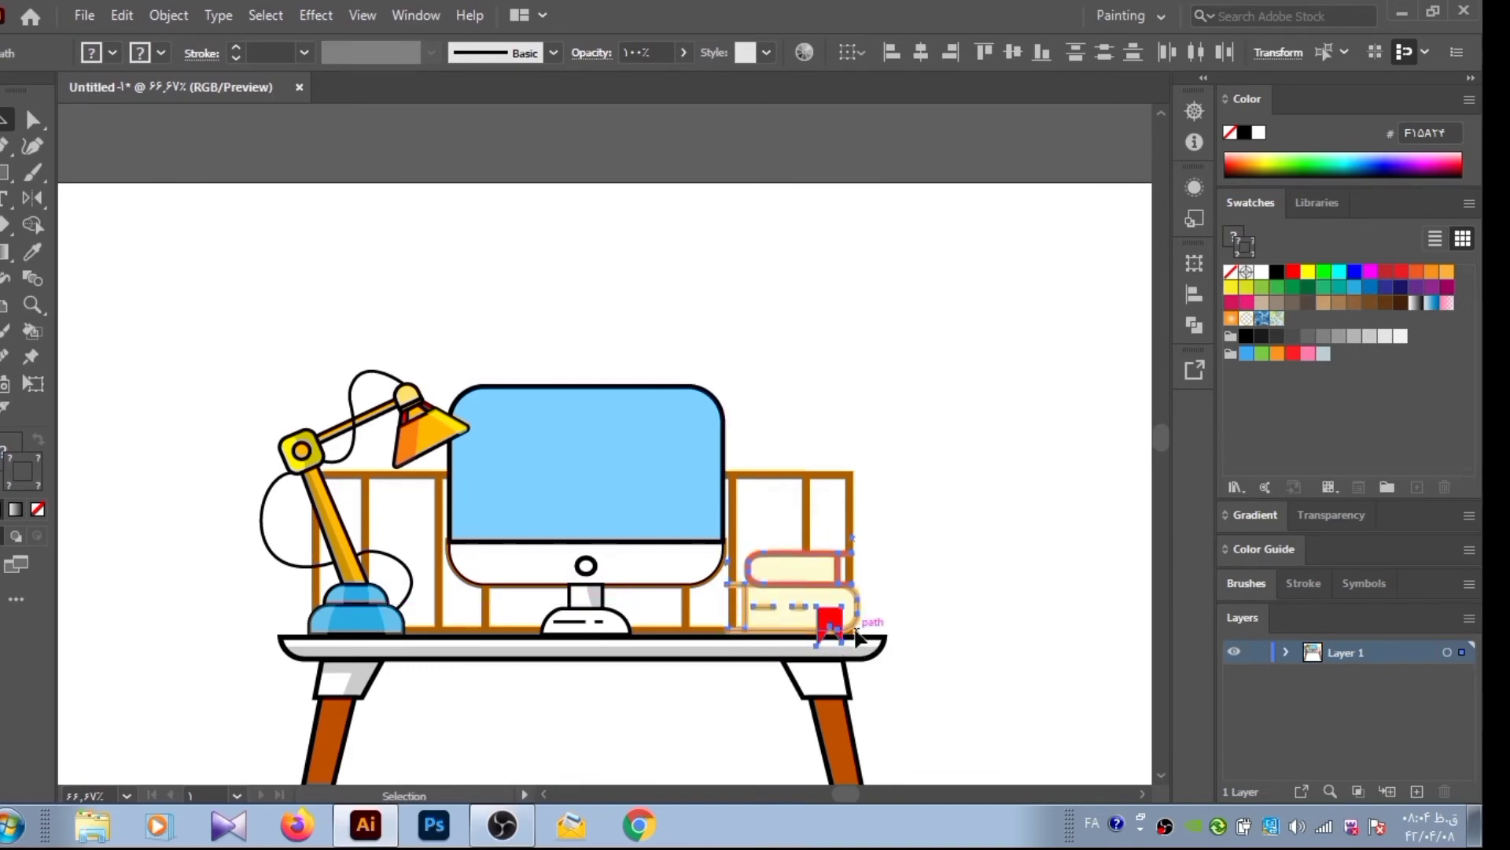
{"action": "left_click_drag", "start_coordinate": [858, 637], "coordinate": [875, 631]}
{"action": "left_click", "coordinate": [891, 612]}
{"action": "left_click", "coordinate": [864, 599]}
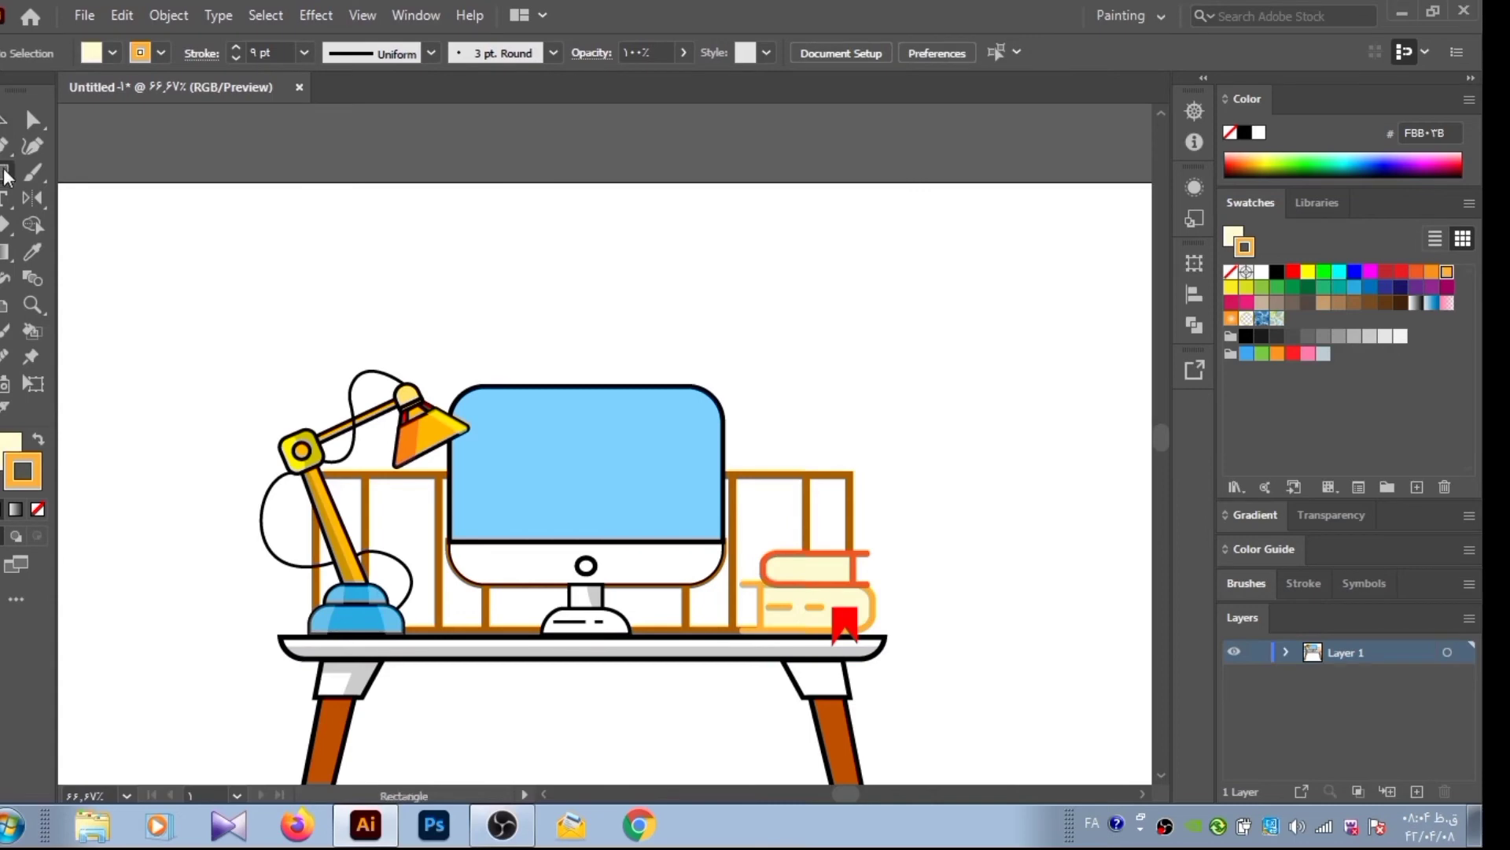
Draw a closed orange-outlined trapezoid shape above the books
{"action": "left_click", "coordinate": [839, 325]}
{"action": "left_click", "coordinate": [844, 358]}
{"action": "left_click", "coordinate": [888, 358]}
{"action": "left_click", "coordinate": [839, 325]}
{"action": "key", "text": "v"}
{"action": "left_click", "coordinate": [300, 239]}
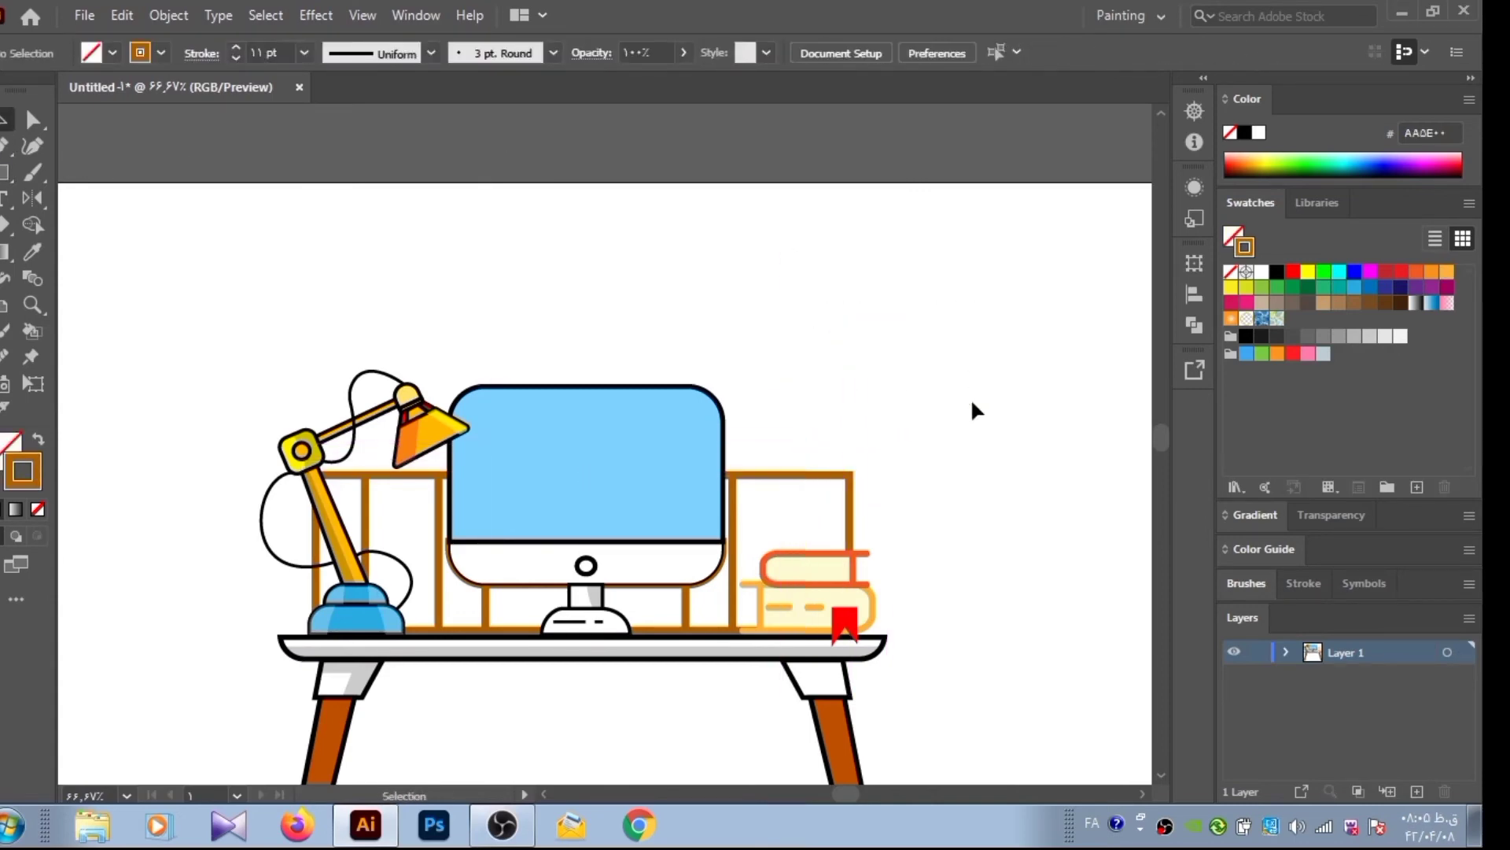
Draw the cup's tapered trapezoid body with the Pen tool
{"action": "left_click", "coordinate": [5, 148]}
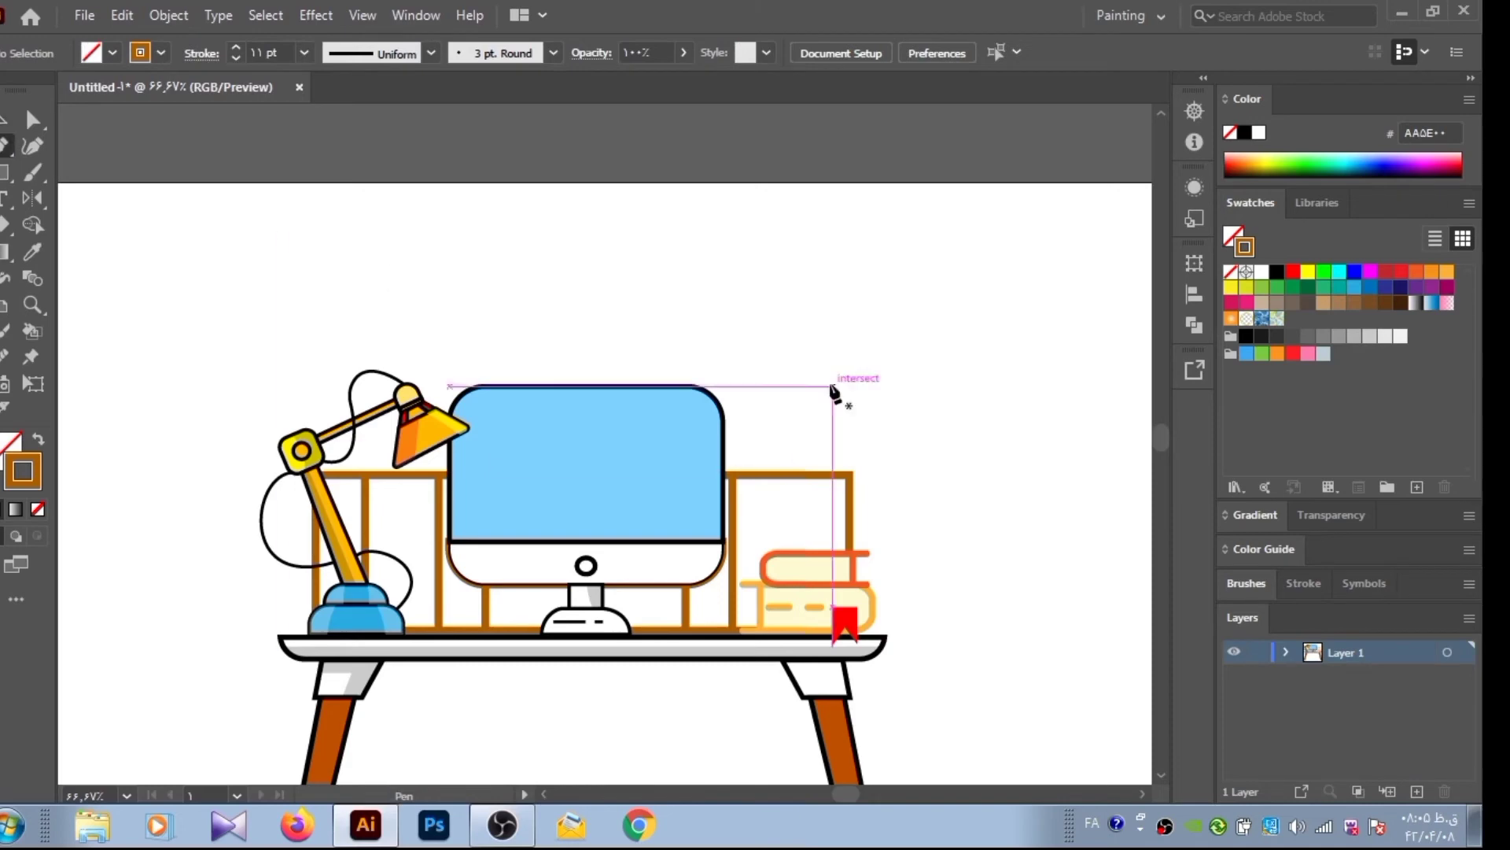
{"action": "left_click", "coordinate": [834, 369]}
{"action": "left_click", "coordinate": [897, 370]}
{"action": "left_click", "coordinate": [886, 403]}
{"action": "left_click", "coordinate": [845, 403]}
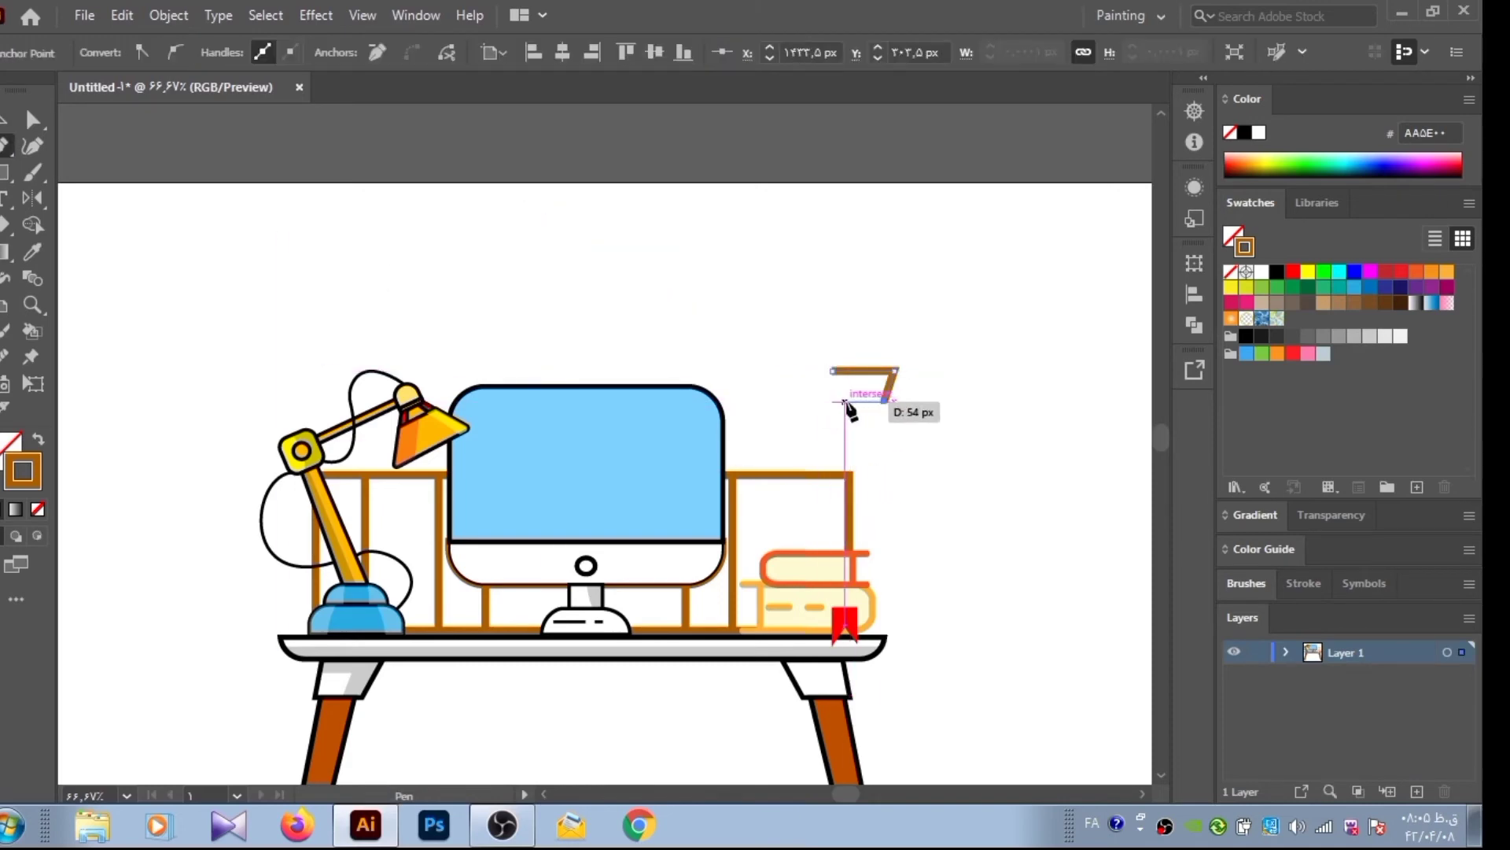
{"action": "left_click", "coordinate": [835, 401]}
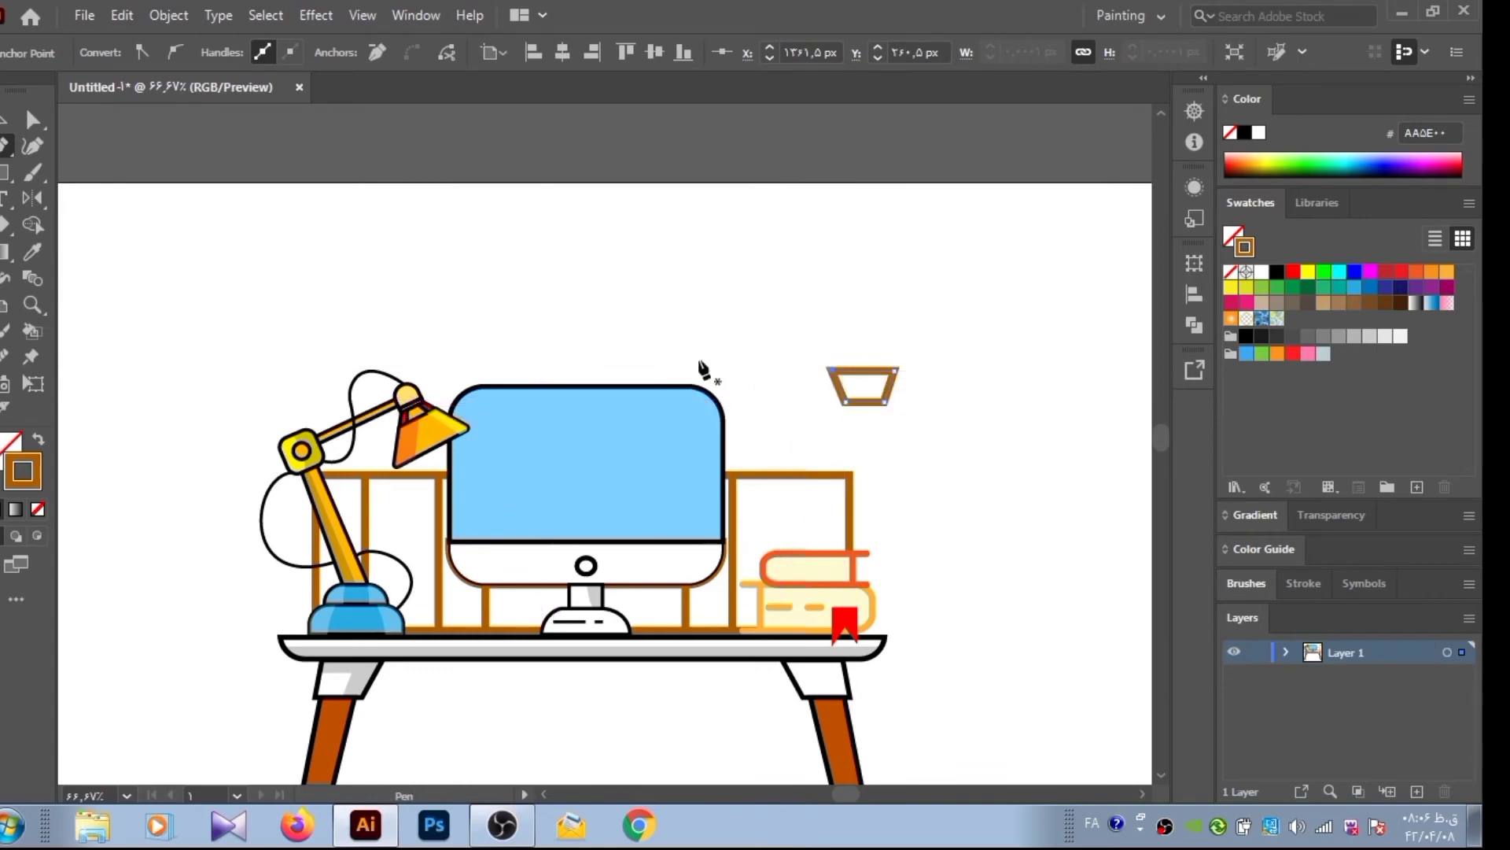
{"action": "key", "text": "ctrl+z"}
{"action": "key", "text": "ctrl+z"}
{"action": "key", "text": "v"}
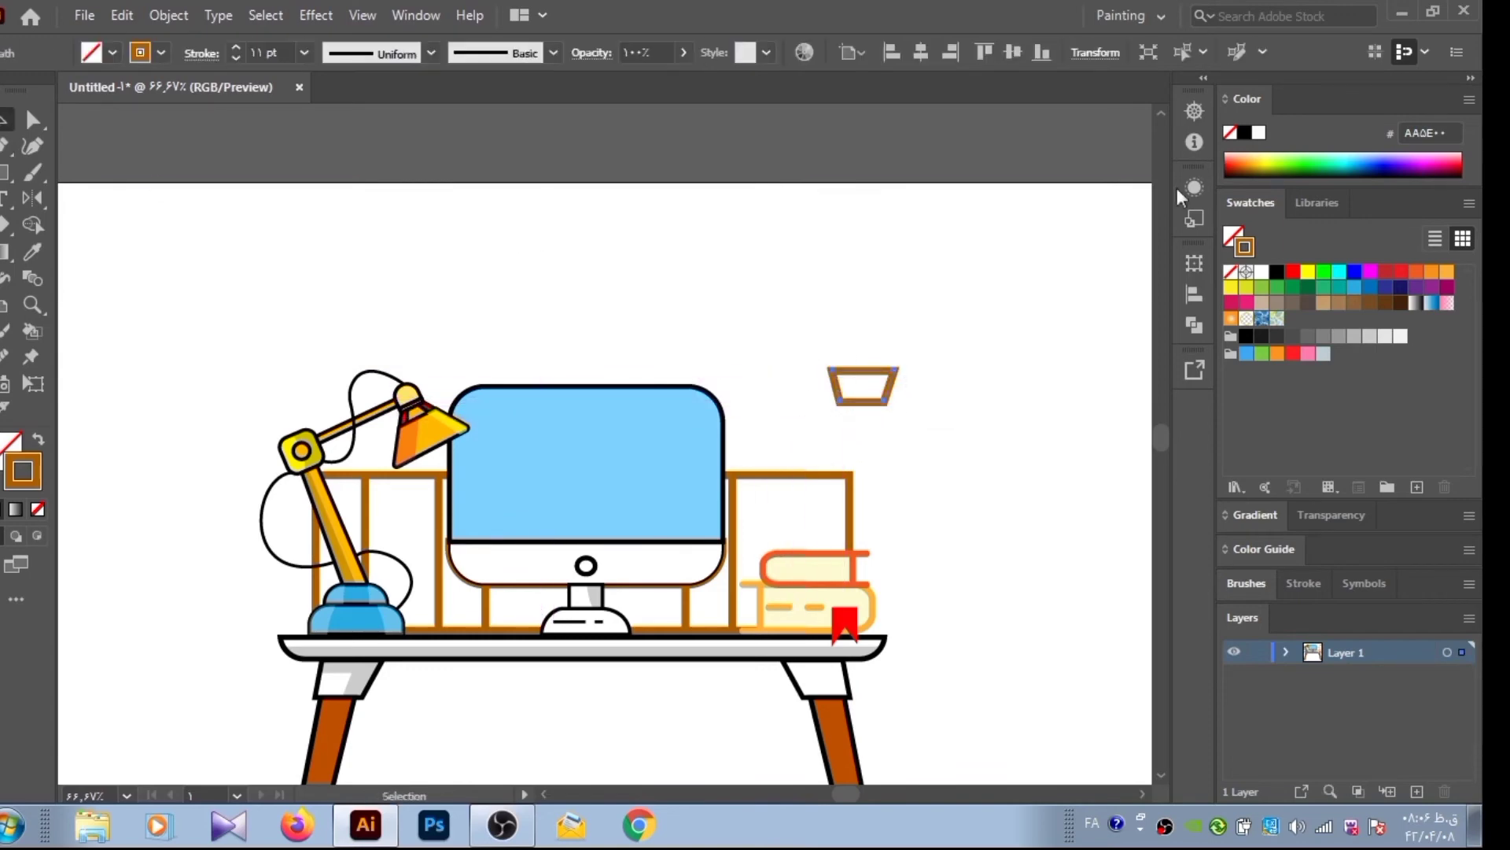
{"action": "left_click", "coordinate": [1244, 132]}
{"action": "left_click", "coordinate": [421, 203]}
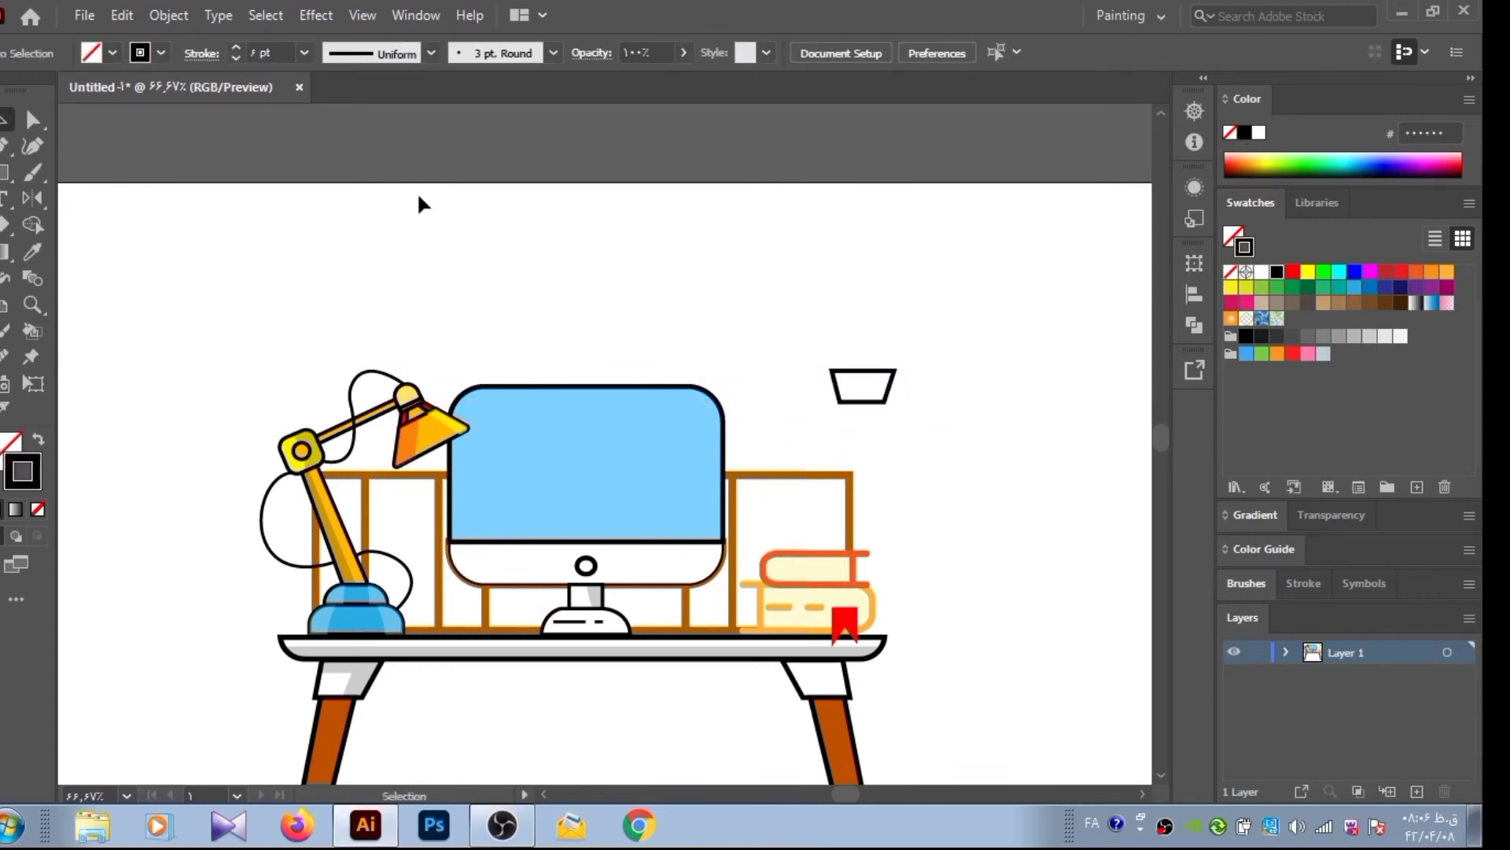
Outline a closed band above the trapezoid, zooming in on the cup
{"action": "left_click", "coordinate": [837, 369]}
{"action": "left_click", "coordinate": [889, 348]}
{"action": "left_click", "coordinate": [889, 370]}
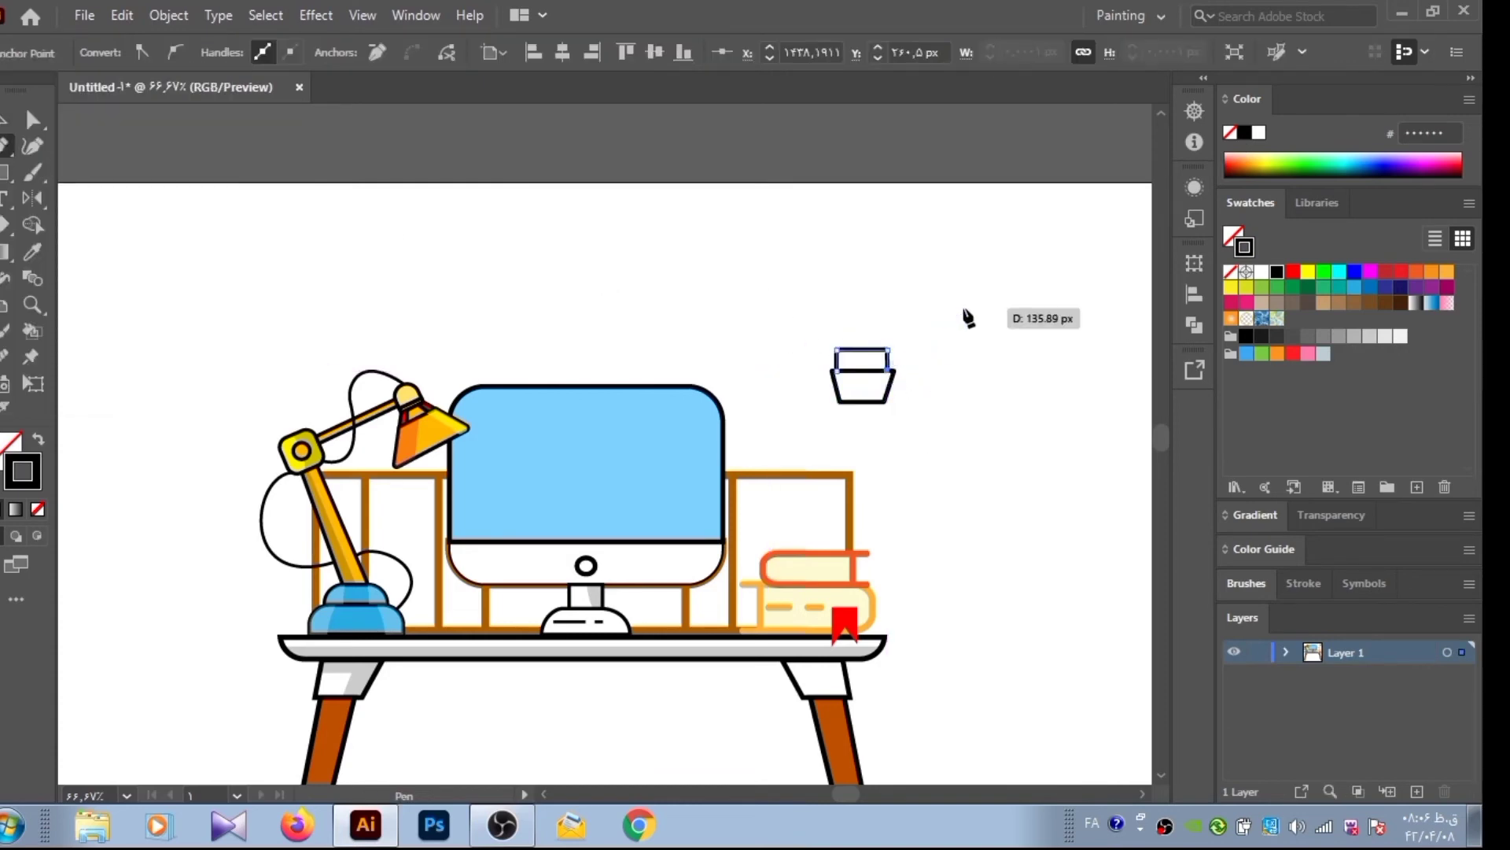
{"action": "left_click", "coordinate": [948, 338], "text": "ctrl"}
{"action": "left_click", "coordinate": [32, 305]}
{"action": "left_click_drag", "start_coordinate": [826, 342], "coordinate": [900, 409]}
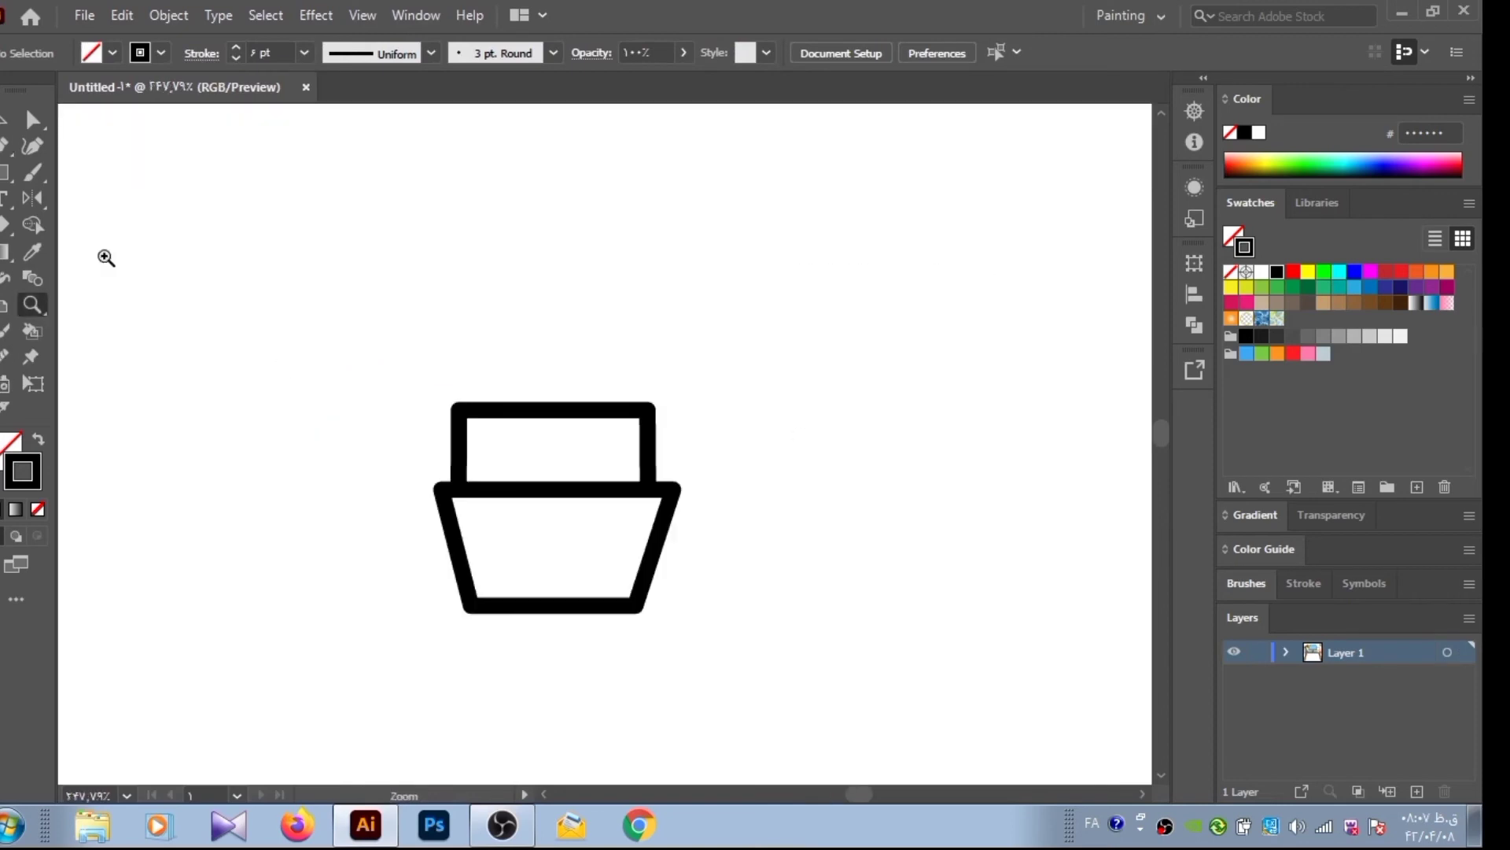
{"action": "key", "text": "ctrl+z"}
{"action": "left_click", "coordinate": [649, 487]}
{"action": "key", "text": "v"}
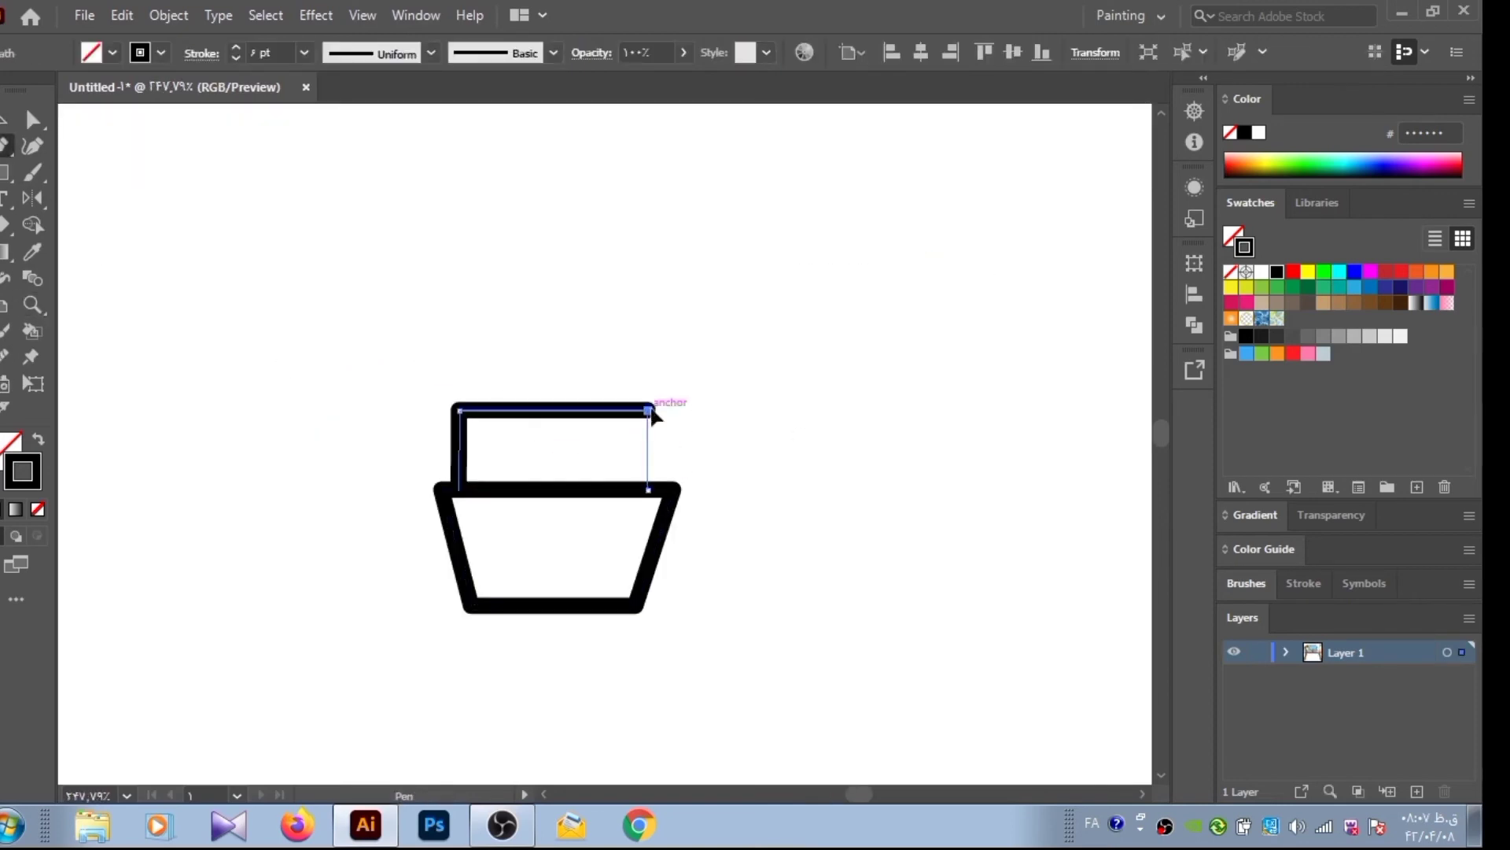
{"action": "left_click", "coordinate": [243, 244]}
{"action": "left_click", "coordinate": [657, 472]}
{"action": "left_click", "coordinate": [527, 348]}
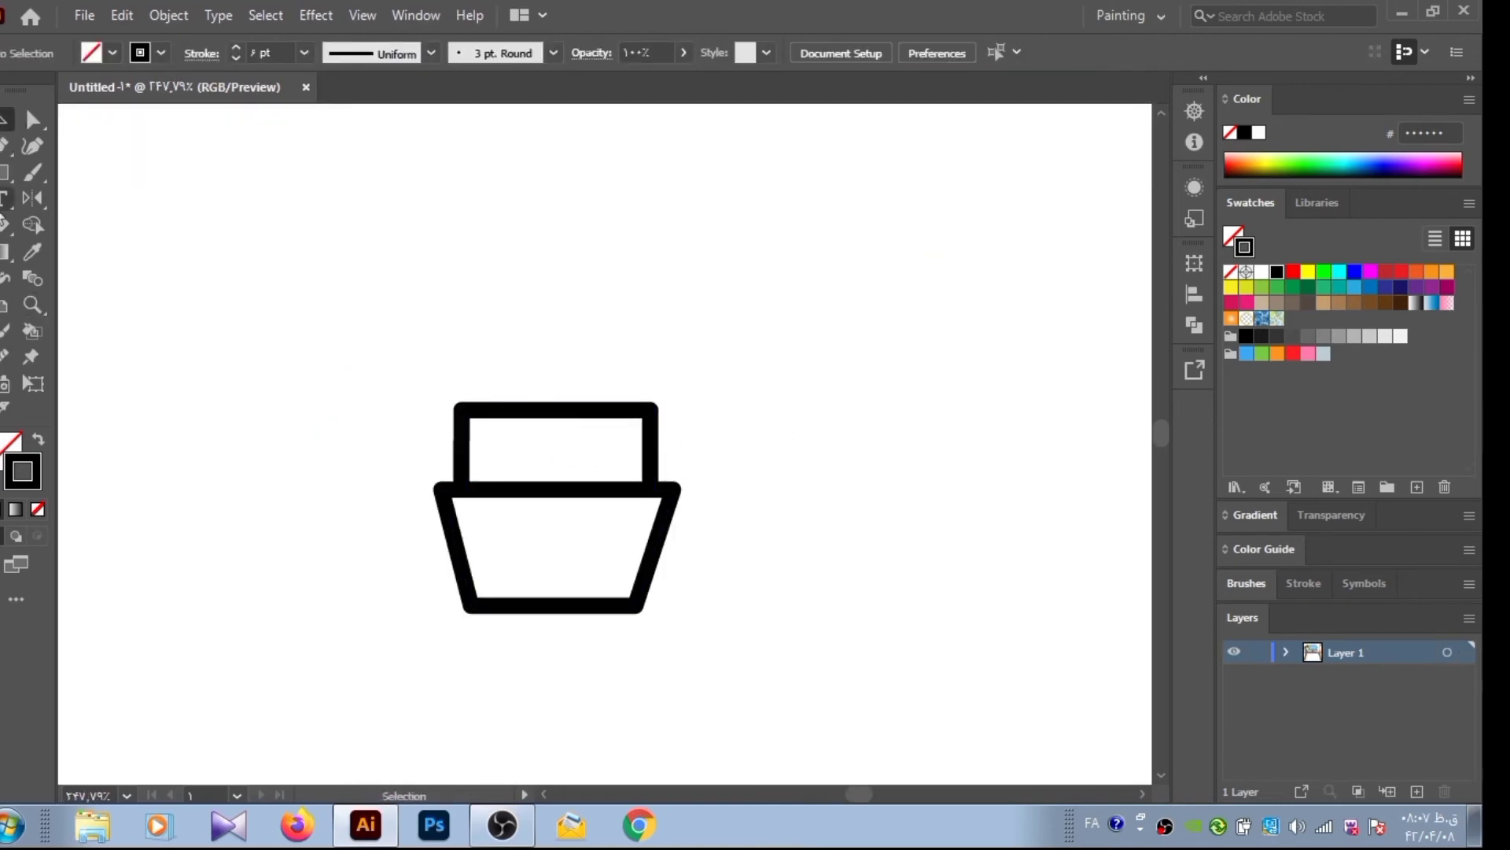
Draw the wide lid, a small cap on top, and a rounded oval emblem
{"action": "left_click_drag", "start_coordinate": [441, 367], "coordinate": [675, 409]}
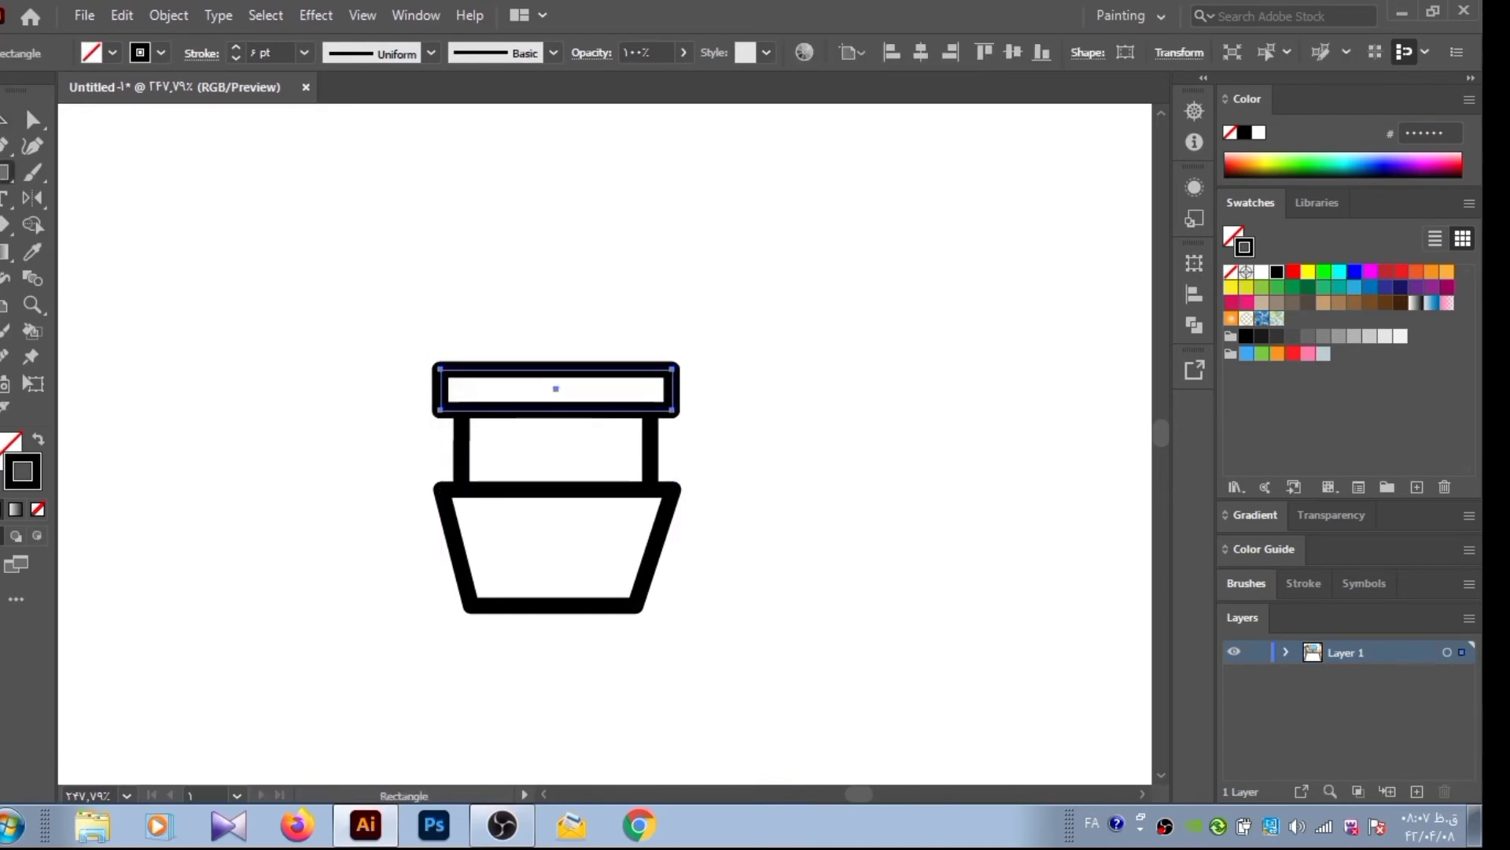
{"action": "key", "text": "ctrl+shift+a"}
{"action": "left_click_drag", "start_coordinate": [510, 348], "coordinate": [612, 368]}
{"action": "key", "text": "v"}
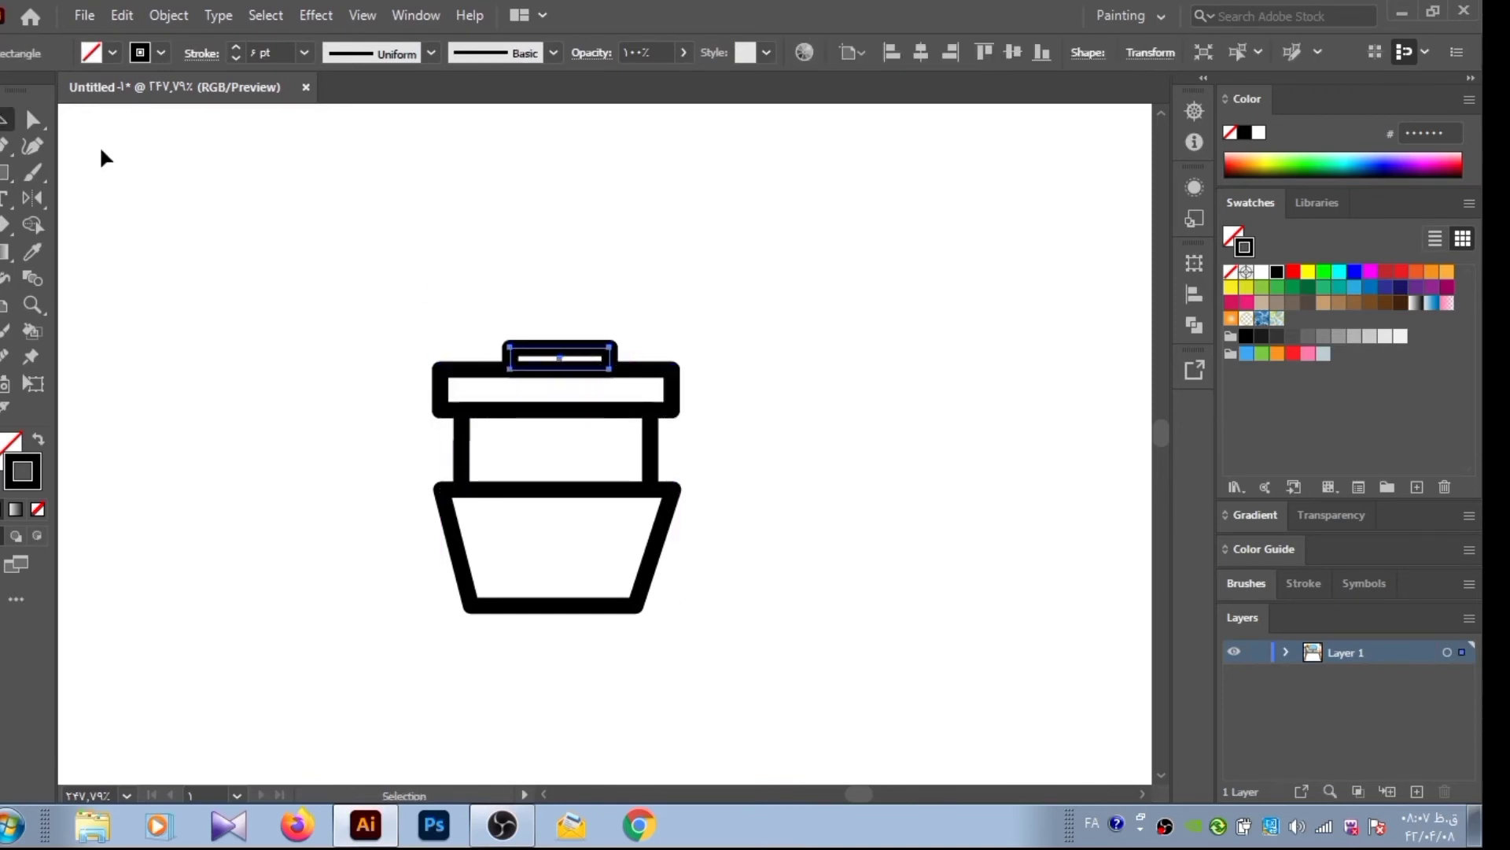
{"action": "left_click", "coordinate": [282, 224]}
{"action": "left_click_drag", "start_coordinate": [526, 515], "coordinate": [583, 585]}
{"action": "key", "text": "a"}
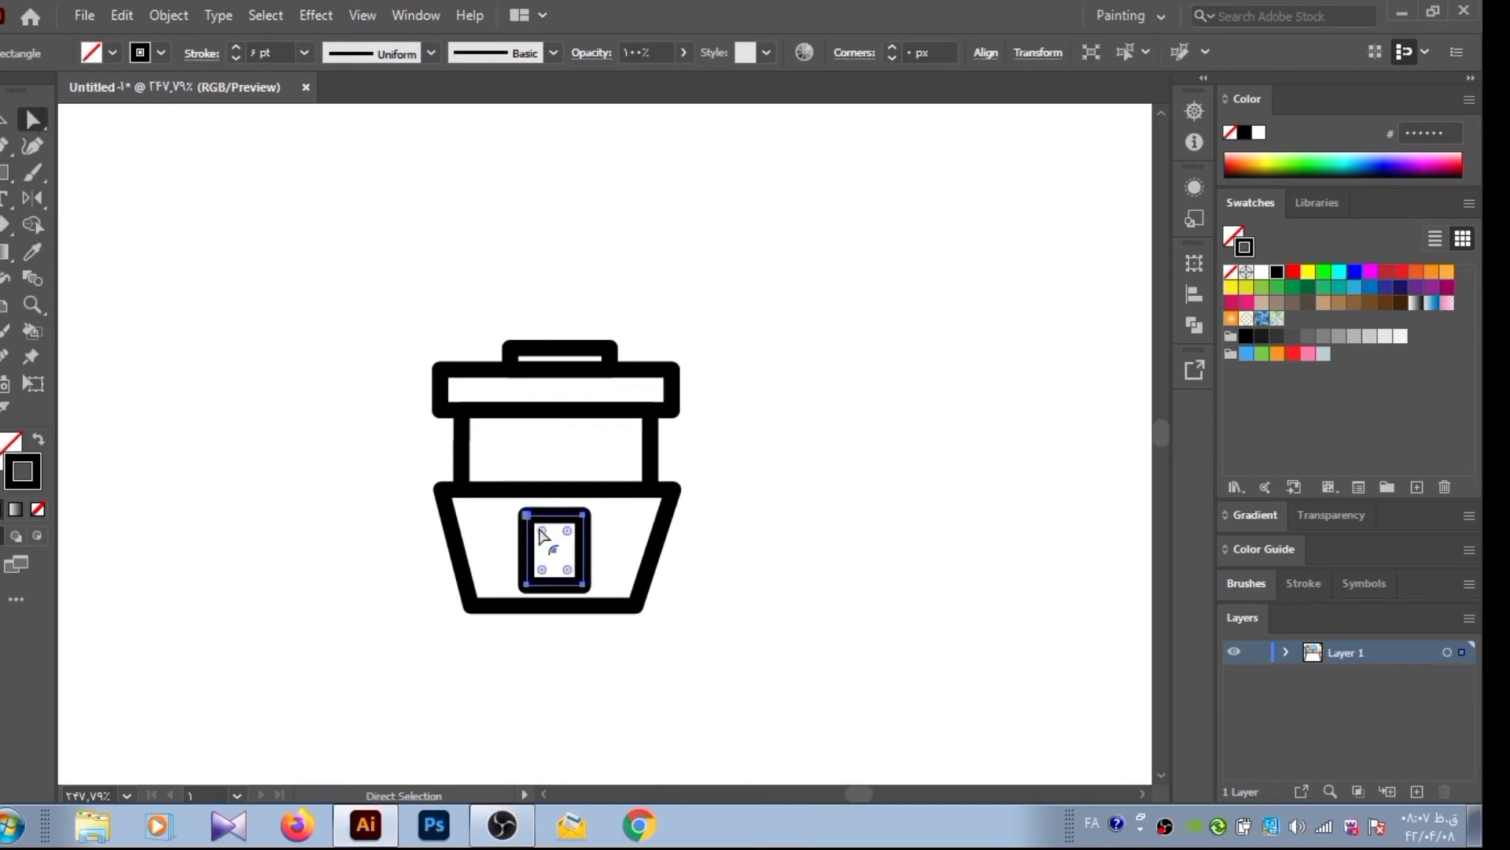
Pen-draw the cup's bottom section as a closed outline
{"action": "key", "text": "p"}
{"action": "left_click", "coordinate": [477, 607]}
{"action": "left_click", "coordinate": [487, 693]}
{"action": "left_click", "coordinate": [610, 692]}
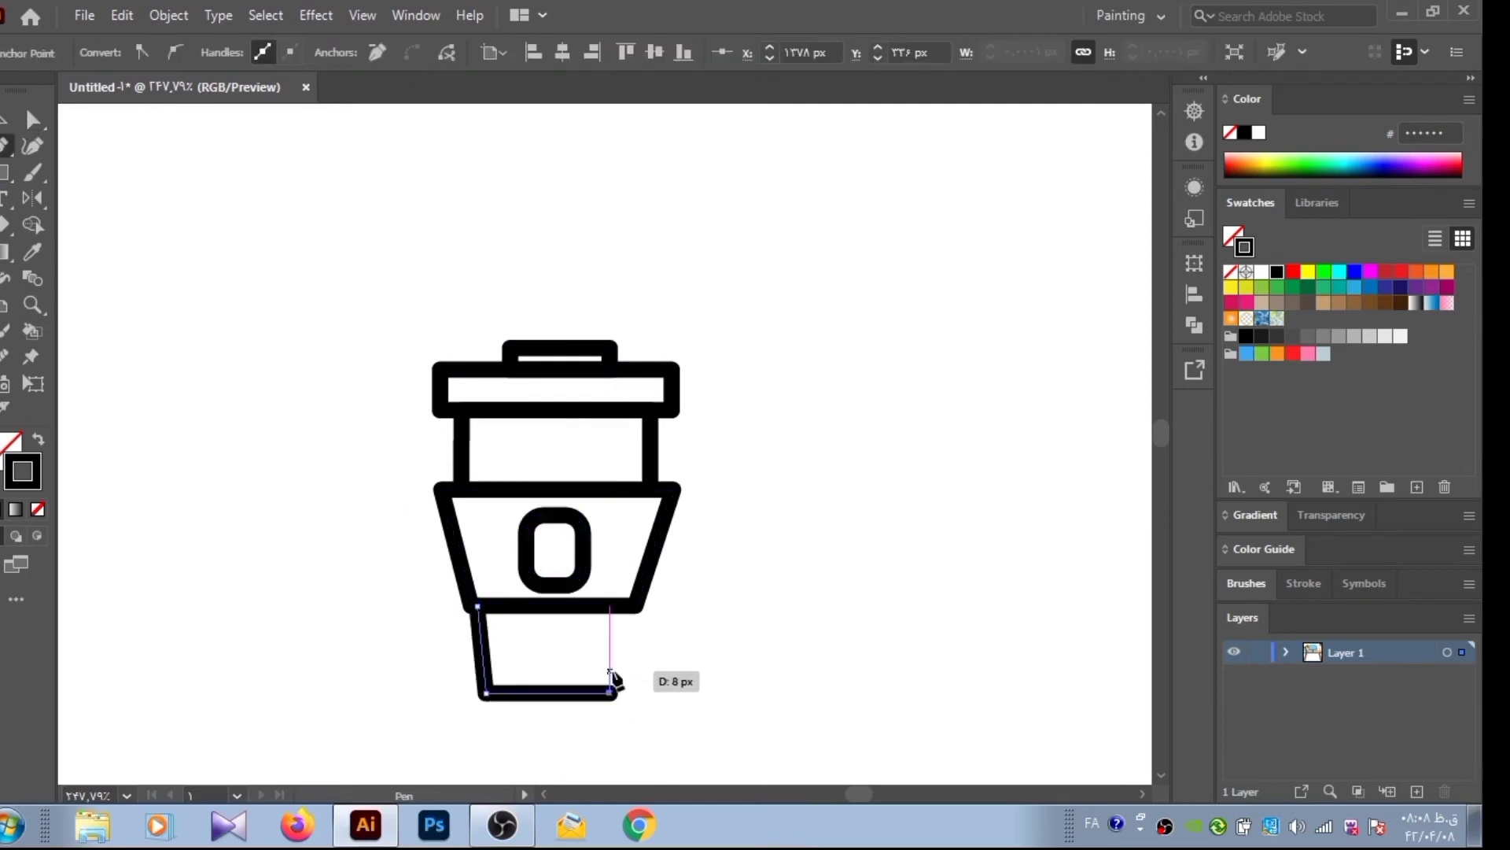
{"action": "key", "text": "ctrl+z"}
{"action": "left_click", "coordinate": [621, 694]}
{"action": "left_click", "coordinate": [633, 607]}
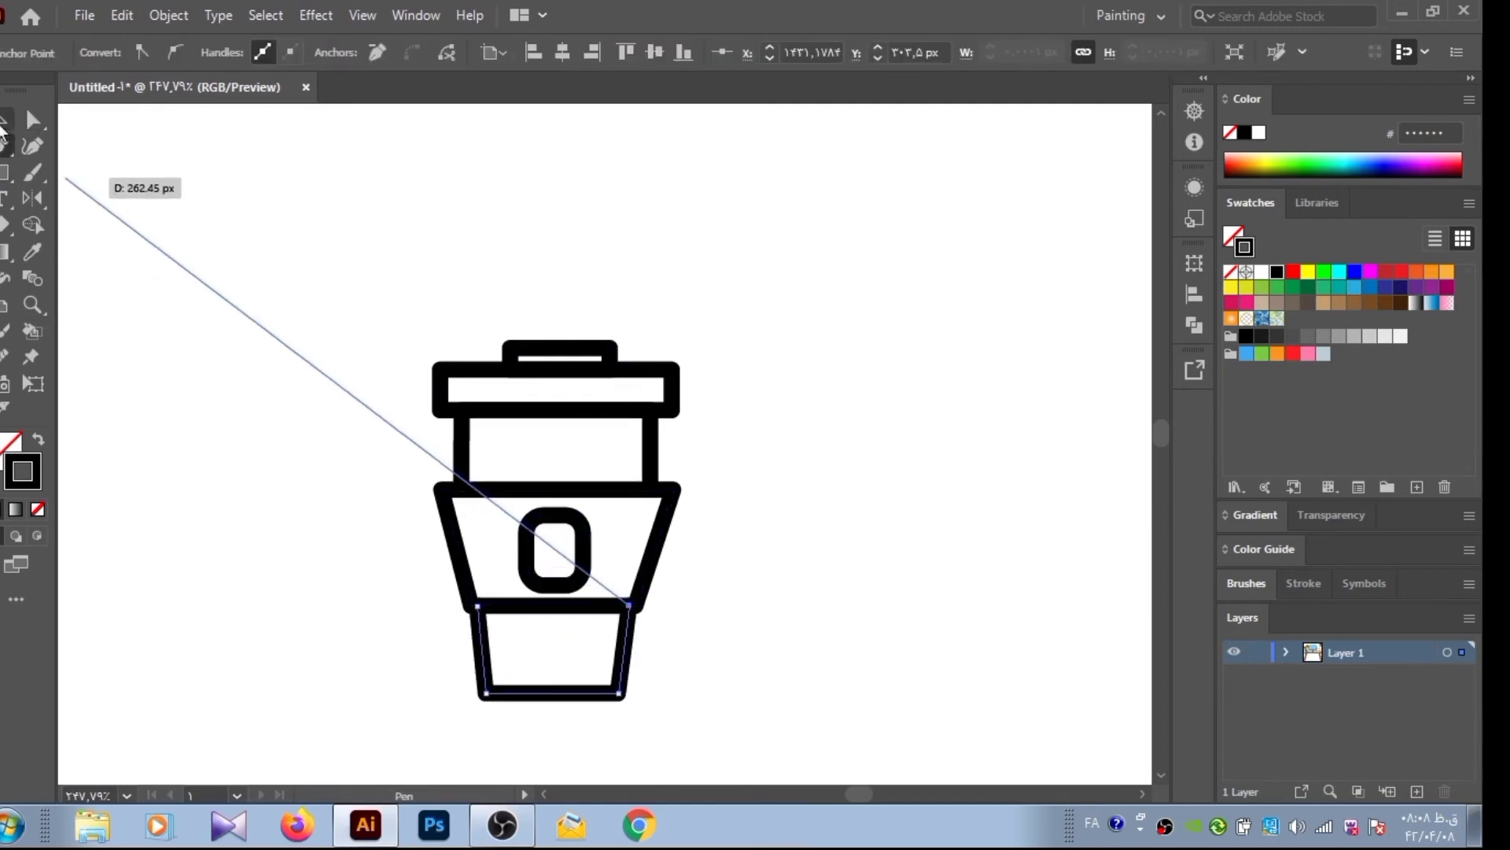
{"action": "key", "text": "v"}
{"action": "left_click", "coordinate": [287, 250]}
Merge all the cup pieces with the Shape Builder
{"action": "key", "text": "ctrl+a"}
{"action": "key", "text": "shift+m"}
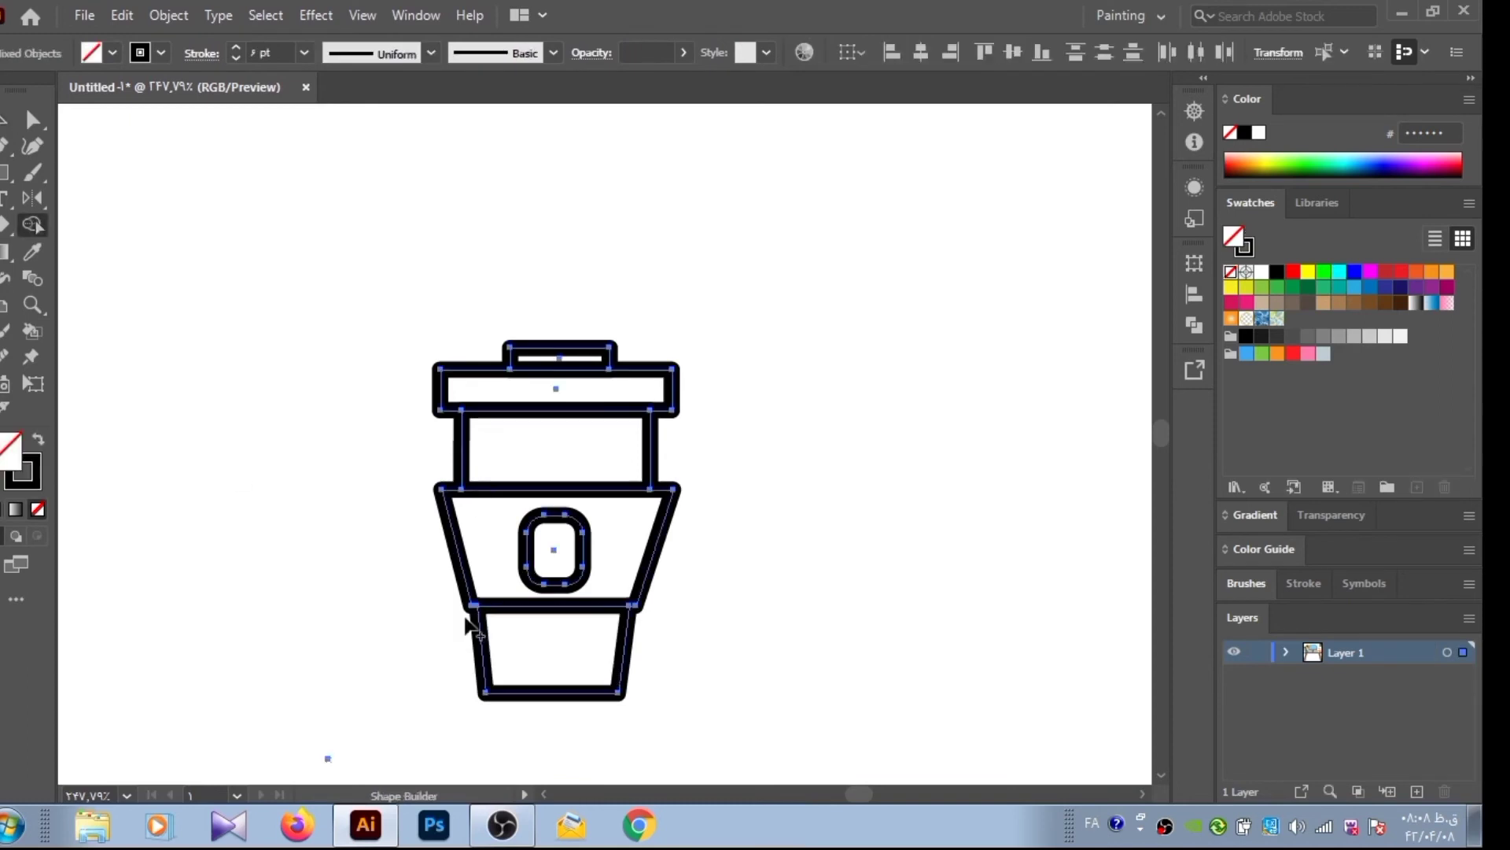
{"action": "key", "text": "v"}
{"action": "key", "text": "ctrl+shift+a"}
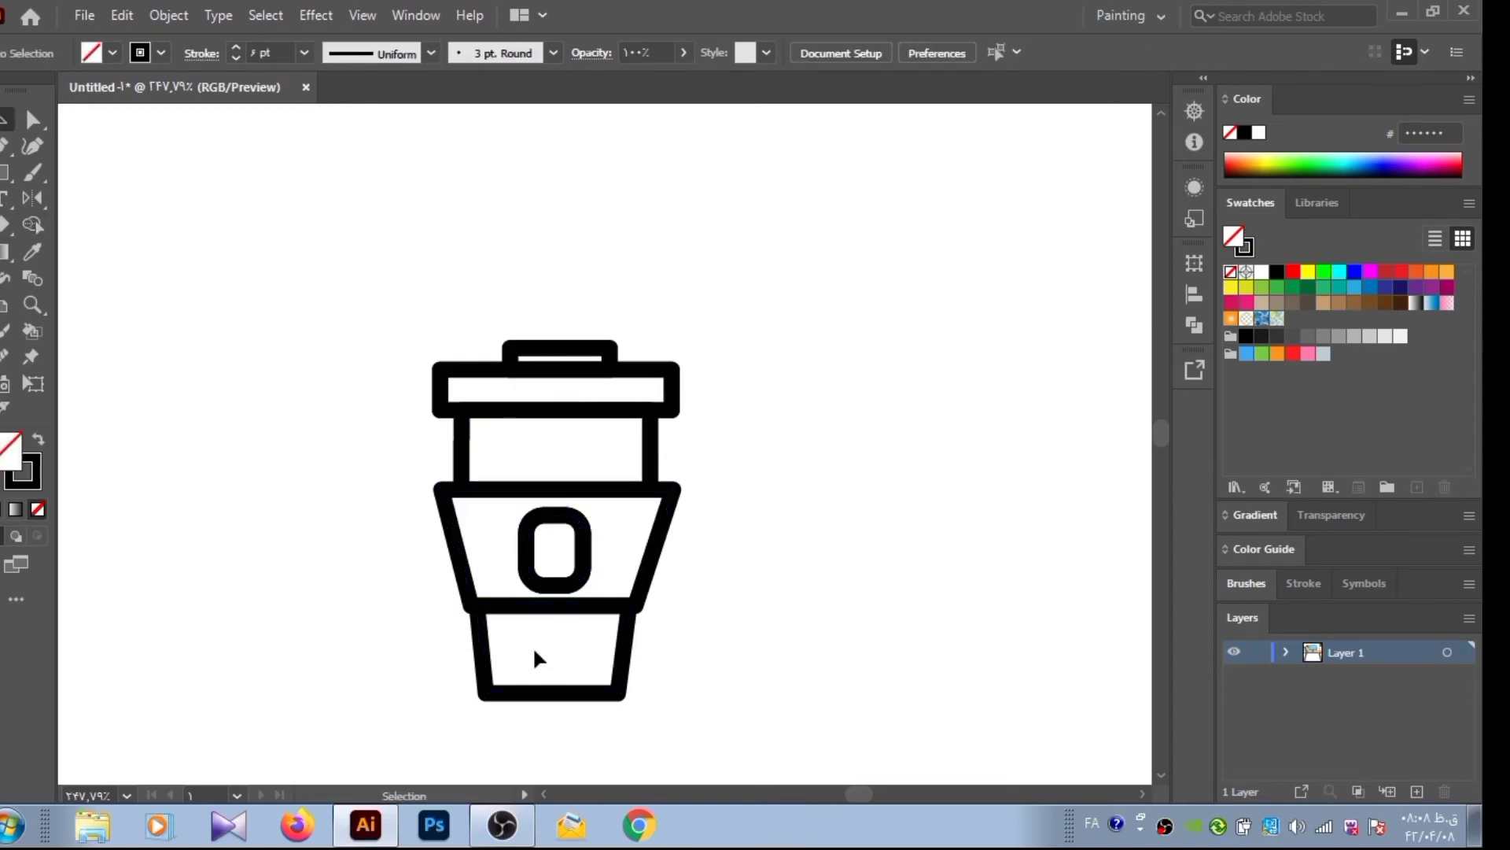
{"action": "left_click", "coordinate": [476, 638]}
Eyedrop the lamp's yellow onto the cup's bottom section and top band
{"action": "scroll", "coordinate": [613, 400], "scroll_direction": "down", "scroll_amount": 5}
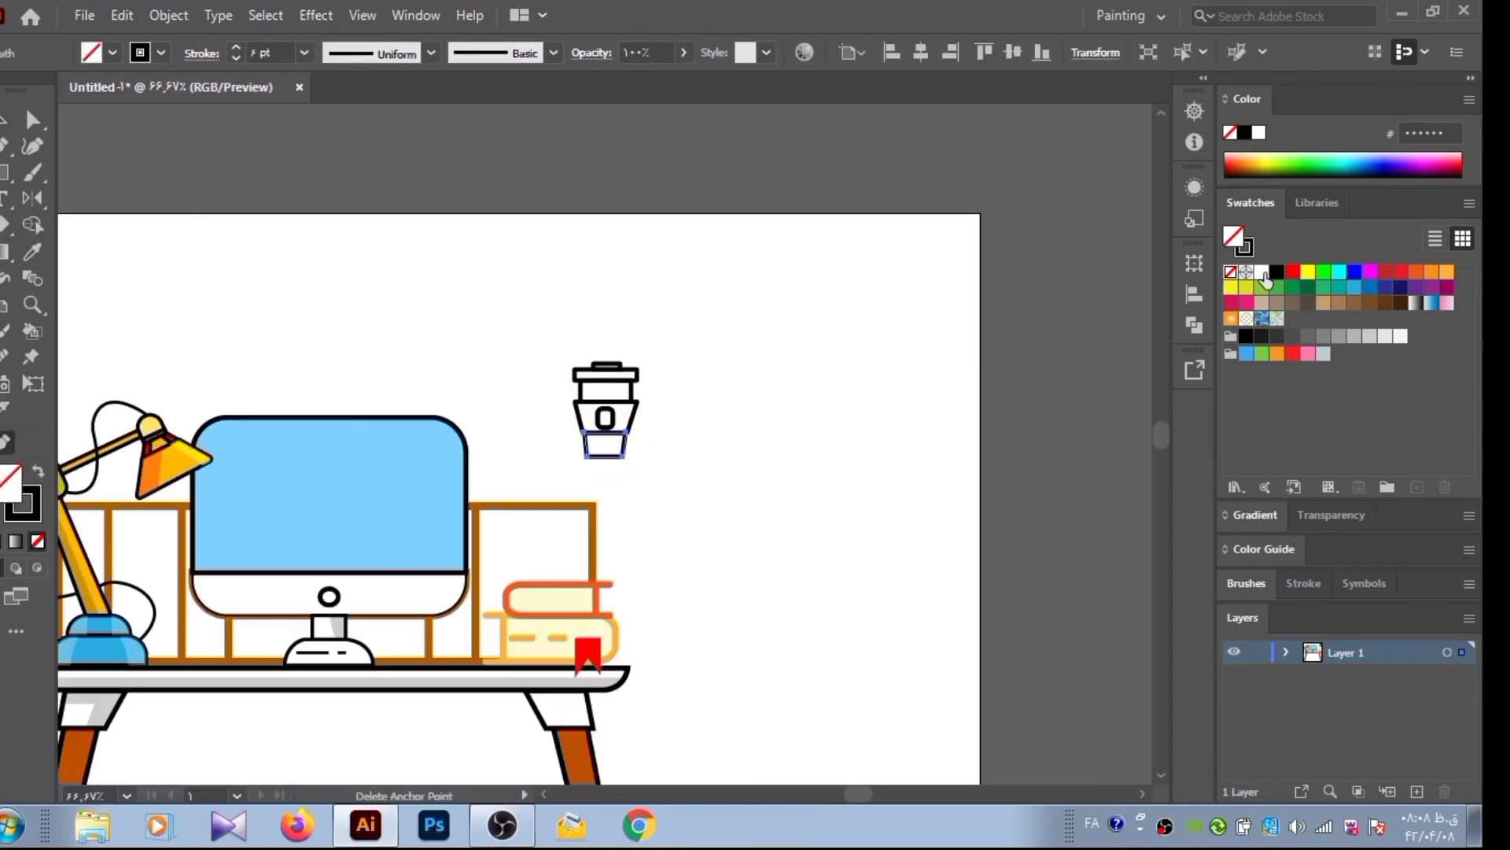
{"action": "left_click", "coordinate": [32, 252]}
{"action": "left_click", "coordinate": [214, 538]}
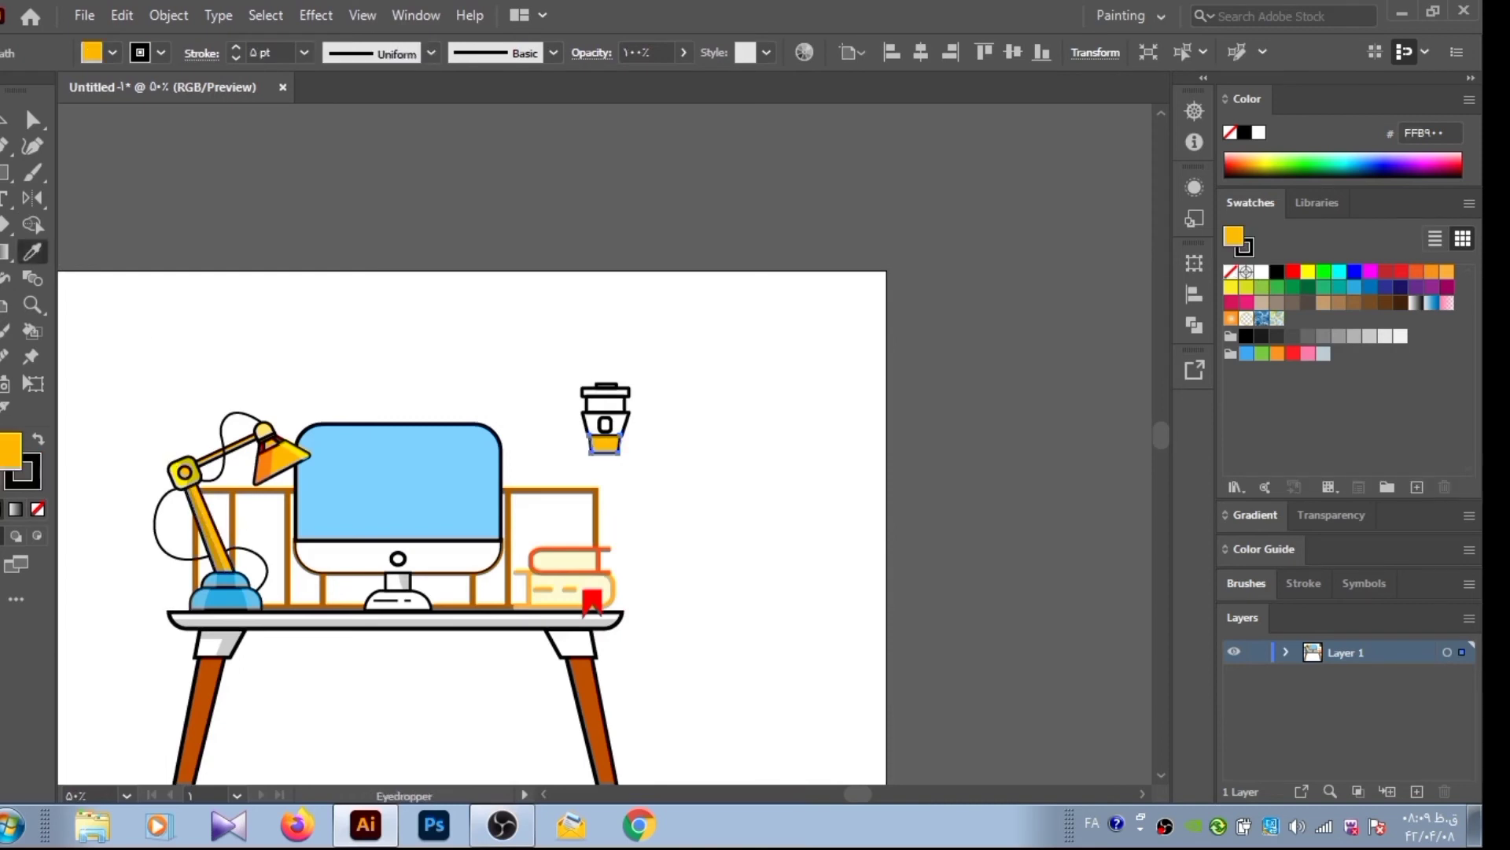
{"action": "left_click", "coordinate": [32, 252]}
{"action": "left_click", "coordinate": [605, 445]}
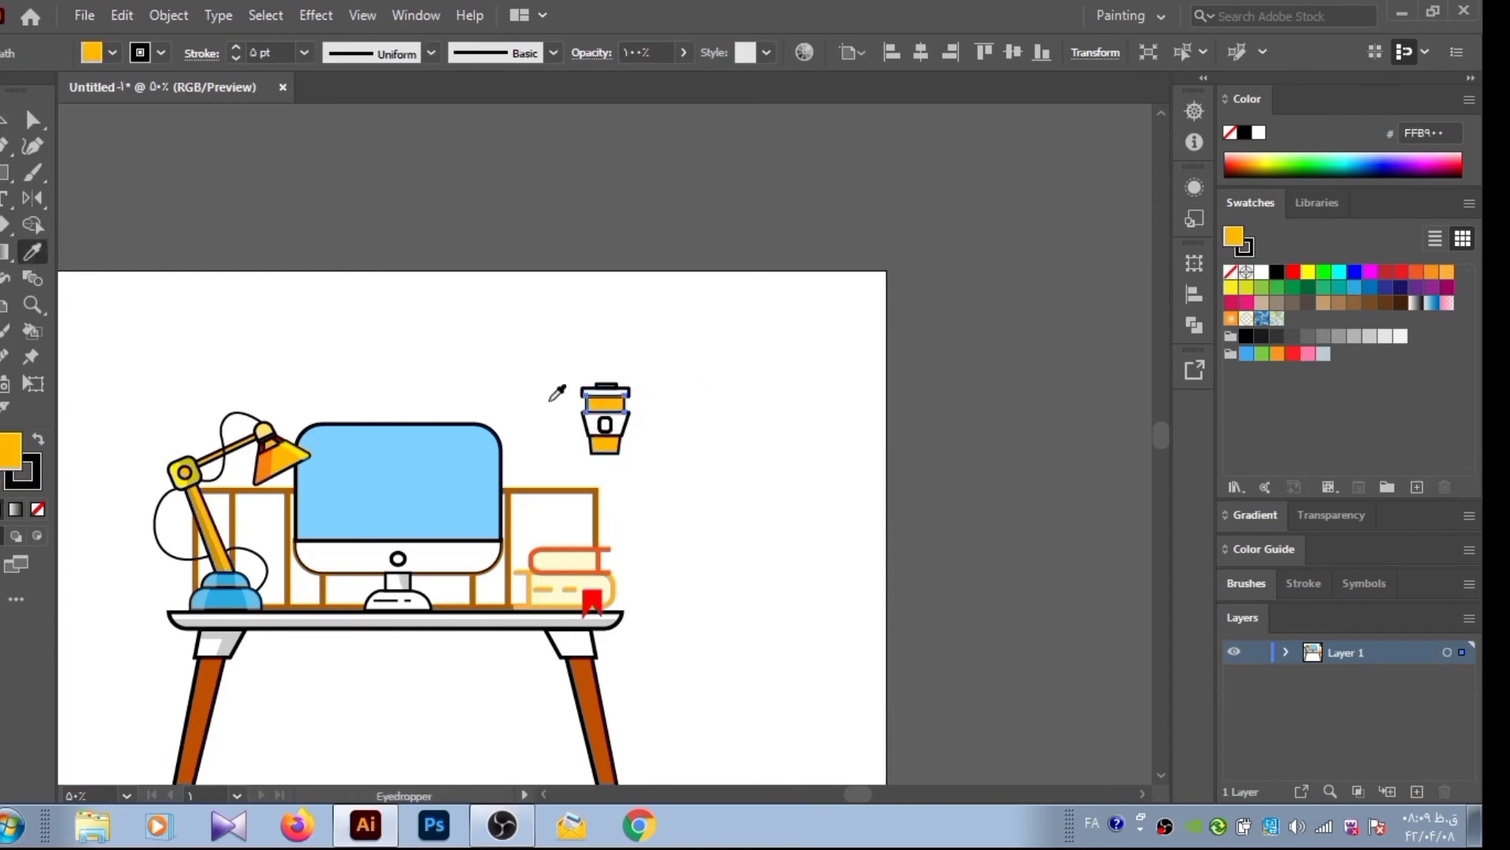
{"action": "key", "text": "ctrl+z"}
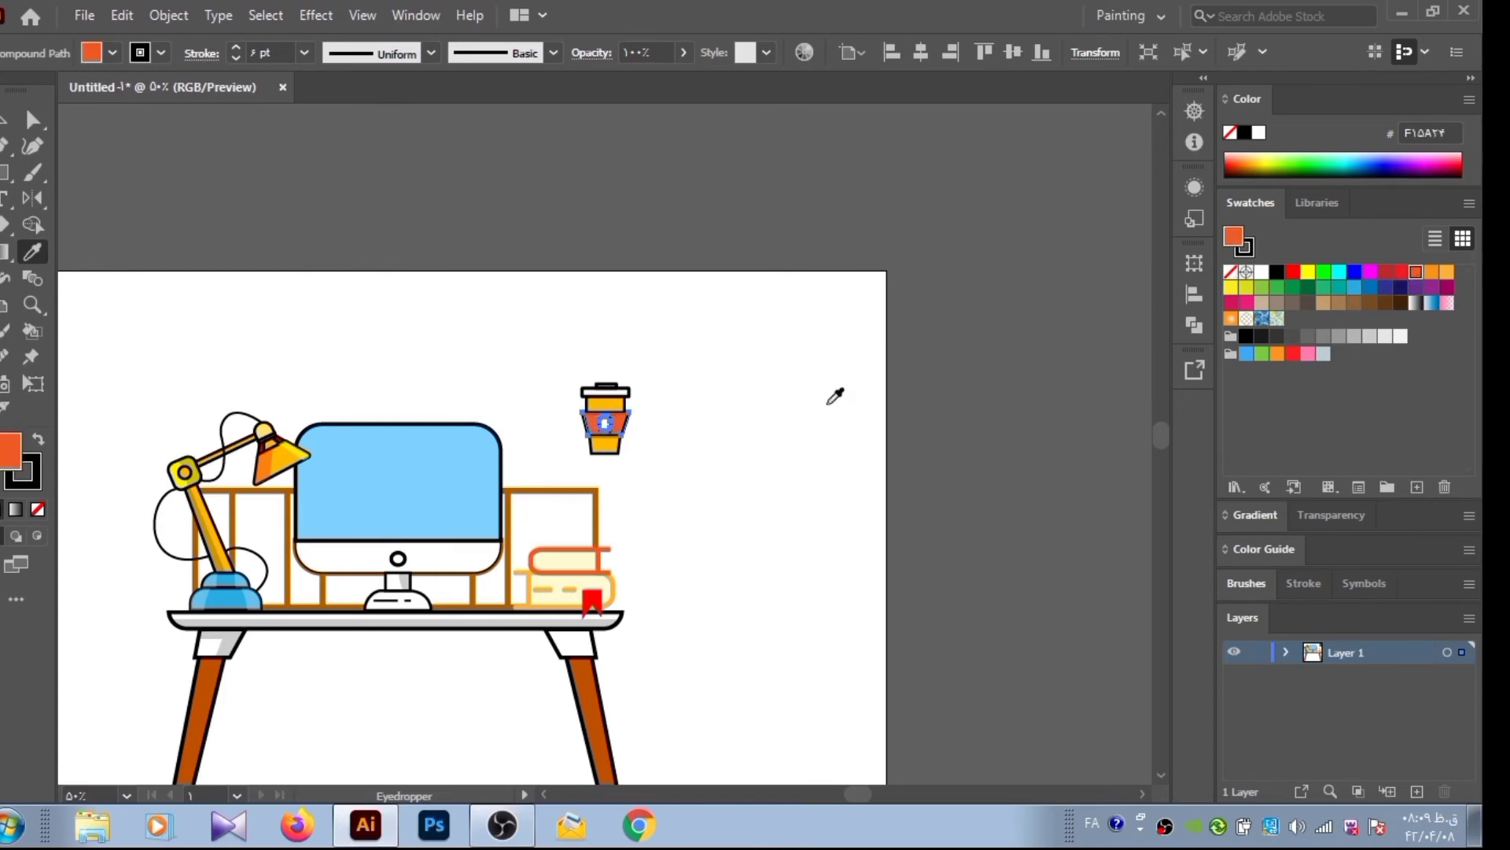
{"action": "key", "text": "ctrl+z"}
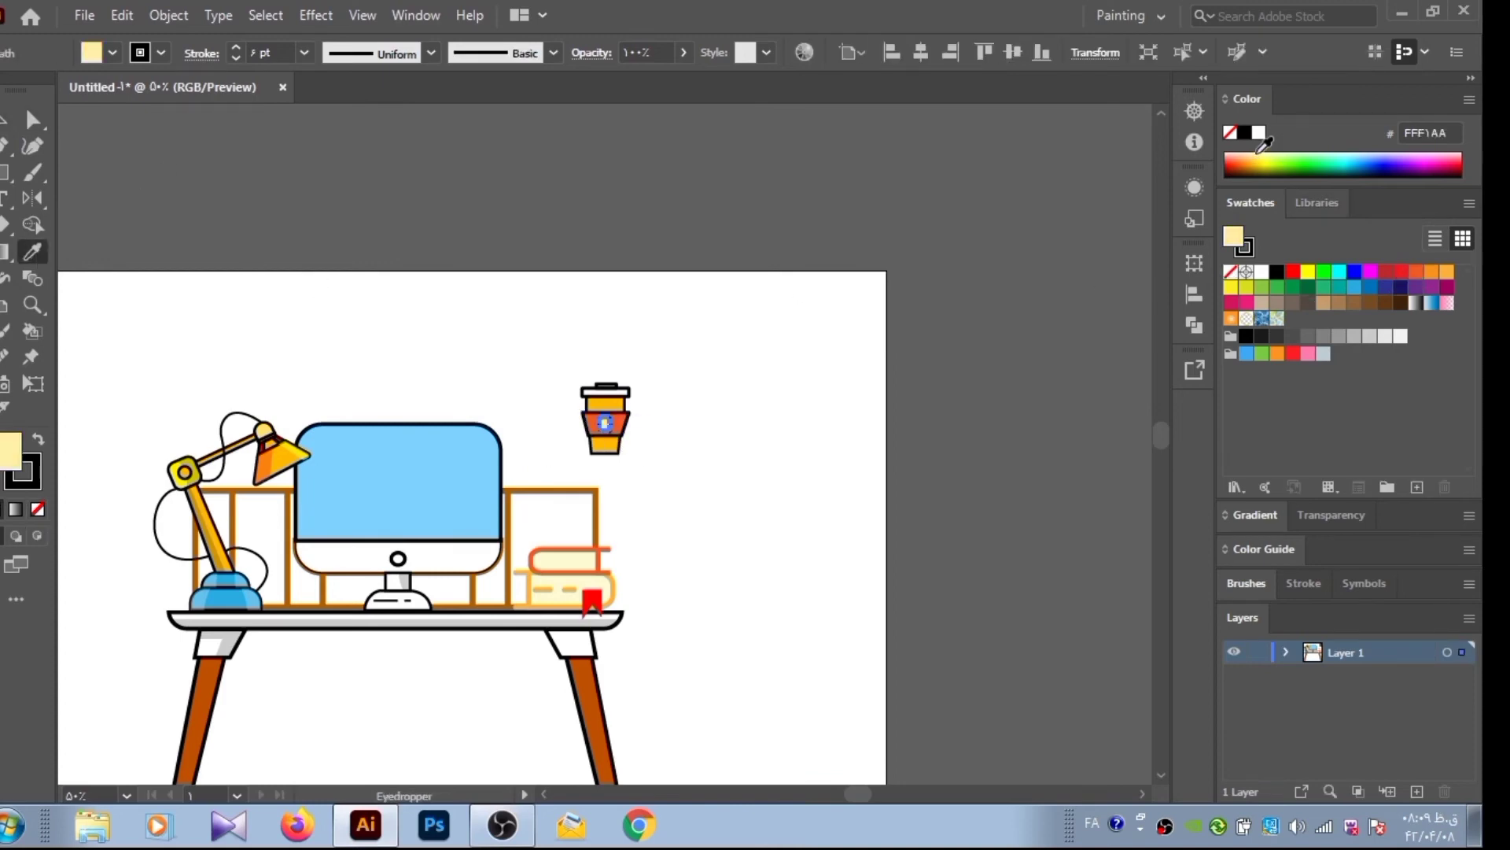
Fill a cup piece with pale yellow and give the lid orange
{"action": "key", "text": "v"}
{"action": "key", "text": "ctrl+z"}
{"action": "key", "text": "ctrl+z"}
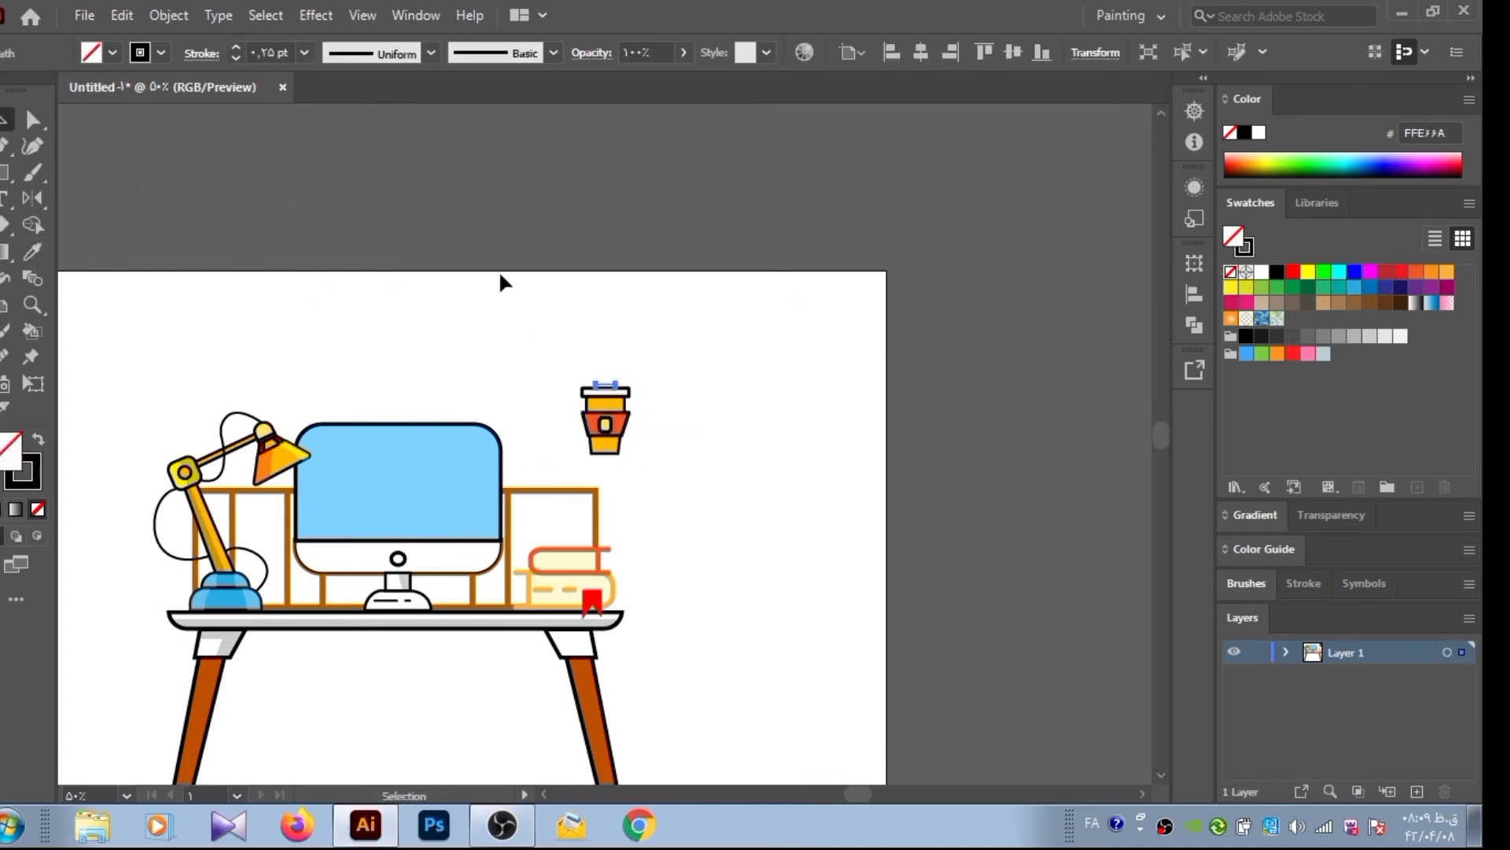
{"action": "left_click", "coordinate": [604, 425]}
{"action": "key", "text": "v"}
{"action": "key", "text": "ctrl+shift+a"}
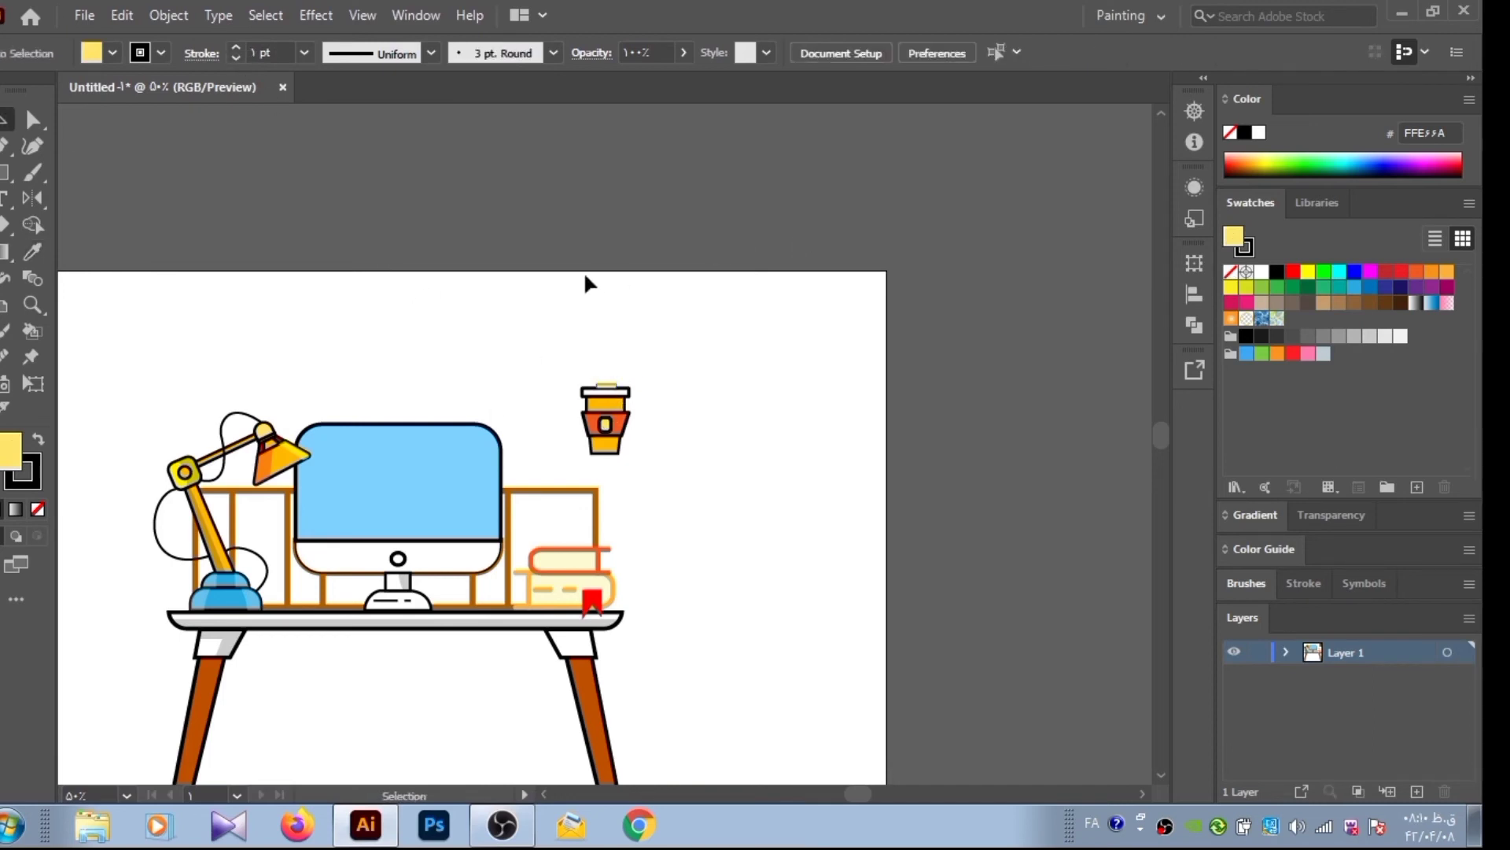
{"action": "left_click", "coordinate": [605, 388]}
{"action": "left_click", "coordinate": [33, 252]}
{"action": "left_click", "coordinate": [625, 415]}
Thin all the cup's outlines to 2 pt
{"action": "key", "text": "v"}
{"action": "left_click", "coordinate": [483, 341]}
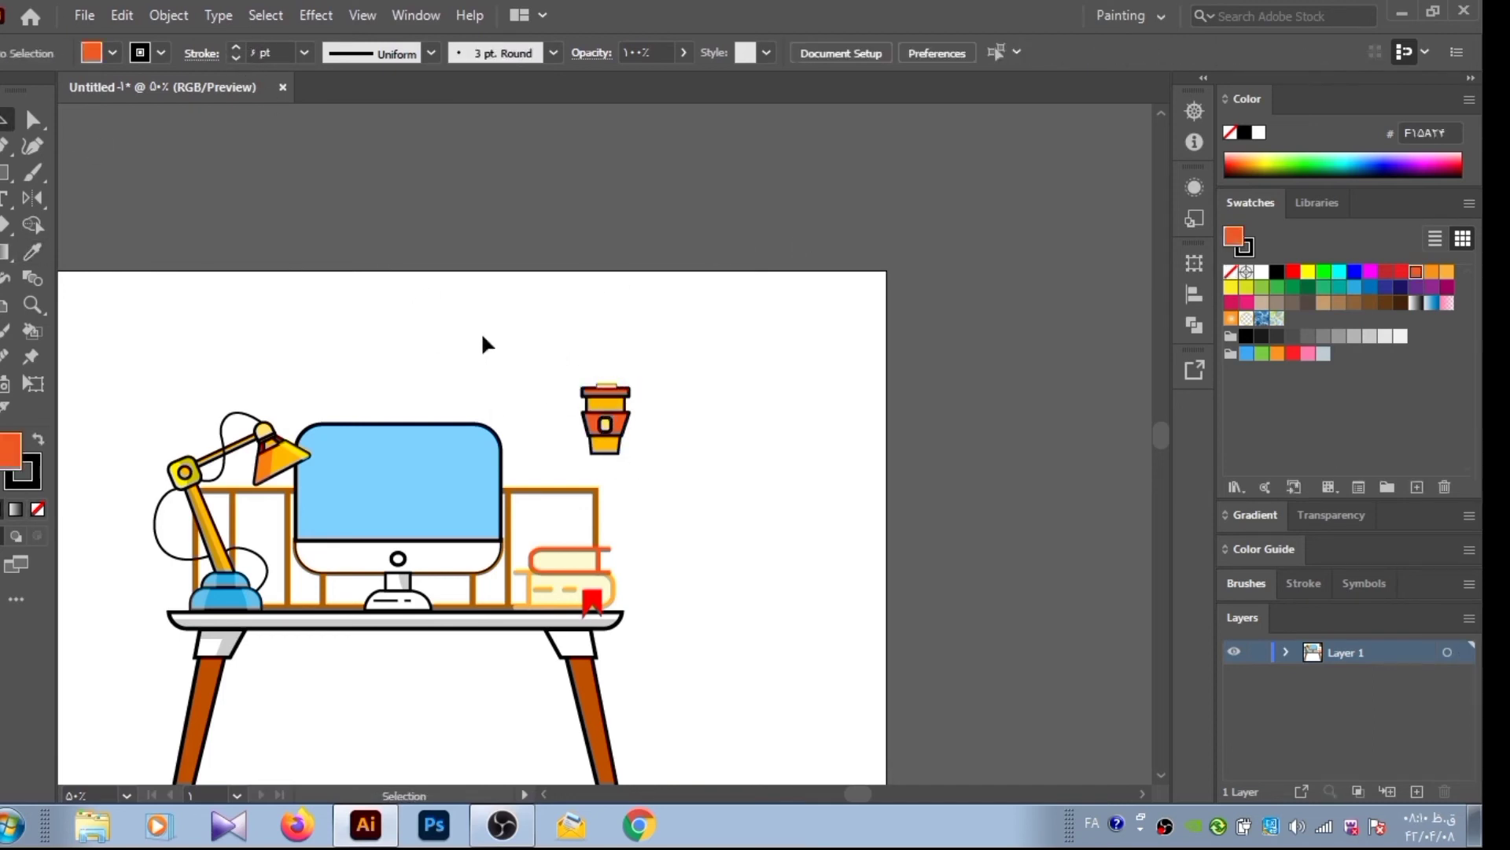
{"action": "left_click_drag", "start_coordinate": [562, 366], "coordinate": [649, 468]}
{"action": "left_click", "coordinate": [201, 54]}
{"action": "left_click", "coordinate": [531, 346]}
{"action": "left_click", "coordinate": [236, 59]}
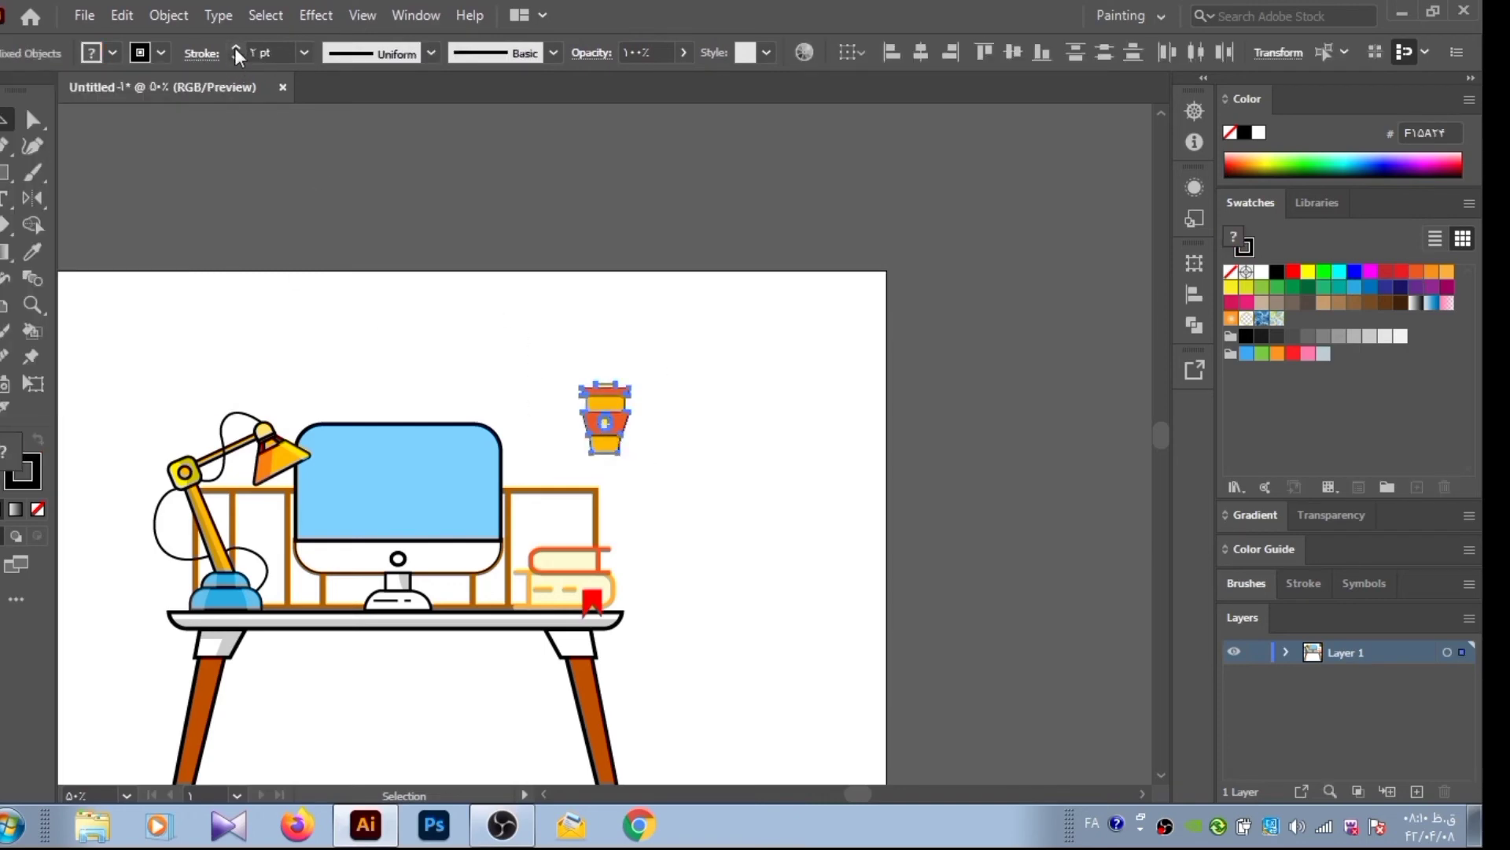
{"action": "left_click", "coordinate": [551, 354]}
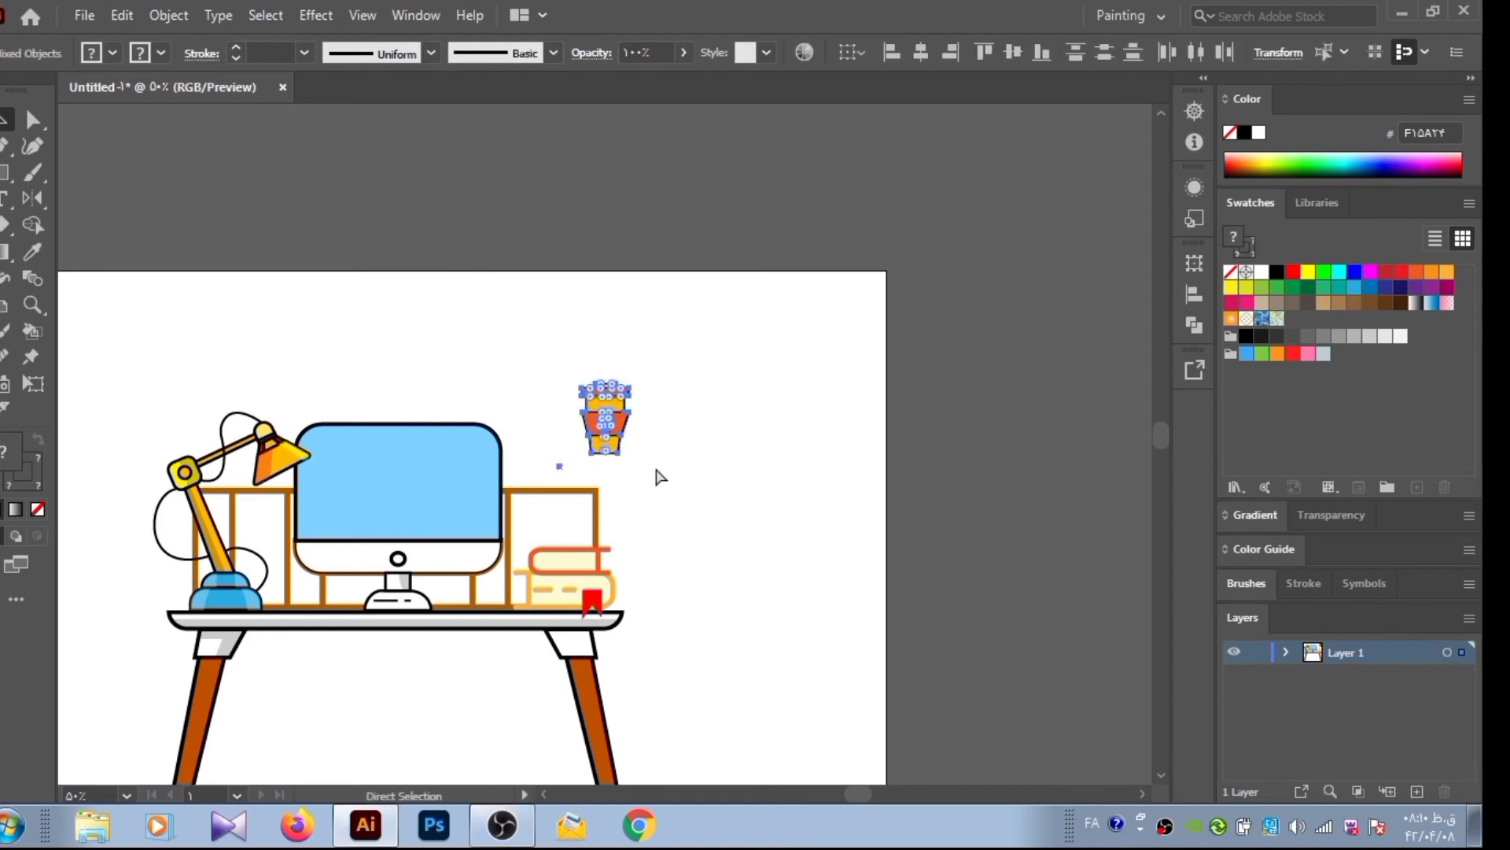
Copy the cup to the right and move an orange shading shape onto the first cup
{"action": "mouse_move", "coordinate": [605, 425]}
{"action": "left_mouse_down"}
{"action": "mouse_move", "coordinate": [744, 456]}
{"action": "mouse_move", "coordinate": [739, 437]}
{"action": "left_mouse_up"}
{"action": "left_click", "coordinate": [685, 446]}
{"action": "key", "text": "p"}
{"action": "left_click", "coordinate": [709, 543]}
{"action": "left_click", "coordinate": [748, 555]}
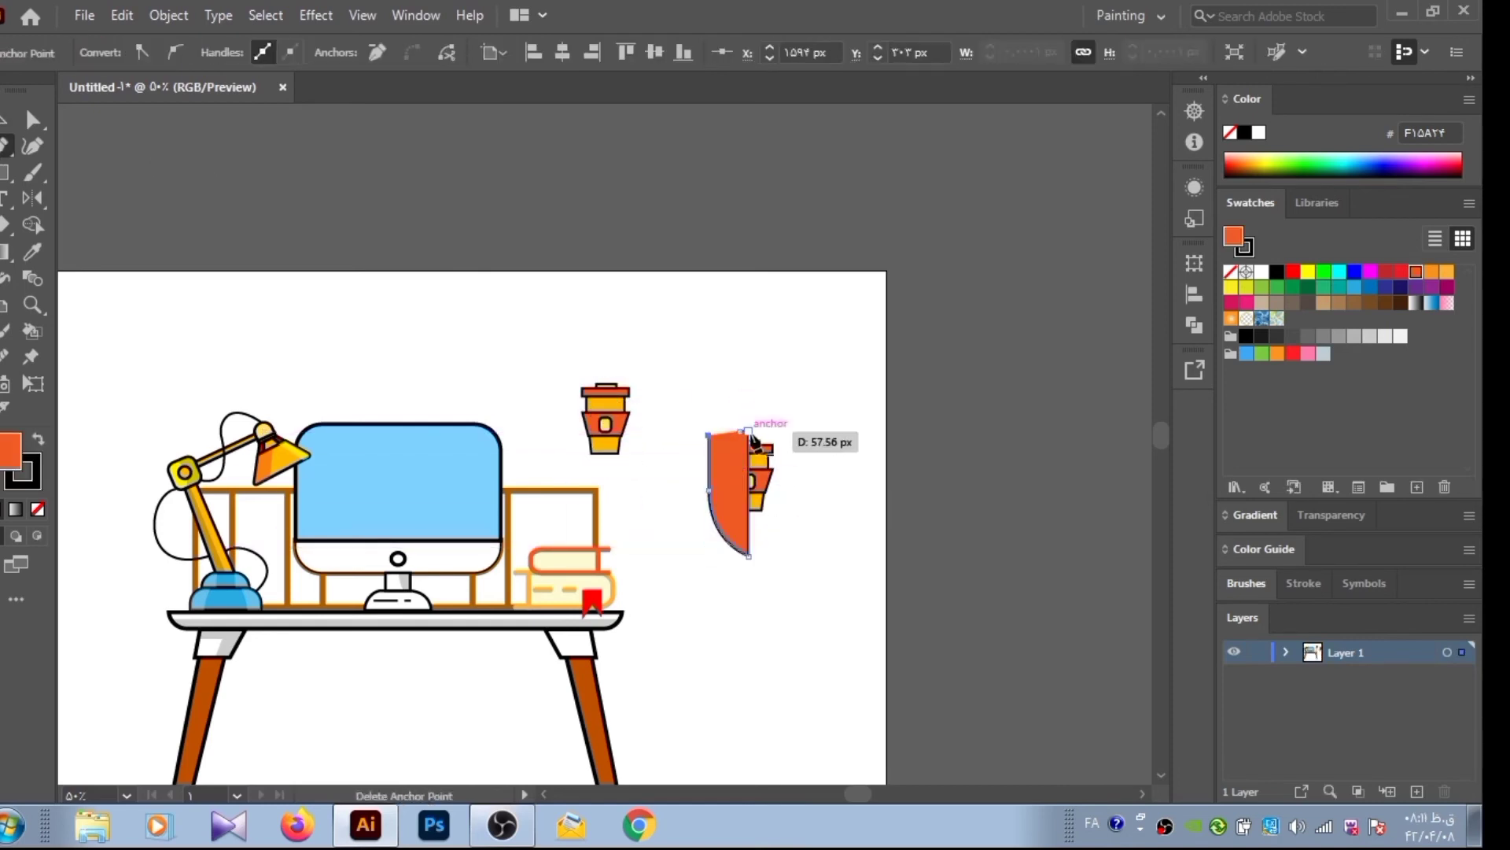
{"action": "key", "text": "v"}
{"action": "left_click", "coordinate": [584, 517]}
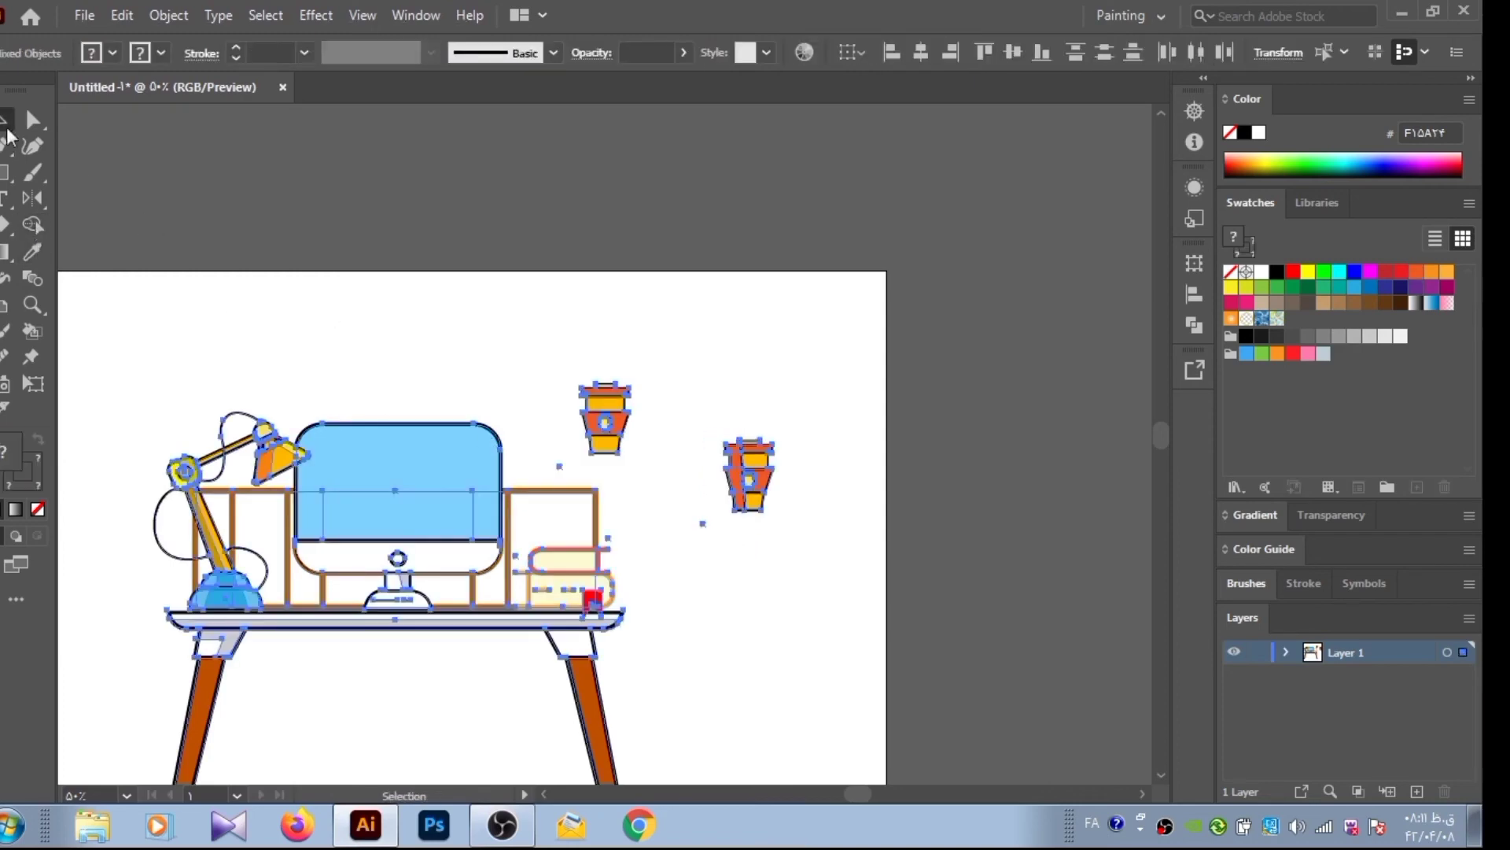
{"action": "mouse_move", "coordinate": [736, 480]}
{"action": "left_mouse_down"}
{"action": "mouse_move", "coordinate": [582, 436]}
{"action": "mouse_move", "coordinate": [598, 425]}
{"action": "left_mouse_up"}
Add a triangle beside the cup and use Shape Builder to remove the stray part
{"action": "key", "text": "i"}
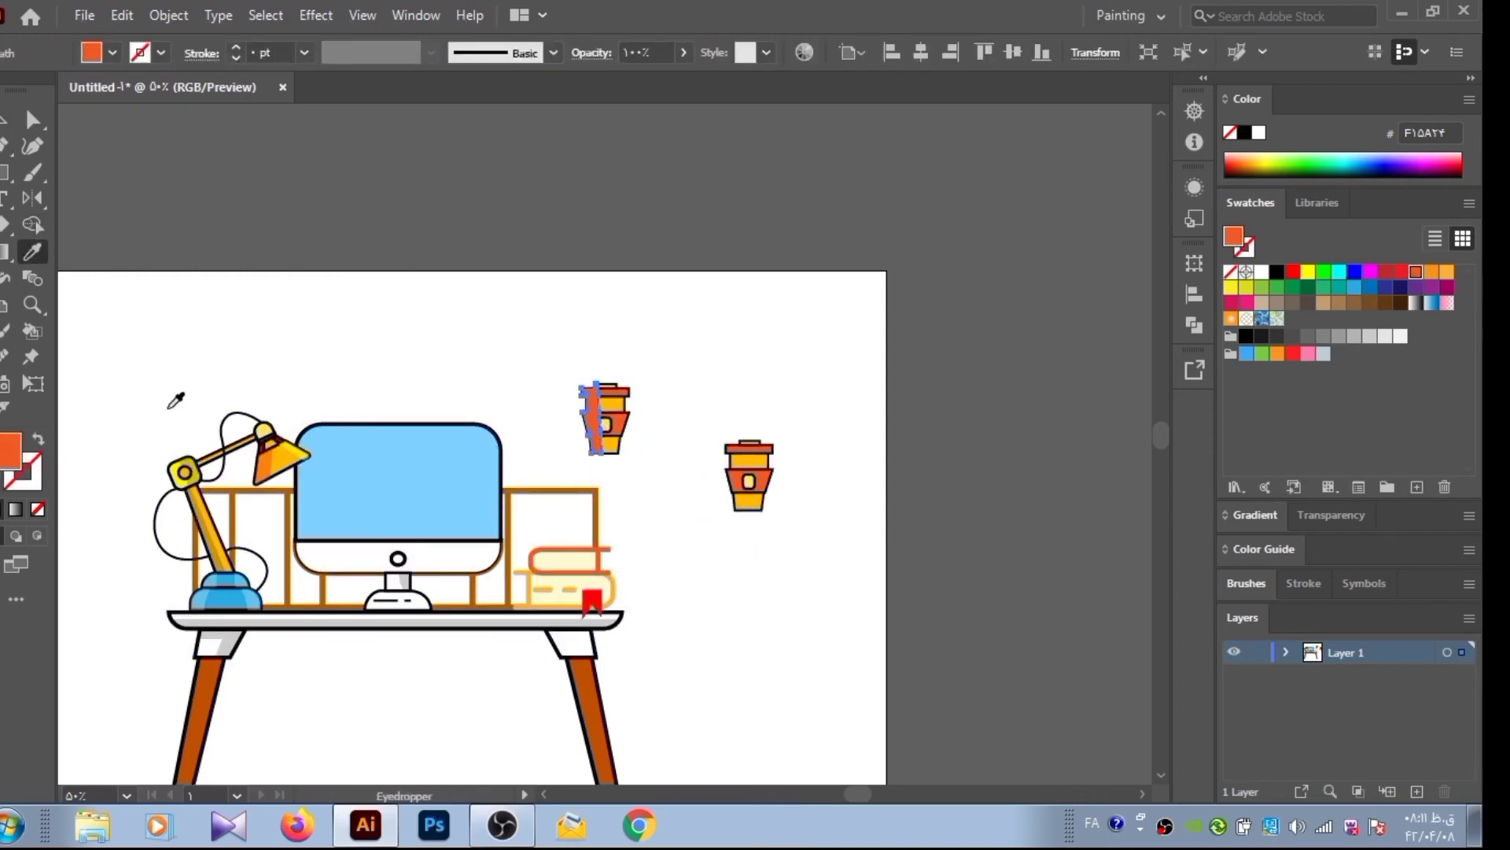
{"action": "key", "text": "ctrl+shift+a"}
{"action": "key", "text": "p"}
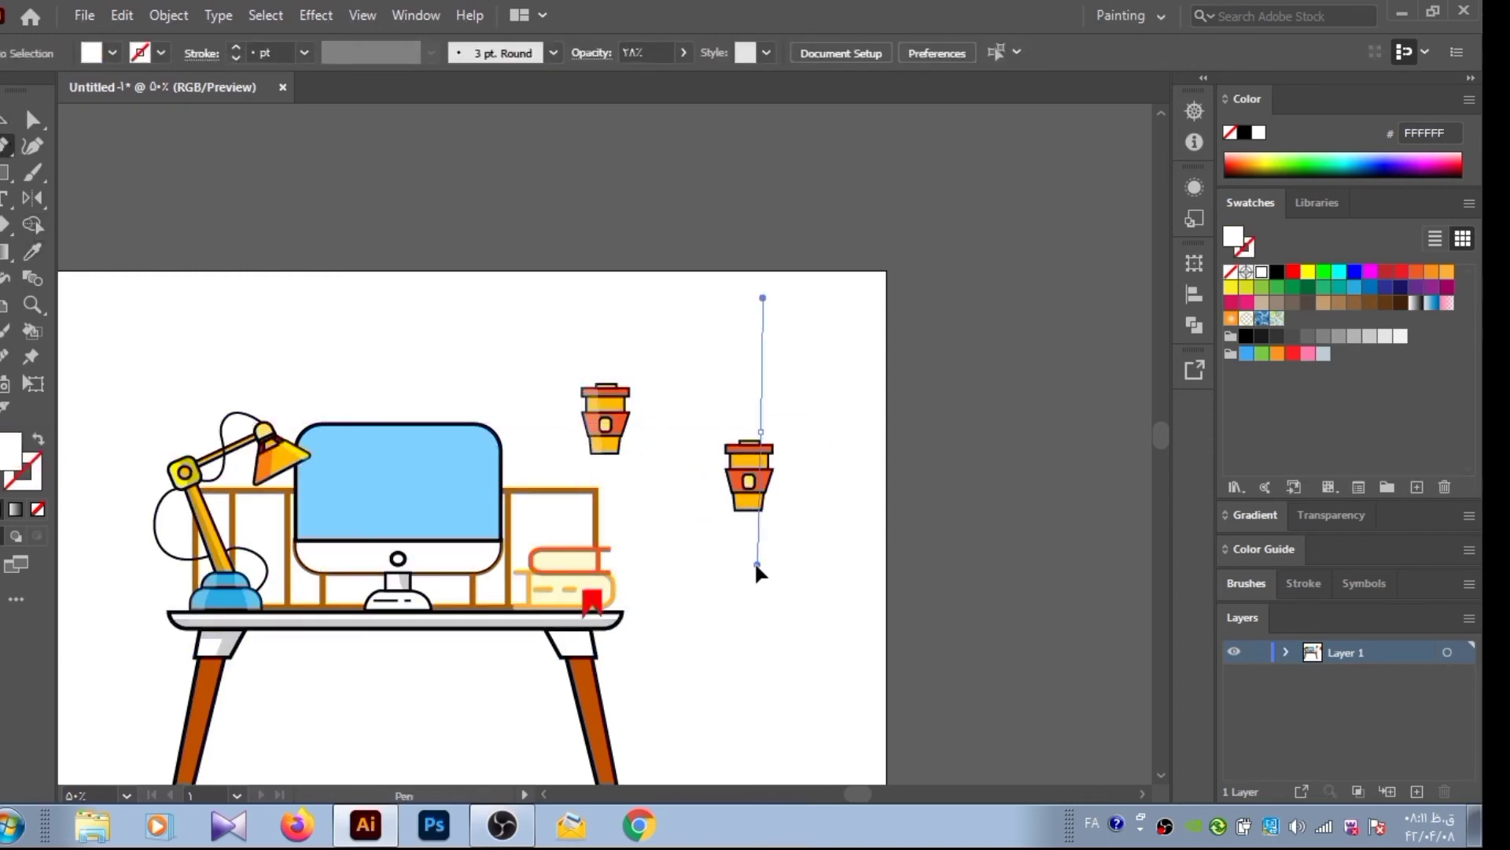
{"action": "left_click", "coordinate": [819, 466]}
{"action": "key", "text": "ctrl+a"}
{"action": "key", "text": "shift+m"}
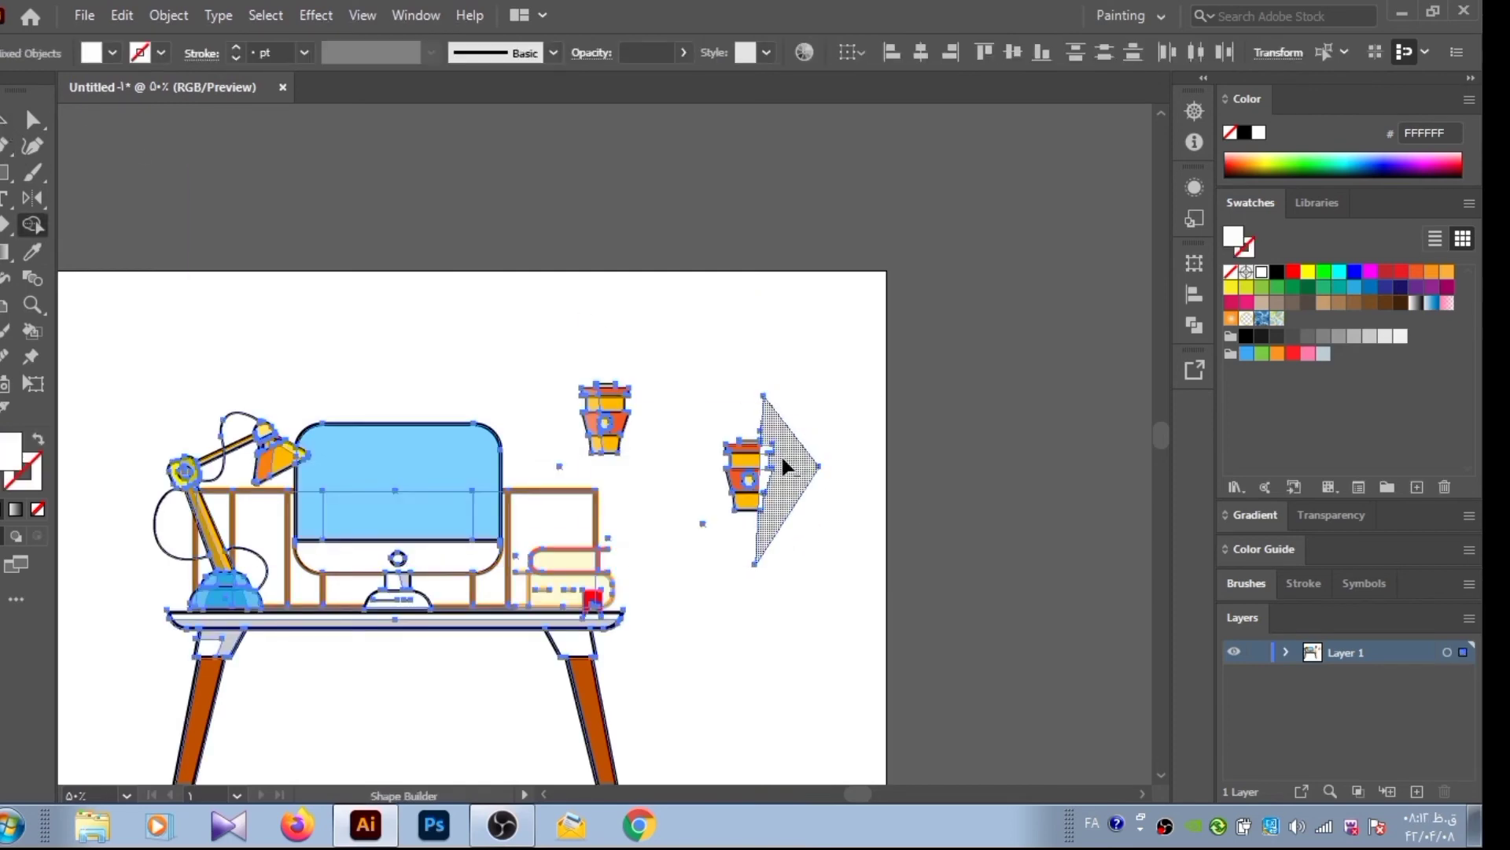
{"action": "left_click", "coordinate": [785, 466], "text": "alt"}
{"action": "key", "text": "v"}
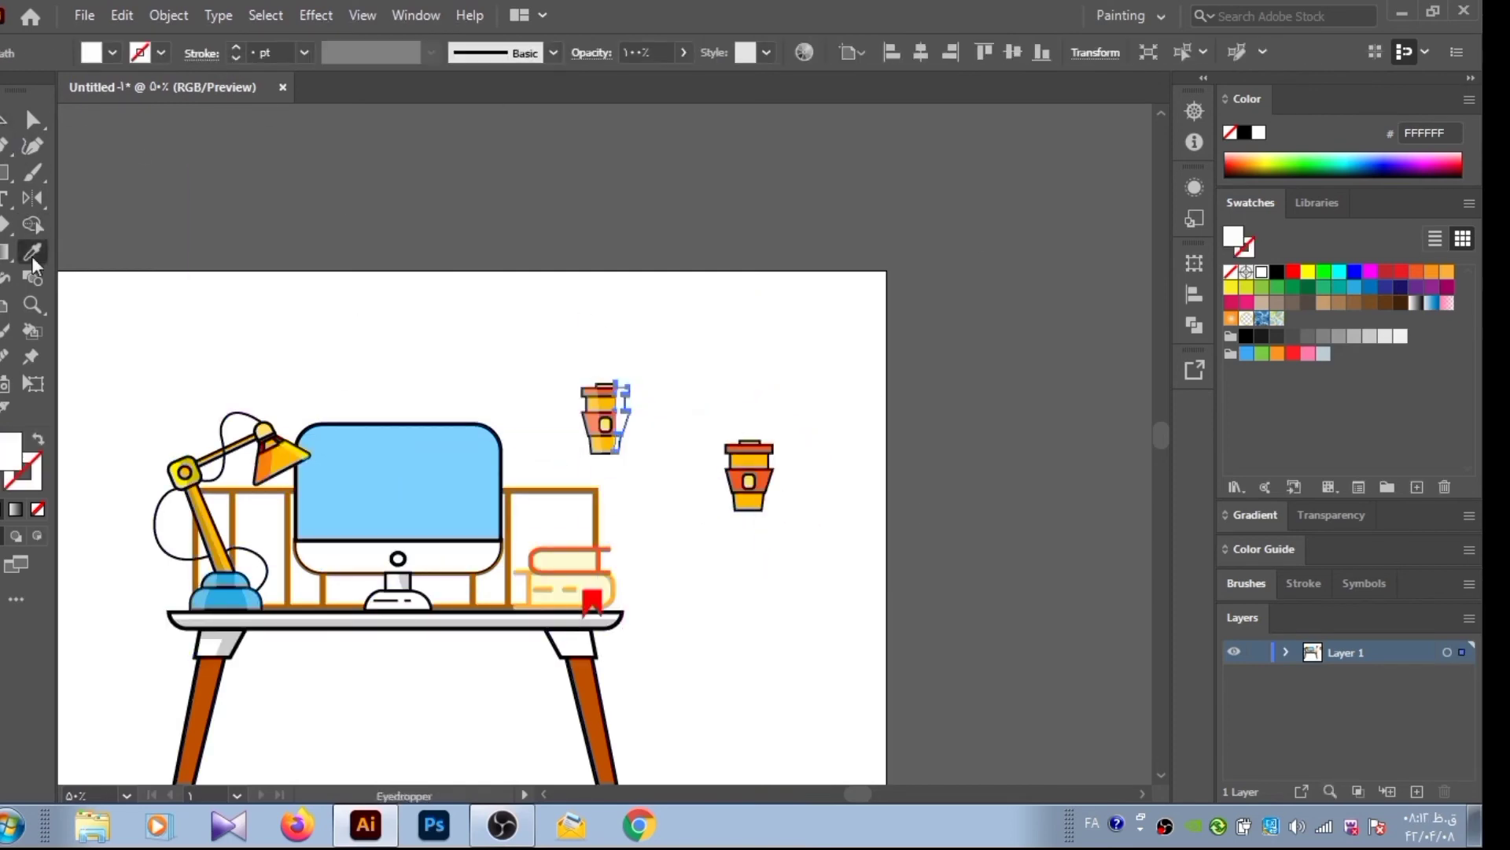
Drag the right cup onto the left cup and select everything for Shape Builder
{"action": "key", "text": "v"}
{"action": "mouse_move", "coordinate": [623, 427]}
{"action": "left_mouse_down"}
{"action": "mouse_move", "coordinate": [592, 521]}
{"action": "mouse_move", "coordinate": [636, 472]}
{"action": "left_mouse_up"}
{"action": "key", "text": "ctrl+a"}
{"action": "key", "text": "shift+m"}
Build the shelf regions around the monitor, books and lamp, and recolour them light cream
{"action": "left_click", "coordinate": [543, 523]}
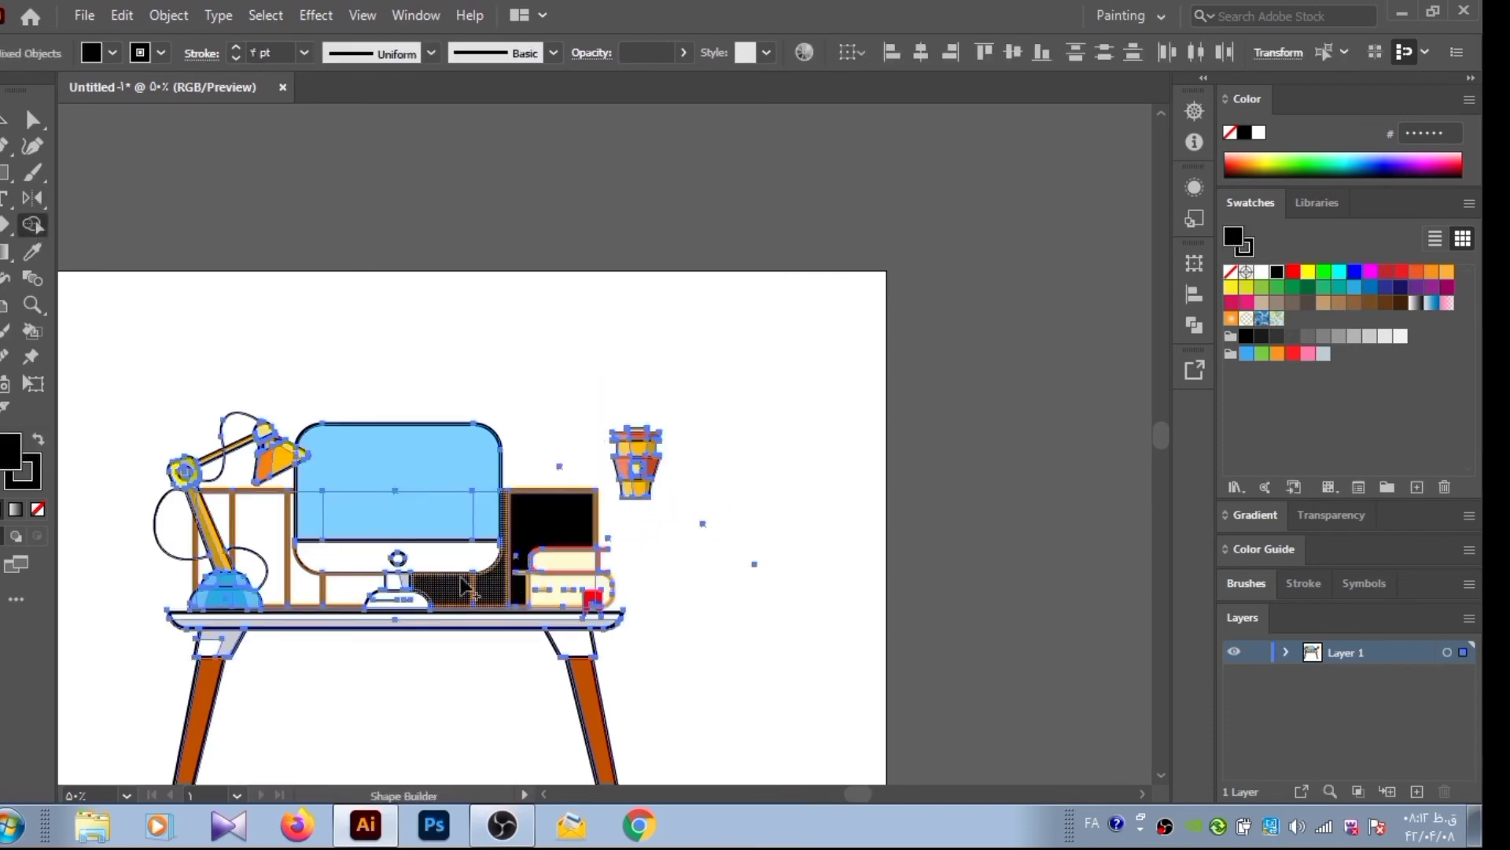
{"action": "left_click_drag", "start_coordinate": [464, 586], "coordinate": [242, 568]}
{"action": "left_click", "coordinate": [222, 551]}
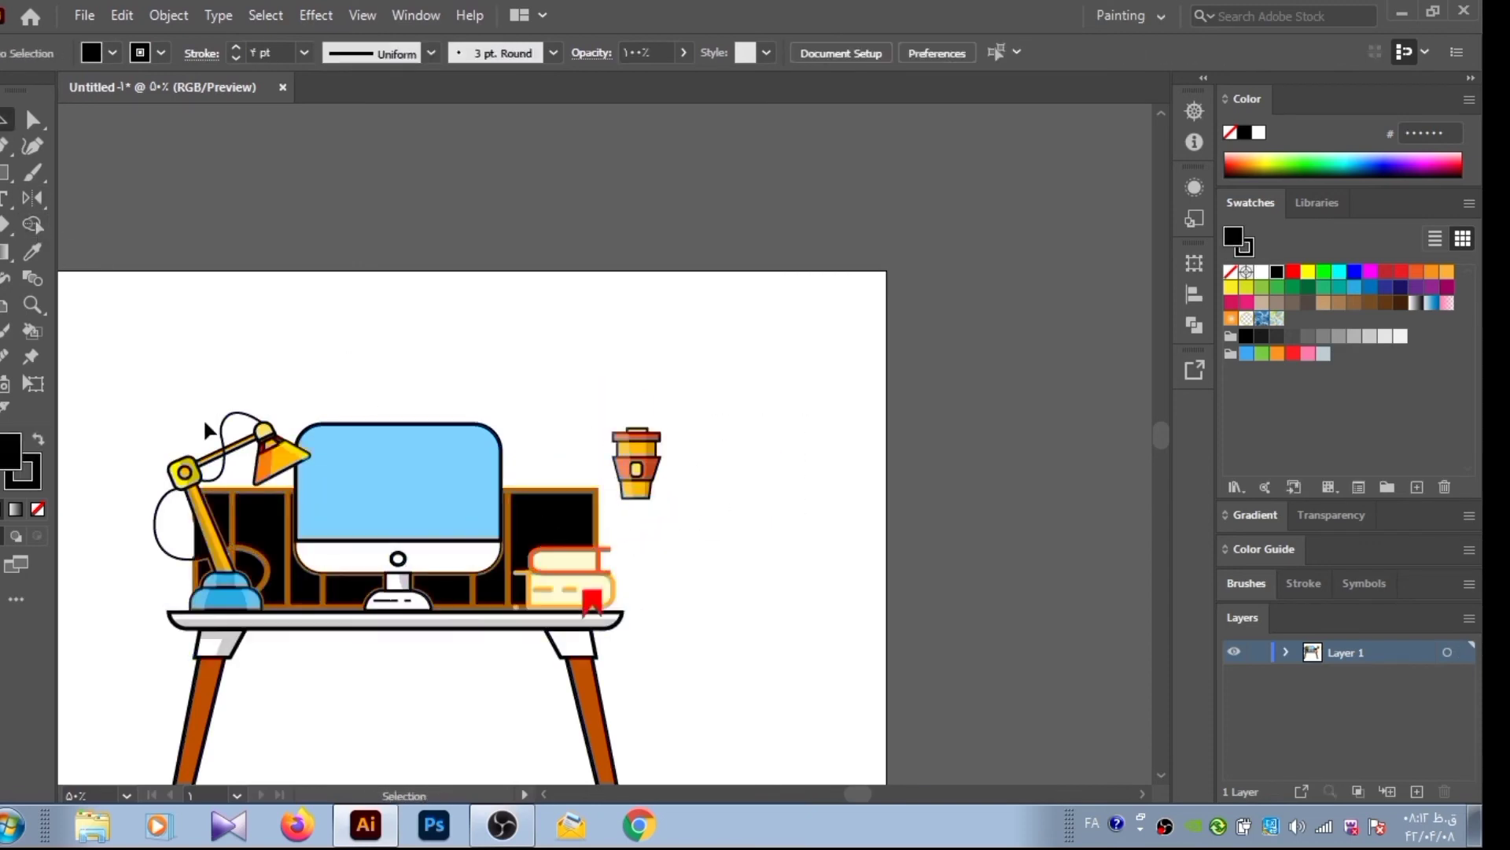
{"action": "key", "text": "v"}
{"action": "left_click", "coordinate": [187, 437]}
{"action": "left_click", "coordinate": [303, 590], "text": "shift"}
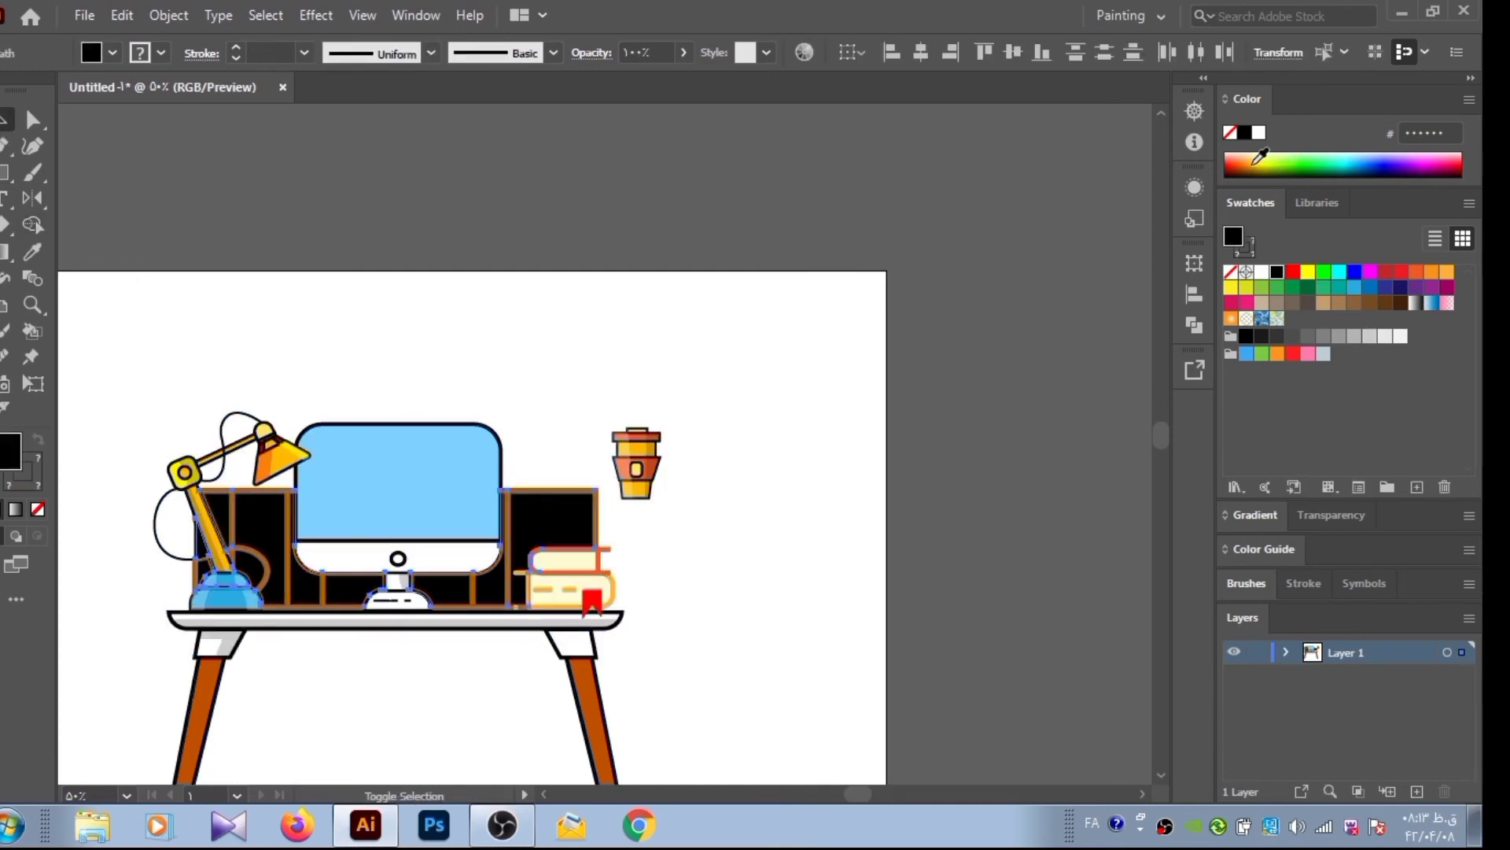
{"action": "left_click_drag", "start_coordinate": [1259, 157], "coordinate": [1259, 144]}
Lighten the books' fill to a paler pink
{"action": "left_click", "coordinate": [566, 561]}
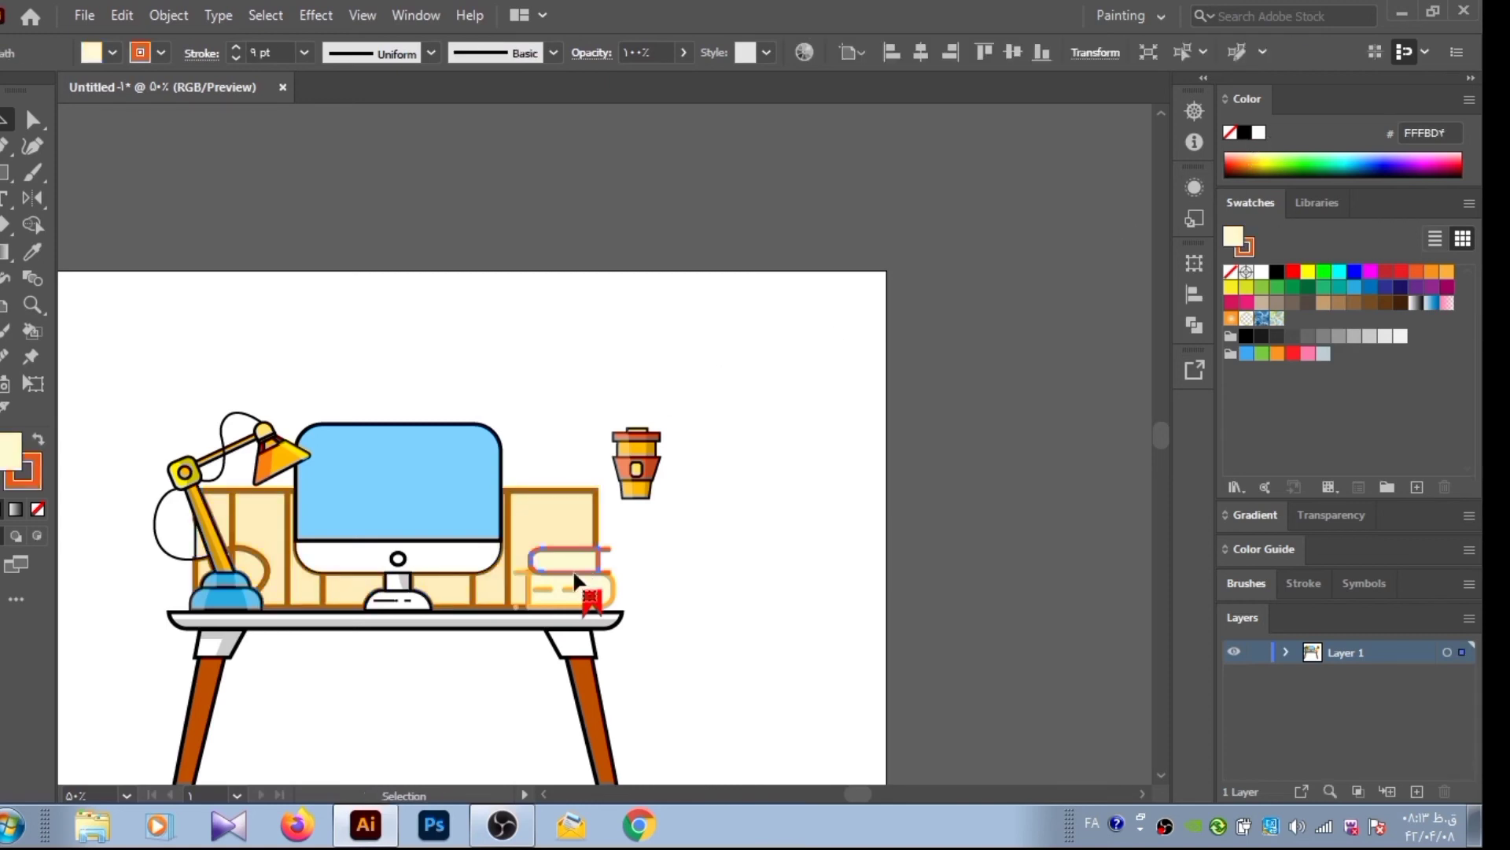
{"action": "left_click_drag", "start_coordinate": [1360, 146], "coordinate": [1240, 145]}
{"action": "left_click", "coordinate": [1268, 157]}
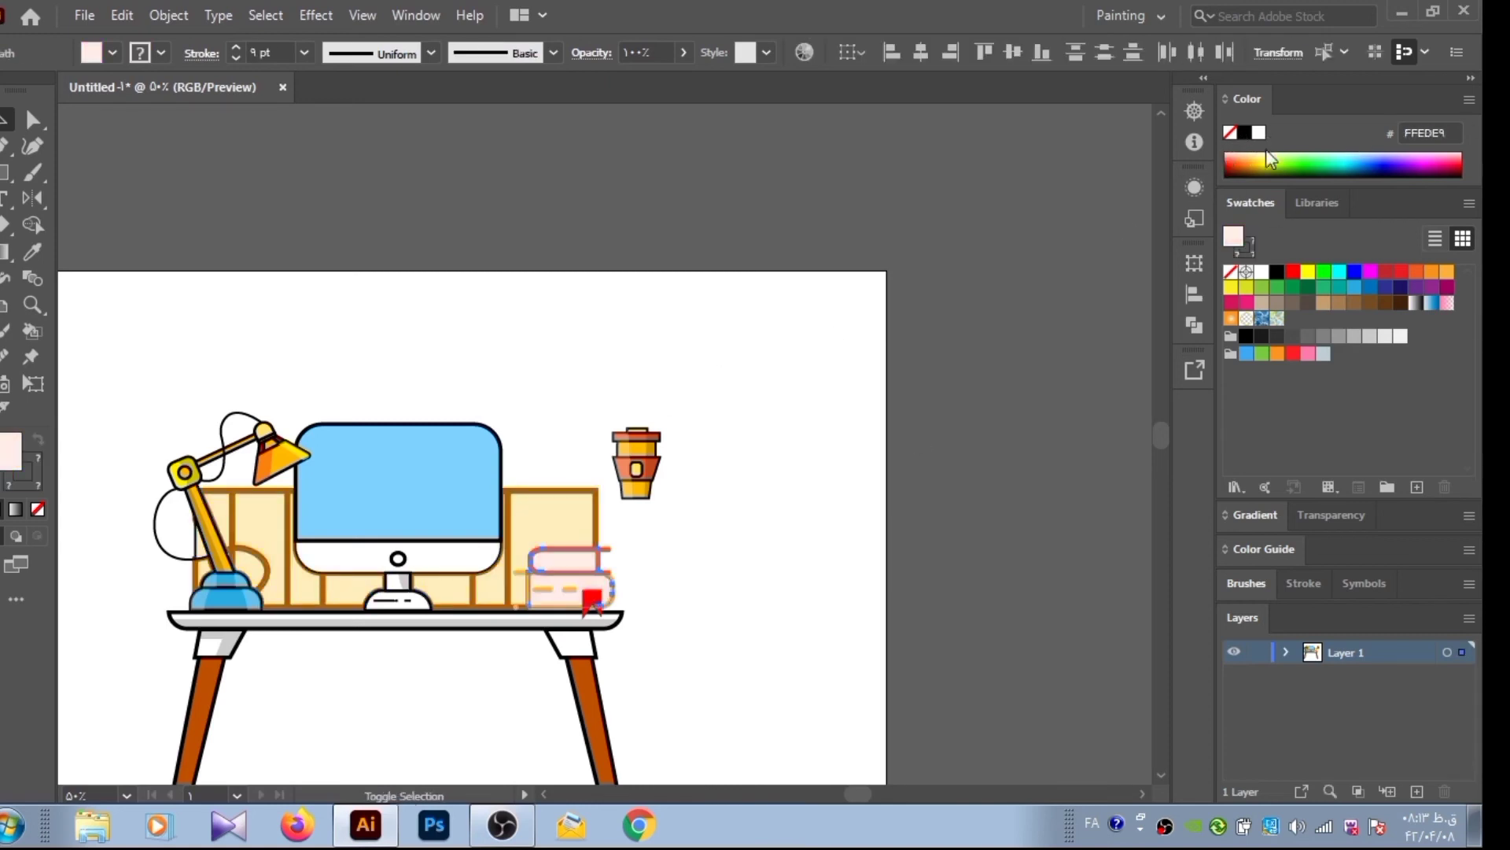
{"action": "left_click", "coordinate": [719, 529]}
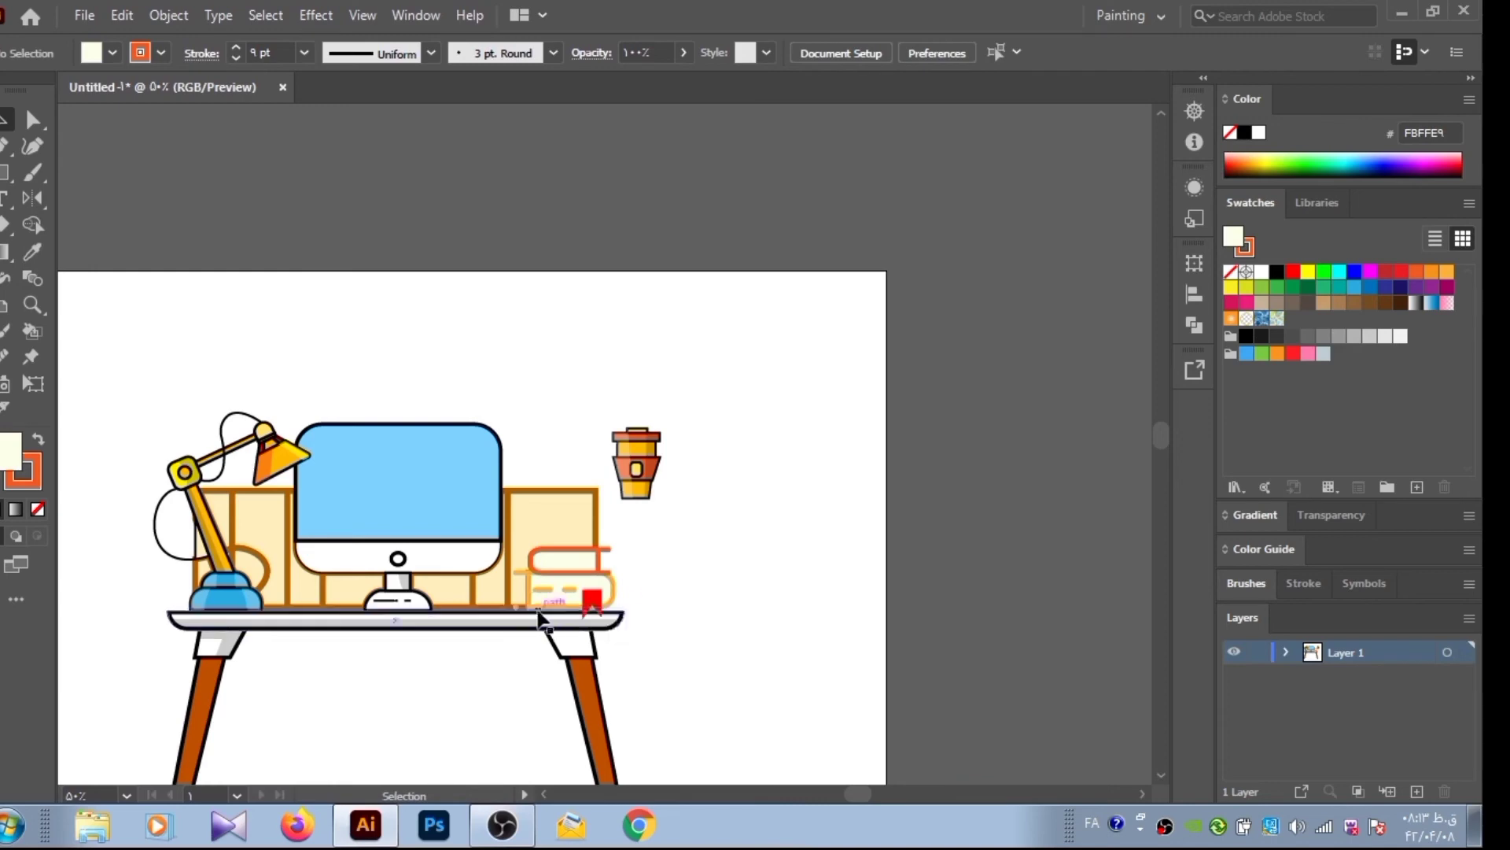
Select the whole coffee cup and place it on top of the book stack
{"action": "left_click_drag", "start_coordinate": [540, 598], "coordinate": [667, 583]}
{"action": "key", "text": "ctrl+plus"}
{"action": "key", "text": "ctrl+plus"}
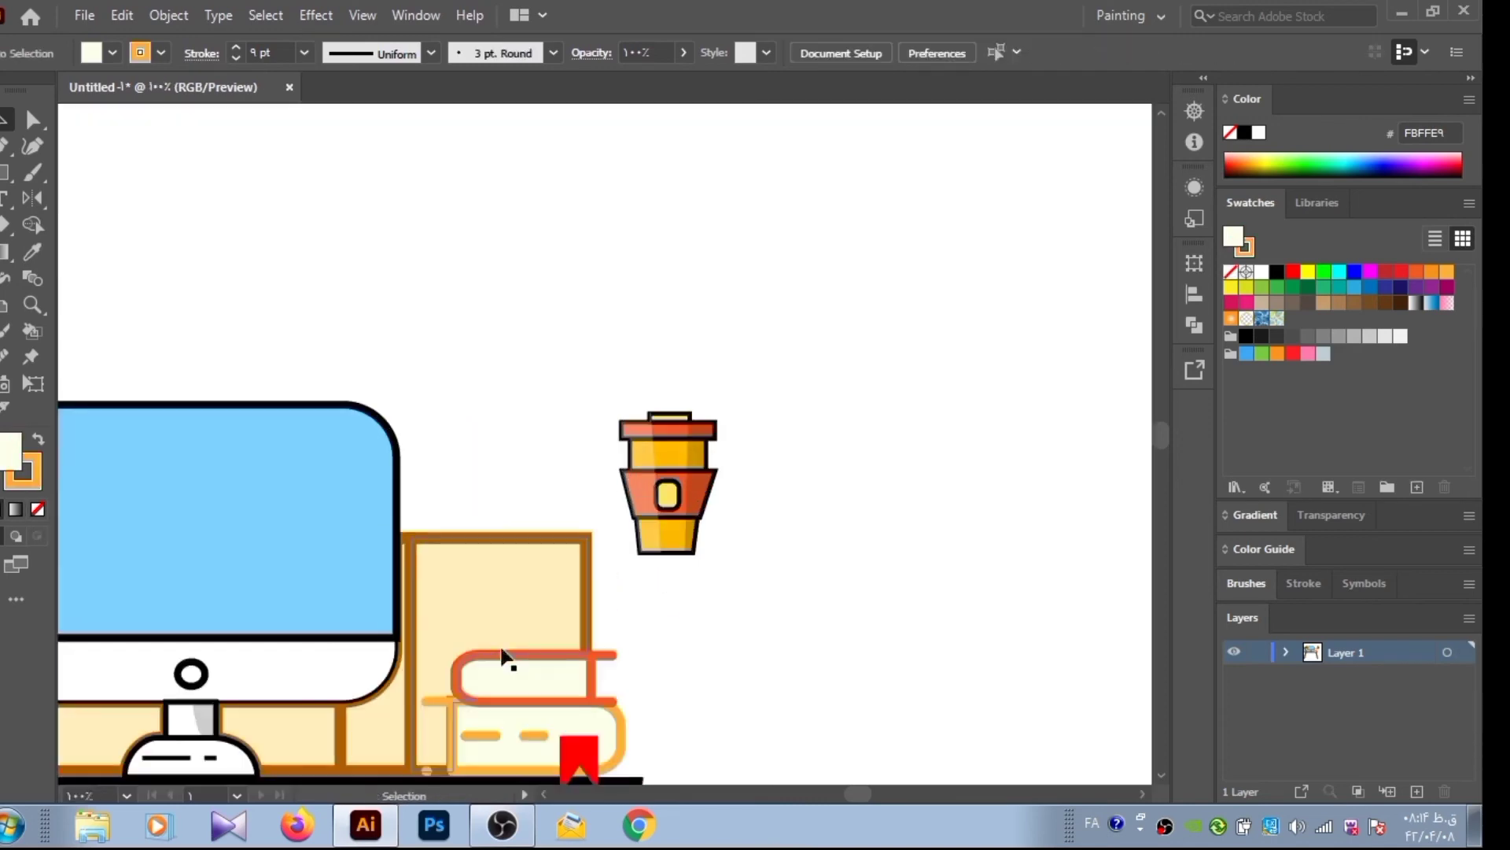
{"action": "left_click_drag", "start_coordinate": [429, 778], "coordinate": [472, 779]}
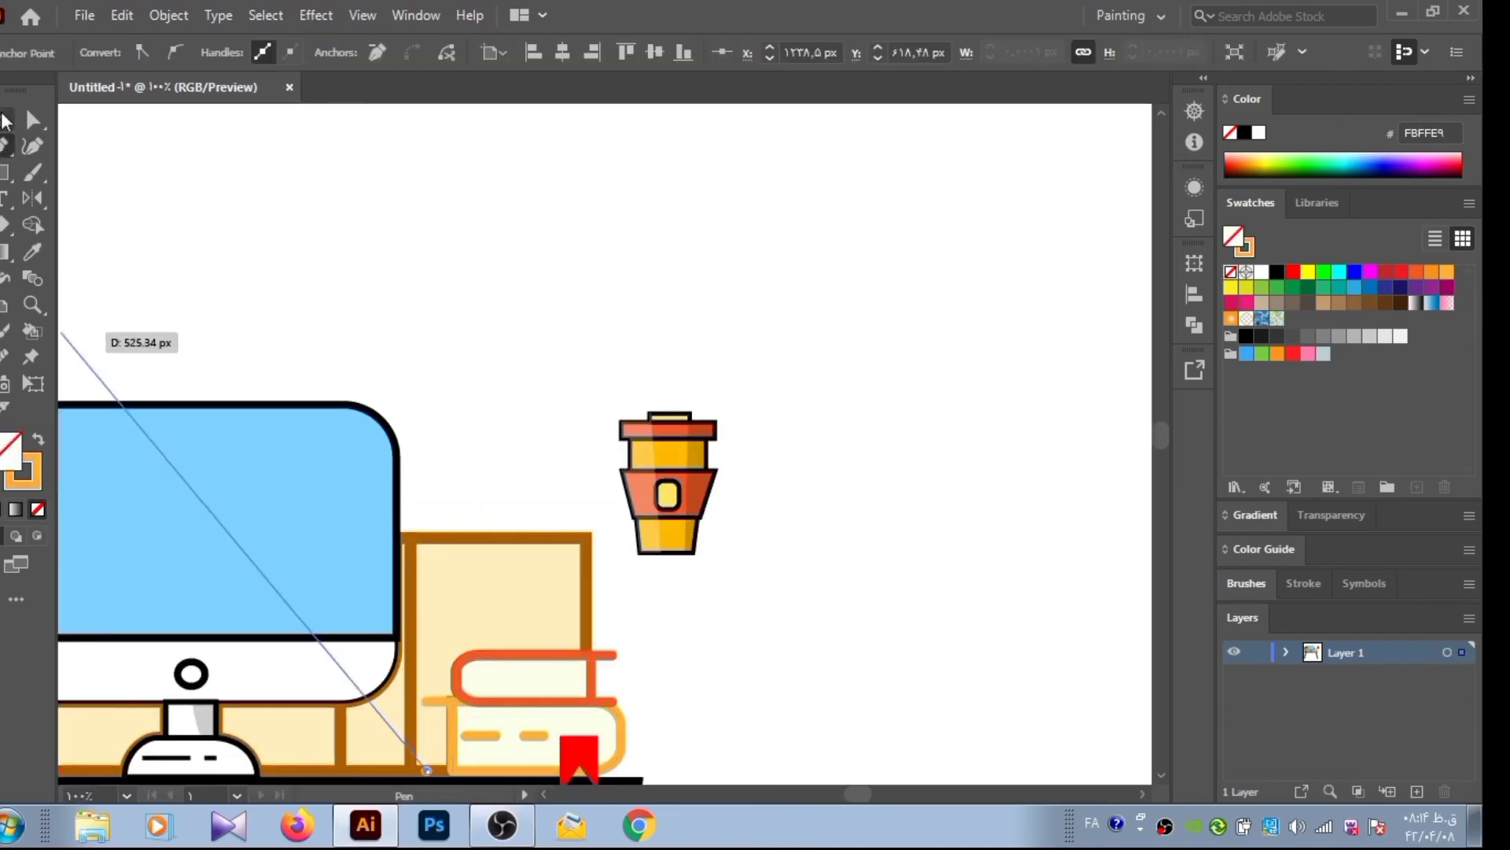
{"action": "key", "text": "v"}
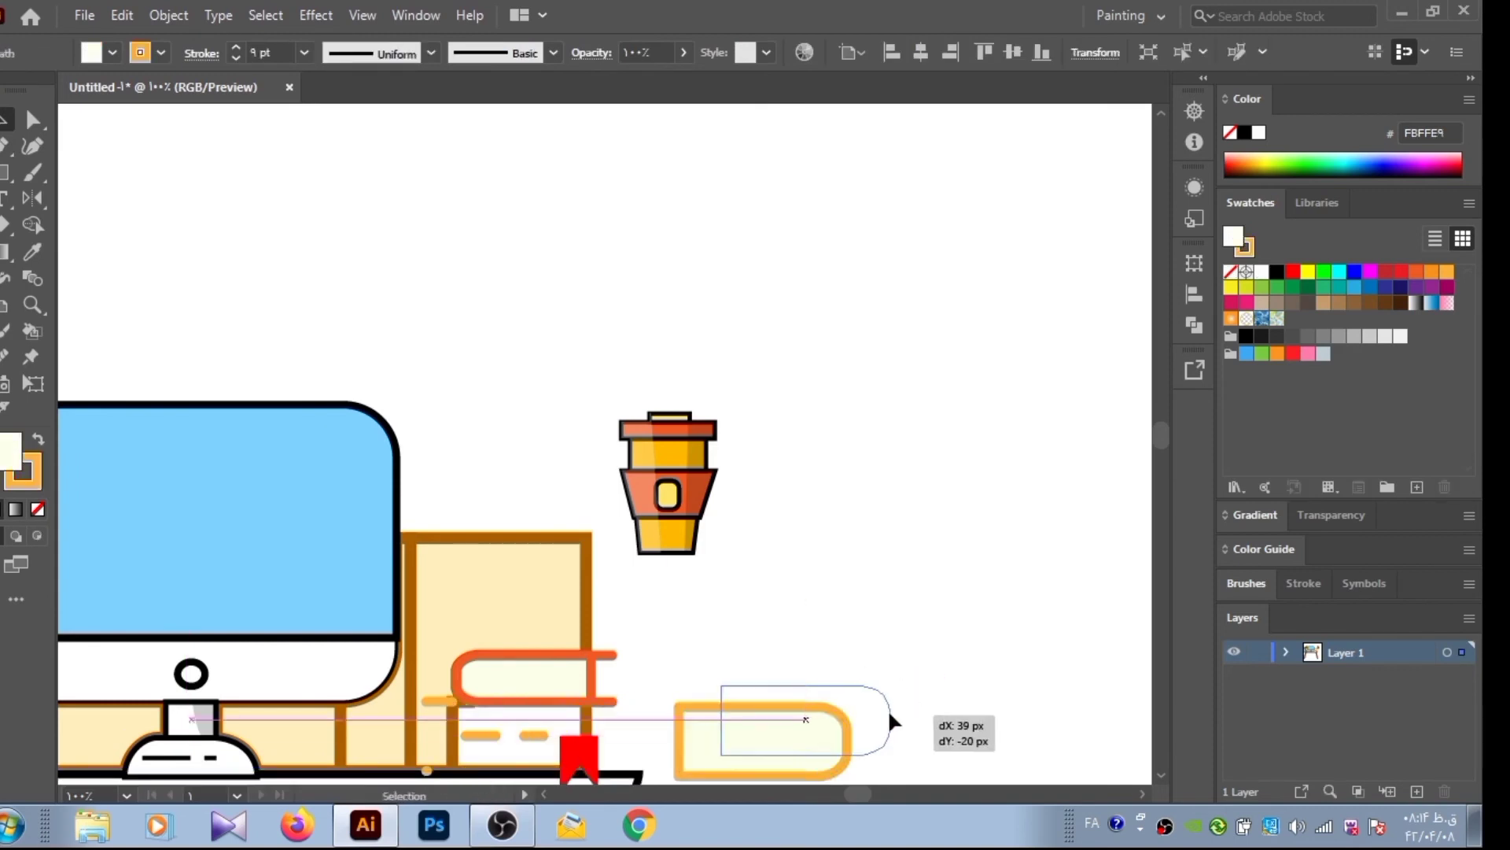
{"action": "left_click_drag", "start_coordinate": [622, 719], "coordinate": [626, 720]}
{"action": "left_click", "coordinate": [4, 146]}
{"action": "left_click", "coordinate": [429, 771]}
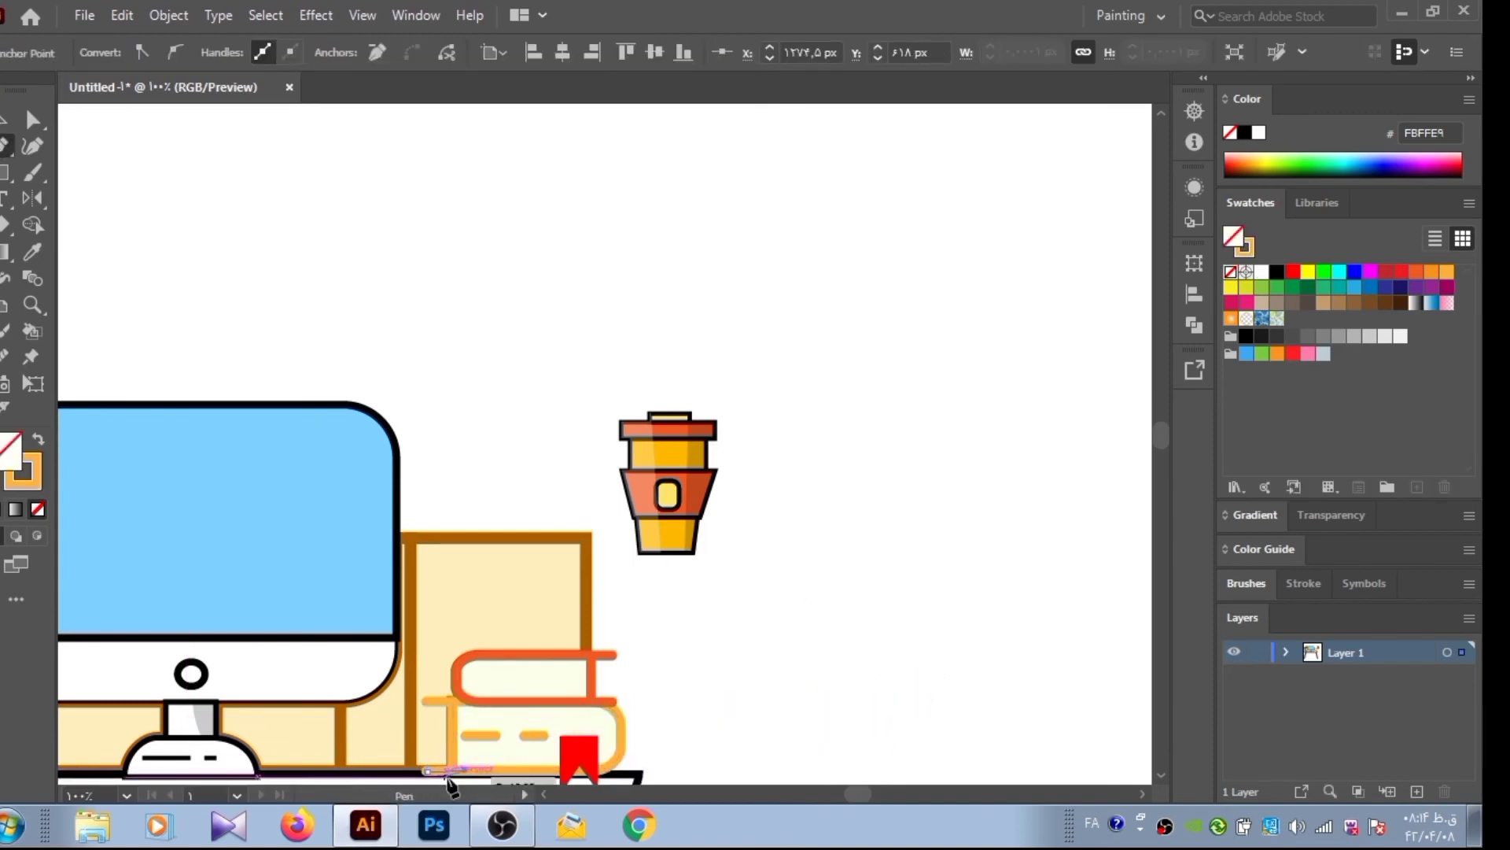
{"action": "key", "text": "v"}
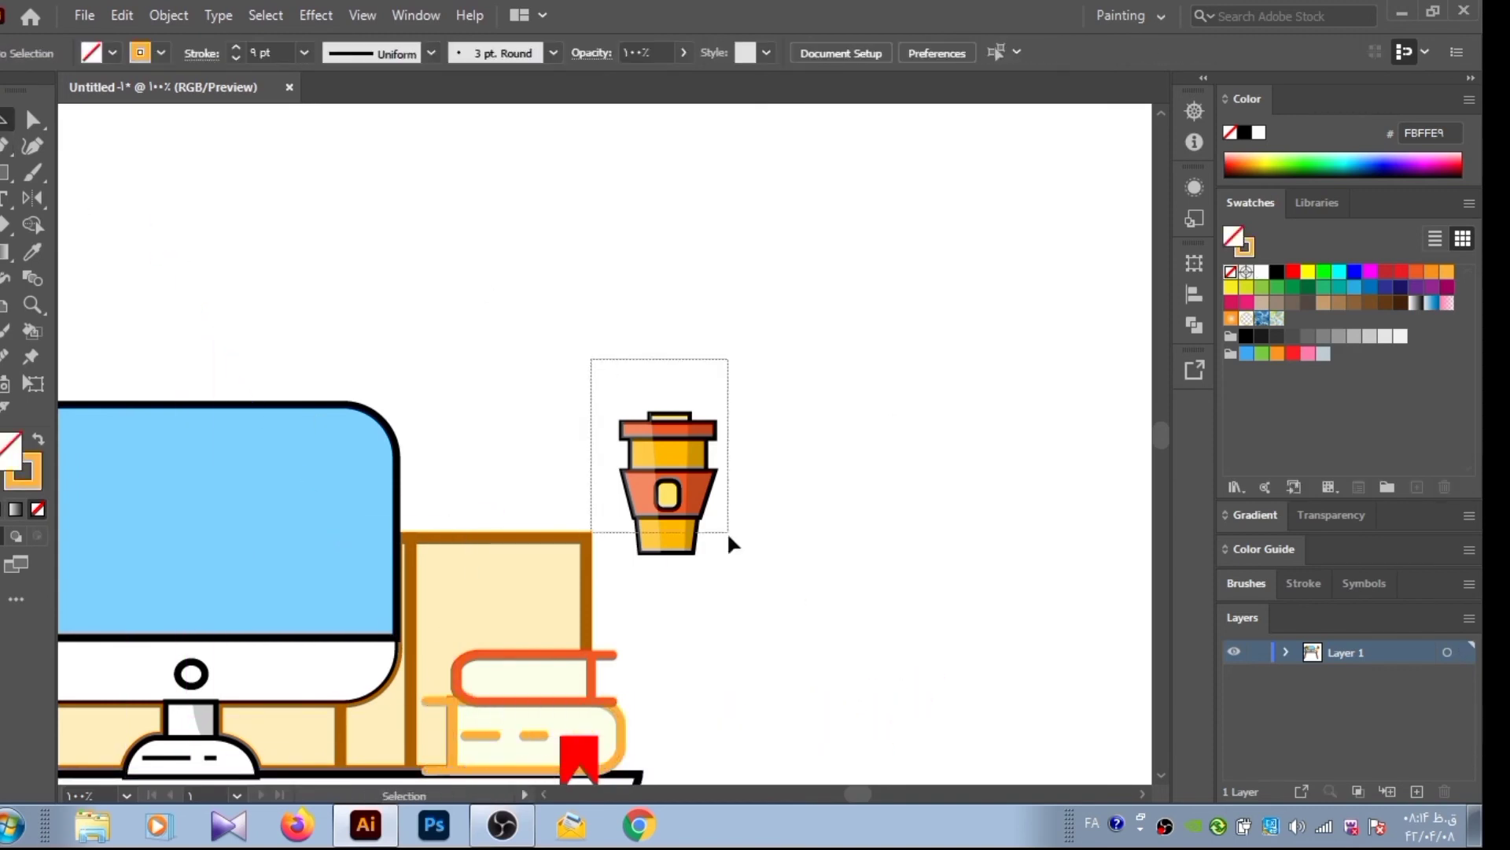
{"action": "left_click_drag", "start_coordinate": [590, 356], "coordinate": [727, 534]}
{"action": "left_click_drag", "start_coordinate": [711, 478], "coordinate": [572, 575]}
{"action": "key", "text": "ctrl+minus"}
{"action": "key", "text": "ctrl+minus"}
Recolour both desk legs bright orange E97B00
{"action": "scroll", "coordinate": [689, 568], "scroll_direction": "left", "scroll_amount": 3}
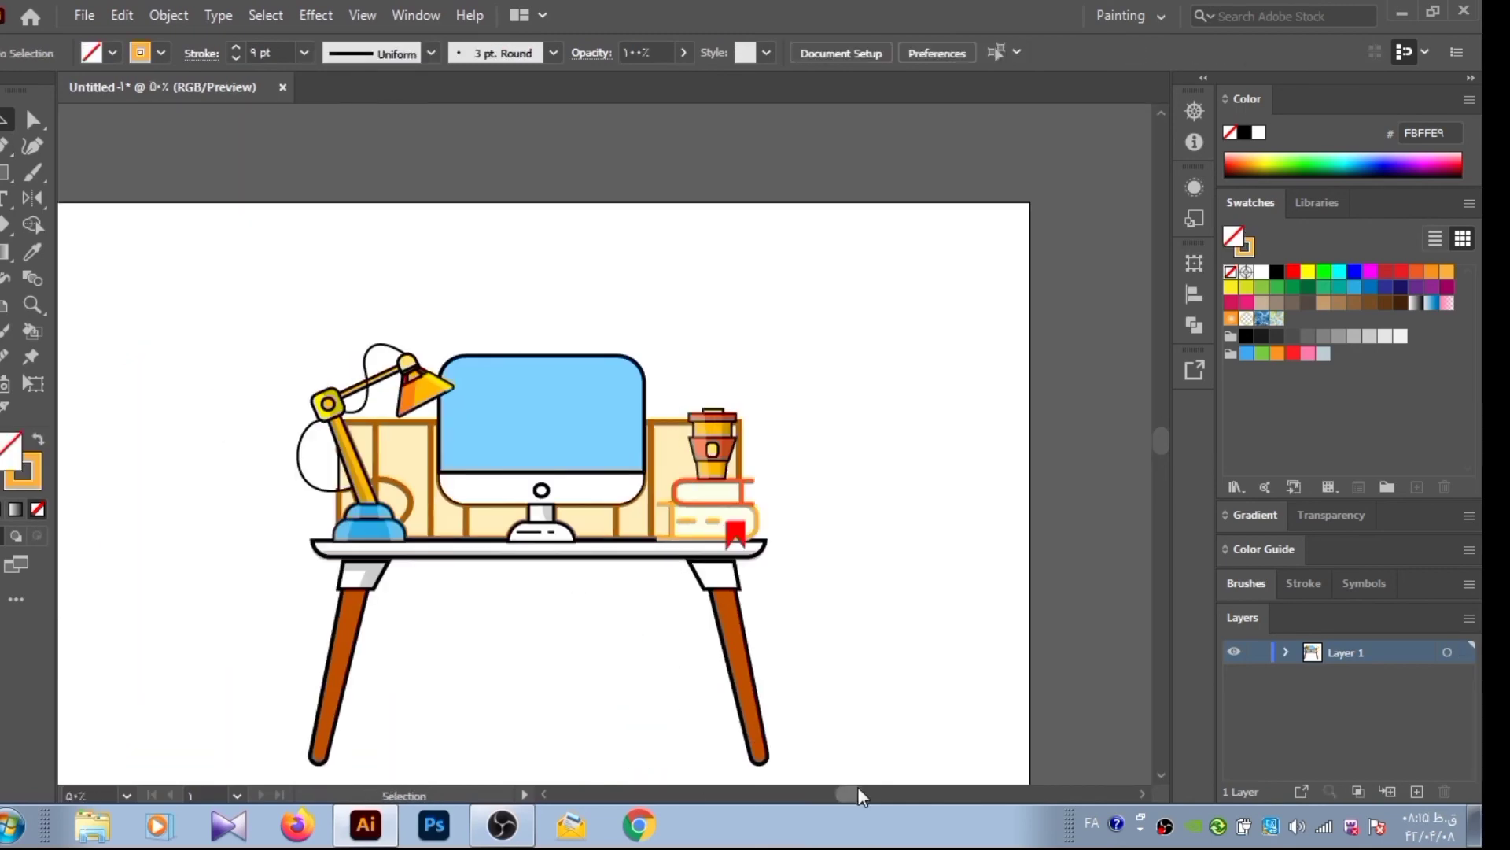
{"action": "left_click", "coordinate": [377, 674]}
{"action": "left_click_drag", "start_coordinate": [1258, 158], "coordinate": [1259, 162]}
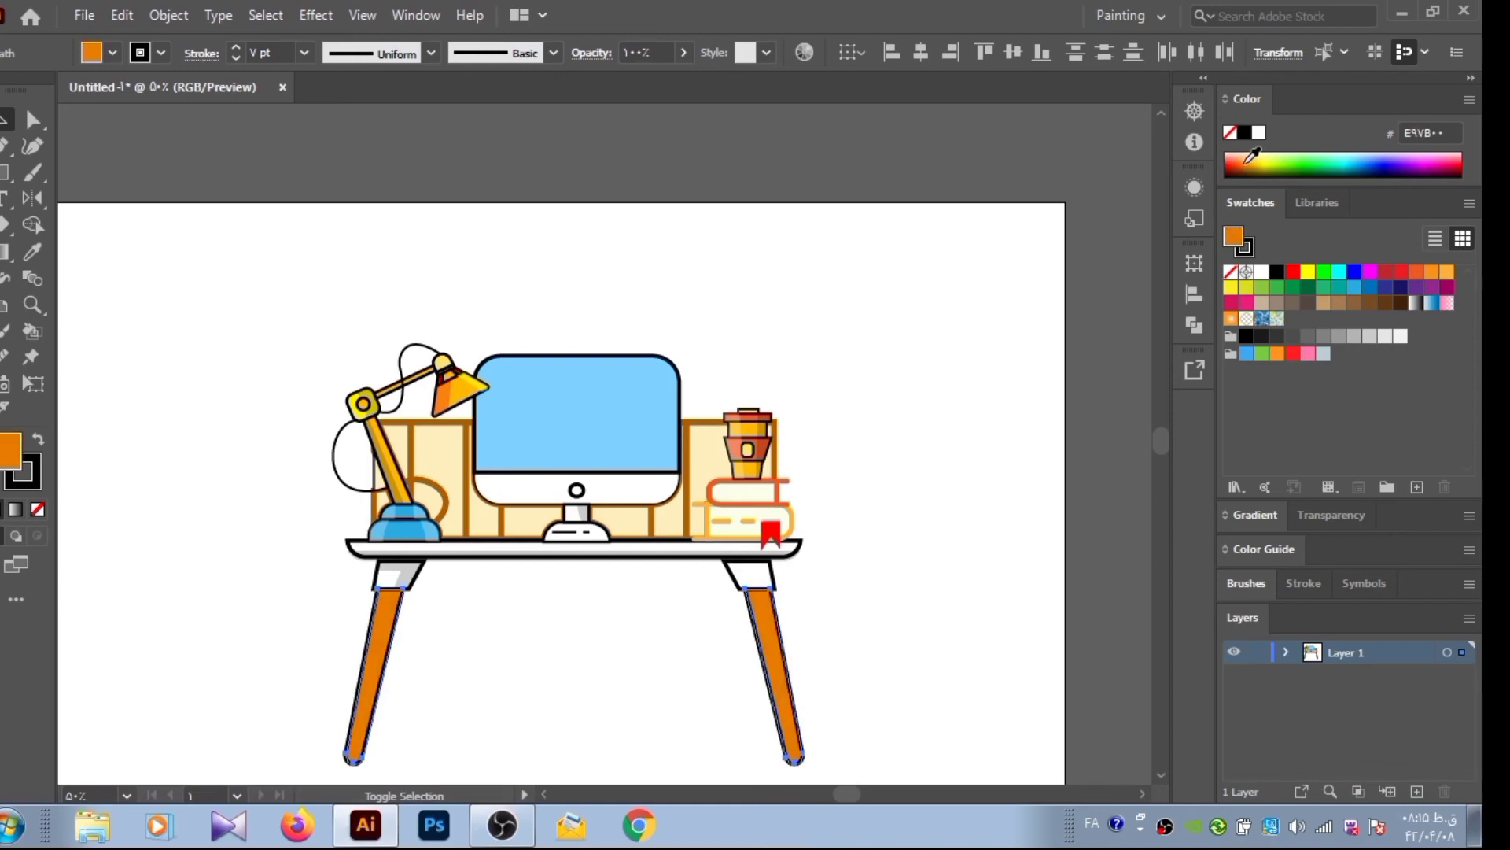
{"action": "left_click", "coordinate": [314, 263]}
Duplicate the entire desk scene to the left and begin a path near the lamp head
{"action": "key", "text": "ctrl+a"}
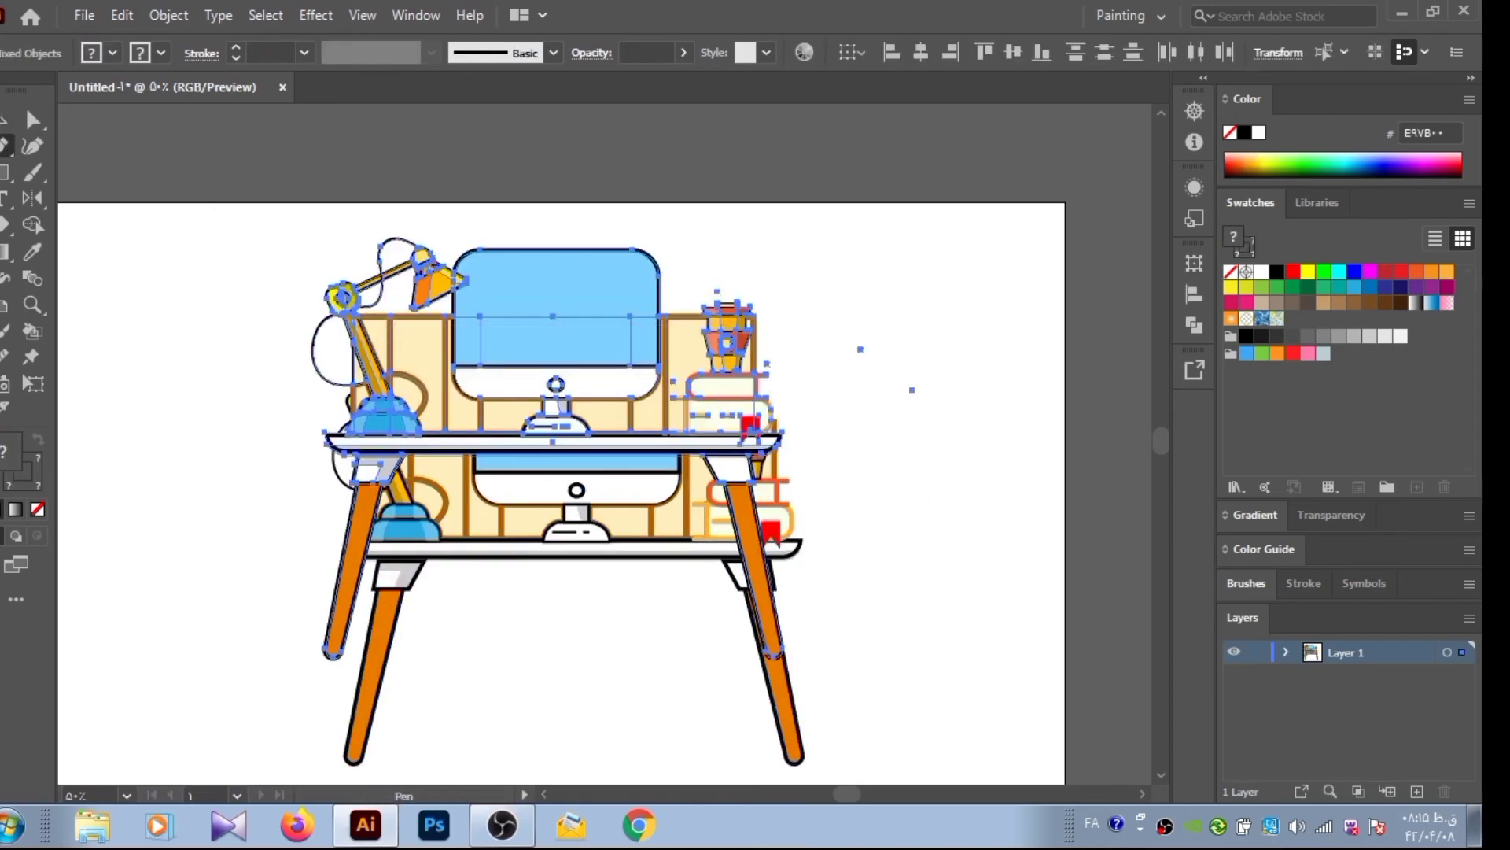
{"action": "left_click_drag", "start_coordinate": [561, 551], "coordinate": [251, 382]}
{"action": "scroll", "coordinate": [801, 394], "scroll_direction": "left", "scroll_amount": 5}
{"action": "left_click_drag", "start_coordinate": [801, 393], "coordinate": [576, 429]}
{"action": "left_click", "coordinate": [519, 216]}
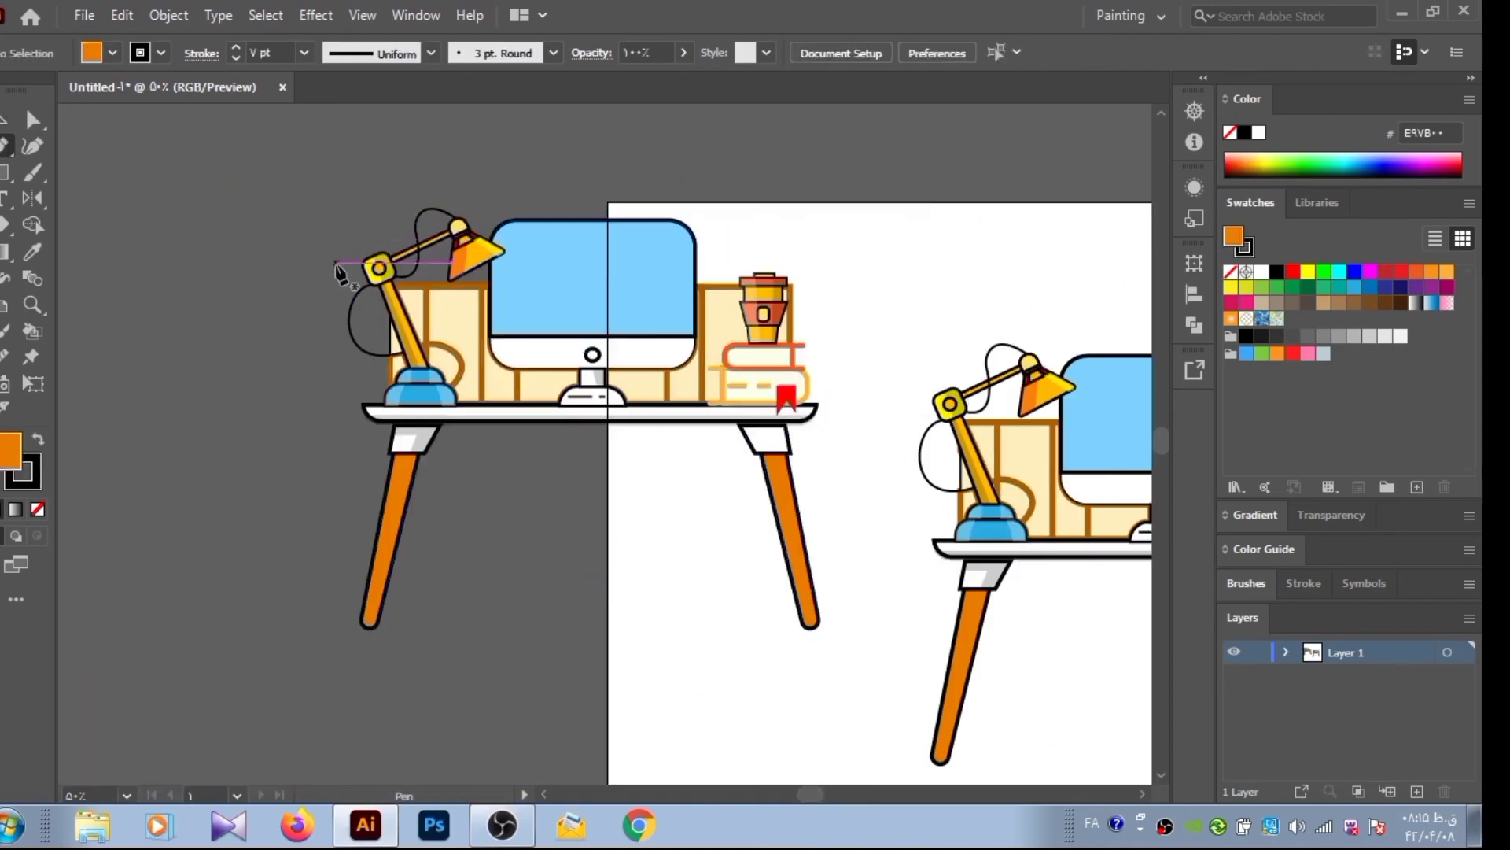
{"action": "left_click", "coordinate": [453, 240]}
{"action": "left_click", "coordinate": [440, 476]}
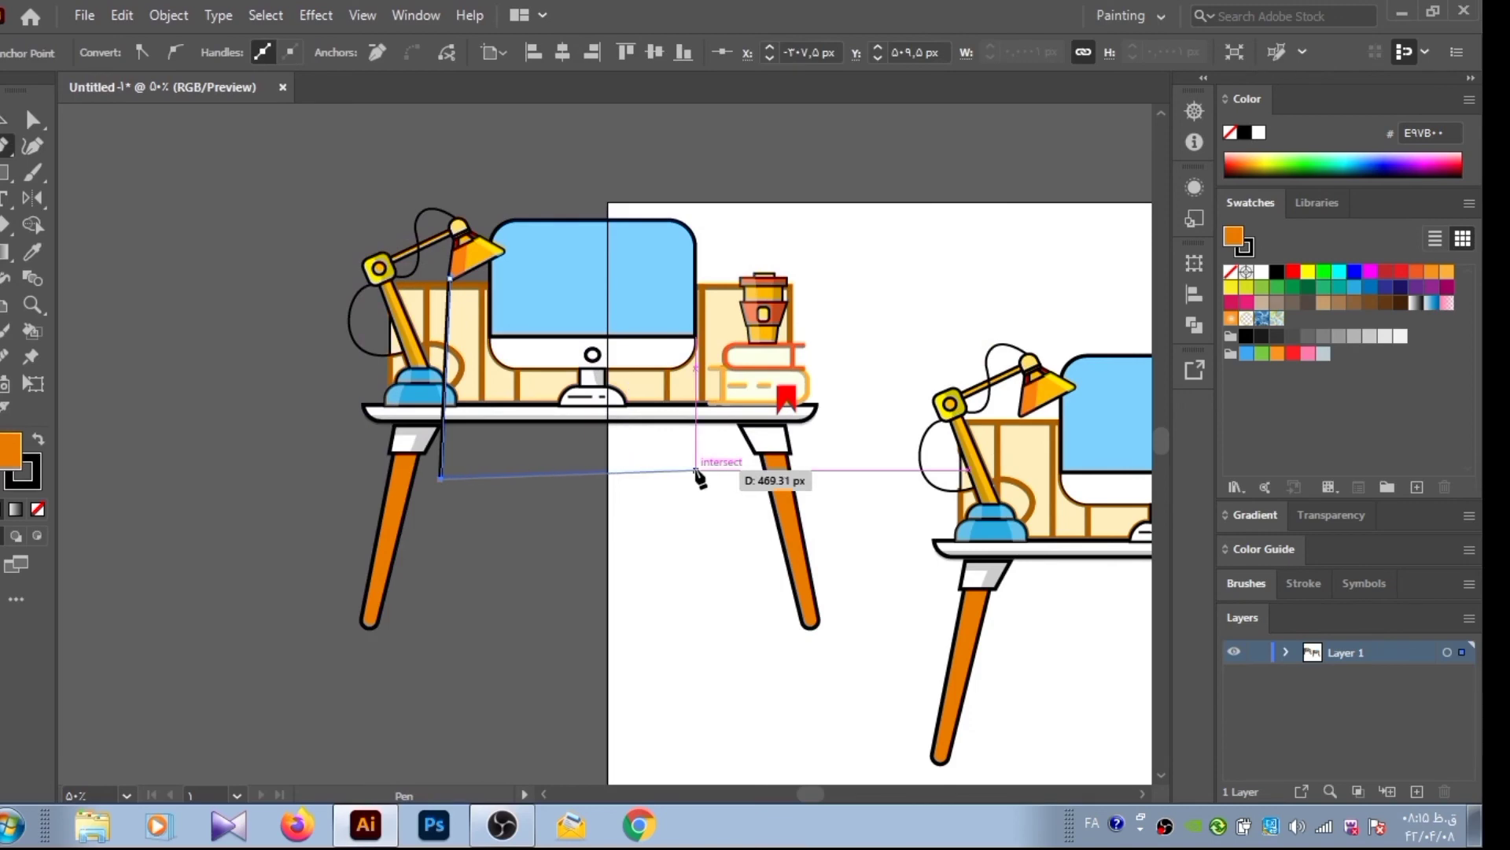
Outline the light-beam polygon from the lamp head down past the desk top
{"action": "left_click", "coordinate": [505, 251]}
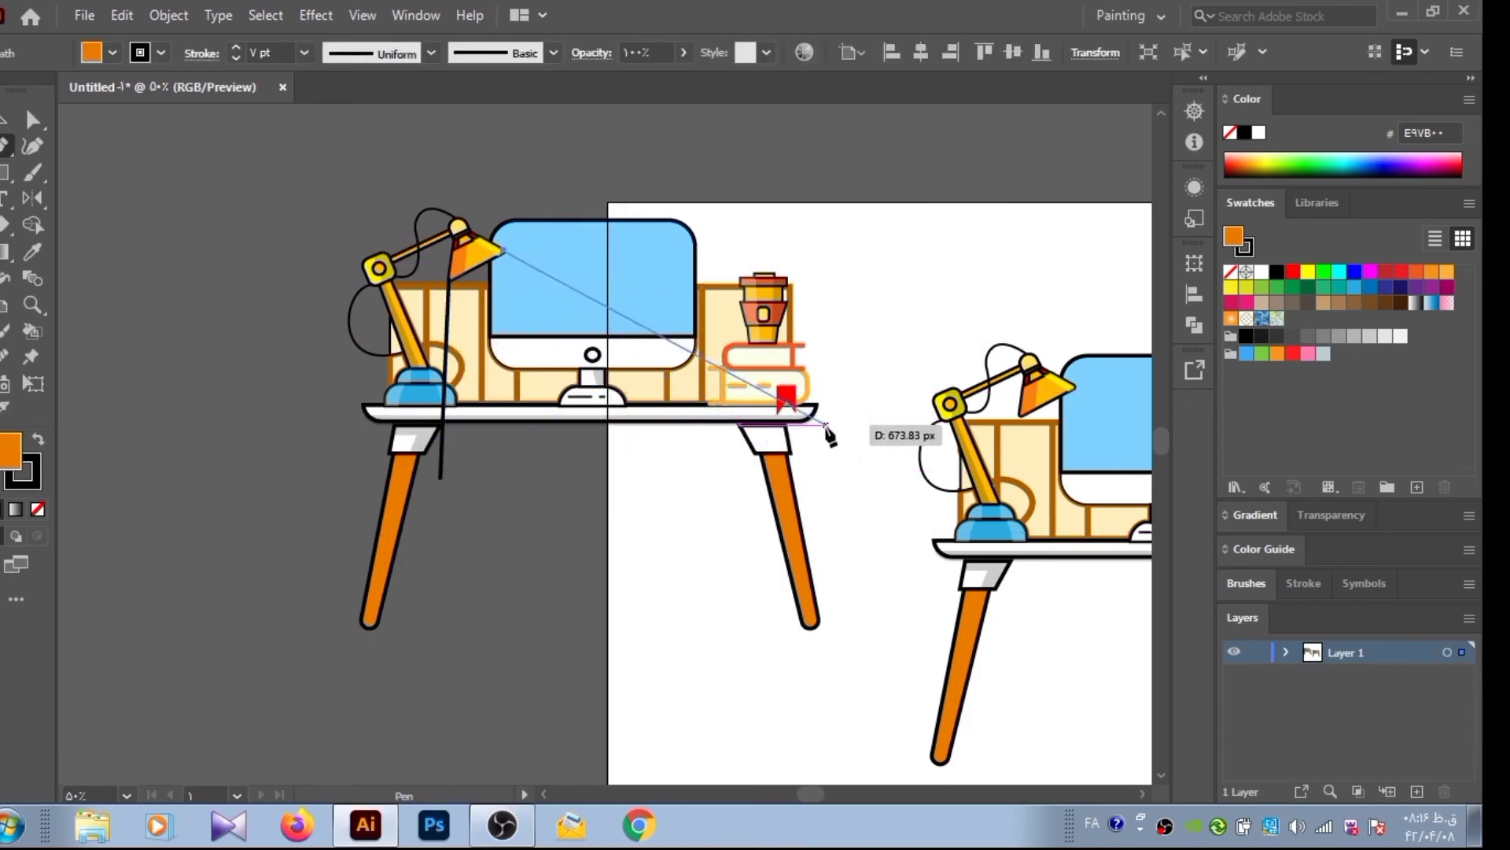
{"action": "left_click", "coordinate": [827, 424]}
{"action": "left_click", "coordinate": [691, 425]}
{"action": "left_click", "coordinate": [678, 461]}
{"action": "left_click", "coordinate": [442, 476]}
Trim the beam below the desk top and merge its pieces into one triangle
{"action": "left_click", "coordinate": [4, 120]}
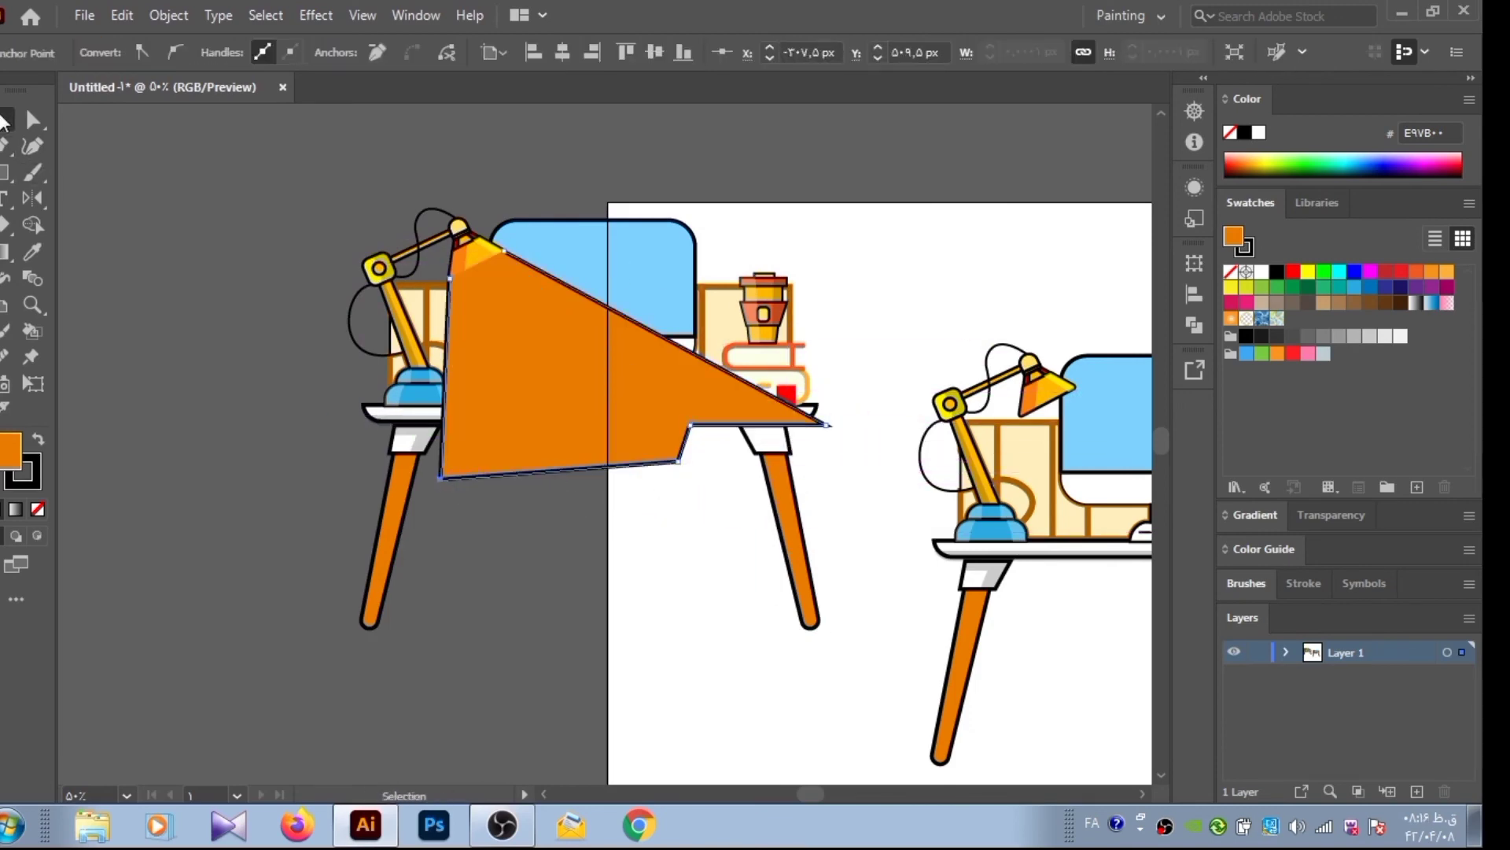
{"action": "key", "text": "shift+m"}
{"action": "key", "text": "ctrl+a"}
{"action": "left_click", "coordinate": [551, 448], "text": "alt"}
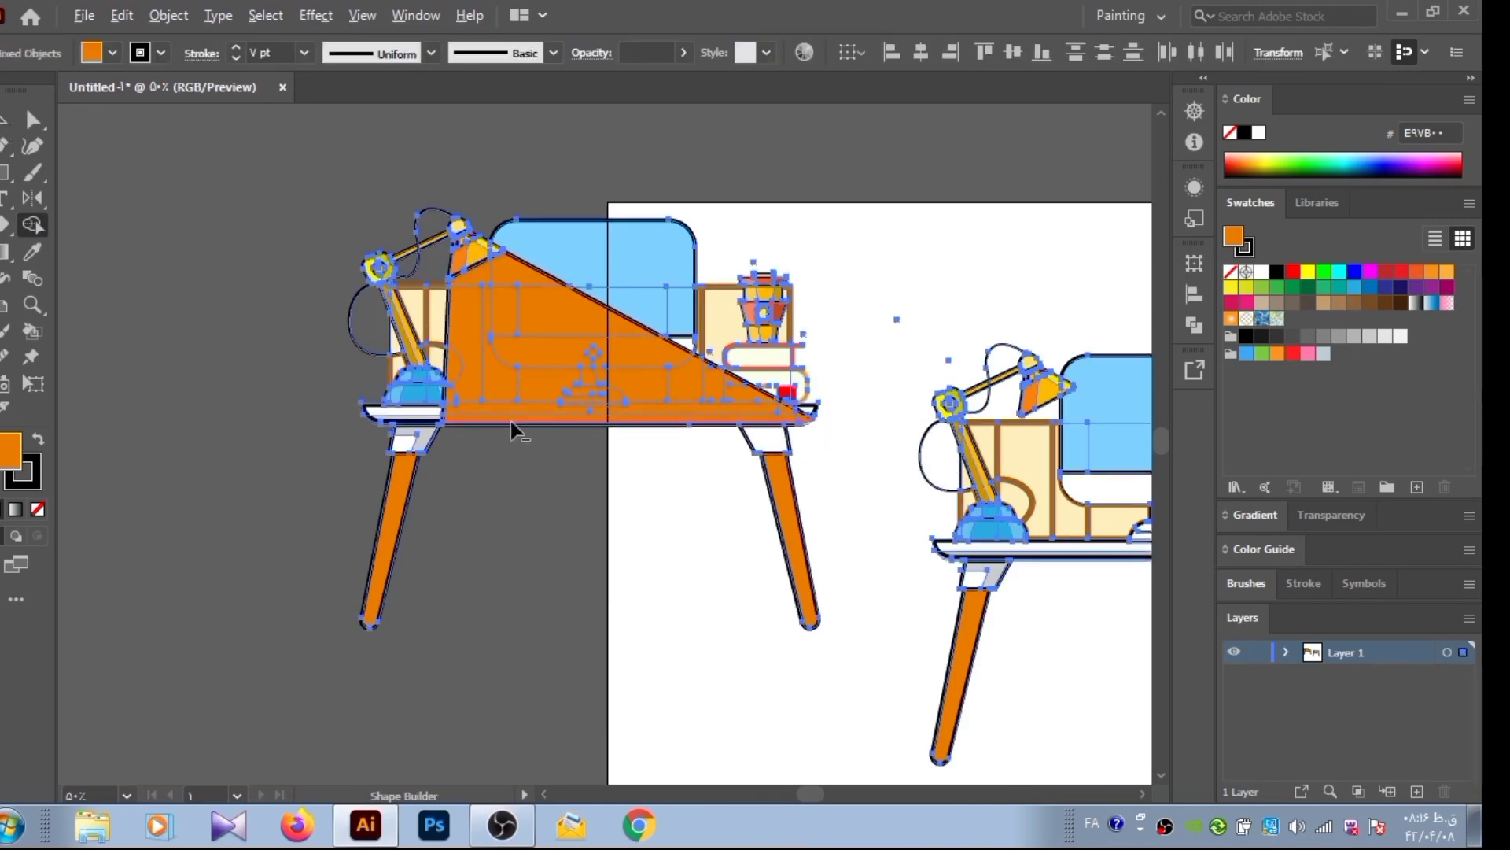
{"action": "left_click_drag", "start_coordinate": [497, 389], "coordinate": [716, 394]}
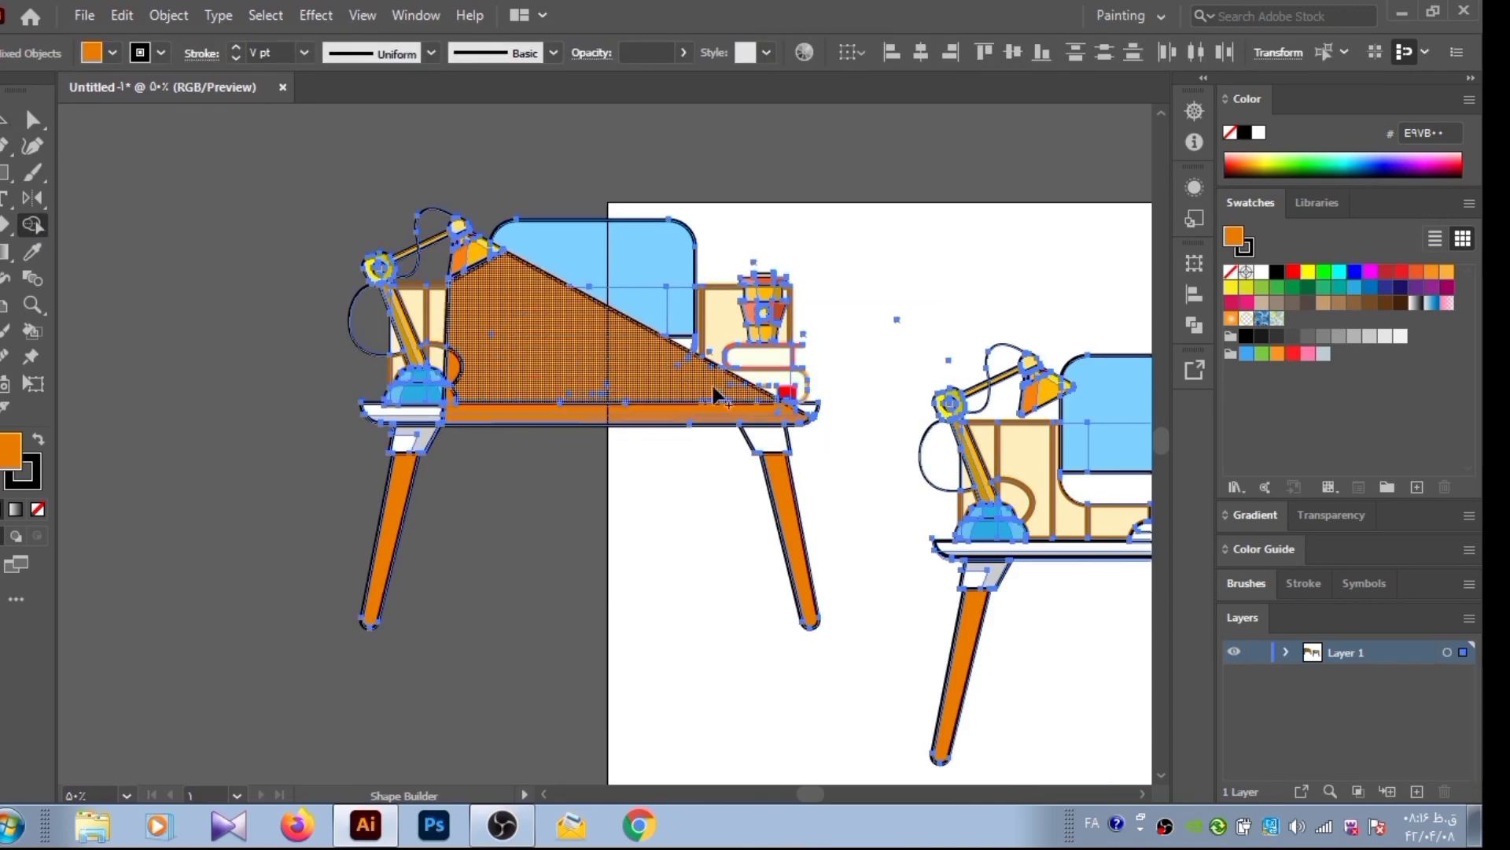
{"action": "left_click_drag", "start_coordinate": [455, 403], "coordinate": [667, 381]}
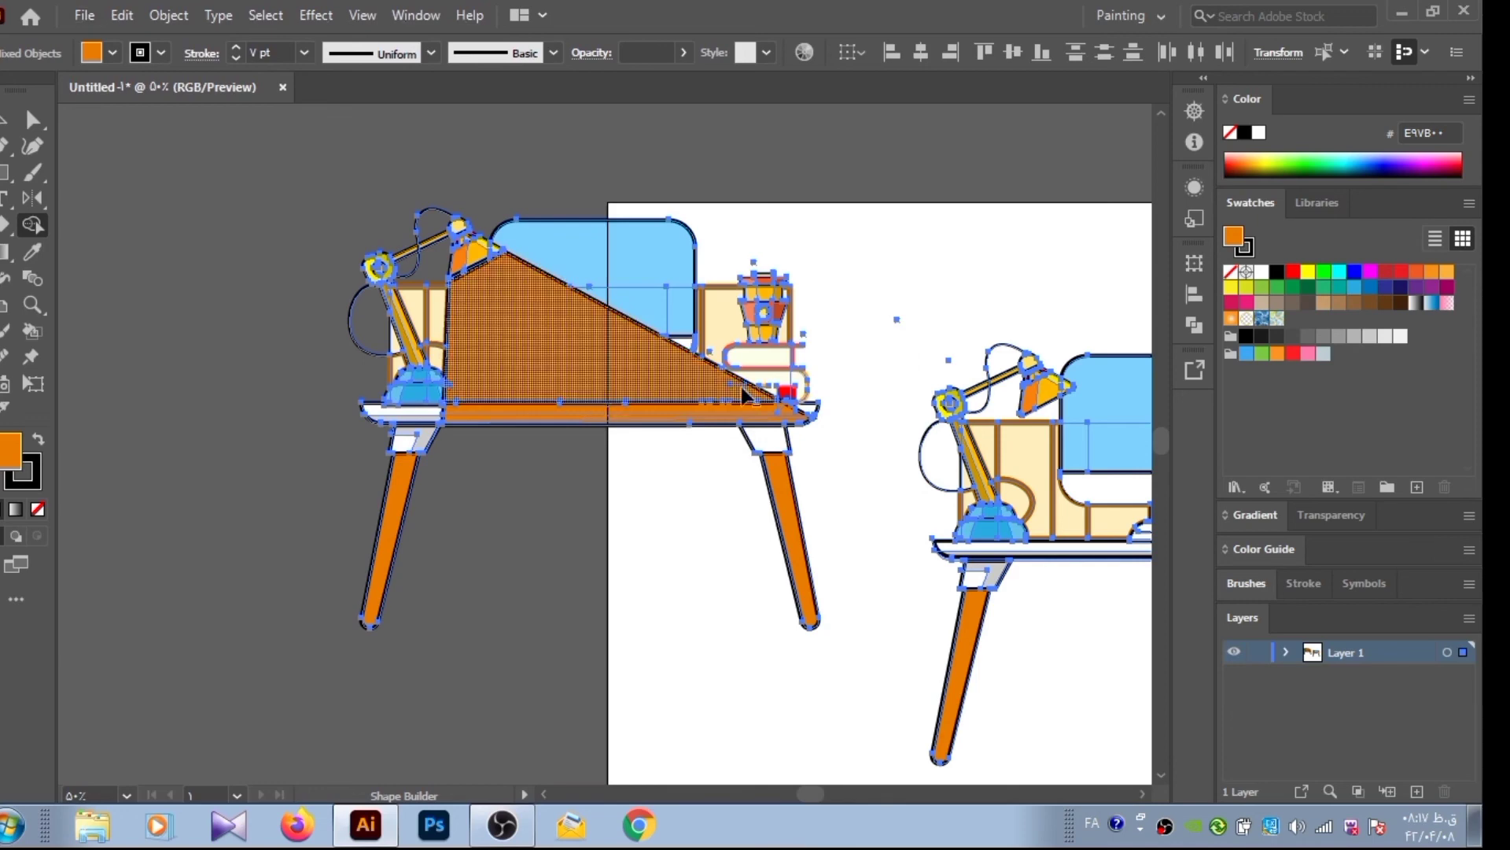
{"action": "left_click", "coordinate": [455, 399]}
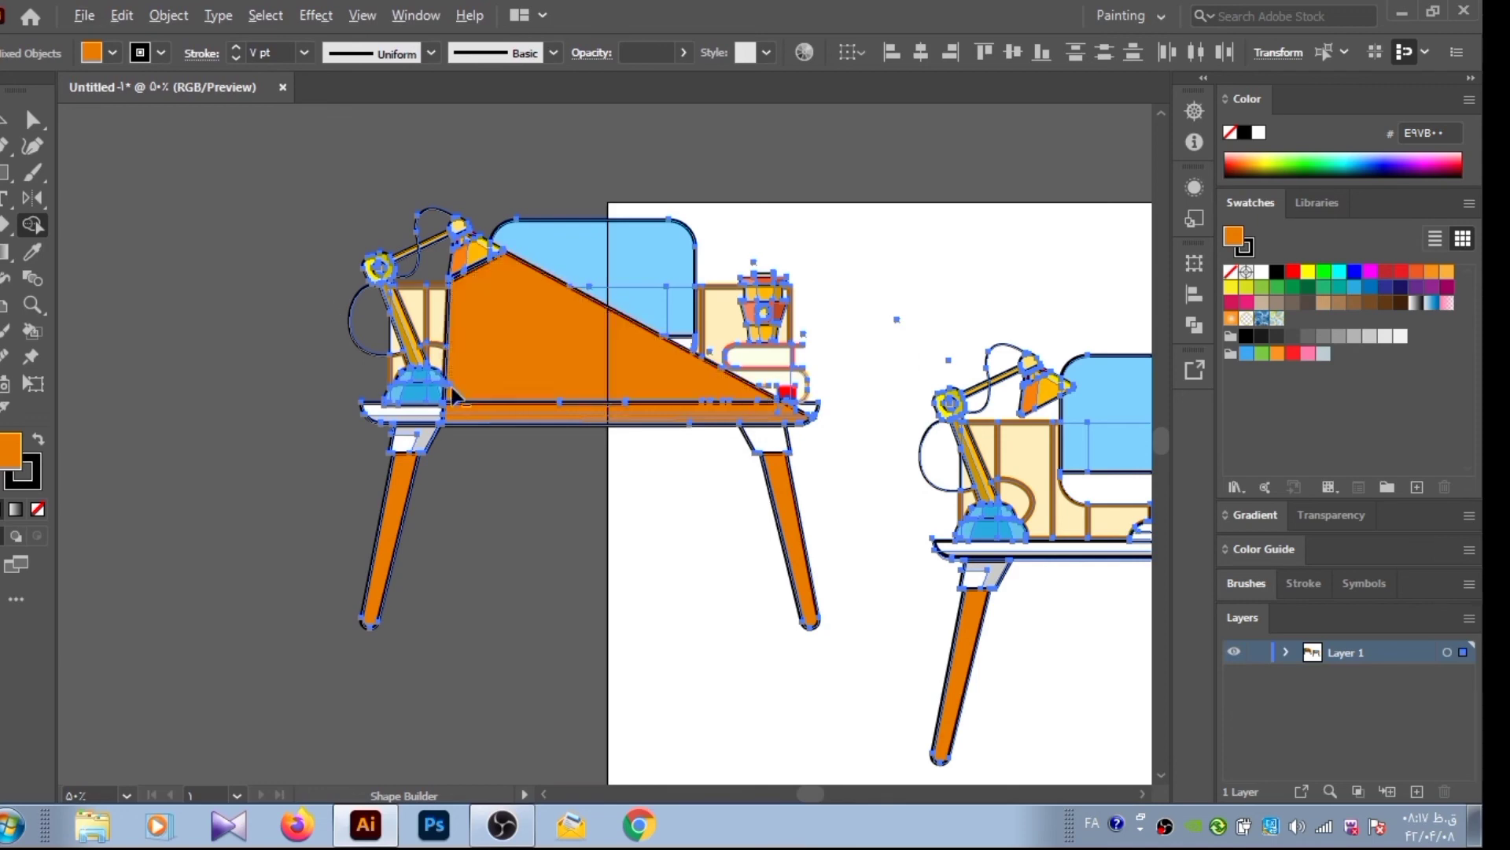
Set the beam triangle to 44% opacity with white fill and no outline
{"action": "left_click", "coordinate": [5, 122]}
{"action": "left_click", "coordinate": [551, 343]}
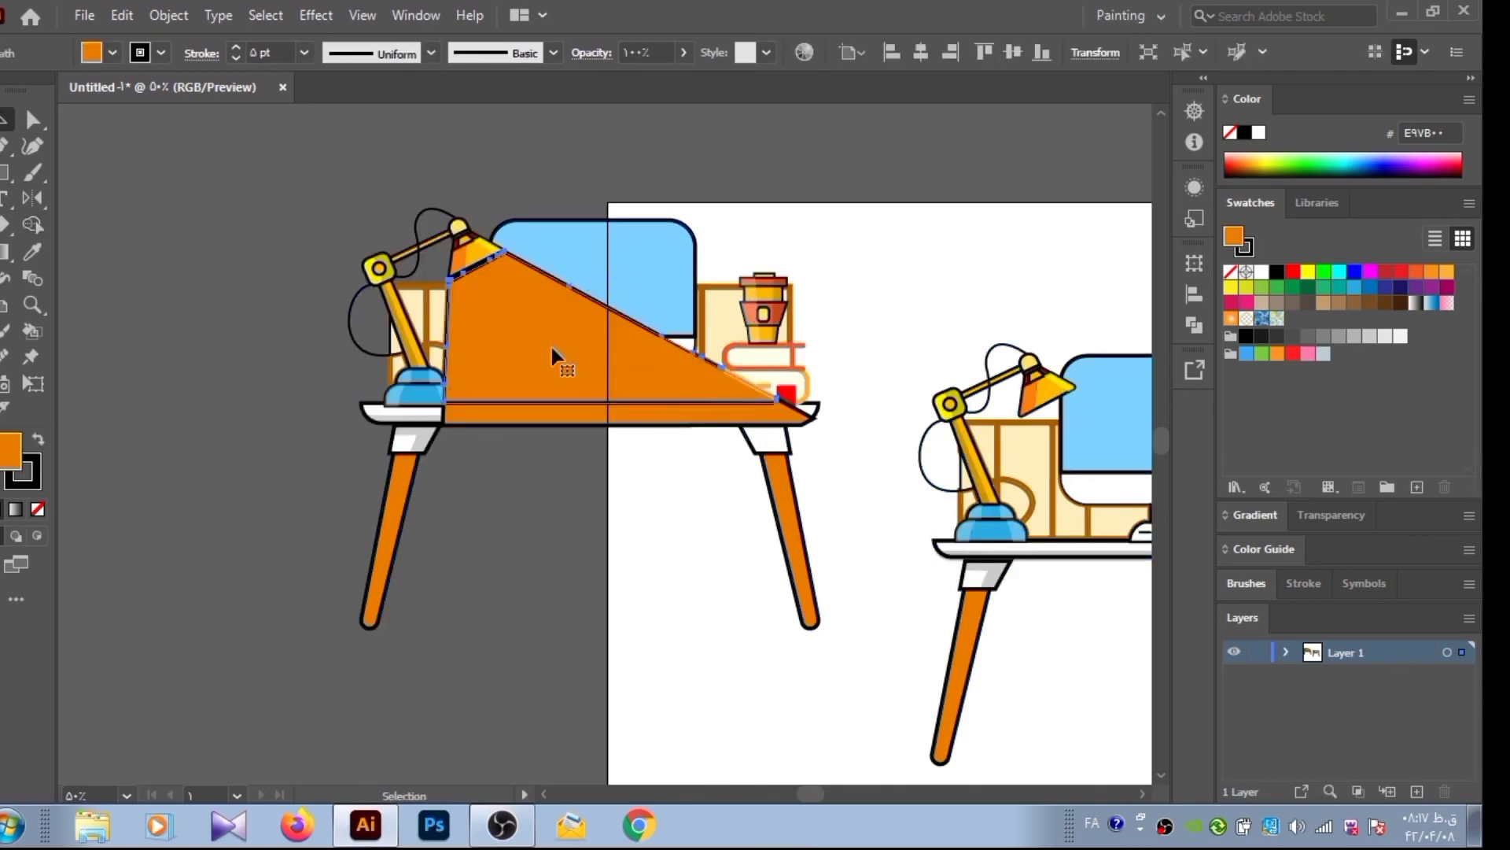
{"action": "left_click", "coordinate": [681, 52]}
{"action": "left_click_drag", "start_coordinate": [648, 79], "coordinate": [635, 79]}
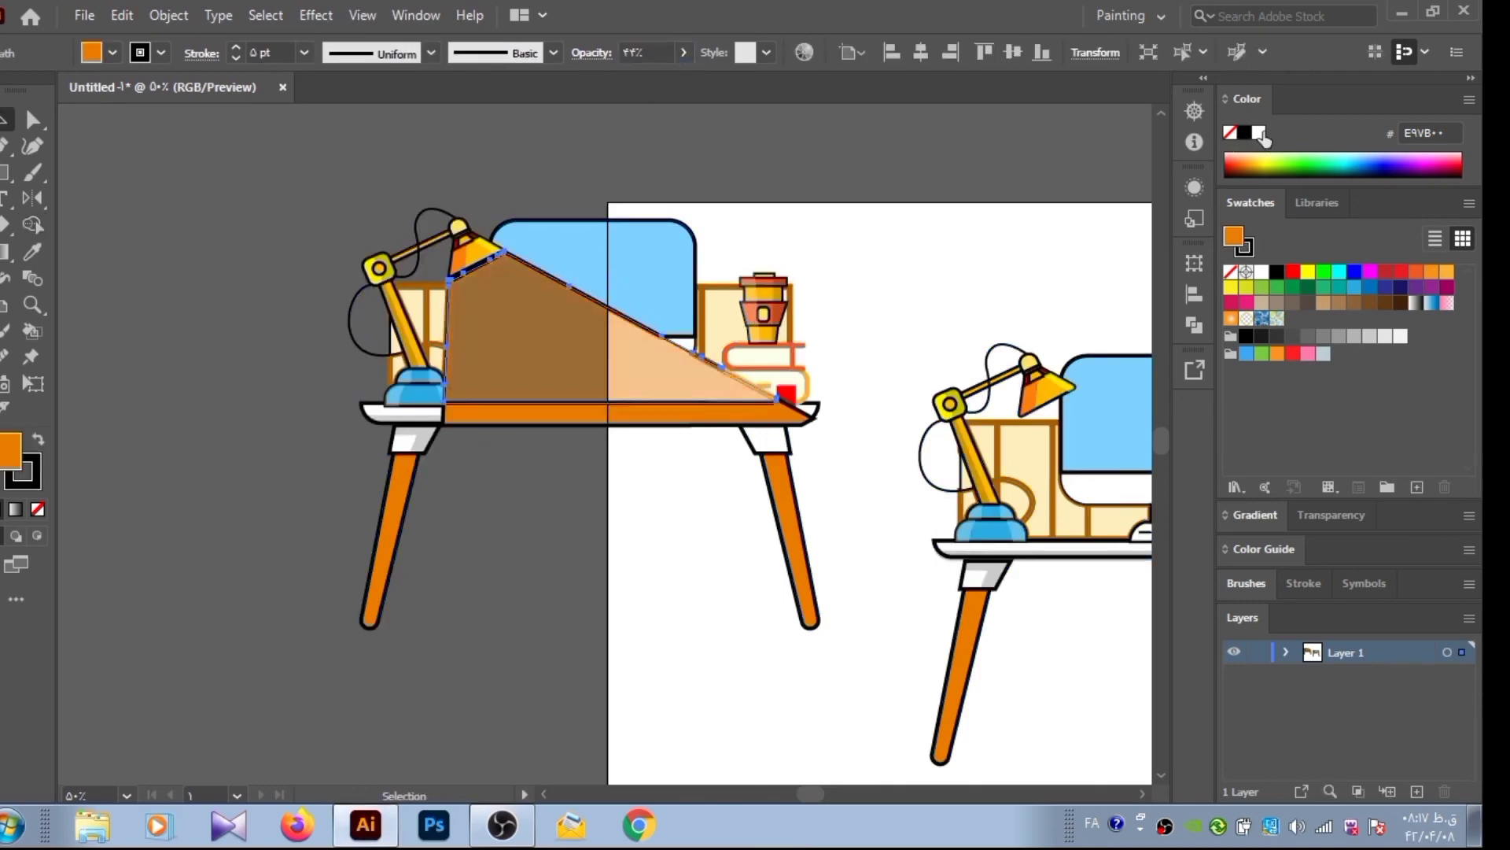
{"action": "left_click", "coordinate": [1259, 132]}
{"action": "left_click", "coordinate": [235, 58]}
{"action": "scroll", "coordinate": [1004, 769], "scroll_direction": "right", "scroll_amount": 5}
Move the white triangle onto the monitor as a highlight and delete the leftover desk copy
{"action": "left_click_drag", "start_coordinate": [216, 351], "coordinate": [796, 493]}
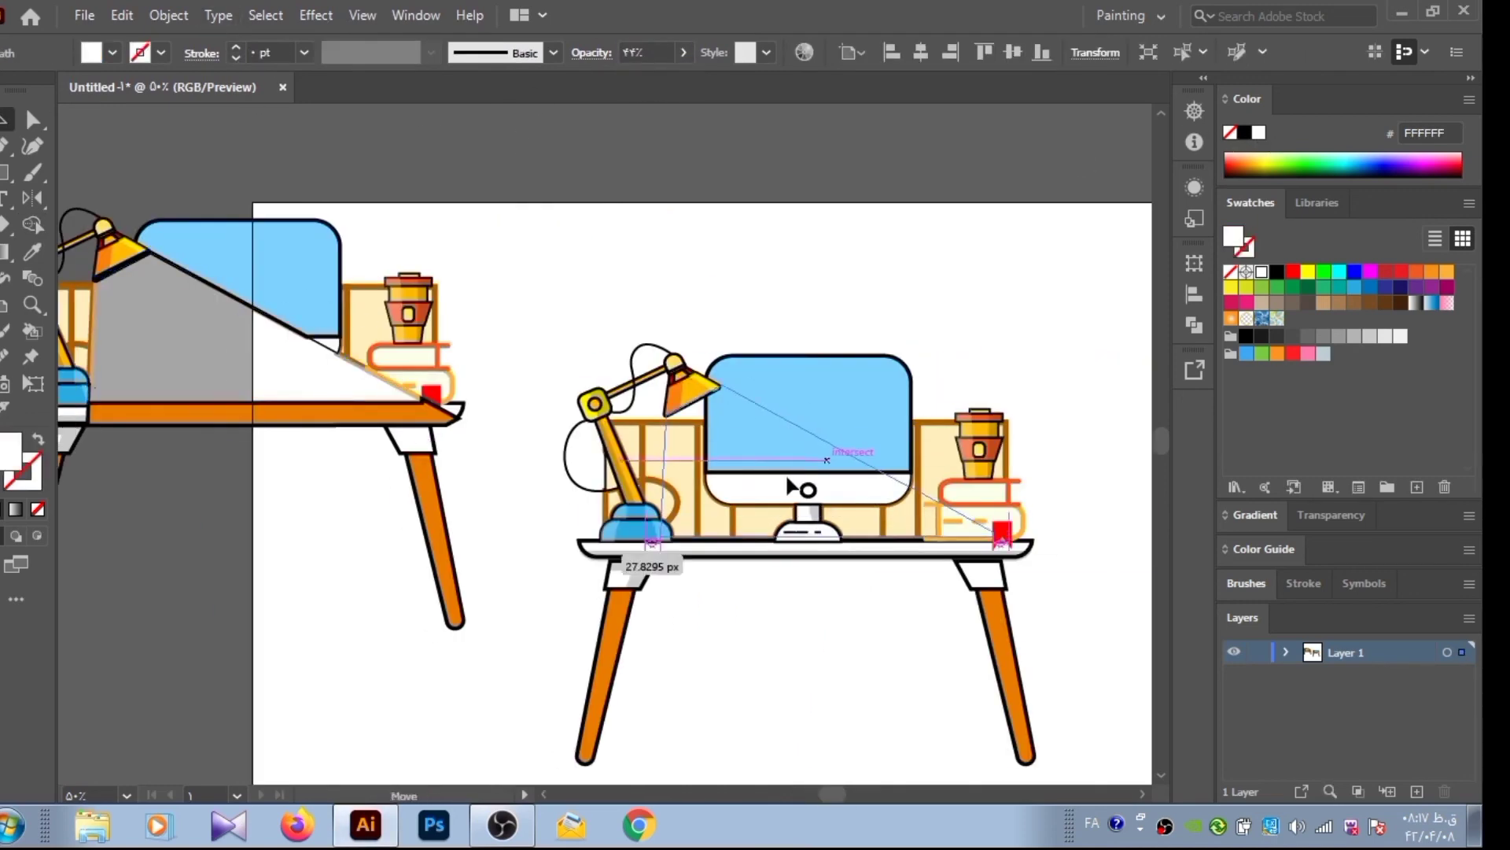
{"action": "key", "text": "ctrl+minus"}
{"action": "left_click_drag", "start_coordinate": [149, 236], "coordinate": [502, 440]}
{"action": "key", "text": "Delete"}
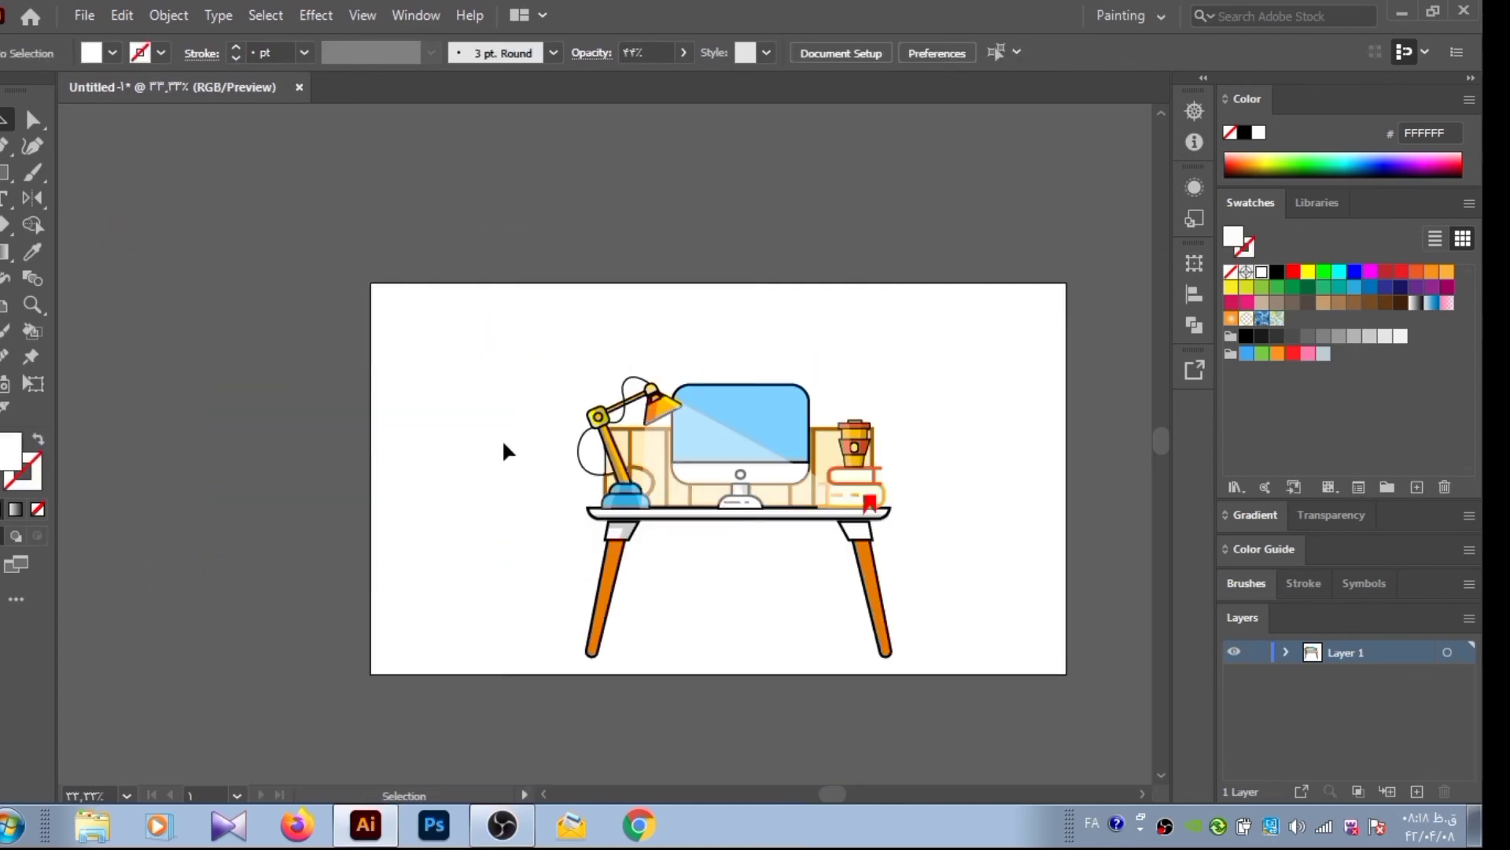
Set a black 5 pt stroke for the sparkle lines, discarding a test line
{"action": "left_click", "coordinate": [5, 169]}
{"action": "left_click_drag", "start_coordinate": [790, 376], "coordinate": [798, 360]}
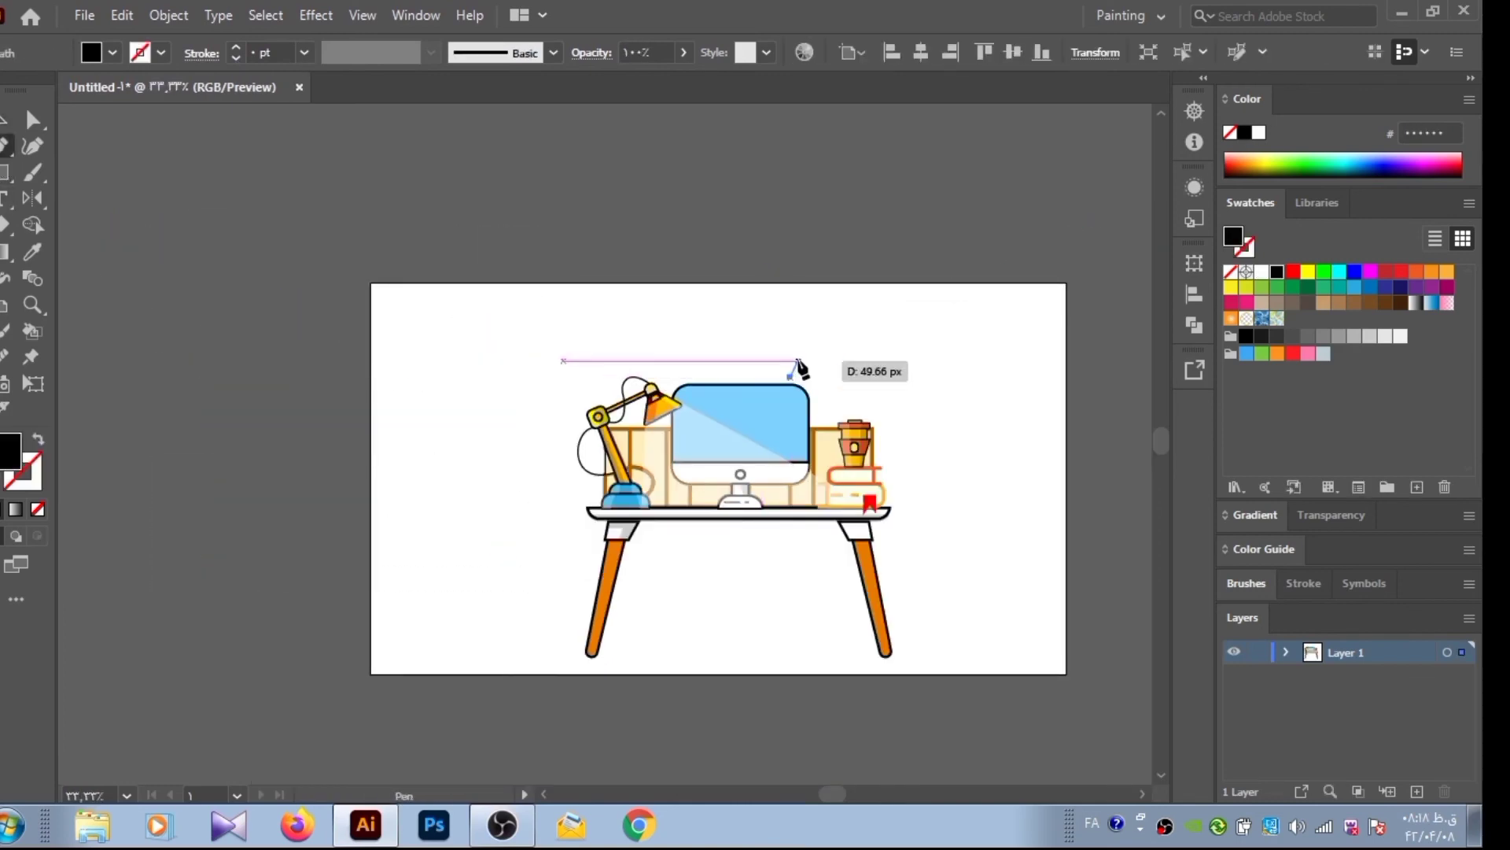
{"action": "key", "text": "v"}
{"action": "key", "text": "Delete"}
{"action": "left_click", "coordinate": [235, 49]}
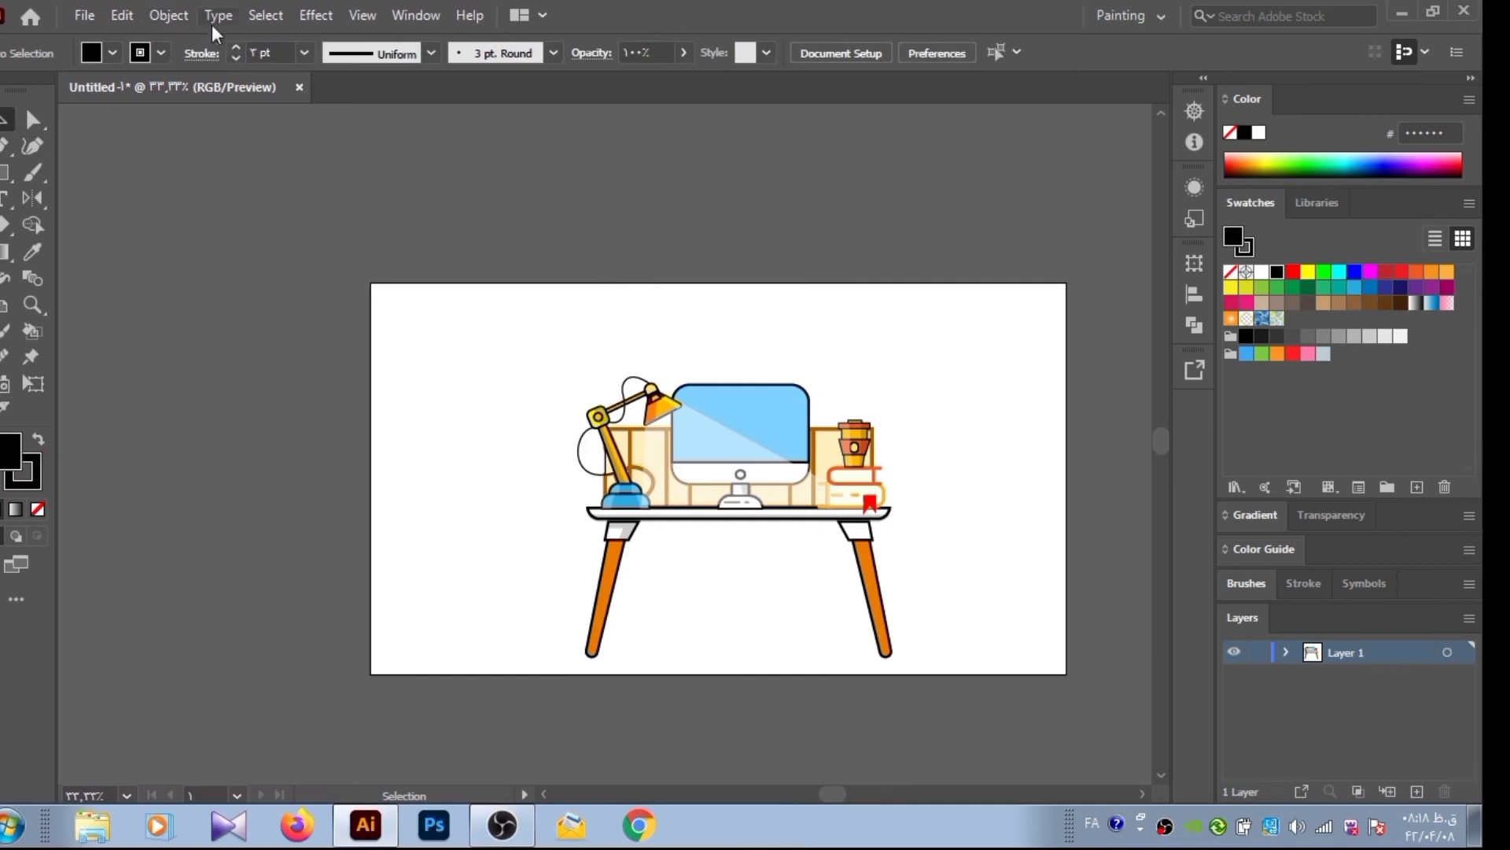
Draw three sparkle lines (vertical, diagonal, short horizontal) above the monitor's corner
{"action": "key", "text": "p"}
{"action": "key", "text": "ctrl+plus"}
{"action": "key", "text": "ctrl+plus"}
{"action": "left_click_drag", "start_coordinate": [840, 797], "coordinate": [858, 797]}
{"action": "left_click", "coordinate": [725, 263]}
{"action": "left_click", "coordinate": [725, 299]}
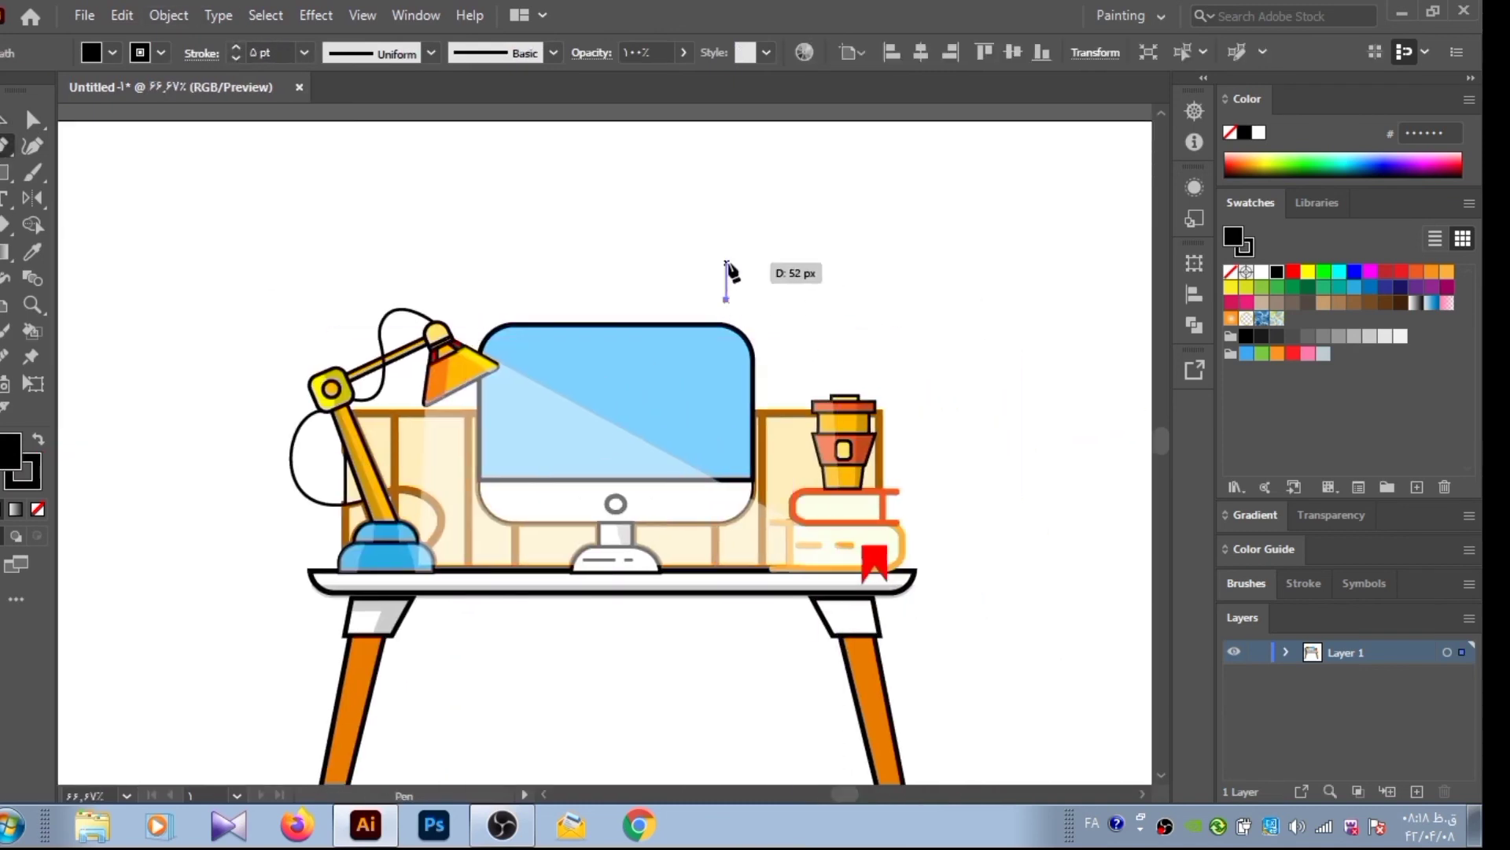
{"action": "left_click", "coordinate": [781, 269]}
{"action": "left_click", "coordinate": [756, 330]}
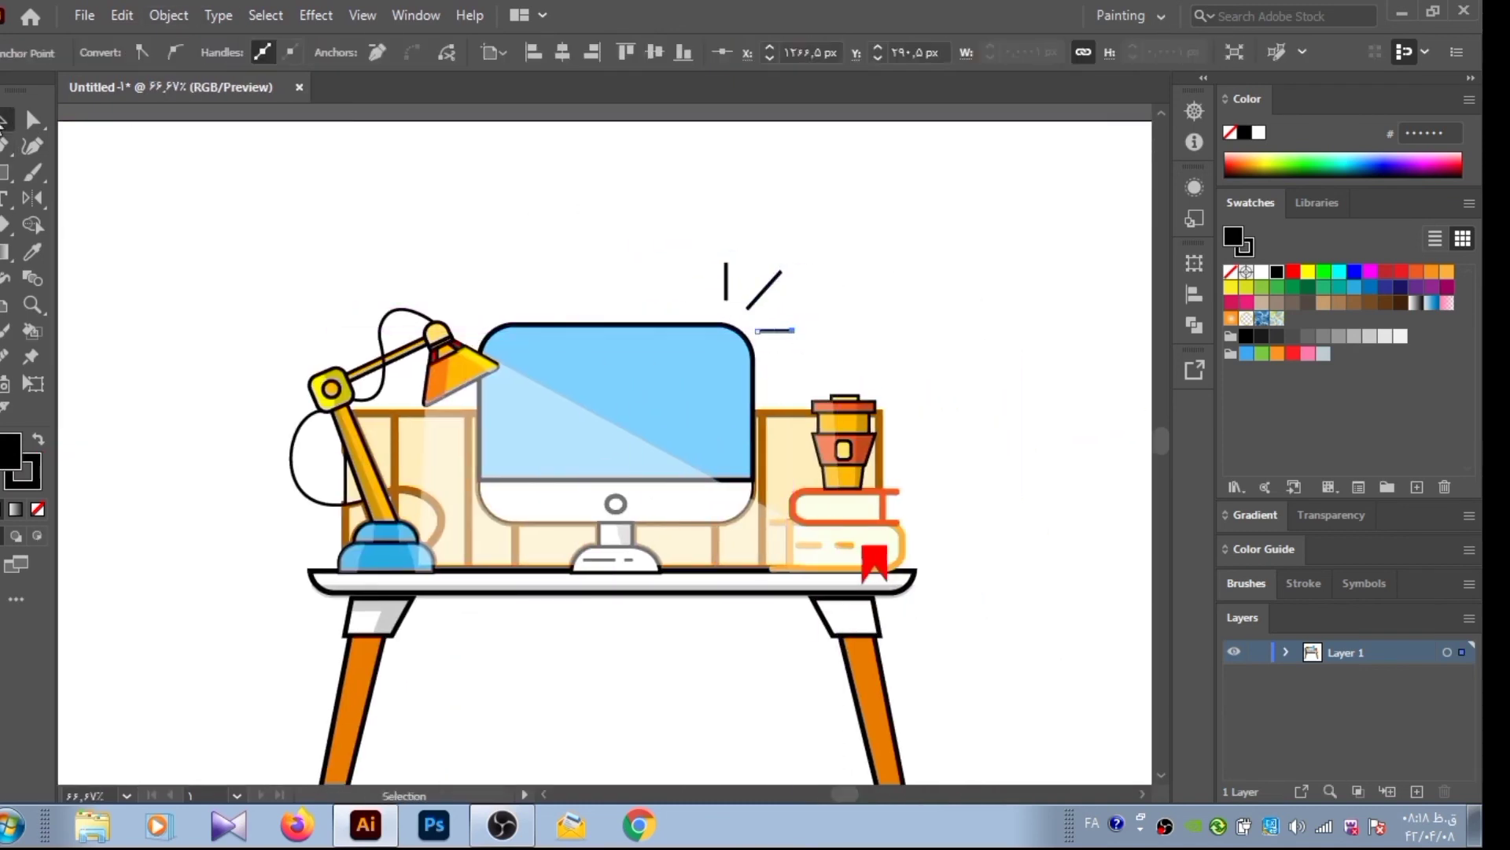
Give the sparkle lines round caps
{"action": "left_click", "coordinate": [795, 330]}
{"action": "left_click", "coordinate": [202, 53]}
{"action": "left_click", "coordinate": [89, 112]}
{"action": "left_click", "coordinate": [421, 203], "text": "ctrl"}
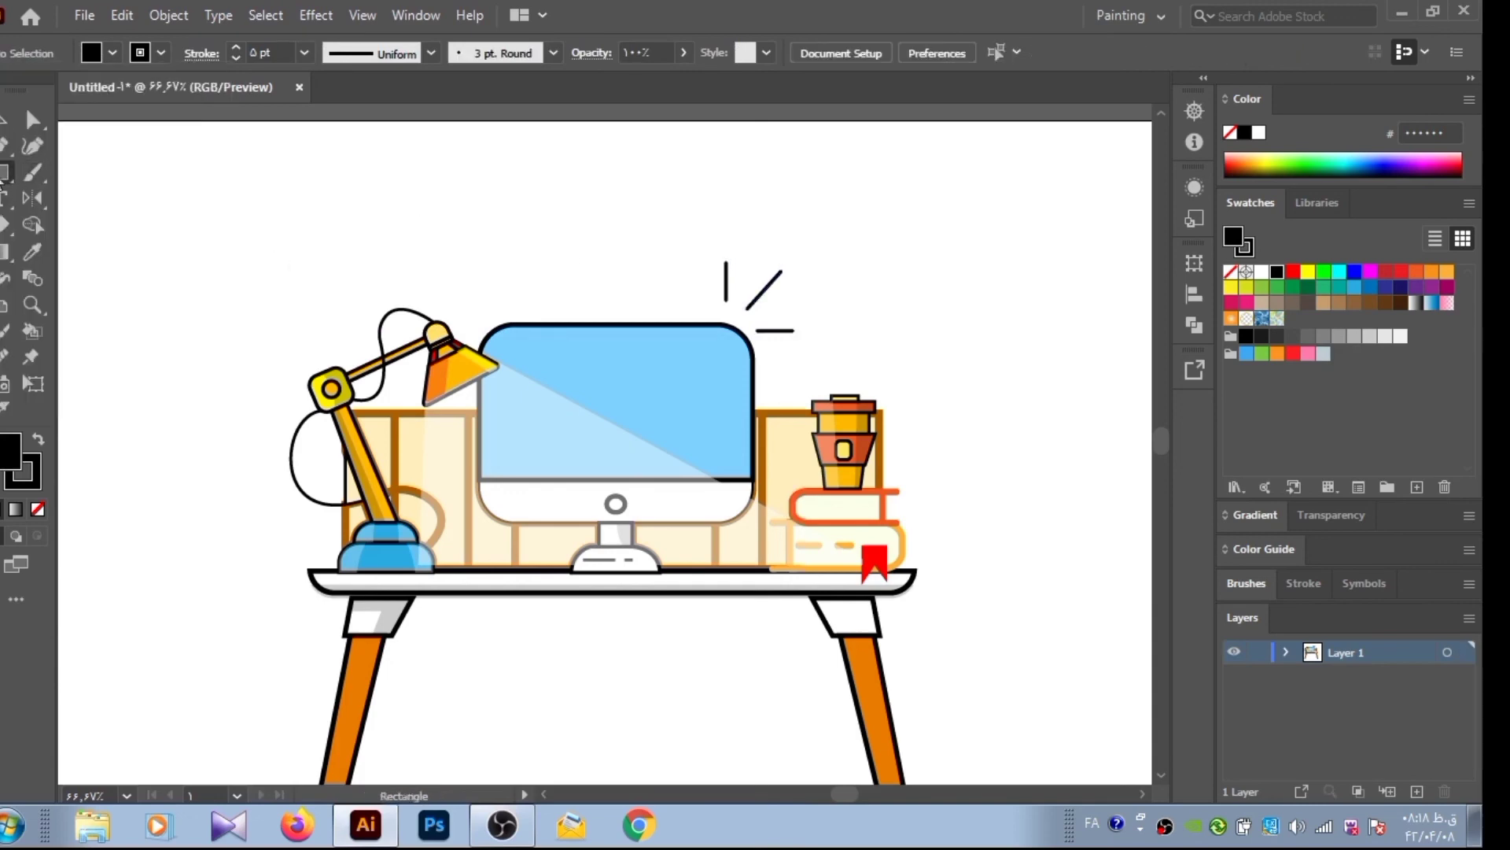
Draw a small black half-ellipse eye and move it toward the monitor
{"action": "left_click_drag", "start_coordinate": [316, 234], "coordinate": [346, 247]}
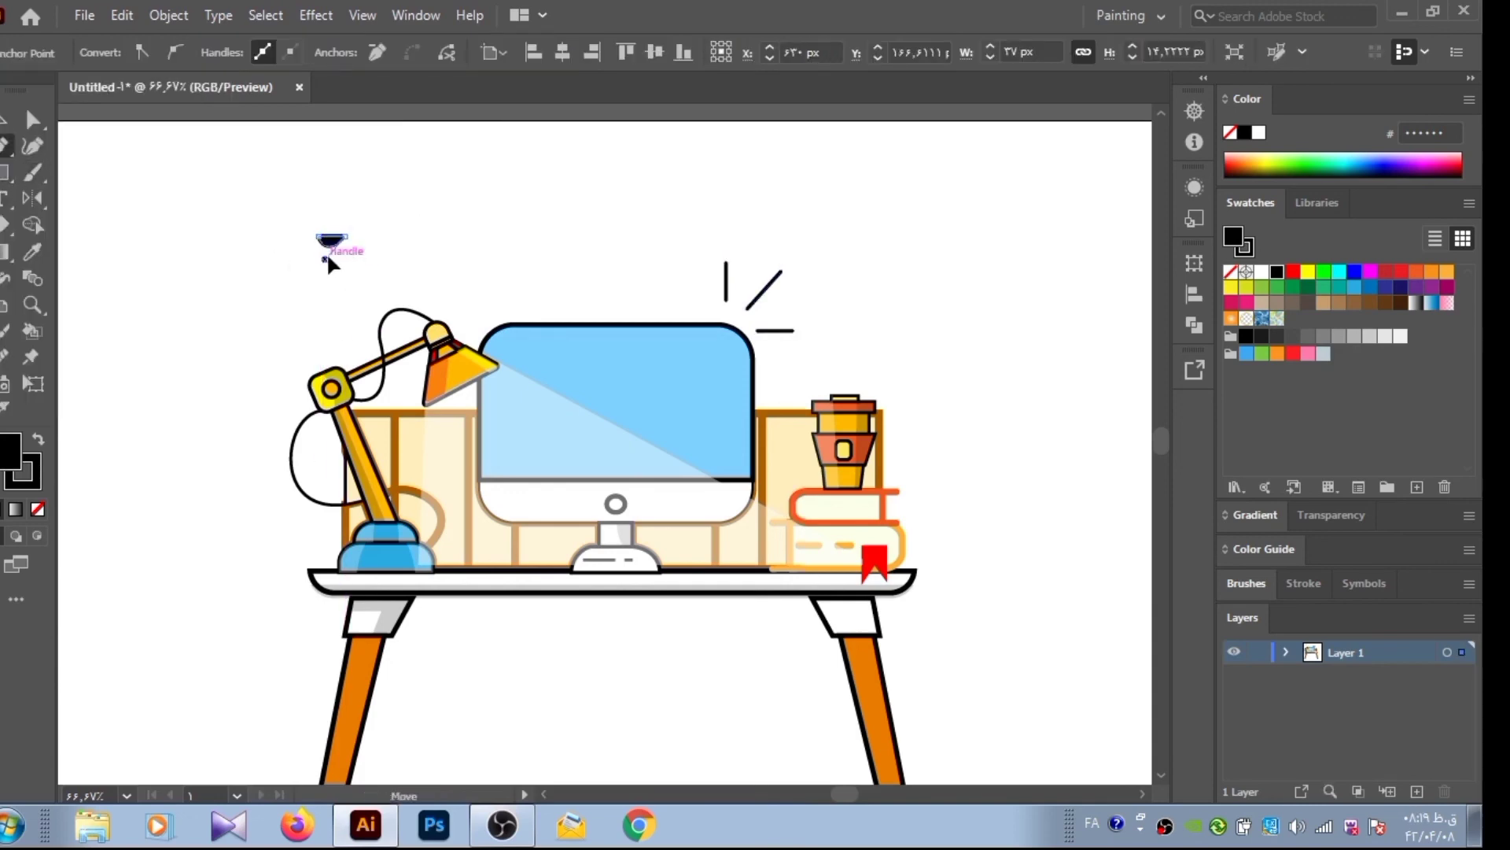
{"action": "key", "text": "v"}
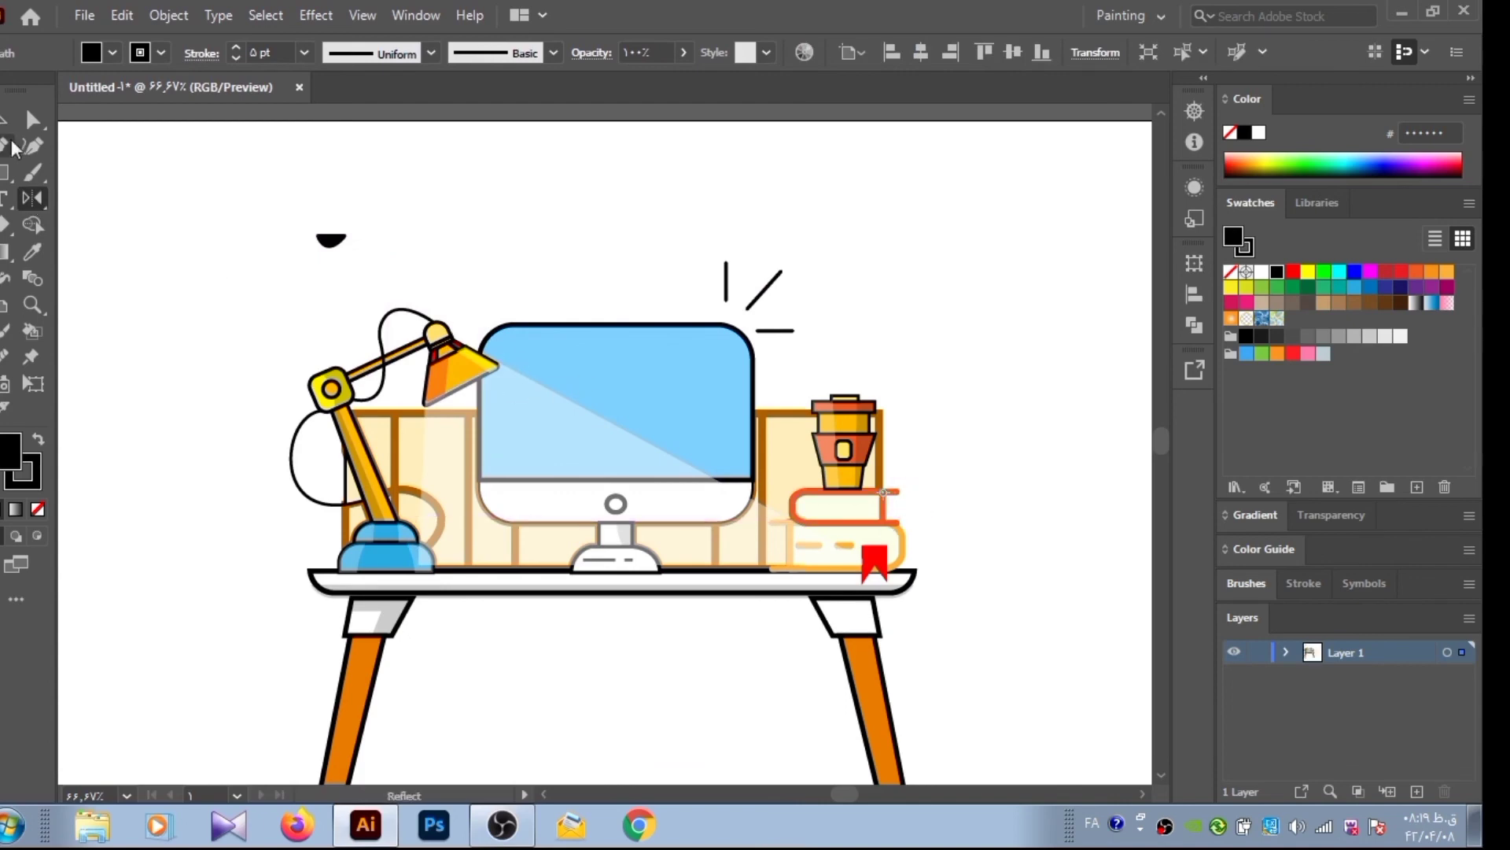
{"action": "key", "text": "ctrl+minus"}
{"action": "left_click_drag", "start_coordinate": [330, 240], "coordinate": [599, 455]}
{"action": "key", "text": "ctrl+minus"}
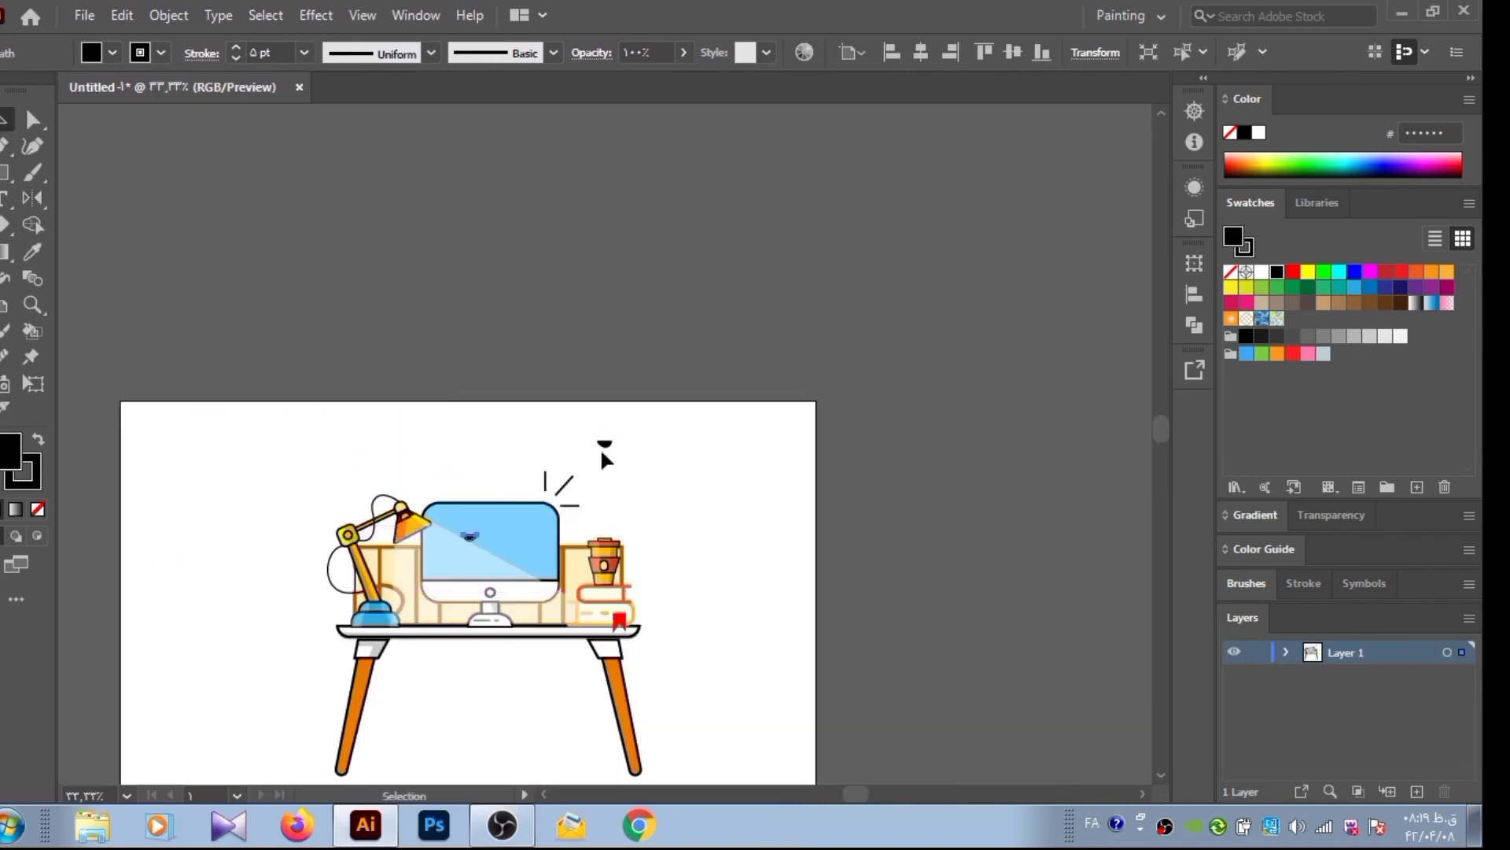
Position the eyes on the monitor screen, lower the mouth line and nudge the right eye right
{"action": "left_click_drag", "start_coordinate": [478, 510], "coordinate": [510, 531]}
{"action": "left_click", "coordinate": [22, 165]}
{"action": "left_click", "coordinate": [478, 558]}
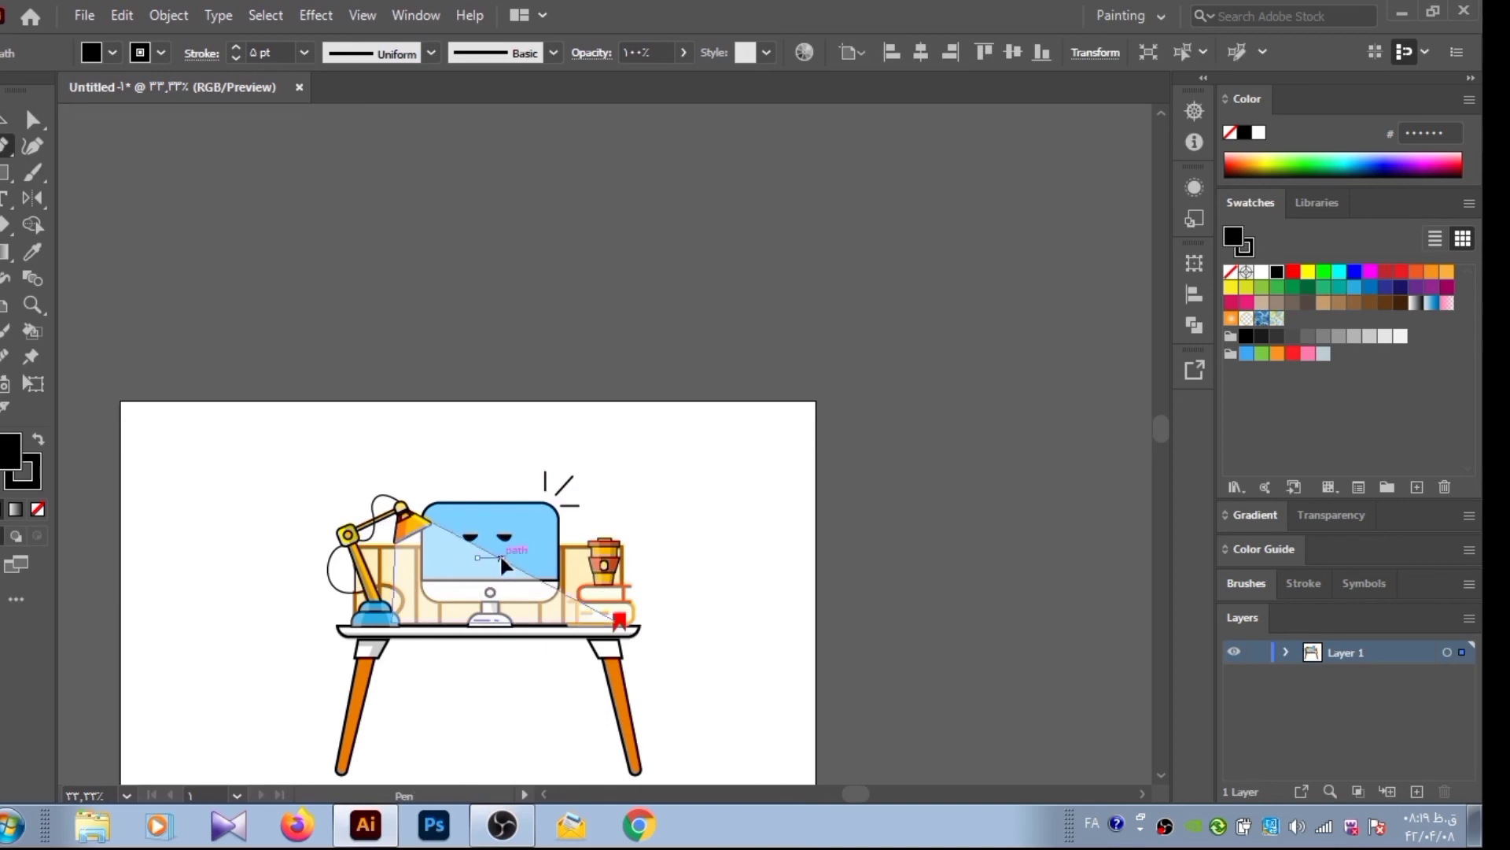
{"action": "key", "text": "ctrl+plus"}
{"action": "key", "text": "ctrl+plus"}
{"action": "left_click_drag", "start_coordinate": [576, 464], "coordinate": [575, 476]}
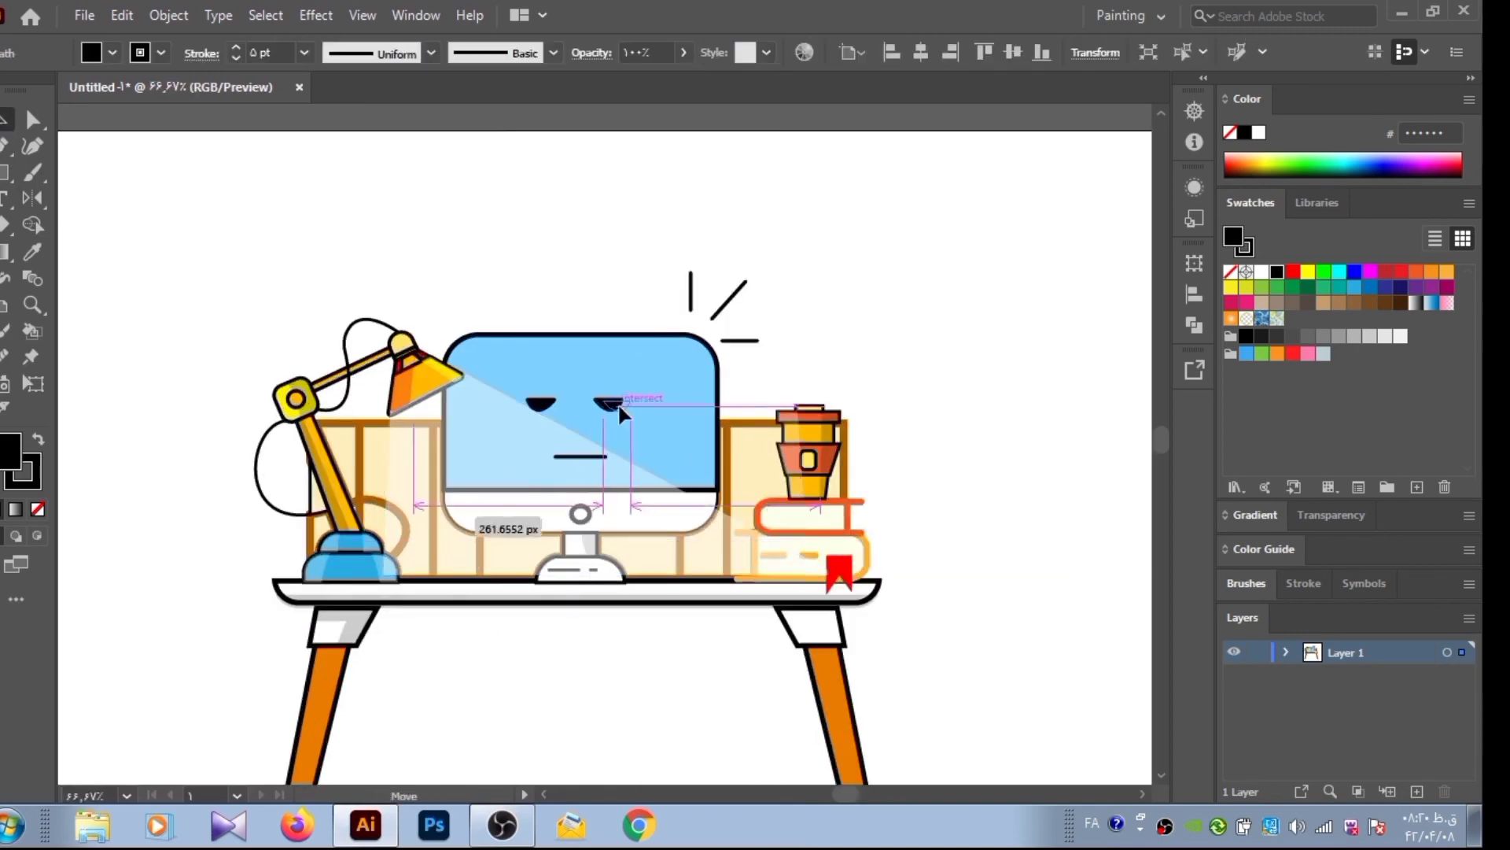
{"action": "left_click", "coordinate": [564, 291]}
{"action": "left_click", "coordinate": [613, 420]}
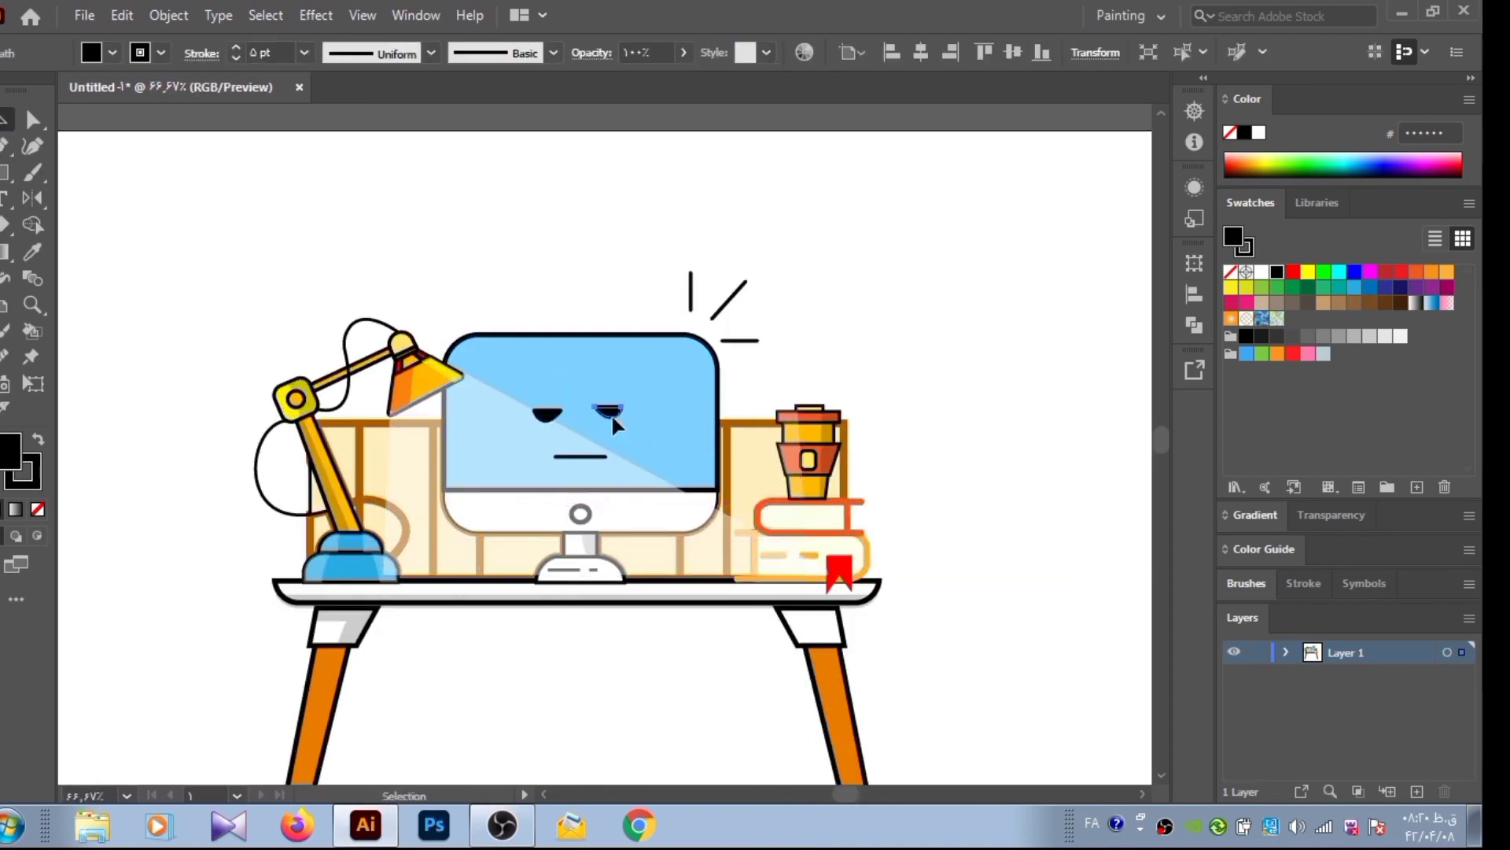
{"action": "left_click_drag", "start_coordinate": [608, 415], "coordinate": [613, 414]}
{"action": "left_click", "coordinate": [616, 282]}
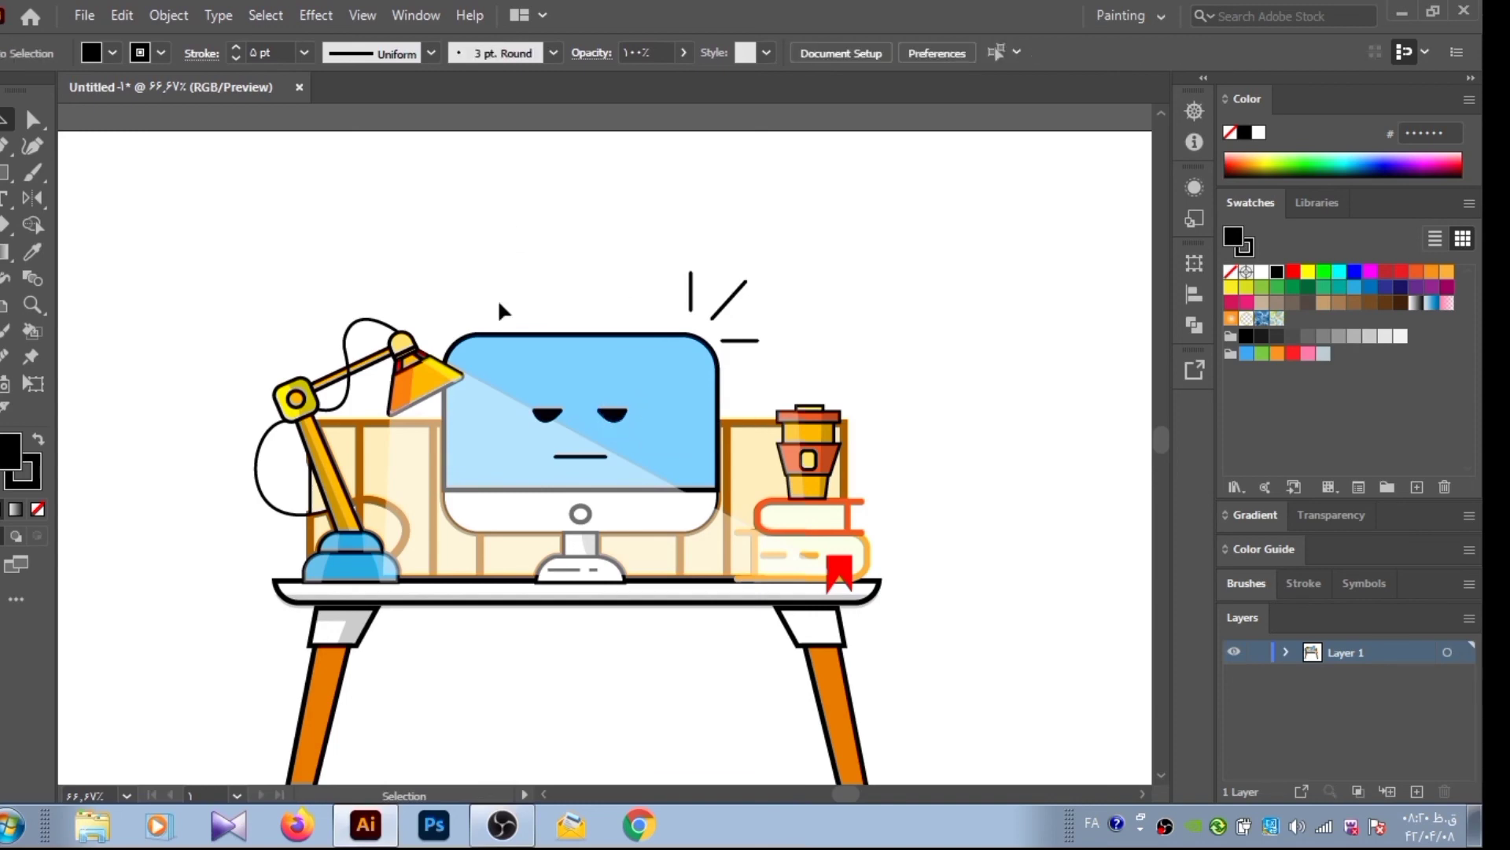
{"action": "key", "text": "ctrl+minus"}
{"action": "key", "text": "ctrl+minus"}
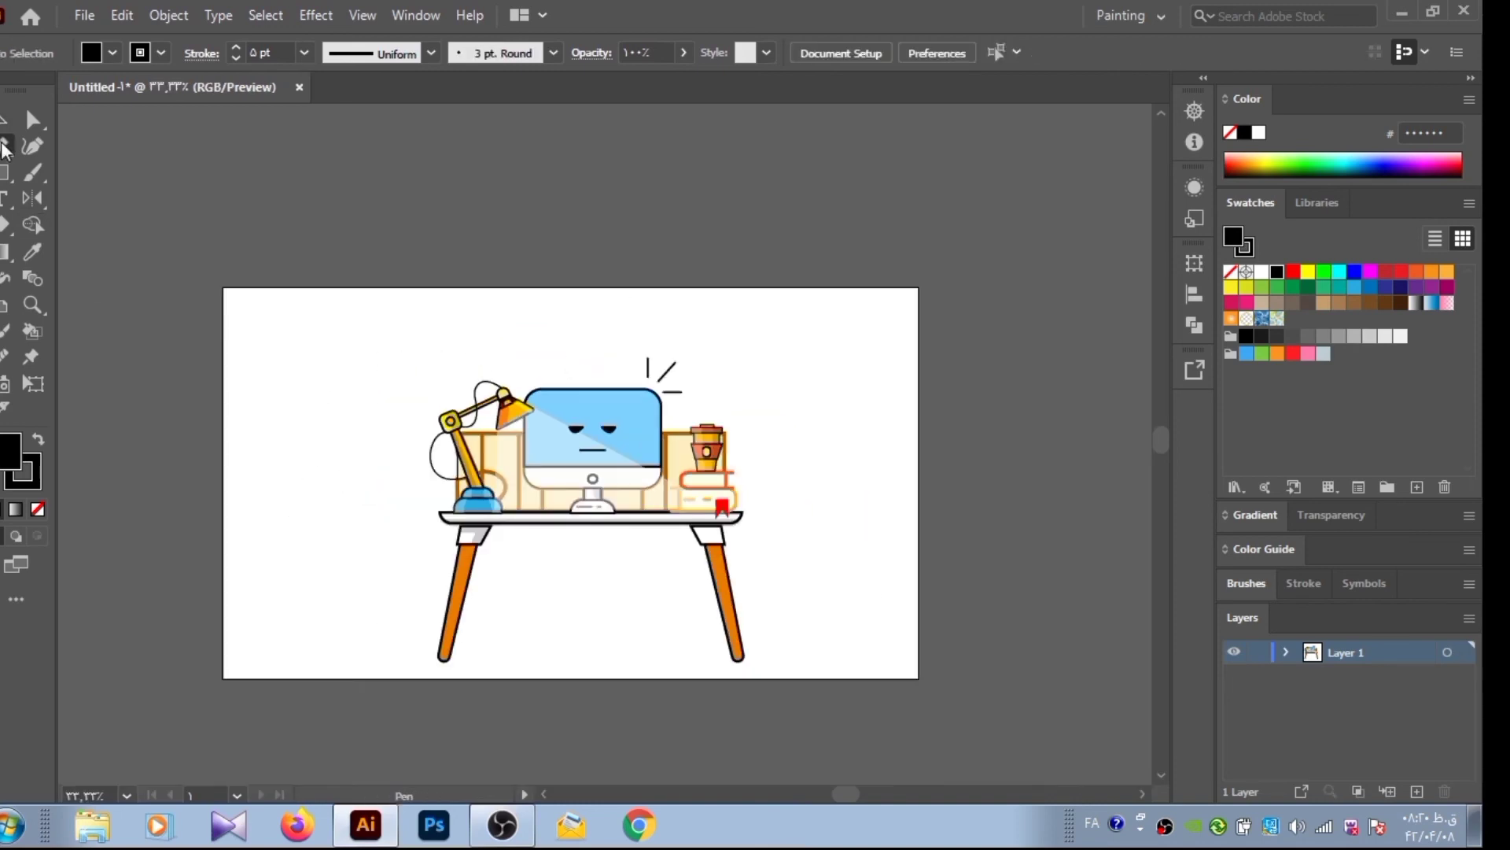
Draw a thin highlight stroke on the left desk leg and on the right desk leg
{"action": "key", "text": "ctrl+plus"}
{"action": "key", "text": "ctrl+plus"}
{"action": "left_click", "coordinate": [327, 641]}
{"action": "left_click", "coordinate": [319, 687]}
{"action": "key", "text": "ctrl+minus"}
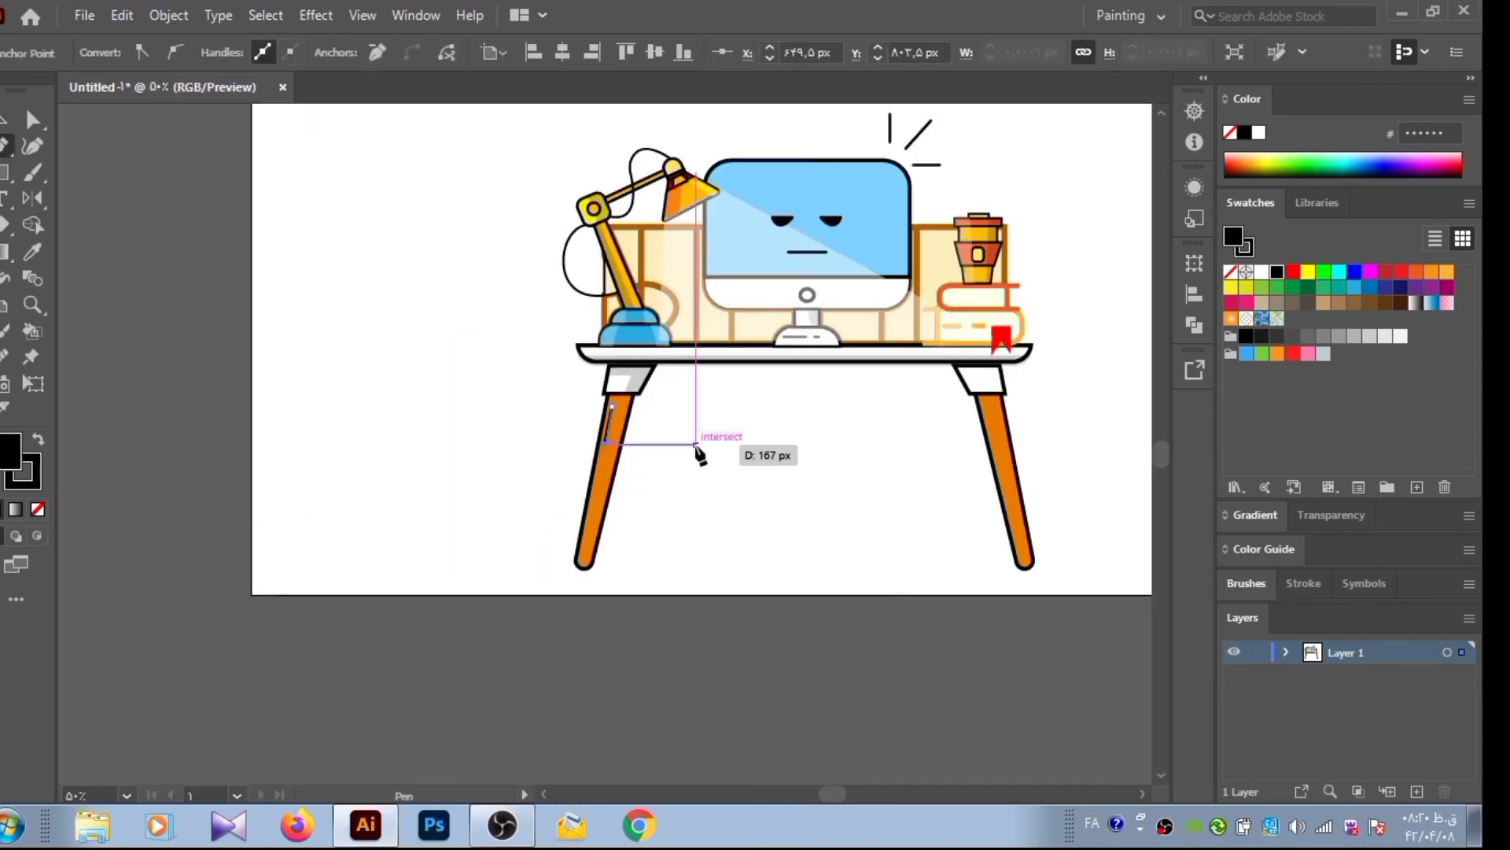
{"action": "left_click", "coordinate": [600, 472]}
{"action": "key", "text": "Return"}
{"action": "left_click", "coordinate": [1013, 523]}
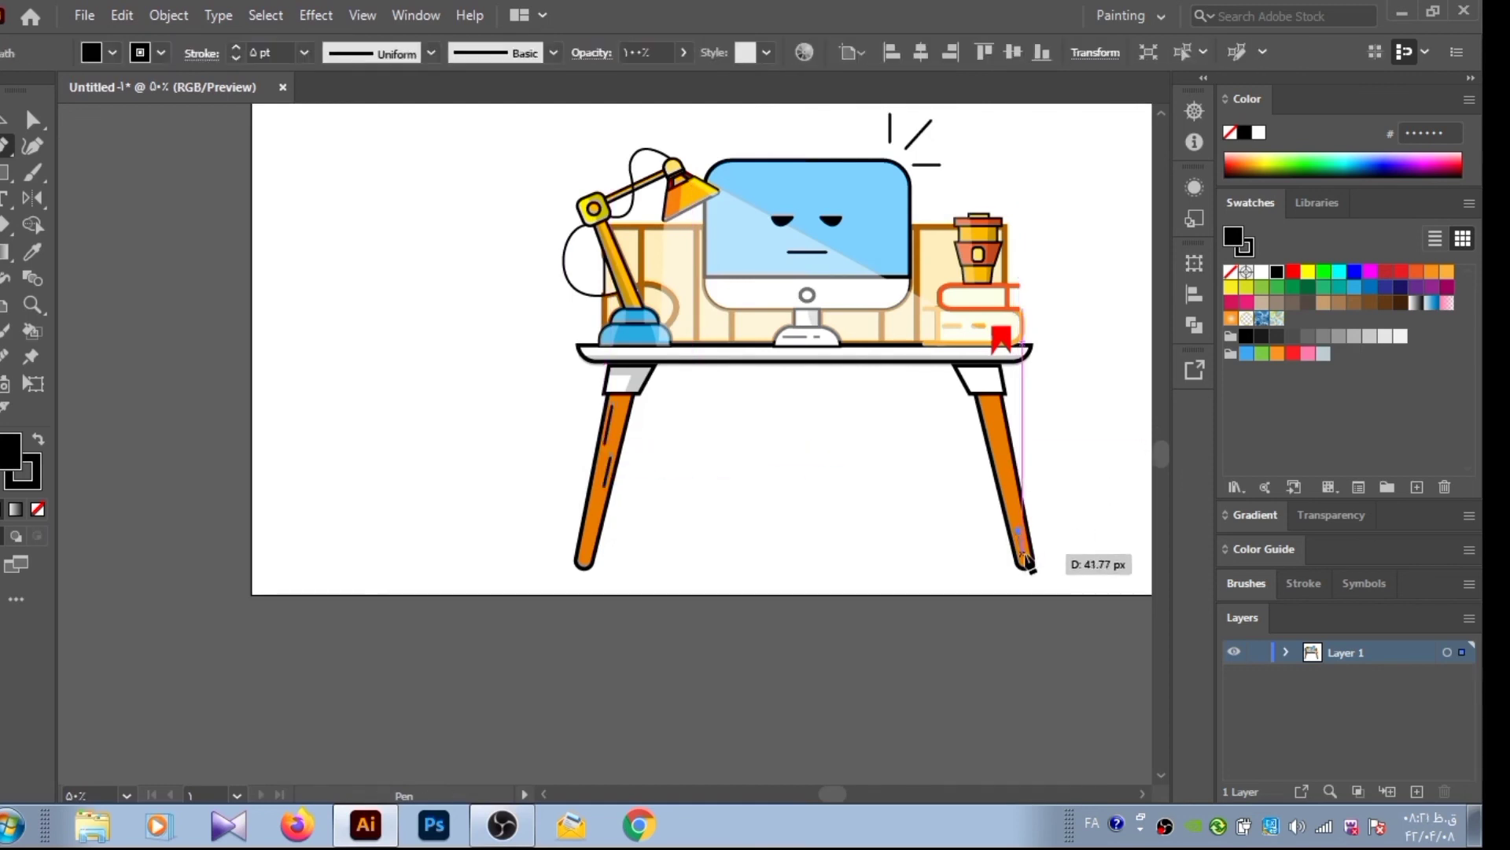
{"action": "left_click", "coordinate": [1022, 553]}
{"action": "key", "text": "Return"}
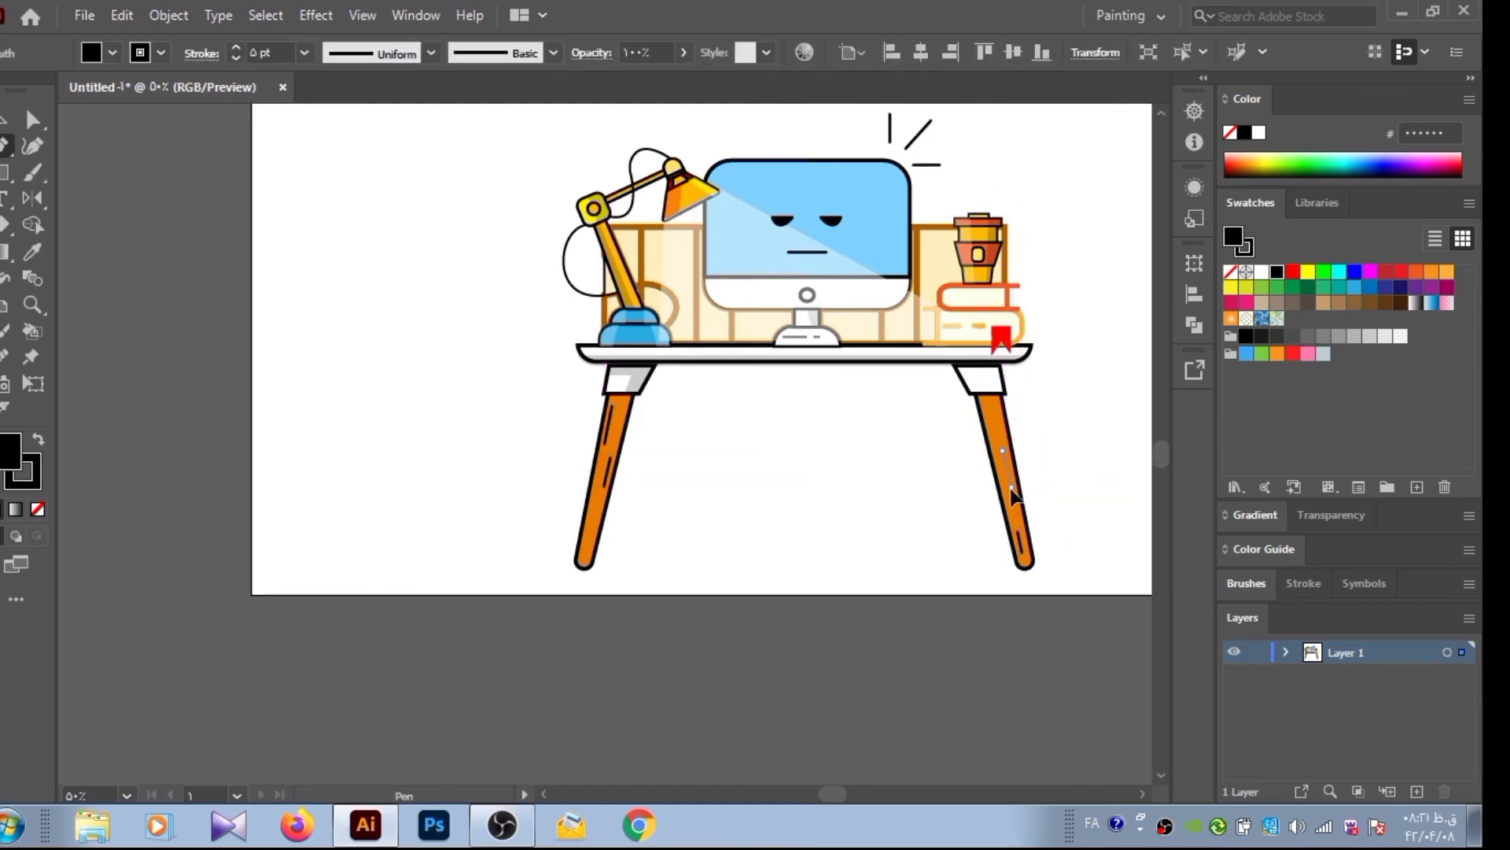
{"action": "left_click", "coordinate": [1013, 494], "text": "ctrl"}
{"action": "key", "text": "v"}
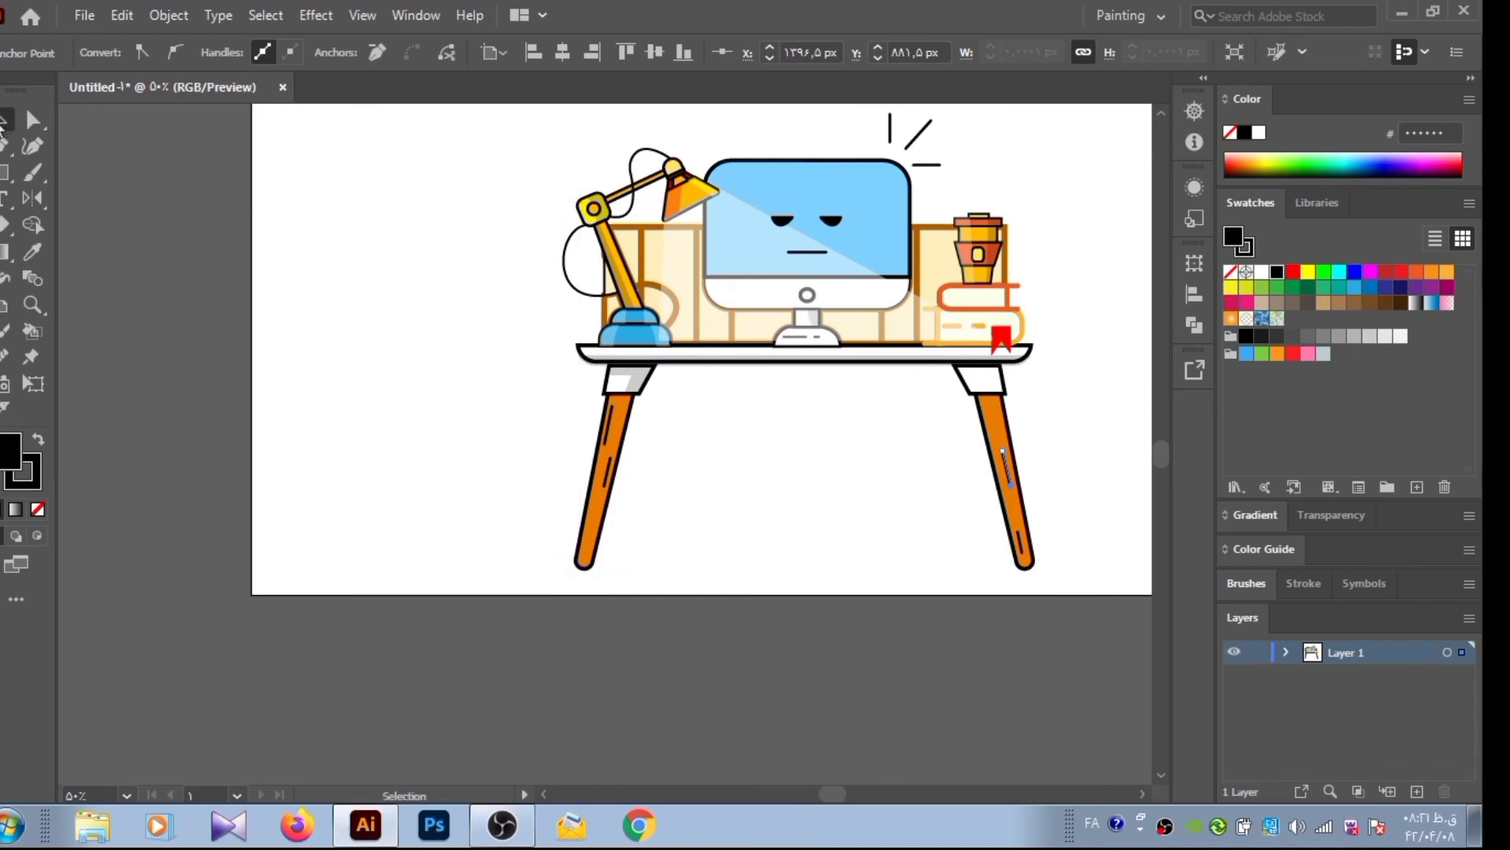
{"action": "key", "text": "ctrl+minus"}
Draw a small wavy steam curve with no fill and shorten it
{"action": "key", "text": "p"}
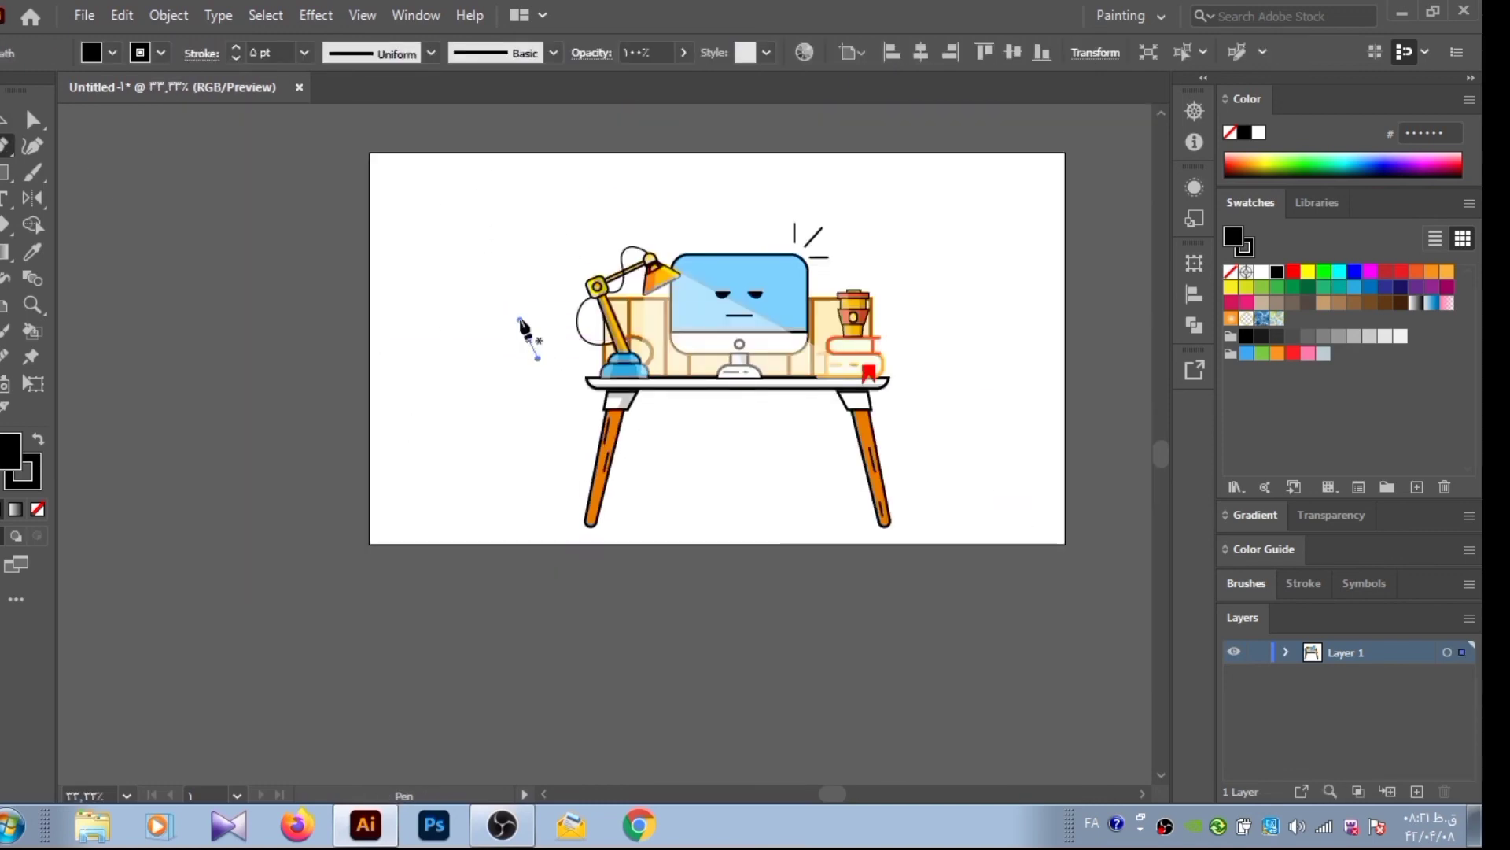
{"action": "left_click", "coordinate": [529, 319]}
{"action": "key", "text": "slash"}
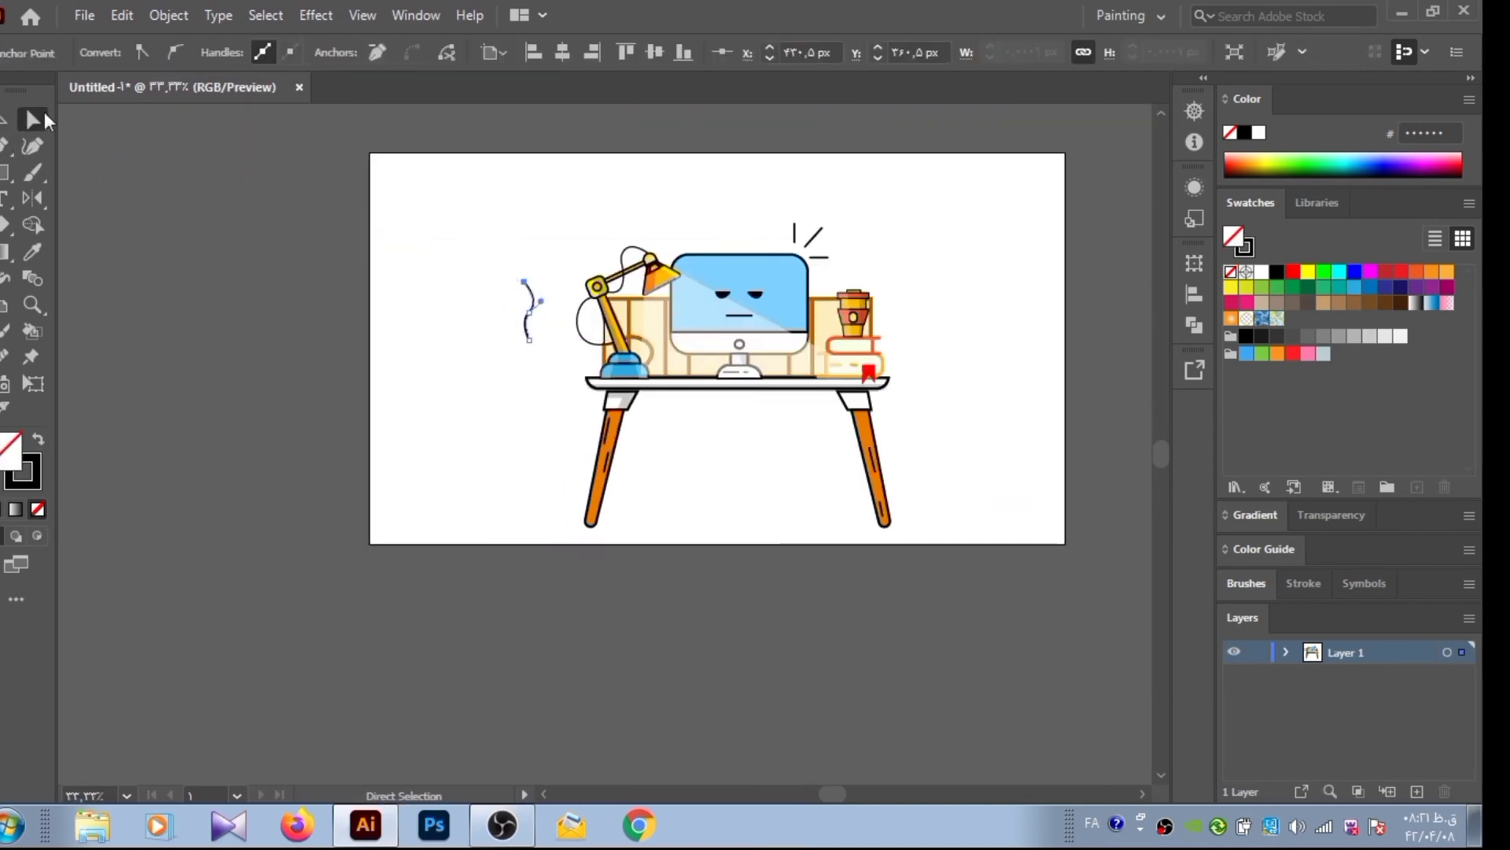
{"action": "key", "text": "v"}
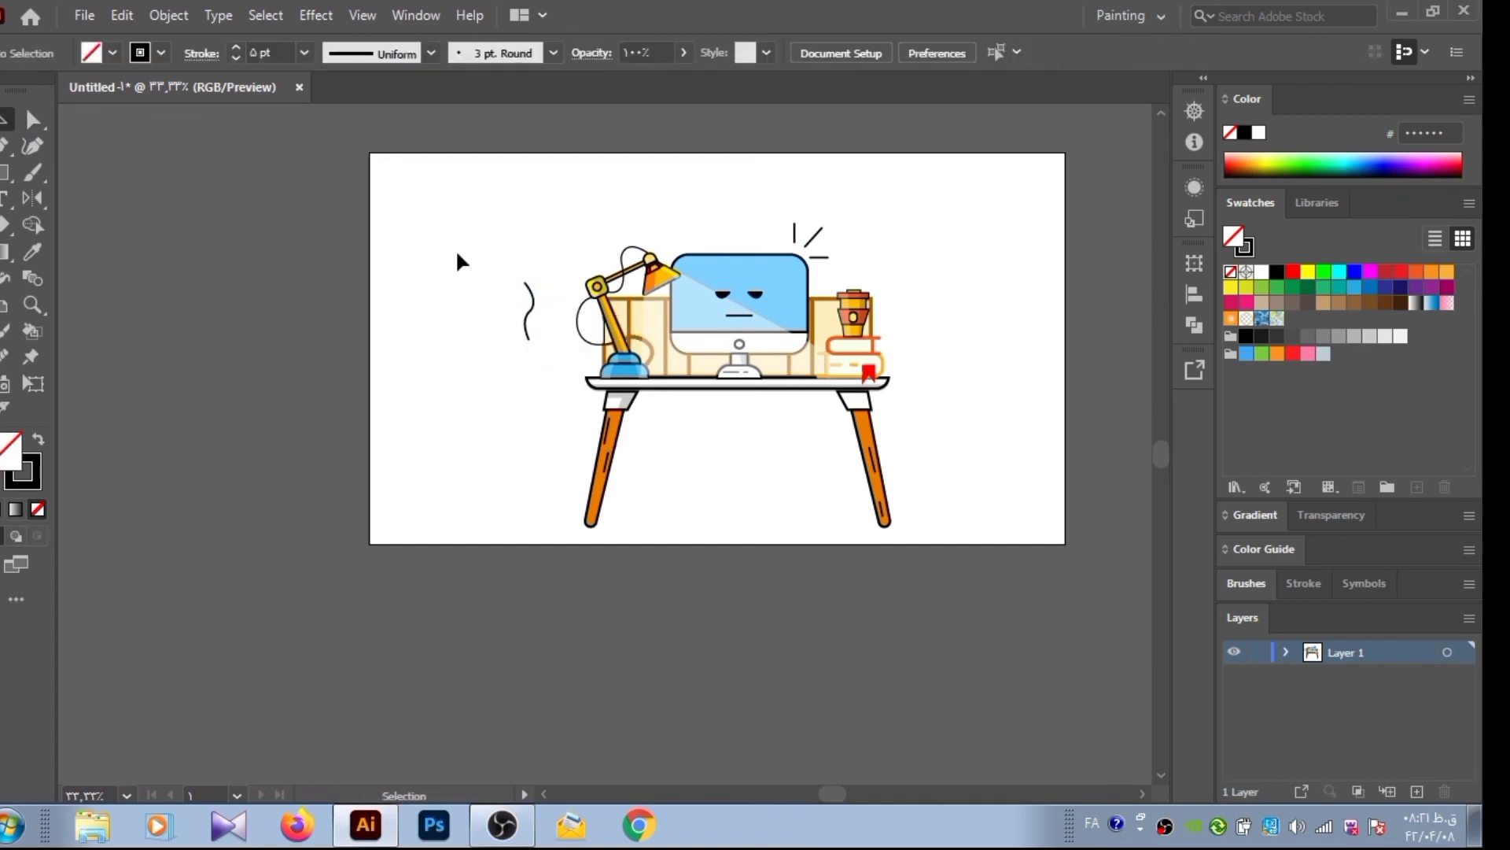
{"action": "mouse_move", "coordinate": [517, 331]}
{"action": "left_mouse_down"}
{"action": "mouse_move", "coordinate": [496, 260]}
{"action": "mouse_move", "coordinate": [508, 236]}
{"action": "left_mouse_up"}
{"action": "left_click", "coordinate": [461, 233]}
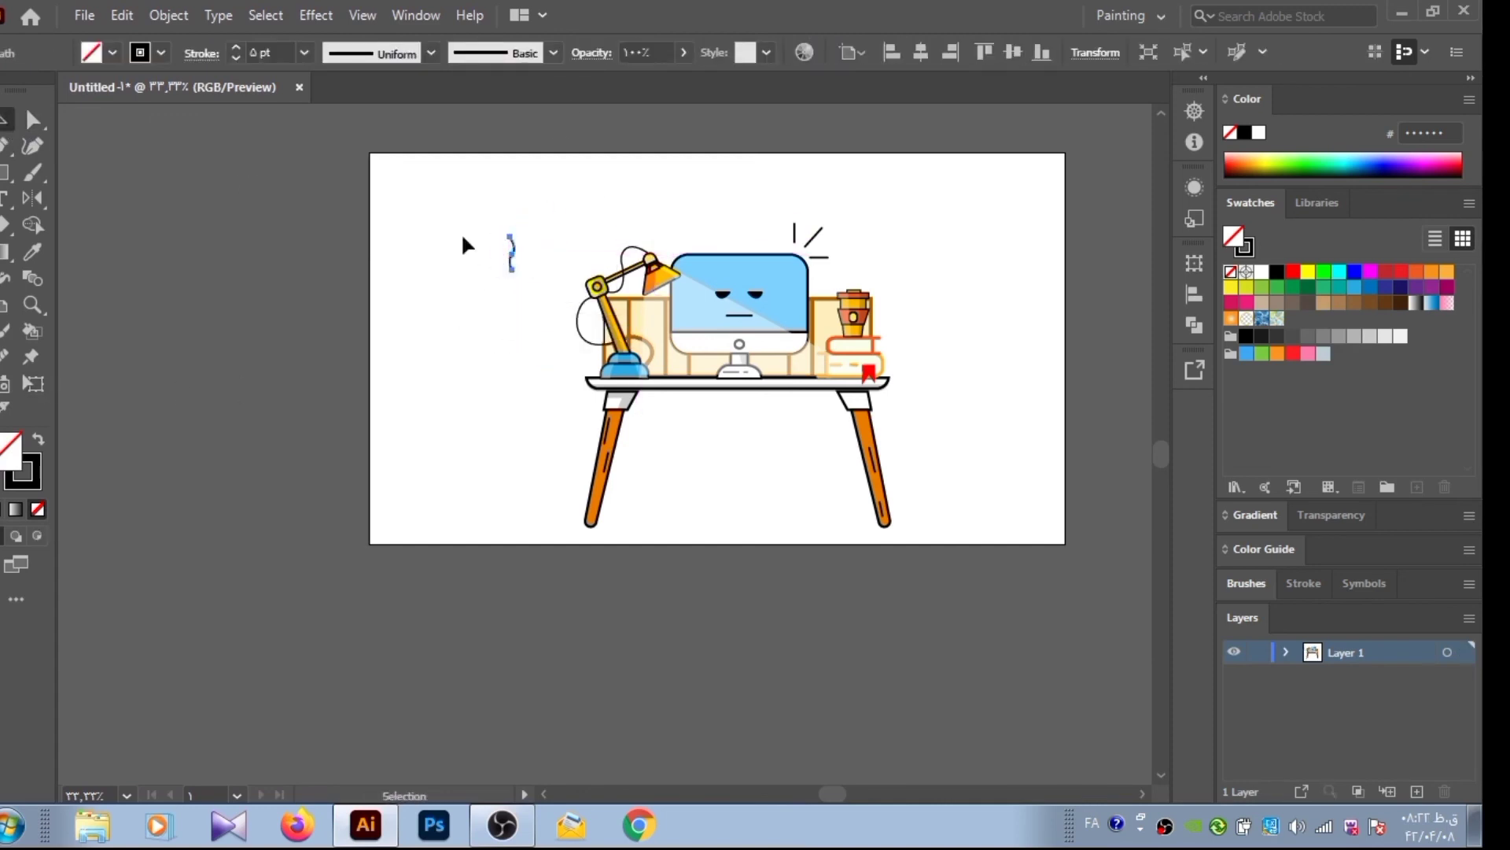
{"action": "key", "text": "a"}
Add another curve beside it and move the steam lines above the lamp shade
{"action": "mouse_move", "coordinate": [642, 437]}
{"action": "left_mouse_down"}
{"action": "mouse_move", "coordinate": [516, 251]}
{"action": "mouse_move", "coordinate": [519, 288]}
{"action": "mouse_move", "coordinate": [435, 262]}
{"action": "left_mouse_up"}
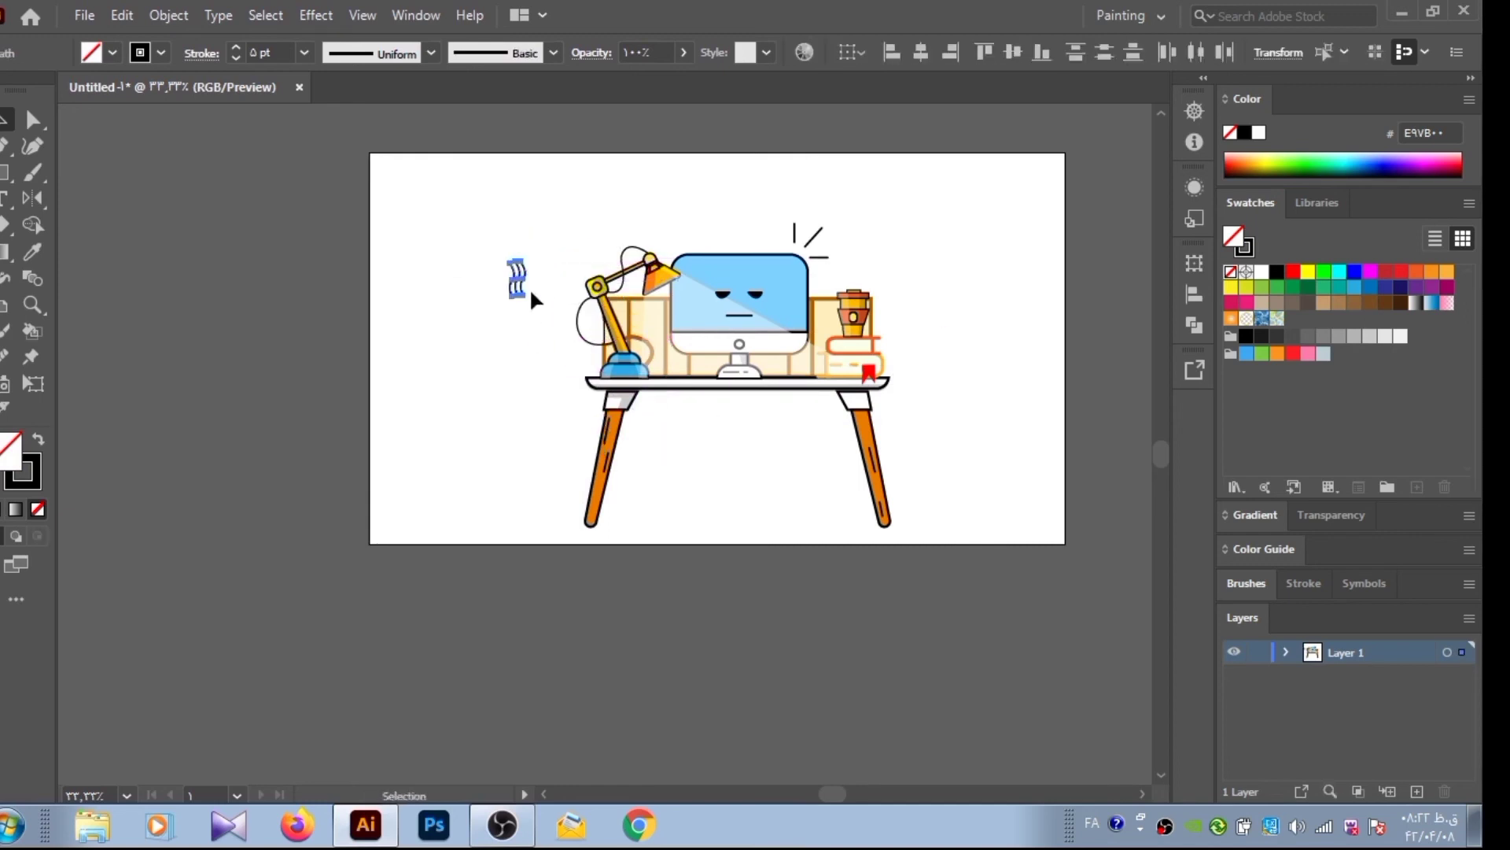
{"action": "left_click_drag", "start_coordinate": [531, 287], "coordinate": [669, 238]}
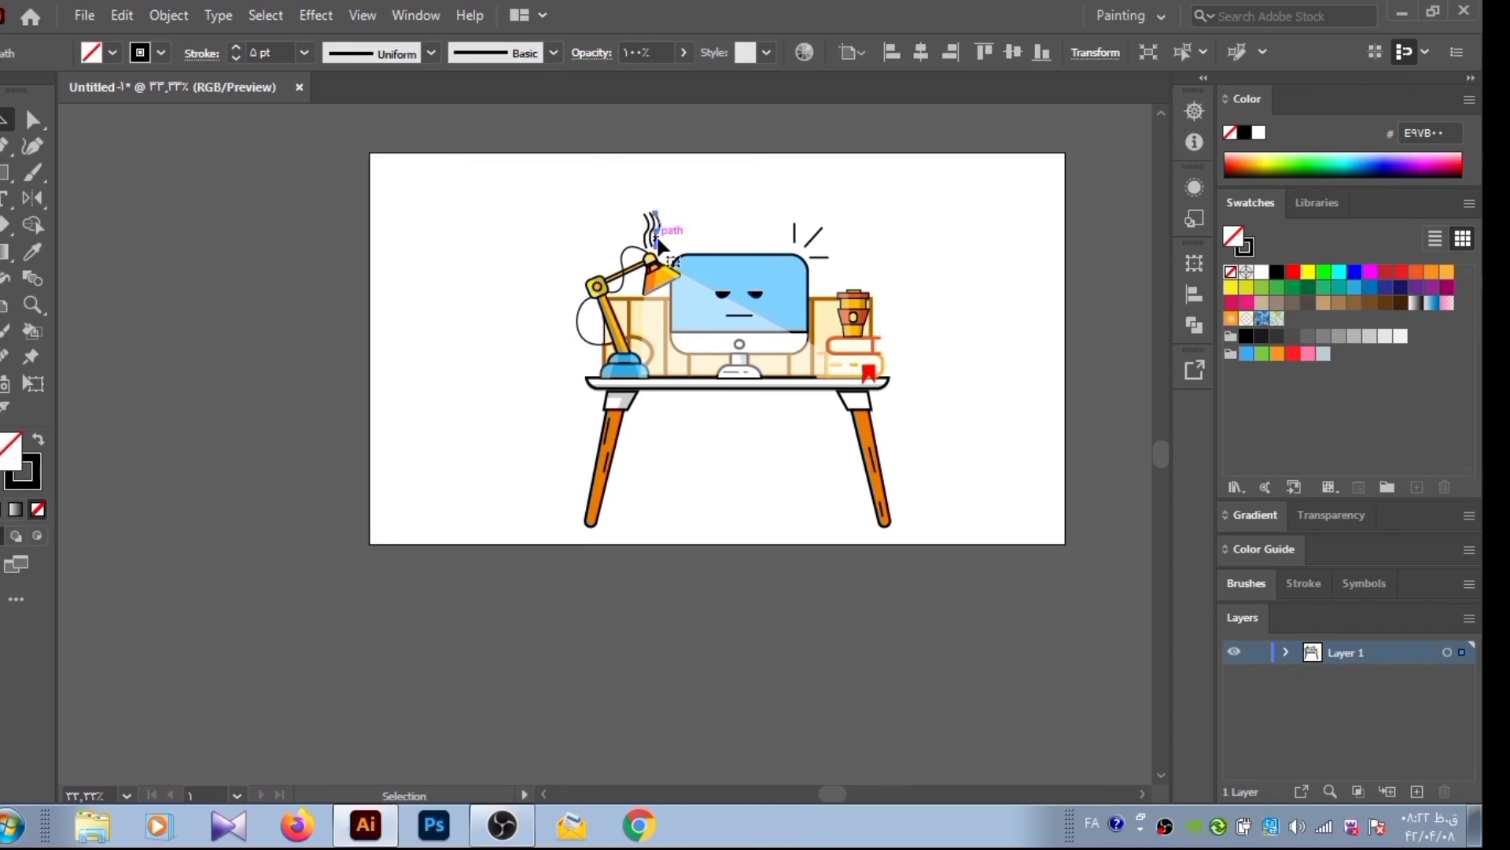
{"action": "left_click", "coordinate": [729, 221]}
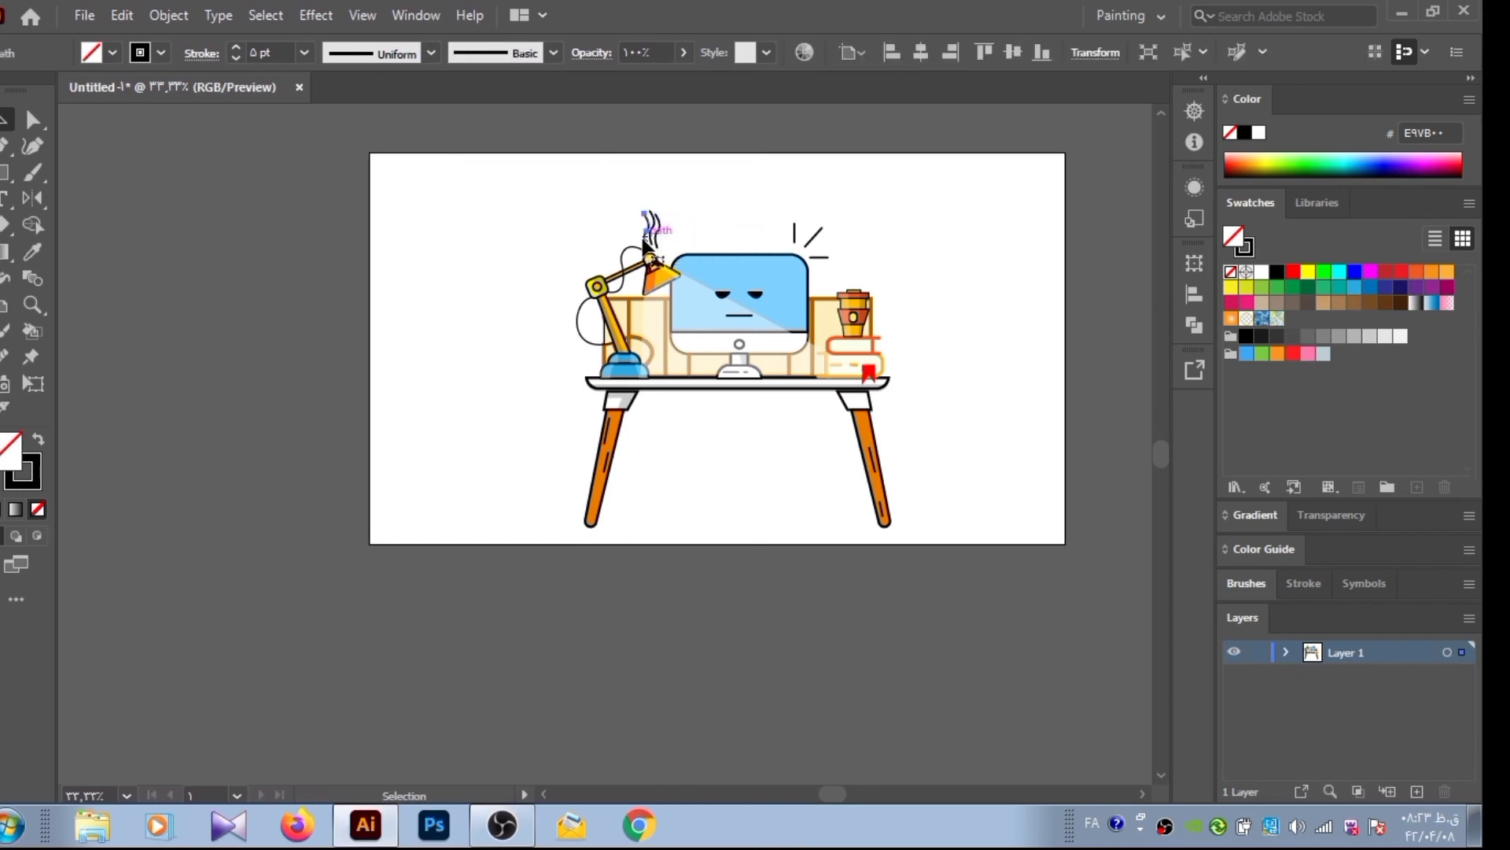